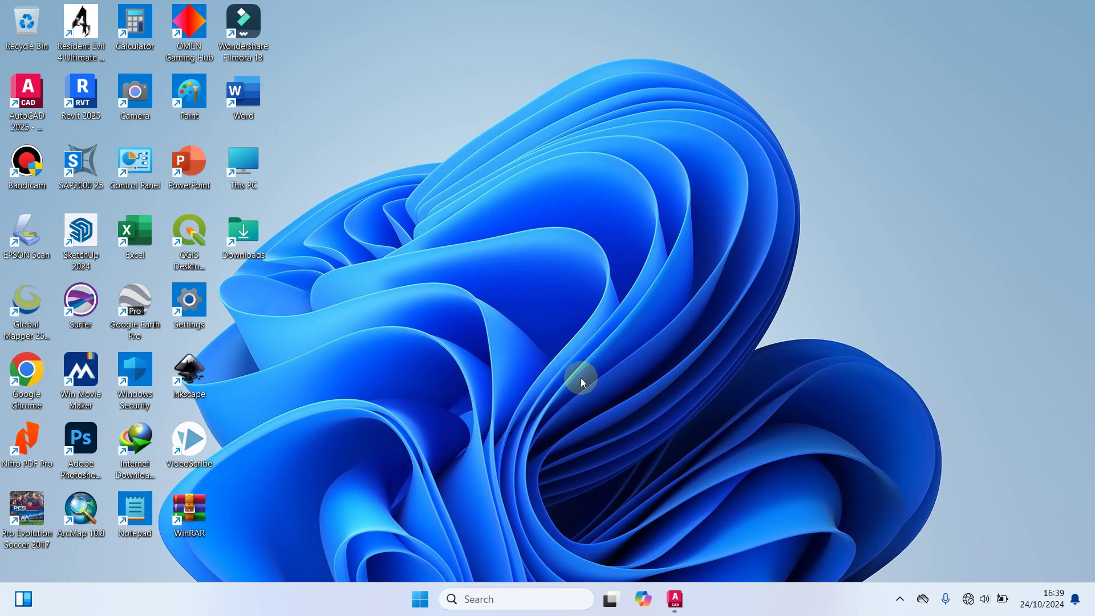
# Bring the blank AutoCAD drawing forward and open the Layer Properties Manager with LA
pyautogui.click(676, 599)
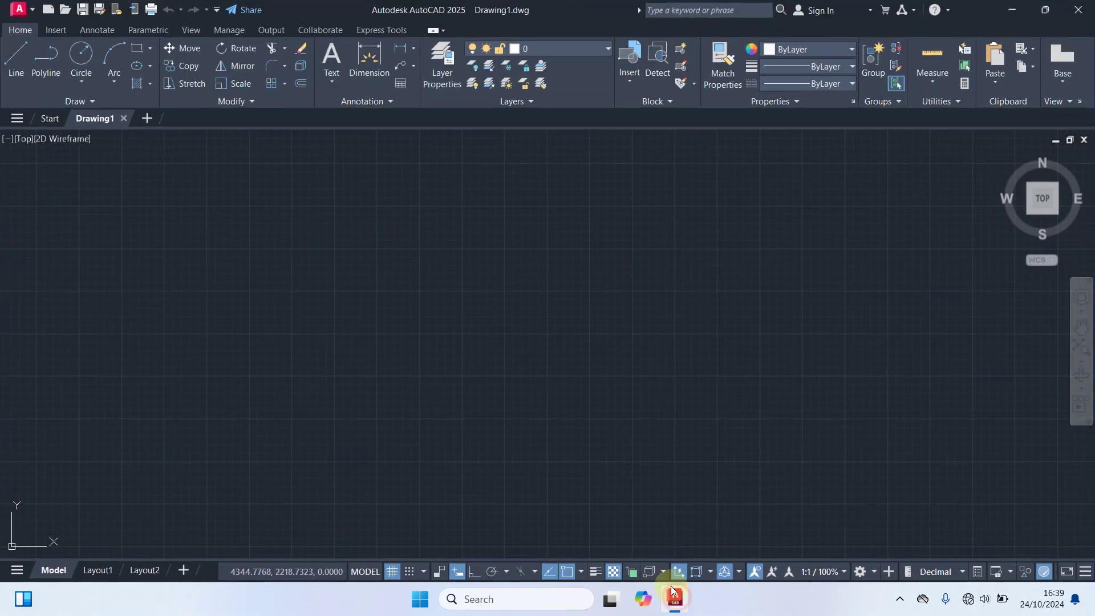
pyautogui.write('la')
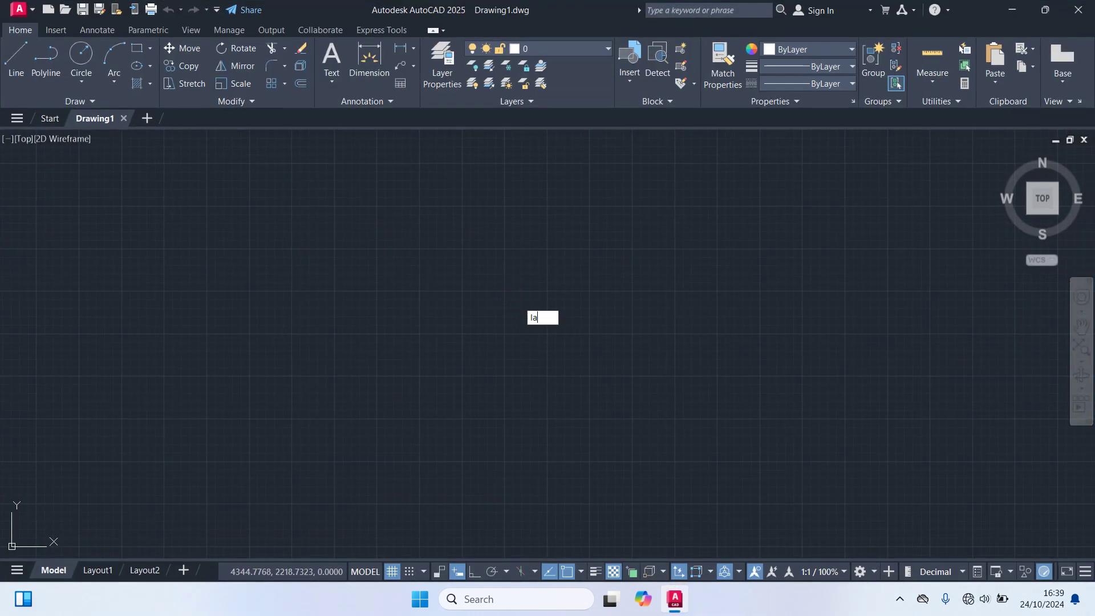
pyautogui.press('Return')
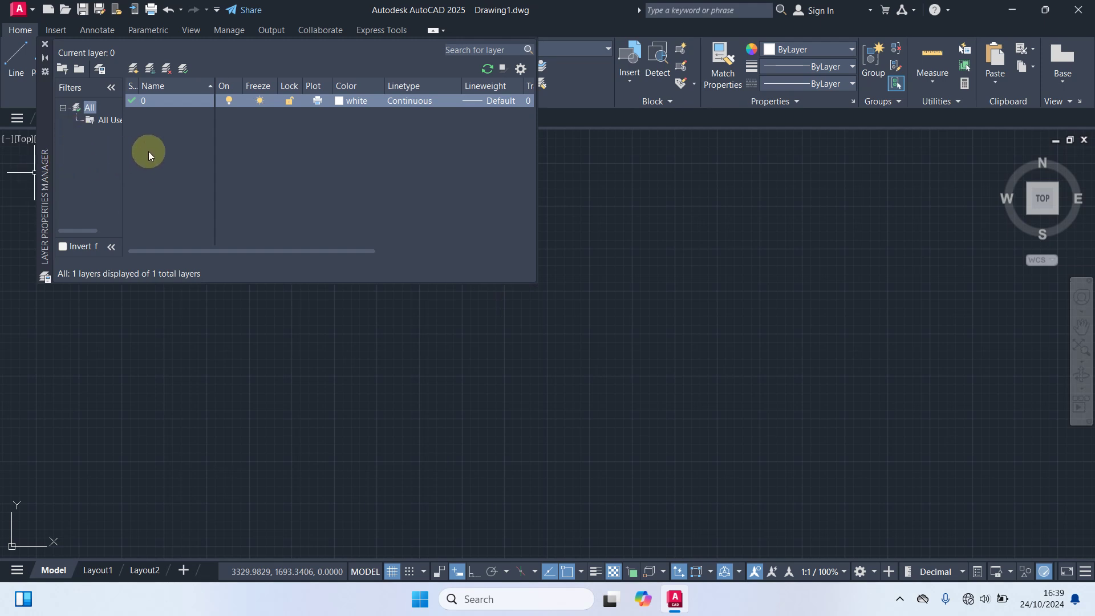
# Create new layers named Dimensi, Dinding and Garis As
pyautogui.rightClick(145, 116)
pyautogui.click(190, 171)
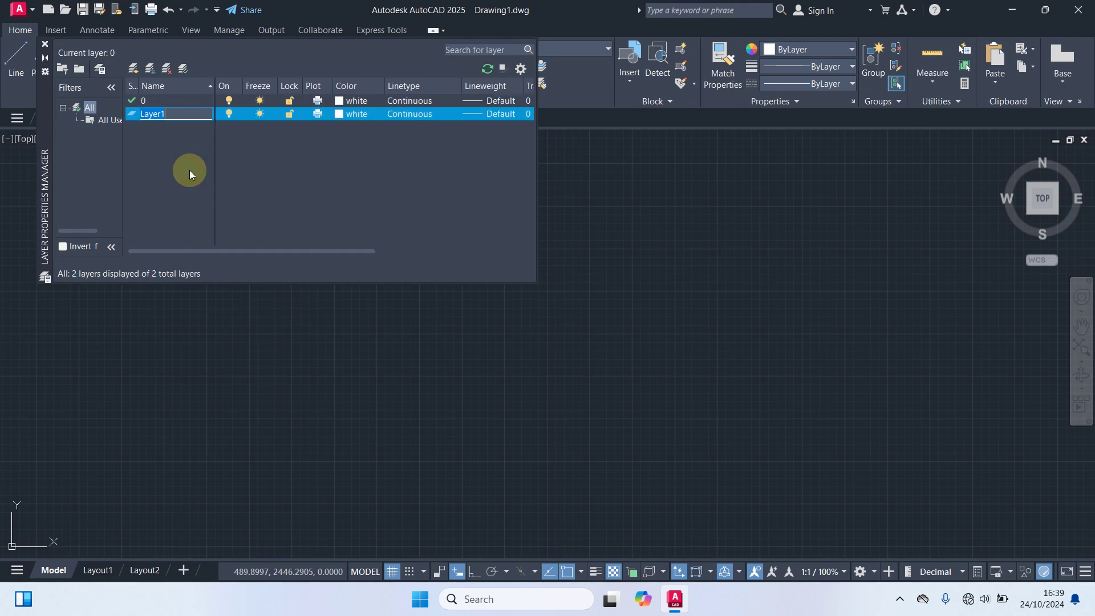
pyautogui.write('Dime')
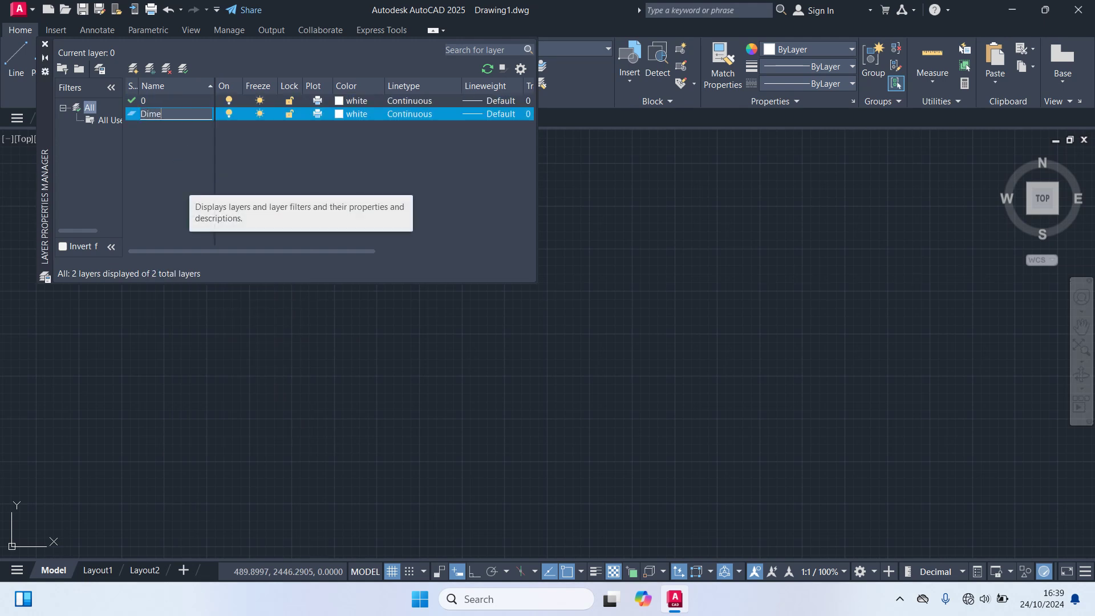
pyautogui.write('nsi')
pyautogui.rightClick(148, 134)
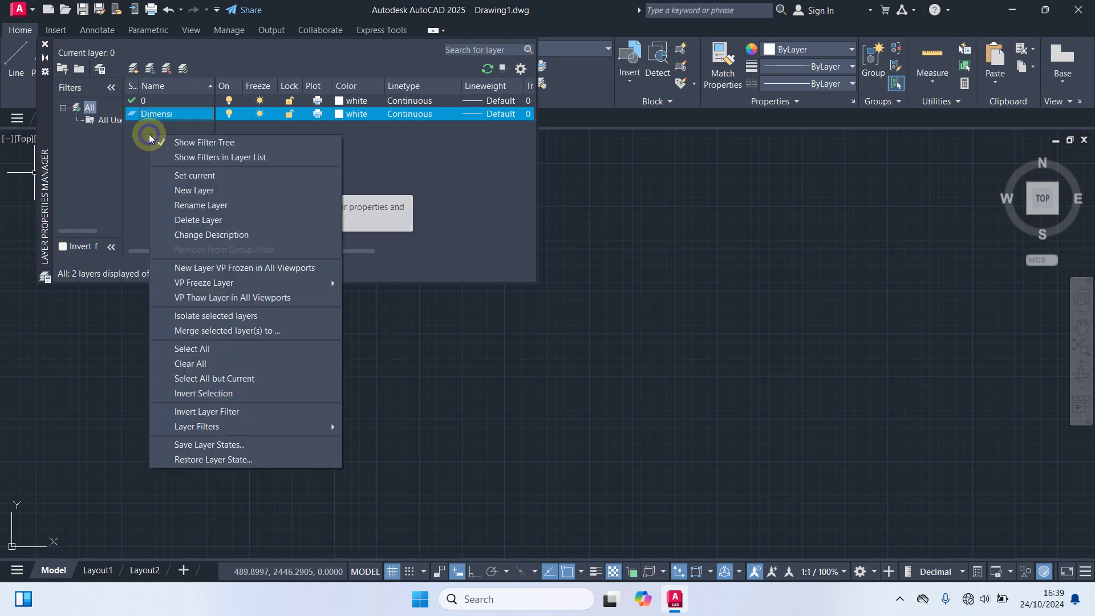
pyautogui.click(193, 194)
pyautogui.write('Dinding')
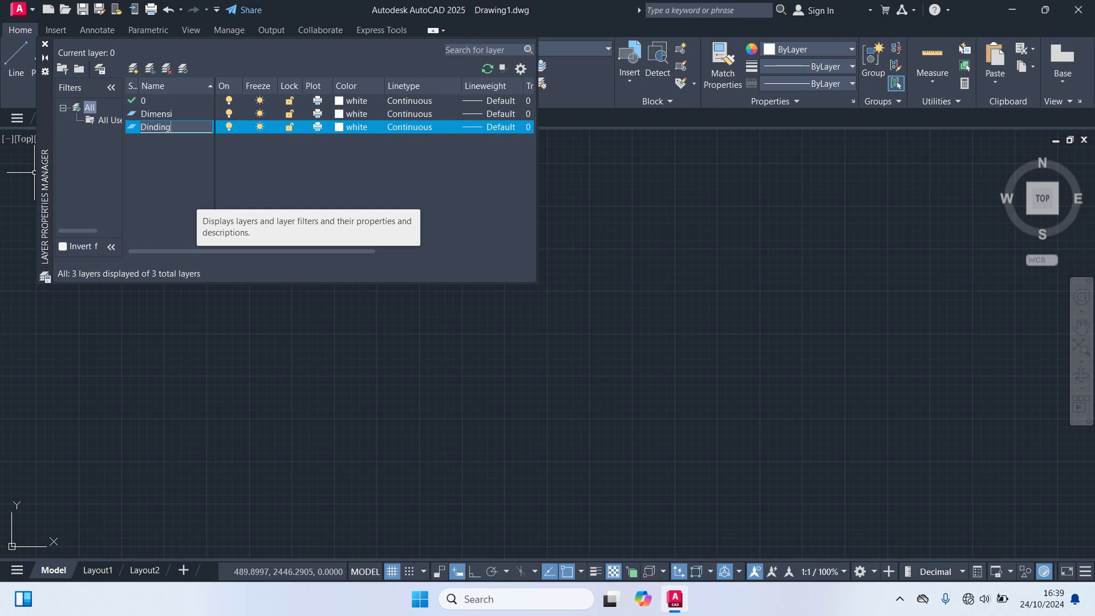
pyautogui.rightClick(136, 143)
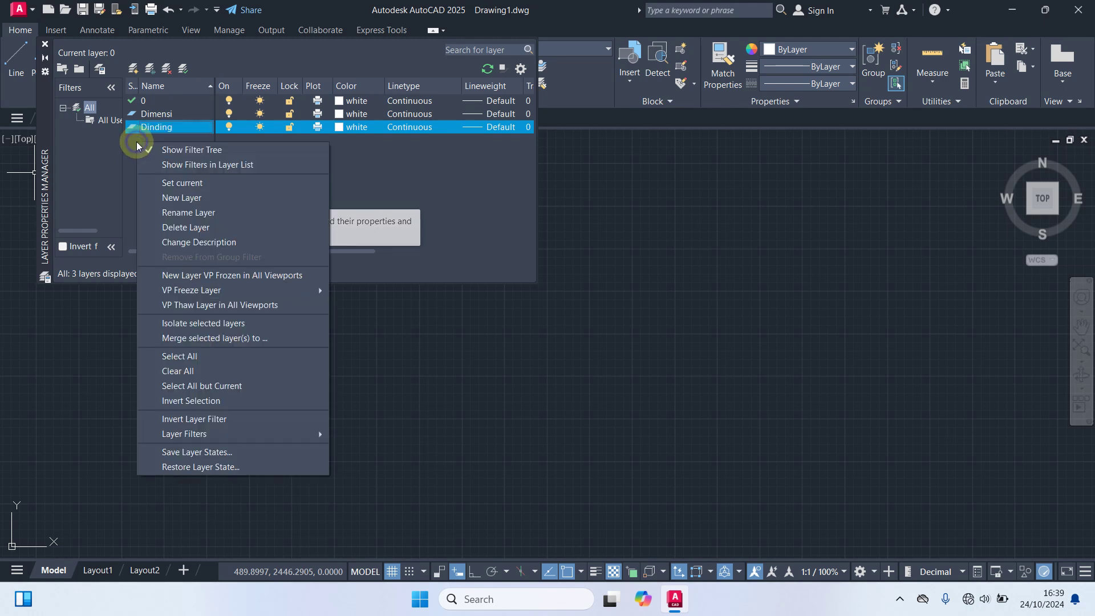
pyautogui.click(184, 196)
pyautogui.write('Garis ')
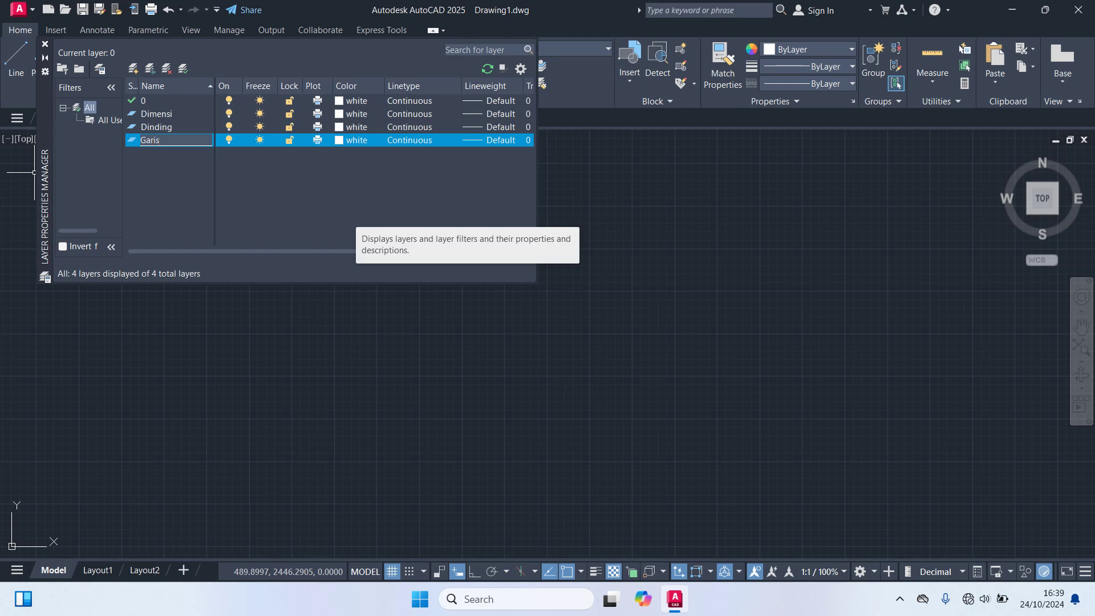
pyautogui.write('As')
# Create new layers named Garis Bantu, Kolom, Pintu & Jendela and Teks
pyautogui.rightClick(156, 158)
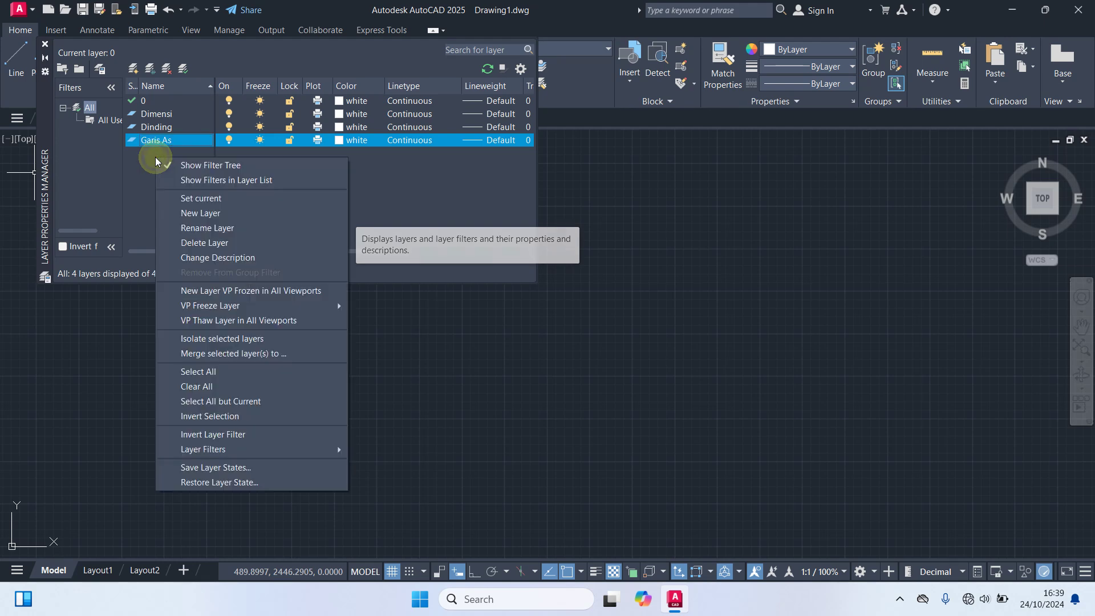
pyautogui.click(206, 212)
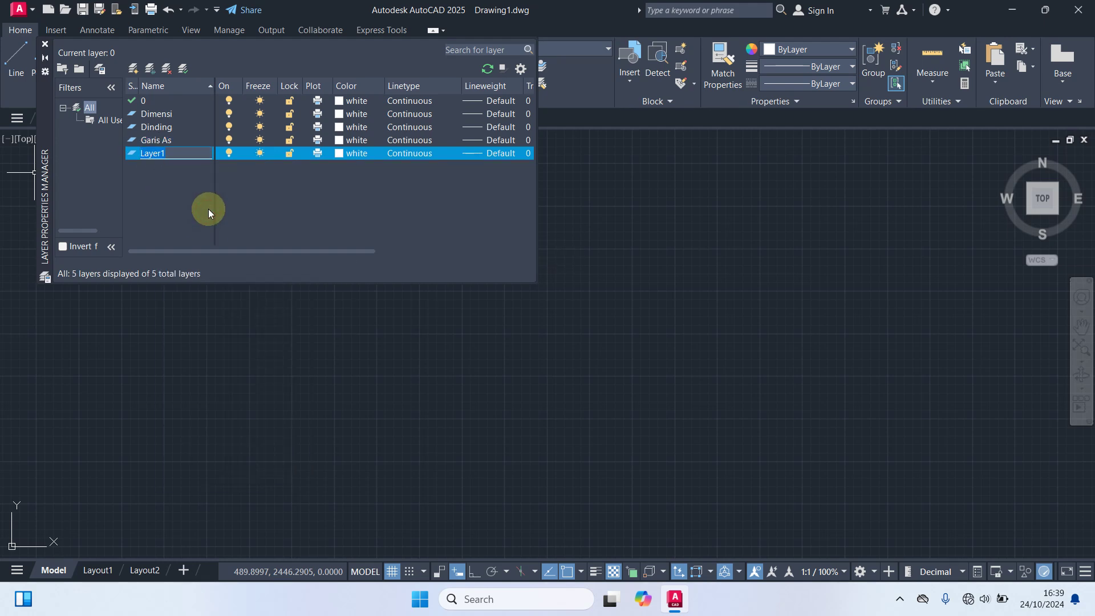
pyautogui.write('Garis ')
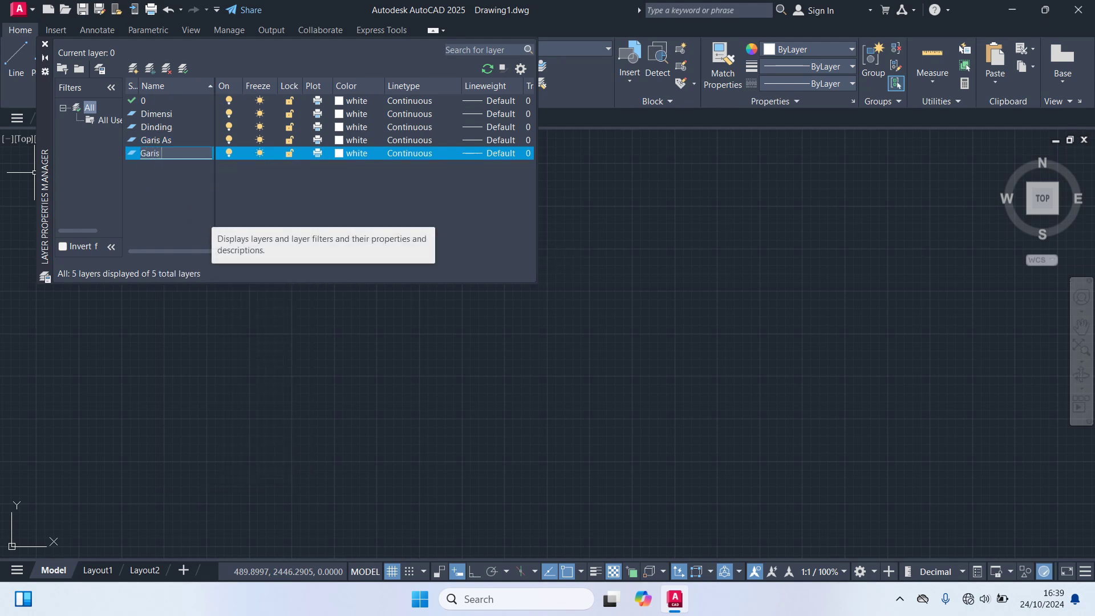
pyautogui.write('Bantu')
pyautogui.rightClick(149, 173)
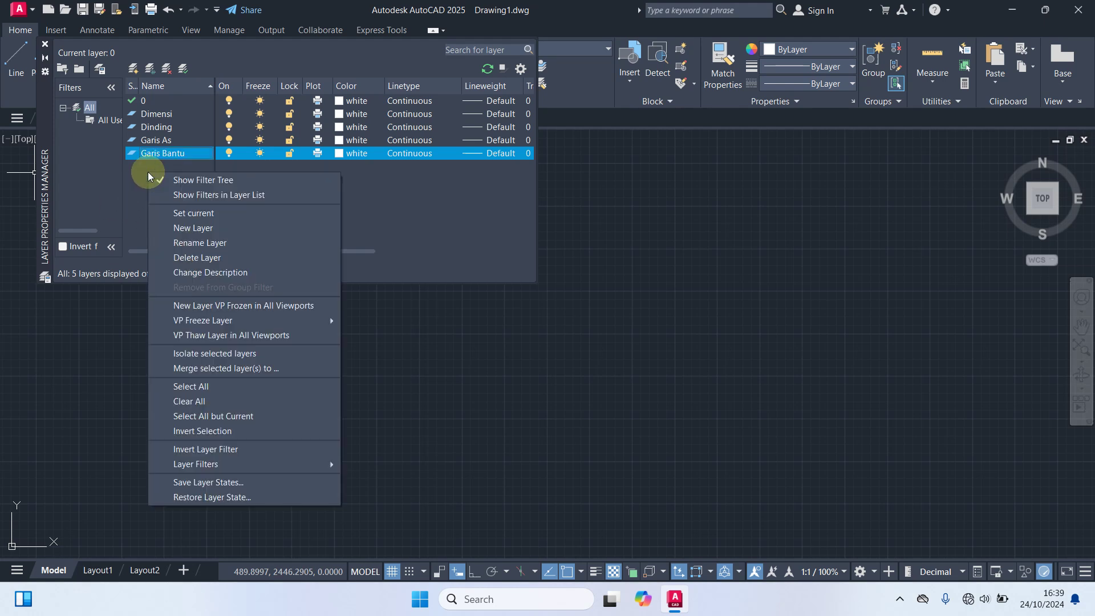
pyautogui.click(180, 228)
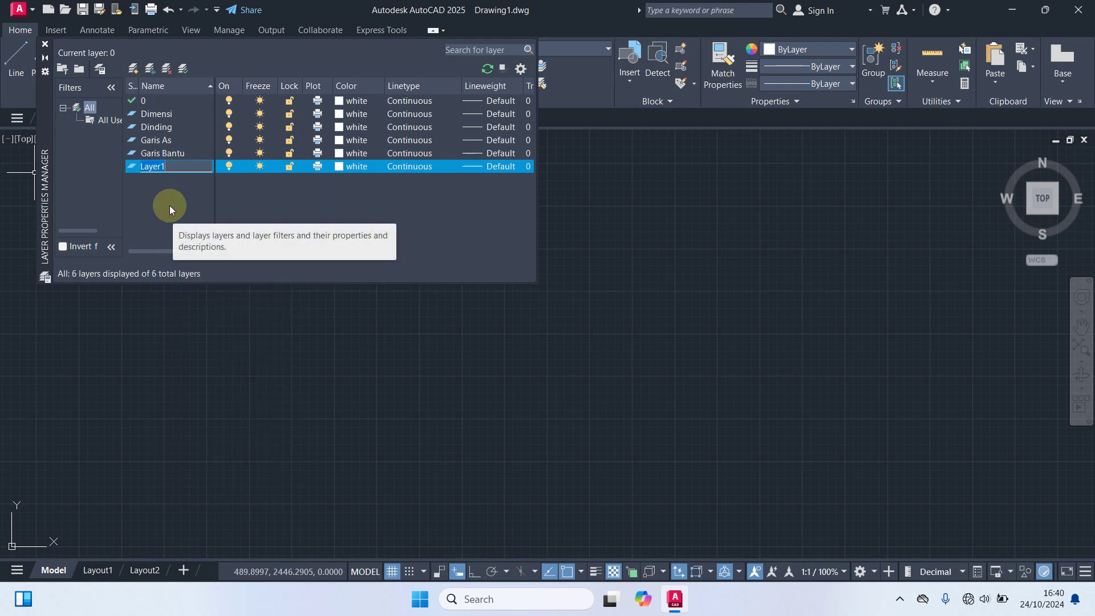
pyautogui.write('Kolom')
pyautogui.rightClick(152, 183)
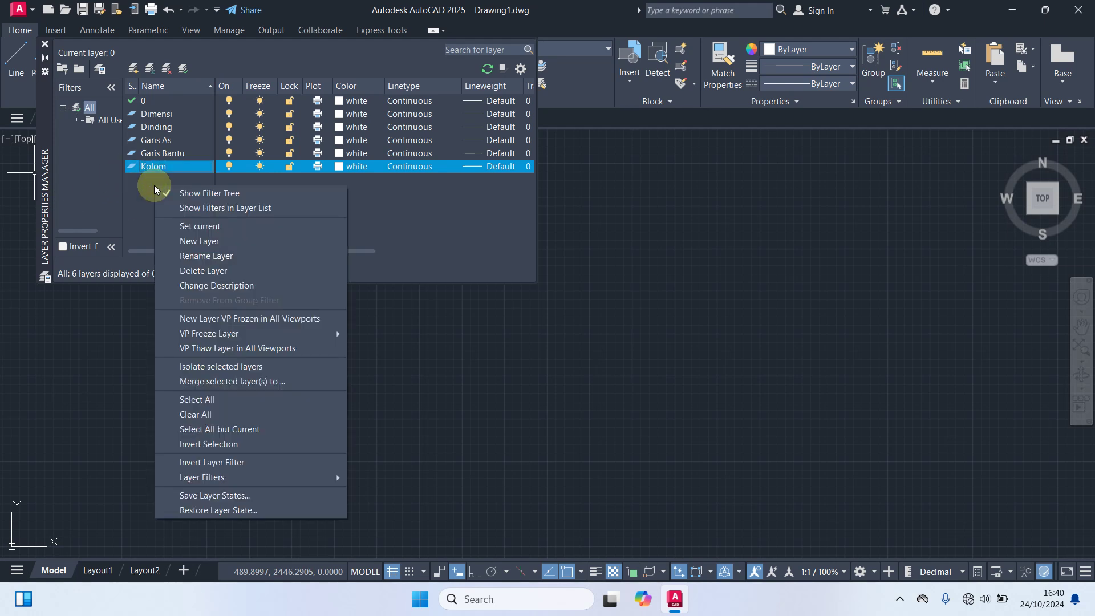
pyautogui.click(217, 240)
pyautogui.write('Pint')
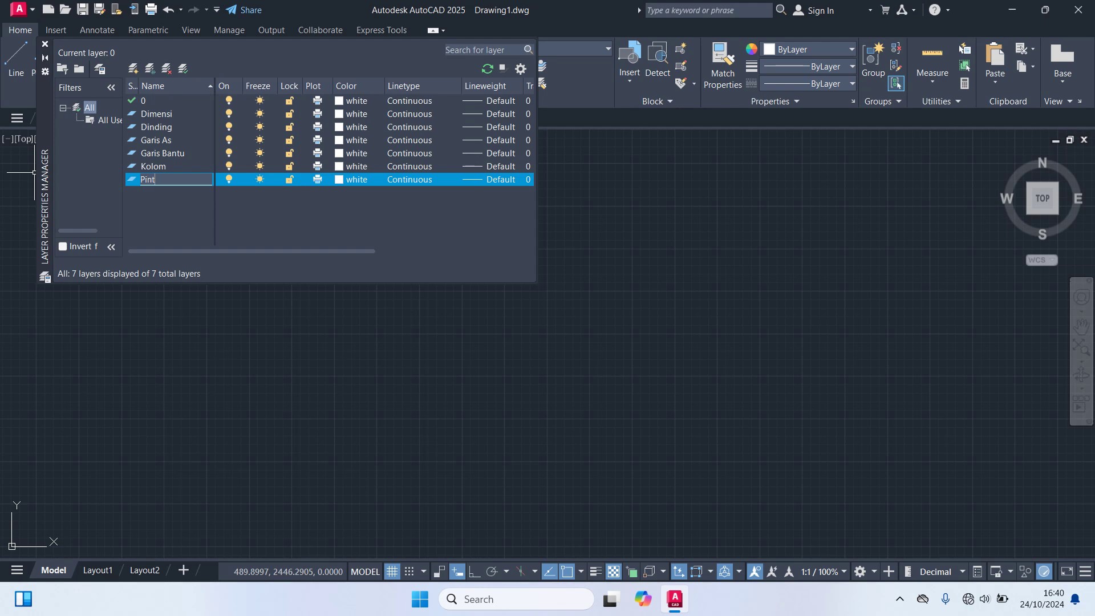
pyautogui.write('u & ')
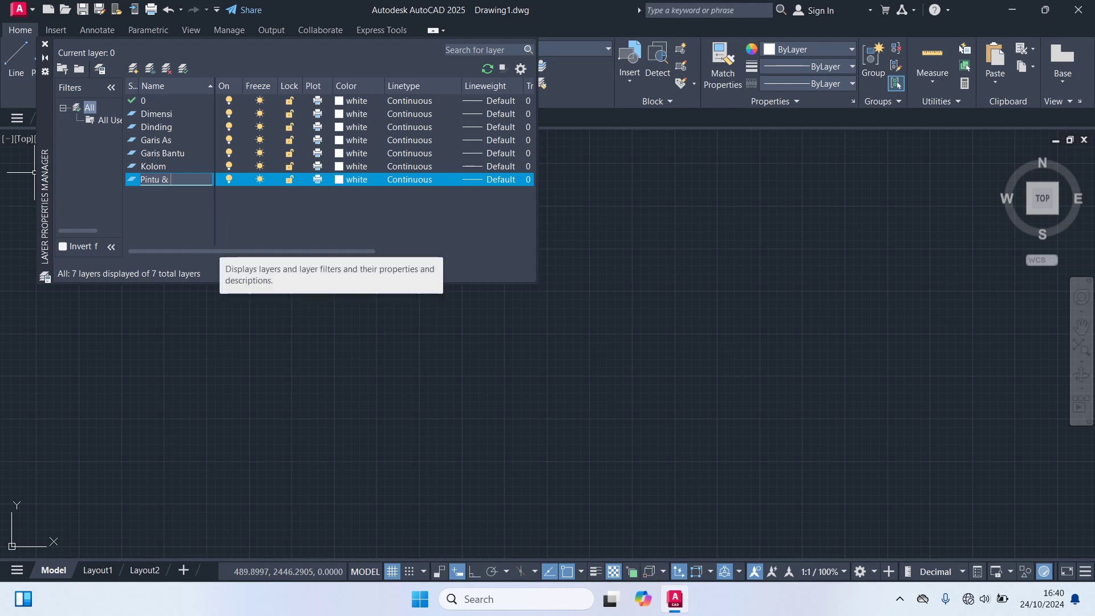
pyautogui.write('Jendela')
pyautogui.rightClick(160, 196)
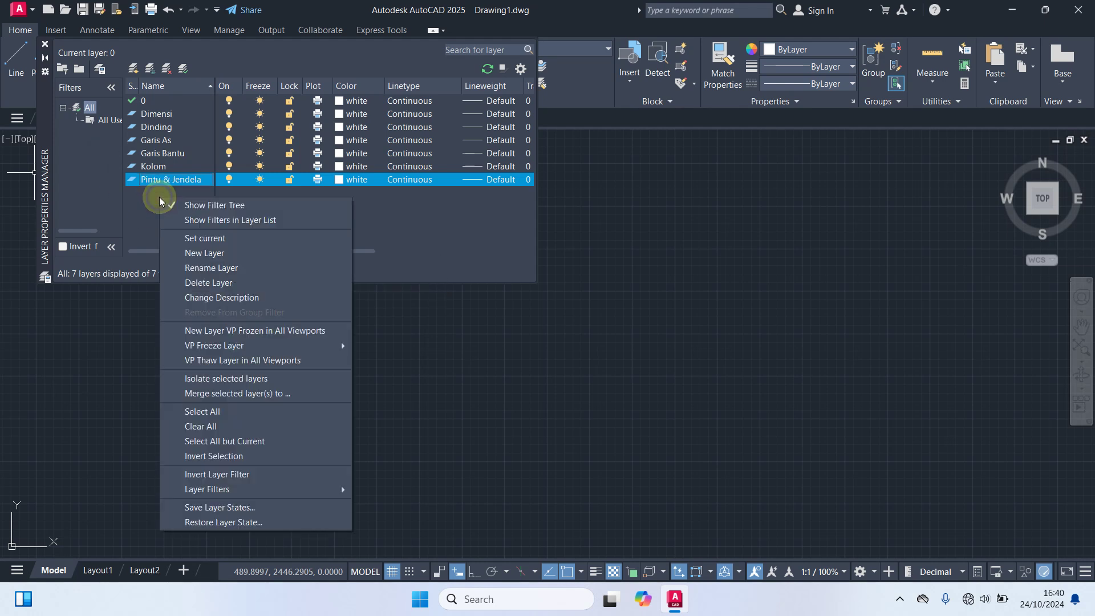
pyautogui.click(193, 242)
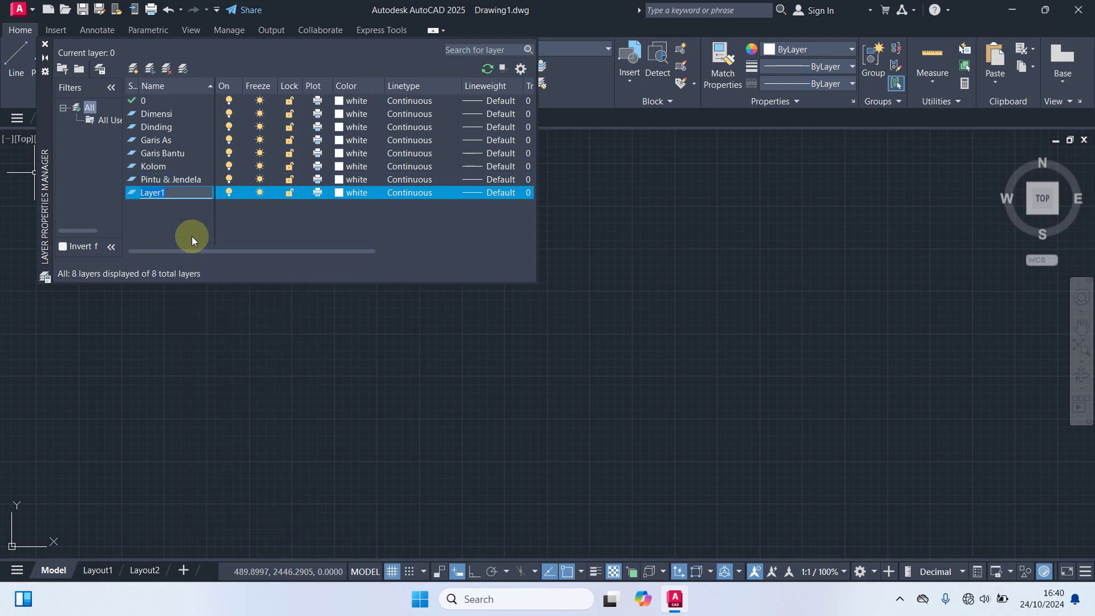
pyautogui.write('Teks')
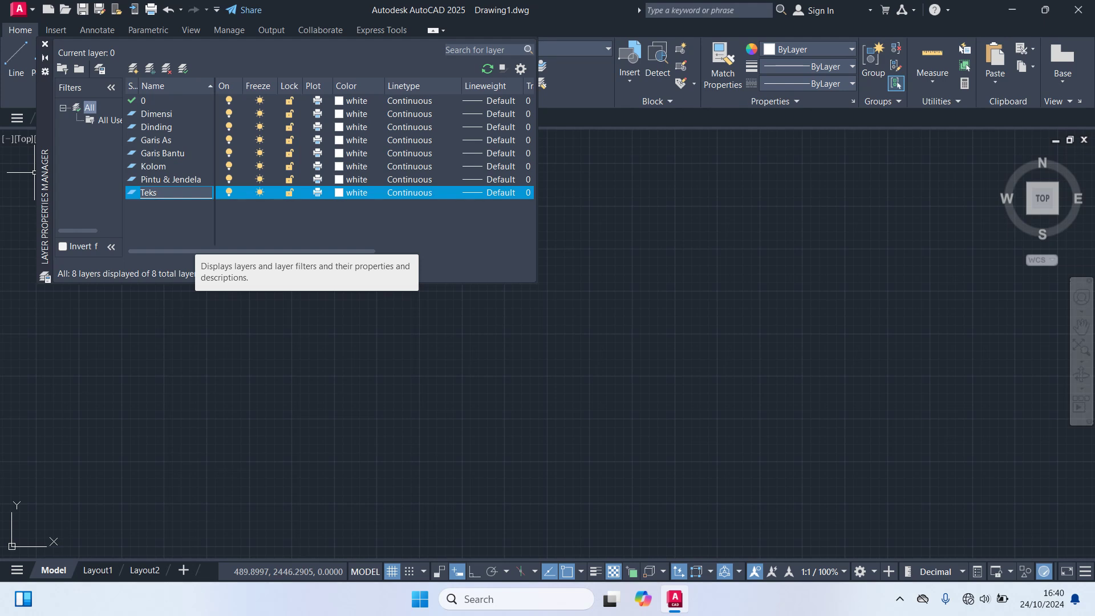
# Set the Garis As layer colour to red
pyautogui.click(153, 142)
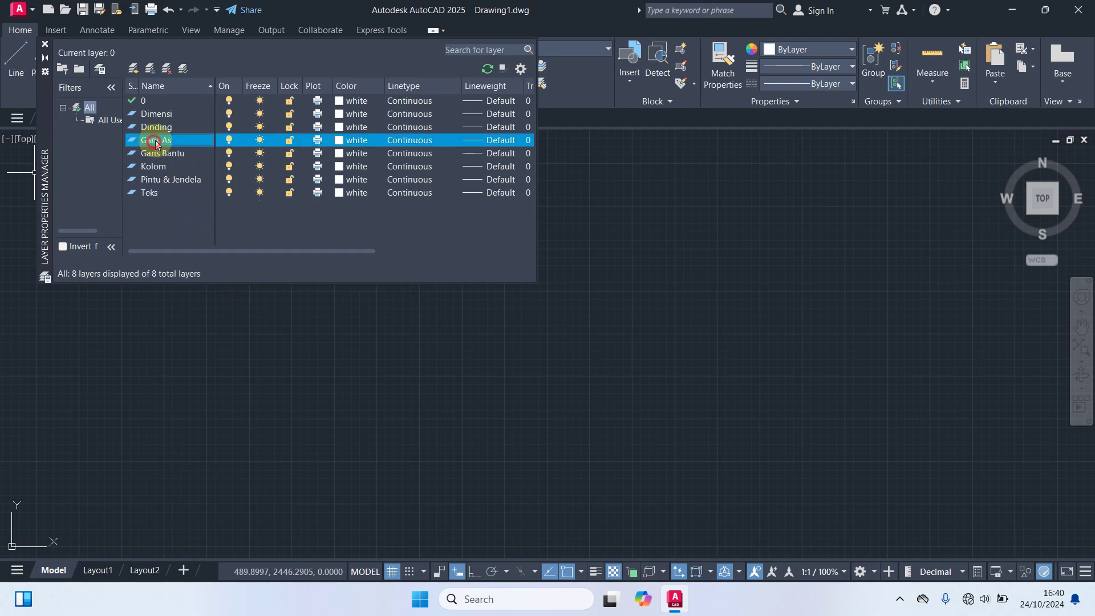
pyautogui.click(338, 140)
pyautogui.click(427, 328)
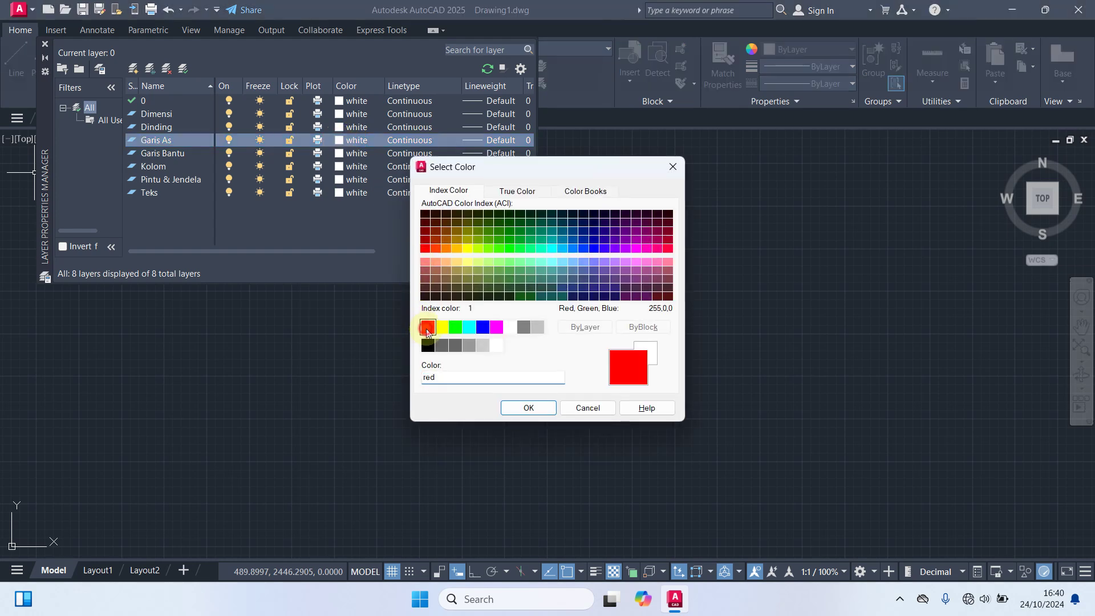
pyautogui.click(520, 408)
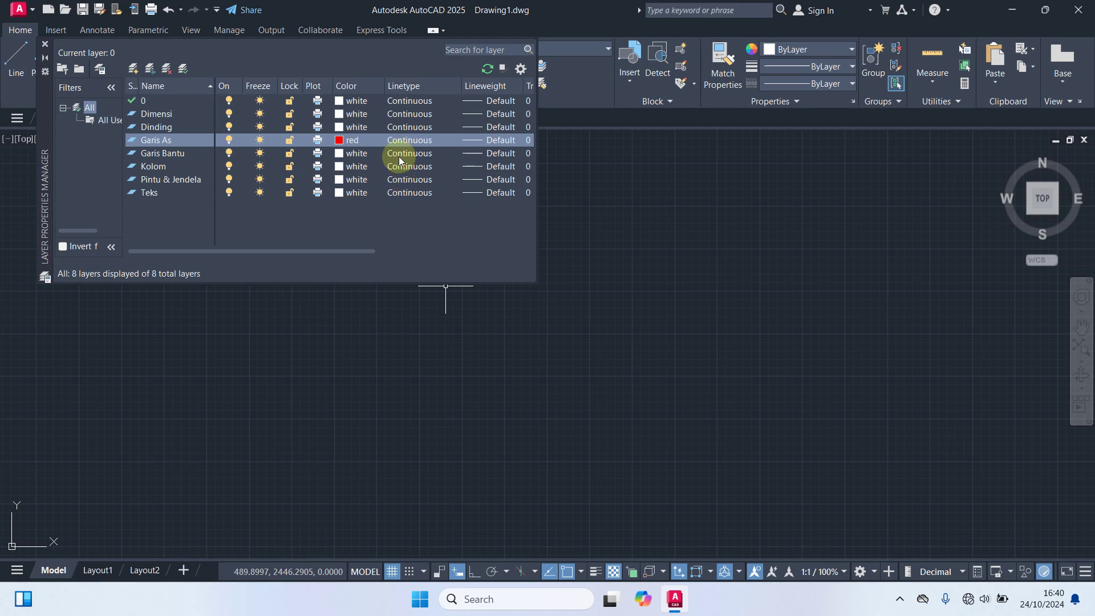
# Load the ACAD_ISO02W100 linetype and assign it to Garis As
pyautogui.click(415, 141)
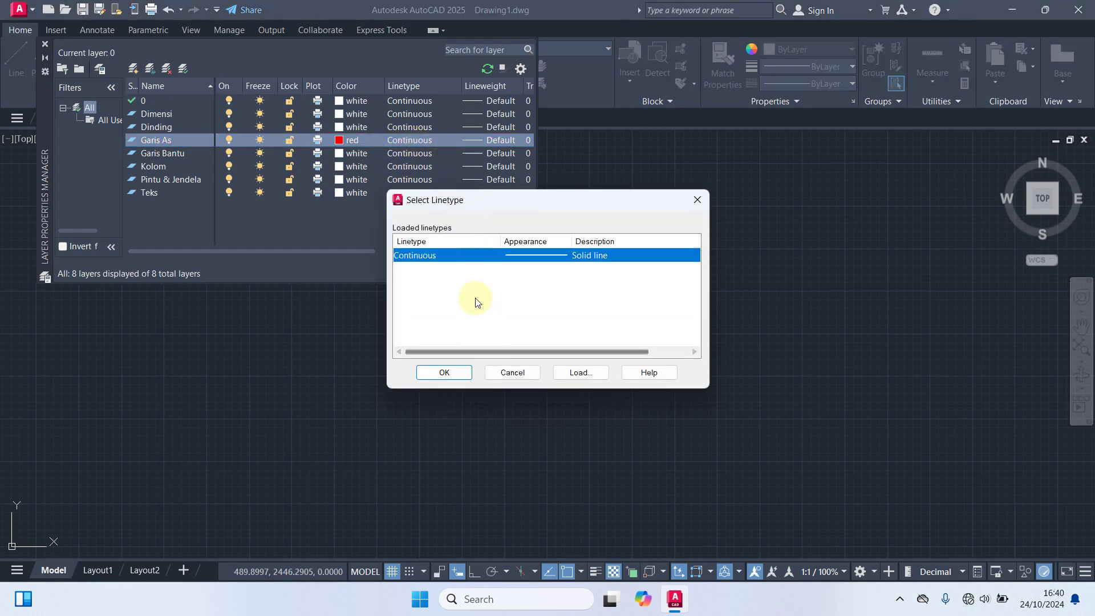
pyautogui.click(579, 372)
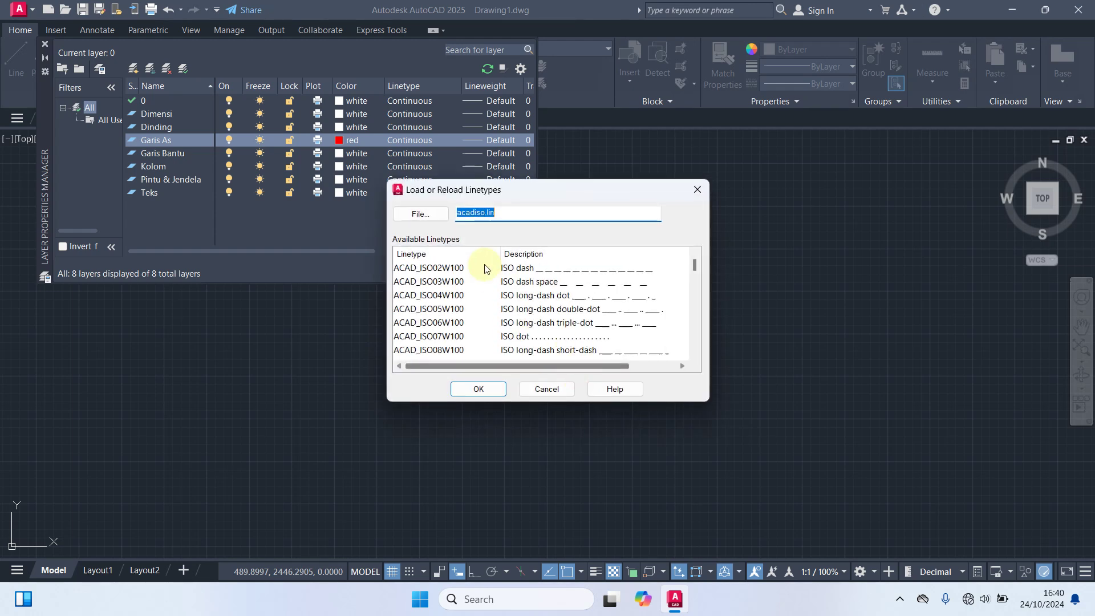
pyautogui.click(425, 268)
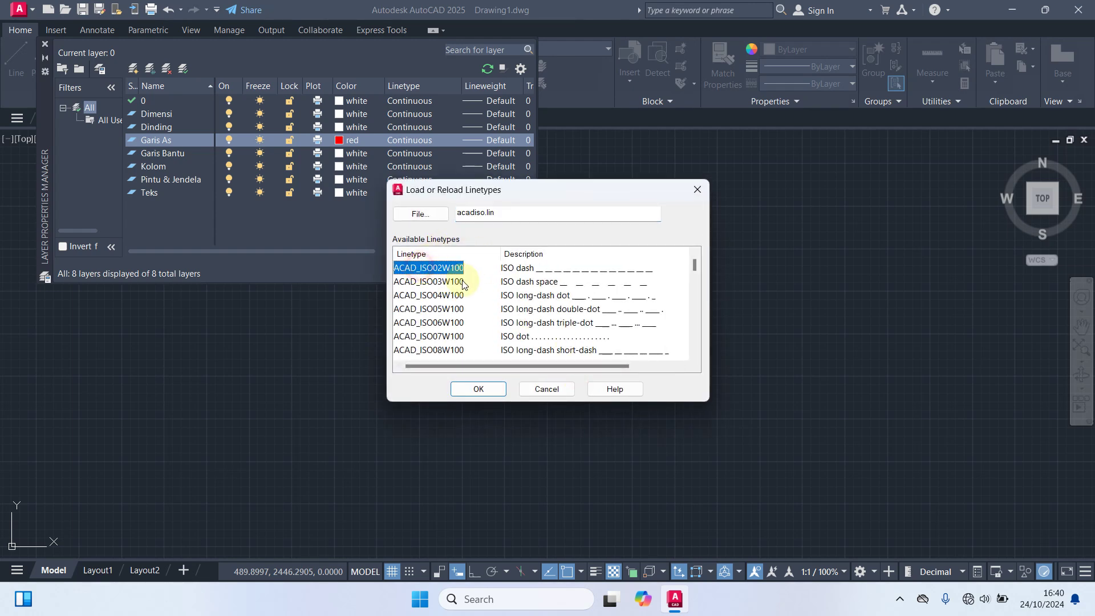
pyautogui.click(479, 390)
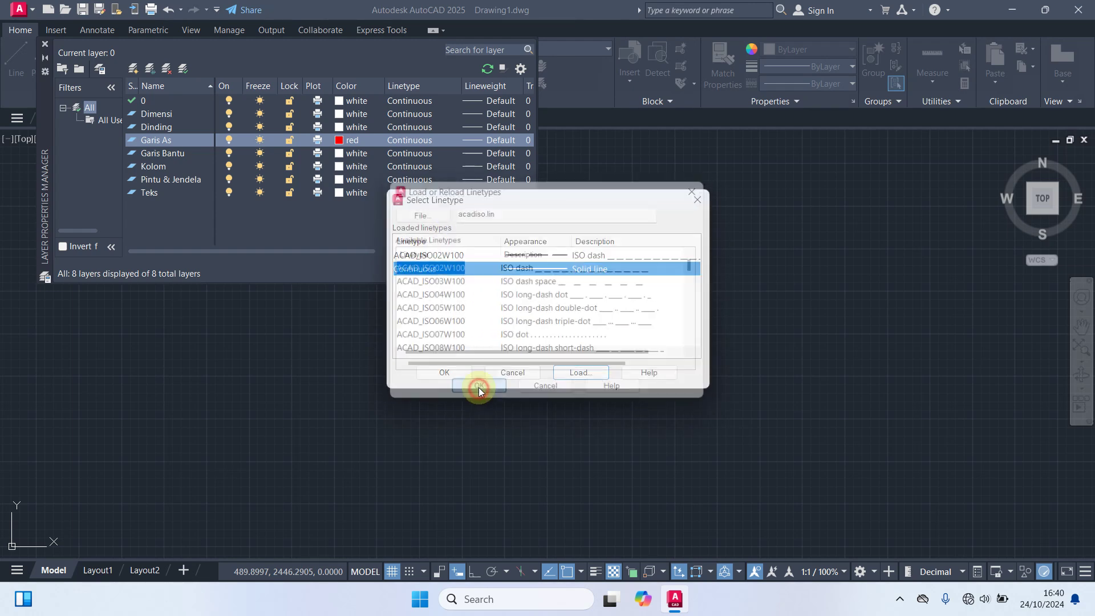
pyautogui.click(430, 256)
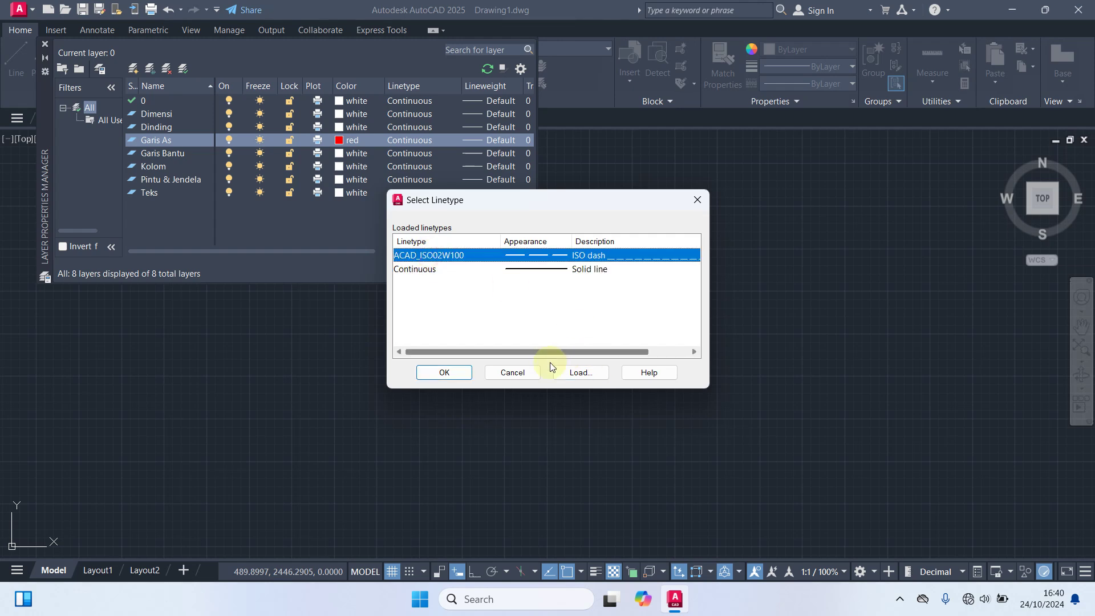
pyautogui.click(444, 371)
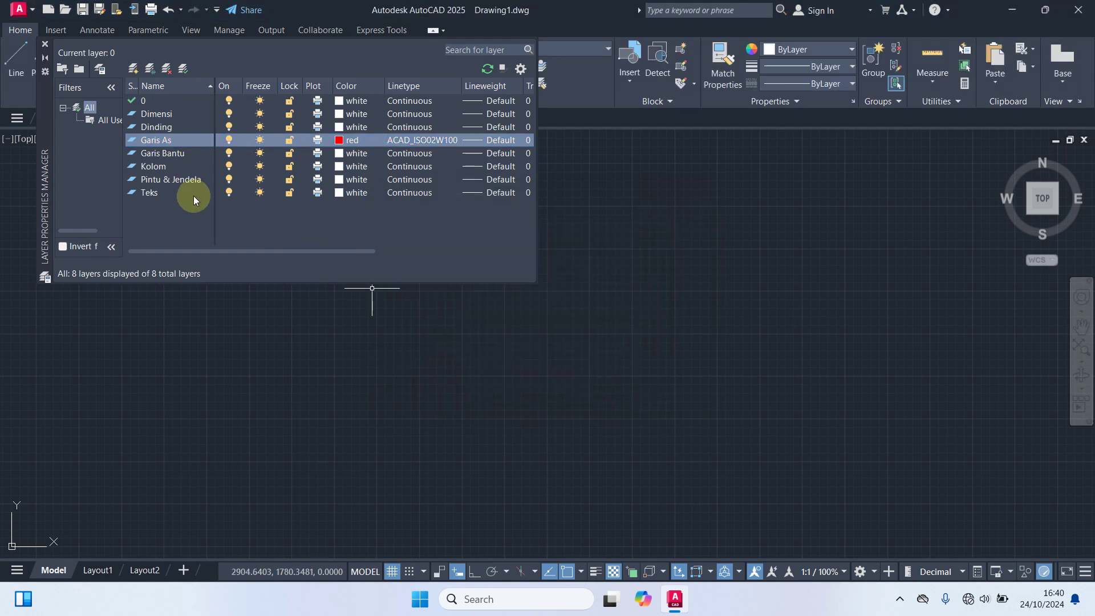
# Colour Garis Bantu magenta, Kolom cyan, and Pintu & Jendela index colour 61
pyautogui.click(174, 154)
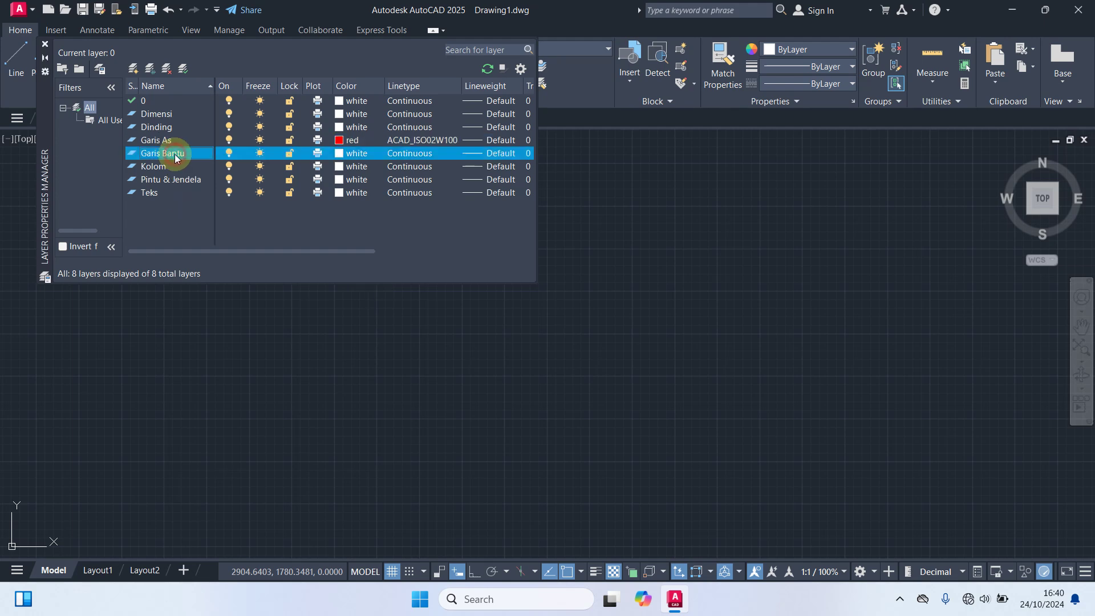
pyautogui.click(340, 154)
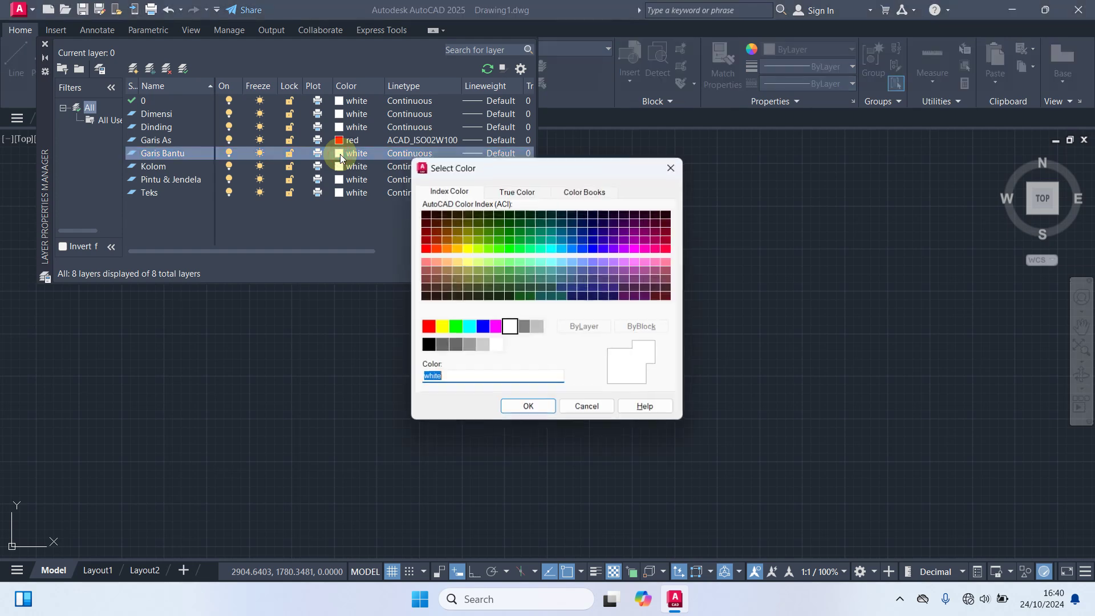
pyautogui.click(497, 327)
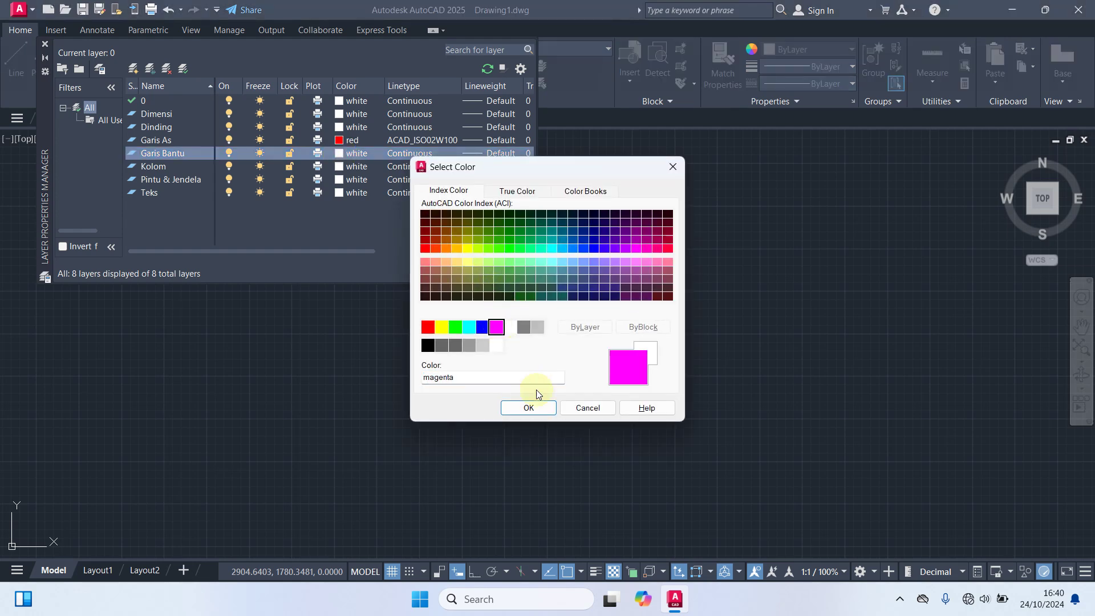
pyautogui.click(531, 408)
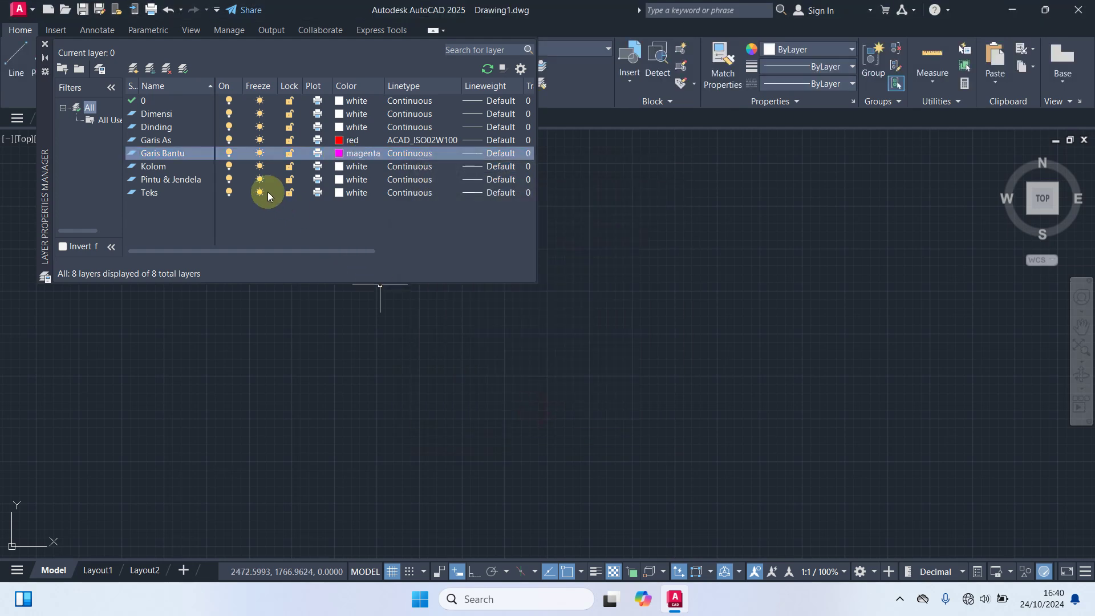
pyautogui.click(181, 169)
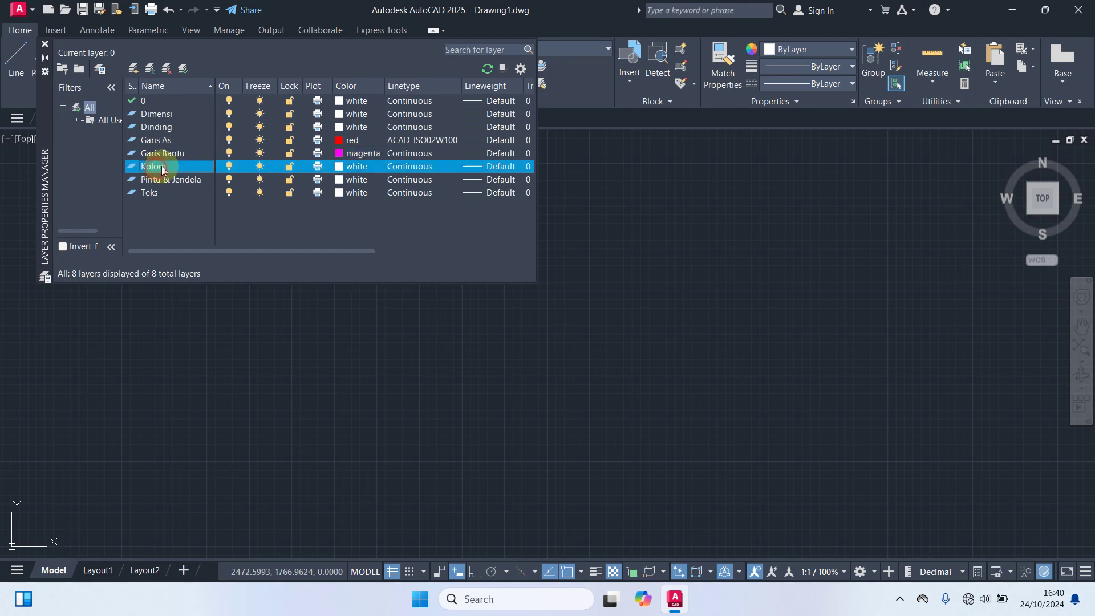
pyautogui.click(340, 166)
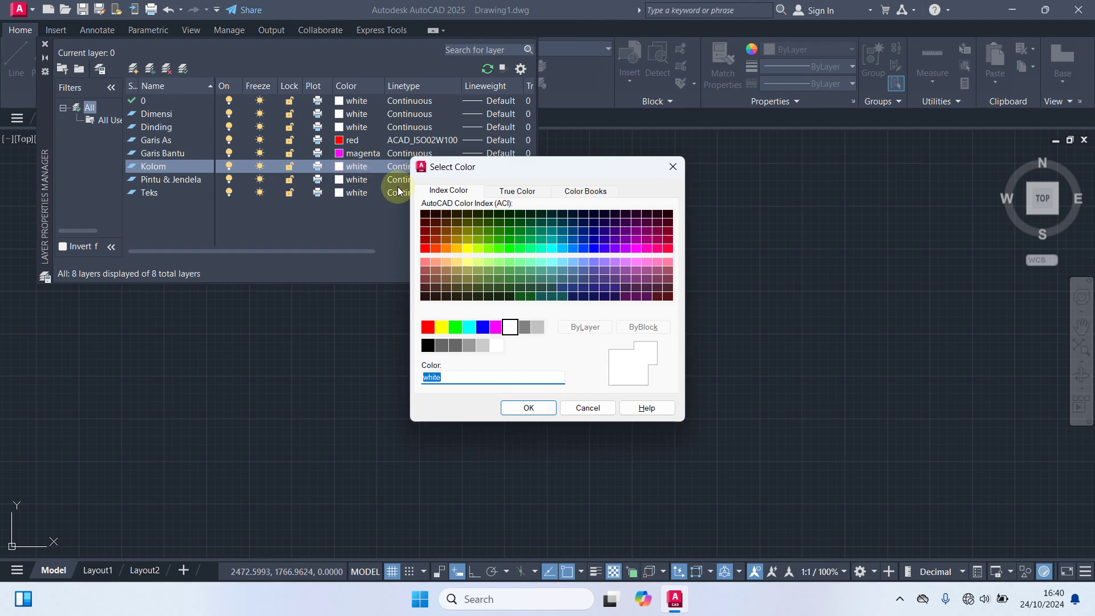
pyautogui.click(471, 328)
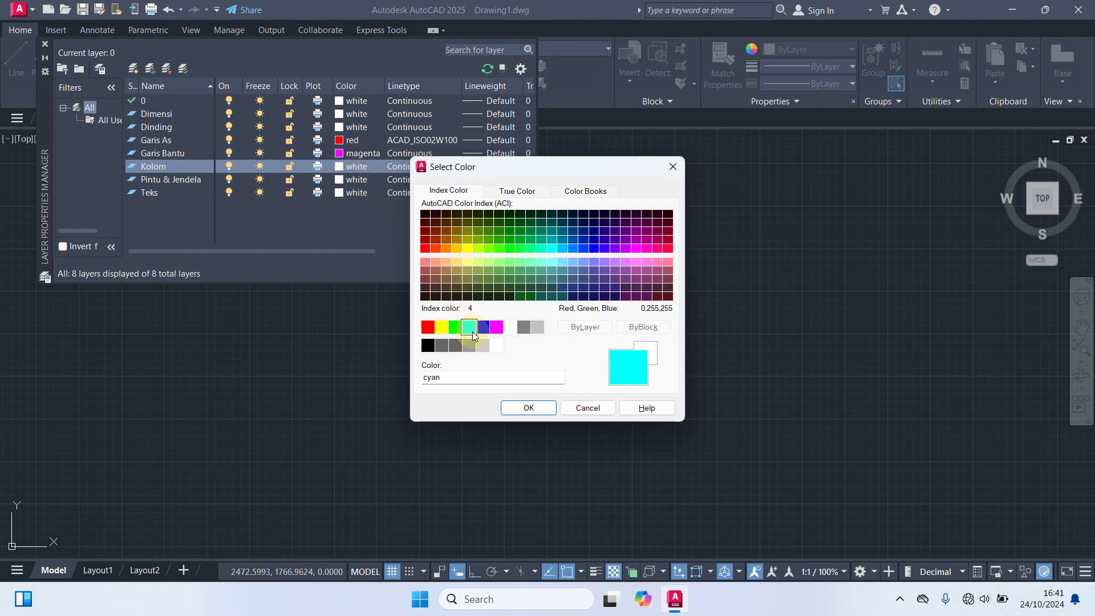
pyautogui.click(529, 408)
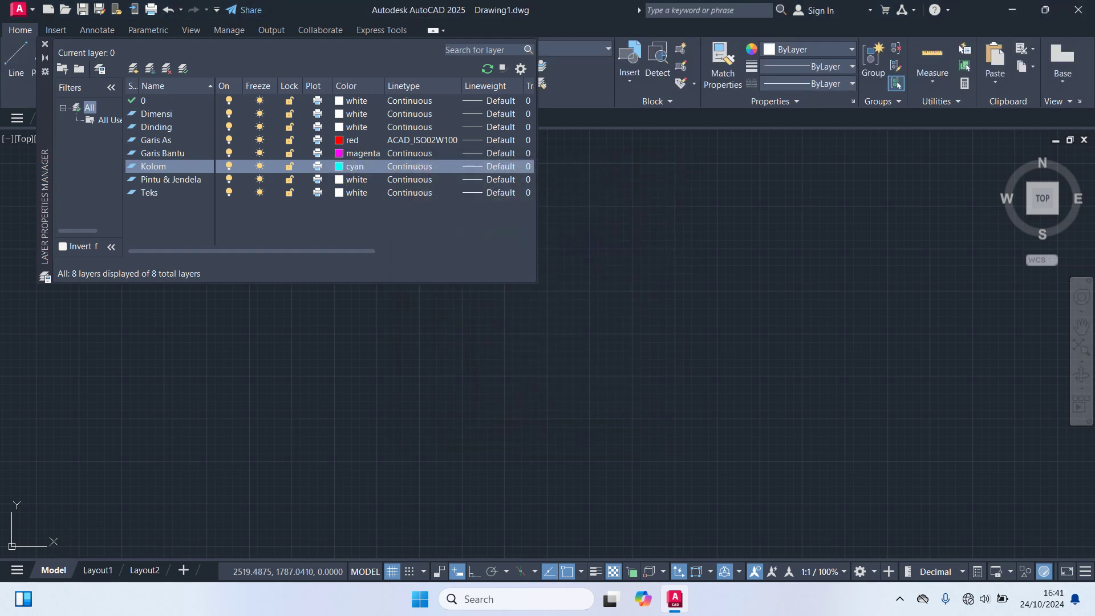
pyautogui.click(183, 180)
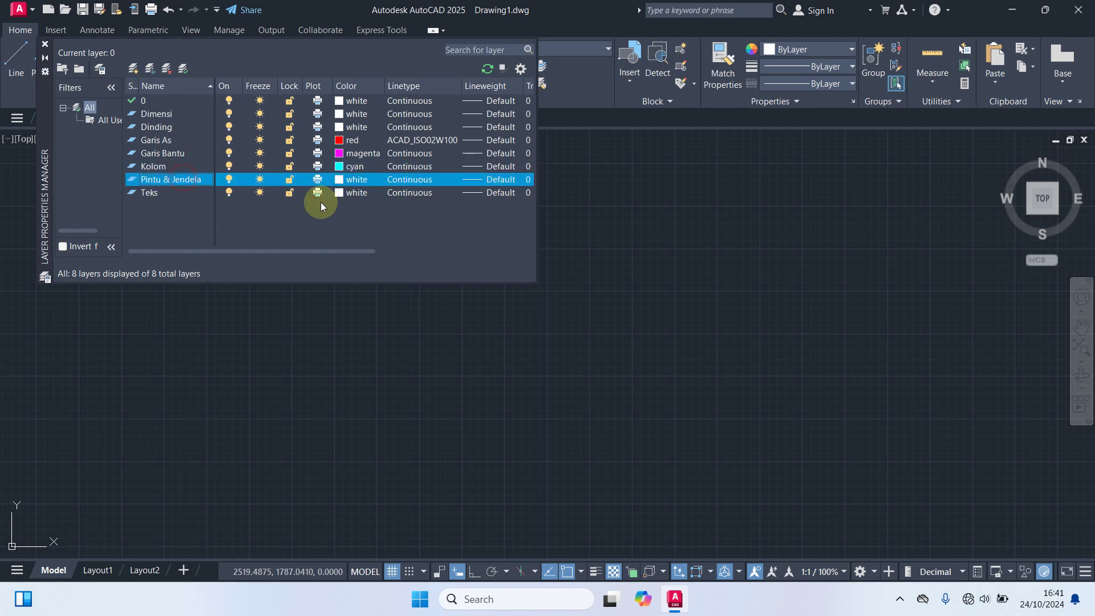
pyautogui.click(340, 180)
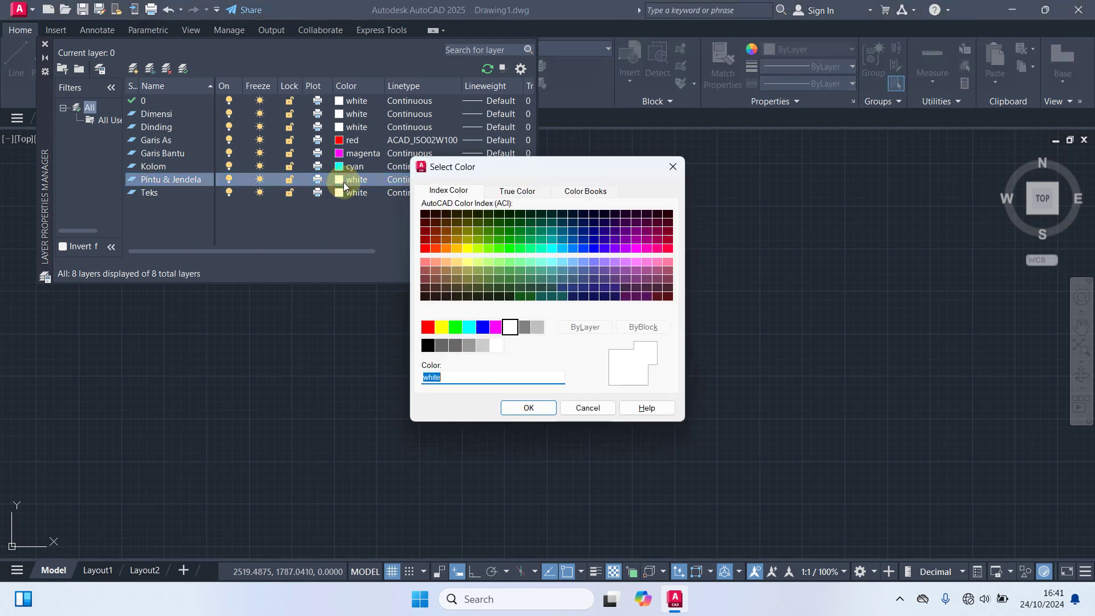
pyautogui.click(477, 263)
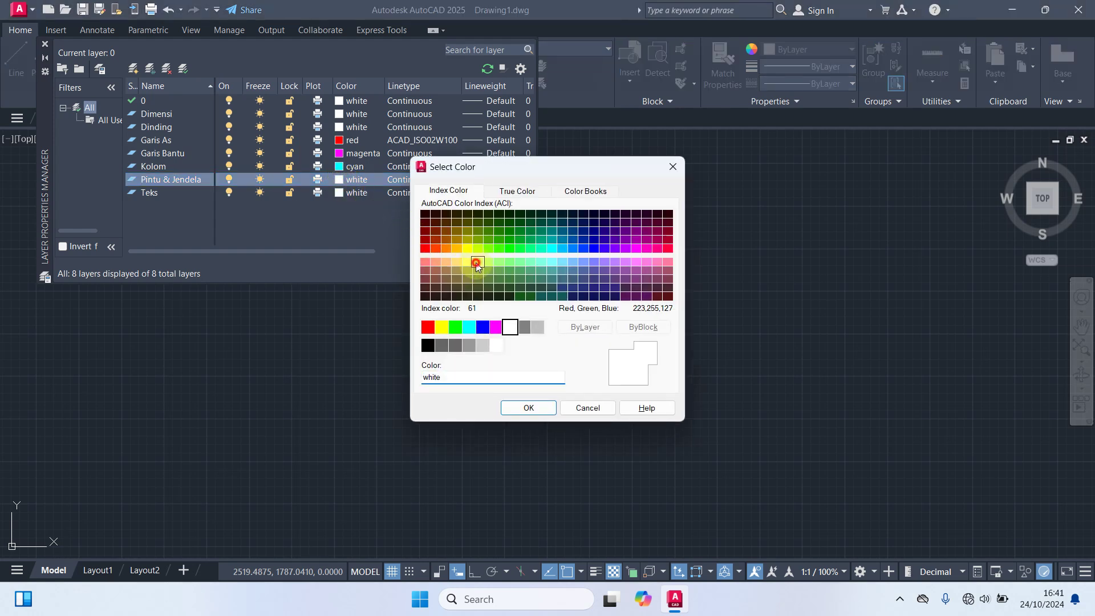
pyautogui.click(528, 408)
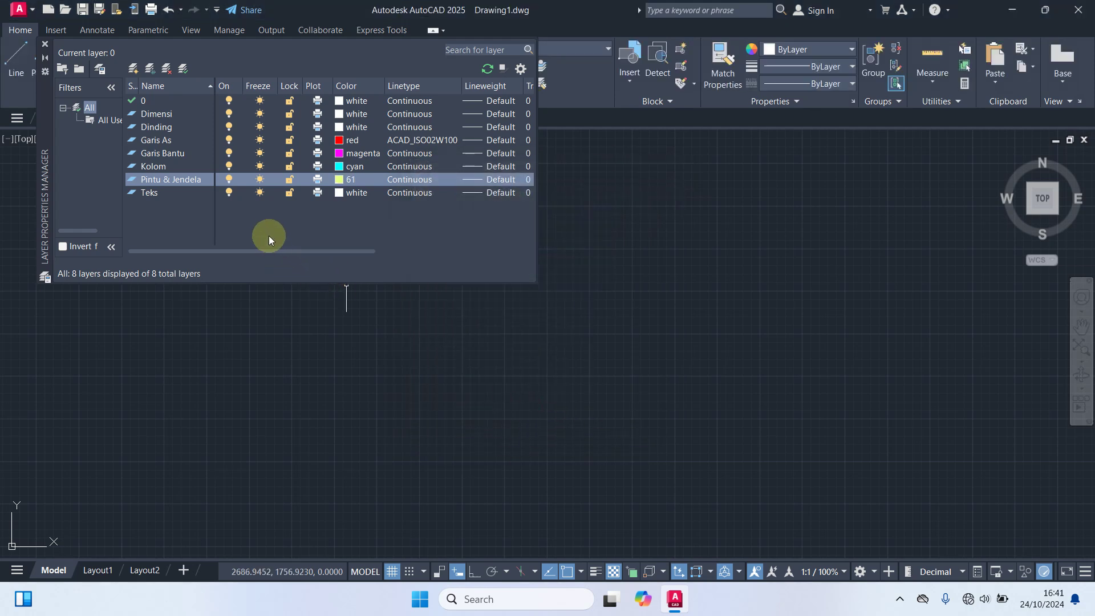
# Close the Layer Properties Manager and make Garis As the current layer
pyautogui.click(45, 44)
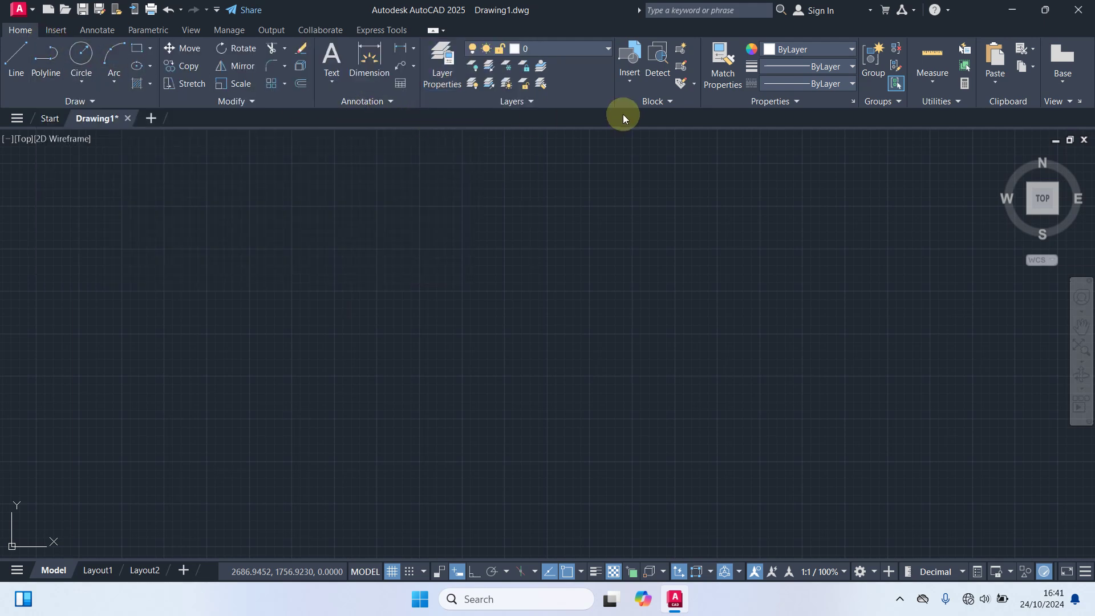
pyautogui.click(556, 49)
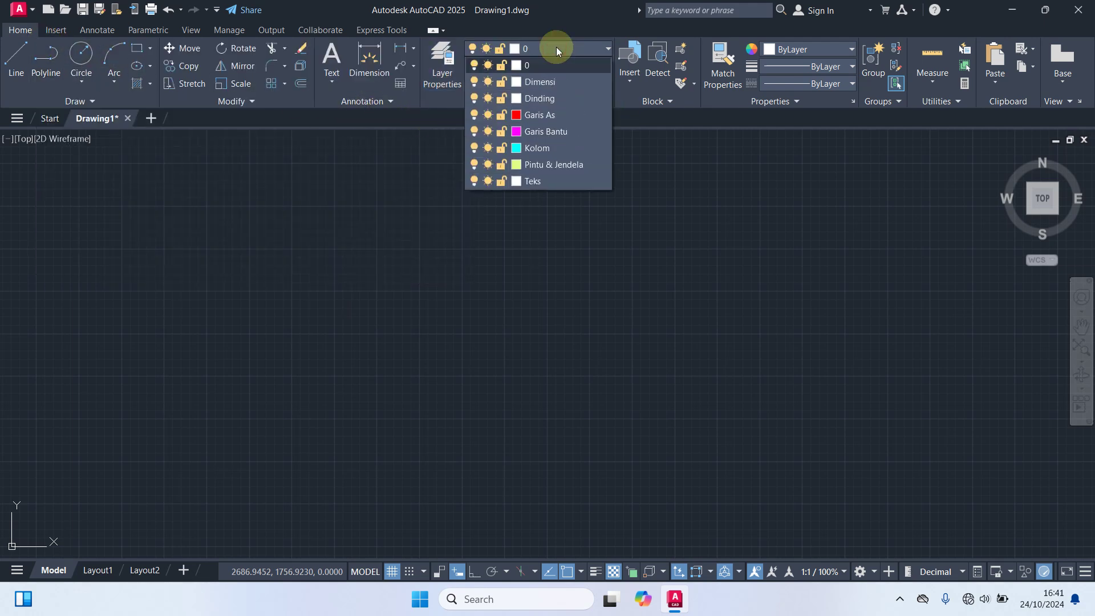
pyautogui.click(542, 117)
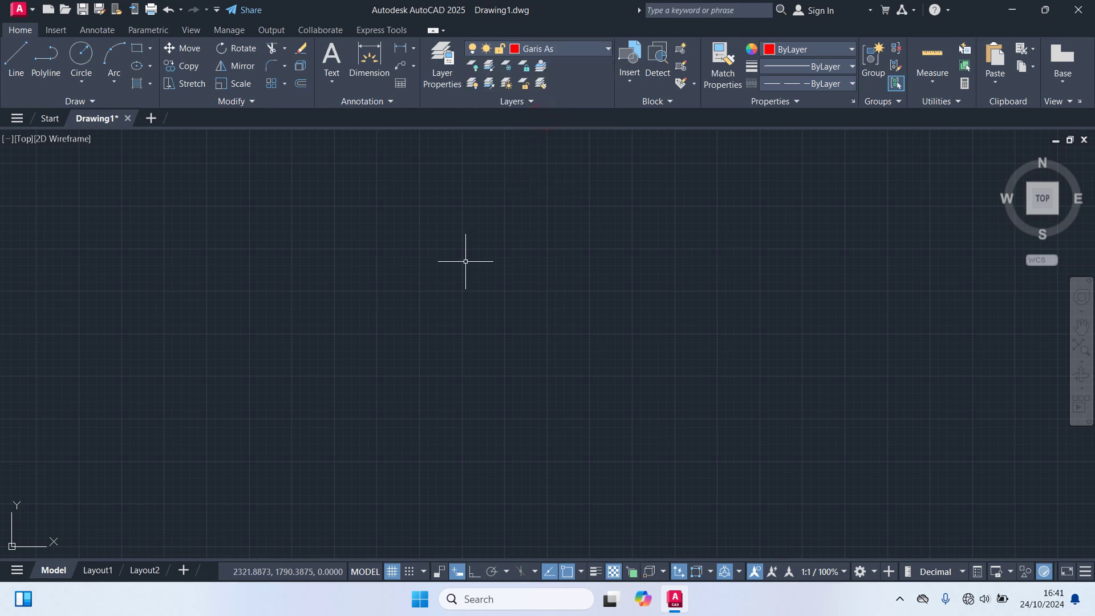
# Draw a 900 by 500 rectangle on the Garis As layer and centre it in view
pyautogui.write('rec')
pyautogui.press('Return')
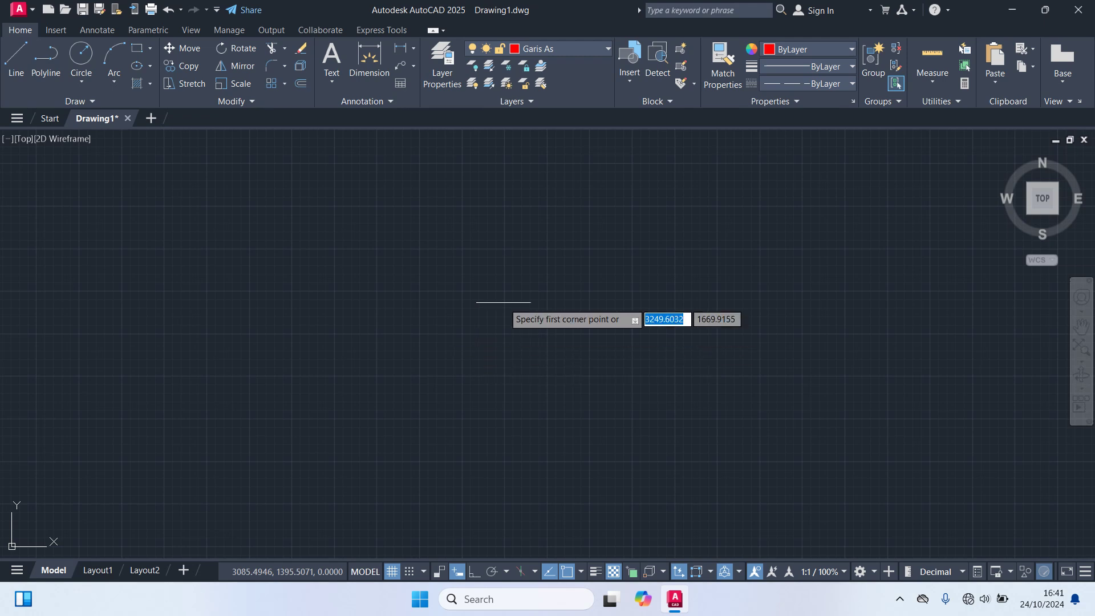
pyautogui.click(391, 224)
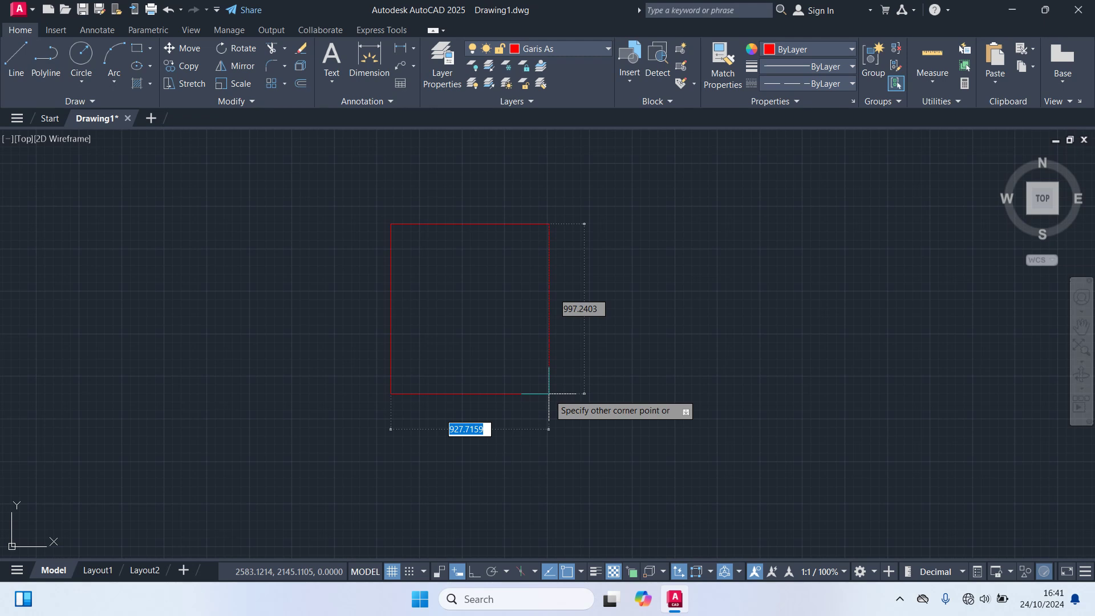
pyautogui.write('900')
pyautogui.press('Tab')
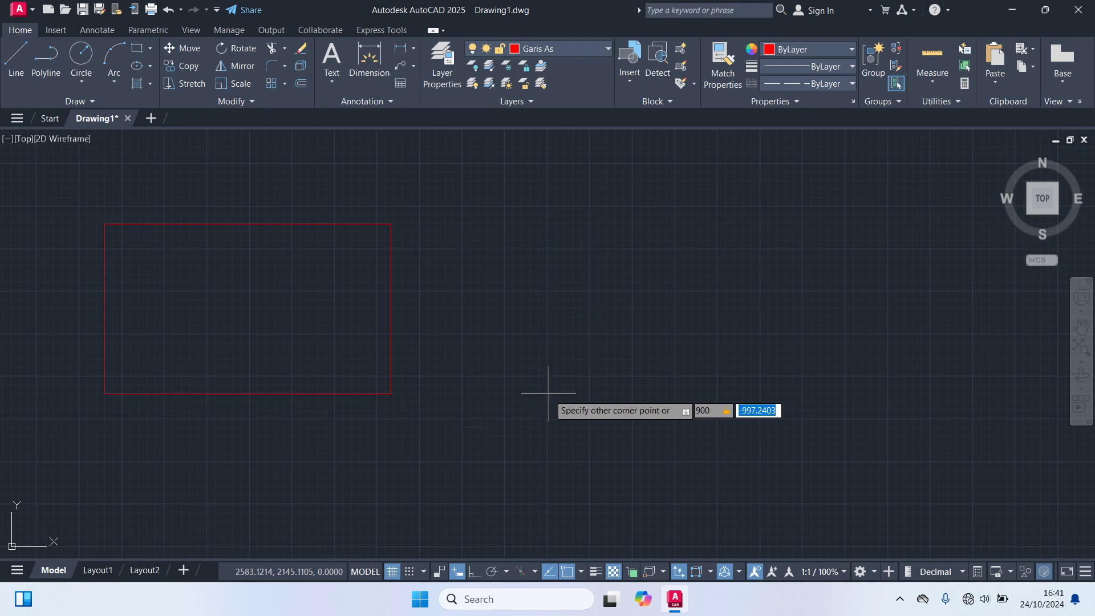
pyautogui.write('500')
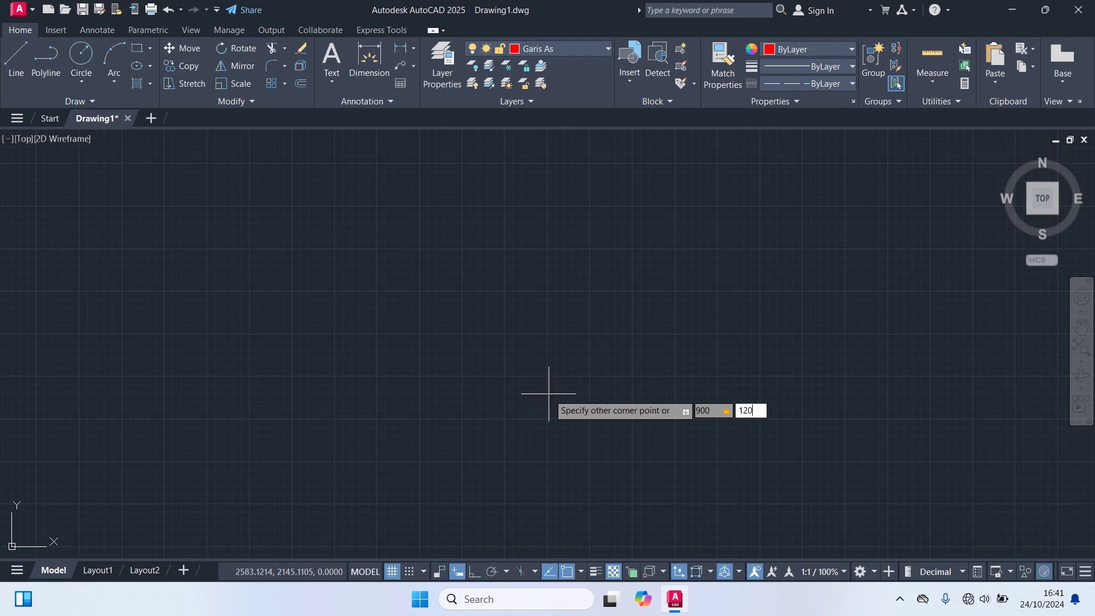
pyautogui.press('Return')
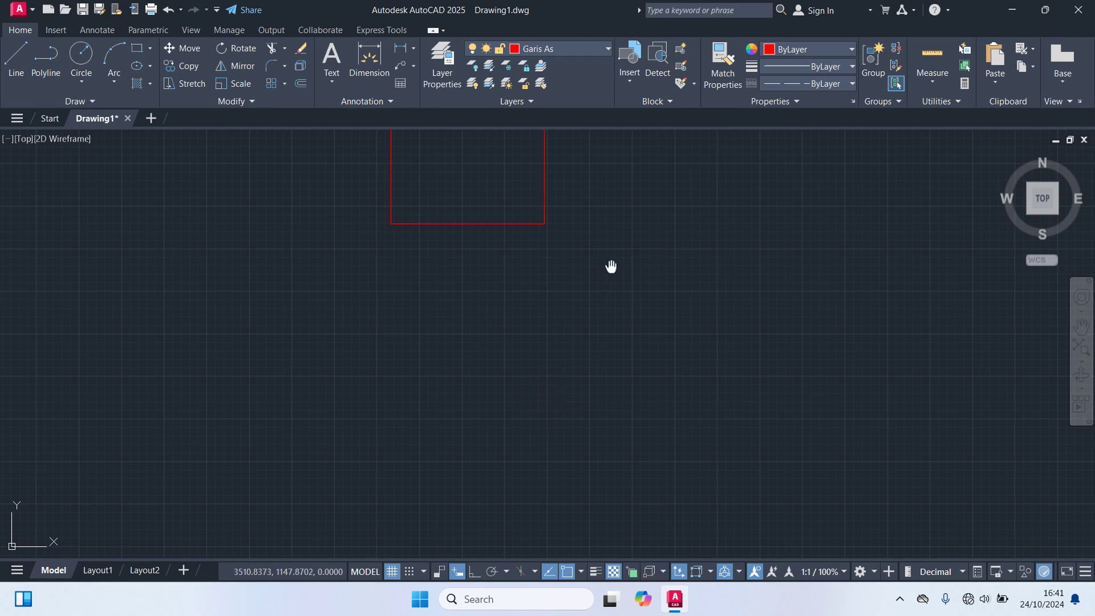
pyautogui.moveTo(611, 266); pyautogui.dragTo(607, 356, button='middle')
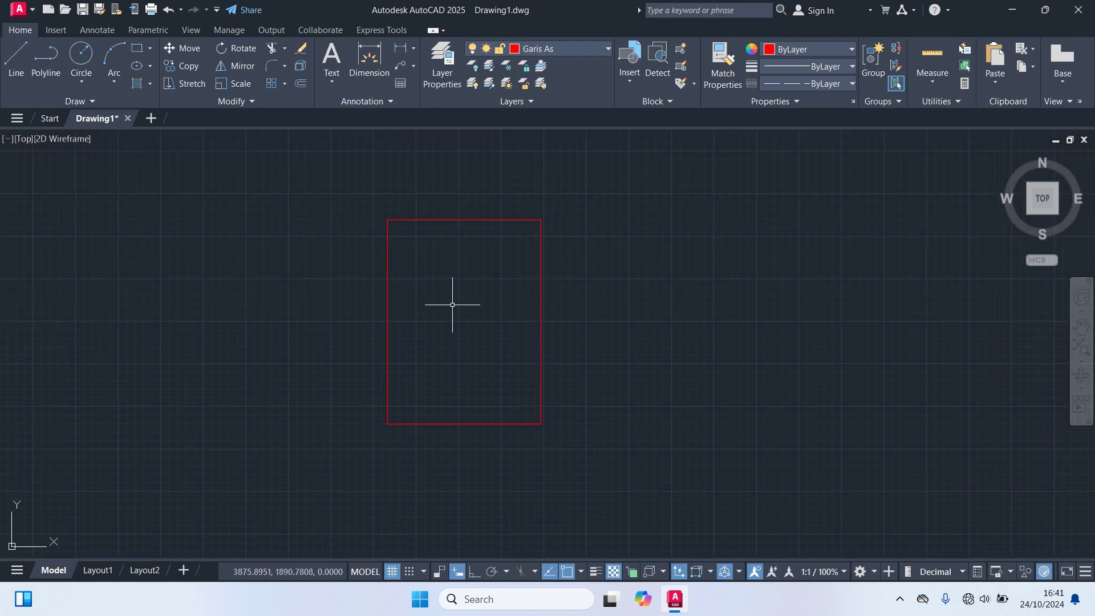
pyautogui.scroll(2, 452, 304)
pyautogui.moveTo(452, 304); pyautogui.dragTo(495, 317, button='middle')
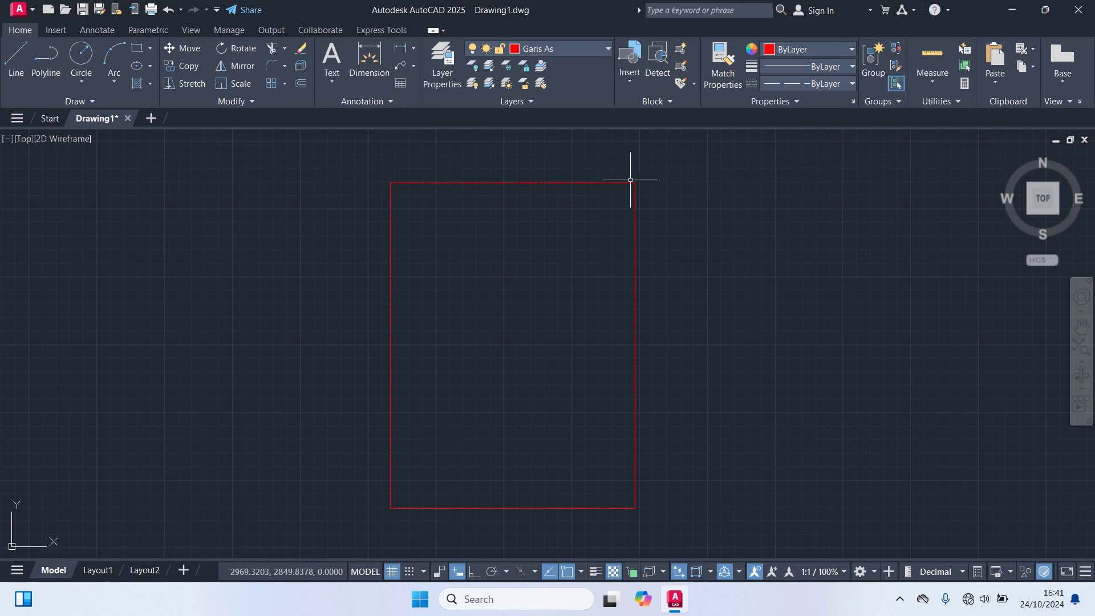
# Explode the rectangle into separate edge lines with X
pyautogui.moveTo(632, 181)
pyautogui.click(497, 183)
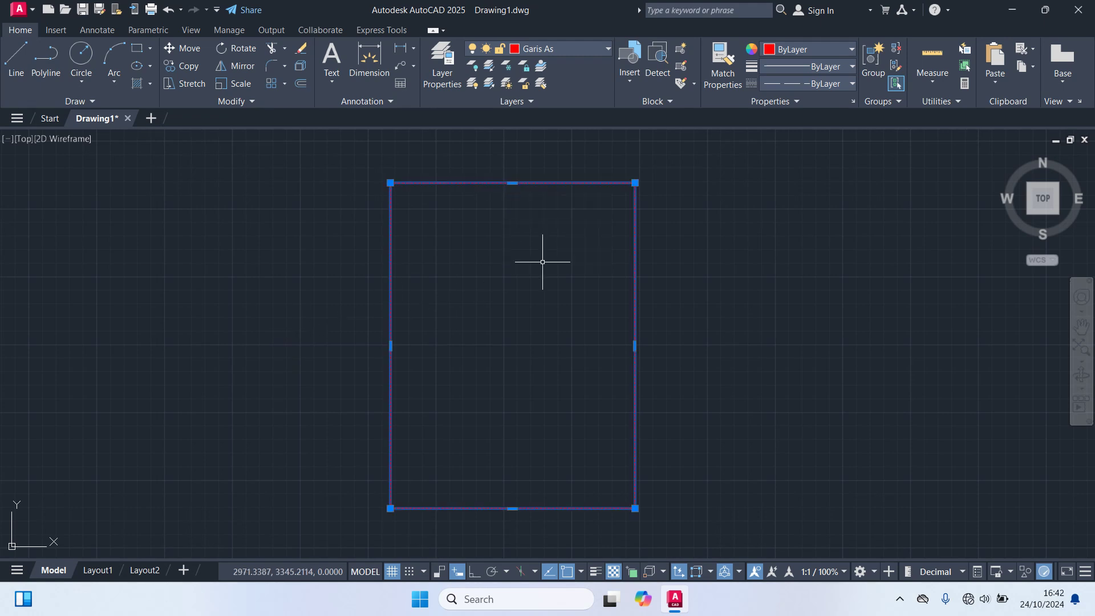
pyautogui.write('x')
pyautogui.press('Return')
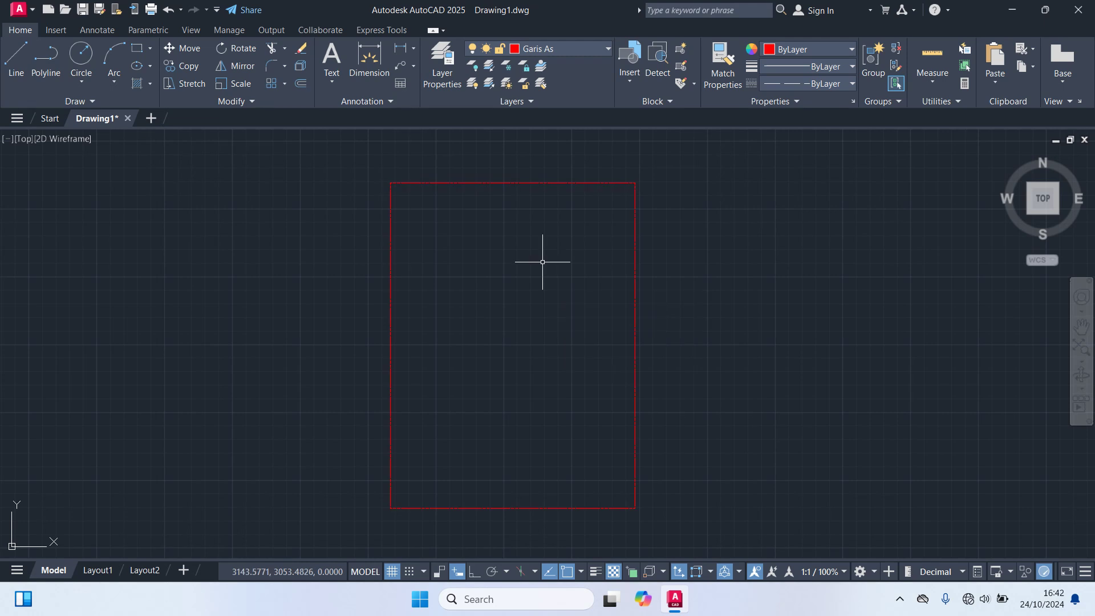
pyautogui.click(634, 293)
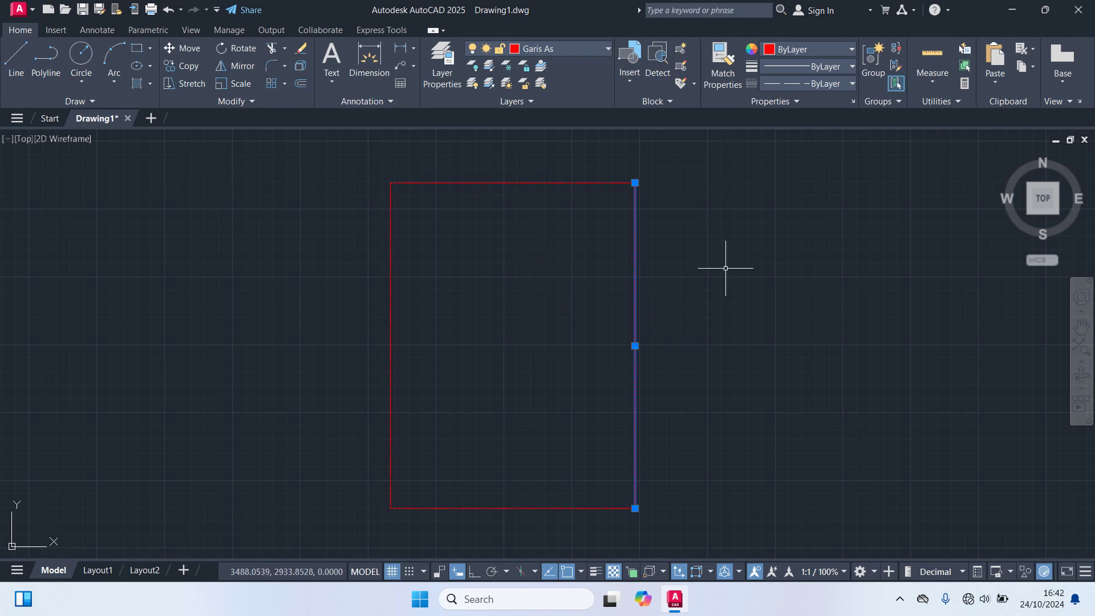
pyautogui.press('Escape')
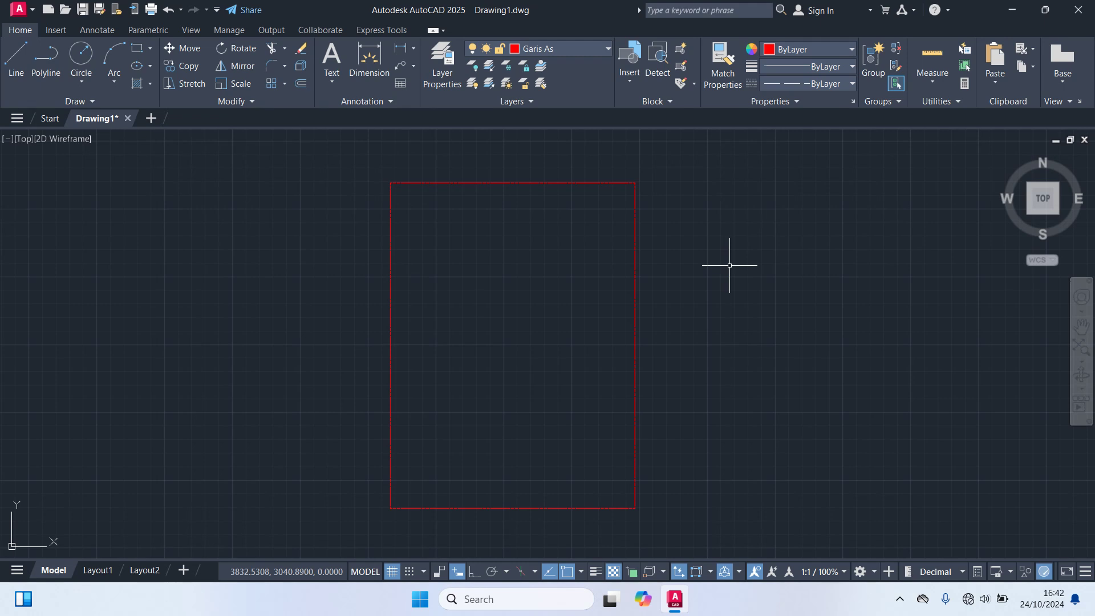
# Offset the left edge twice by 150 to add two vertical axis lines
pyautogui.write('O')
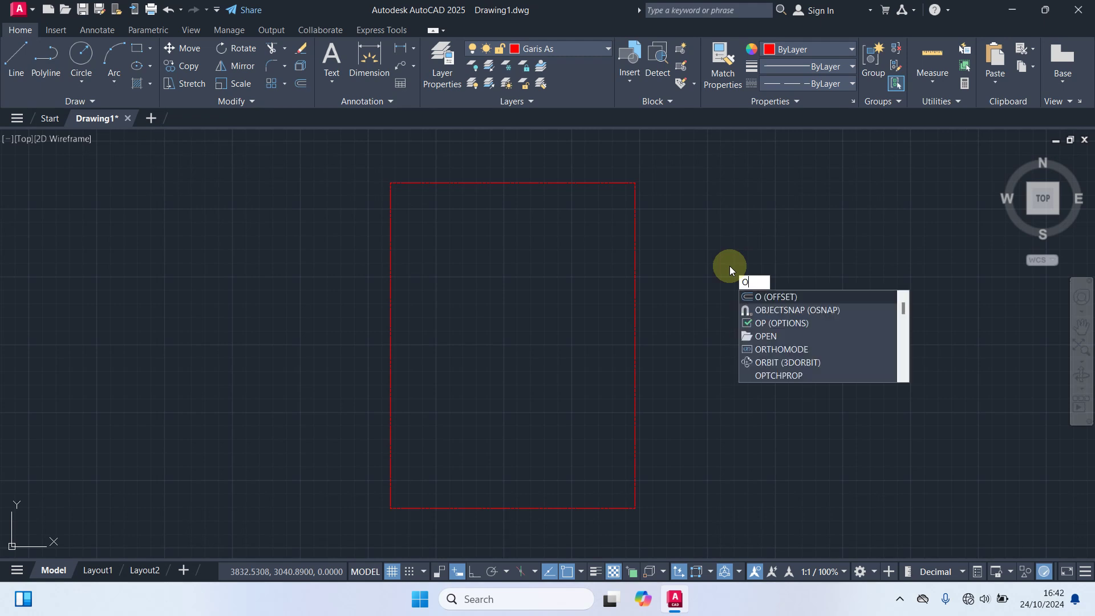
pyautogui.press('Return')
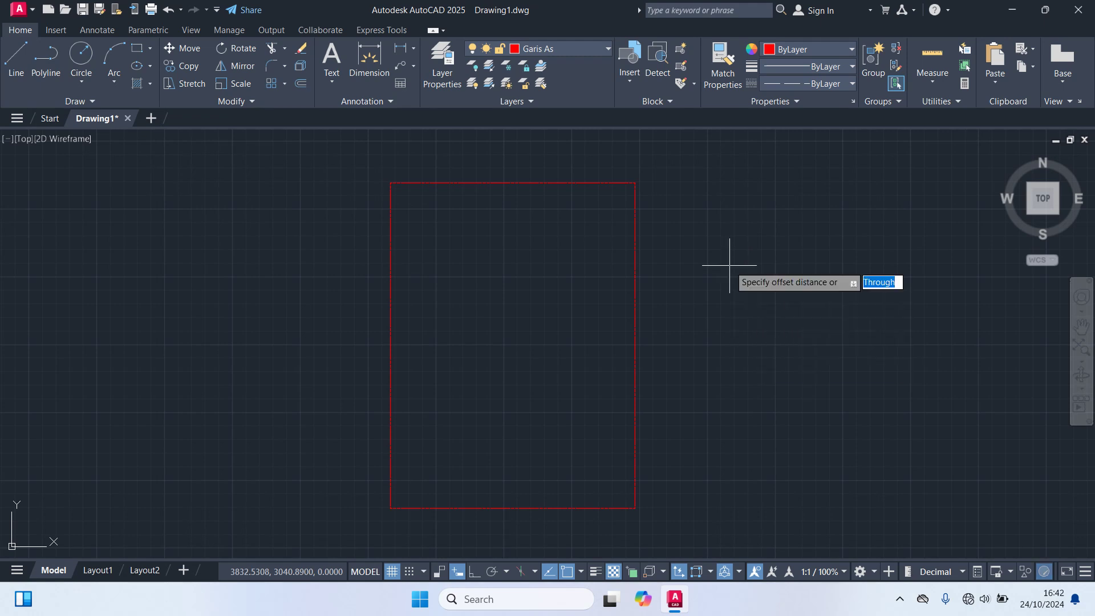
pyautogui.write('150')
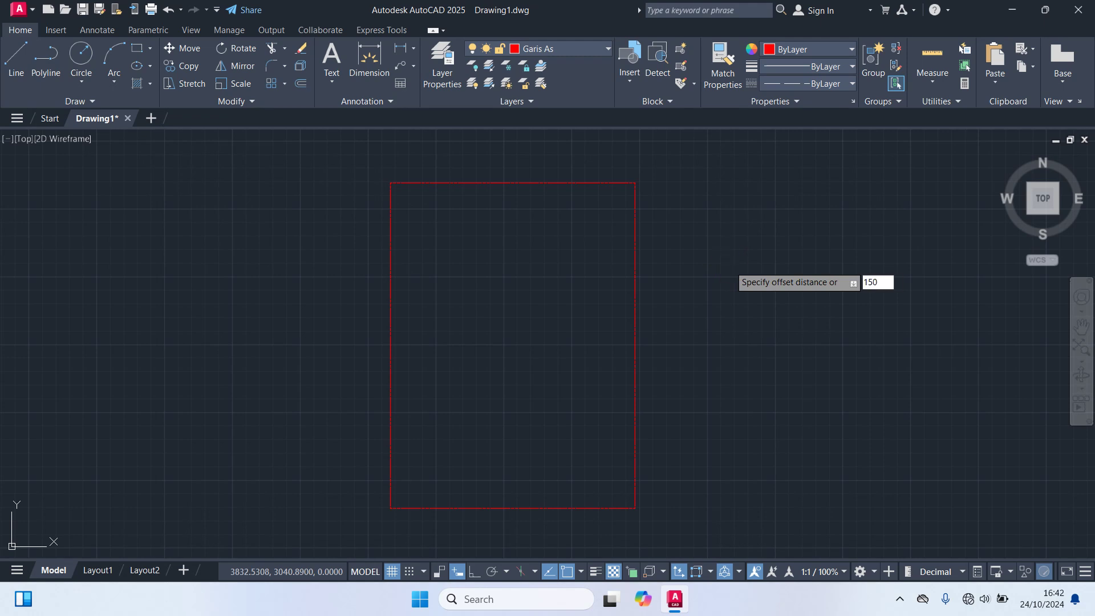
pyautogui.press('Return')
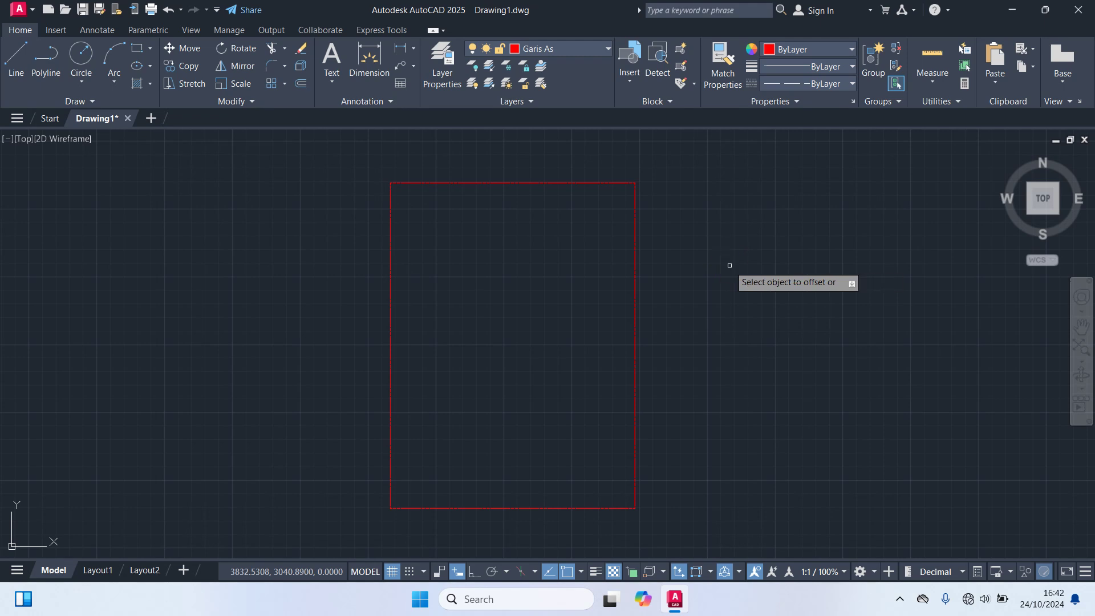
pyautogui.click(391, 246)
pyautogui.click(425, 257)
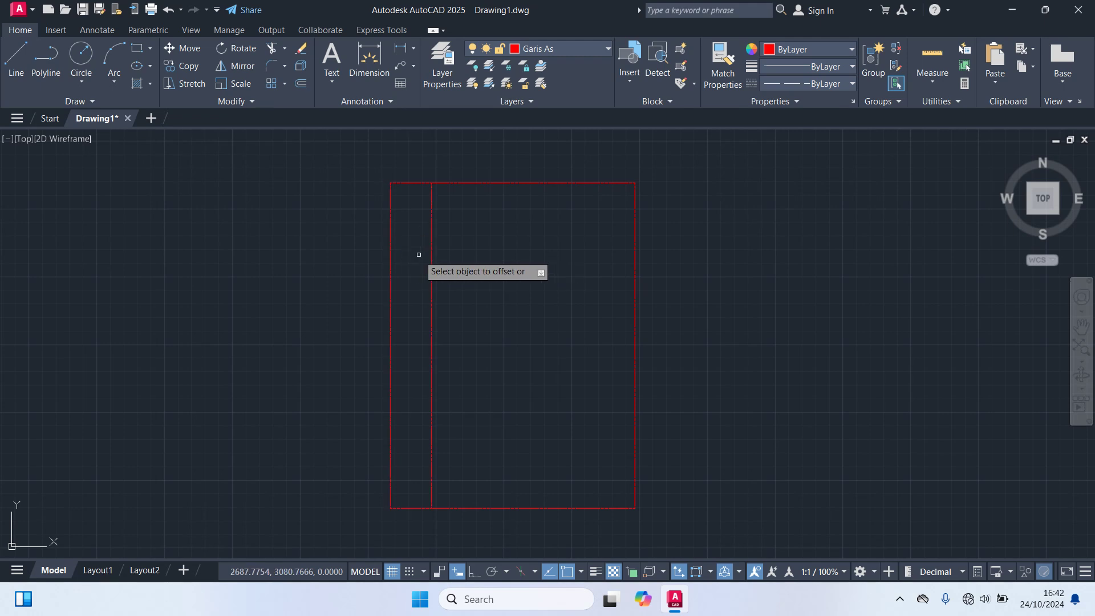
pyautogui.click(432, 273)
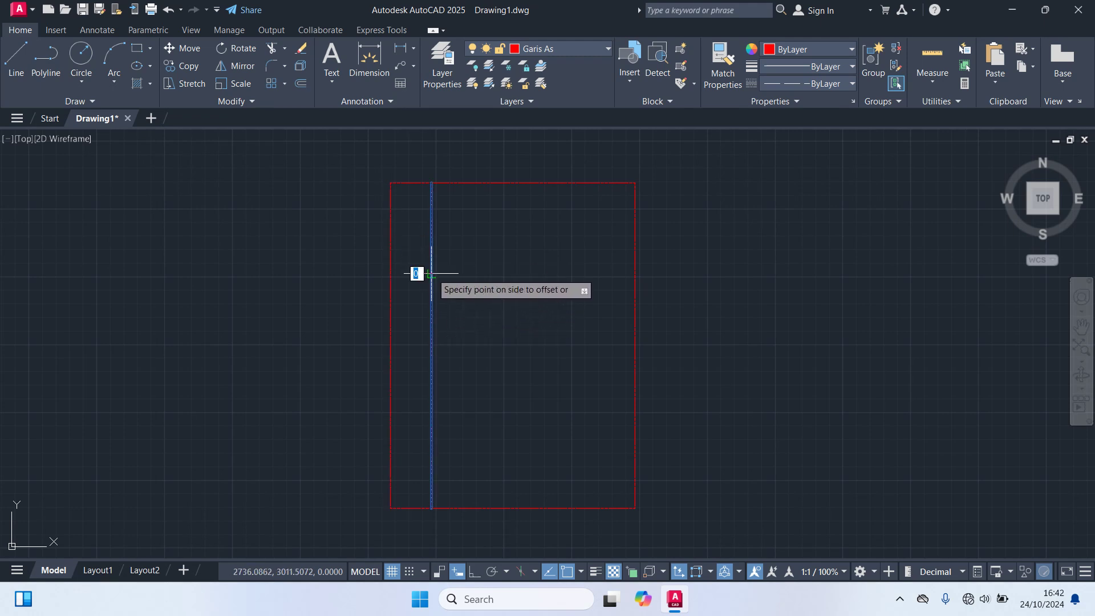
pyautogui.click(483, 283)
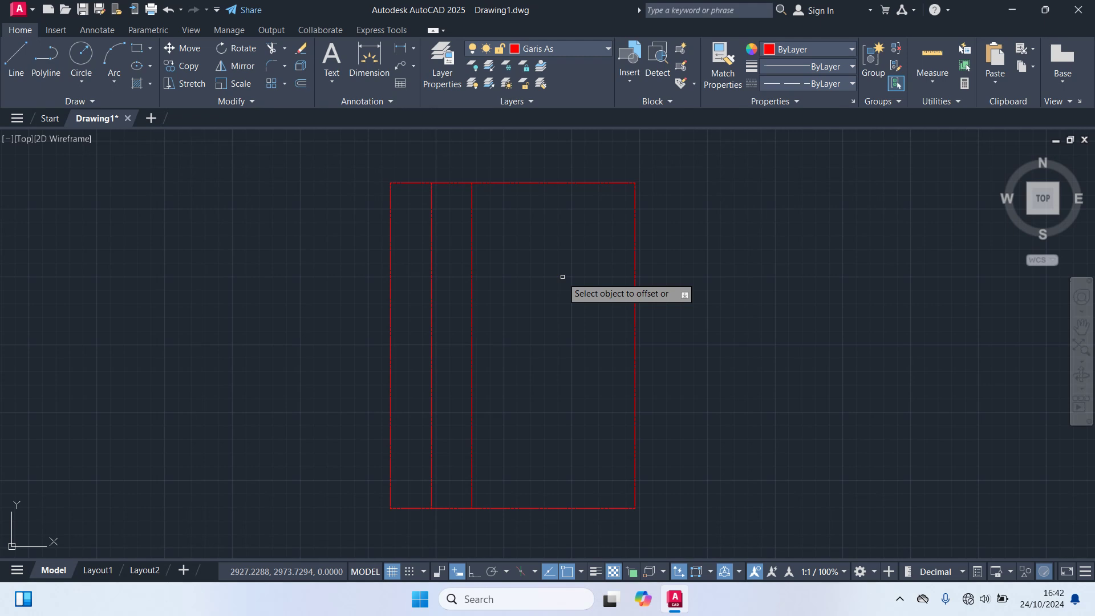
# Offset the third vertical line 300 to the right, then set offset distance 175
pyautogui.press('Return')
pyautogui.press('Return')
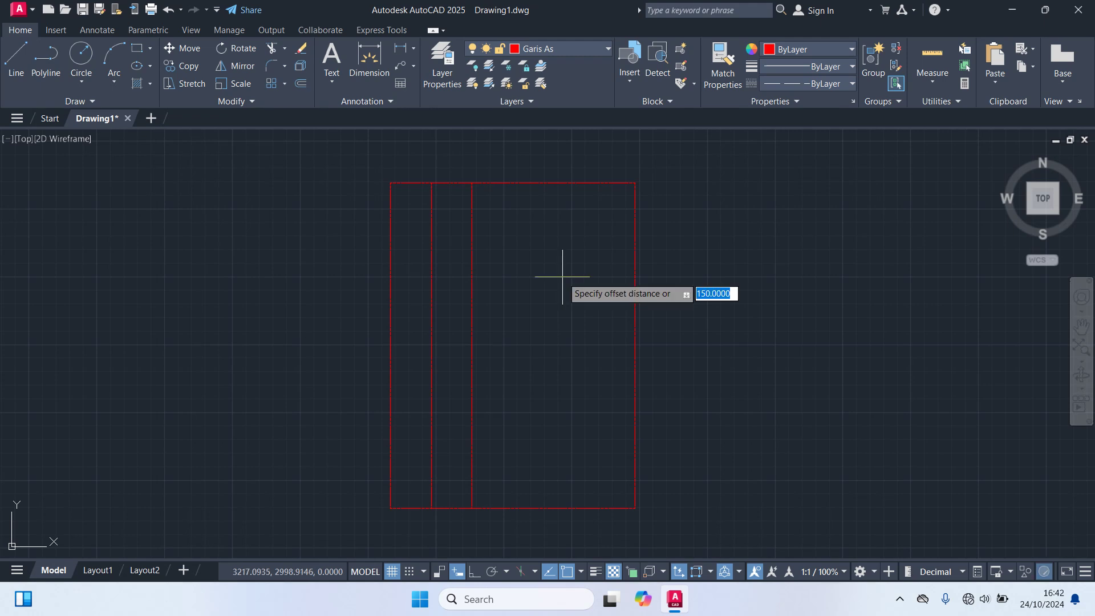
pyautogui.write('300')
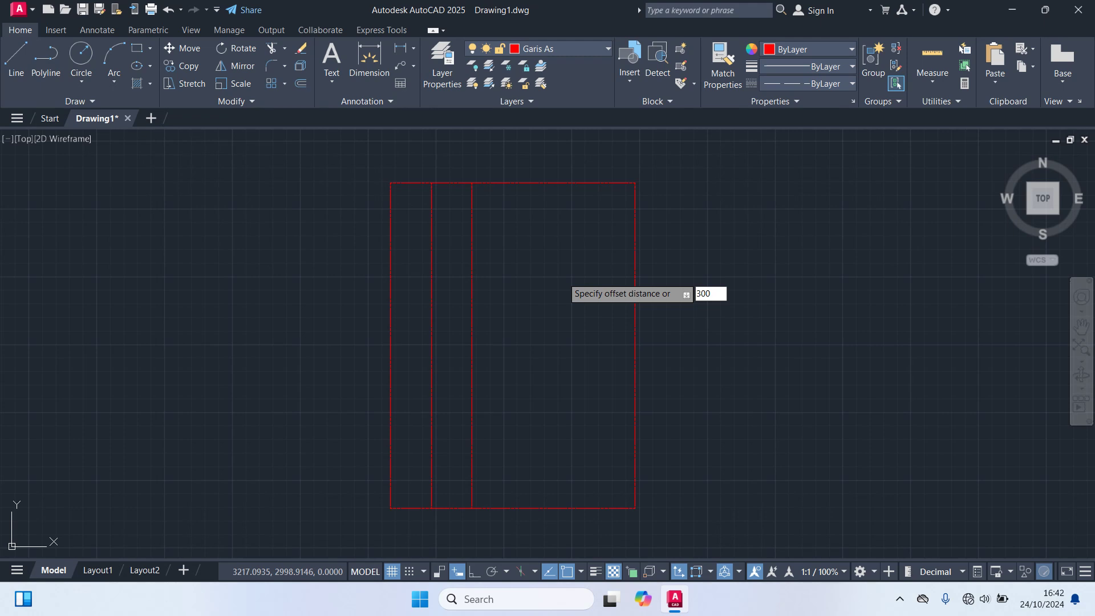
pyautogui.press('Return')
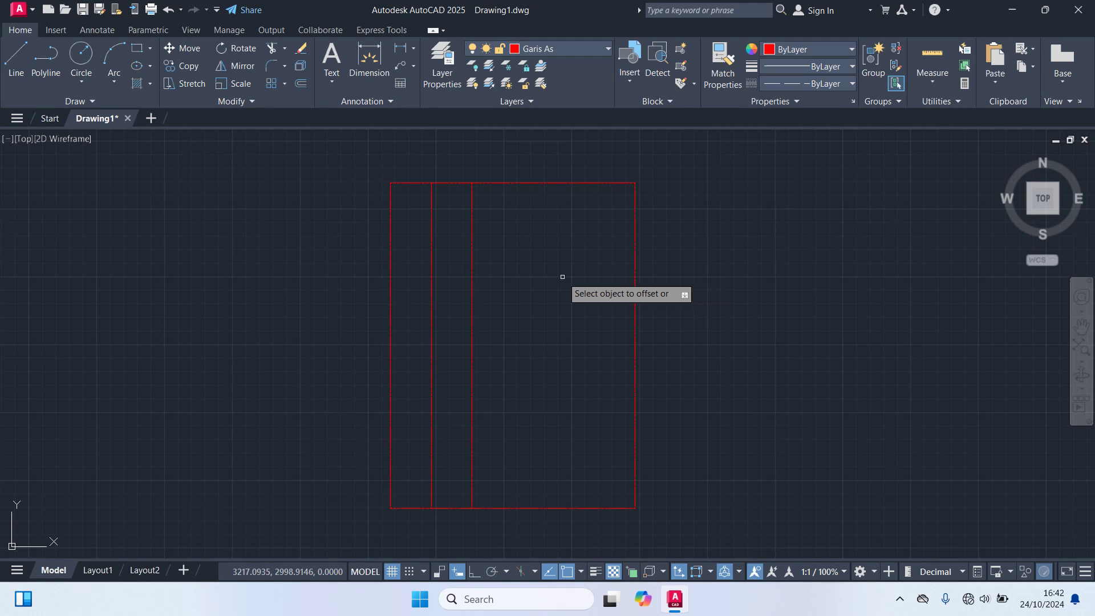
pyautogui.click(471, 238)
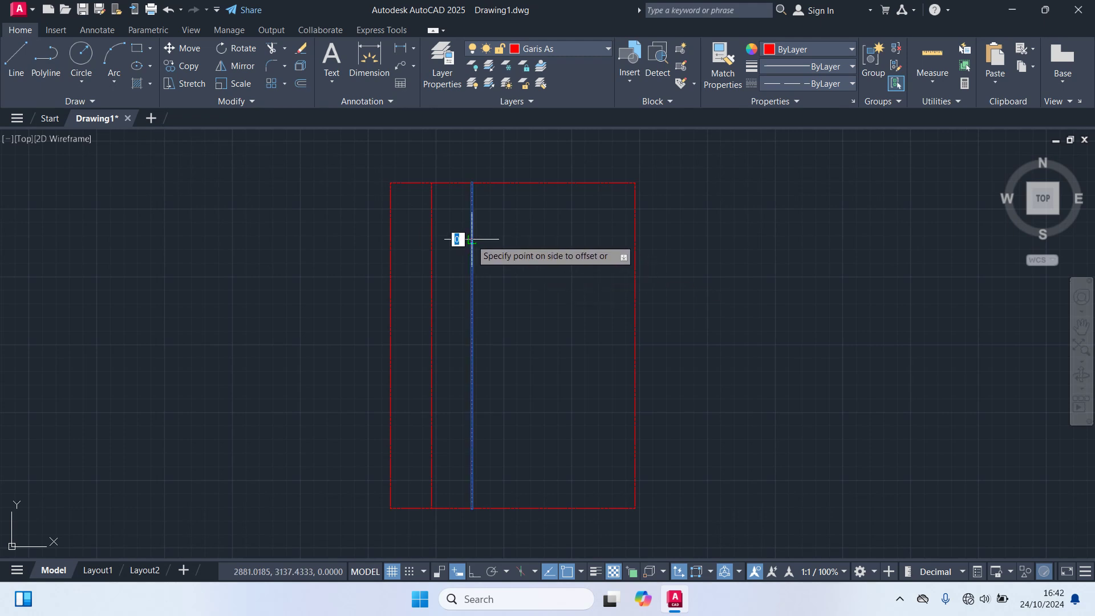
pyautogui.click(539, 242)
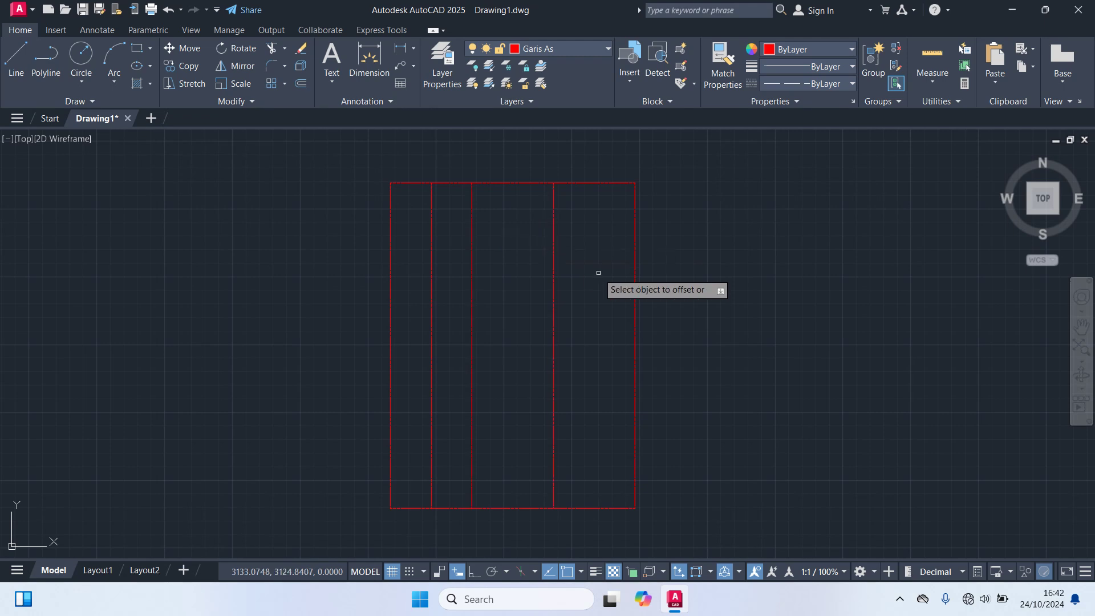
pyautogui.press('Return')
pyautogui.press('Return')
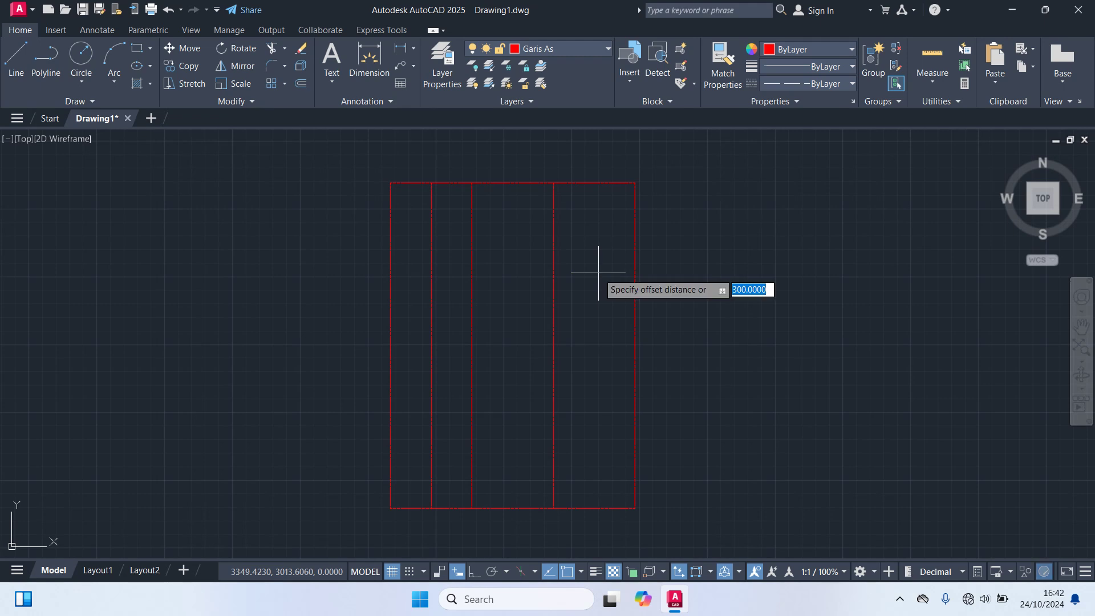
pyautogui.write('175')
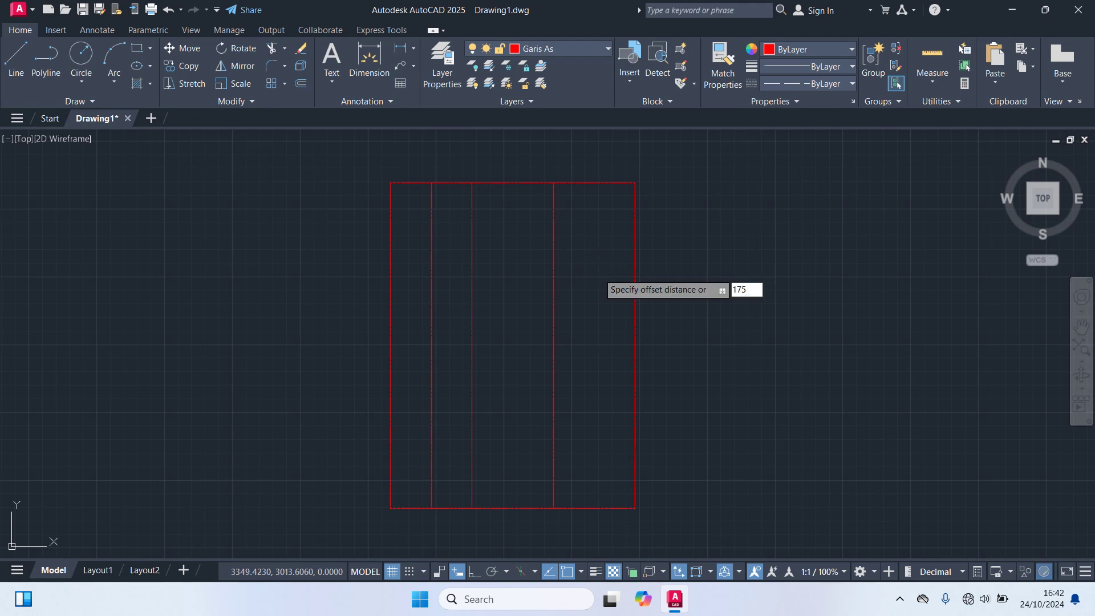
pyautogui.press('Return')
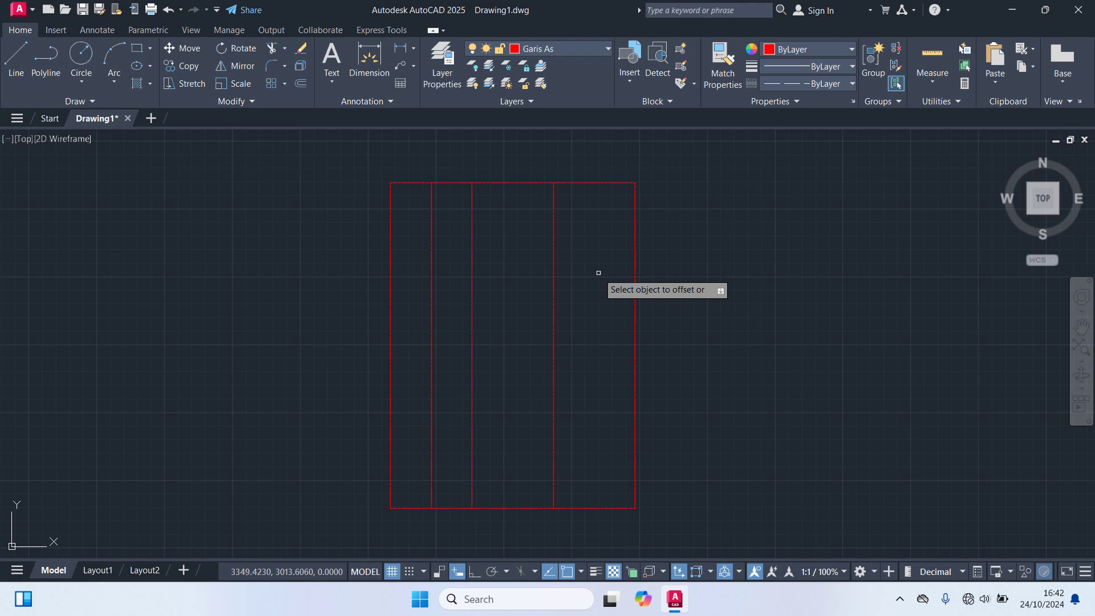
# Offset the top edge 175 downward, then that new line 300 further down
pyautogui.click(519, 182)
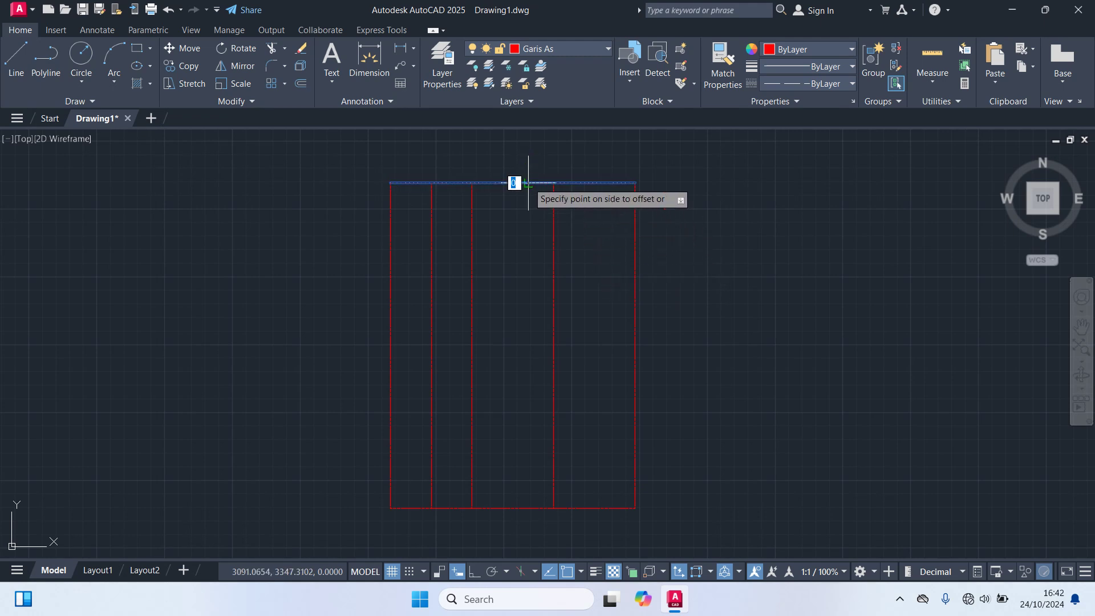
pyautogui.click(510, 266)
pyautogui.press('Escape')
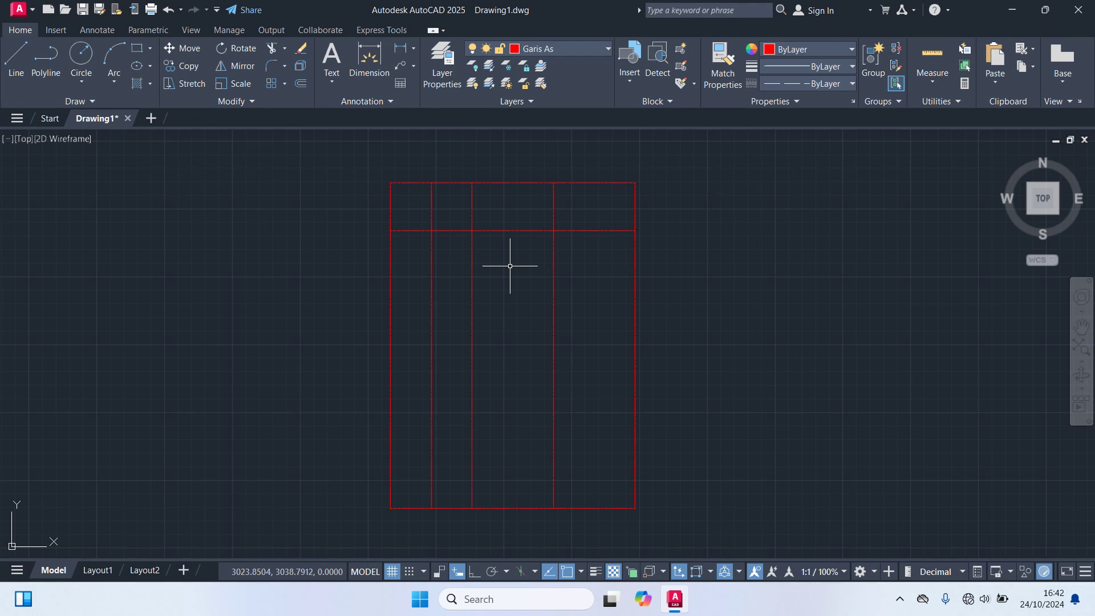
pyautogui.press('Return')
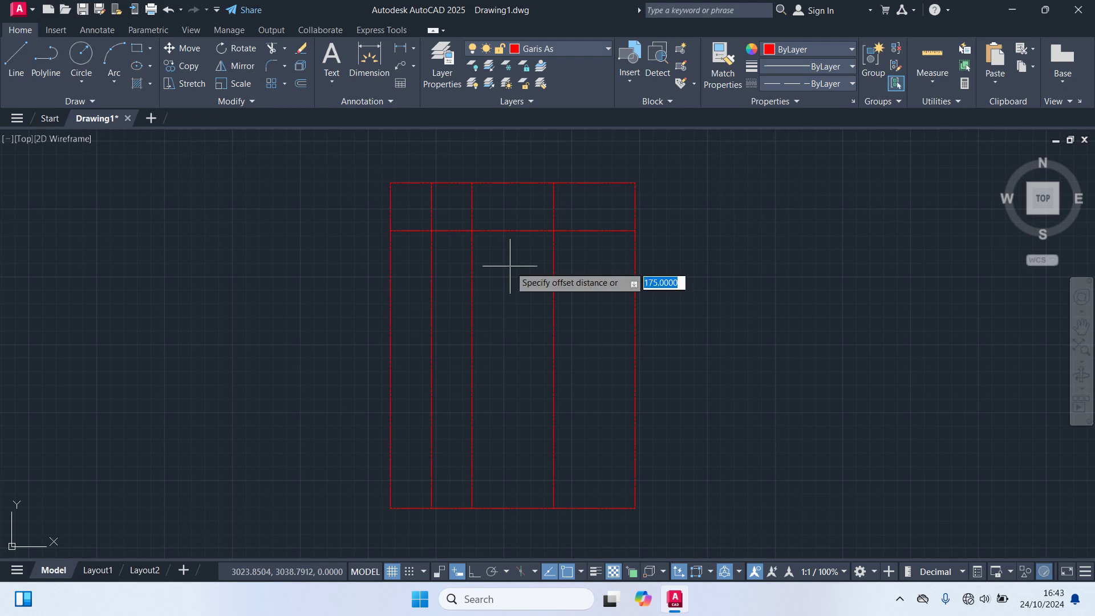
pyautogui.write('300')
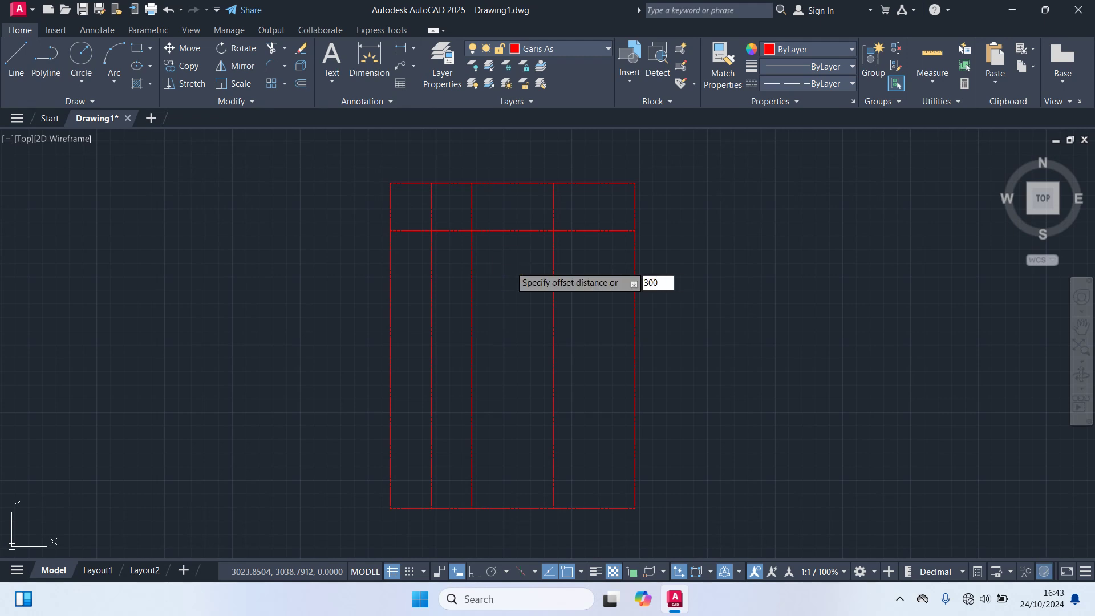
pyautogui.press('Return')
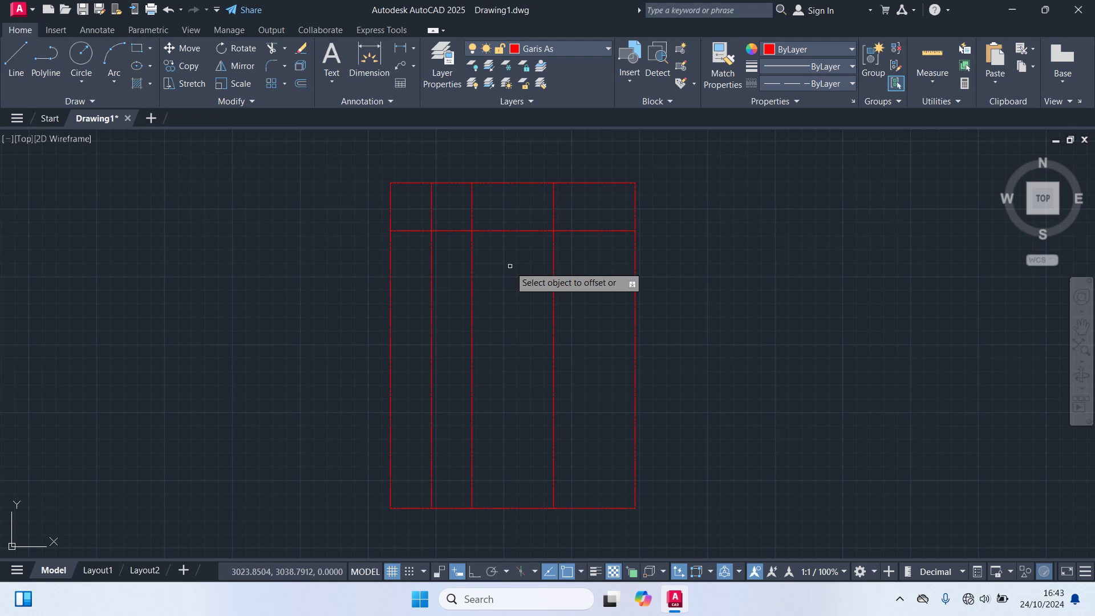
pyautogui.click(498, 230)
pyautogui.click(508, 337)
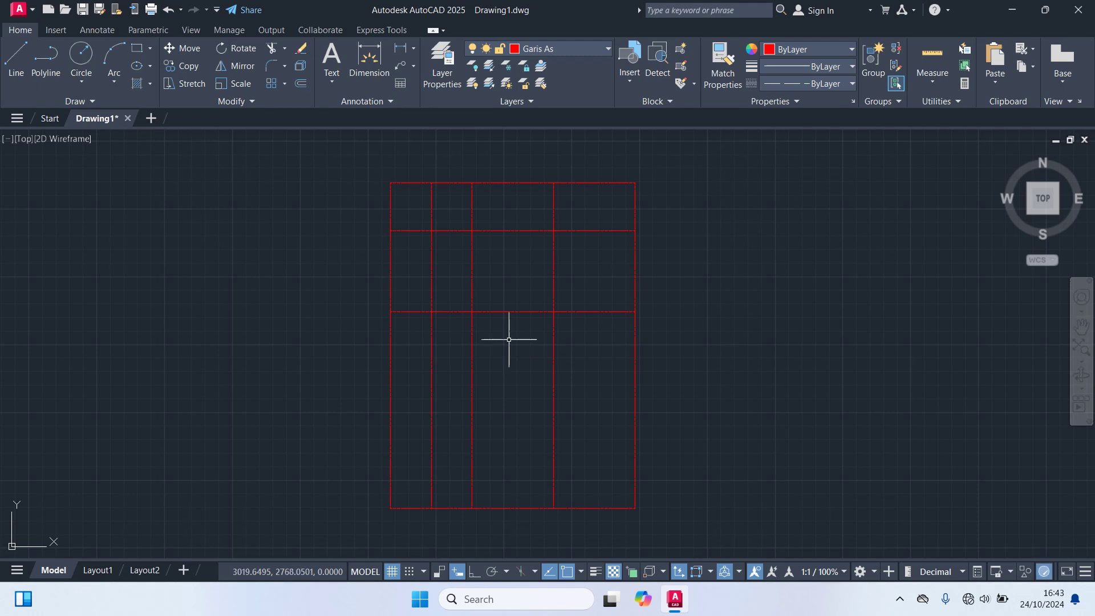
# Add horizontal axis lines offset 150 and twice 250 below existing lines
pyautogui.press('Return')
pyautogui.write('150')
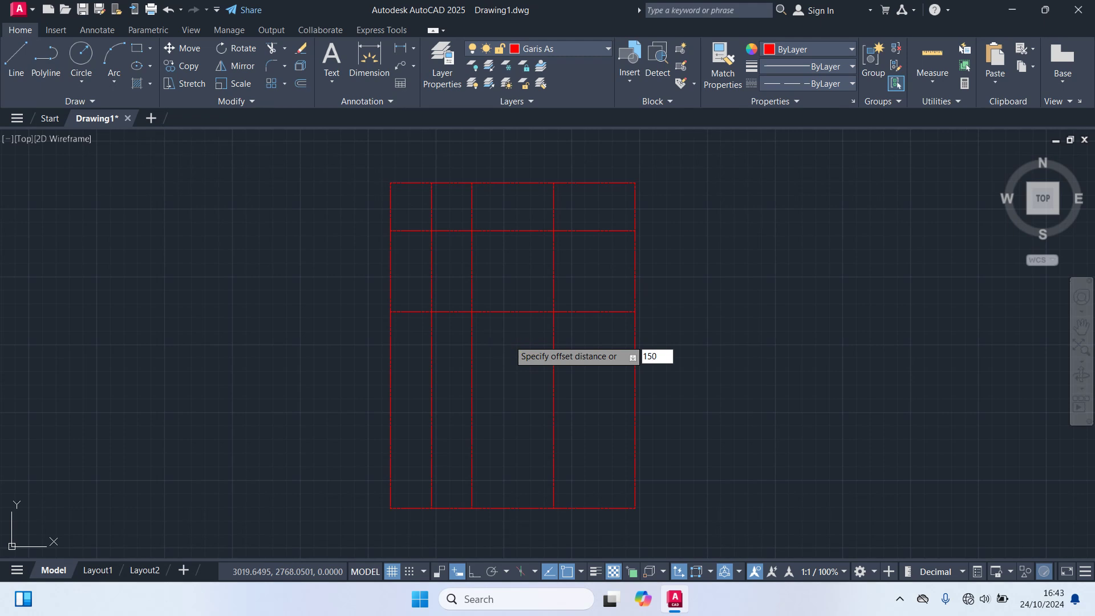
pyautogui.press('Return')
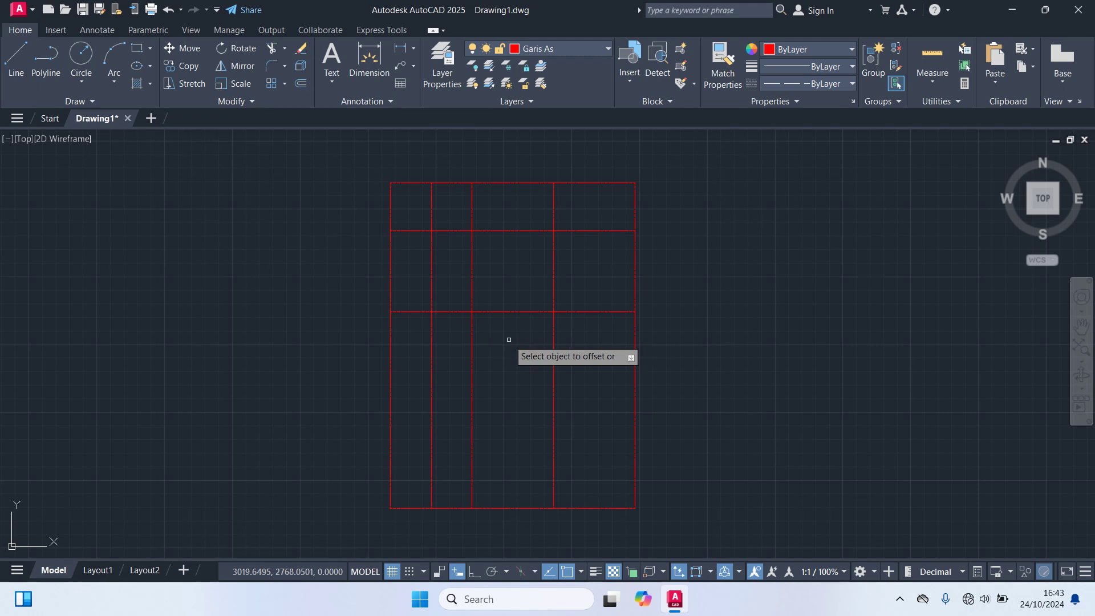
pyautogui.click(573, 311)
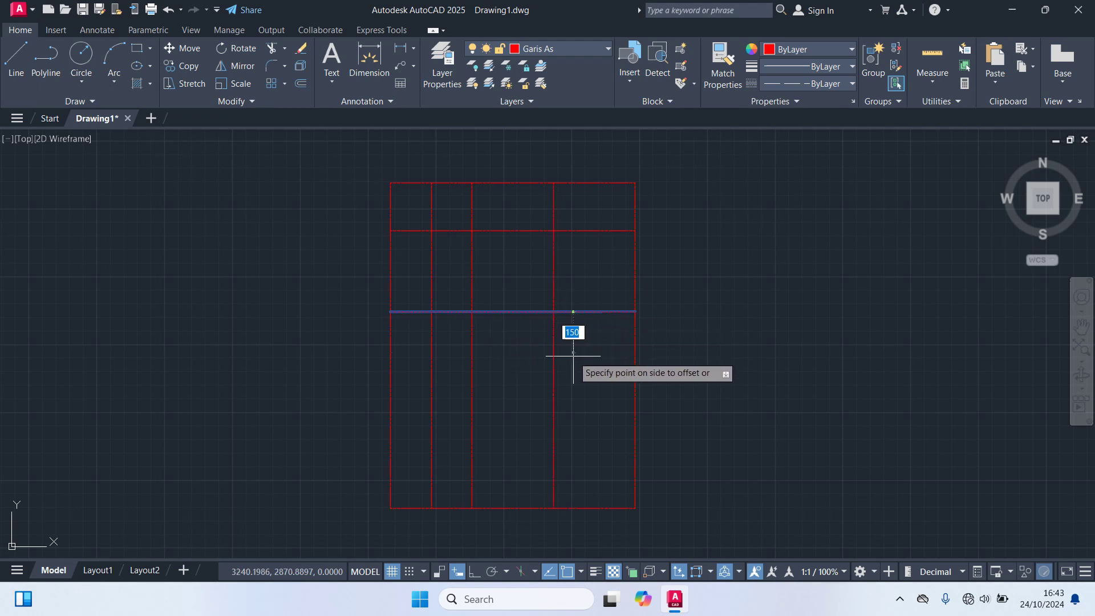
pyautogui.click(573, 371)
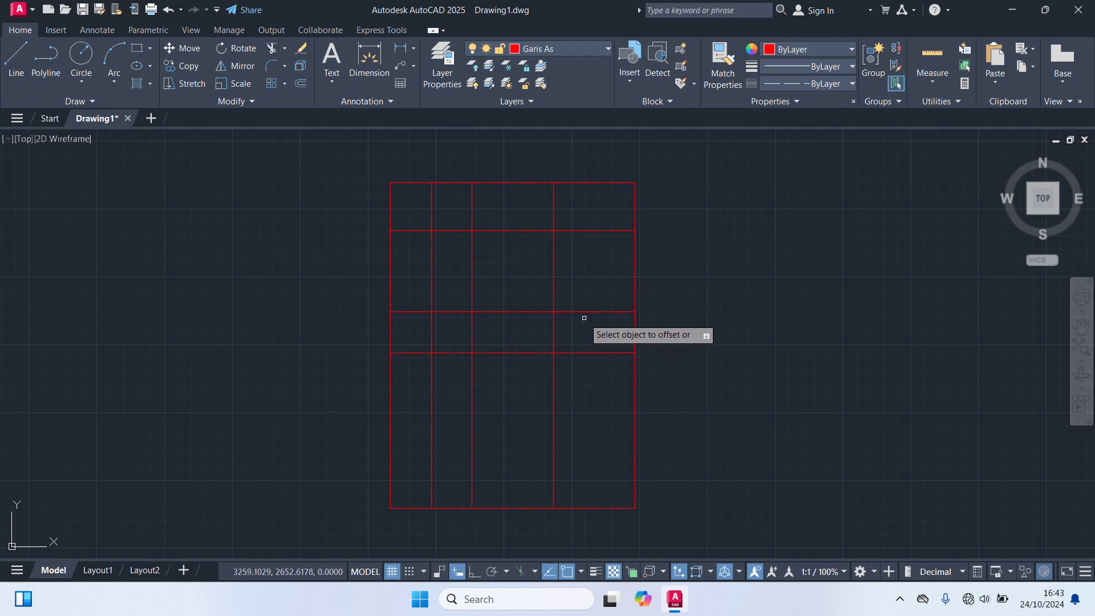
pyautogui.press('Escape')
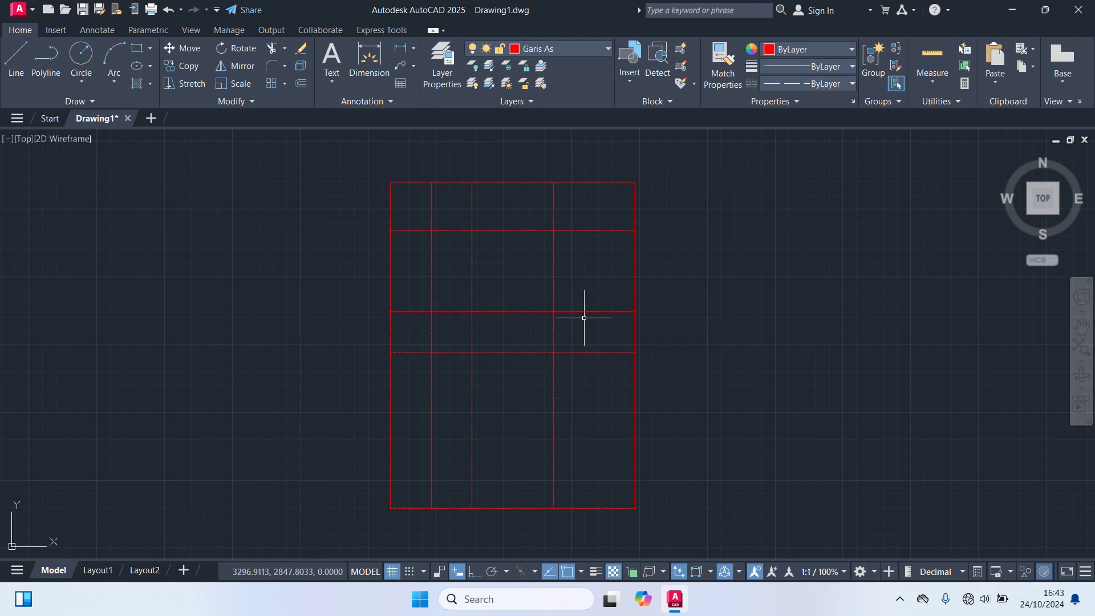
pyautogui.press('Return')
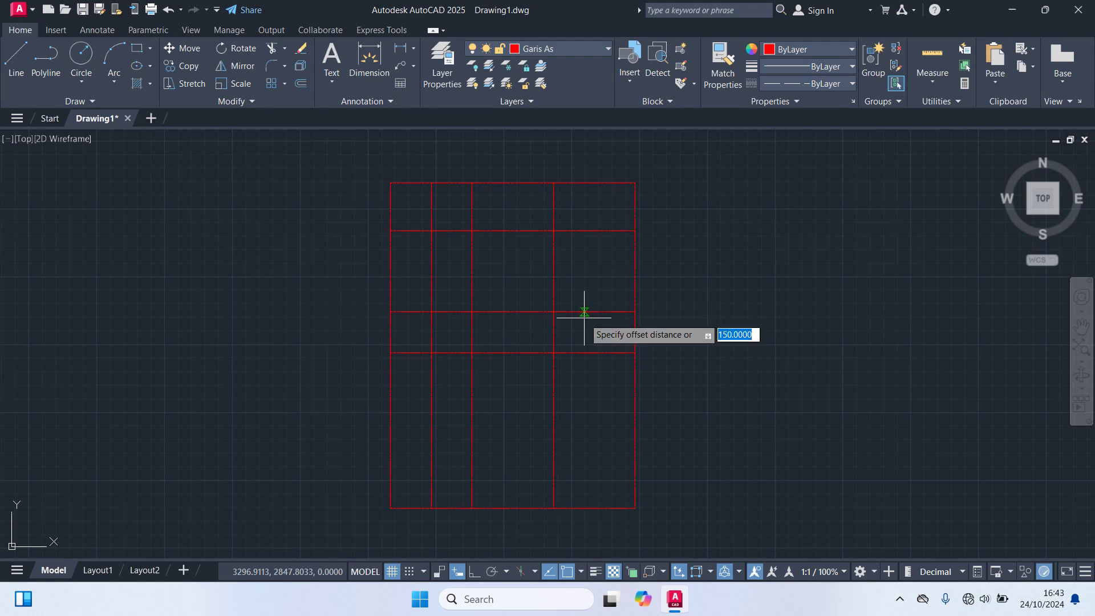
pyautogui.write('250')
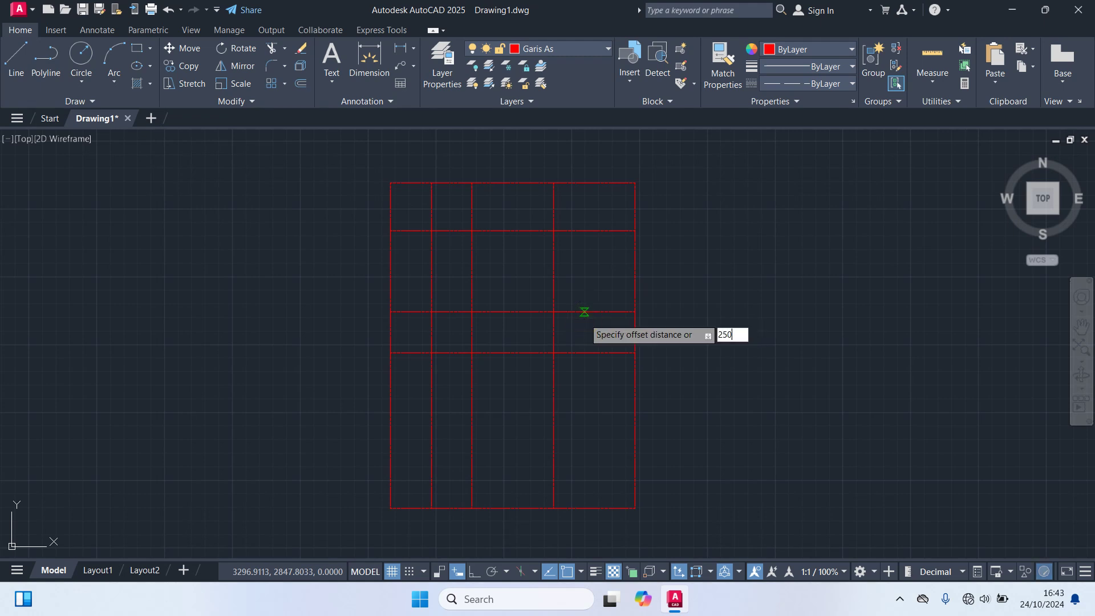
pyautogui.press('Return')
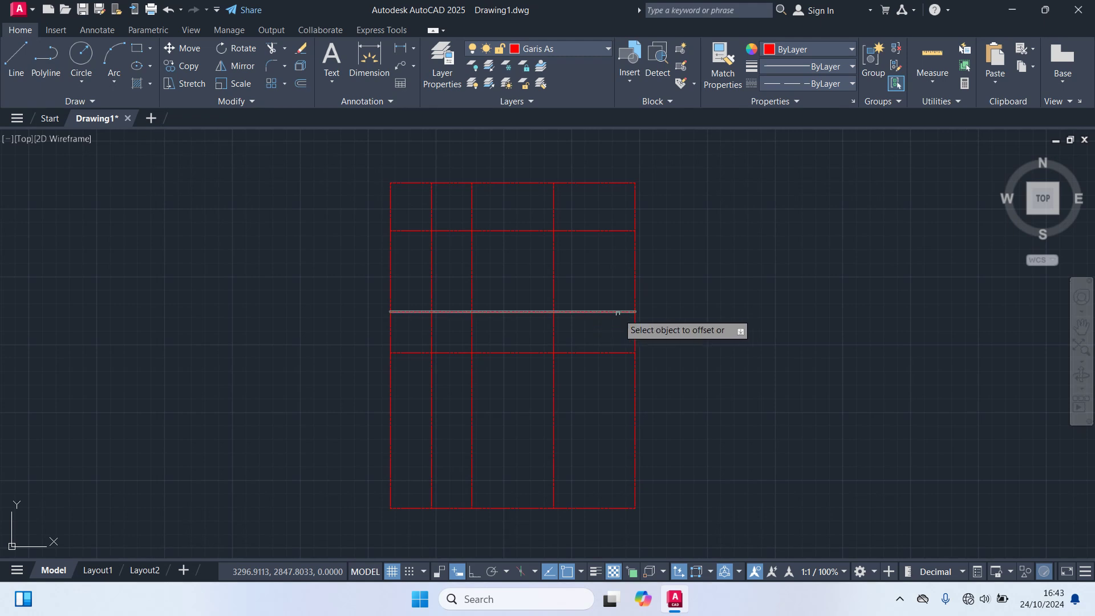
pyautogui.click(596, 312)
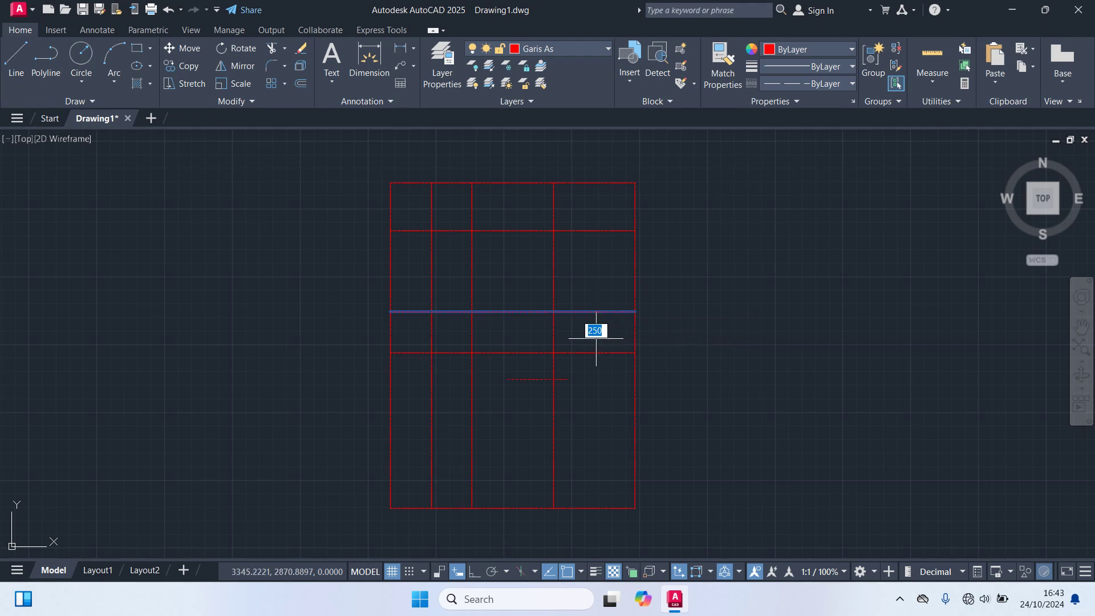
pyautogui.click(593, 404)
pyautogui.click(612, 352)
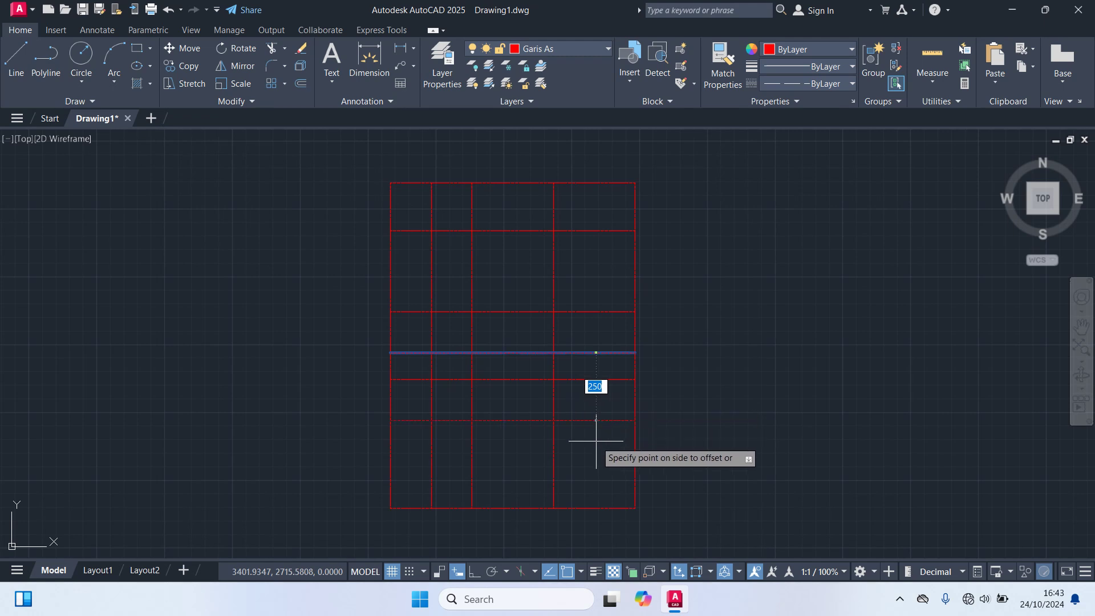
pyautogui.click(596, 441)
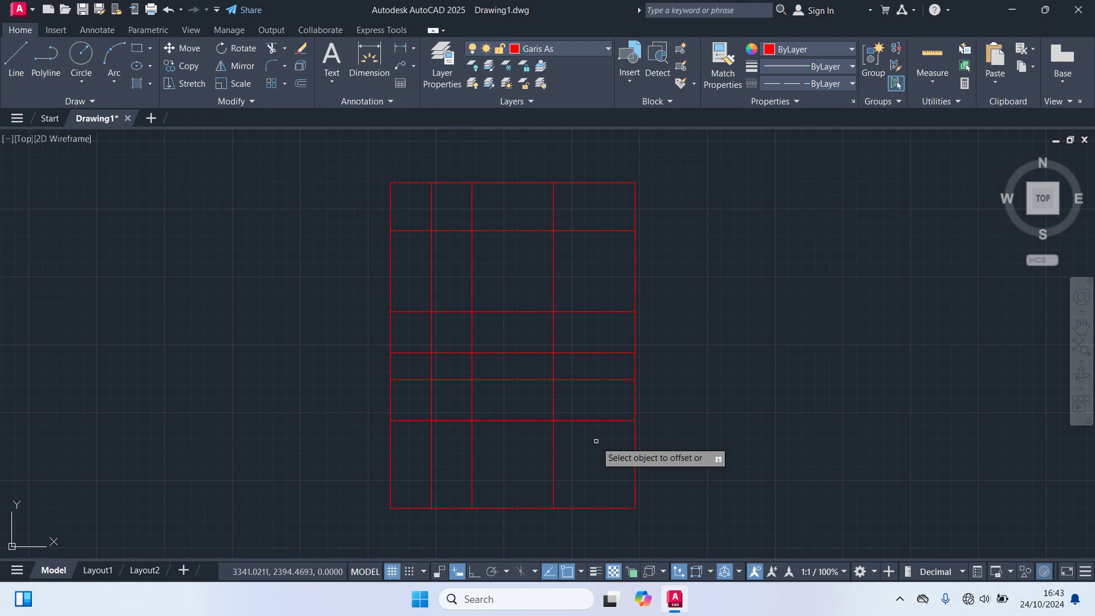
# Add horizontal axis lines offset 50 and 125 below the lower grid lines
pyautogui.press('Return')
pyautogui.press('Return')
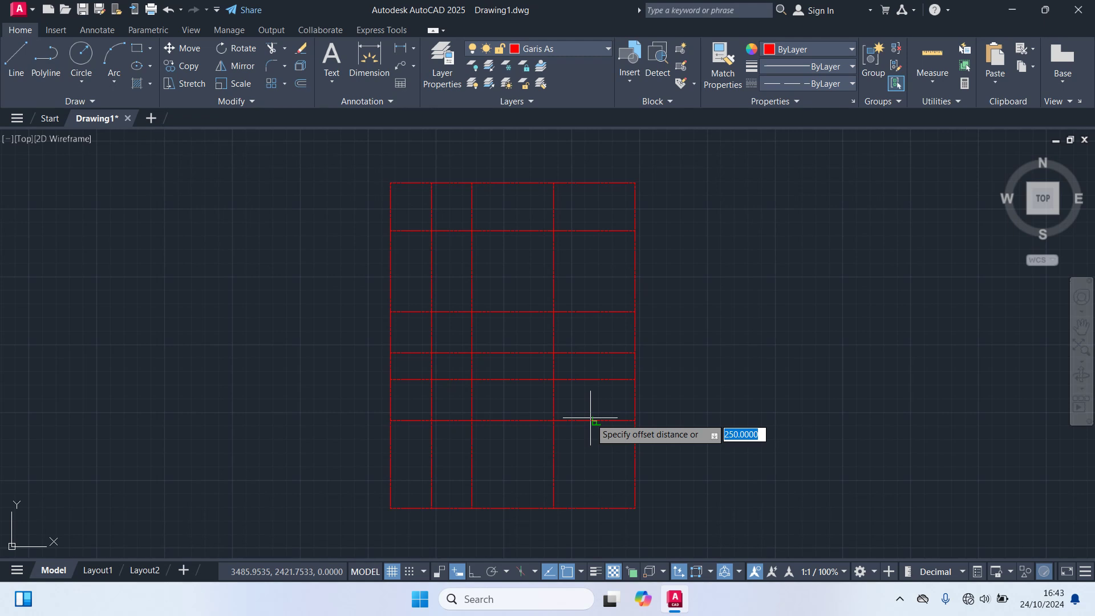
pyautogui.write('50')
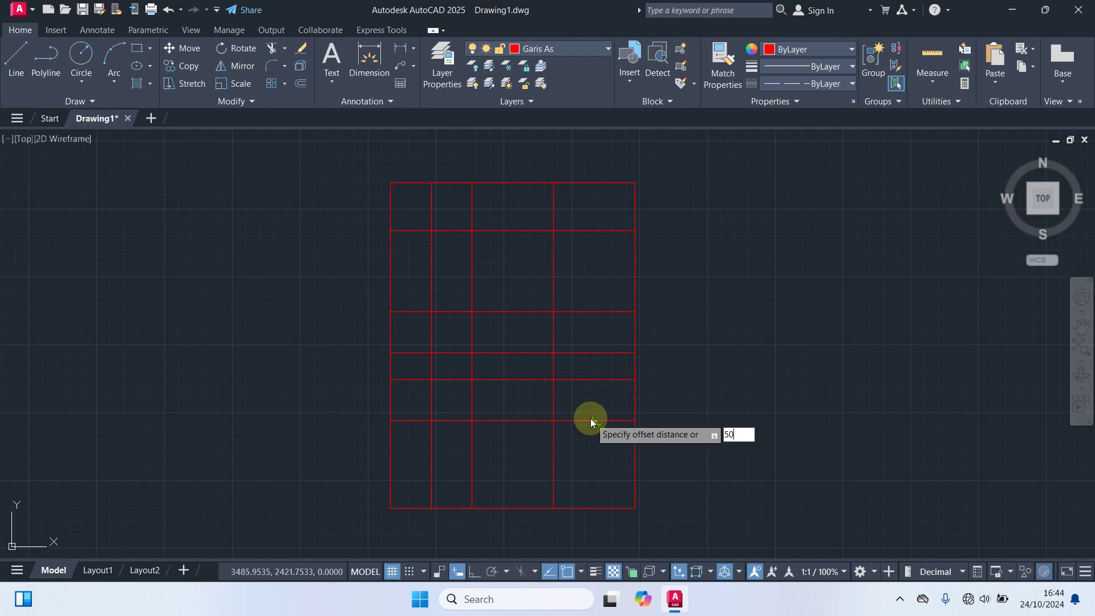
pyautogui.press('Return')
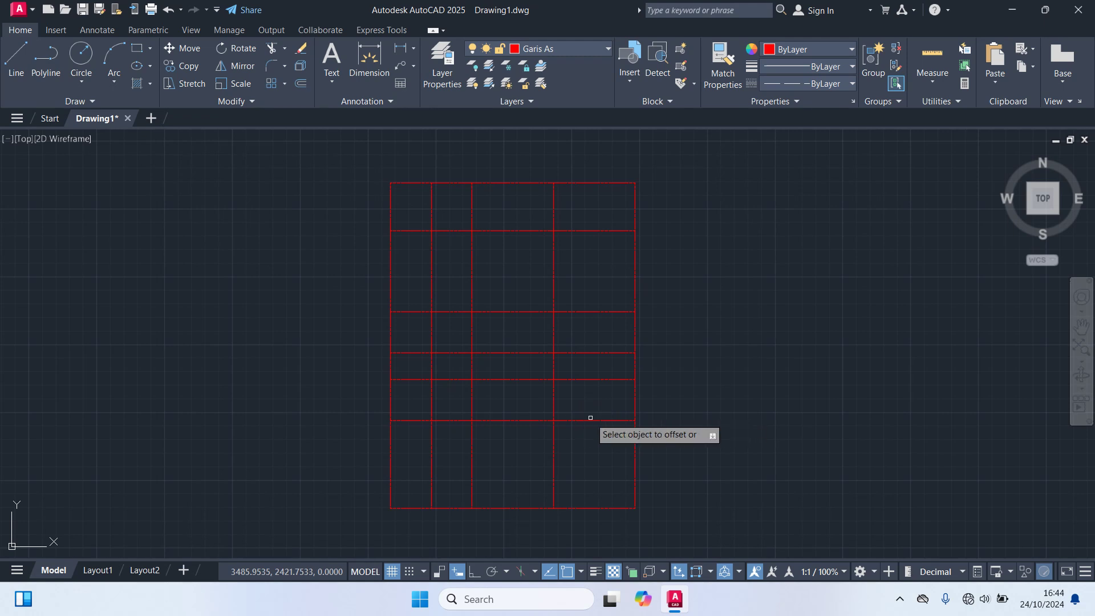
pyautogui.click(611, 421)
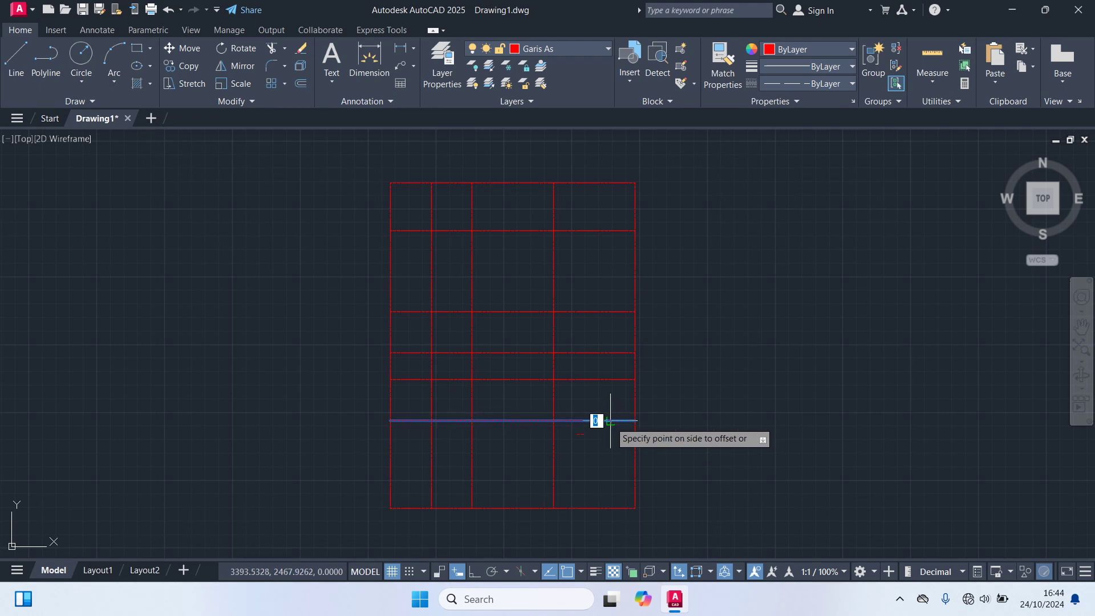
pyautogui.click(594, 467)
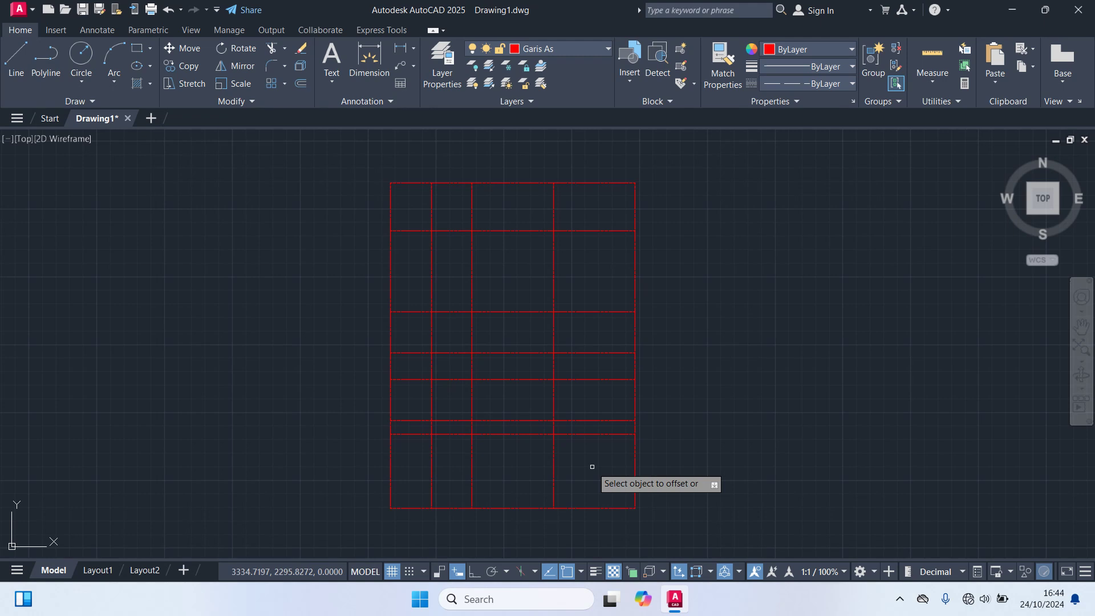
pyautogui.press('Return')
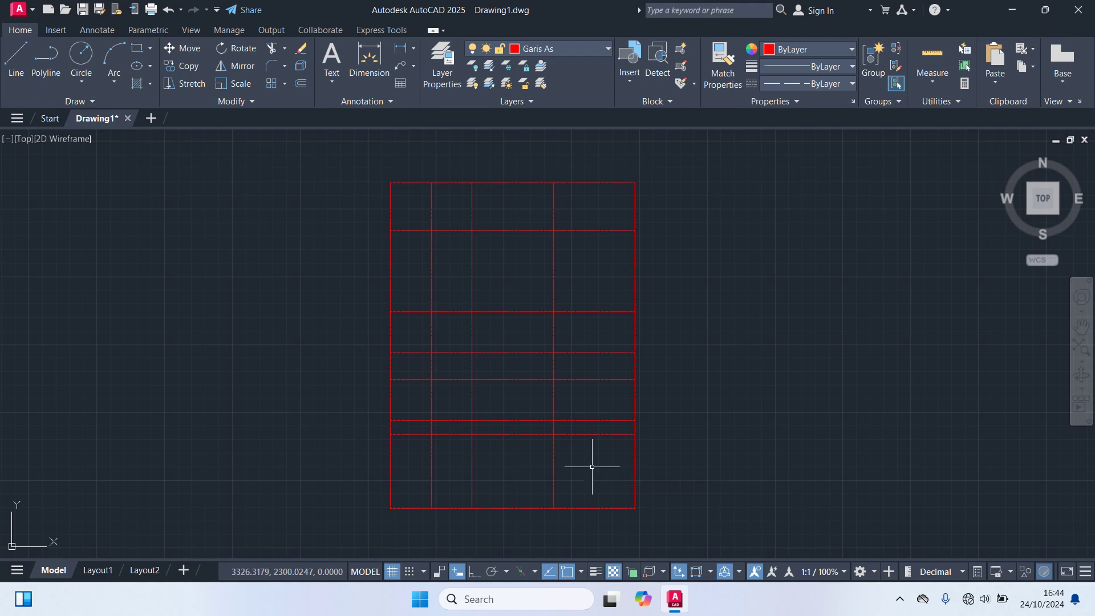
pyautogui.press('Return')
pyautogui.write('125')
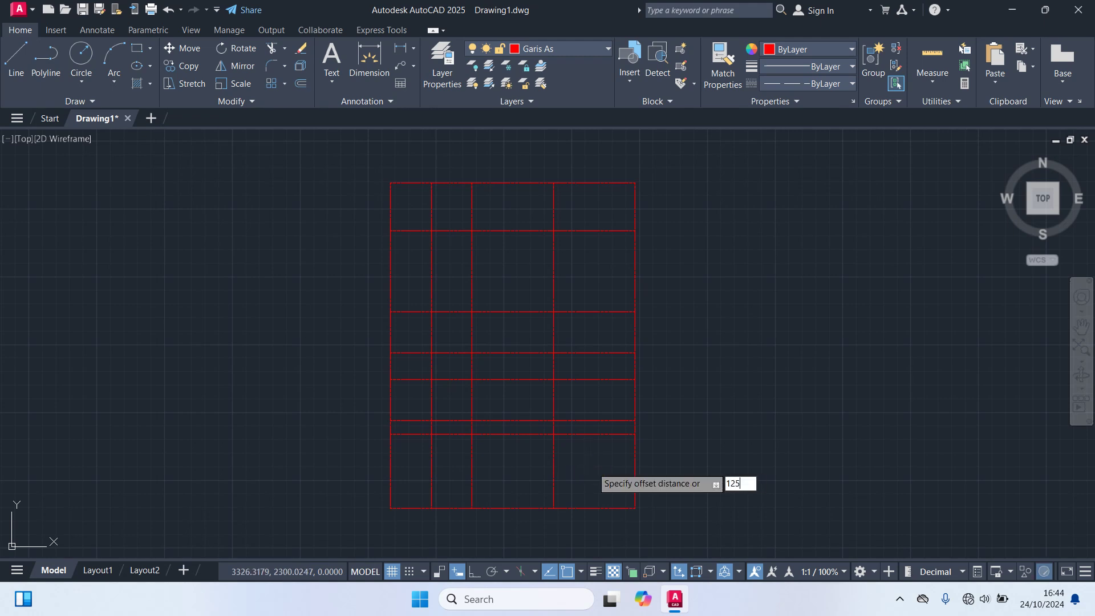
pyautogui.press('Return')
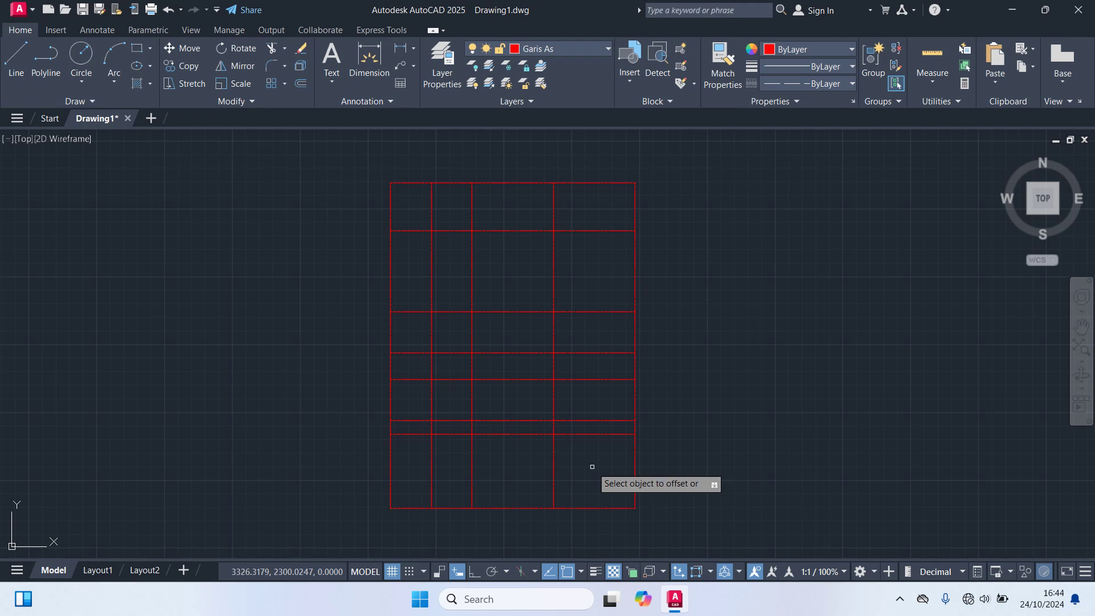
pyautogui.click(595, 435)
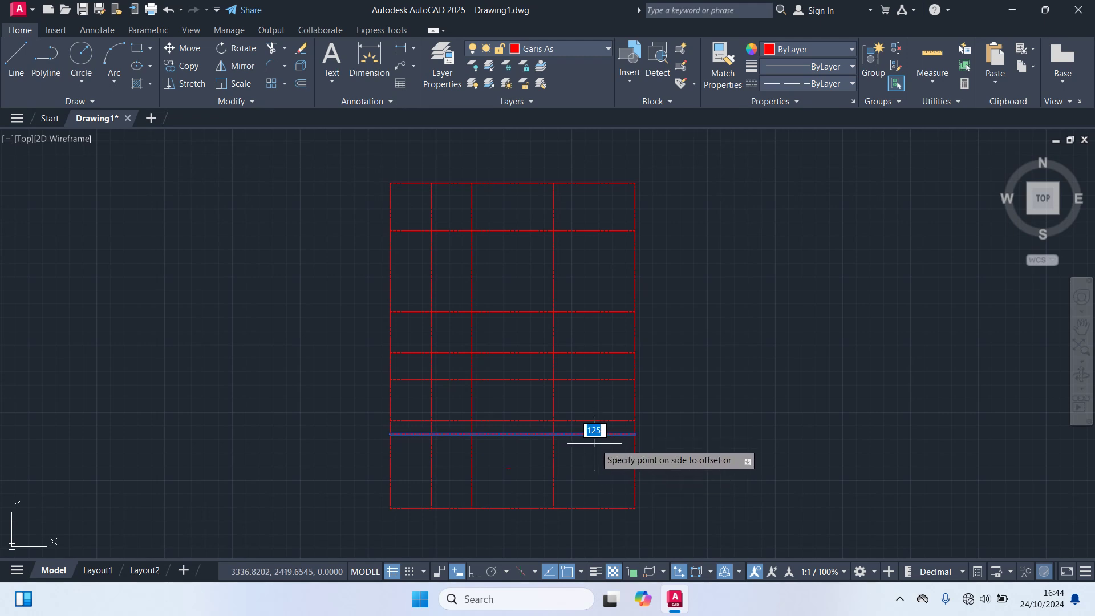
pyautogui.click(595, 490)
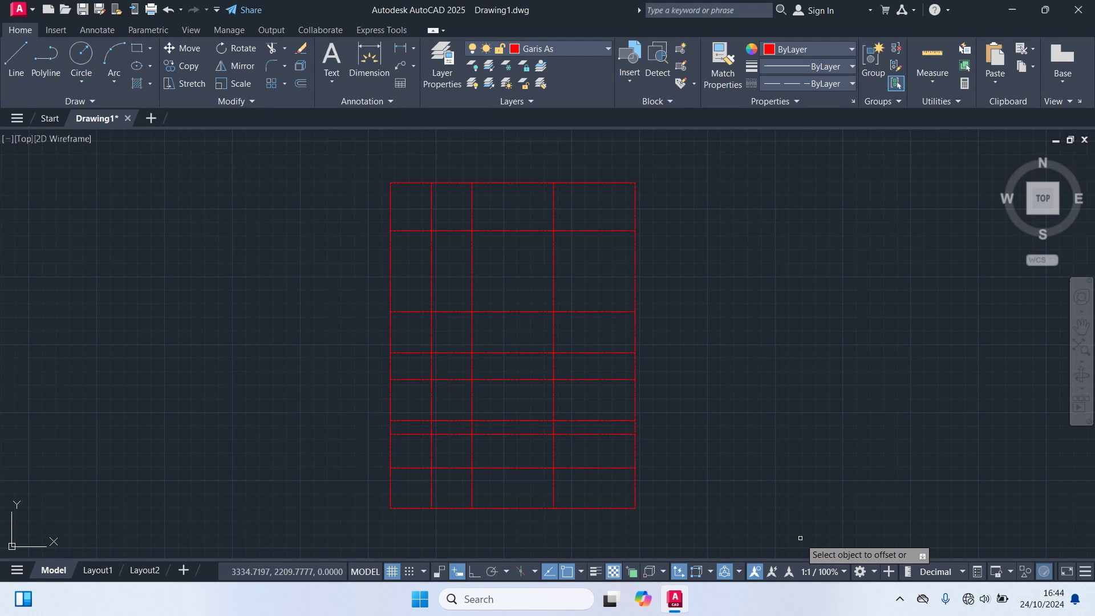
pyautogui.press('Escape')
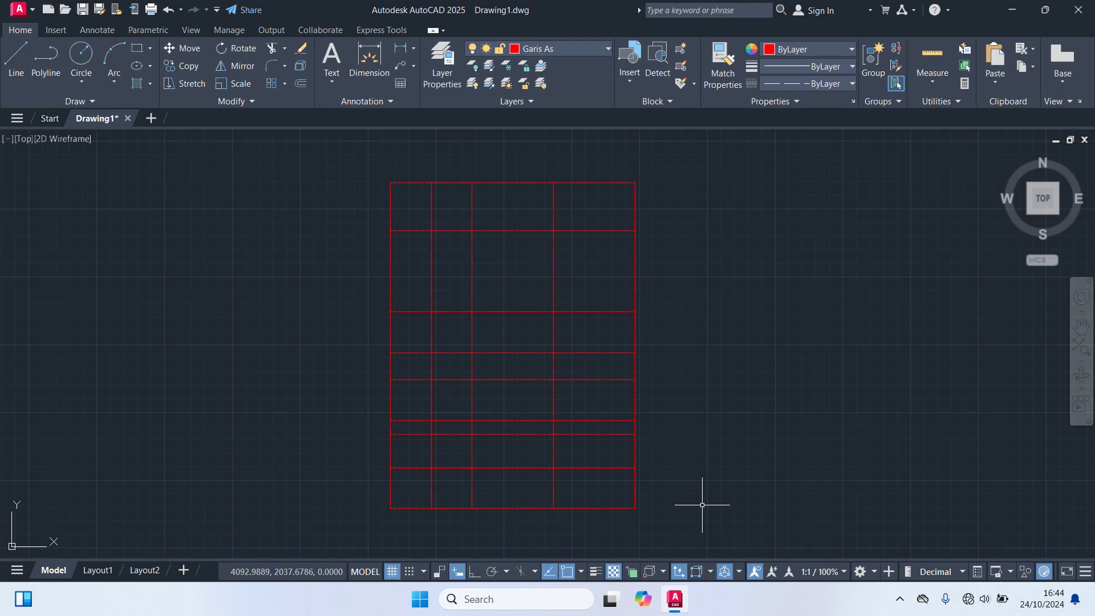
# Trim surplus axis-line pieces in the upper-left and middle-left of the grid with TR
pyautogui.write('tr')
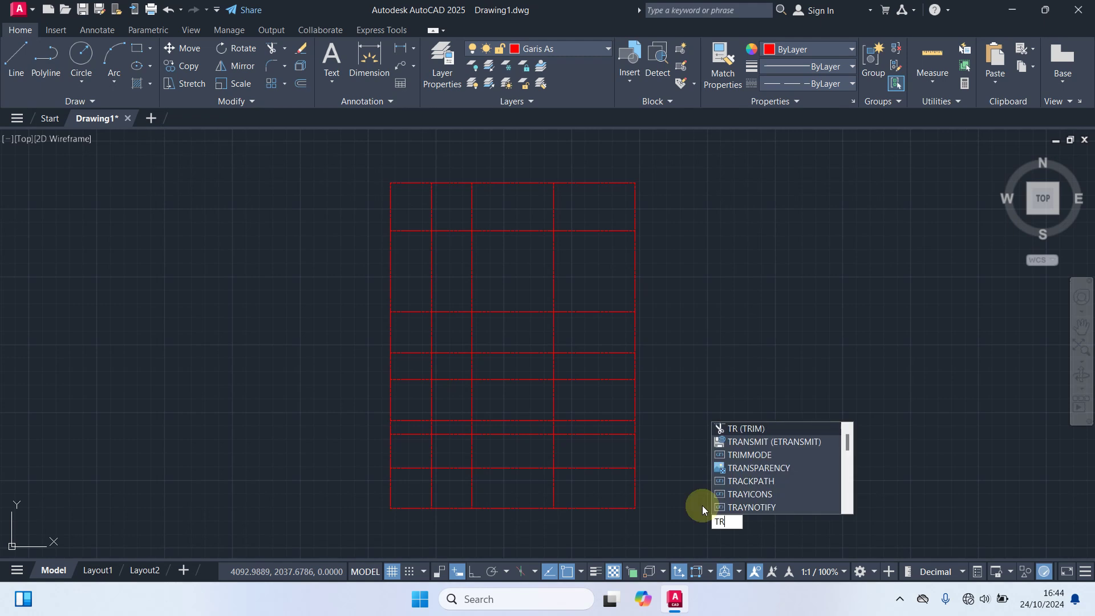
pyautogui.press('Return')
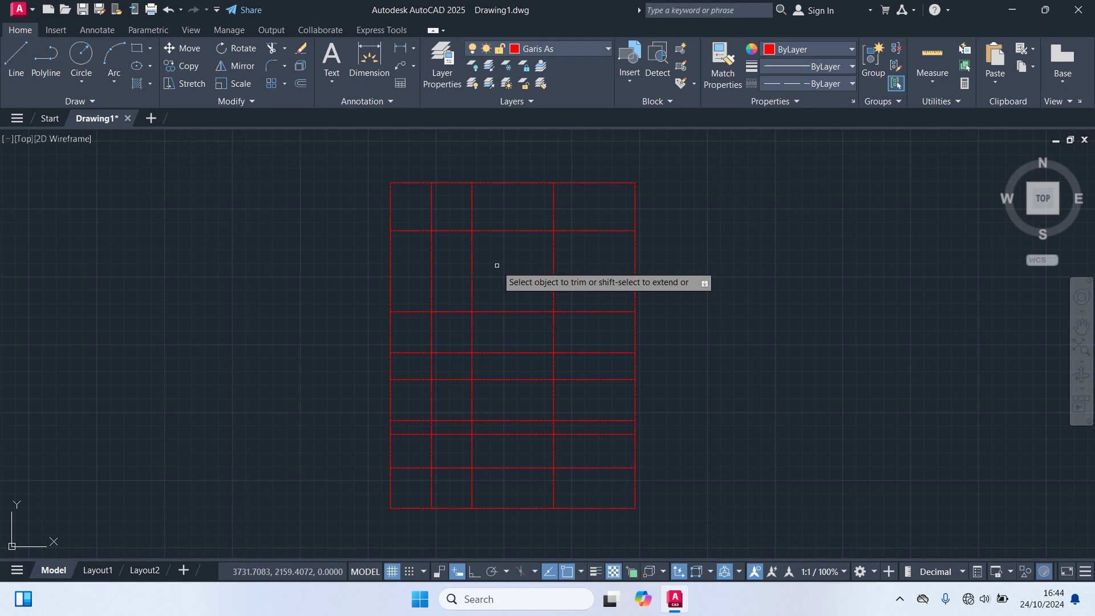
pyautogui.click(431, 261)
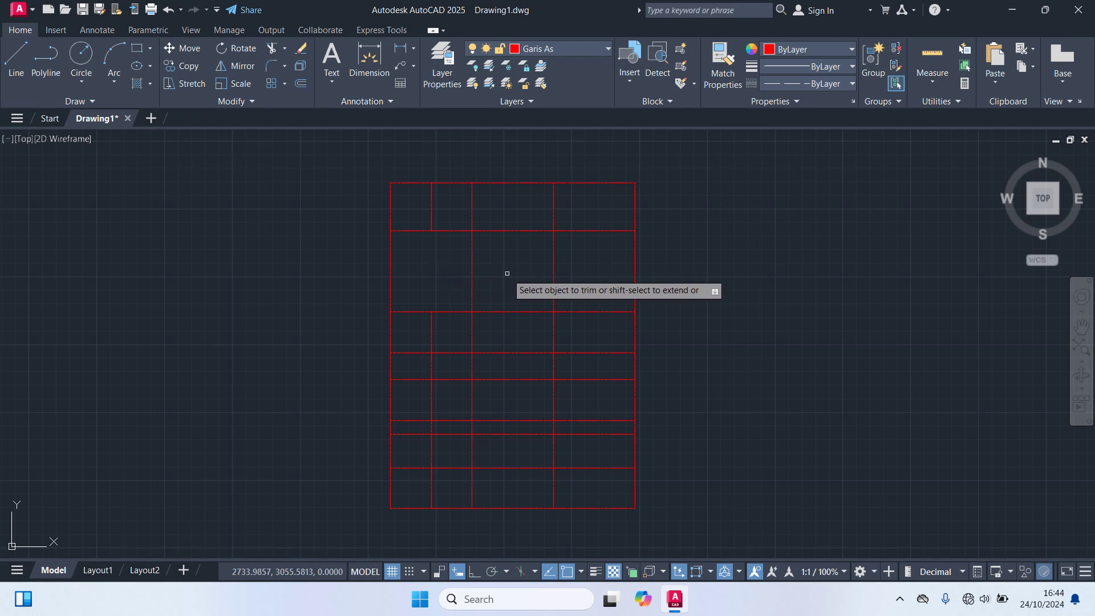
pyautogui.click(511, 311)
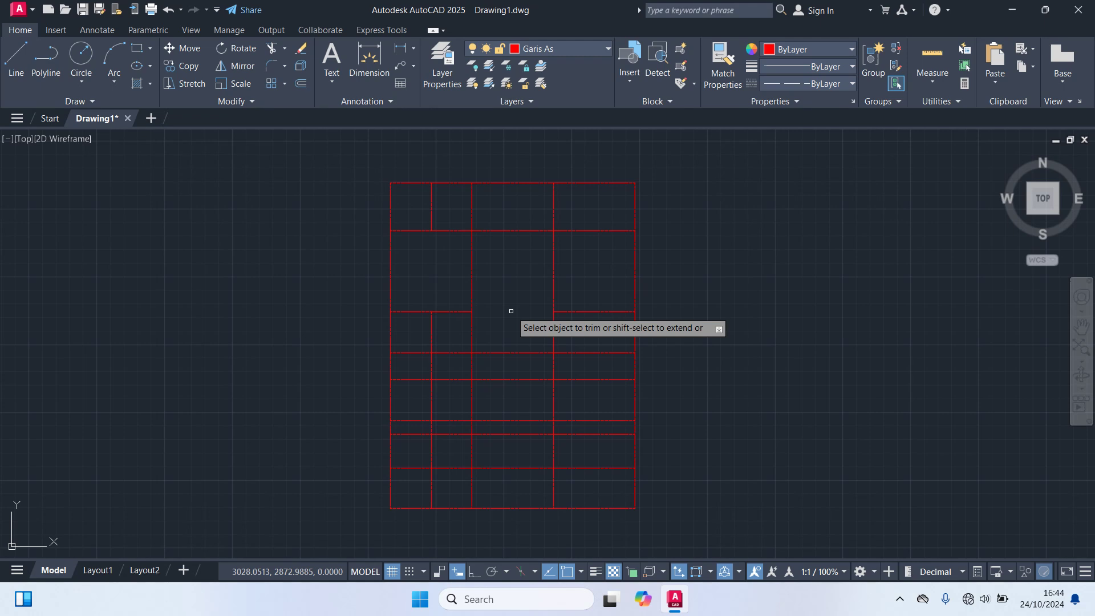
pyautogui.click(432, 325)
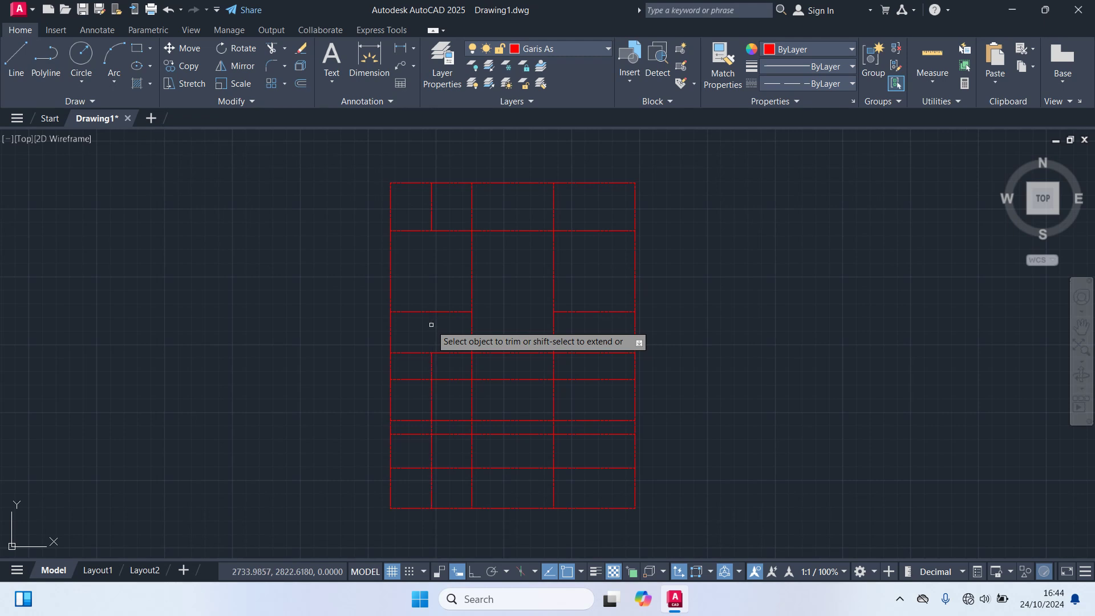
pyautogui.click(455, 353)
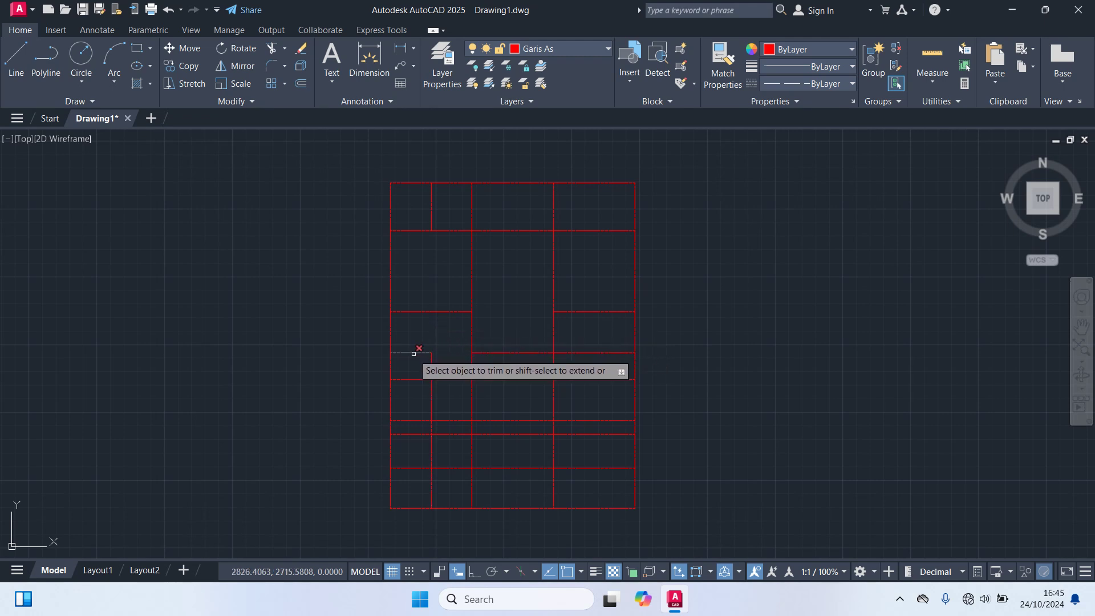
pyautogui.click(414, 354)
pyautogui.click(430, 365)
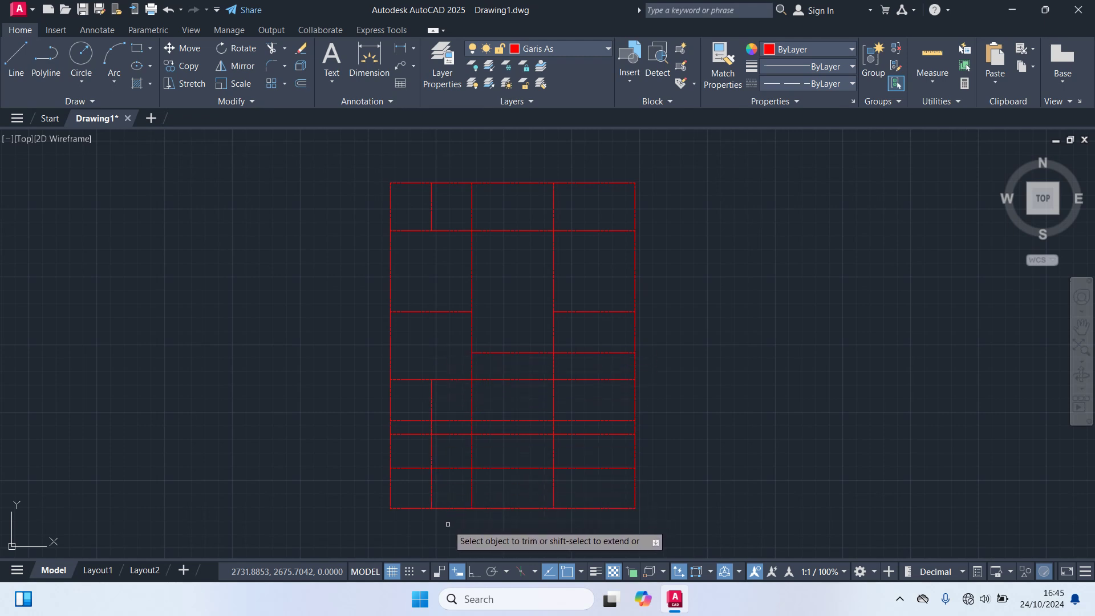
# Trim the bottom edge and line pieces clearing the lower-left corner
pyautogui.click(401, 508)
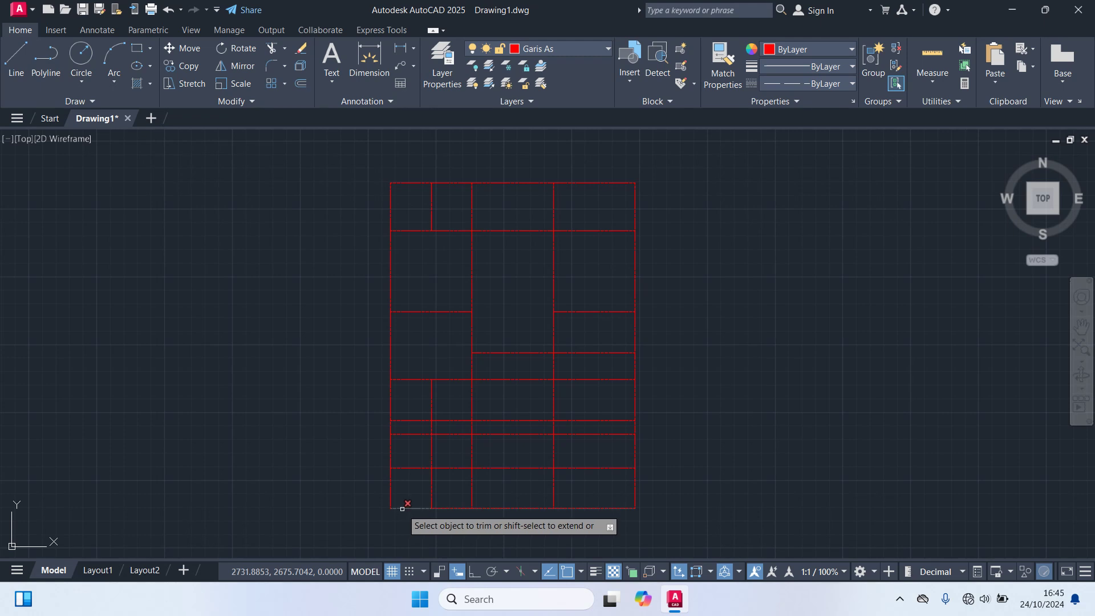
pyautogui.click(446, 508)
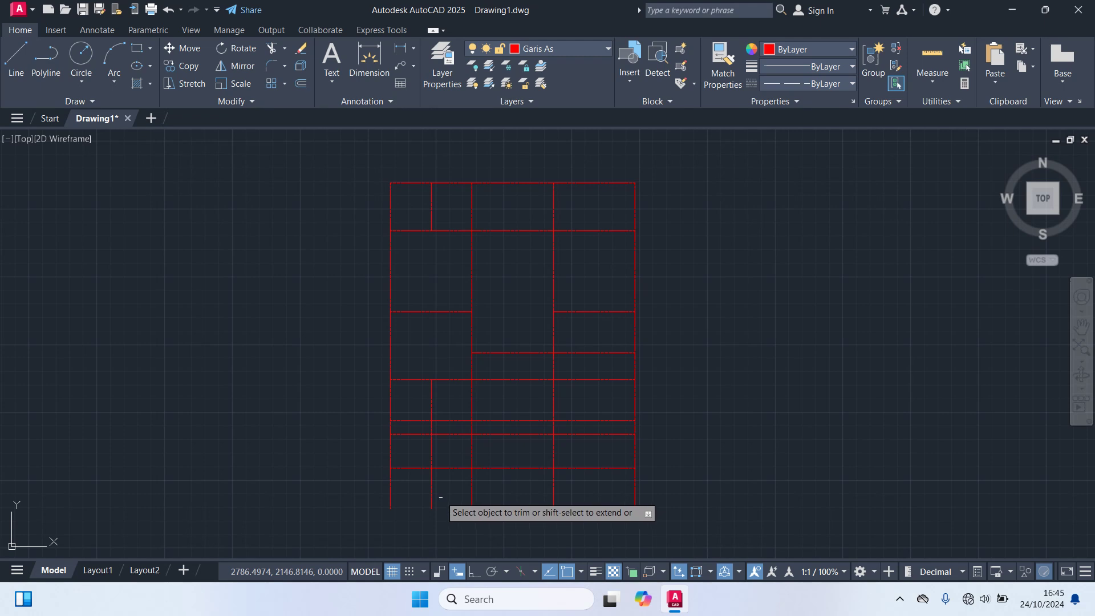
pyautogui.click(431, 493)
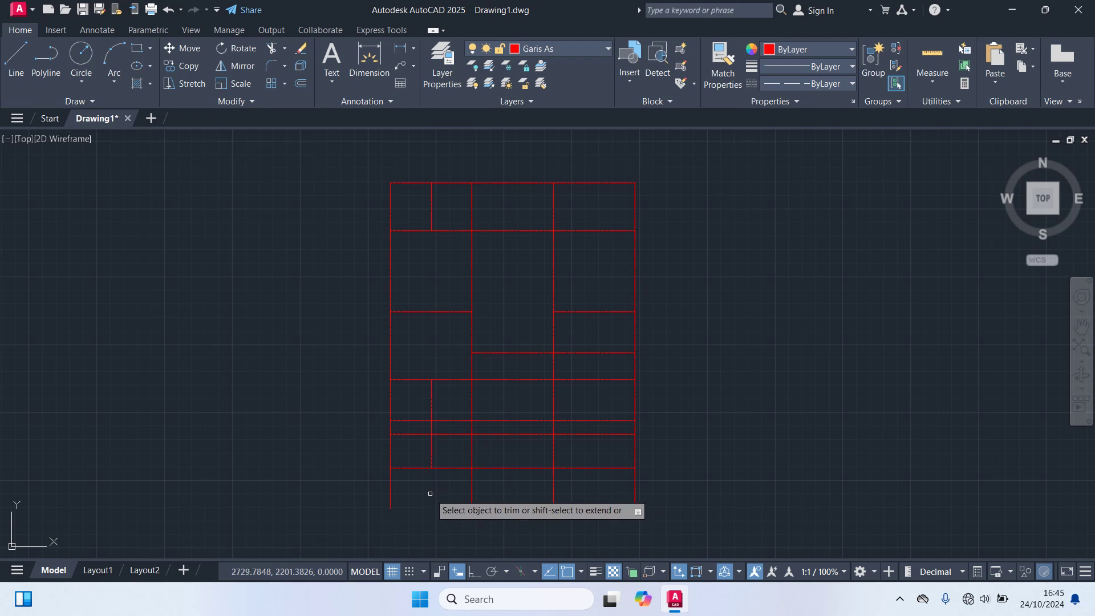
pyautogui.click(412, 468)
pyautogui.click(446, 467)
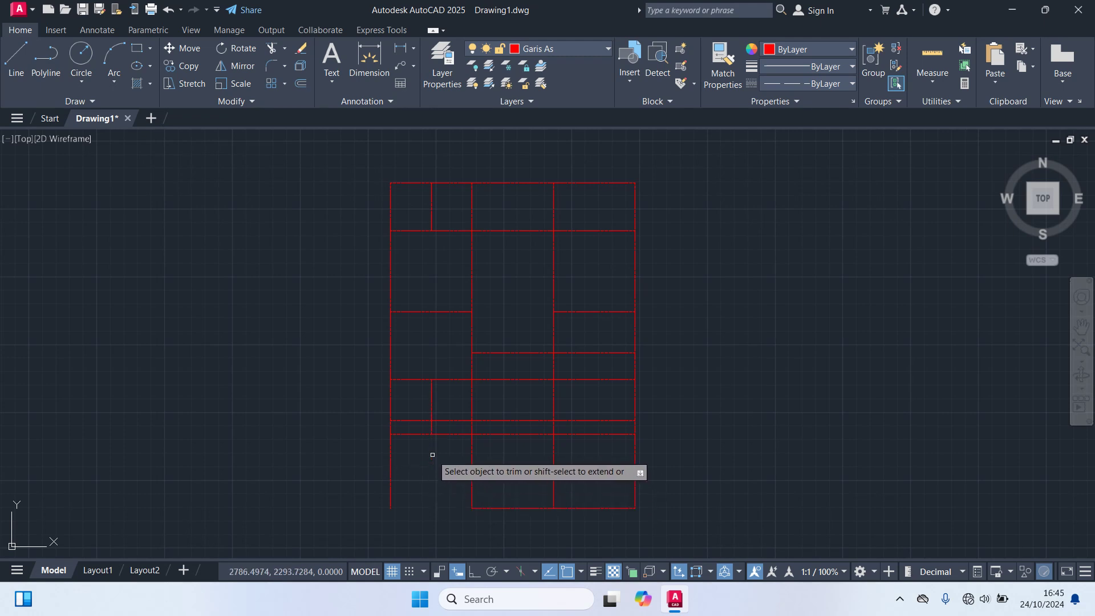
pyautogui.moveTo(442, 447); pyautogui.dragTo(421, 433)
pyautogui.click(421, 420)
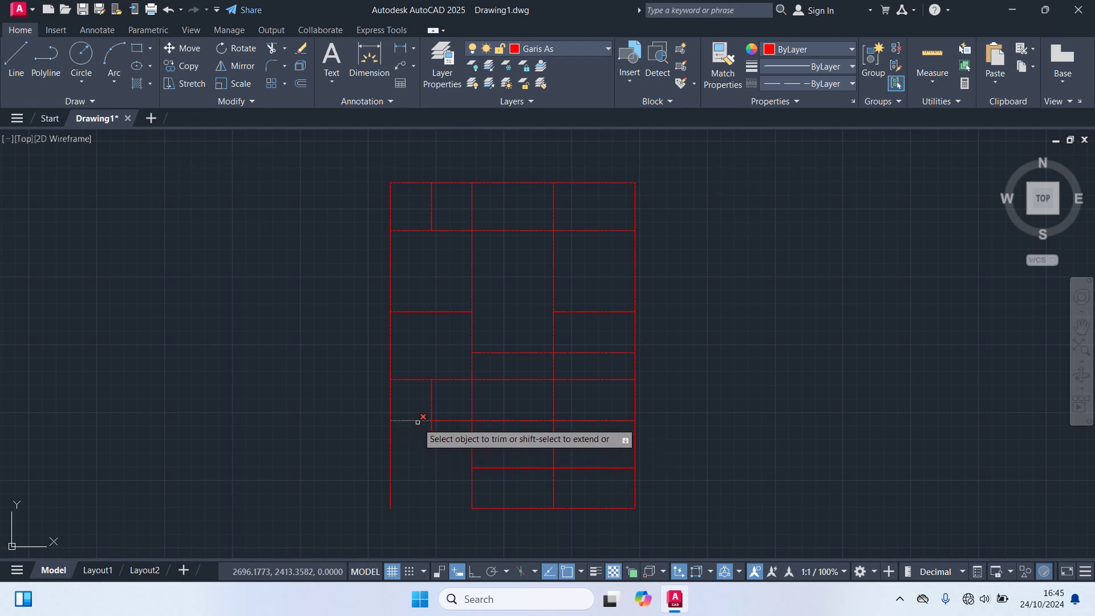
pyautogui.moveTo(452, 440); pyautogui.dragTo(423, 399)
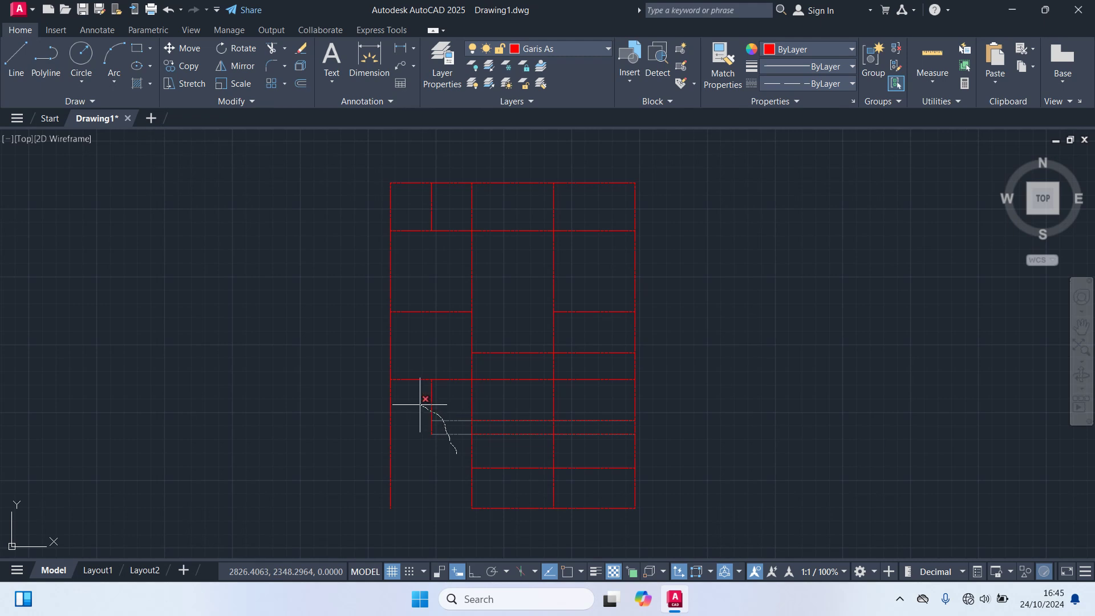
pyautogui.click(432, 416)
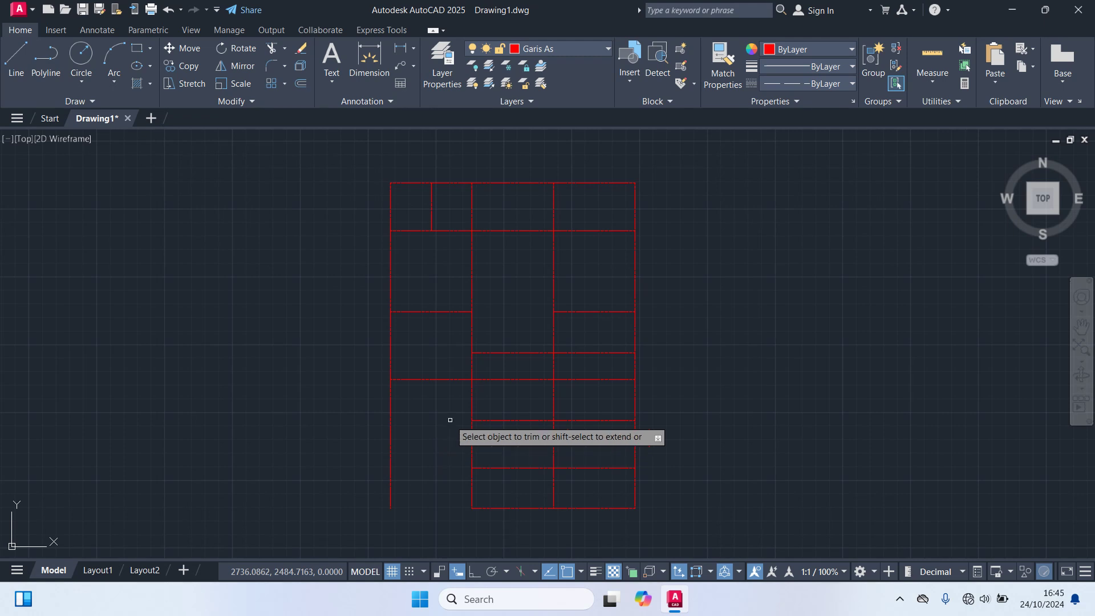
# Trim remaining axis pieces in the centre column and near the bottom right
pyautogui.click(508, 378)
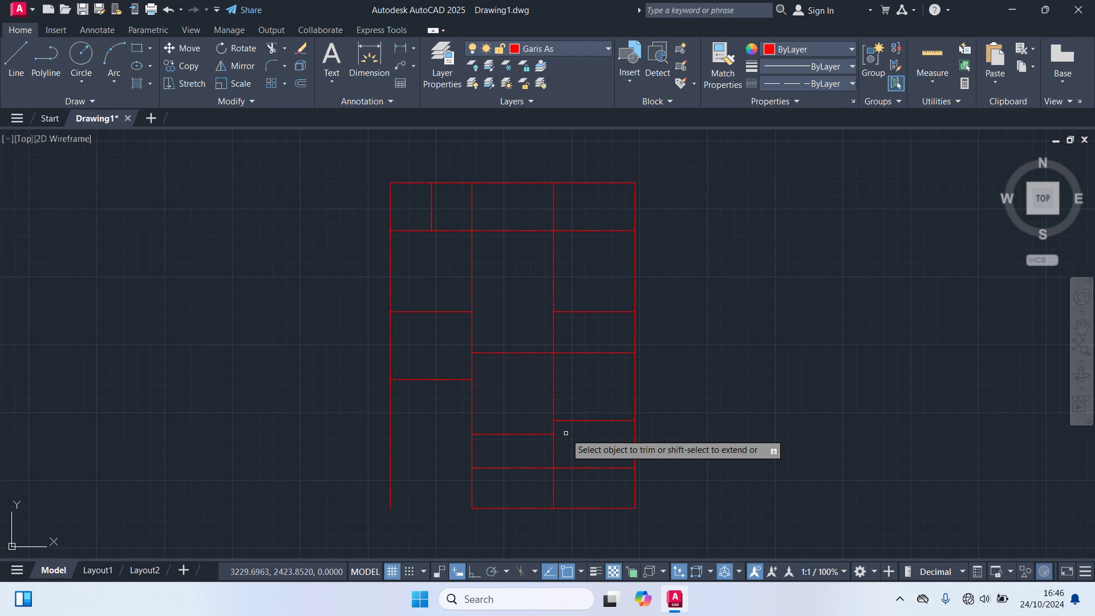
pyautogui.click(585, 467)
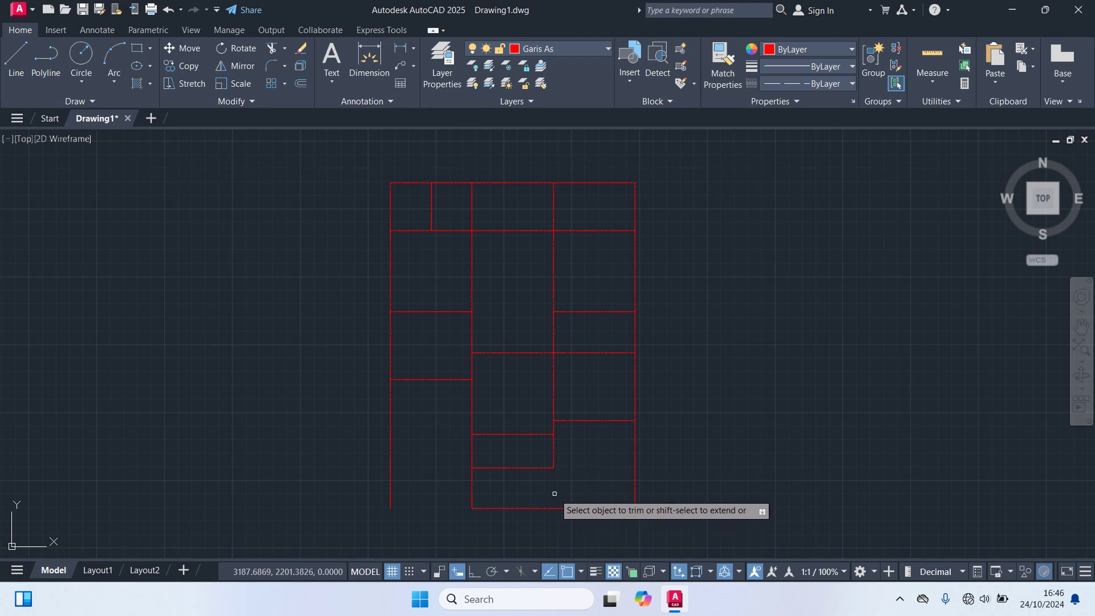
pyautogui.click(555, 494)
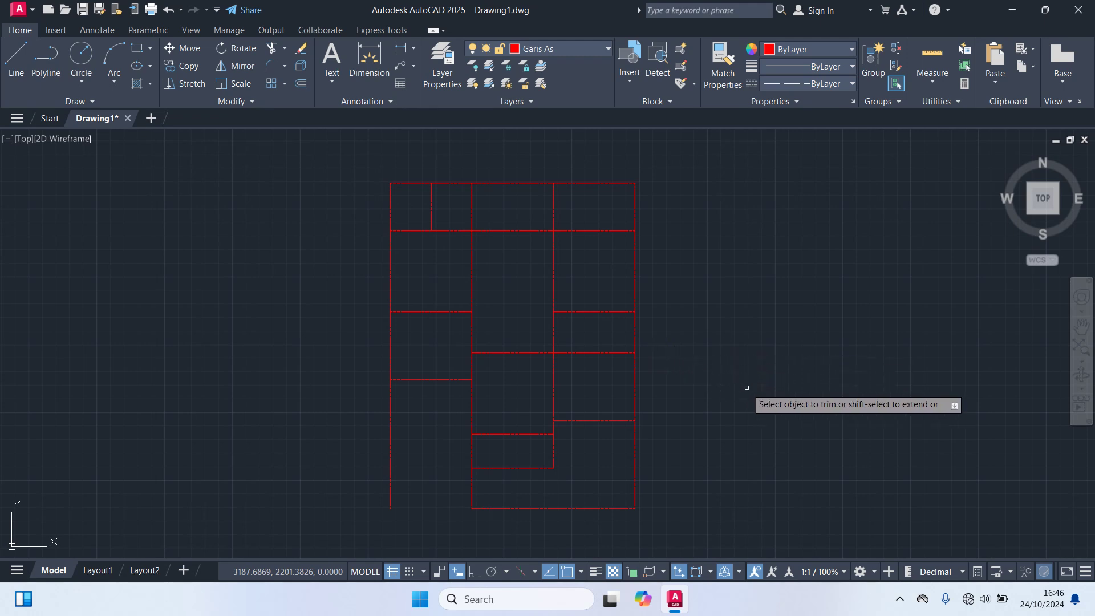
# Offset the right-centre vertical grid line 100 units to the right
pyautogui.press('Escape')
pyautogui.write('o')
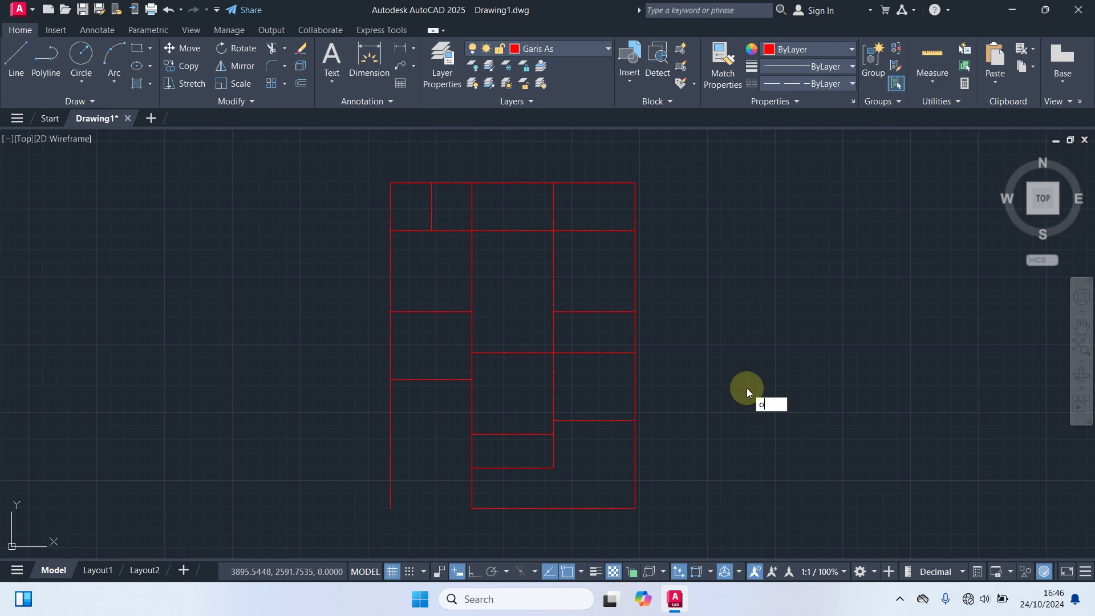
pyautogui.press('Return')
pyautogui.write('100')
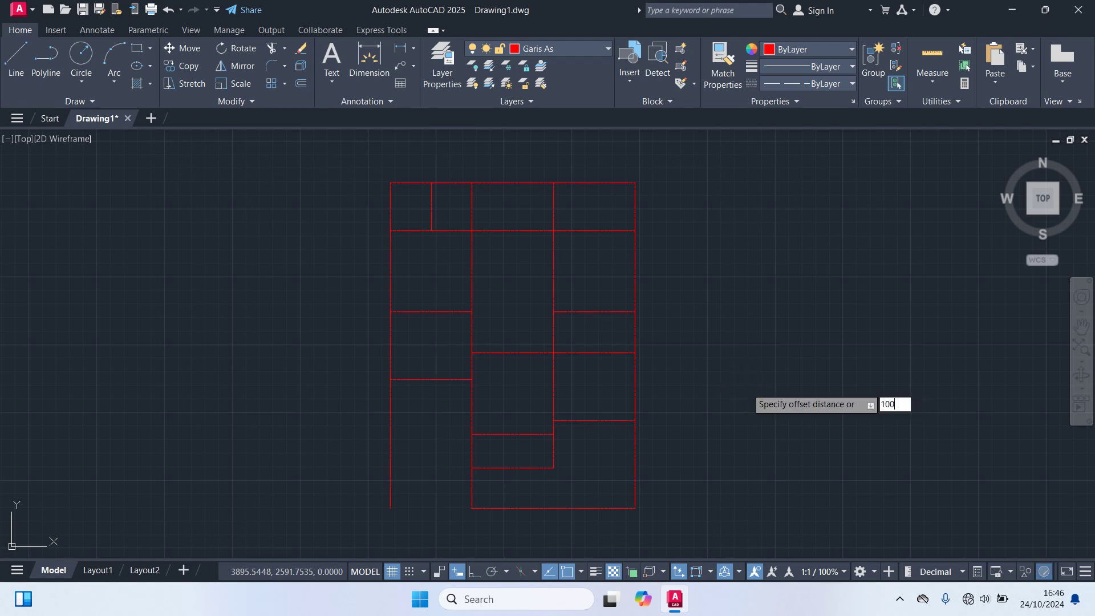
pyautogui.click(553, 332)
pyautogui.click(576, 336)
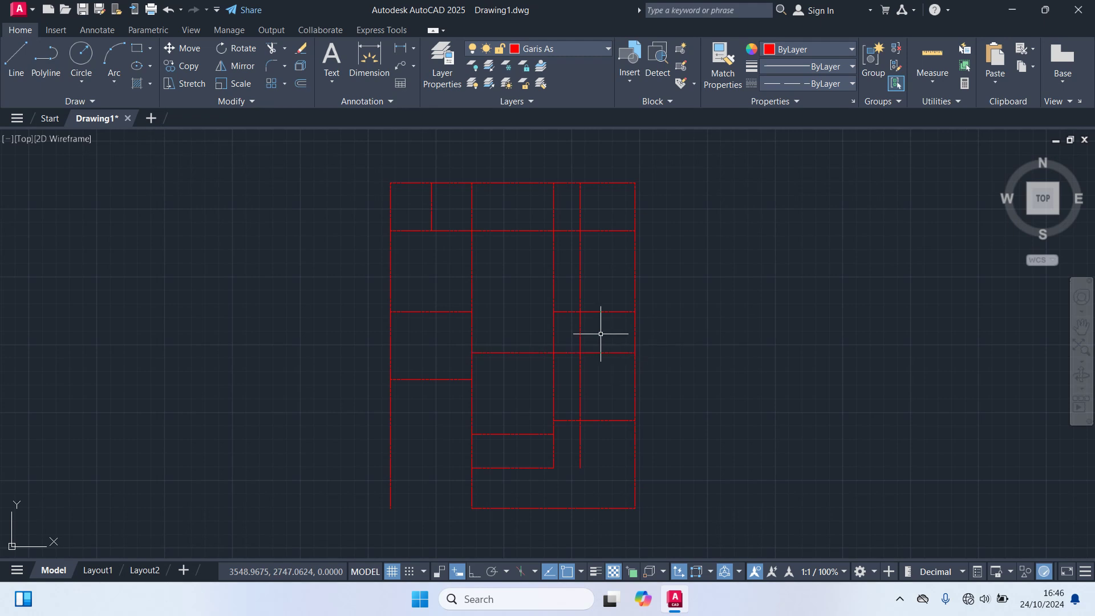
# Trim the new vertical line's upper and lower excess pieces and a stray right-side piece
pyautogui.press('Return')
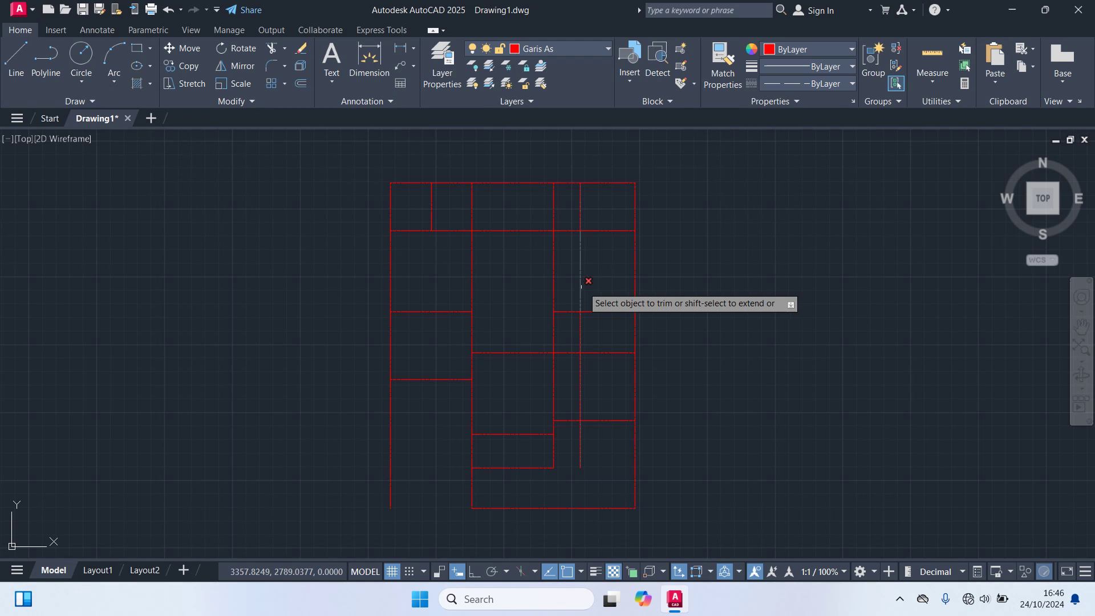
pyautogui.click(581, 284)
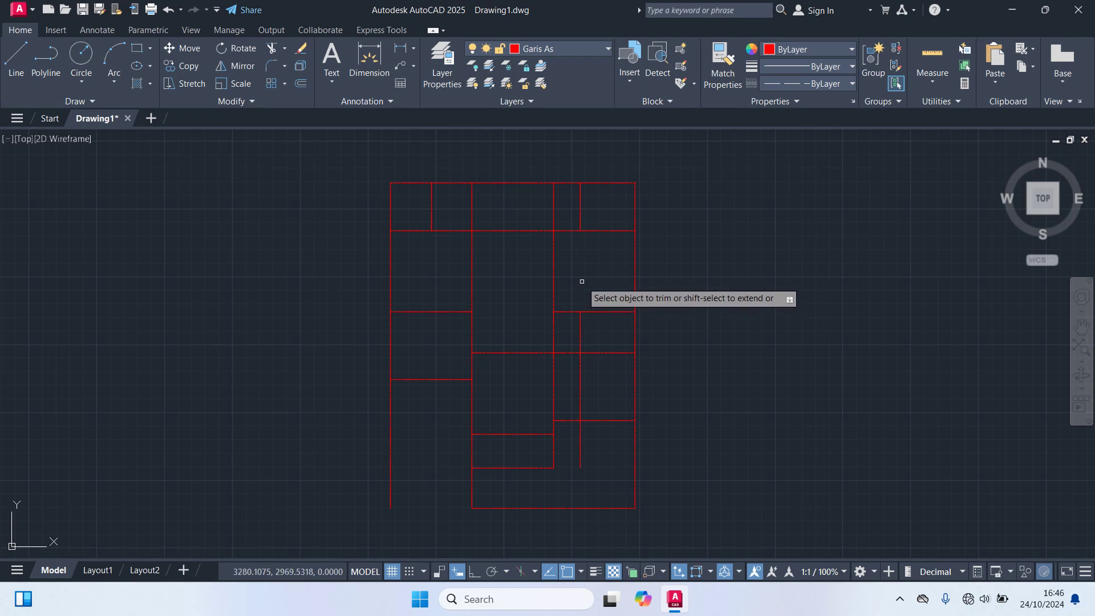
pyautogui.click(580, 208)
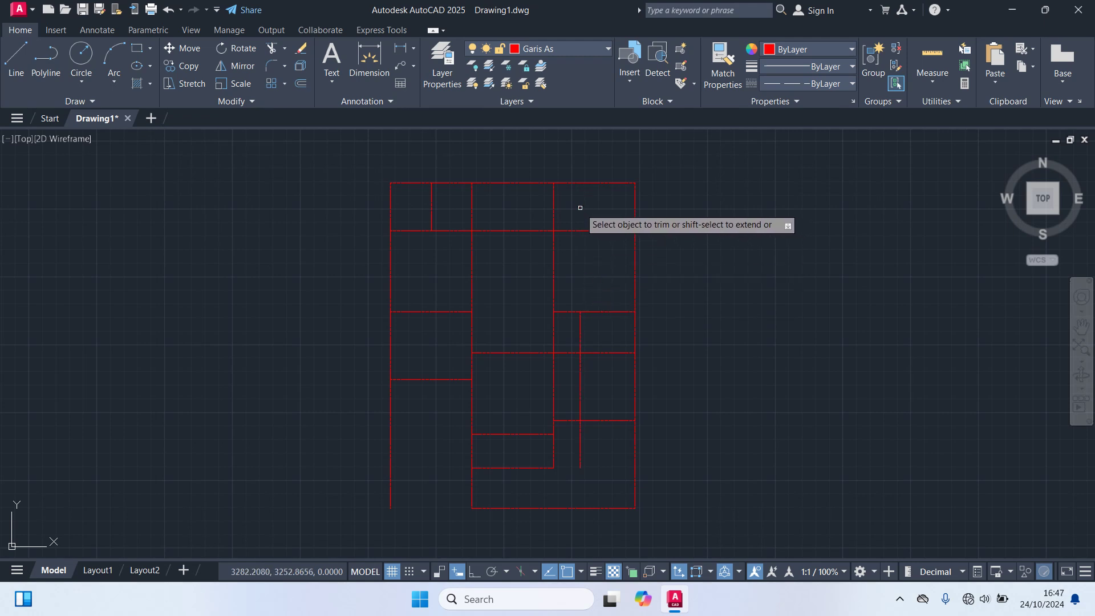
pyautogui.click(580, 377)
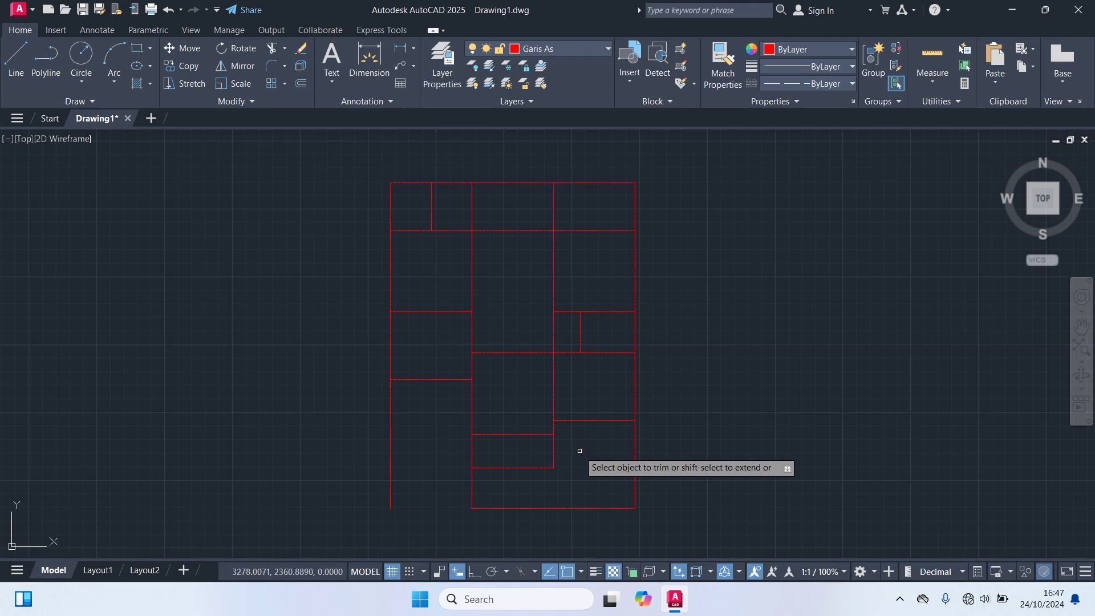
pyautogui.click(556, 341)
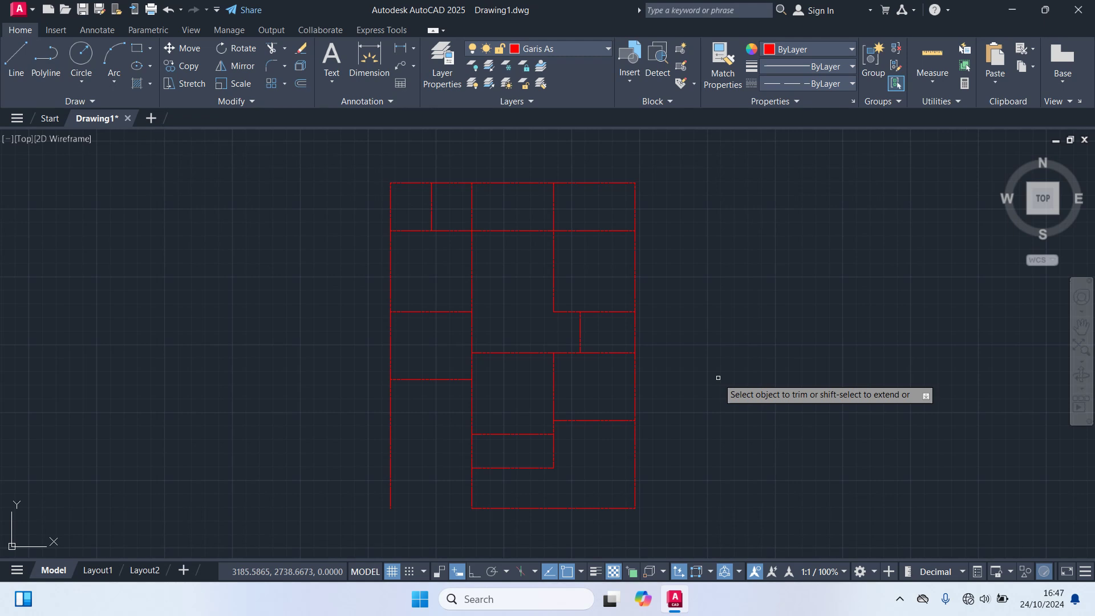
pyautogui.press('Escape')
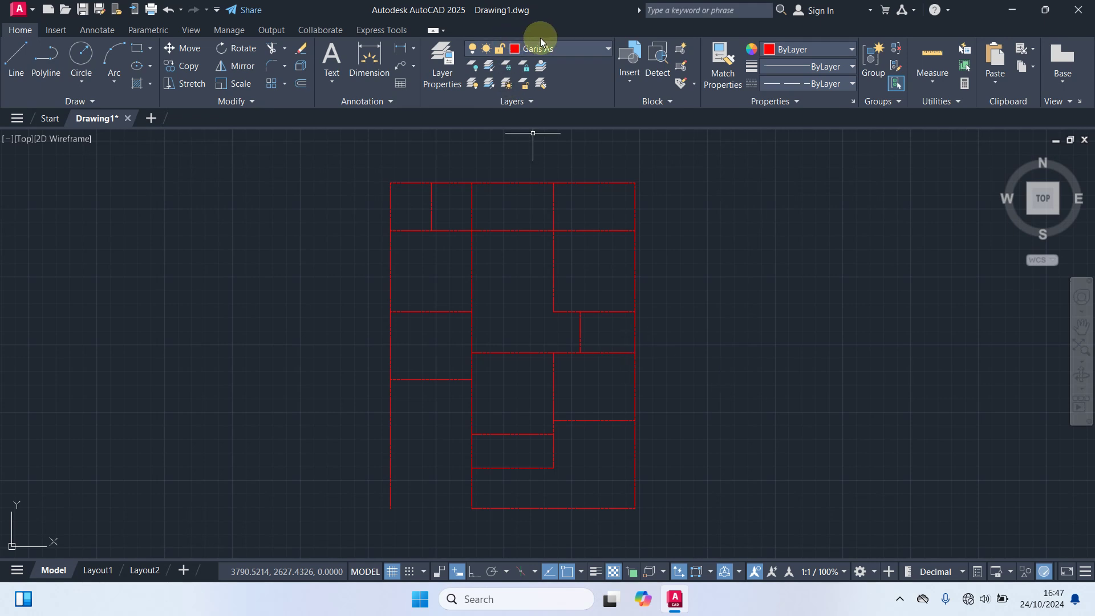
pyautogui.click(549, 52)
# Make Kolom the current layer and draw a 15 by 15 column square
pyautogui.click(542, 152)
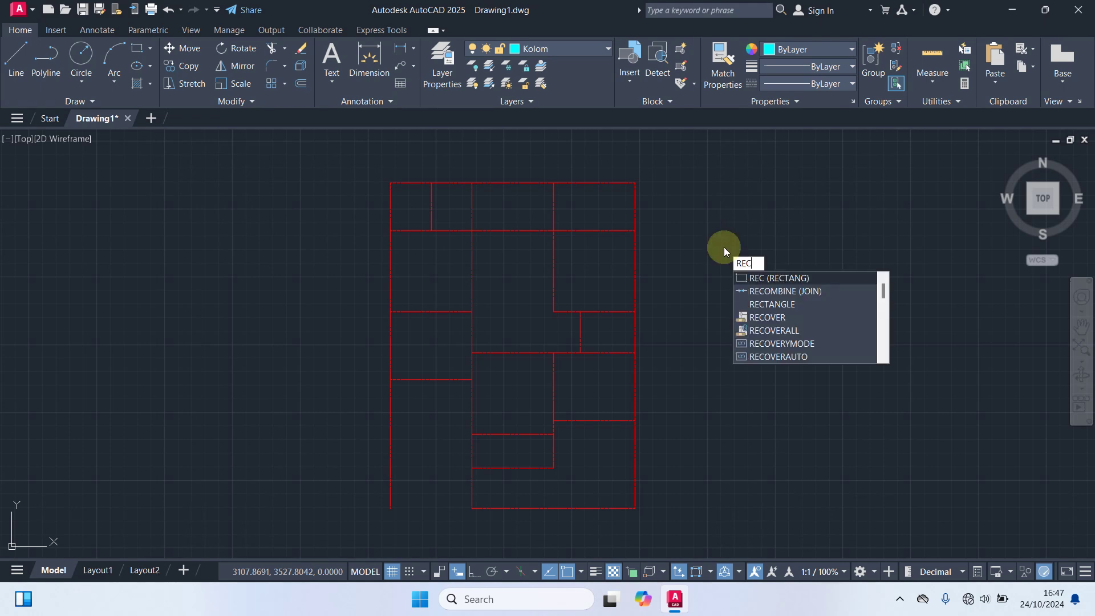
pyautogui.press('Return')
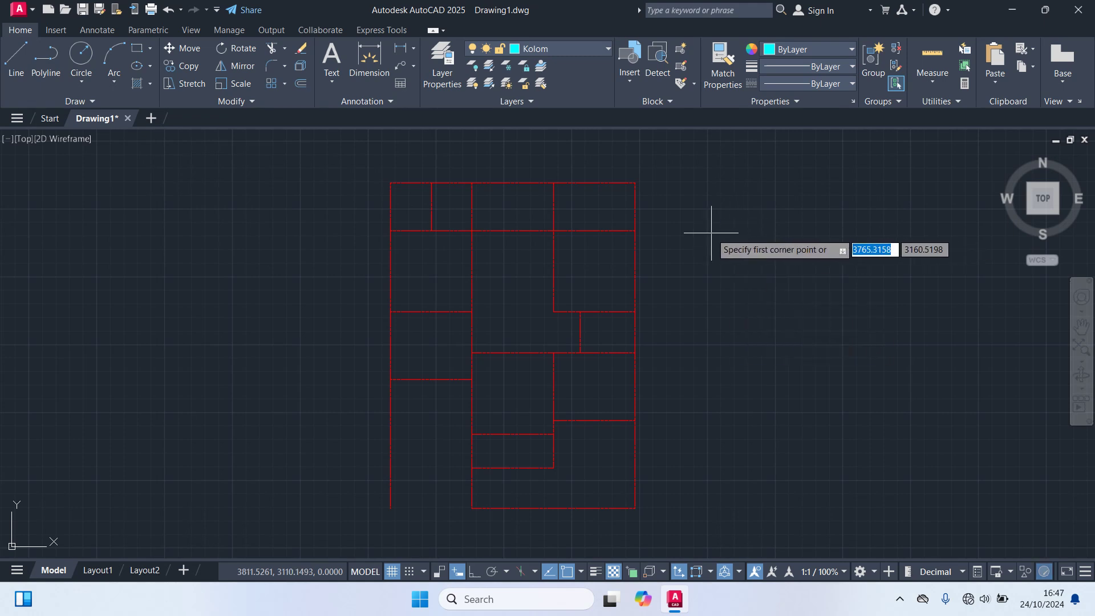
pyautogui.click(711, 233)
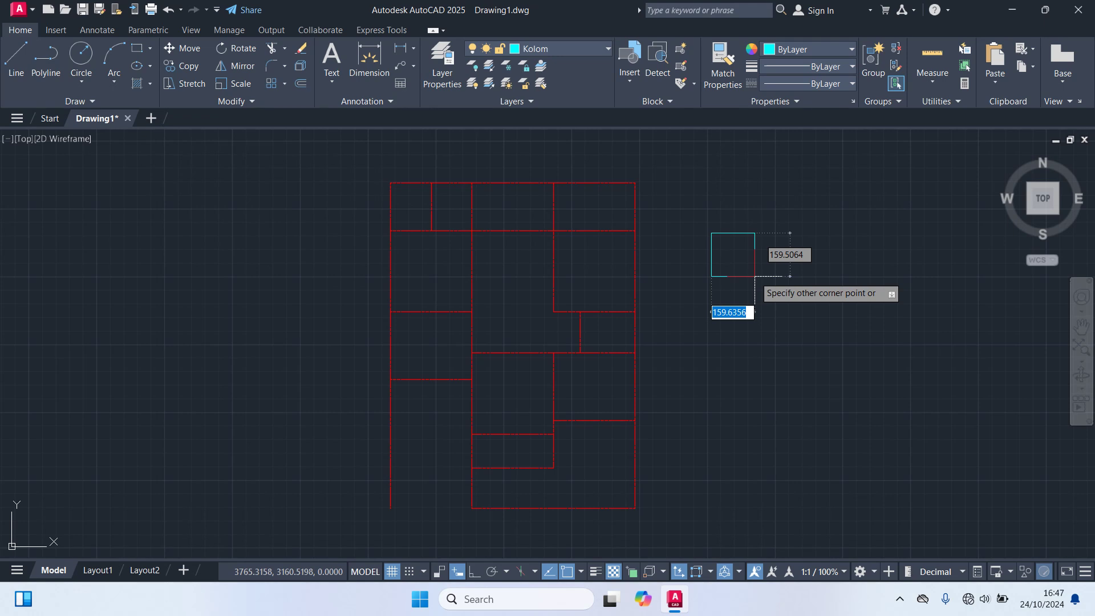
pyautogui.write('15')
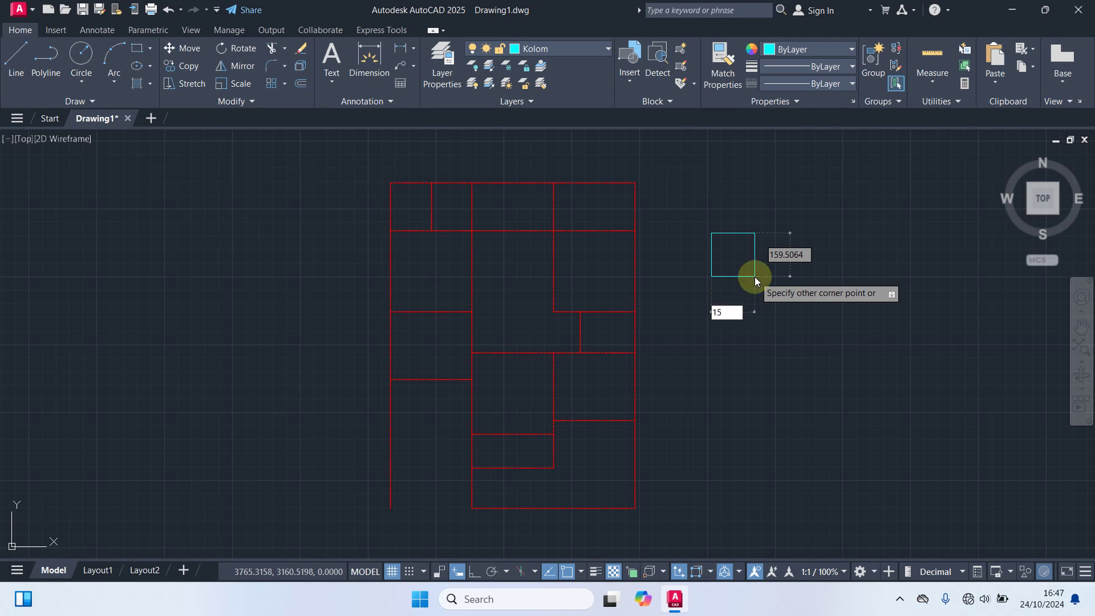
pyautogui.press('Tab')
pyautogui.write('1')
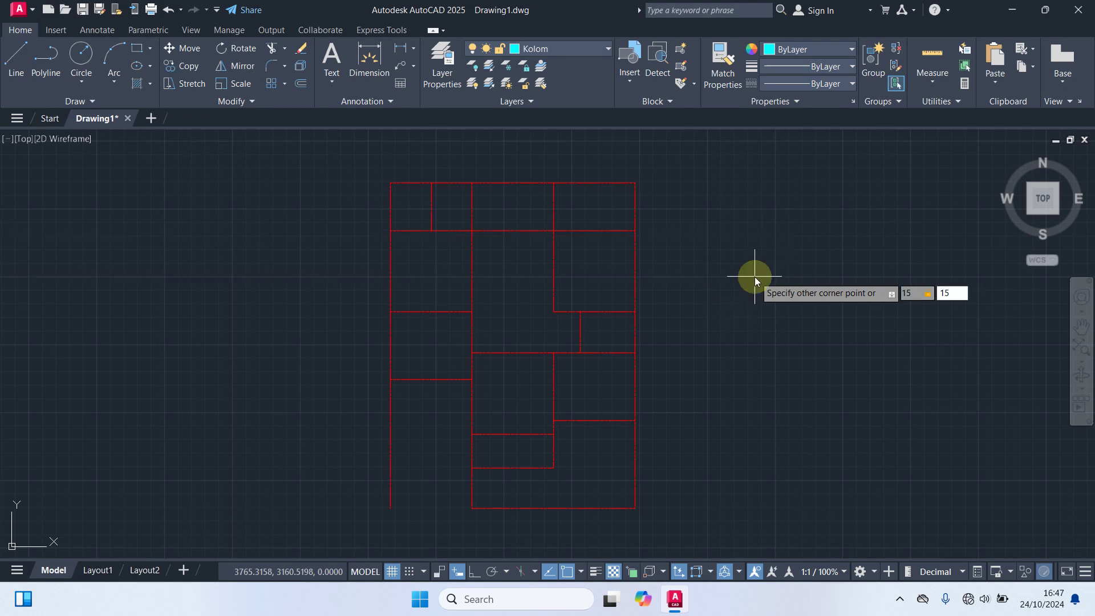
pyautogui.press('Return')
# Move the square from its centre onto the grid's top-left axis intersection
pyautogui.click(732, 249)
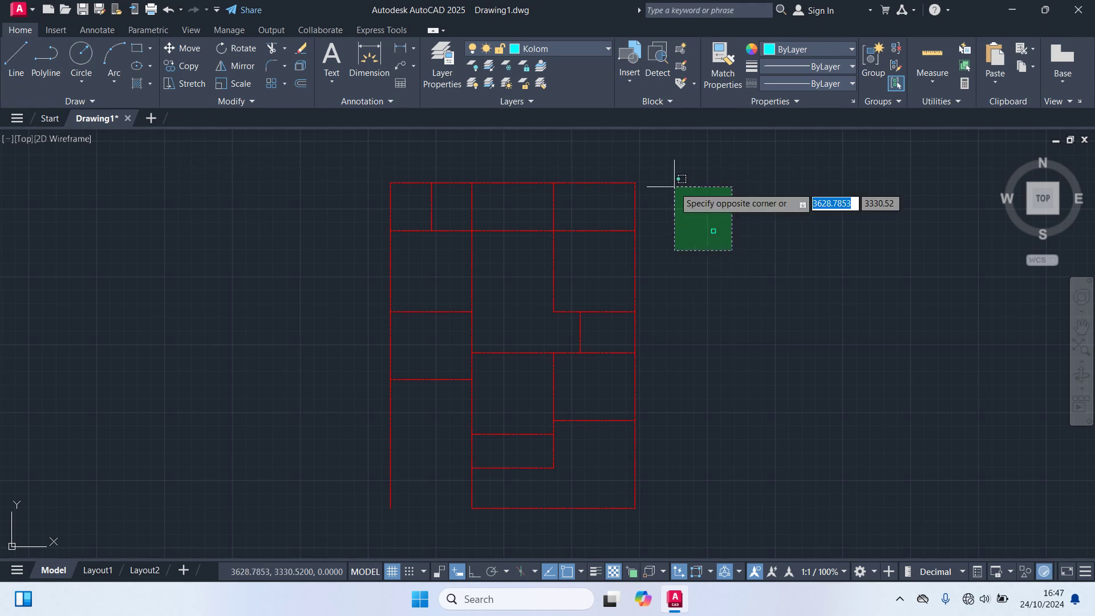
pyautogui.click(656, 170)
pyautogui.write('m')
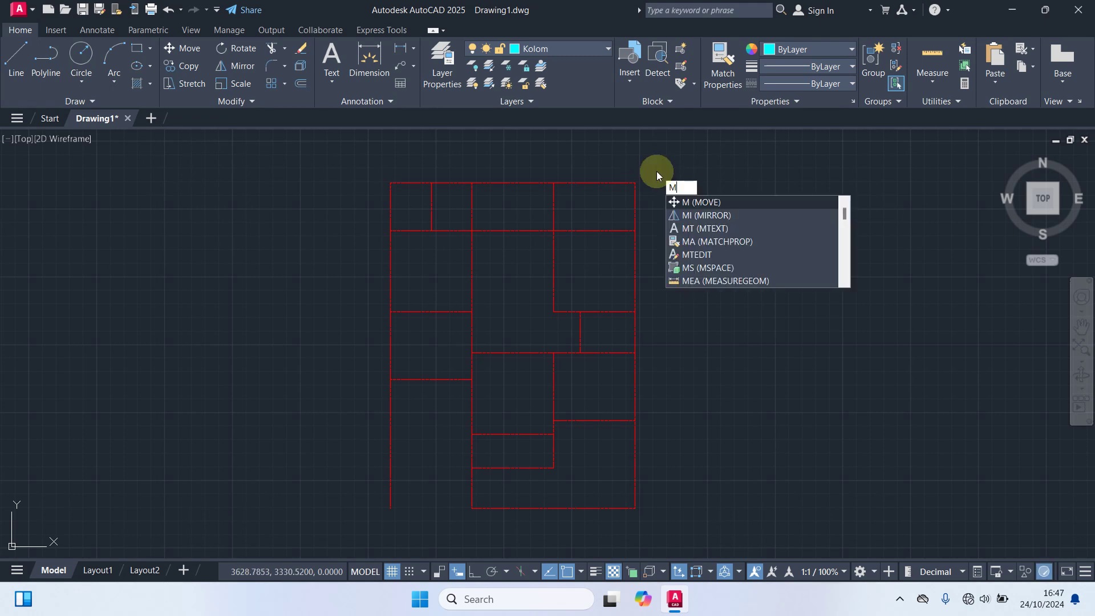
pyautogui.press('Return')
pyautogui.scroll(6, 627, 251)
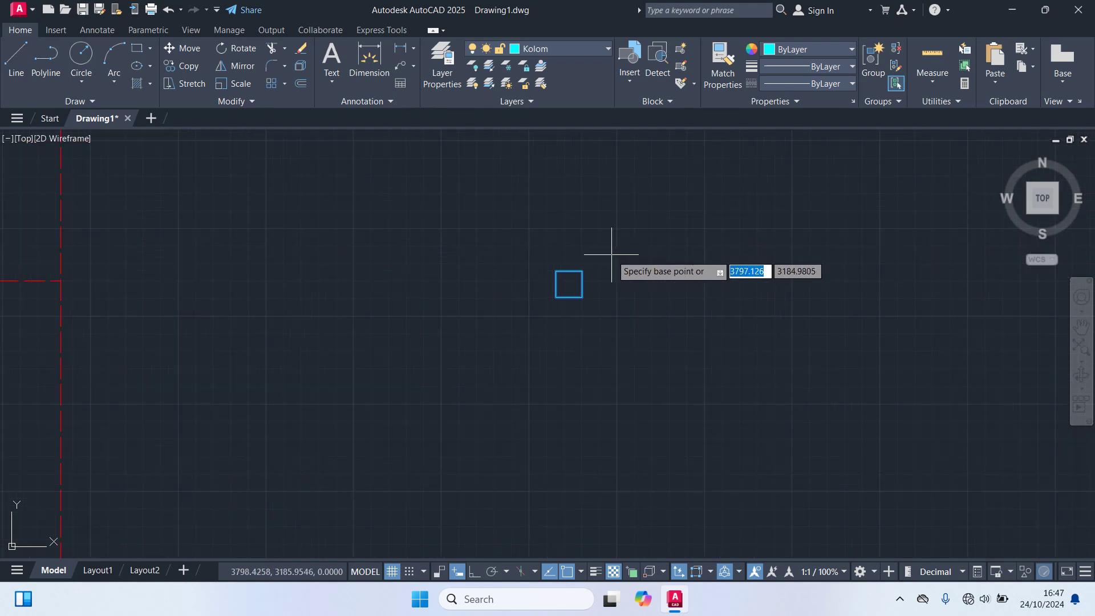
pyautogui.click(568, 284)
pyautogui.scroll(-5, 349, 286)
pyautogui.moveTo(350, 286); pyautogui.dragTo(562, 240, button='middle')
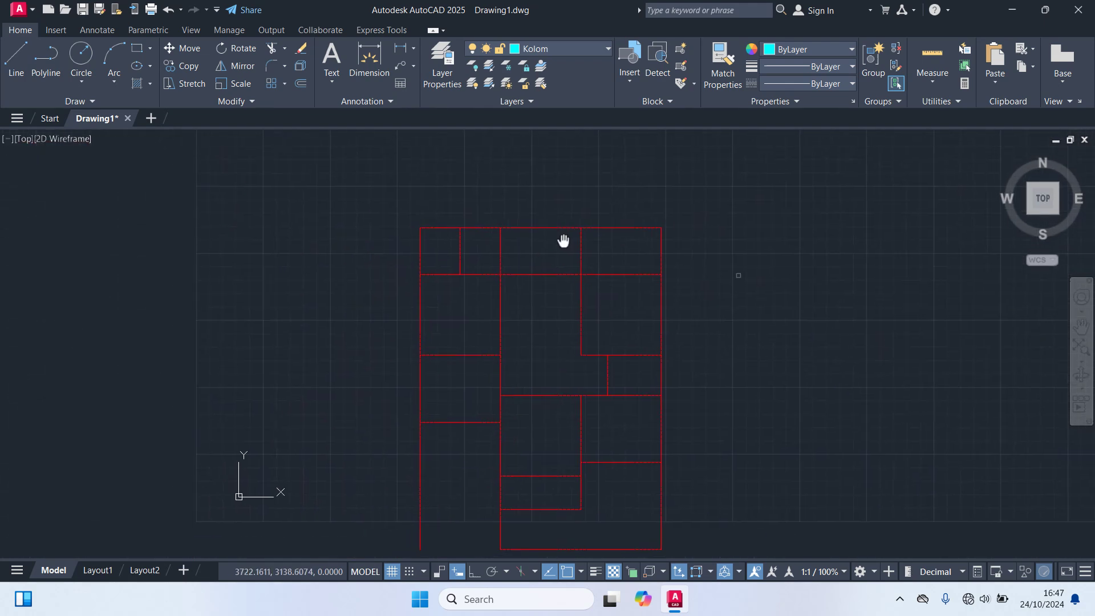
pyautogui.scroll(6, 416, 216)
pyautogui.click(416, 205)
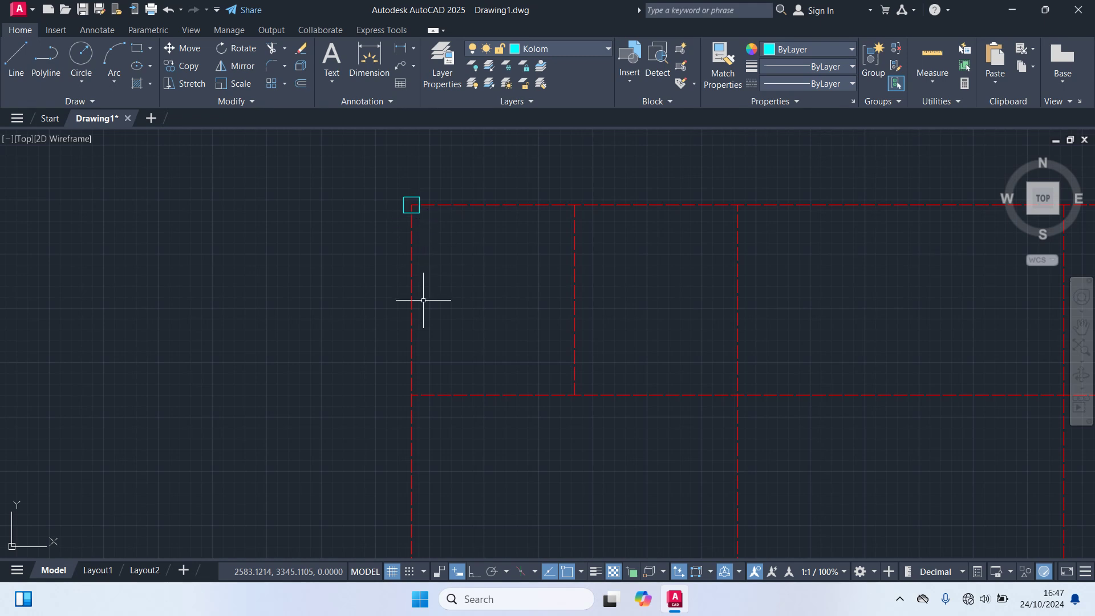
pyautogui.moveTo(423, 300)
pyautogui.mouseDown(button='middle')
pyautogui.moveTo(445, 227)
pyautogui.moveTo(443, 330)
pyautogui.mouseUp(button='middle')
pyautogui.scroll(4, 425, 243)
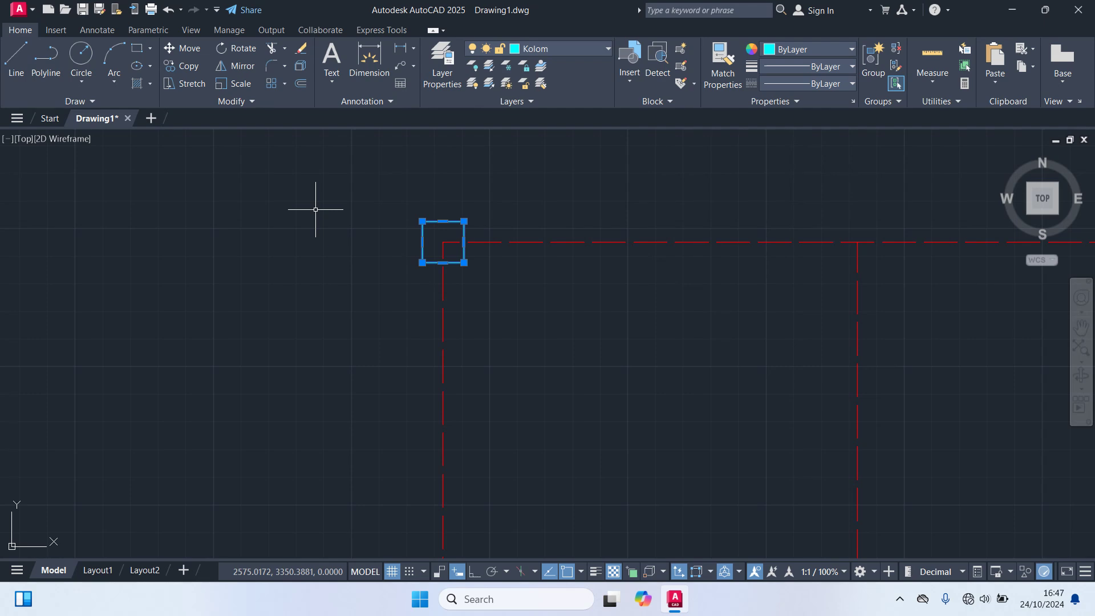
# Start copying the column square, using its corner as the base point
pyautogui.write('co')
pyautogui.press('Return')
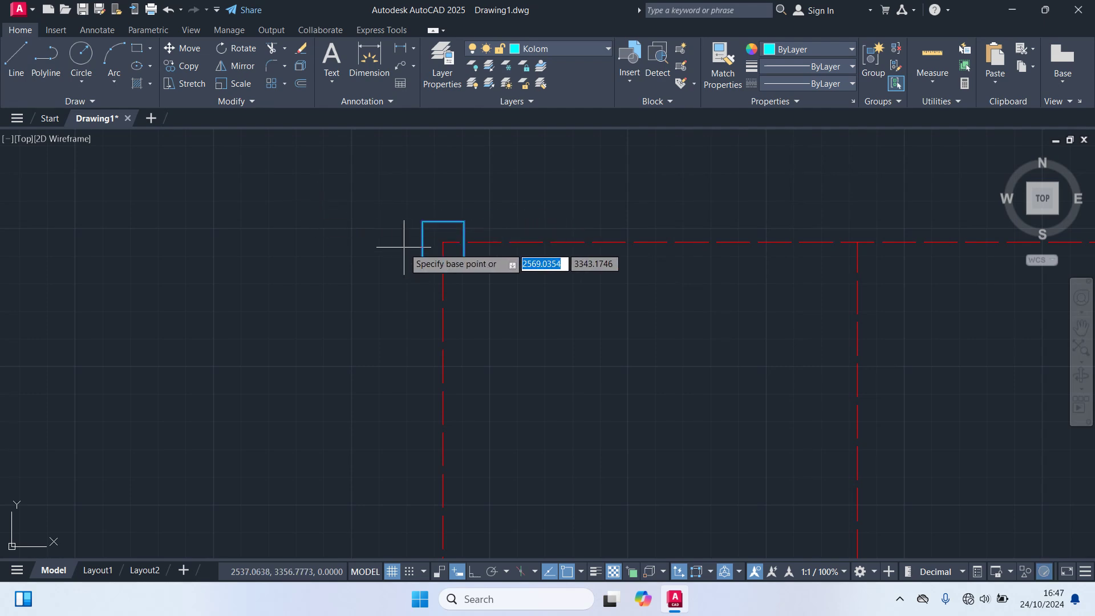
pyautogui.click(443, 242)
pyautogui.moveTo(443, 242)
pyautogui.mouseDown(button='middle')
pyautogui.moveTo(501, 362)
pyautogui.moveTo(505, 191)
pyautogui.moveTo(472, 303)
pyautogui.moveTo(508, 422)
pyautogui.moveTo(543, 215)
pyautogui.mouseUp(button='middle')
pyautogui.scroll(-3, 508, 422)
pyautogui.scroll(2, 543, 214)
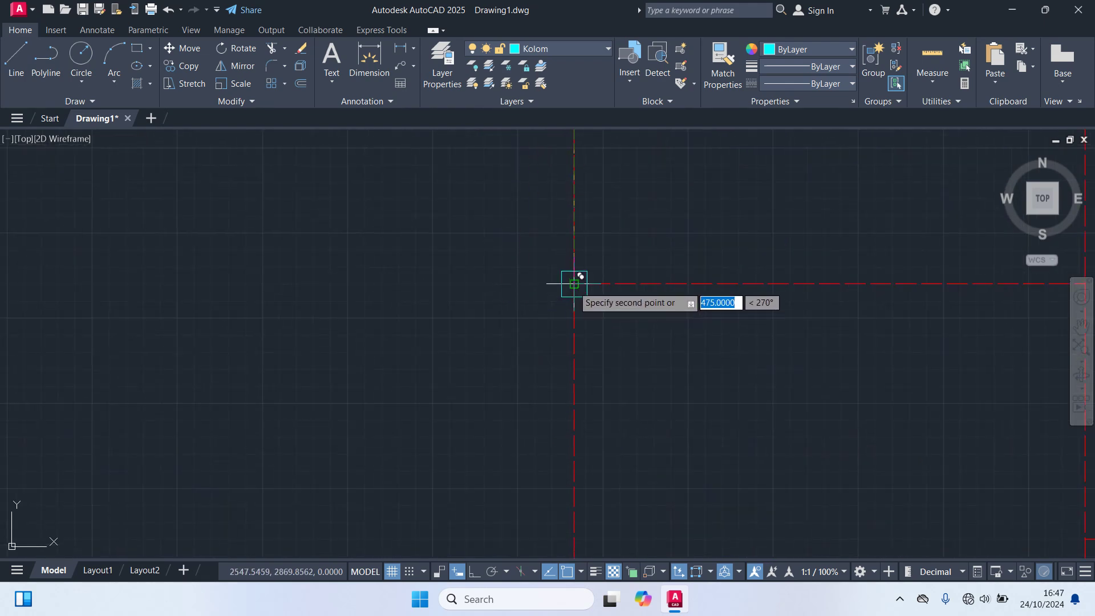
# Pan and zoom around the red axis grid to reach further intersections for column copies
pyautogui.moveTo(604, 320)
pyautogui.mouseDown(button='middle')
pyautogui.moveTo(558, 258)
pyautogui.moveTo(605, 251)
pyautogui.mouseUp(button='middle')
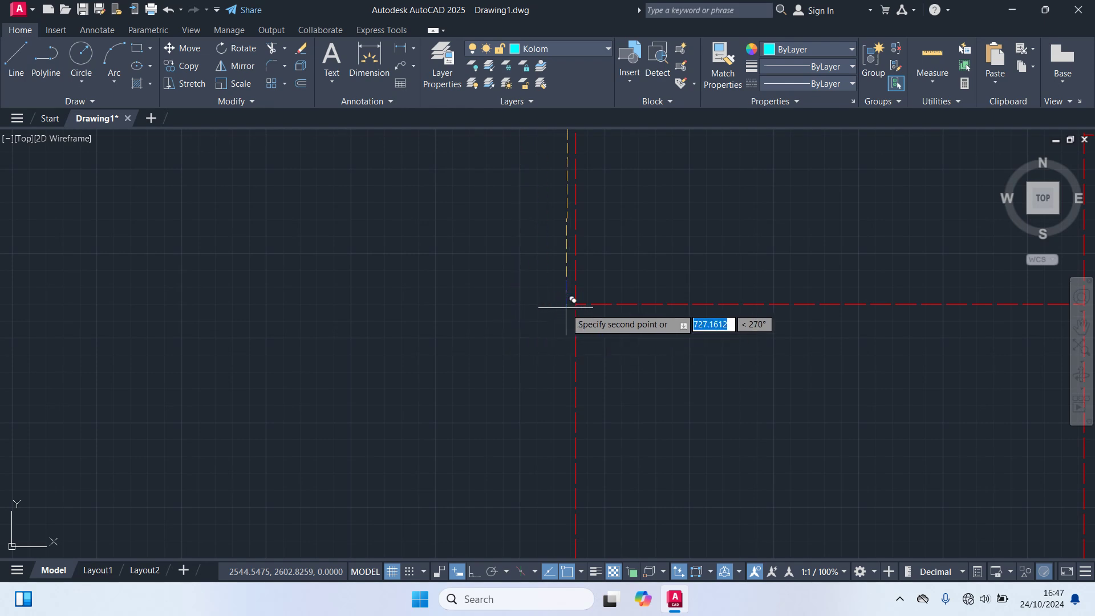
pyautogui.moveTo(608, 431); pyautogui.dragTo(542, 342, button='middle')
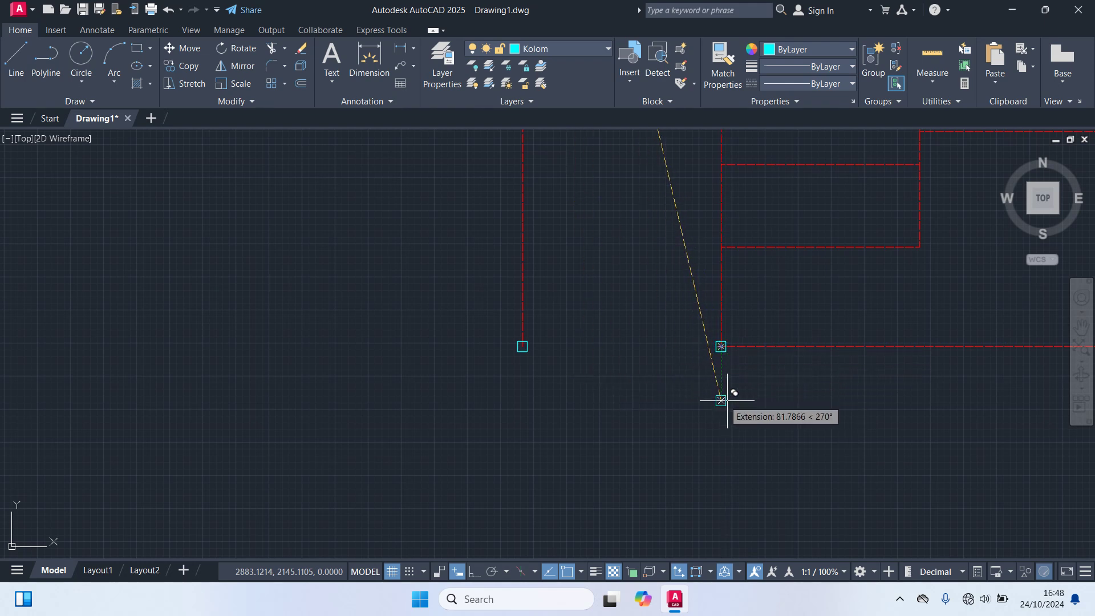
pyautogui.moveTo(723, 398)
pyautogui.mouseDown(button='middle')
pyautogui.moveTo(525, 359)
pyautogui.moveTo(616, 335)
pyautogui.mouseUp(button='middle')
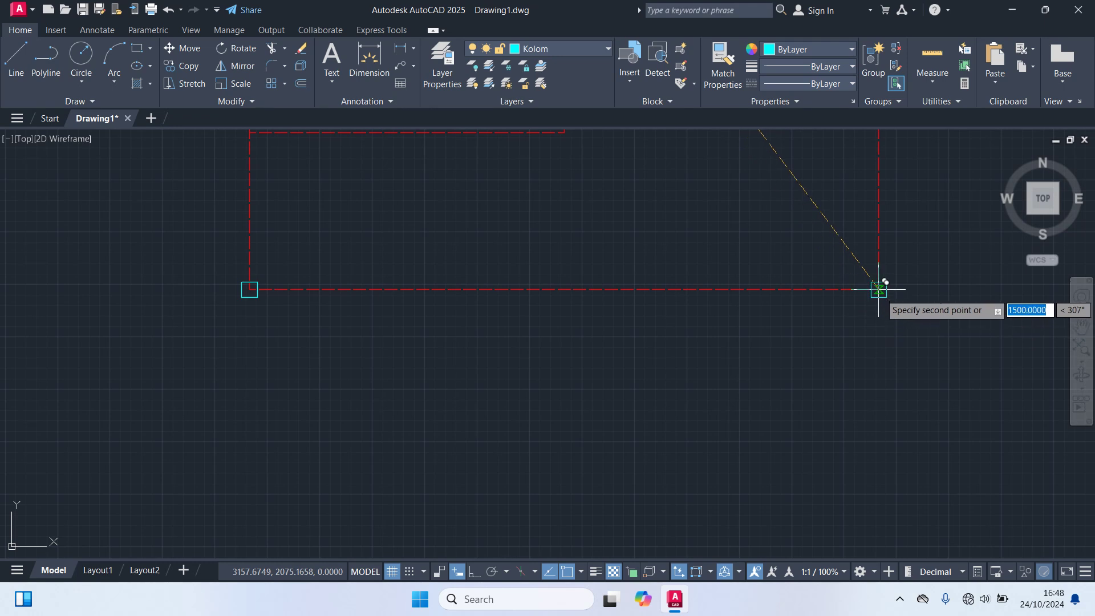
pyautogui.scroll(-2, 879, 289)
pyautogui.moveTo(853, 334); pyautogui.dragTo(766, 447, button='middle')
pyautogui.scroll(2, 787, 317)
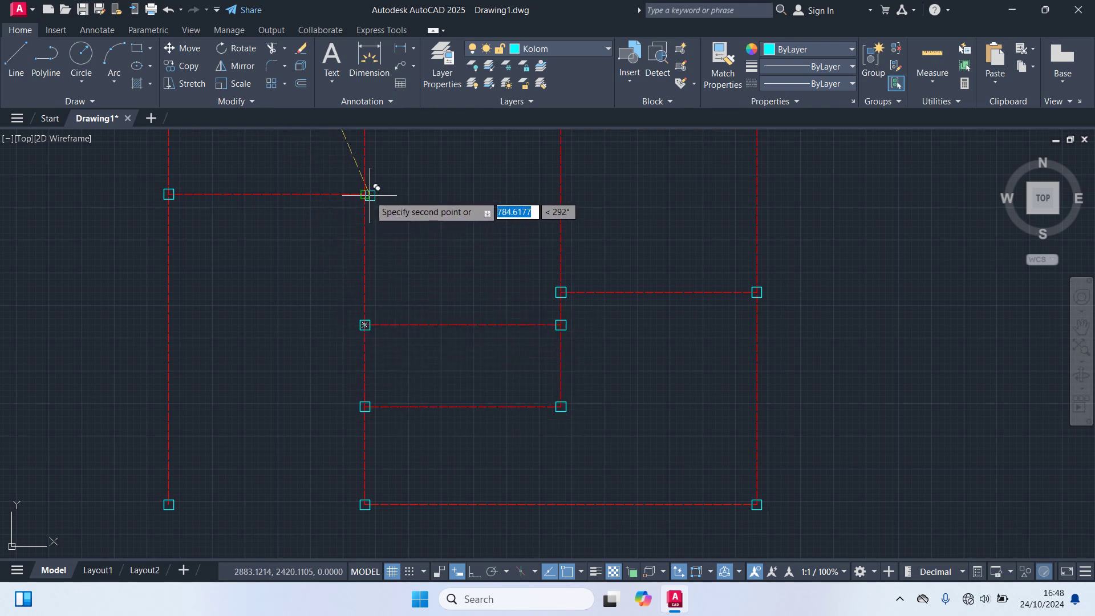
pyautogui.moveTo(365, 194); pyautogui.dragTo(331, 298, button='middle')
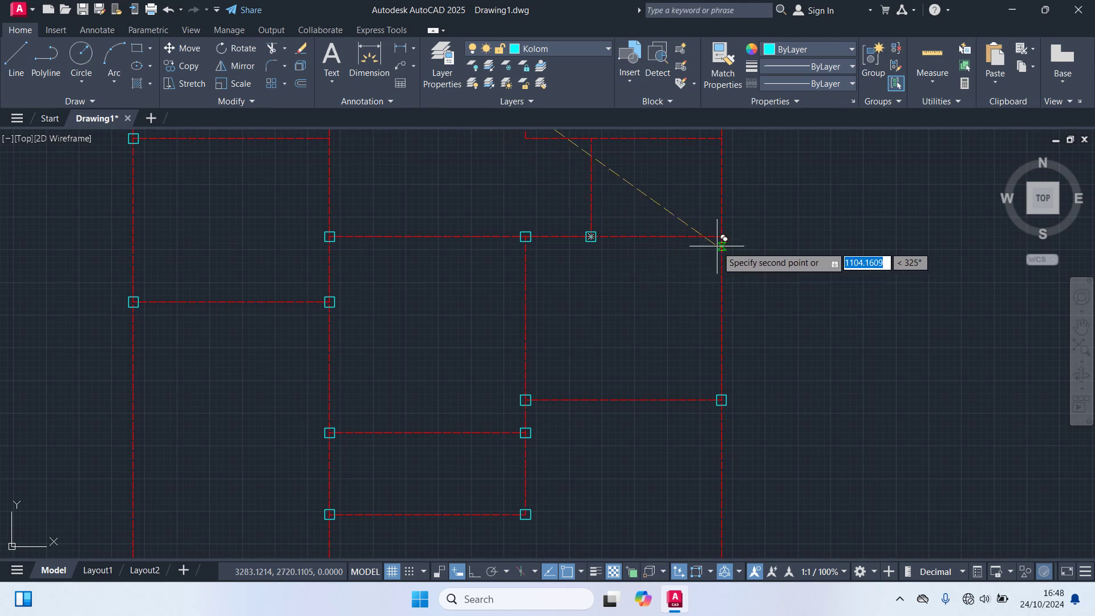
pyautogui.moveTo(687, 274); pyautogui.dragTo(630, 405, button='middle')
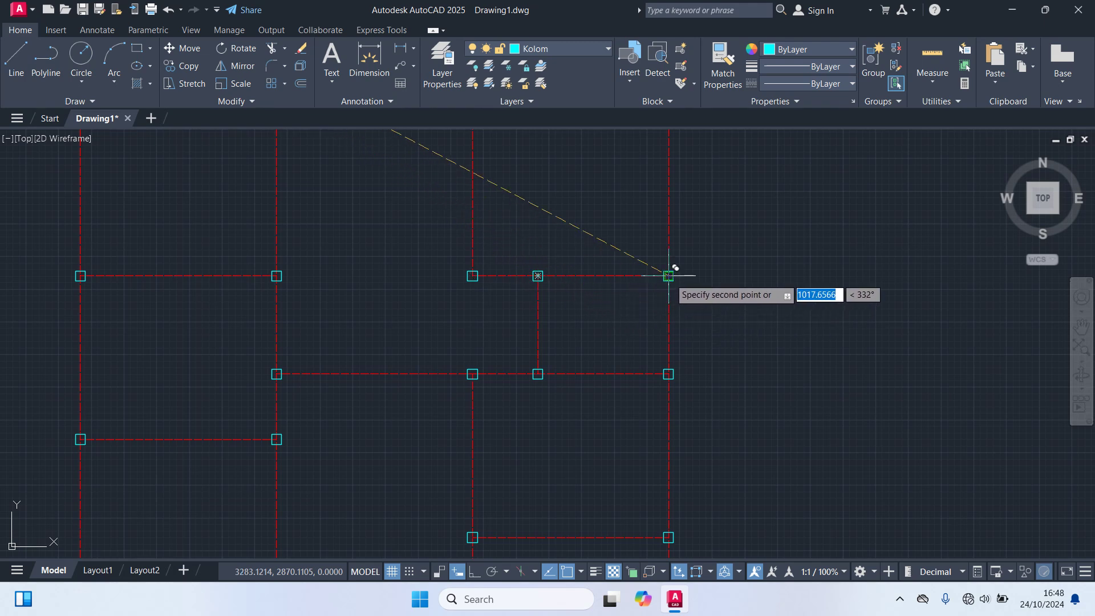
pyautogui.scroll(2, 719, 284)
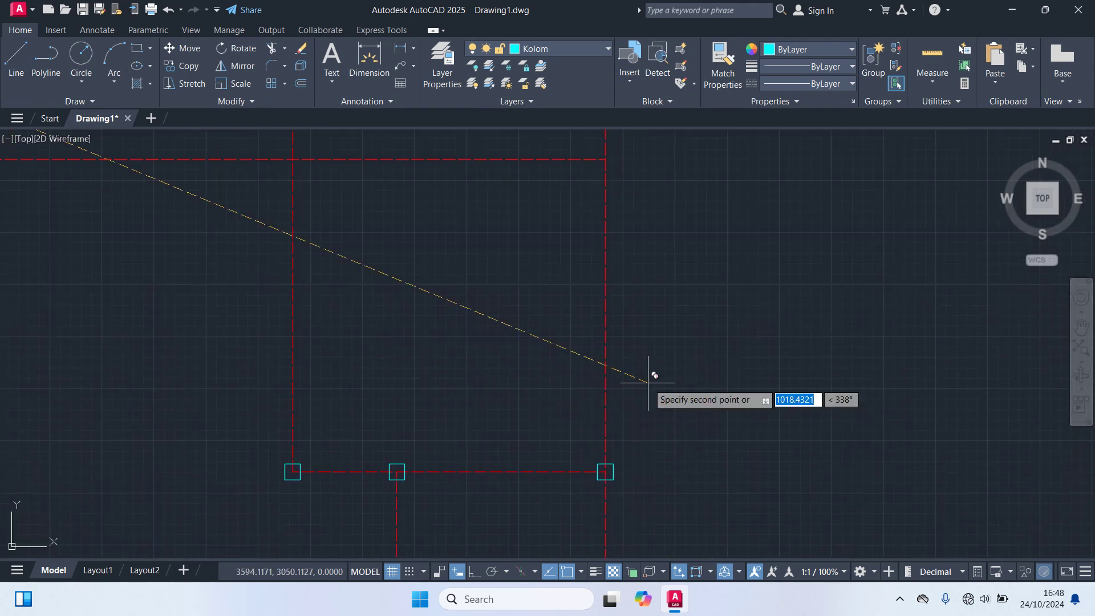
# Place a column copy at the top-right grid intersection
pyautogui.click(605, 159)
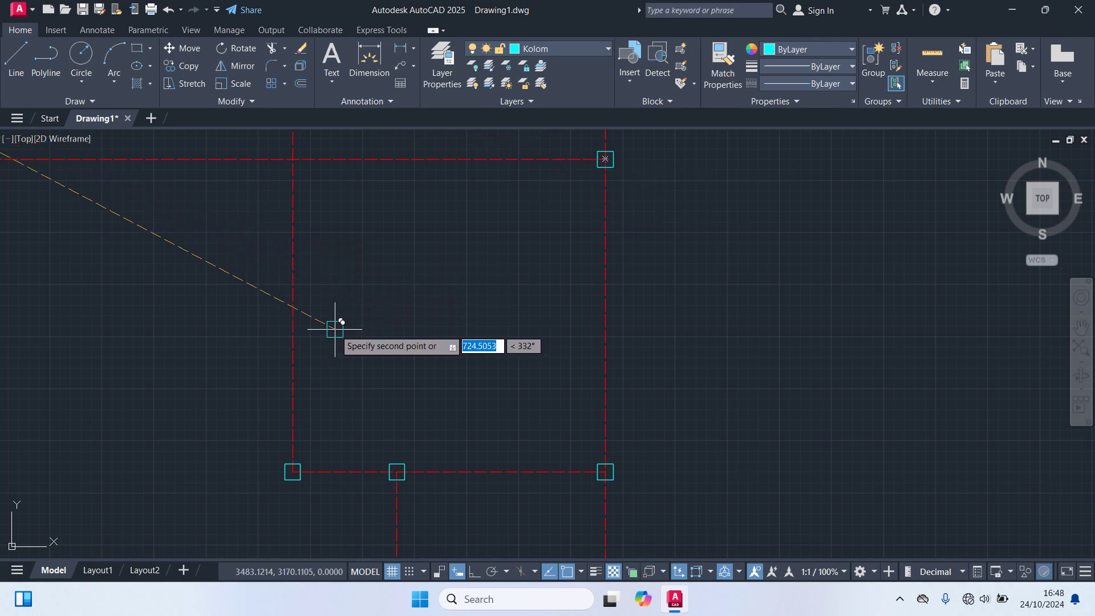
pyautogui.moveTo(331, 289); pyautogui.dragTo(408, 384, button='middle')
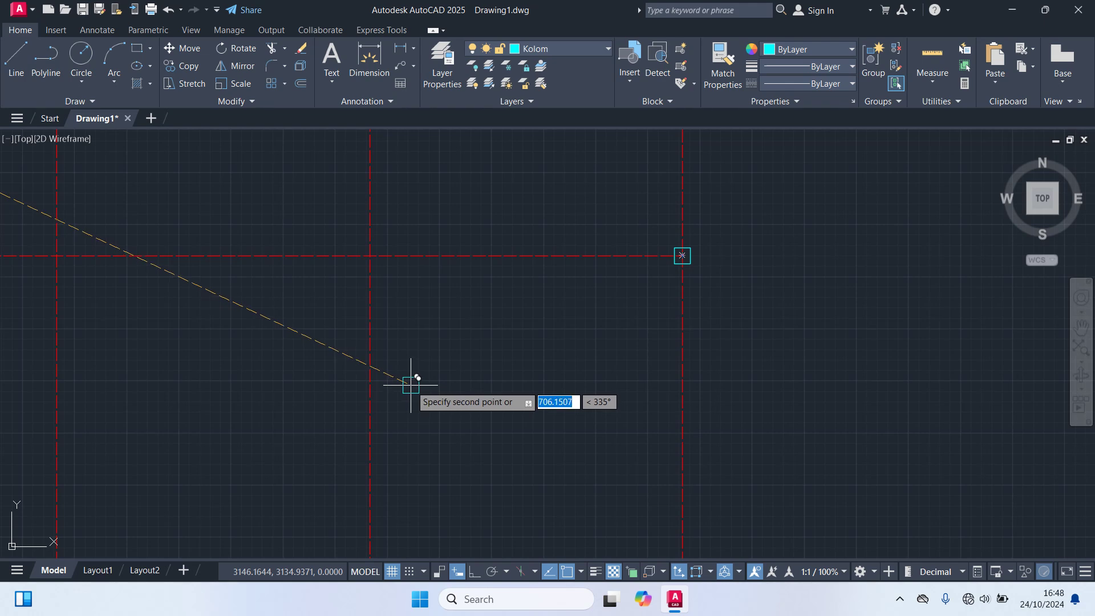
pyautogui.scroll(-2, 411, 386)
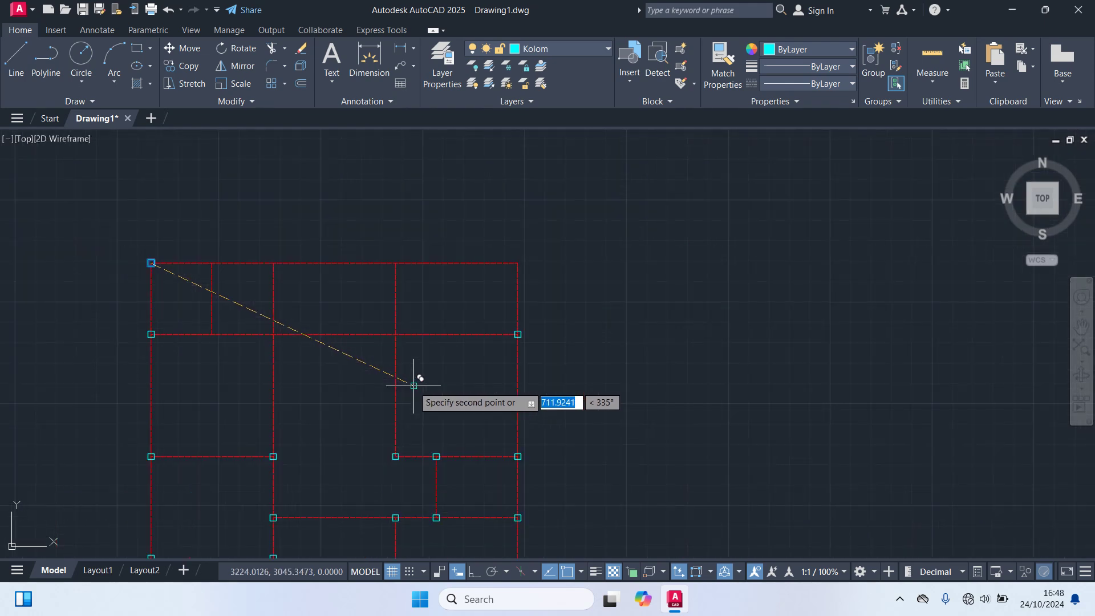
pyautogui.scroll(3, 513, 268)
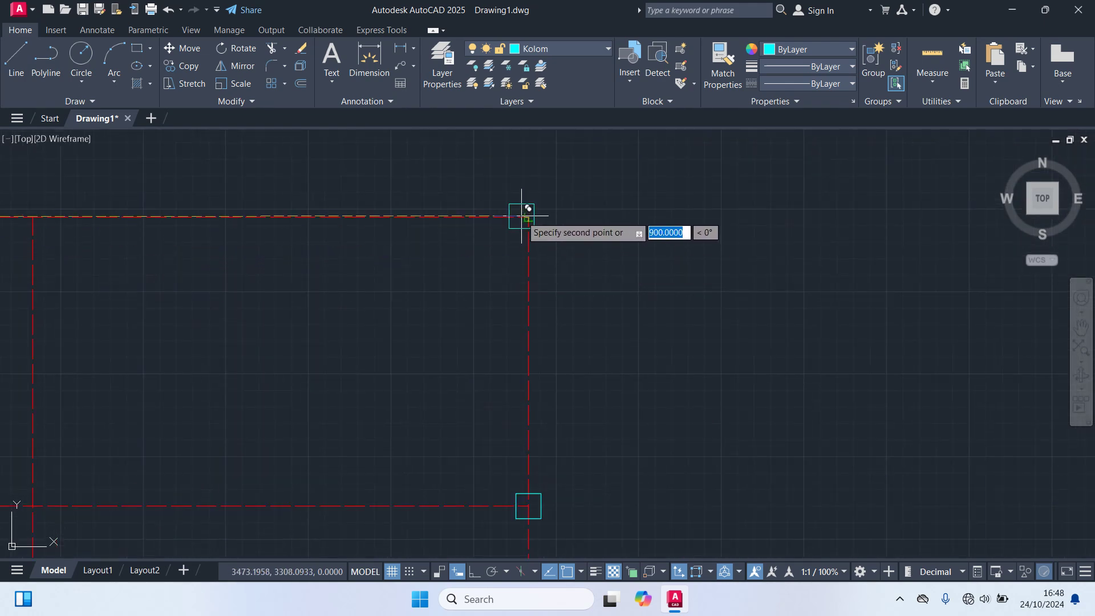
pyautogui.scroll(-3, 456, 279)
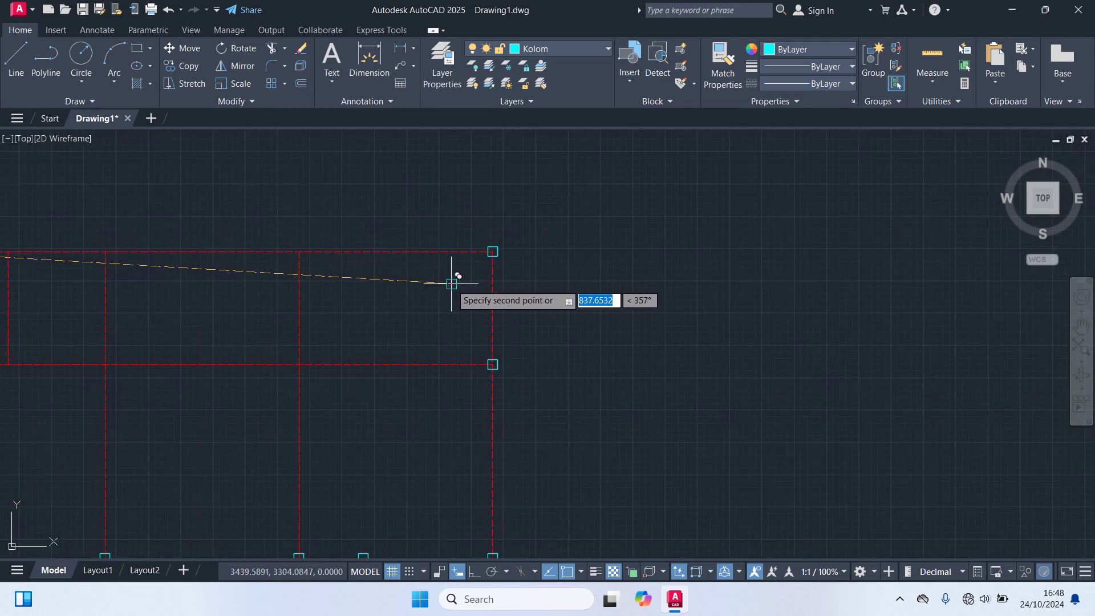
pyautogui.scroll(5, 359, 318)
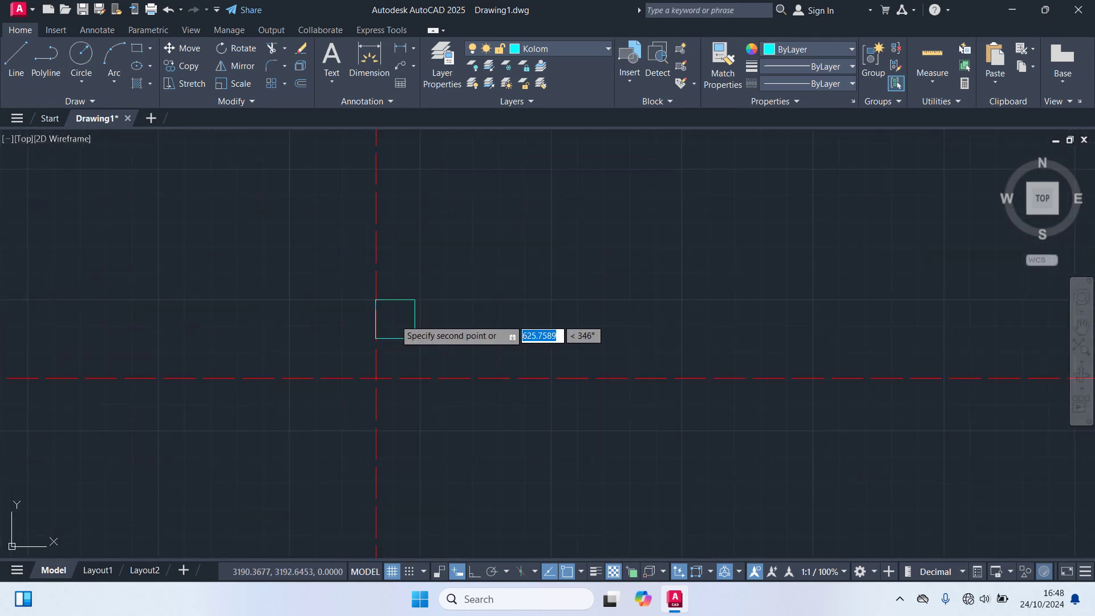
pyautogui.scroll(-4, 399, 353)
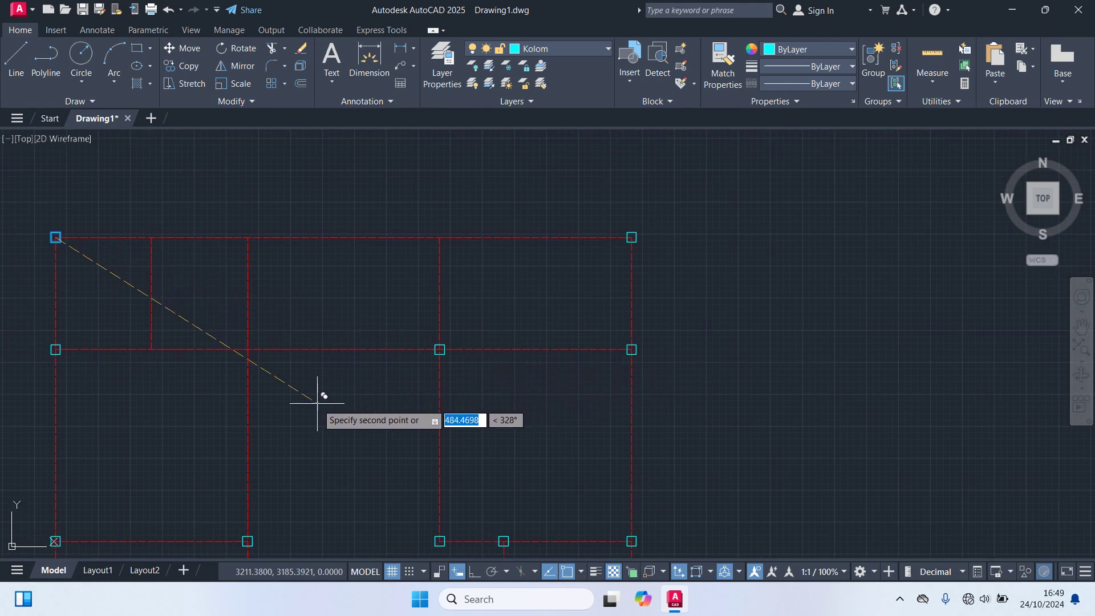
pyautogui.scroll(4, 244, 361)
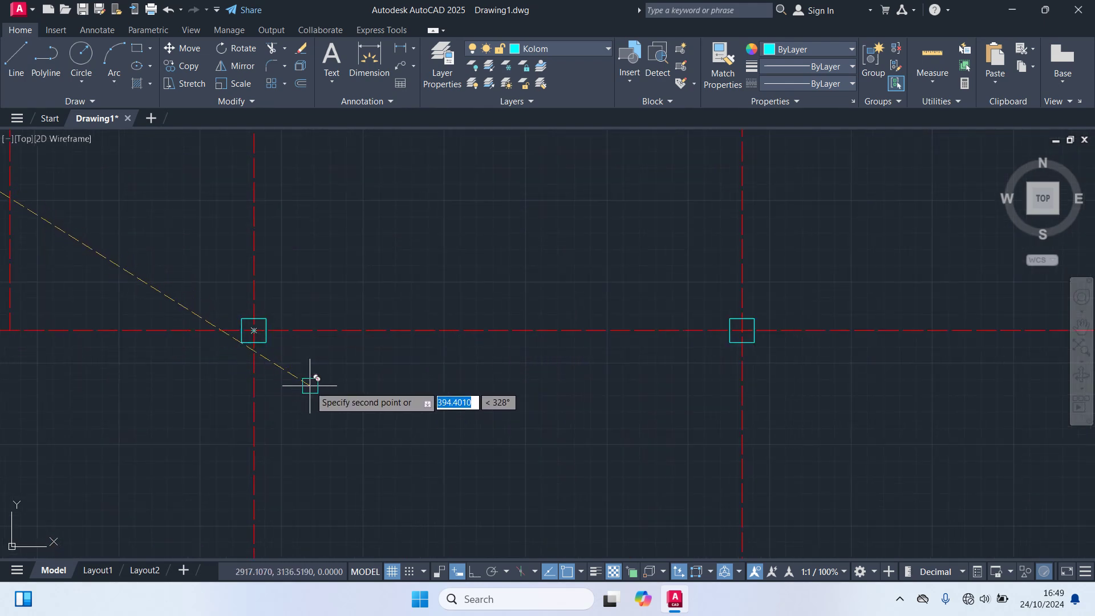
# Cancel the unfinished line and zoom out to centre the whole floor plan
pyautogui.scroll(-3, 333, 362)
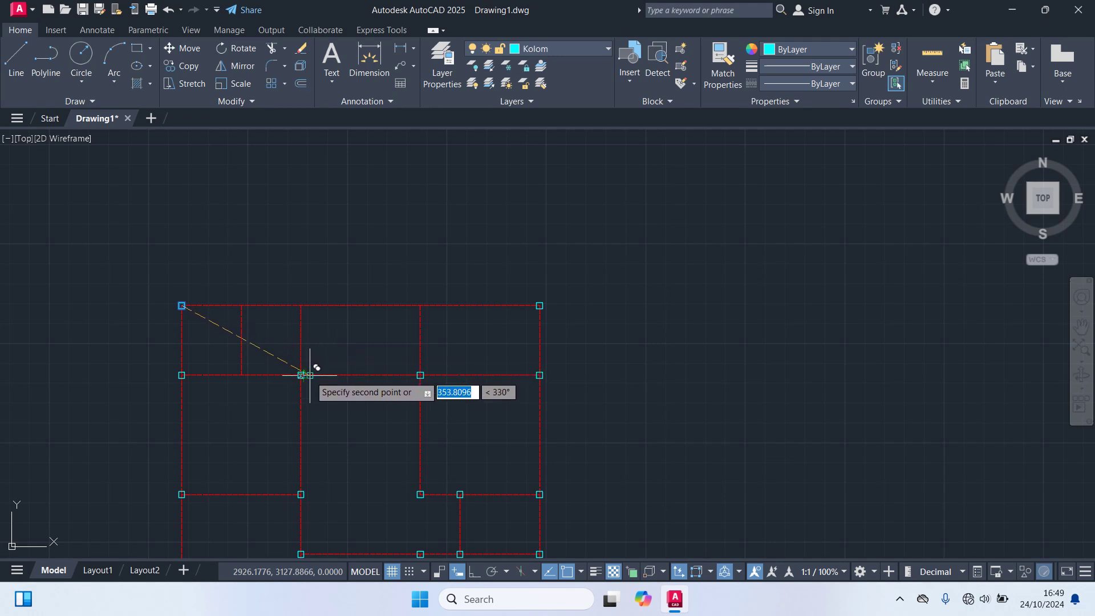
pyautogui.scroll(4, 278, 320)
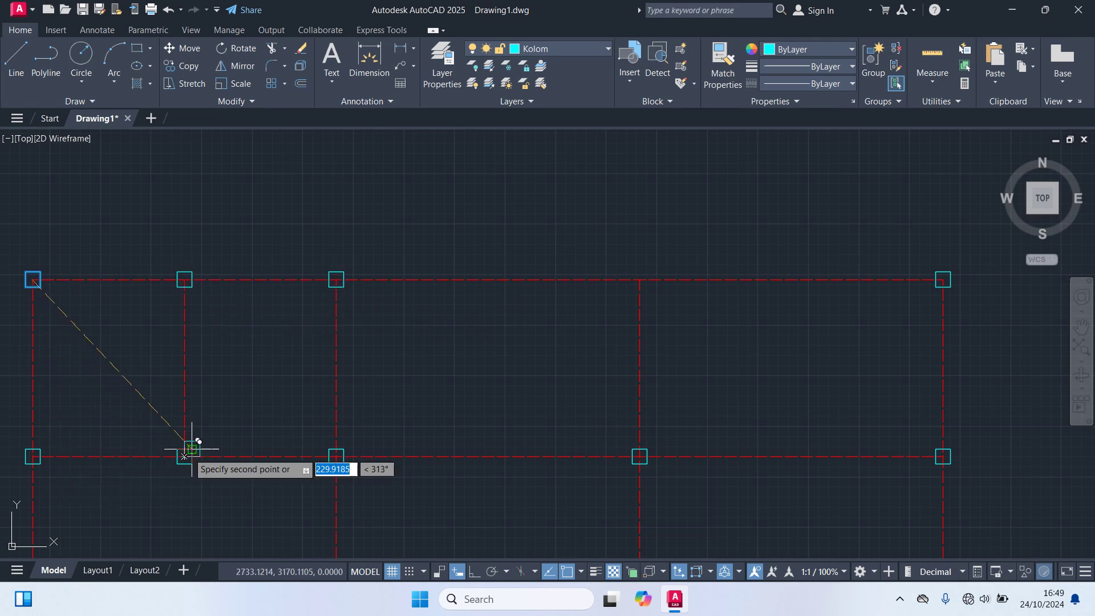
pyautogui.scroll(-2, 289, 364)
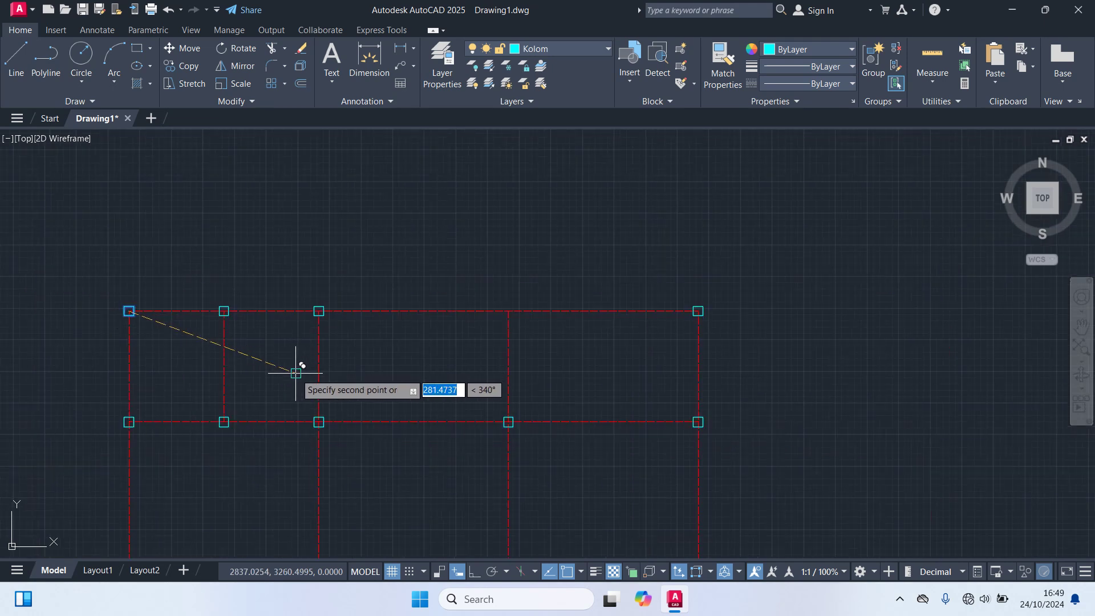
pyautogui.scroll(-4, 296, 373)
pyautogui.moveTo(334, 406); pyautogui.dragTo(383, 326, button='middle')
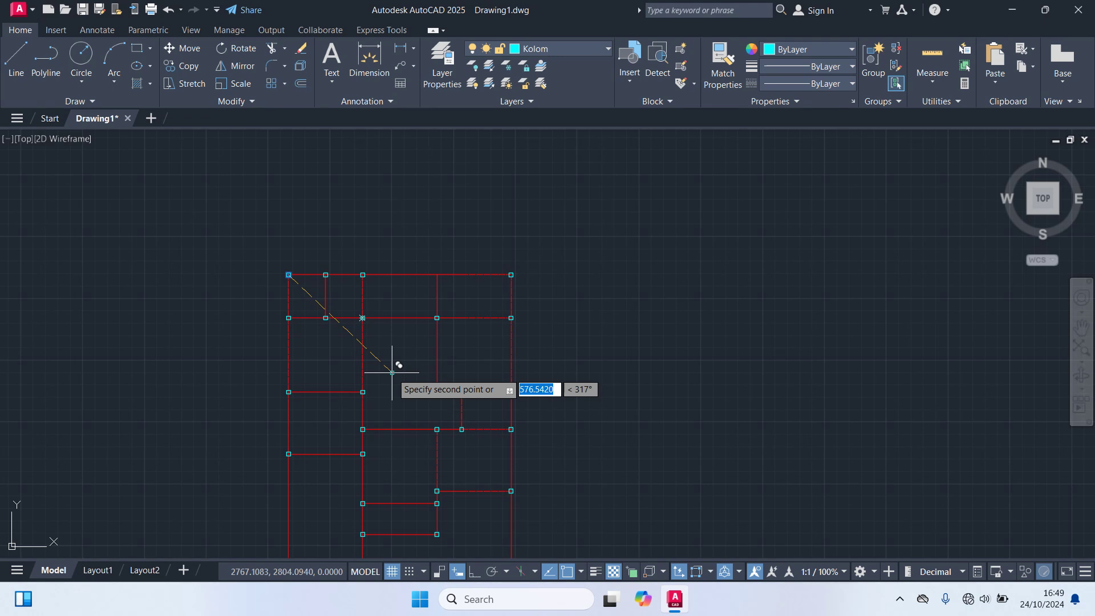
pyautogui.press('Escape')
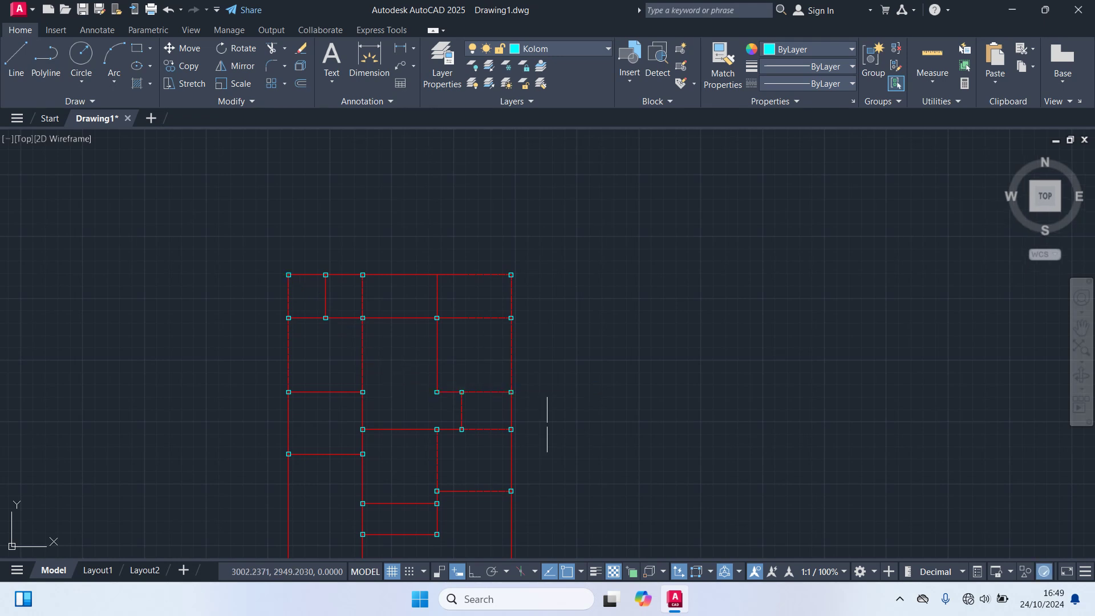
pyautogui.moveTo(547, 425)
pyautogui.mouseDown(button='middle')
pyautogui.moveTo(584, 285)
pyautogui.moveTo(577, 374)
pyautogui.mouseUp(button='middle')
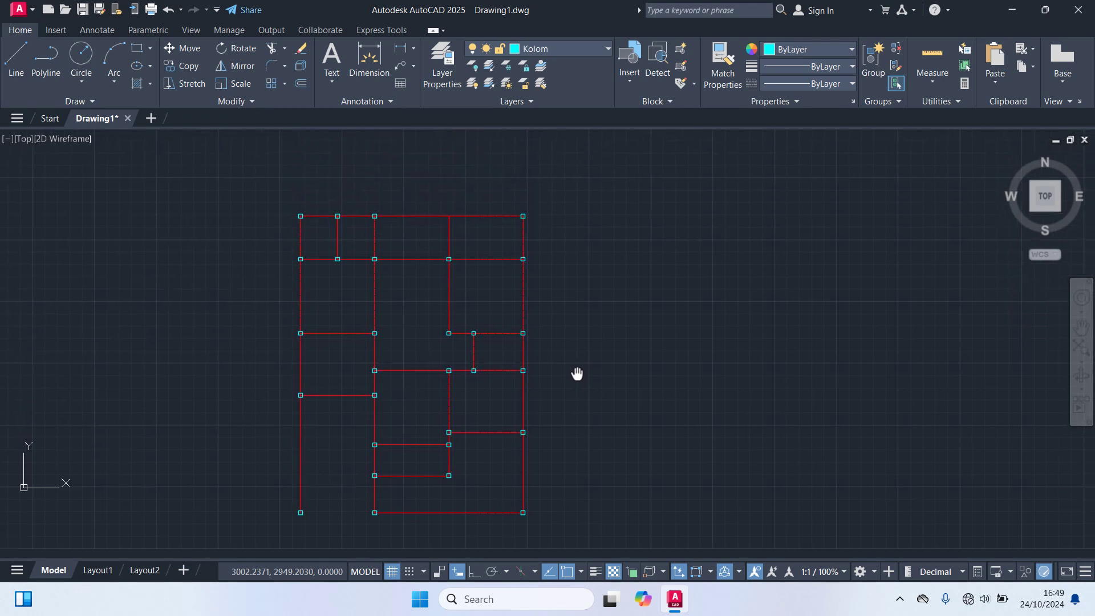
# Make Dinding the current layer and start the LINE command
pyautogui.click(542, 48)
pyautogui.click(539, 94)
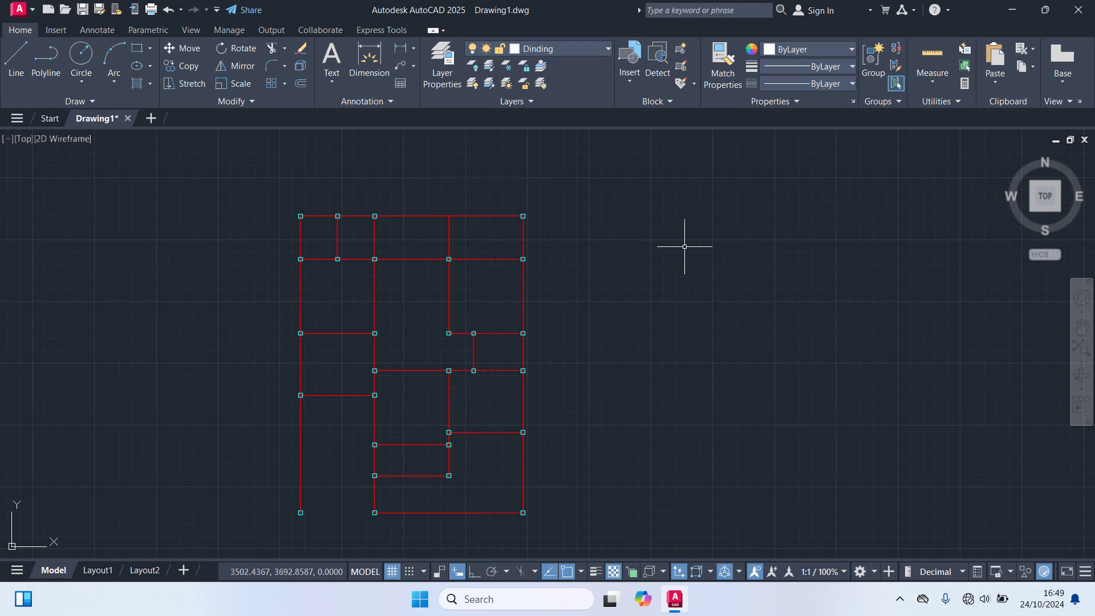
pyautogui.write('l')
pyautogui.press('Return')
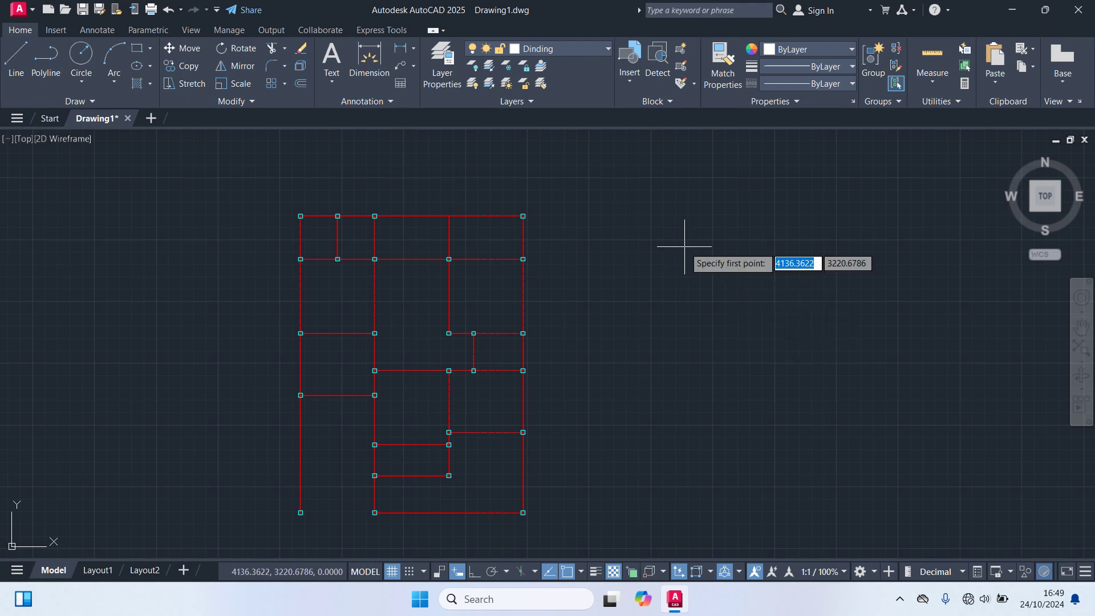
# Draw a vertical wall line from a lower column intersection up to the upper column
pyautogui.scroll(5, 368, 533)
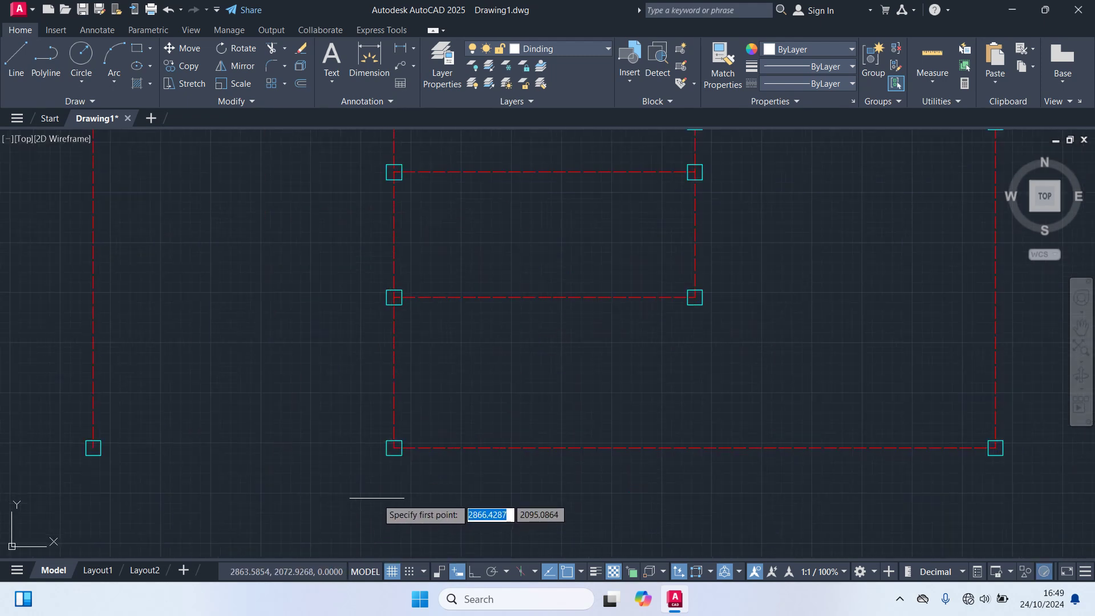
pyautogui.click(393, 448)
pyautogui.scroll(2, 394, 294)
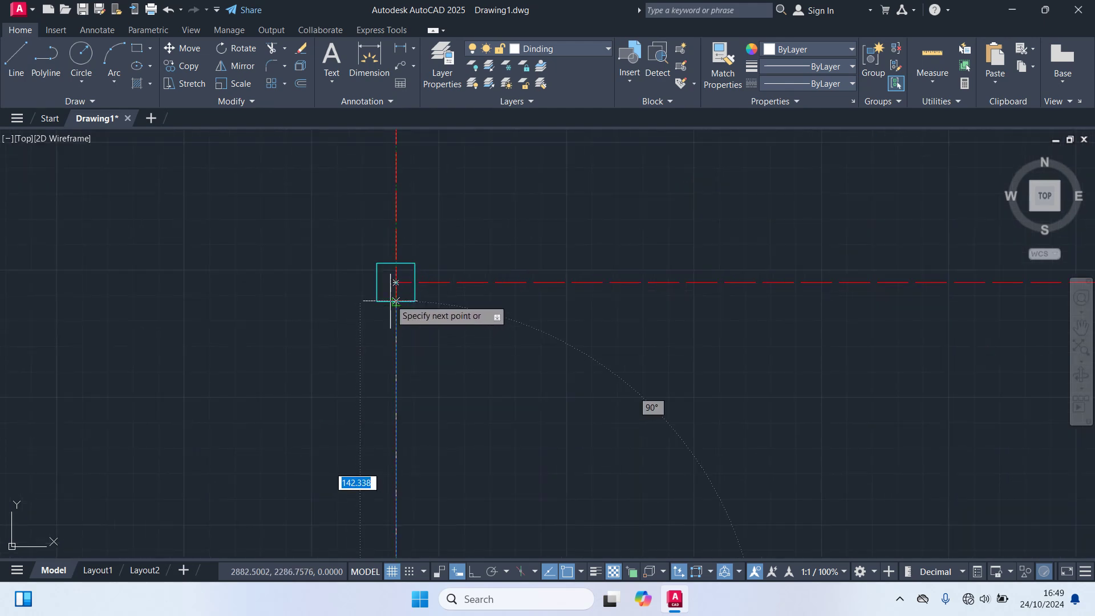
pyautogui.scroll(-3, 509, 379)
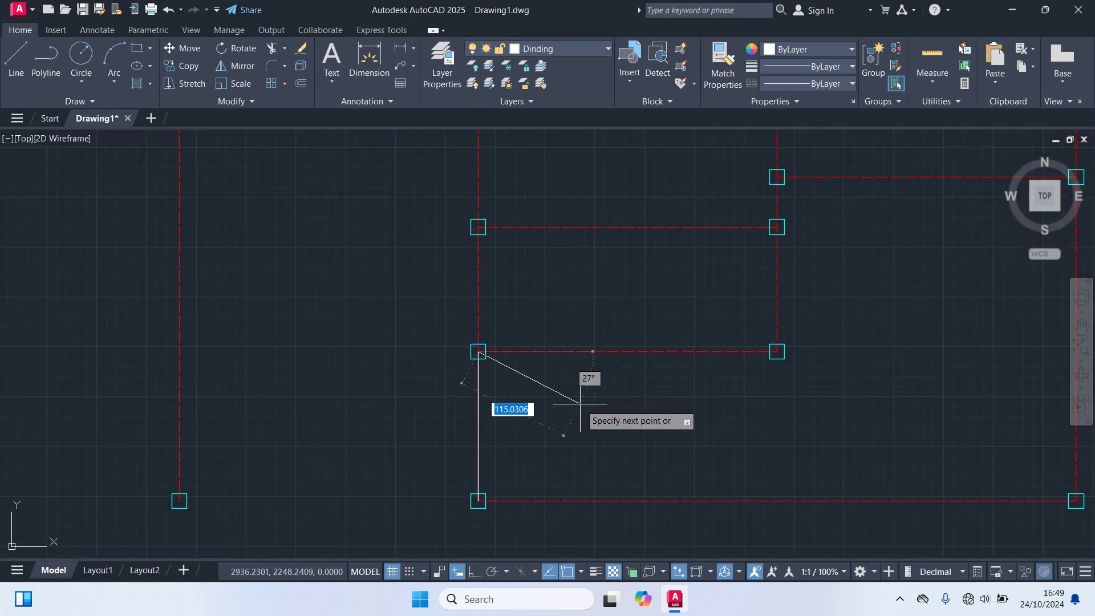
pyautogui.scroll(-1, 581, 414)
pyautogui.moveTo(672, 182); pyautogui.dragTo(638, 316, button='middle')
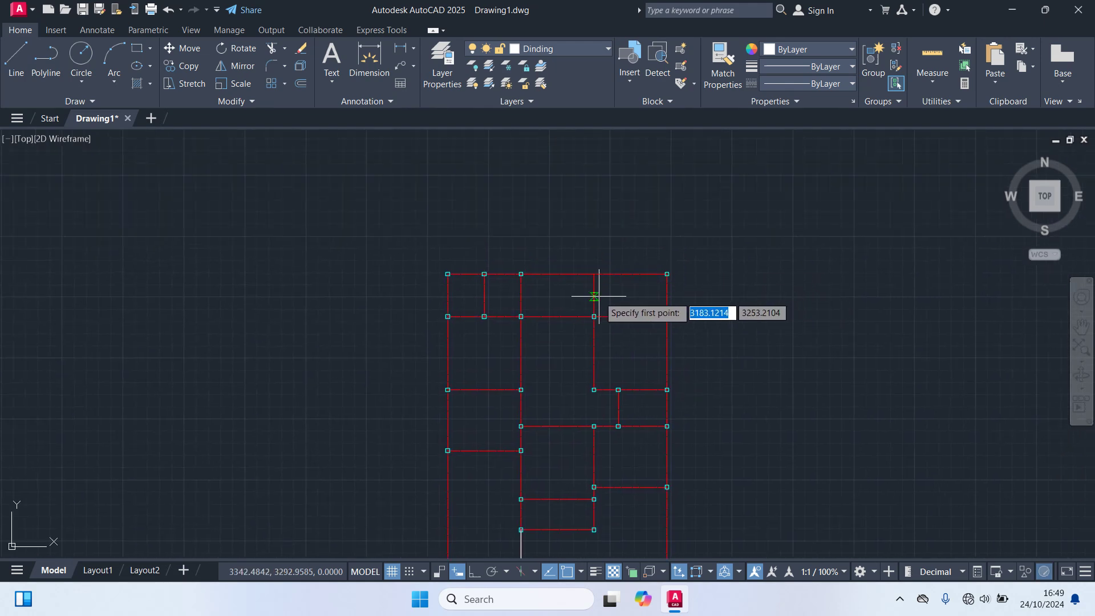
pyautogui.scroll(8, 594, 296)
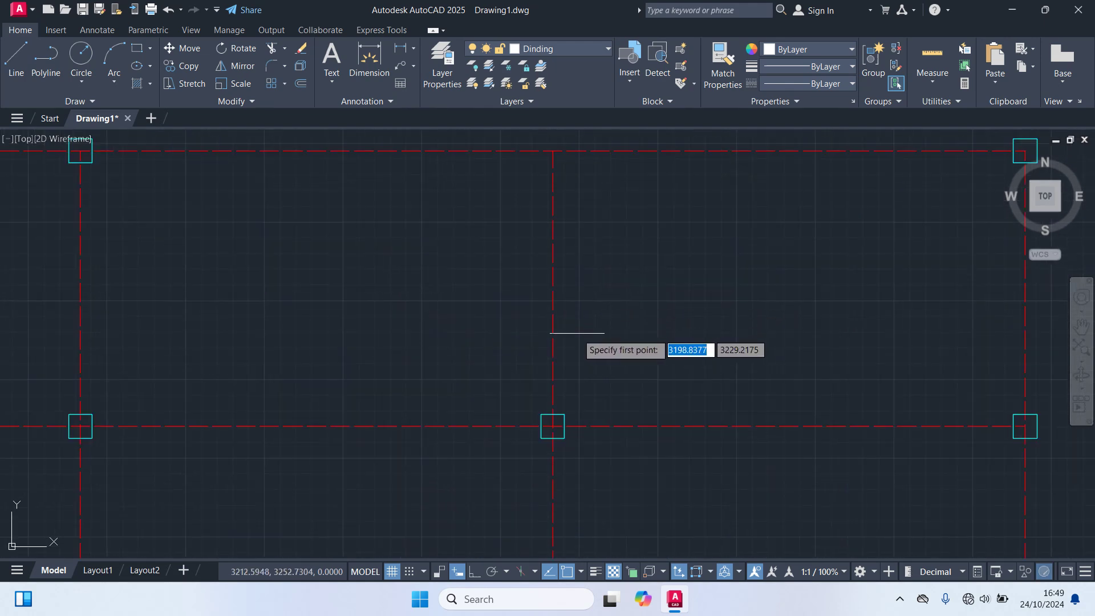
pyautogui.click(552, 426)
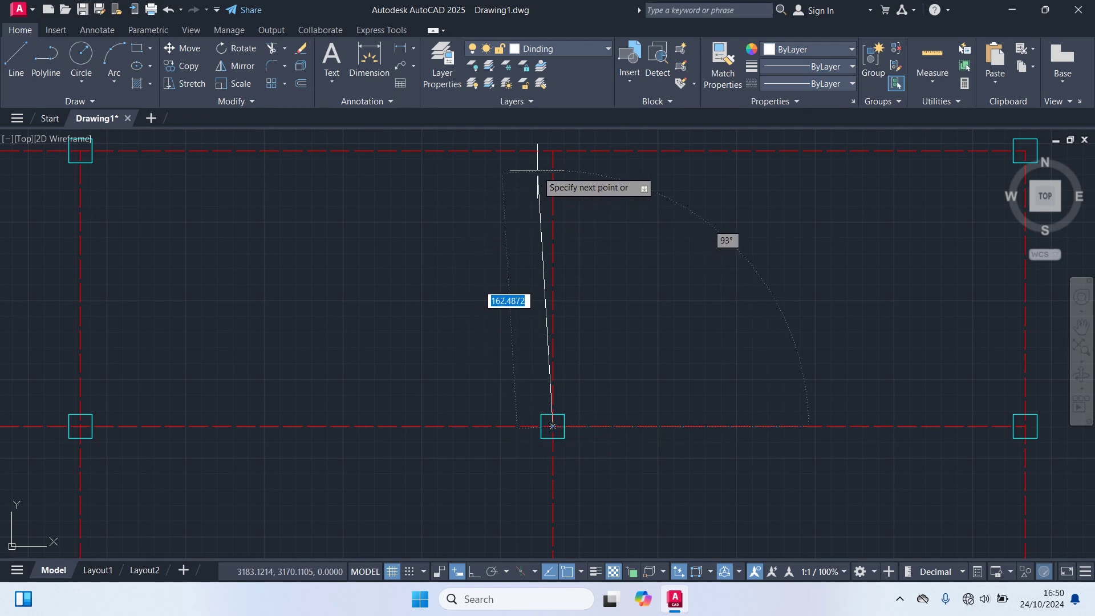
pyautogui.click(553, 151)
pyautogui.press('Escape')
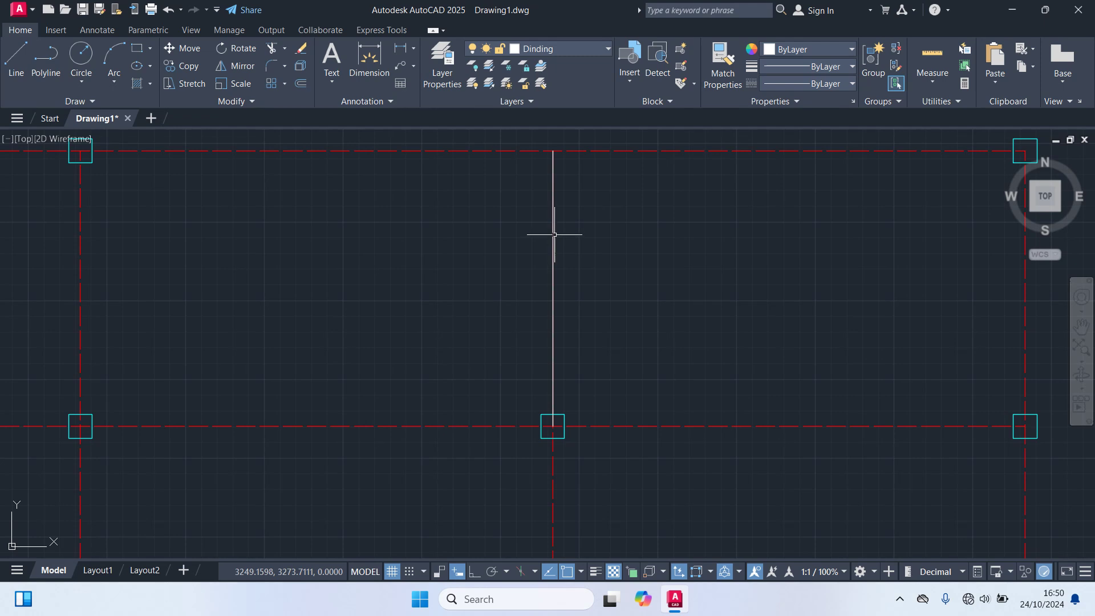
# Draw a second vertical wall line between the neighbouring lower and upper columns
pyautogui.scroll(-2, 516, 268)
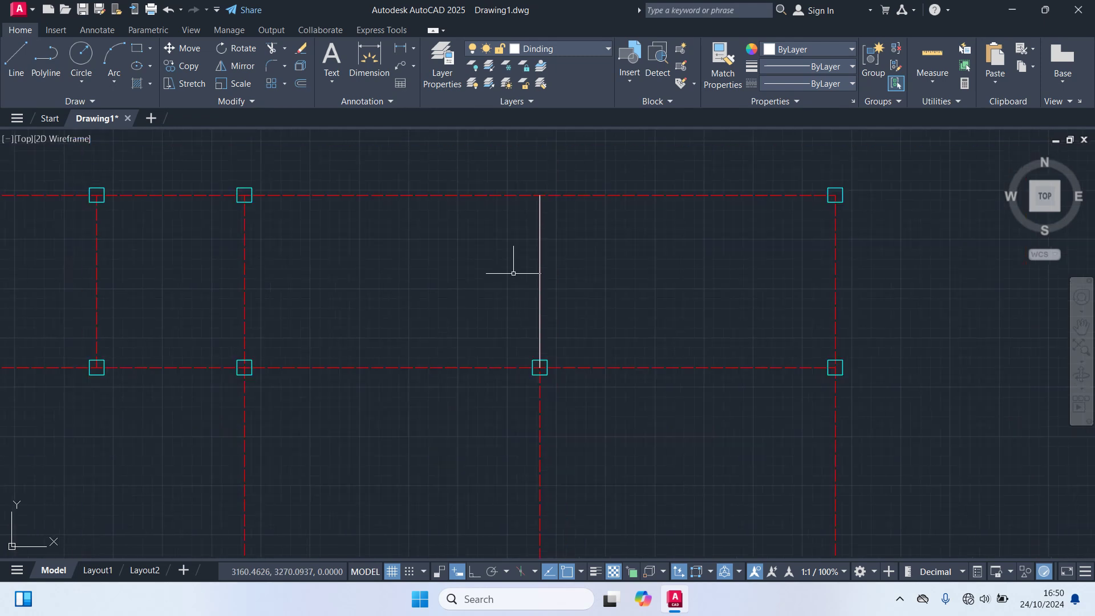
pyautogui.moveTo(492, 264); pyautogui.dragTo(548, 284, button='middle')
pyautogui.write('l')
pyautogui.press('Return')
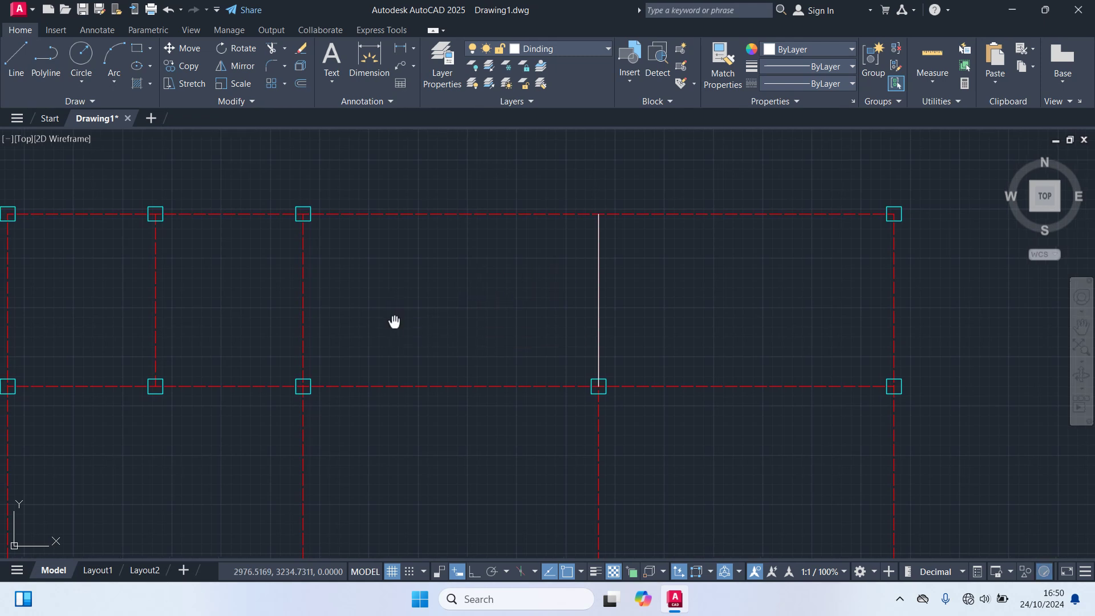
pyautogui.moveTo(393, 320); pyautogui.dragTo(576, 334, button='middle')
pyautogui.click(506, 390)
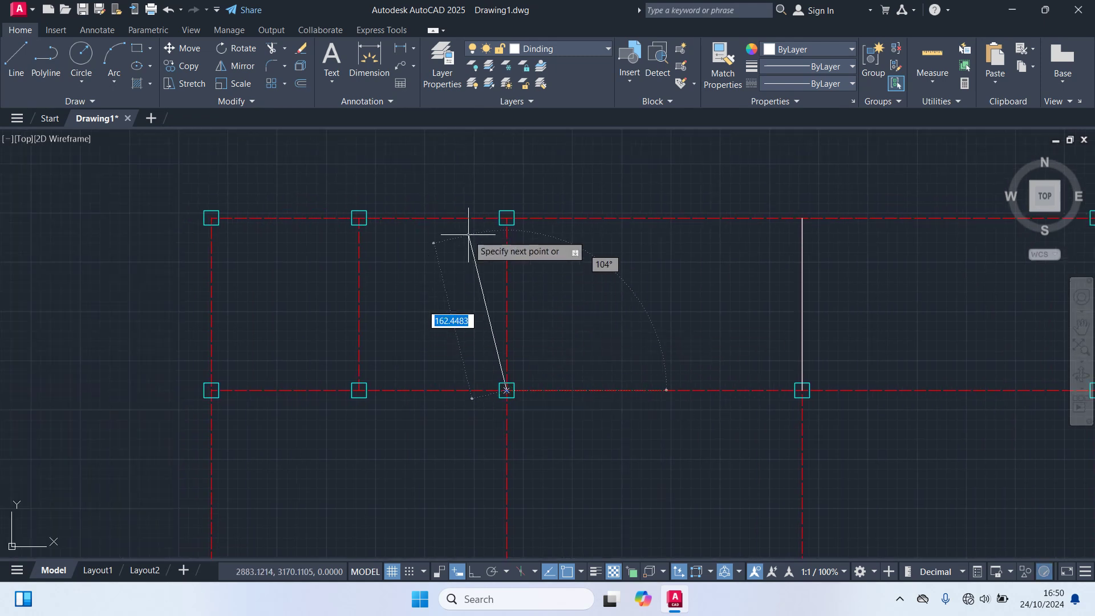
pyautogui.click(506, 218)
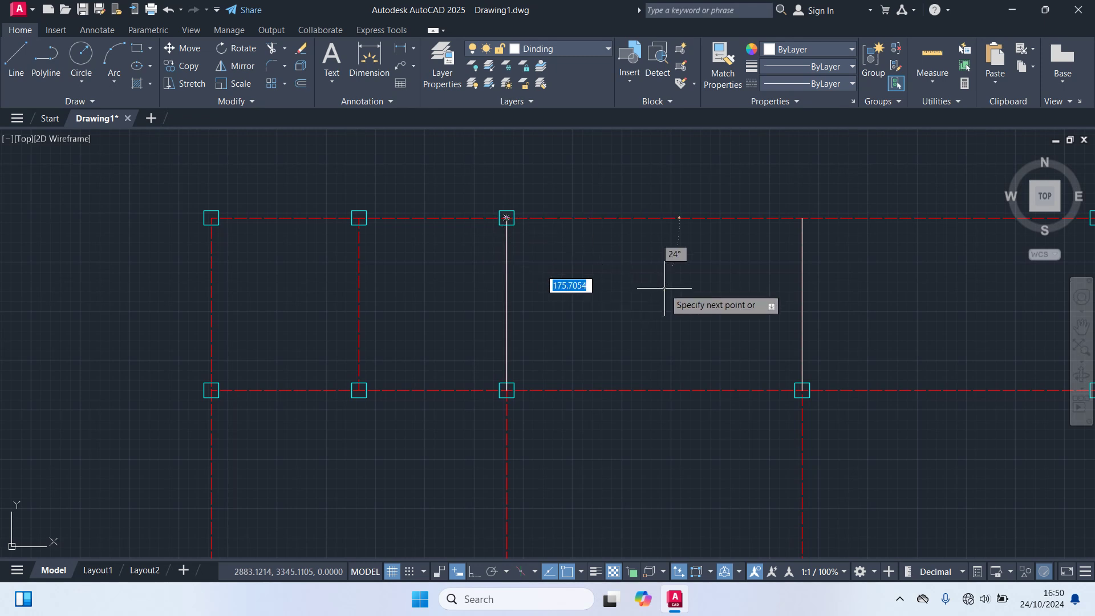
pyautogui.press('Escape')
pyautogui.scroll(-4, 665, 301)
pyautogui.moveTo(665, 300); pyautogui.dragTo(594, 273, button='middle')
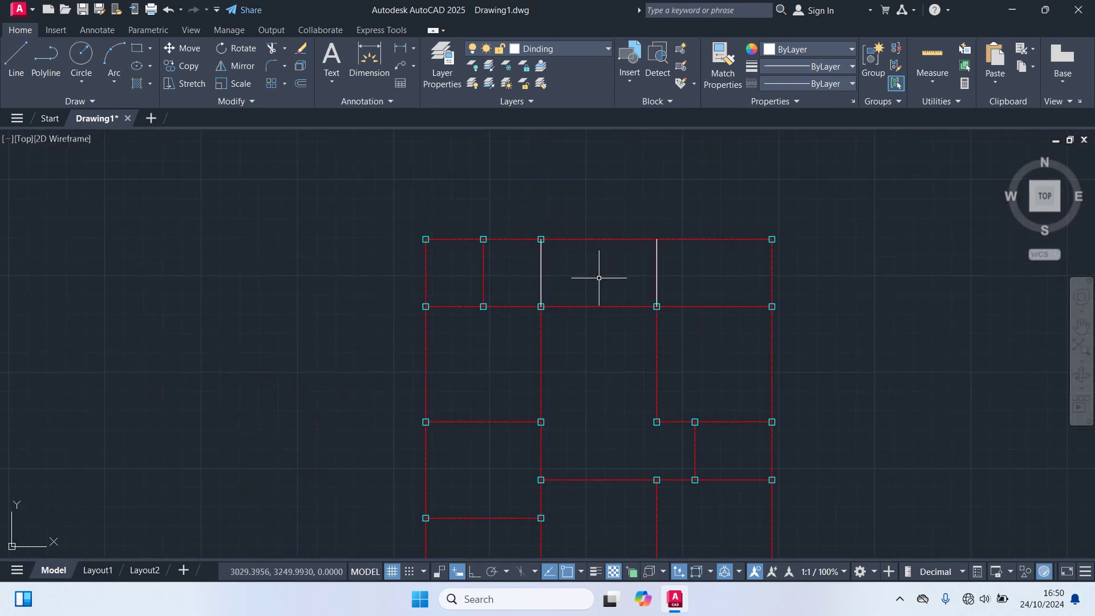
pyautogui.scroll(-3, 599, 278)
pyautogui.moveTo(618, 365); pyautogui.dragTo(606, 329, button='middle')
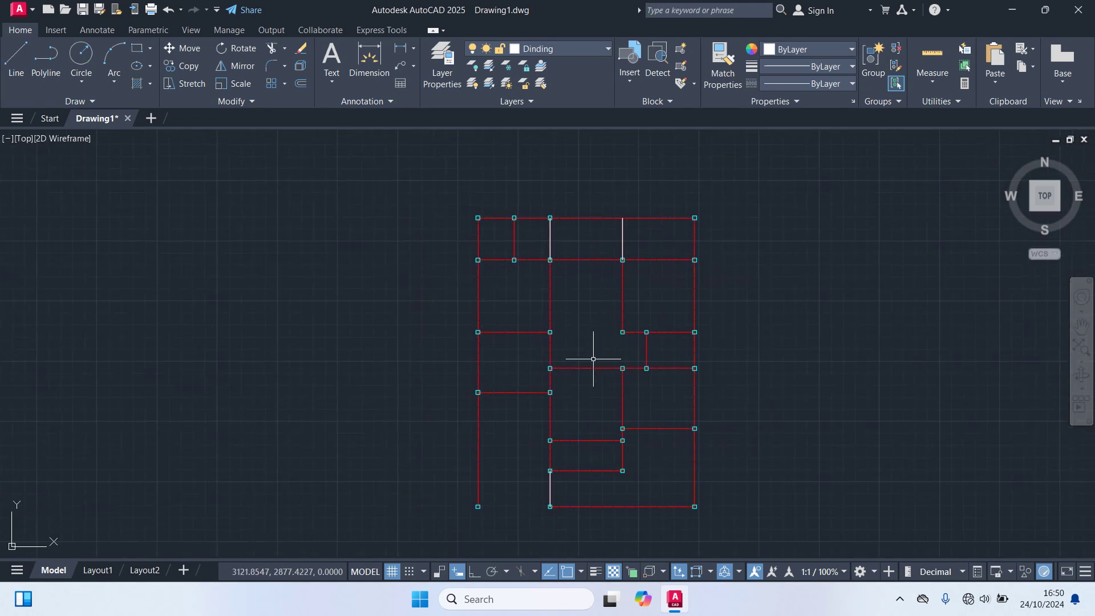
# Draw the top wall rectangle from the top-left column to the top-right column
pyautogui.write('rec')
pyautogui.press('Return')
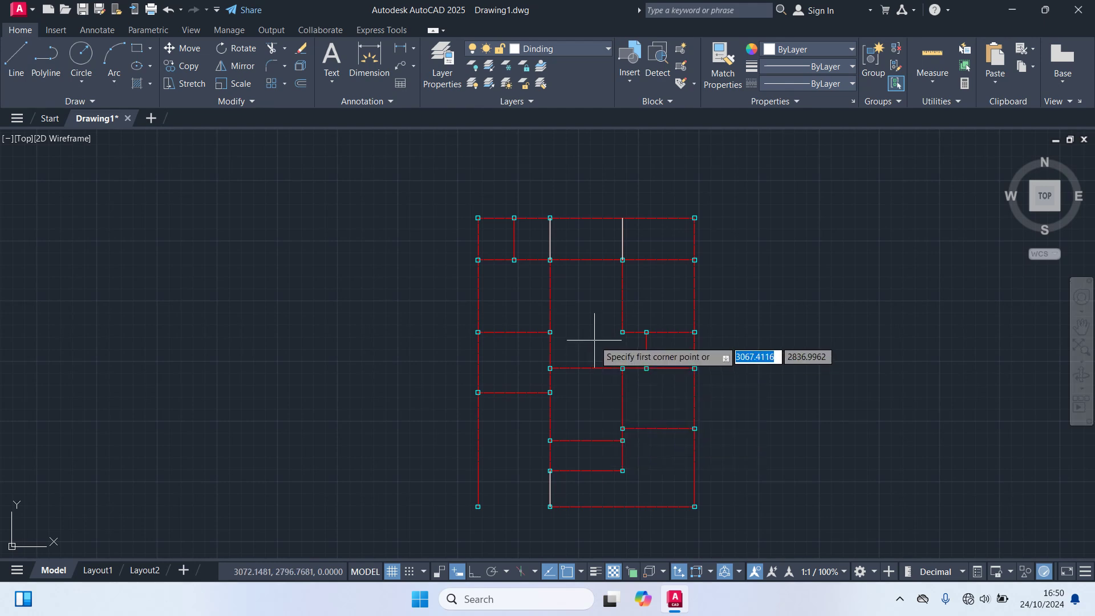
pyautogui.scroll(6, 460, 201)
pyautogui.scroll(2, 508, 237)
pyautogui.moveTo(508, 237); pyautogui.dragTo(330, 181, button='middle')
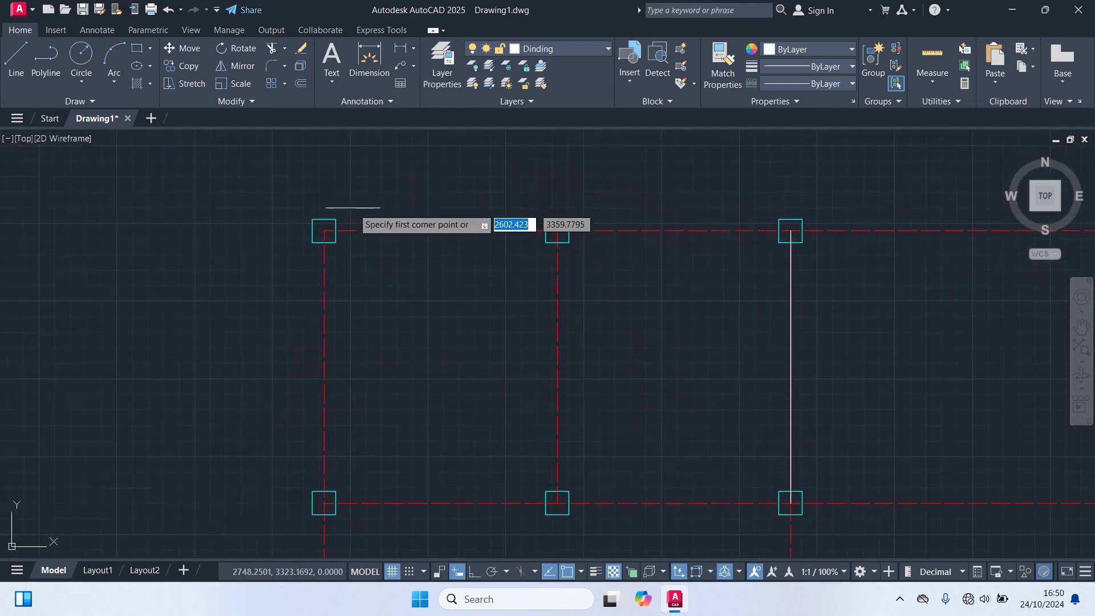
pyautogui.click(324, 230)
pyautogui.scroll(1, 546, 310)
pyautogui.moveTo(545, 309); pyautogui.dragTo(440, 306, button='middle')
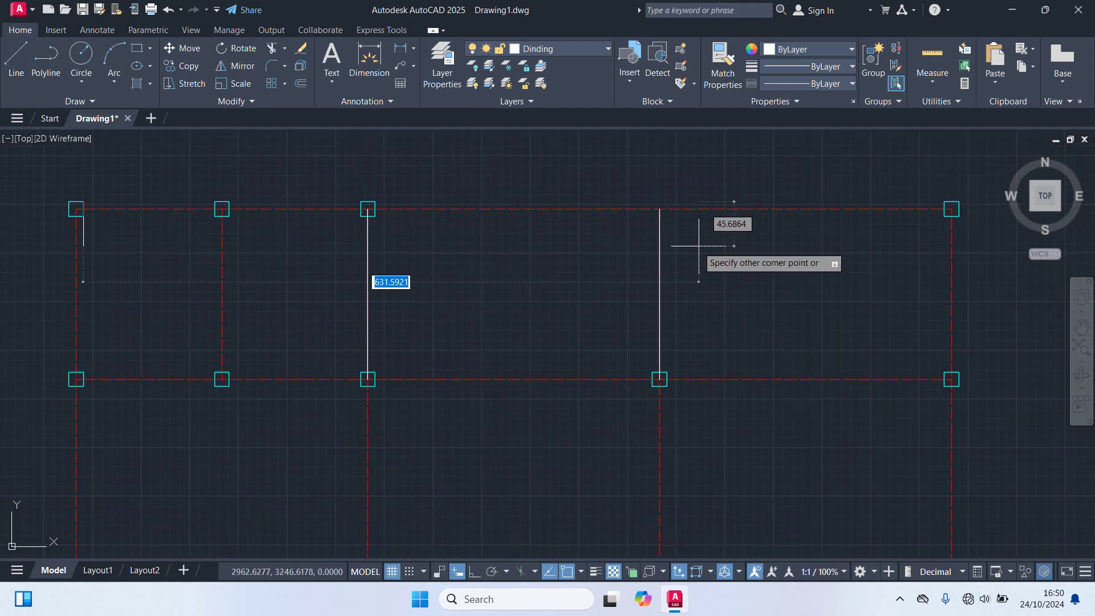
pyautogui.scroll(-2, 691, 240)
pyautogui.scroll(2, 724, 252)
pyautogui.moveTo(724, 252); pyautogui.dragTo(568, 234, button='middle')
pyautogui.scroll(4, 628, 217)
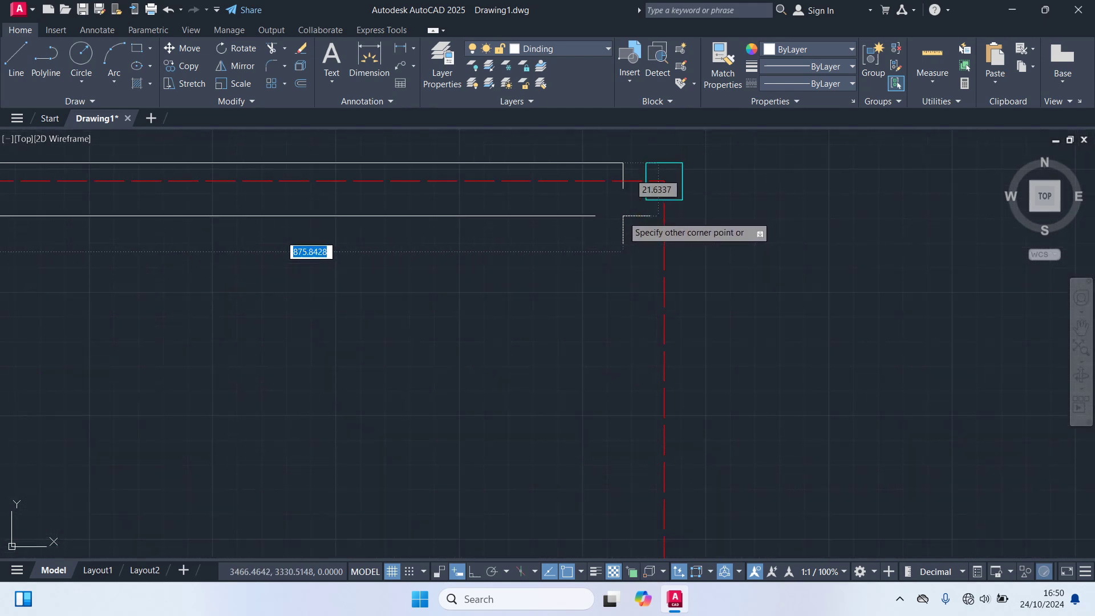
pyautogui.click(646, 200)
pyautogui.scroll(-4, 691, 287)
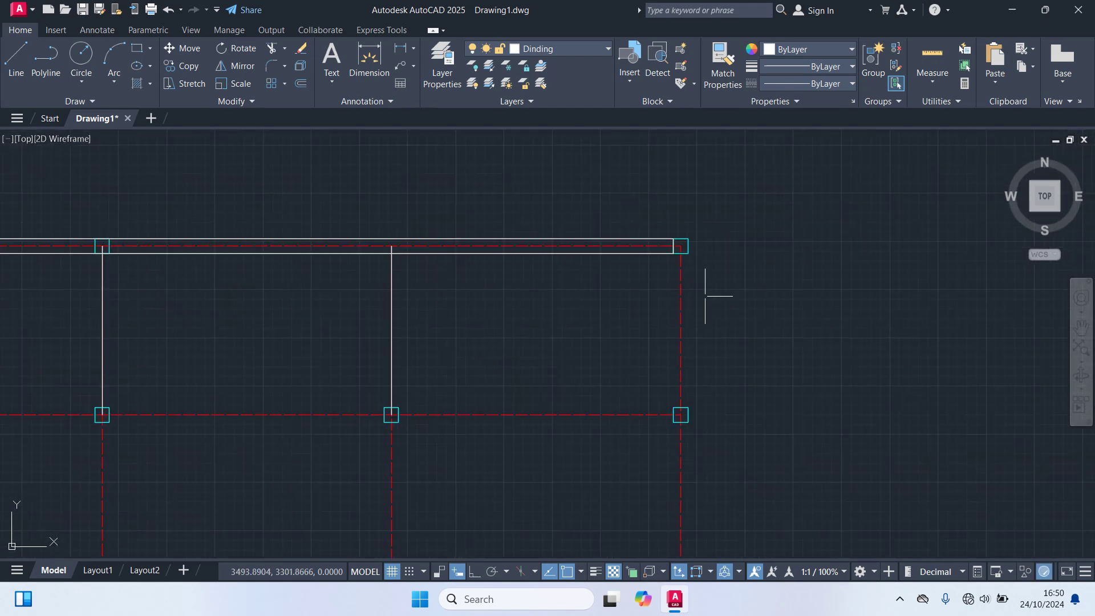
# Draw the tall right-hand wall rectangle from the top-right column down to the bottom column
pyautogui.press('Return')
pyautogui.scroll(3, 696, 297)
pyautogui.click(692, 201)
pyautogui.scroll(-6, 742, 433)
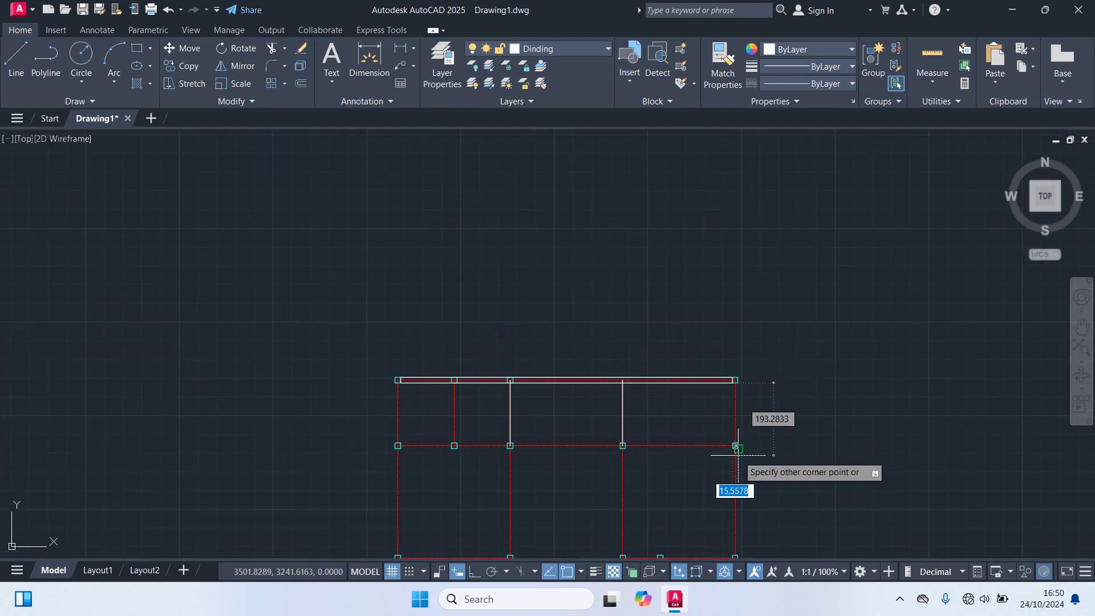
pyautogui.scroll(-3, 735, 450)
pyautogui.scroll(6, 690, 274)
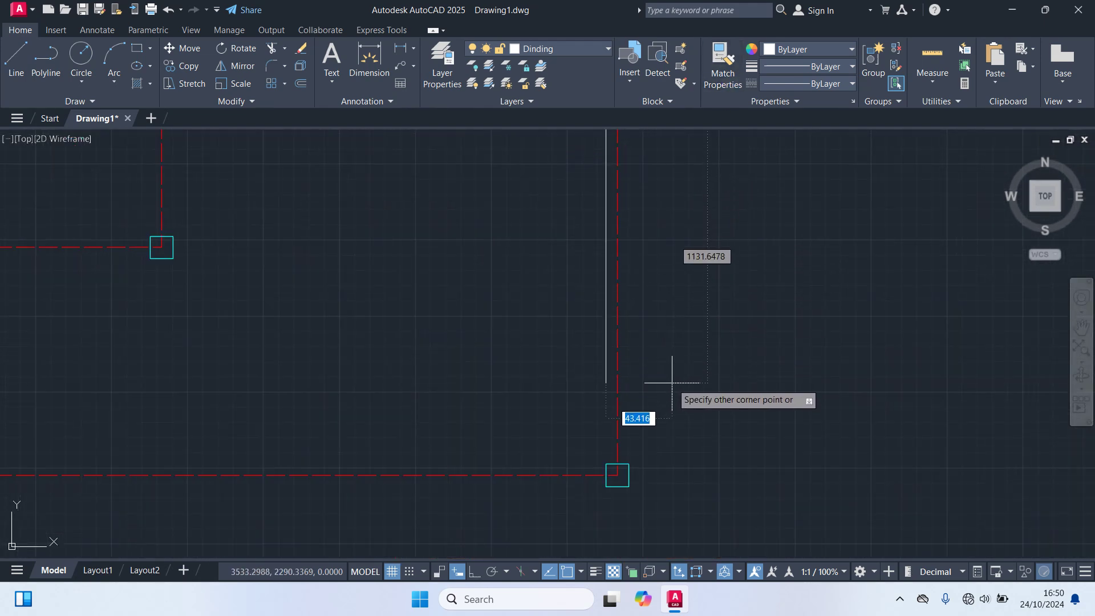
pyautogui.click(630, 467)
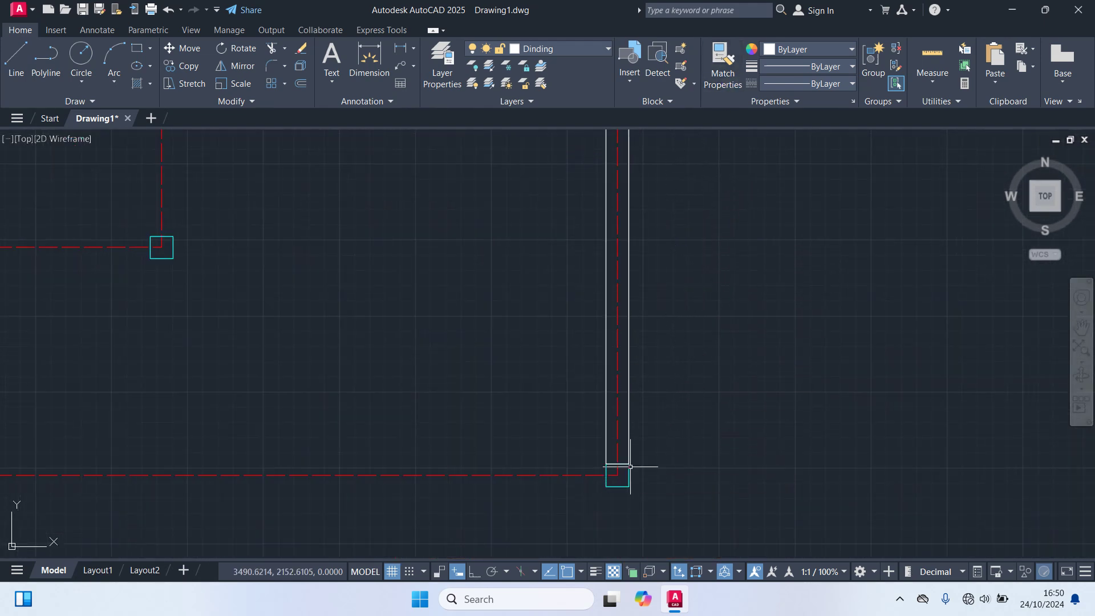
pyautogui.scroll(-5, 770, 417)
# Begin a bottom wall rectangle by setting its first corner
pyautogui.press('Return')
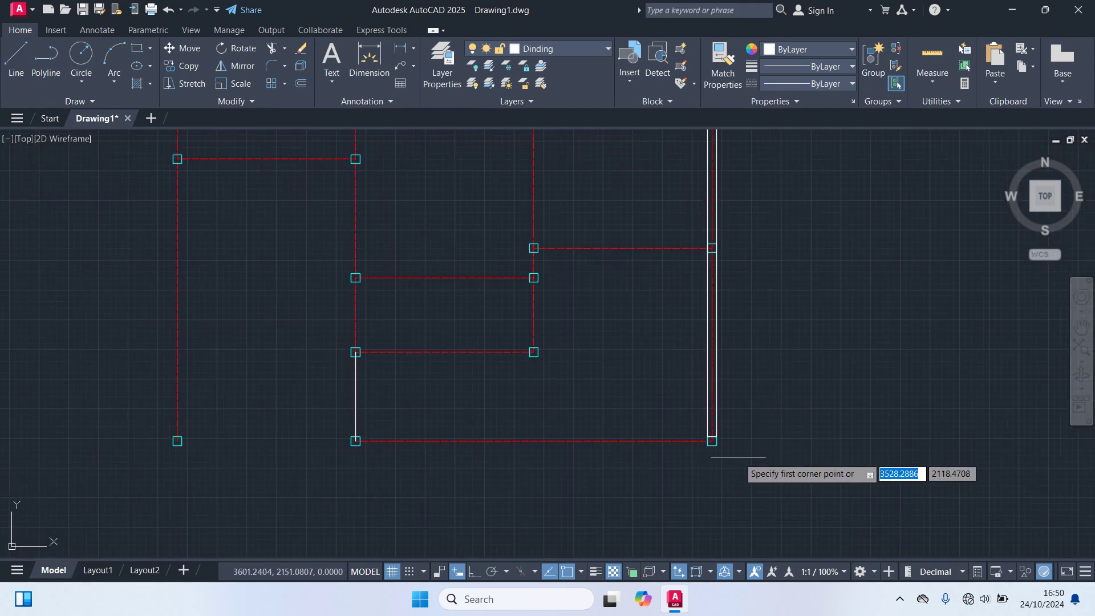
pyautogui.scroll(5, 735, 456)
pyautogui.click(734, 416)
pyautogui.scroll(-3, 519, 421)
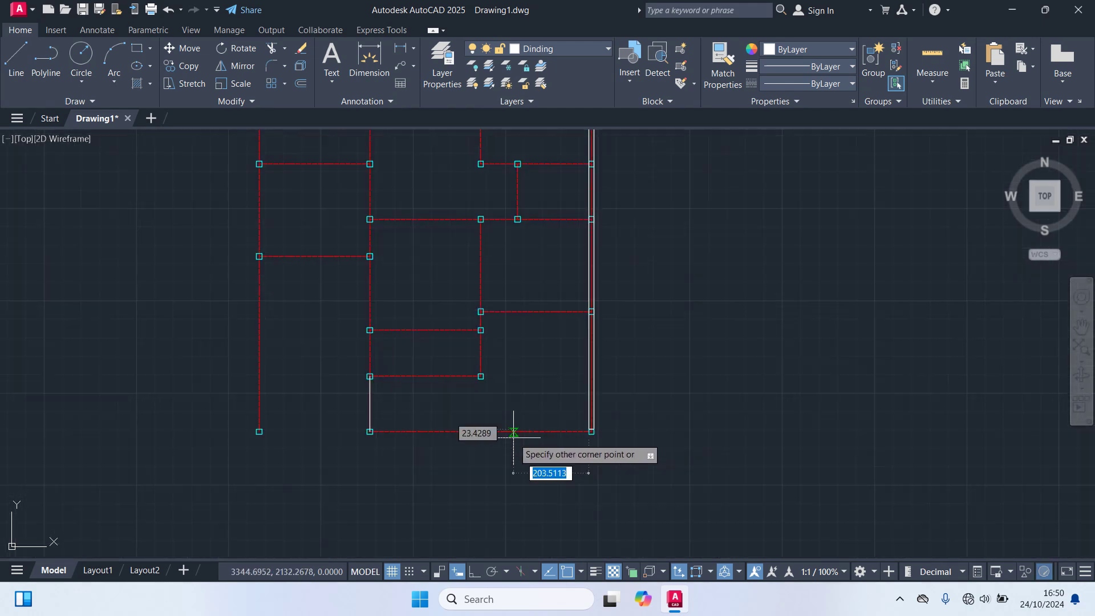
pyautogui.scroll(5, 799, 376)
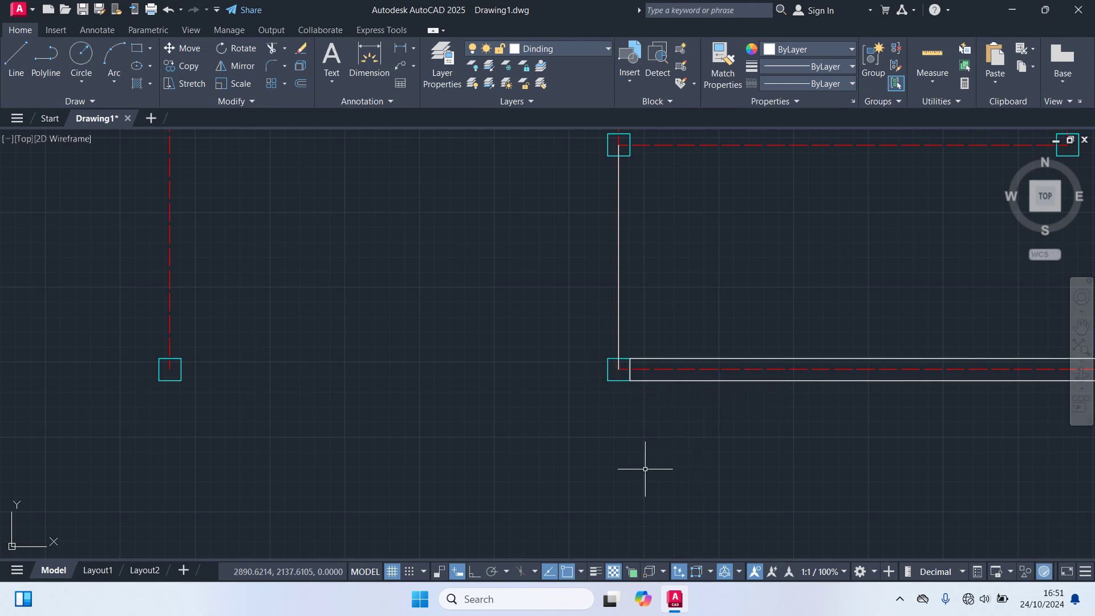
# Draw a wall line along the bottom axis from the middle column's corner left to the next column
pyautogui.write('l')
pyautogui.press('Return')
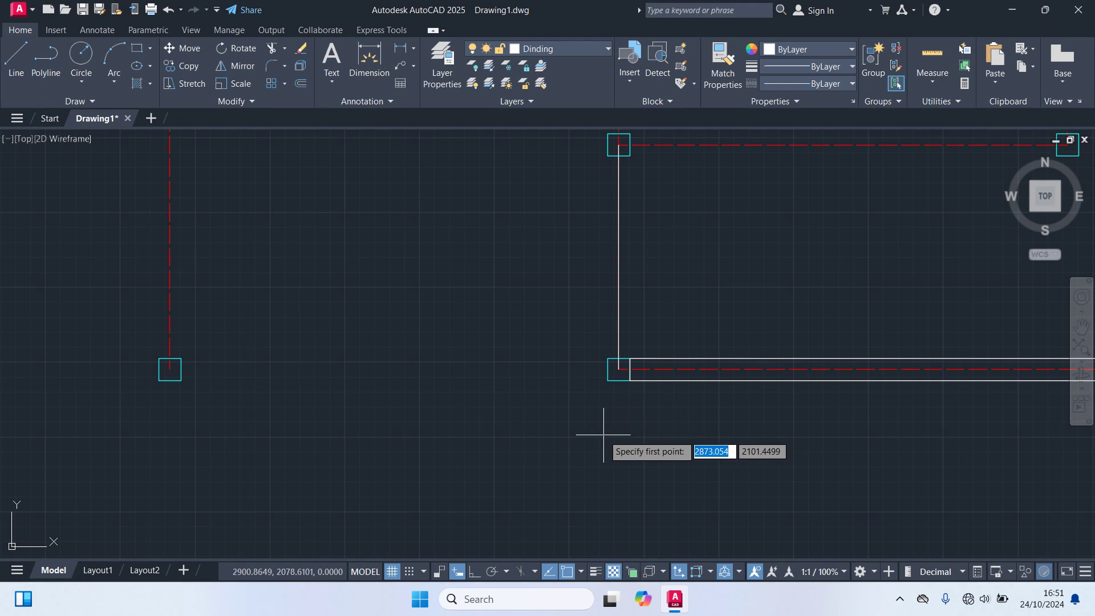
pyautogui.scroll(-2, 617, 426)
pyautogui.scroll(2, 618, 393)
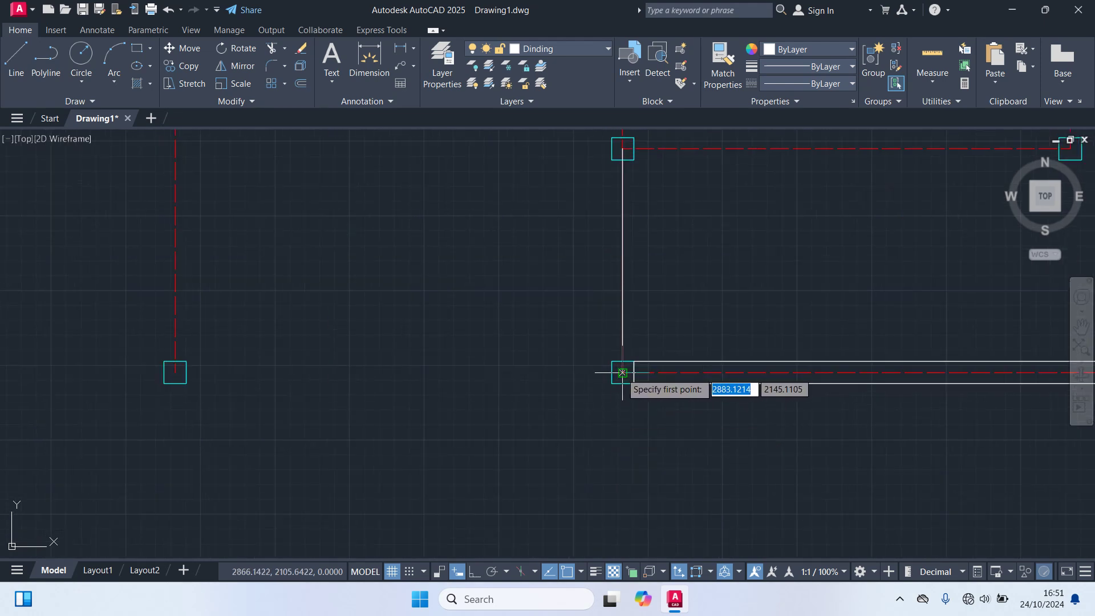
pyautogui.click(611, 372)
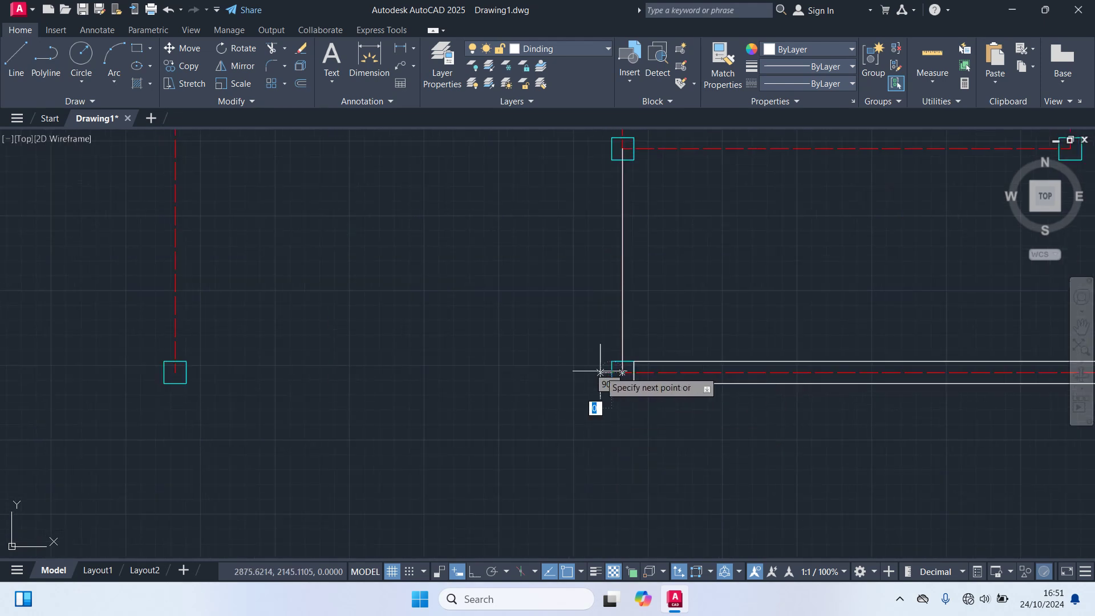
pyautogui.click(174, 372)
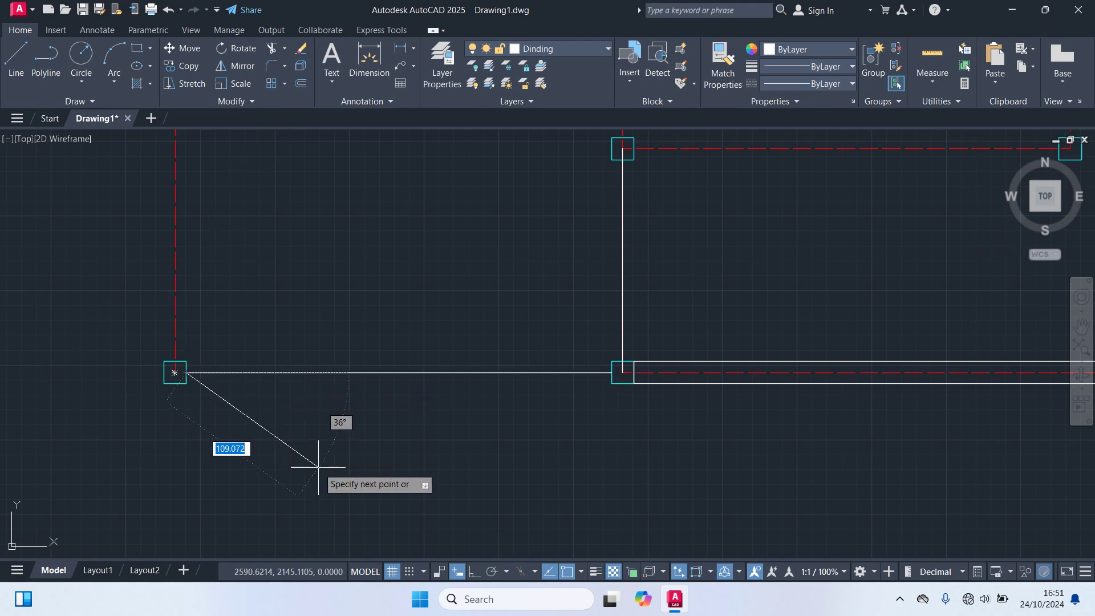
pyautogui.press('Escape')
pyautogui.scroll(-2, 401, 447)
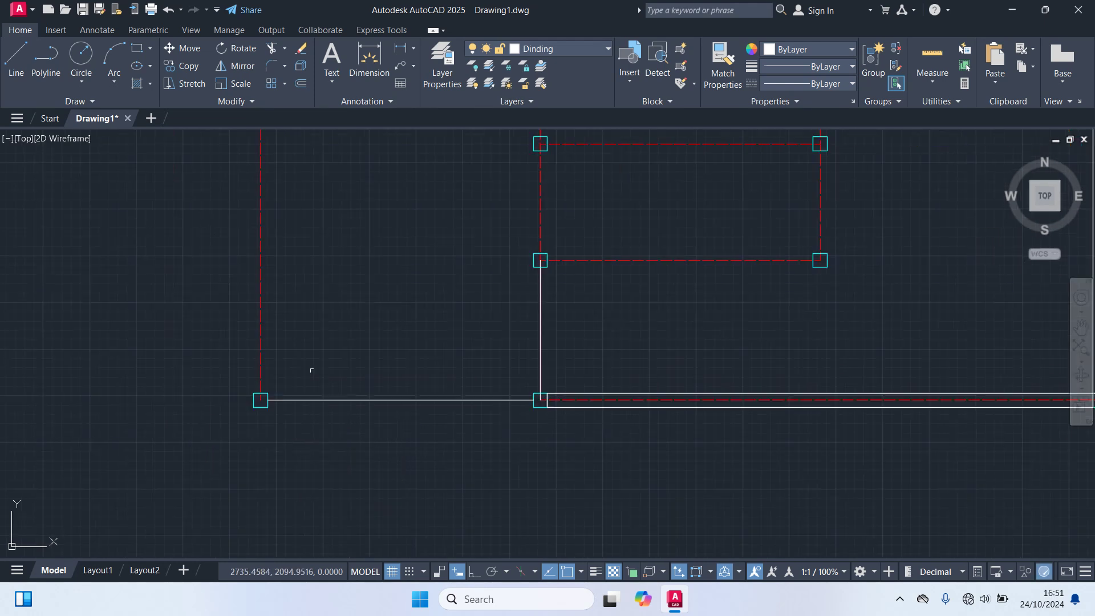
pyautogui.moveTo(284, 340); pyautogui.dragTo(467, 375, button='middle')
# With RECTANG, draw the long left wall up to the top column and the top wall between columns
pyautogui.write('rec')
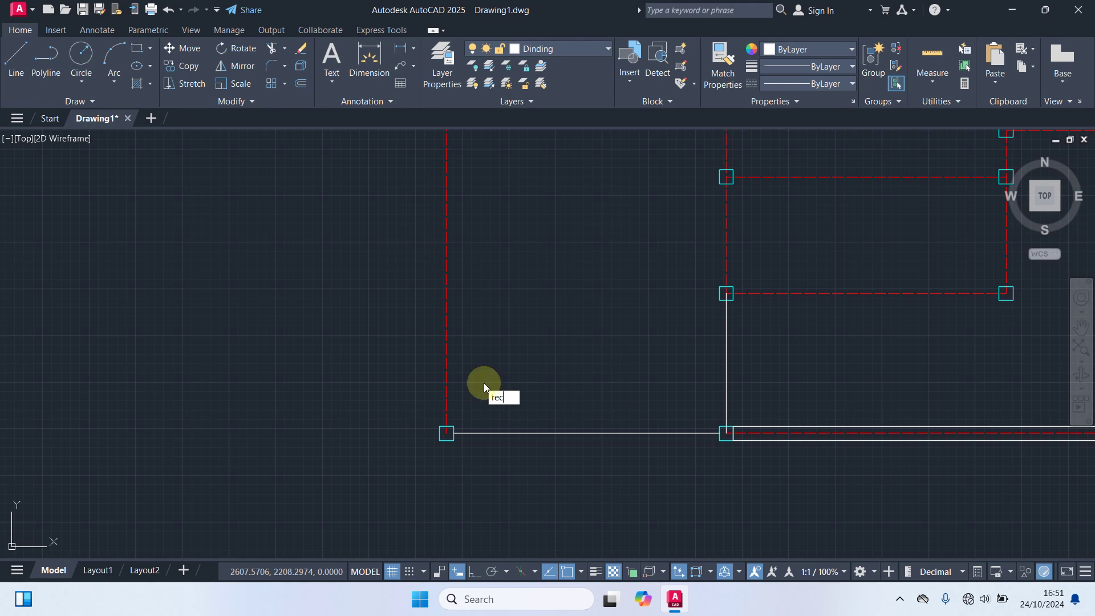
pyautogui.press('Return')
pyautogui.scroll(3, 435, 436)
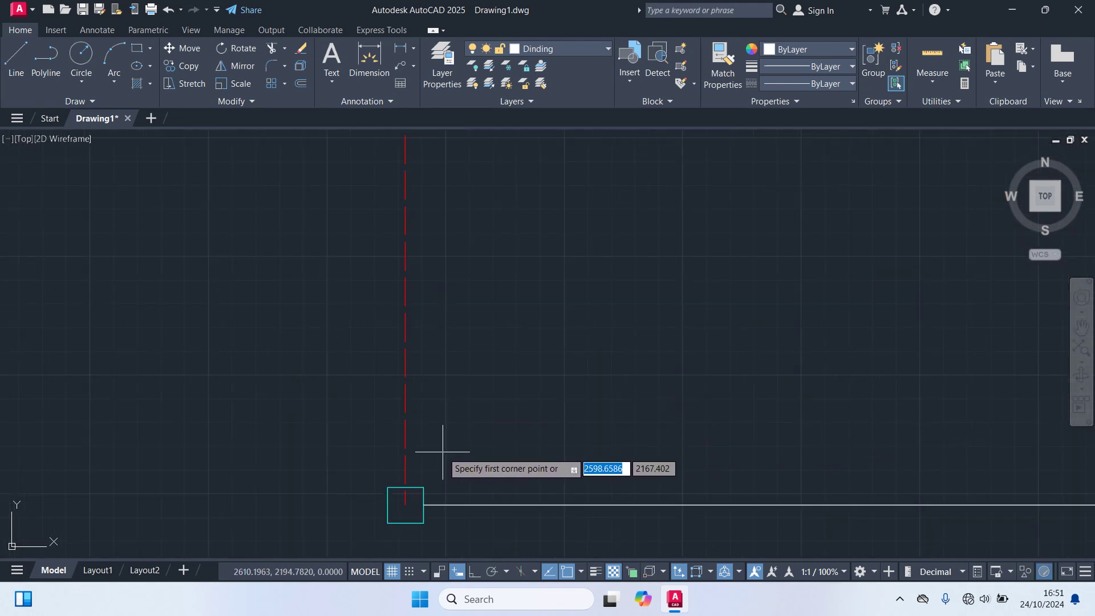
pyautogui.click(404, 505)
pyautogui.scroll(-2, 434, 245)
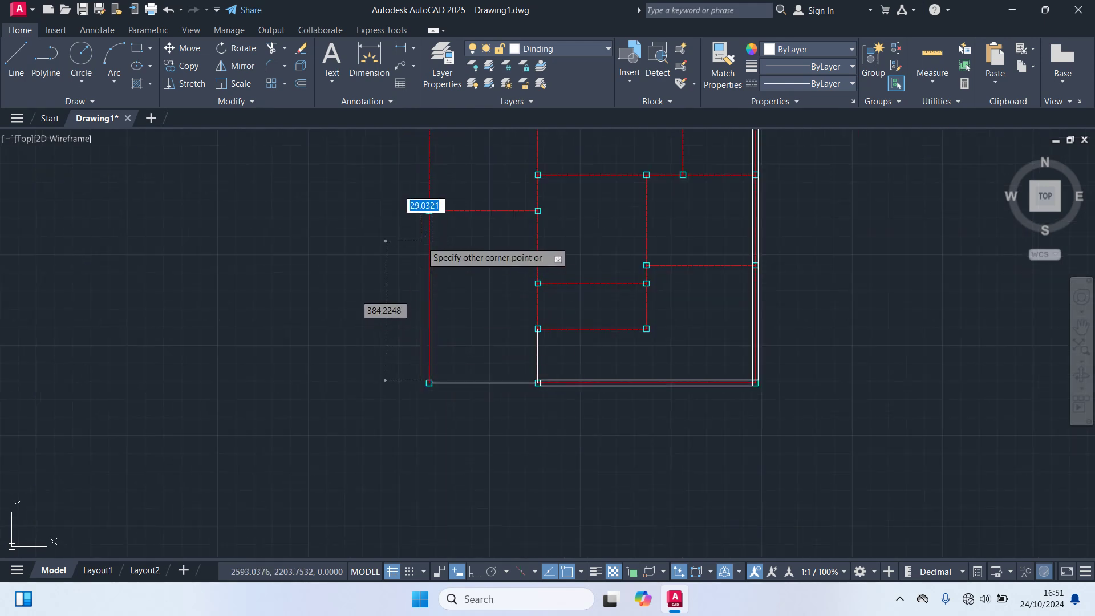
pyautogui.moveTo(432, 235); pyautogui.dragTo(476, 508, button='middle')
pyautogui.scroll(3, 485, 249)
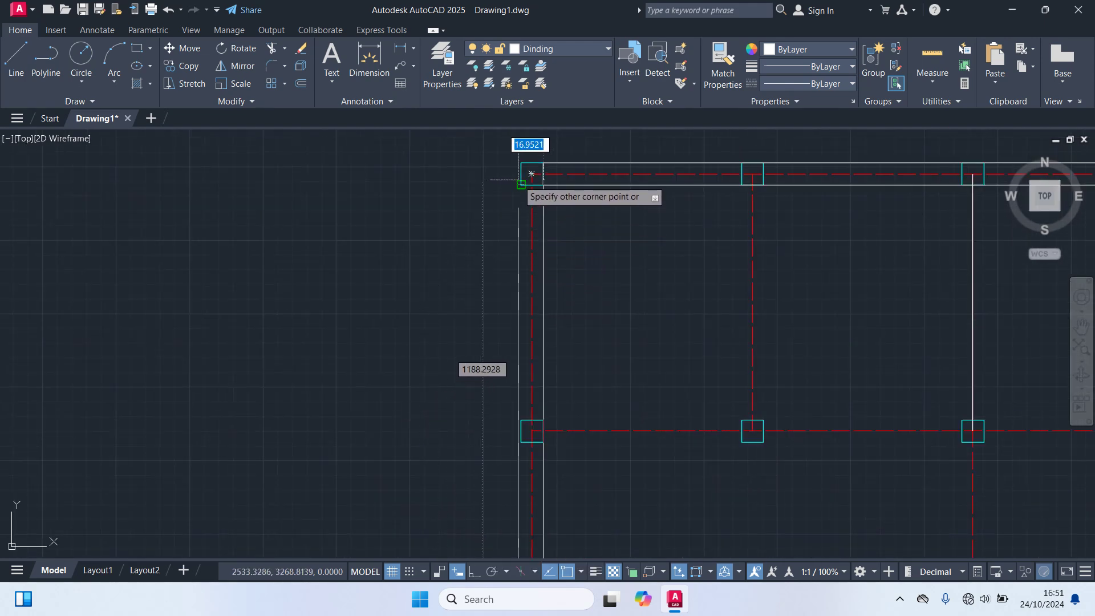
pyautogui.click(532, 173)
pyautogui.scroll(-2, 440, 236)
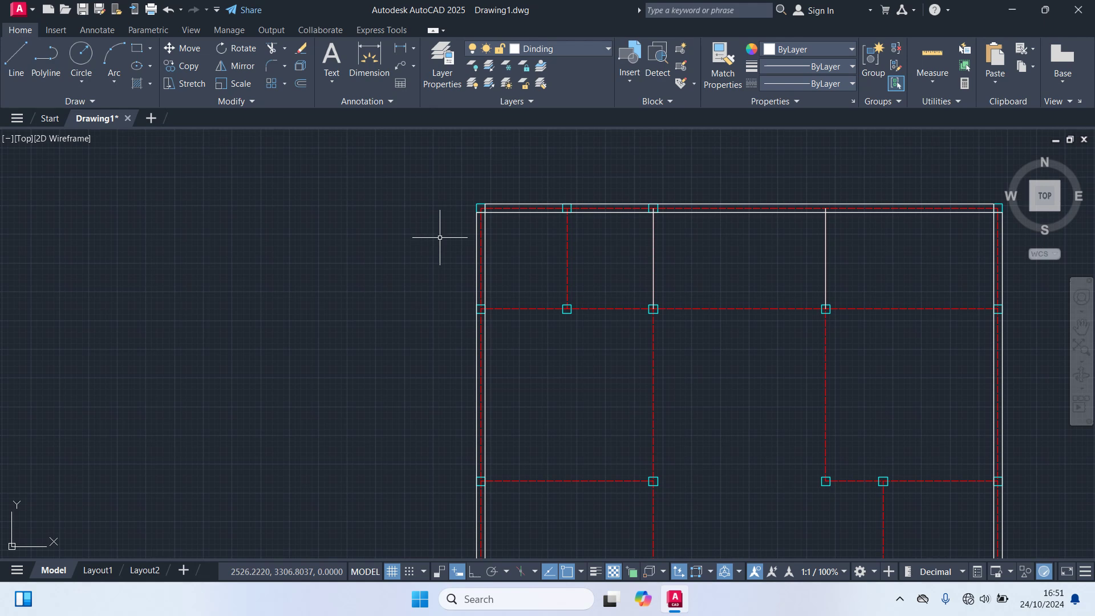
pyautogui.press('space')
pyautogui.scroll(4, 436, 260)
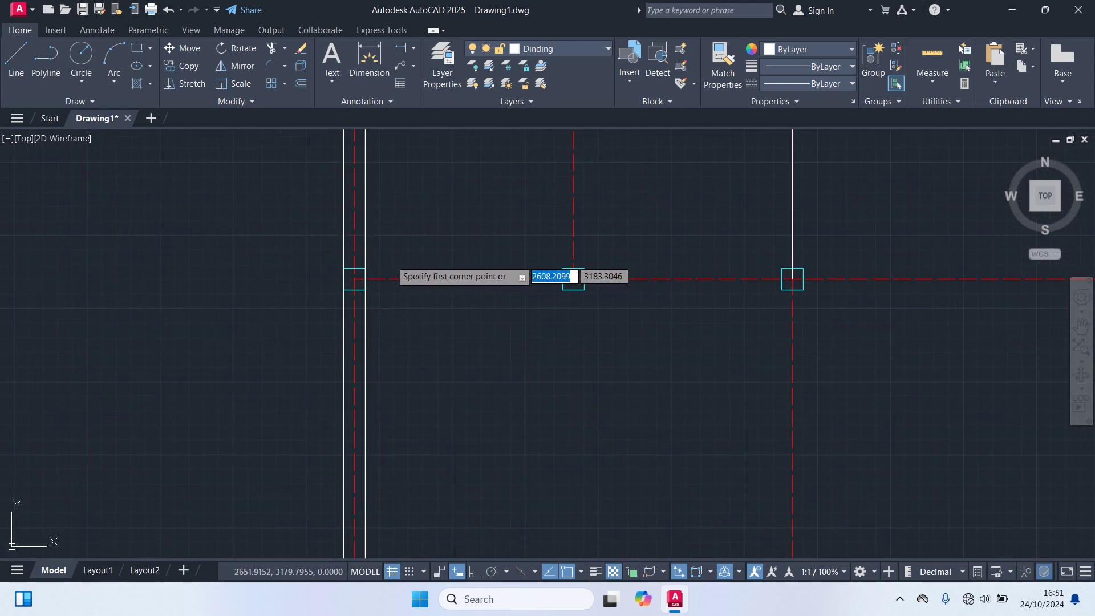
pyautogui.click(354, 279)
pyautogui.scroll(-2, 631, 326)
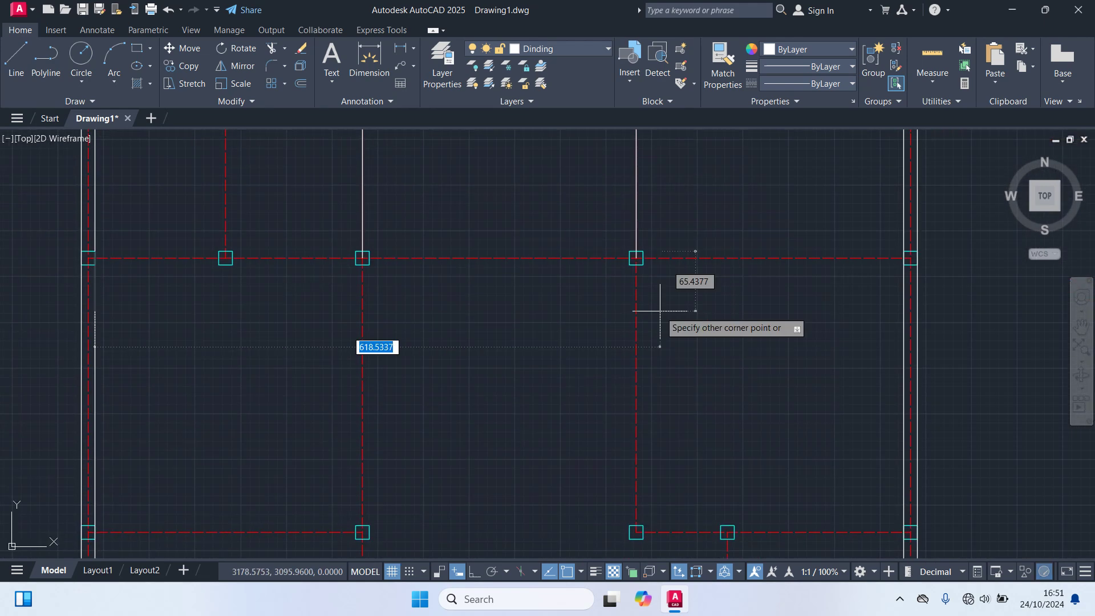
pyautogui.scroll(3, 904, 267)
pyautogui.click(853, 233)
pyautogui.scroll(-4, 782, 306)
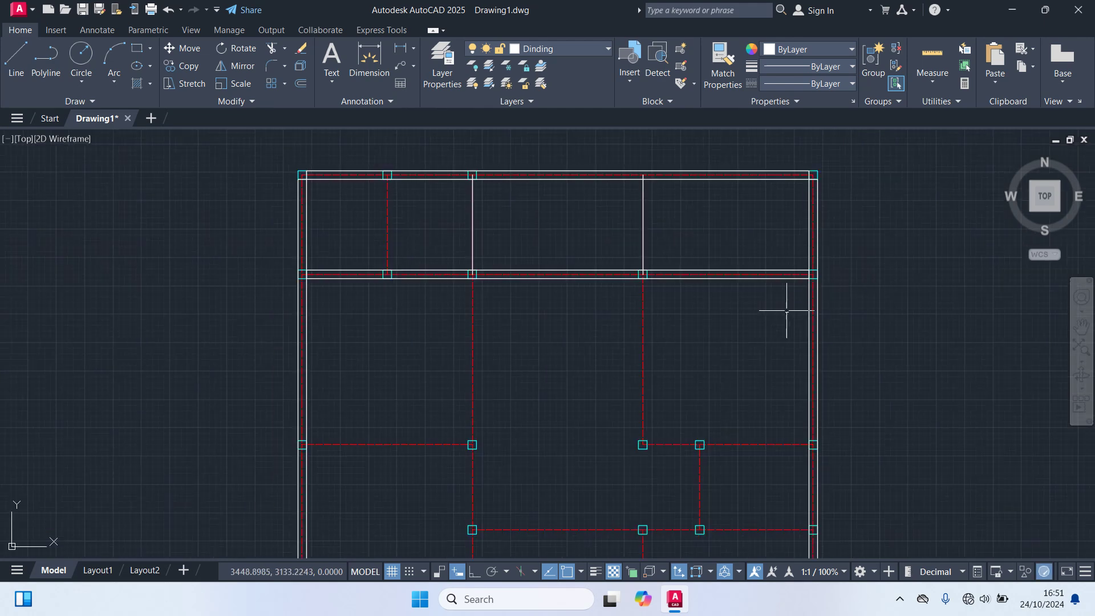
pyautogui.moveTo(779, 341); pyautogui.dragTo(836, 337, button='middle')
# Add a short vertical wall down the top column and an interior vertical wall down to a lower column
pyautogui.press('space')
pyautogui.scroll(3, 581, 239)
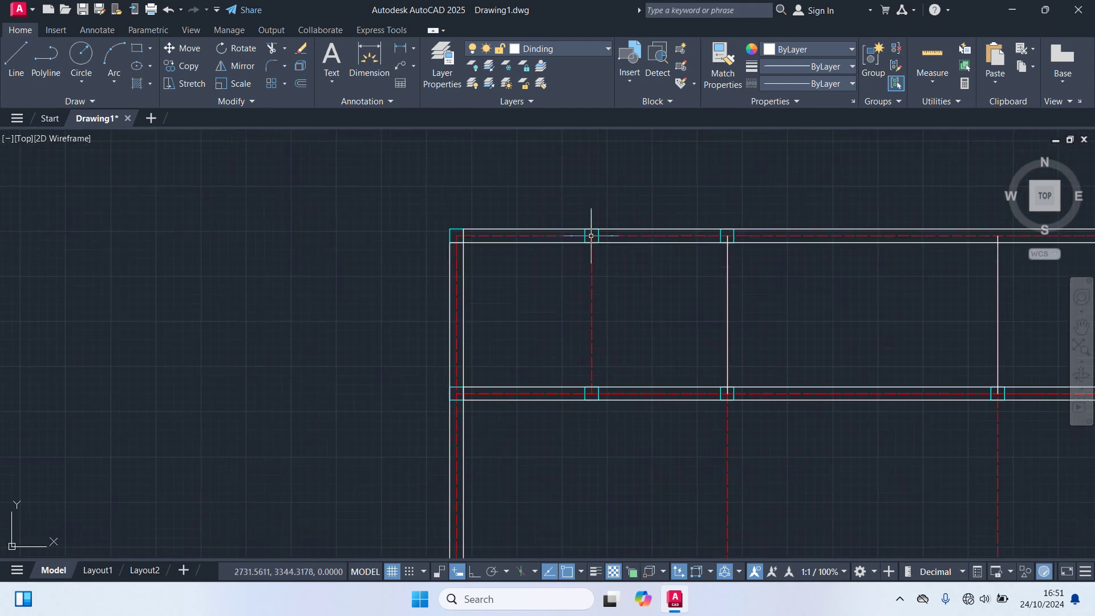
pyautogui.click(580, 246)
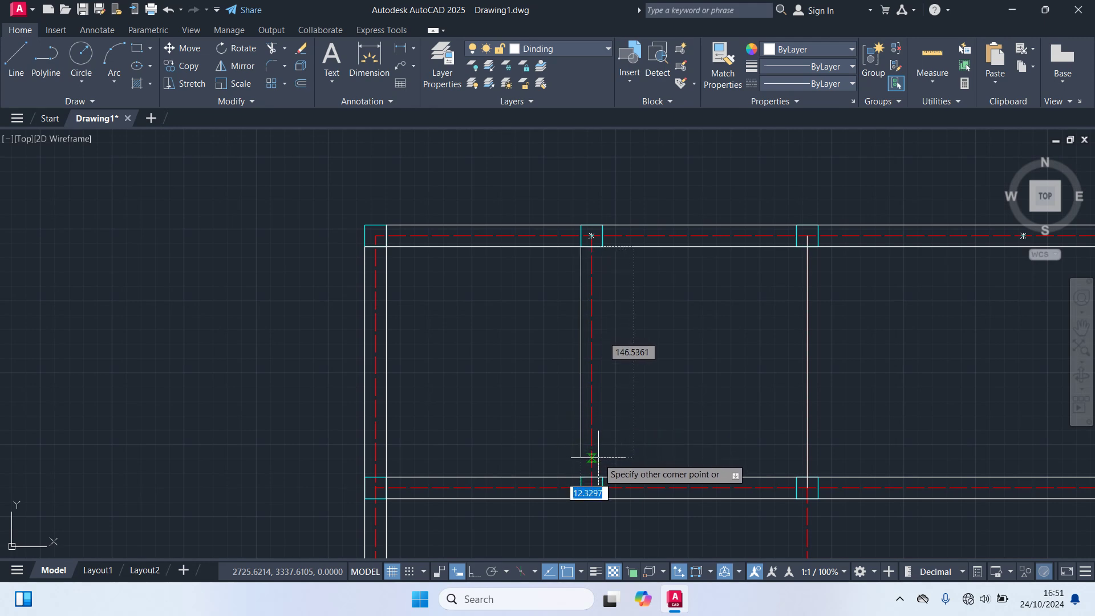
pyautogui.click(602, 476)
pyautogui.scroll(-4, 675, 420)
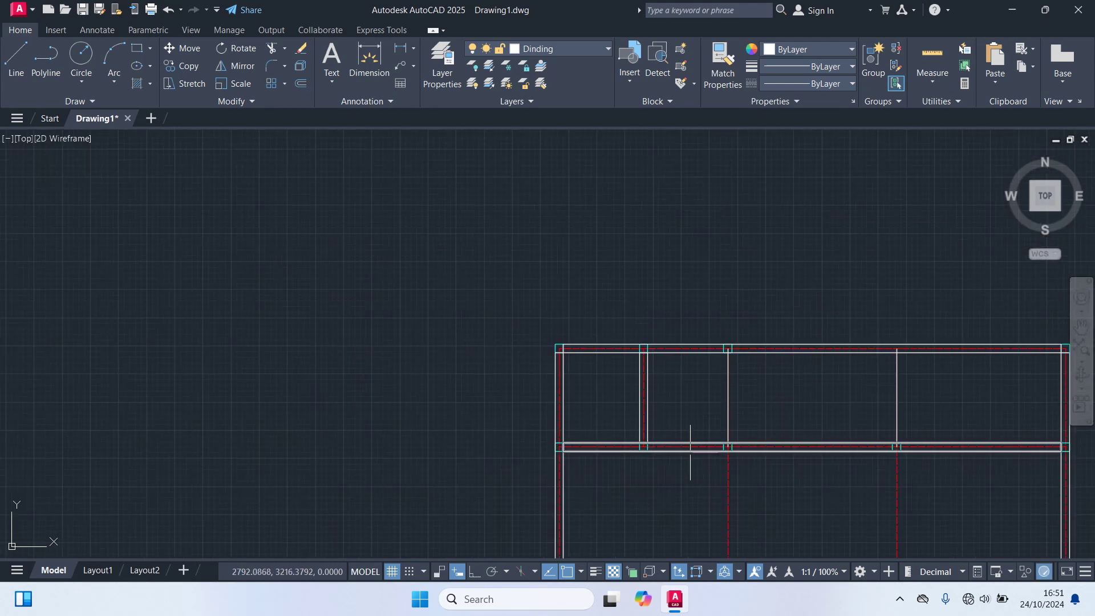
pyautogui.moveTo(692, 446); pyautogui.dragTo(624, 249, button='middle')
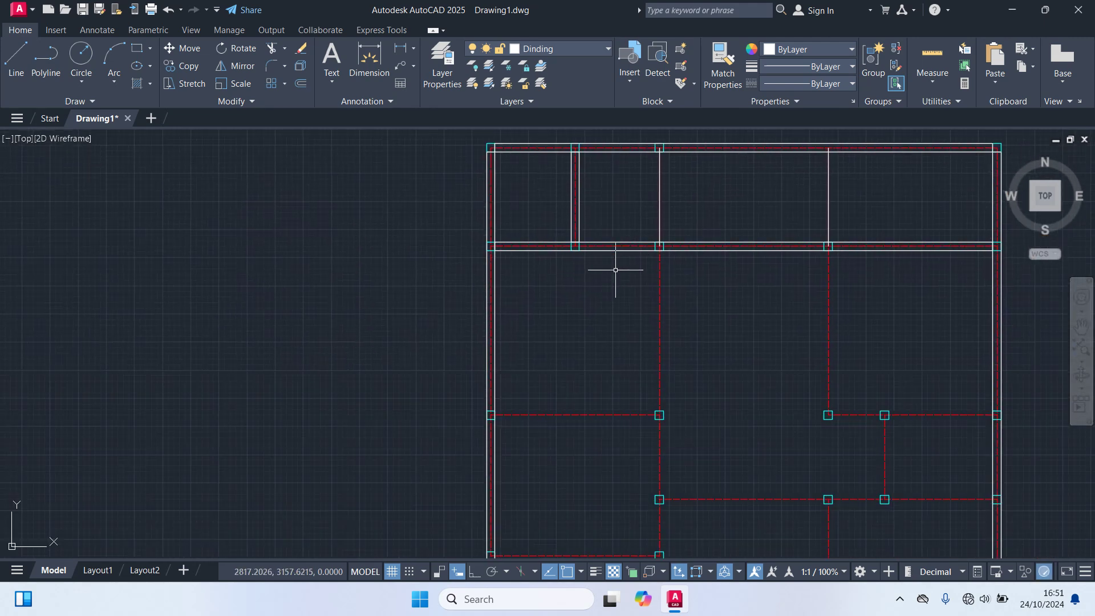
pyautogui.moveTo(606, 310); pyautogui.dragTo(585, 208, button='middle')
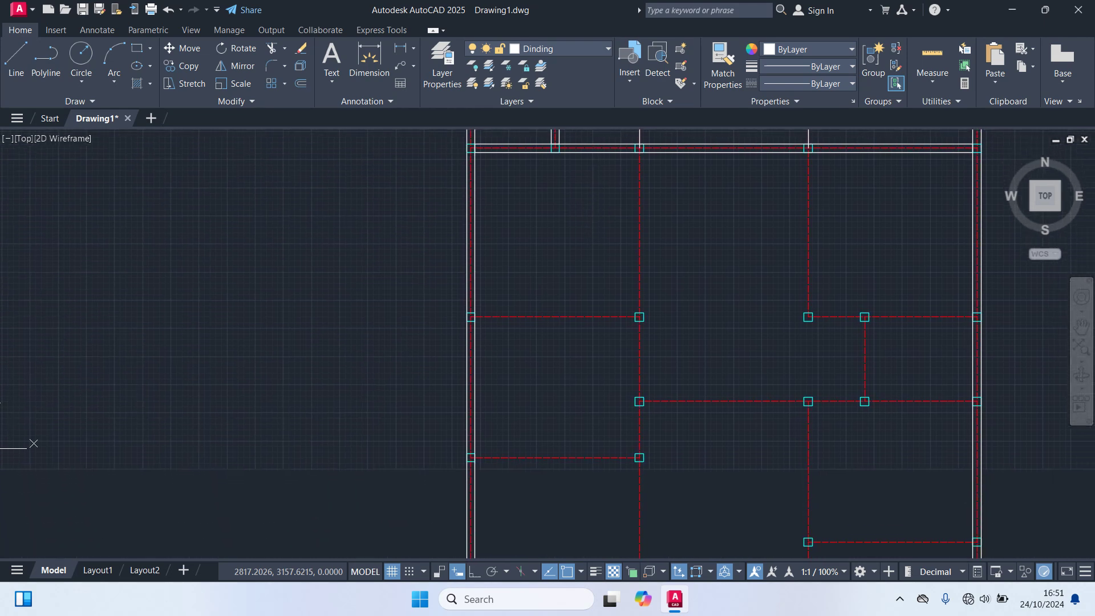
pyautogui.press('space')
pyautogui.scroll(4, 610, 165)
pyautogui.moveTo(611, 166); pyautogui.dragTo(611, 311, button='middle')
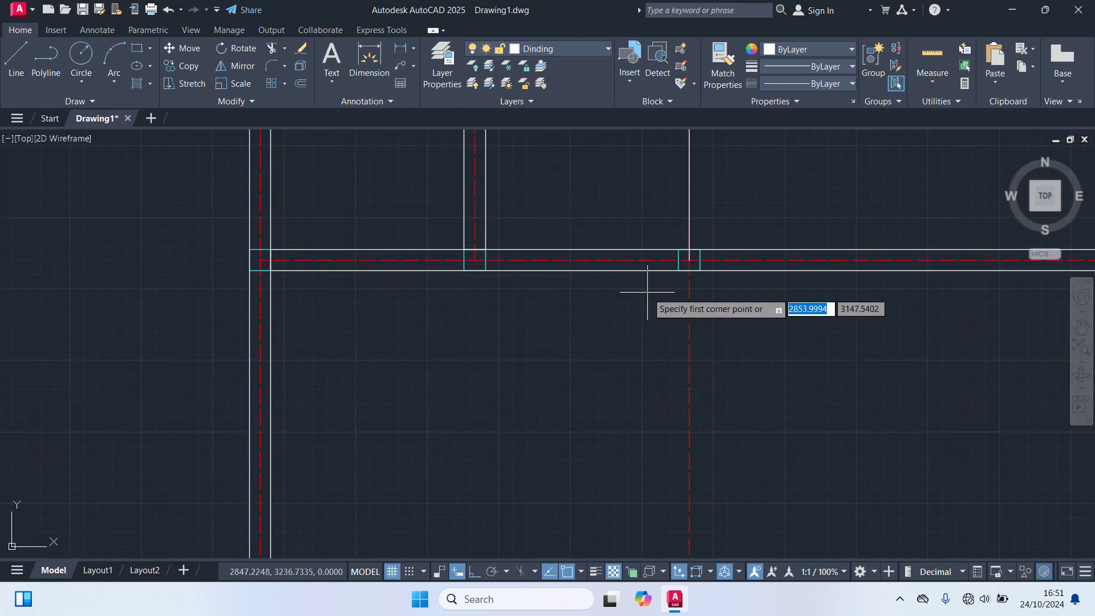
pyautogui.click(678, 270)
pyautogui.scroll(-4, 697, 371)
pyautogui.moveTo(714, 406); pyautogui.dragTo(692, 215, button='middle')
pyautogui.scroll(2, 710, 422)
pyautogui.scroll(2, 710, 422)
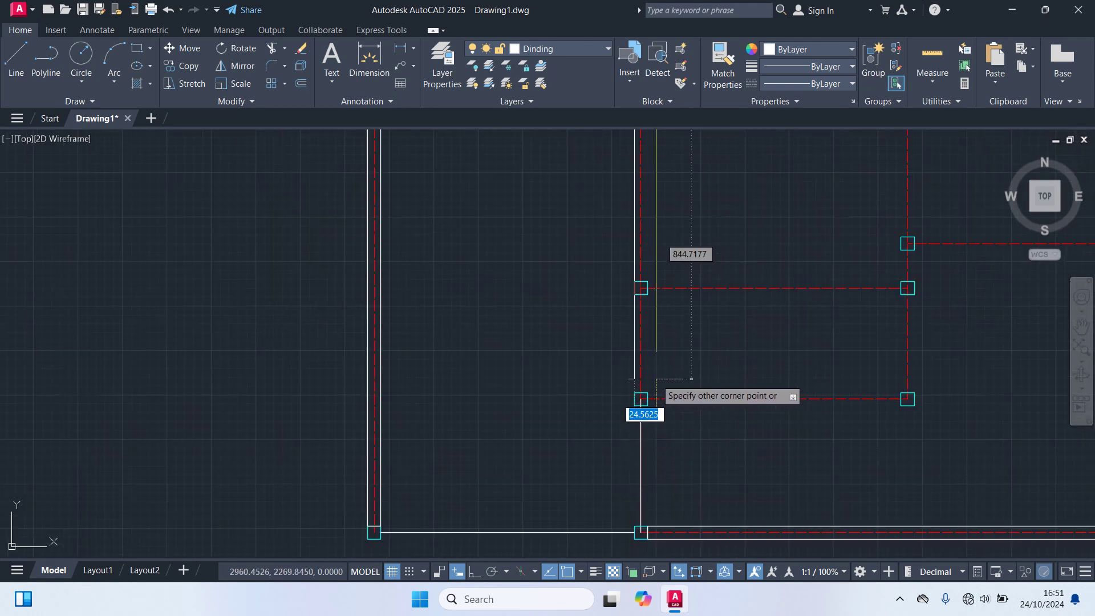
pyautogui.click(639, 399)
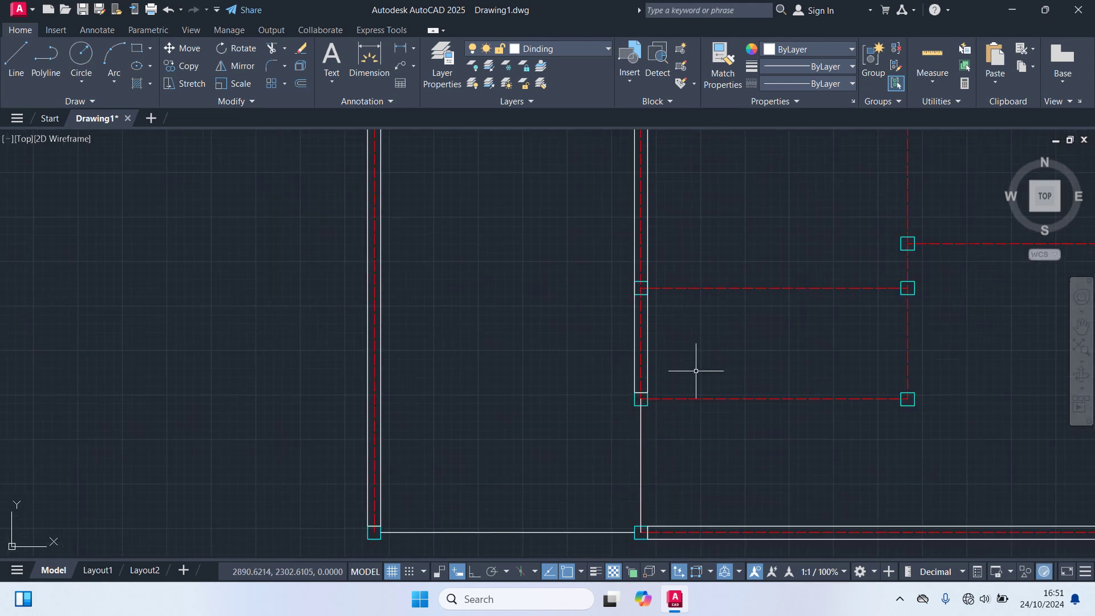
pyautogui.moveTo(696, 366); pyautogui.dragTo(610, 357, button='middle')
pyautogui.scroll(4, 596, 372)
# Draw a long horizontal wall rectangle, then a narrow vertical wall from its end
pyautogui.press('Return')
pyautogui.click(498, 395)
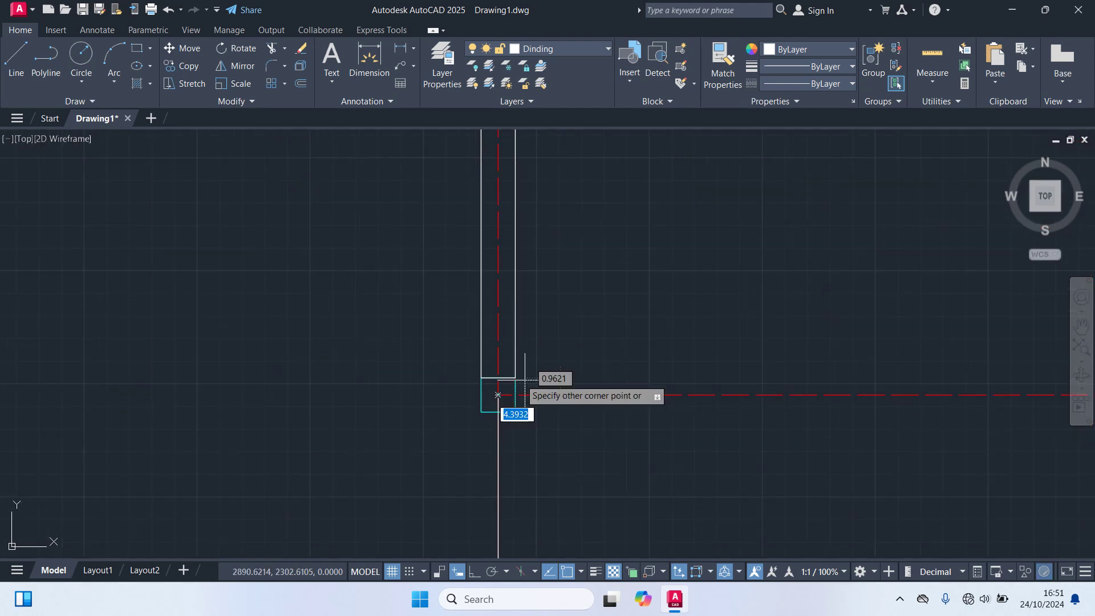
pyautogui.scroll(-5, 501, 394)
pyautogui.scroll(5, 628, 399)
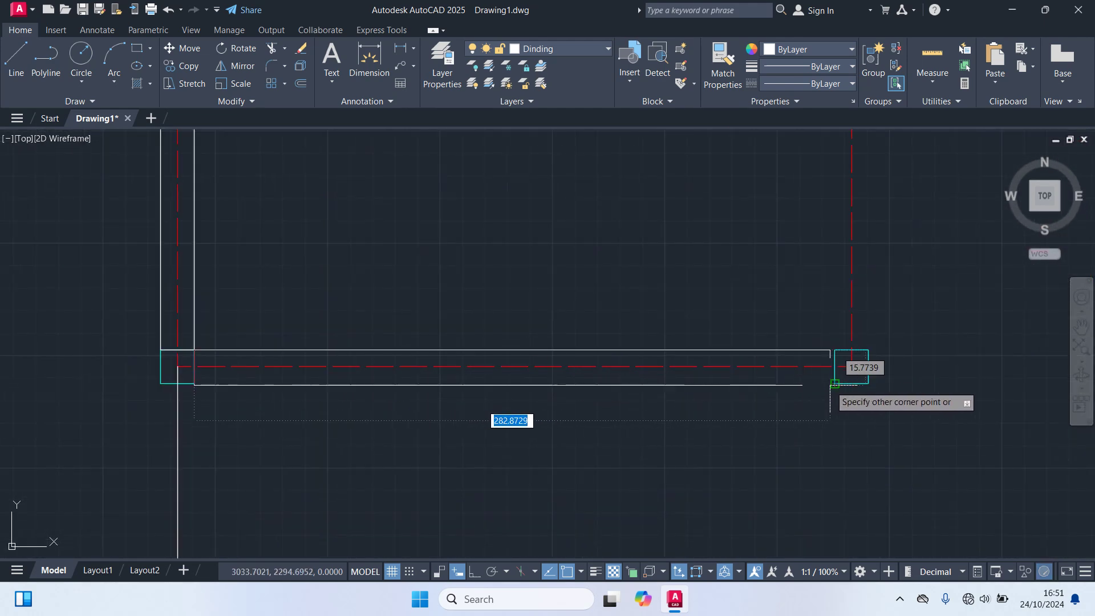
pyautogui.click(867, 384)
pyautogui.scroll(-4, 802, 447)
pyautogui.scroll(4, 834, 411)
pyautogui.press('Return')
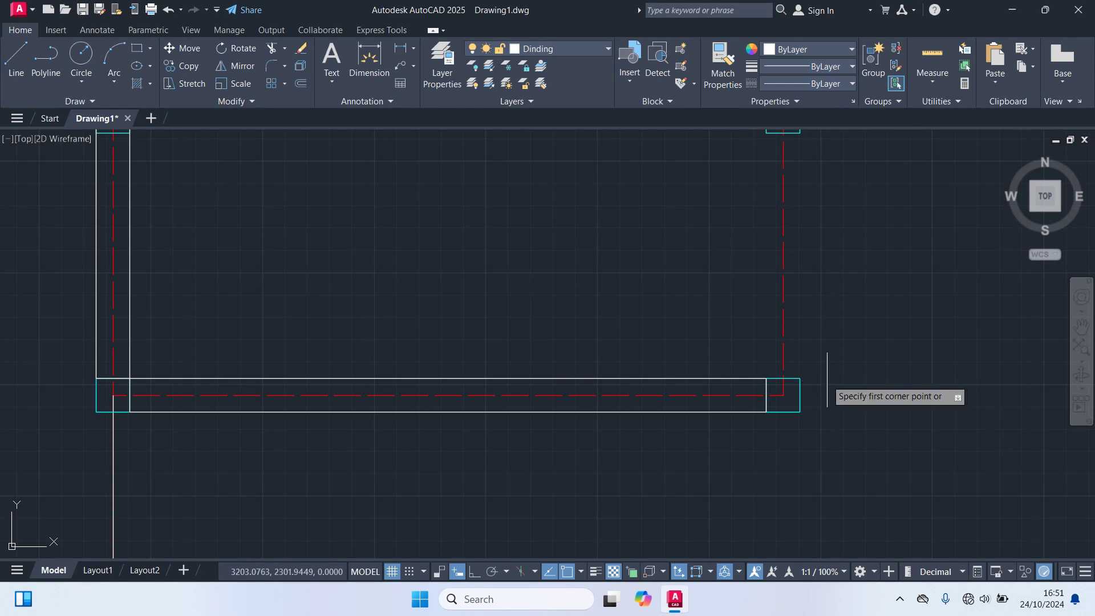
pyautogui.click(801, 380)
pyautogui.scroll(-6, 727, 308)
pyautogui.scroll(6, 713, 296)
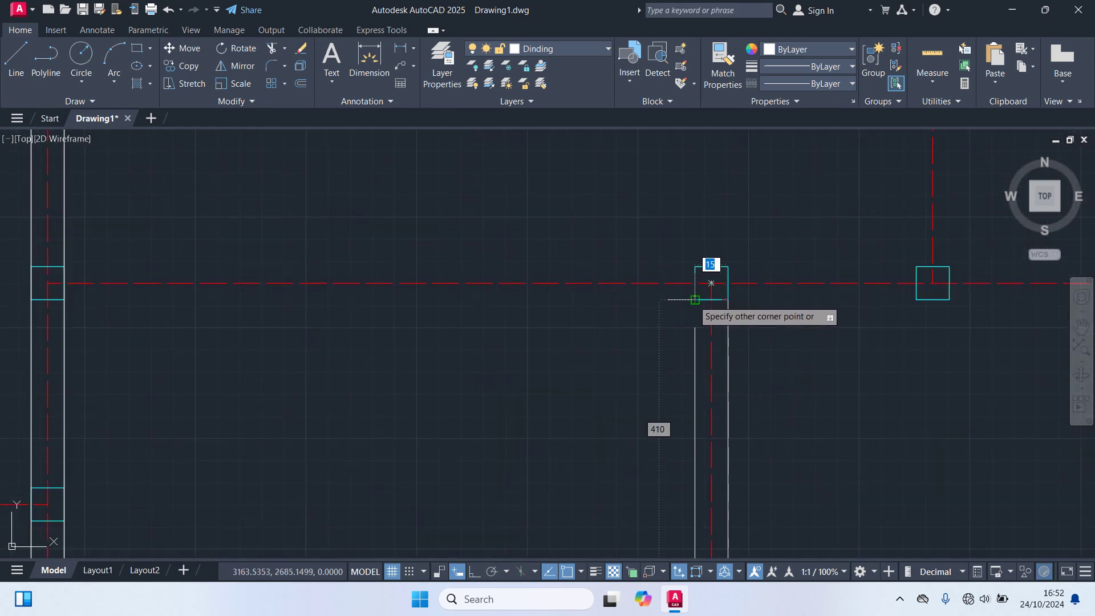
pyautogui.click(689, 308)
pyautogui.scroll(-7, 627, 336)
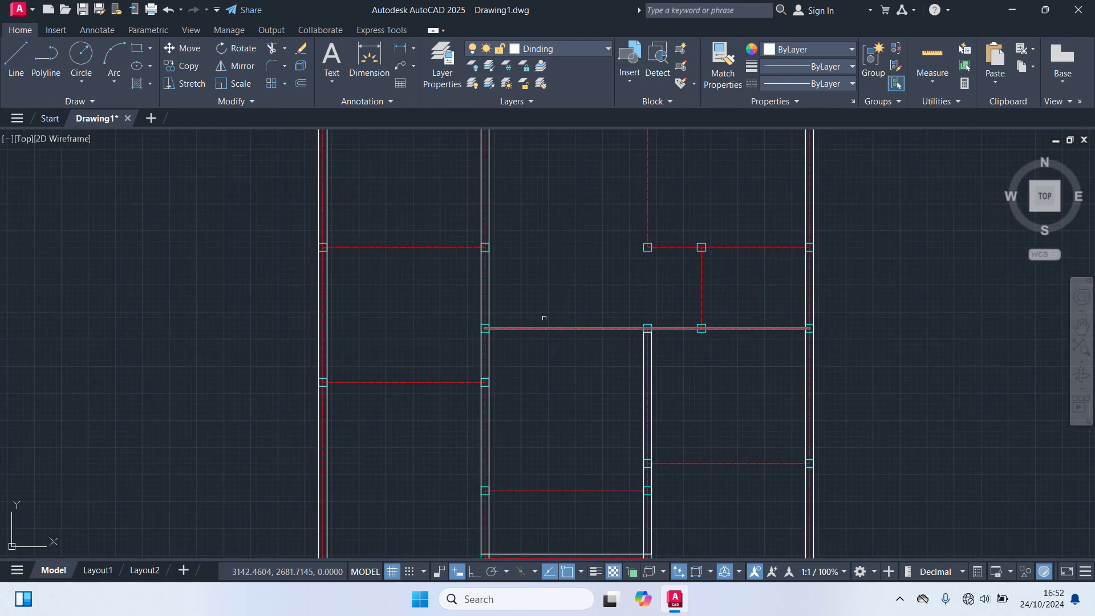
# Add a horizontal wall out to the right column and a vertical wall up to the top column
pyautogui.press('Return')
pyautogui.scroll(6, 489, 315)
pyautogui.click(448, 332)
pyautogui.scroll(-5, 459, 343)
pyautogui.moveTo(570, 342); pyautogui.dragTo(509, 360, button='middle')
pyautogui.scroll(4, 508, 360)
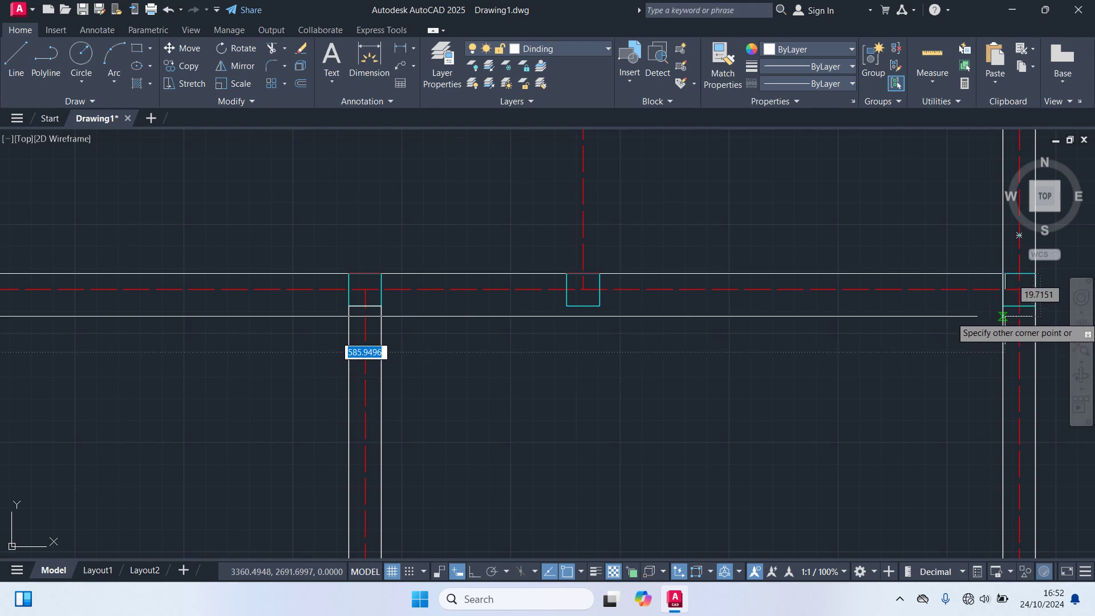
pyautogui.click(1002, 316)
pyautogui.scroll(-5, 1003, 316)
pyautogui.moveTo(844, 354); pyautogui.dragTo(801, 442, button='middle')
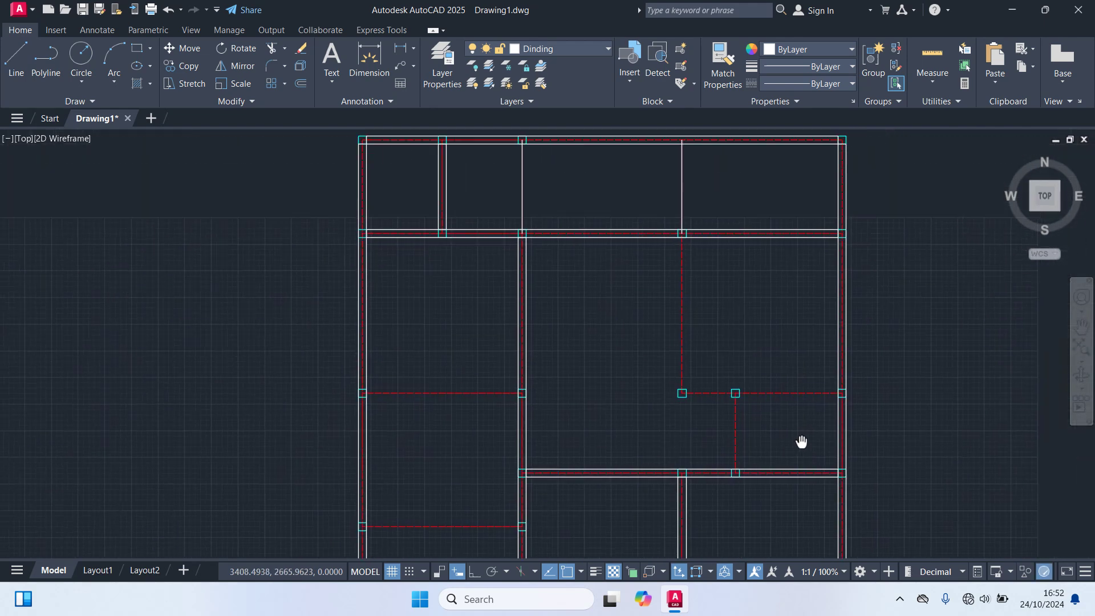
pyautogui.scroll(4, 734, 452)
pyautogui.moveTo(733, 452); pyautogui.dragTo(773, 327, button='middle')
pyautogui.press('Return')
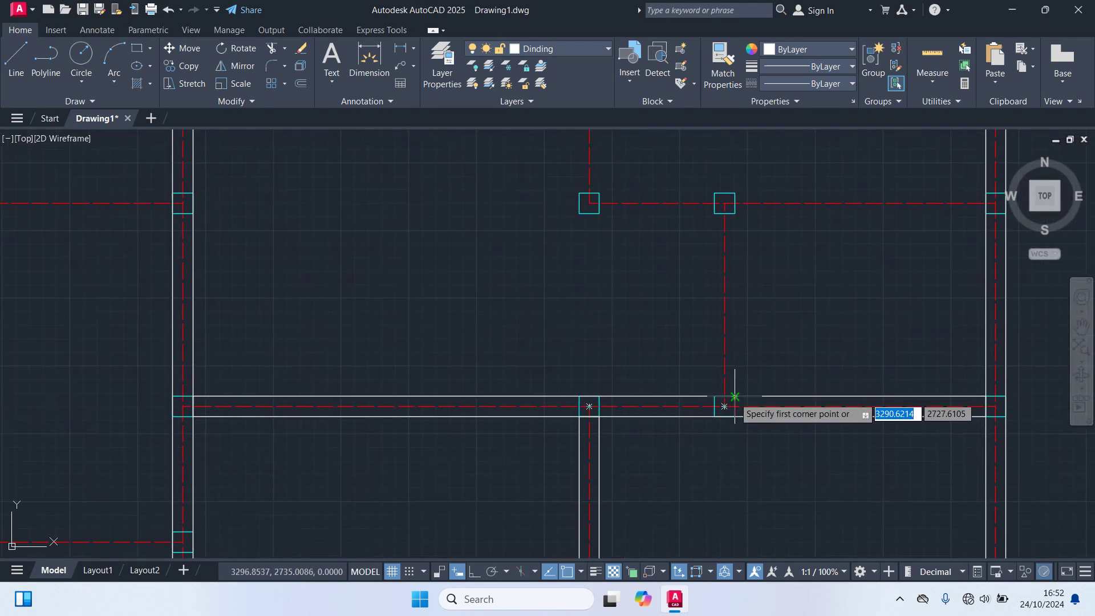
pyautogui.click(734, 396)
pyautogui.click(714, 214)
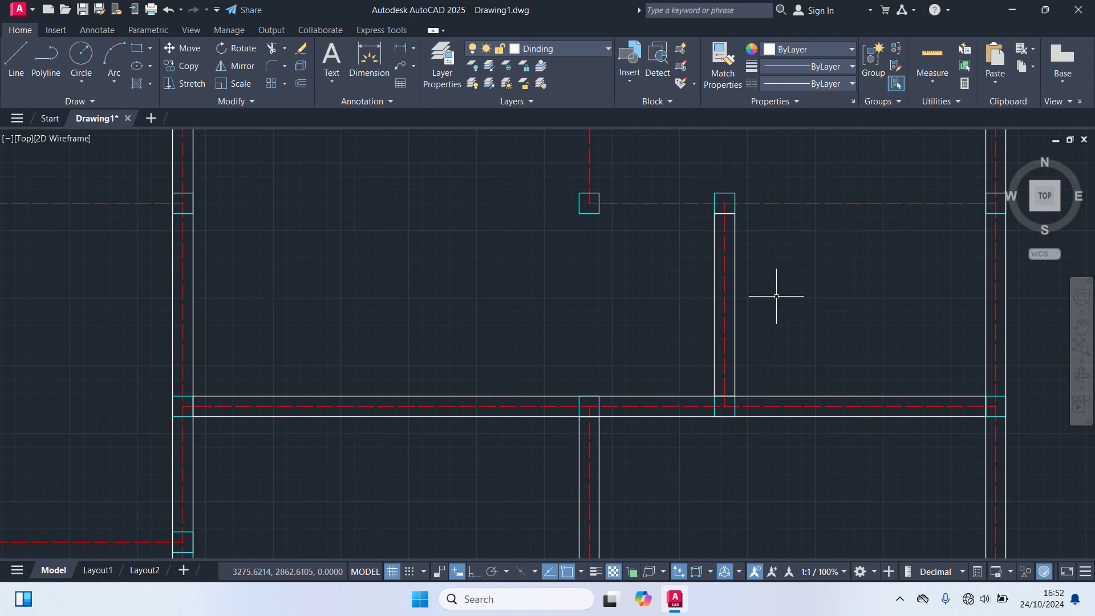
pyautogui.scroll(-4, 776, 296)
pyautogui.scroll(8, 645, 369)
pyautogui.moveTo(645, 369); pyautogui.dragTo(345, 413, button='middle')
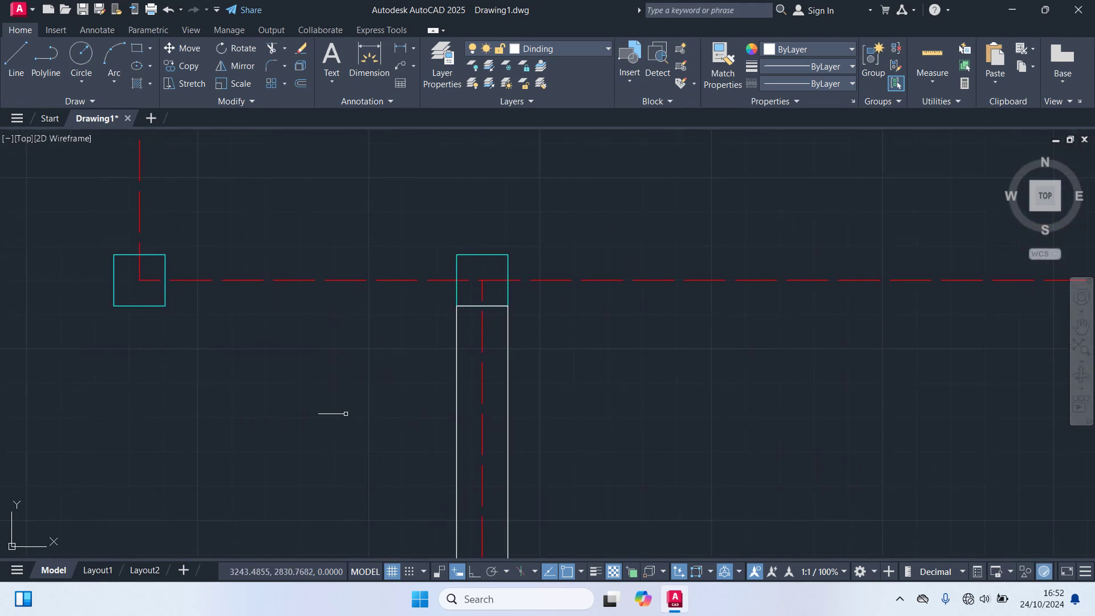
pyautogui.scroll(-4, 345, 413)
pyautogui.scroll(2, 290, 358)
# Draw the long horizontal wall from the top-left column to the right column, plus one more vertical wall
pyautogui.press('Return')
pyautogui.click(251, 367)
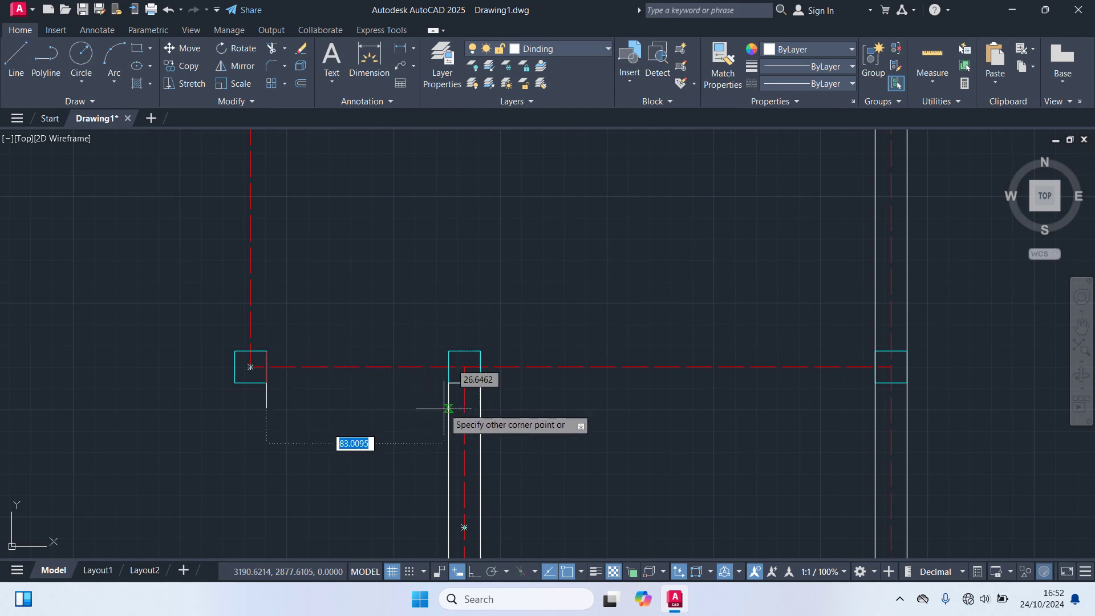
pyautogui.click(874, 383)
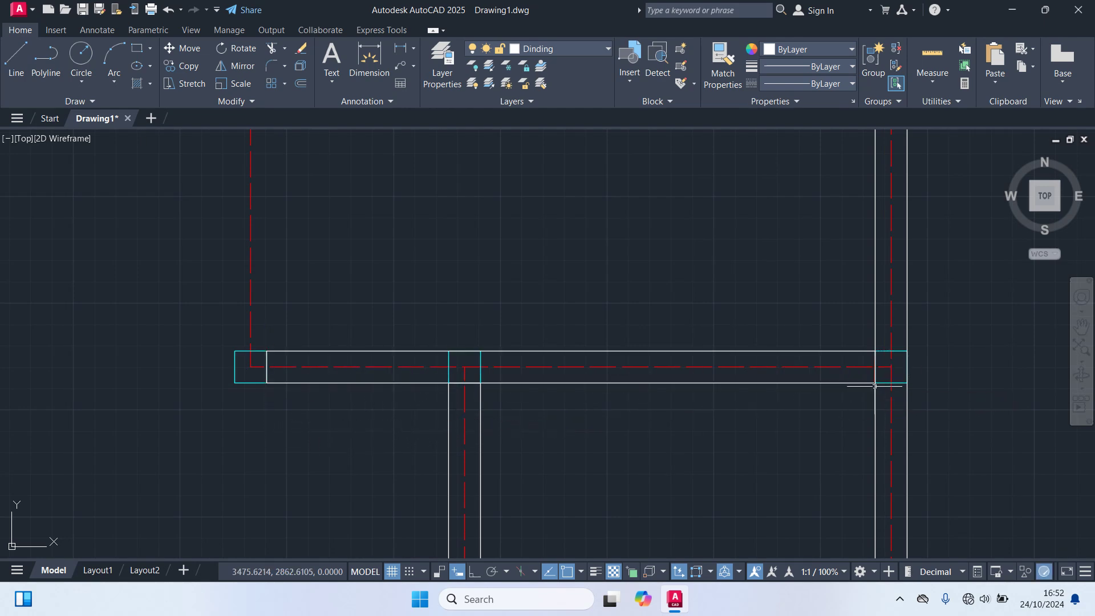
pyautogui.scroll(-5, 835, 415)
pyautogui.scroll(4, 694, 344)
pyautogui.press('Return')
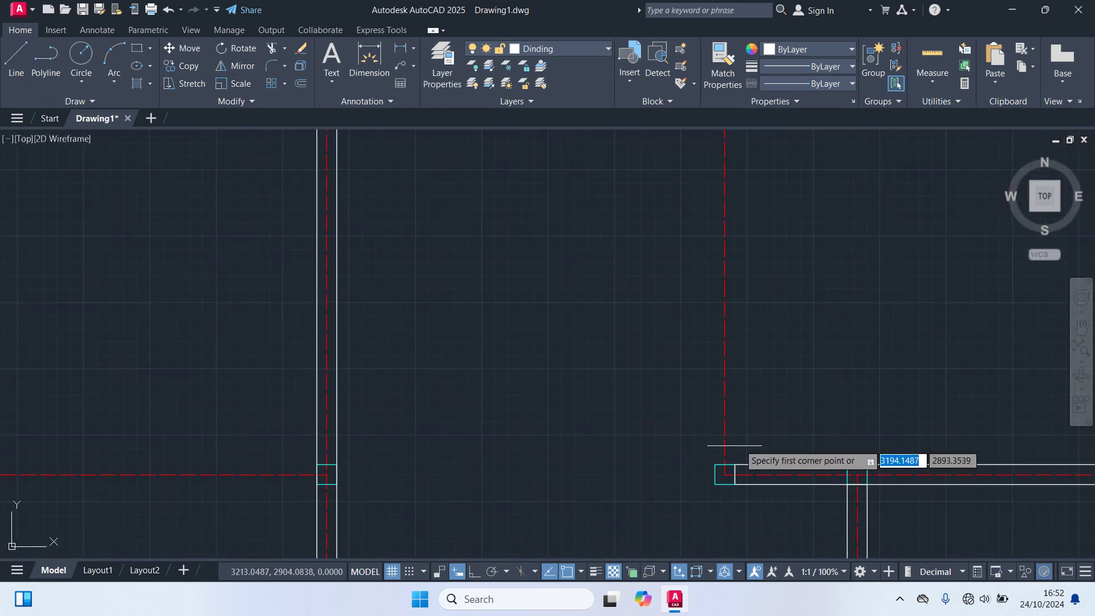
pyautogui.click(734, 466)
pyautogui.moveTo(723, 244); pyautogui.dragTo(757, 442, button='middle')
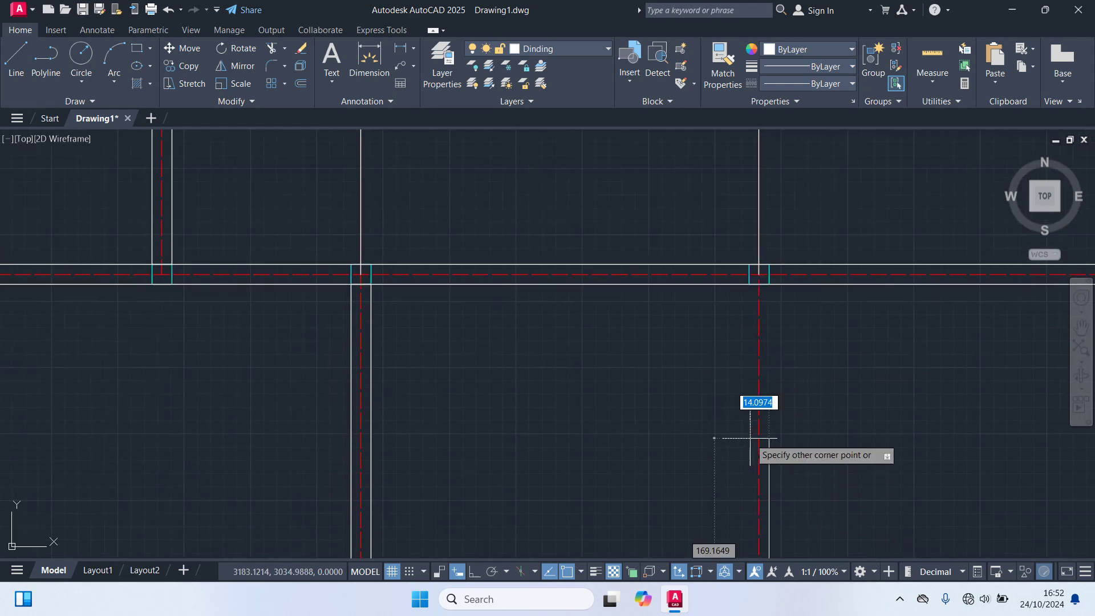
pyautogui.click(758, 274)
# Draw two lower wall rectangles, the first ending at the right outer wall
pyautogui.scroll(-6, 814, 335)
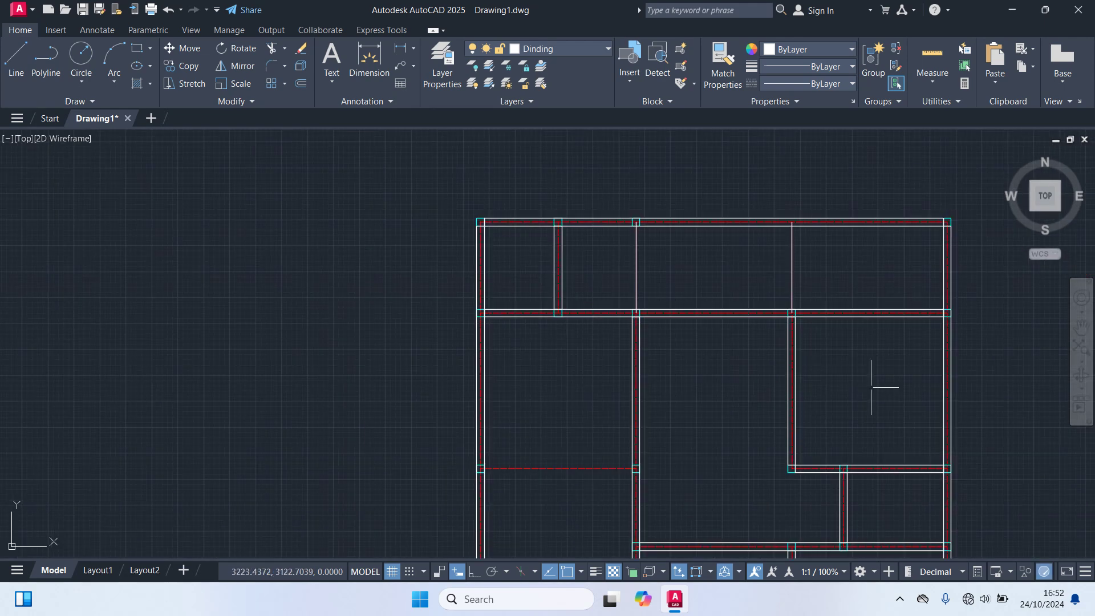
pyautogui.moveTo(747, 376); pyautogui.dragTo(730, 325, button='middle')
pyautogui.scroll(4, 576, 301)
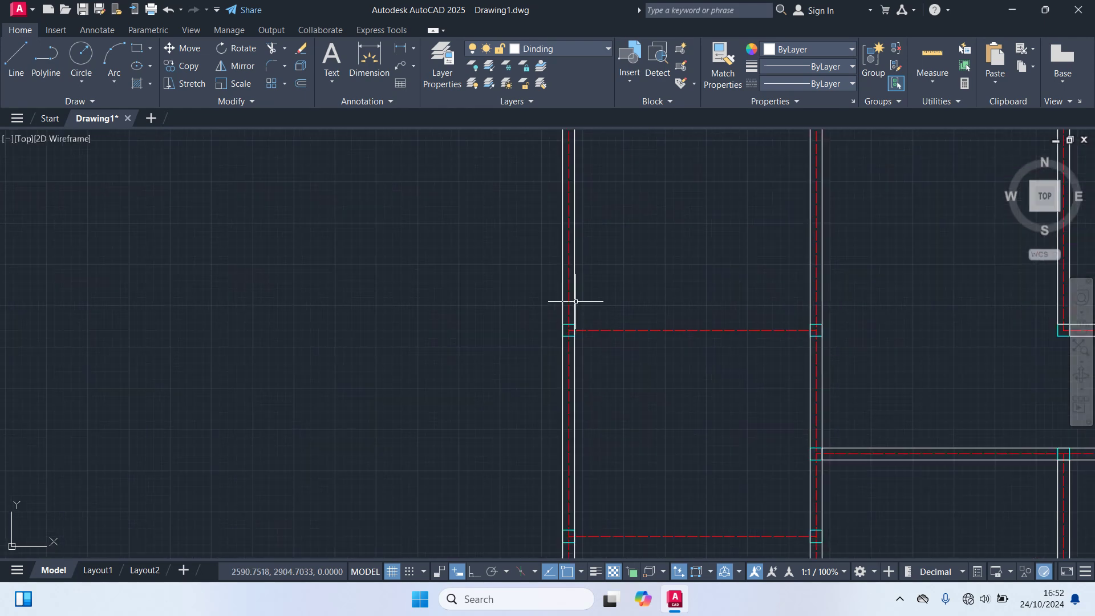
pyautogui.scroll(4, 570, 332)
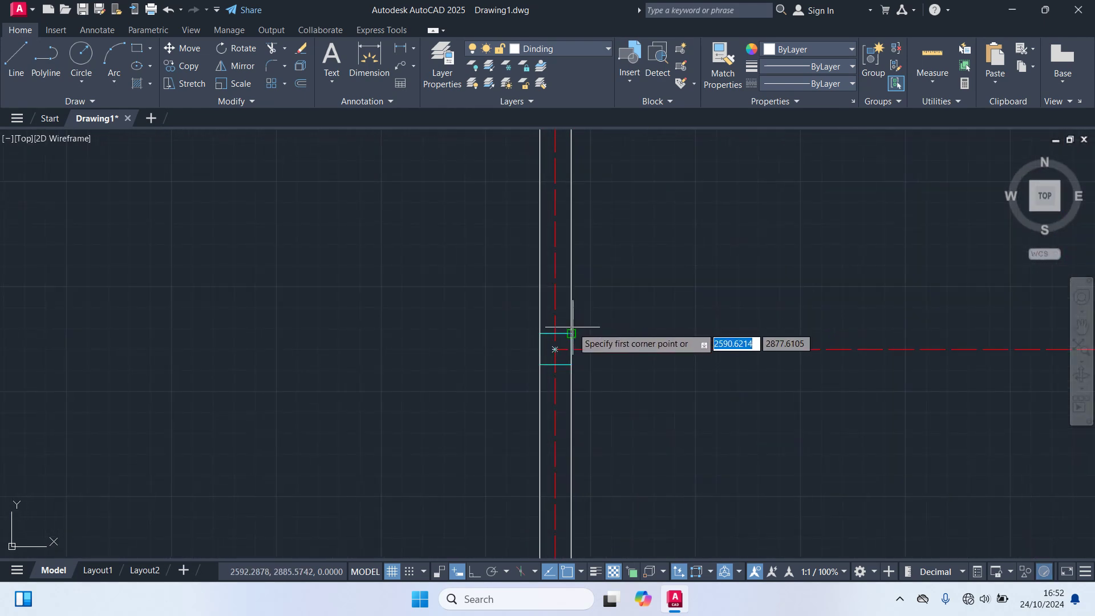
pyautogui.click(554, 349)
pyautogui.scroll(-3, 765, 371)
pyautogui.scroll(4, 677, 313)
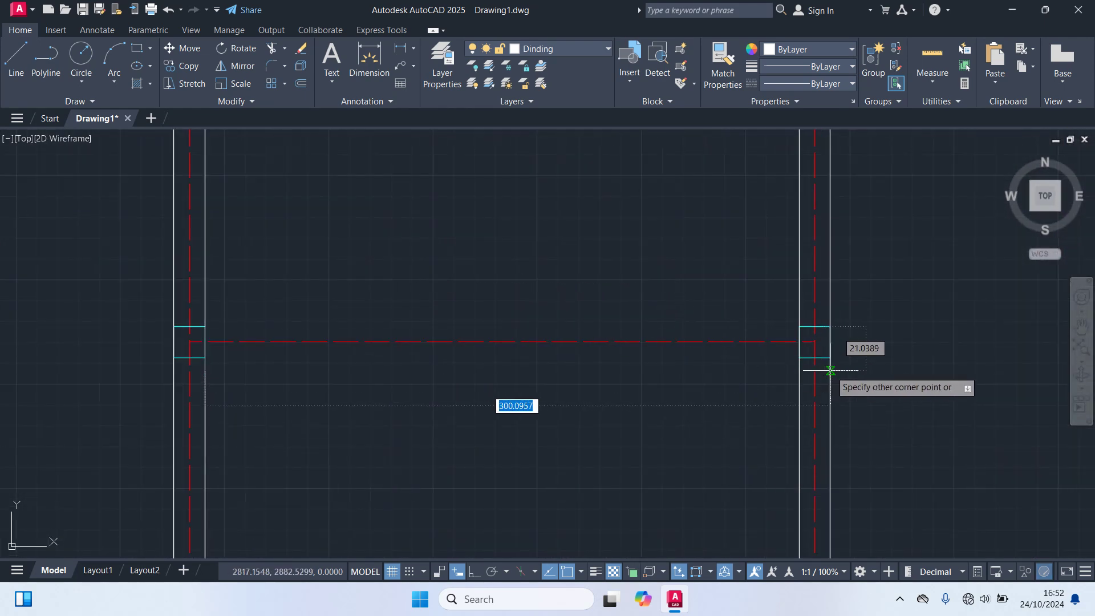
pyautogui.click(814, 342)
pyautogui.scroll(-4, 762, 384)
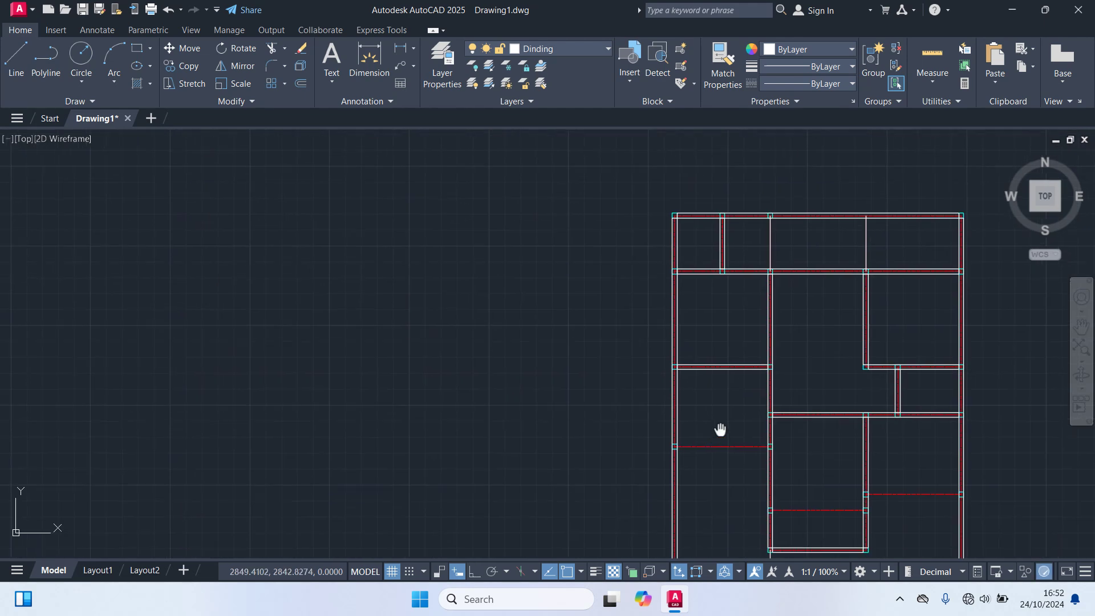
pyautogui.scroll(4, 736, 321)
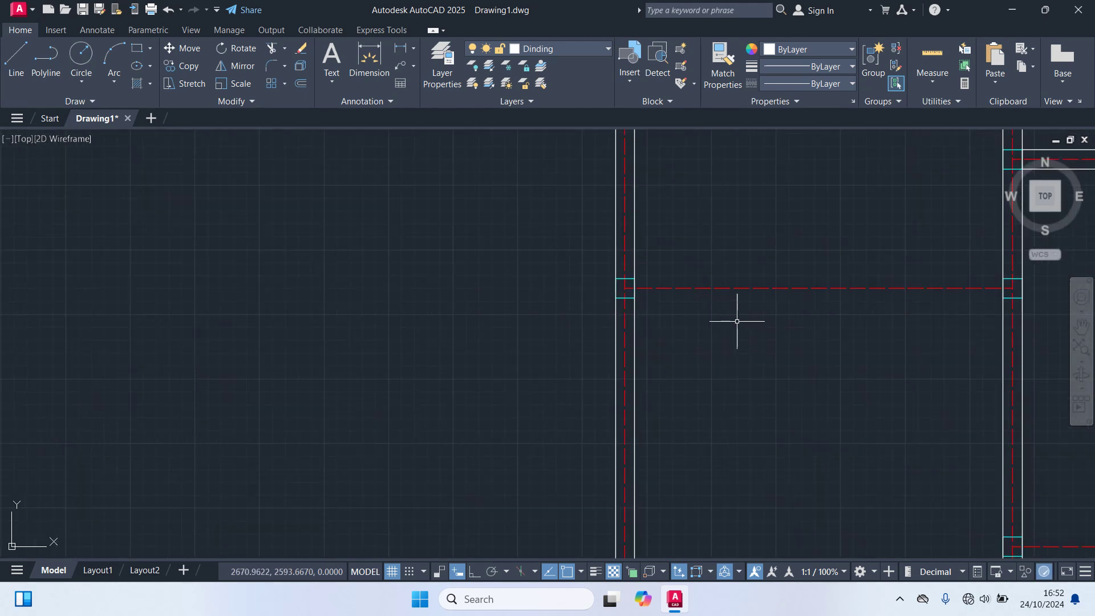
pyautogui.click(625, 288)
pyautogui.scroll(4, 901, 256)
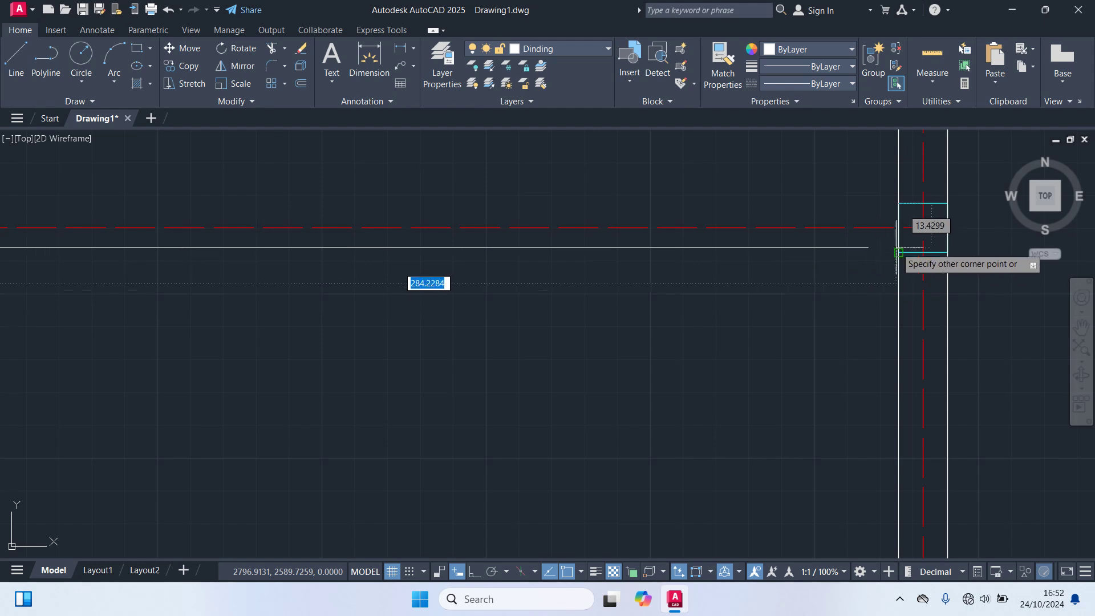
pyautogui.click(906, 250)
pyautogui.scroll(-3, 787, 320)
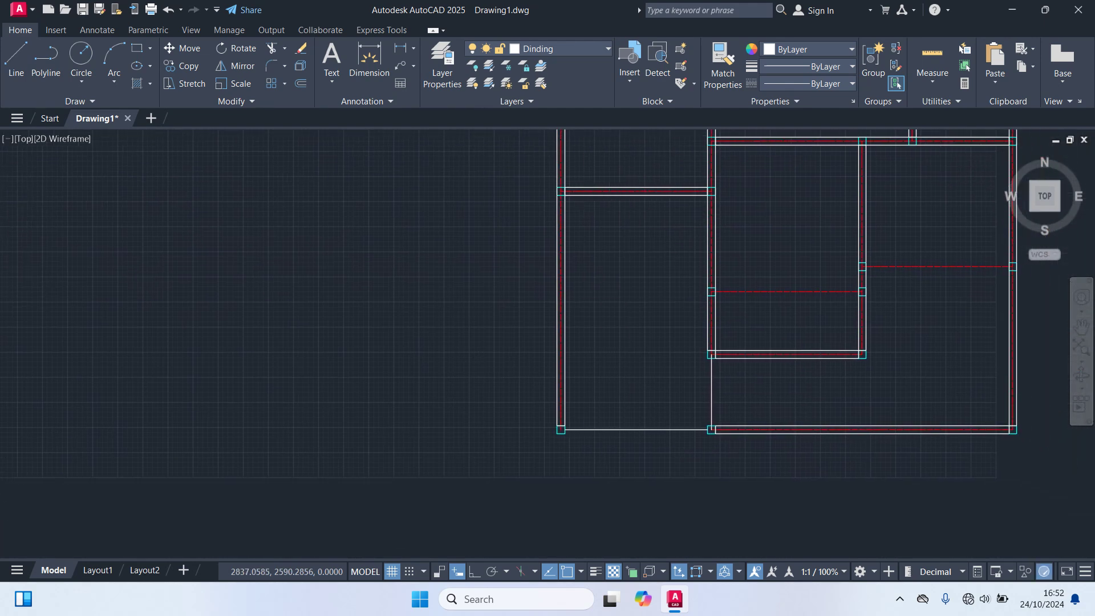
pyautogui.scroll(4, 777, 289)
# Add two more lower wall rectangles, each snapped between existing wall junctions
pyautogui.press('Return')
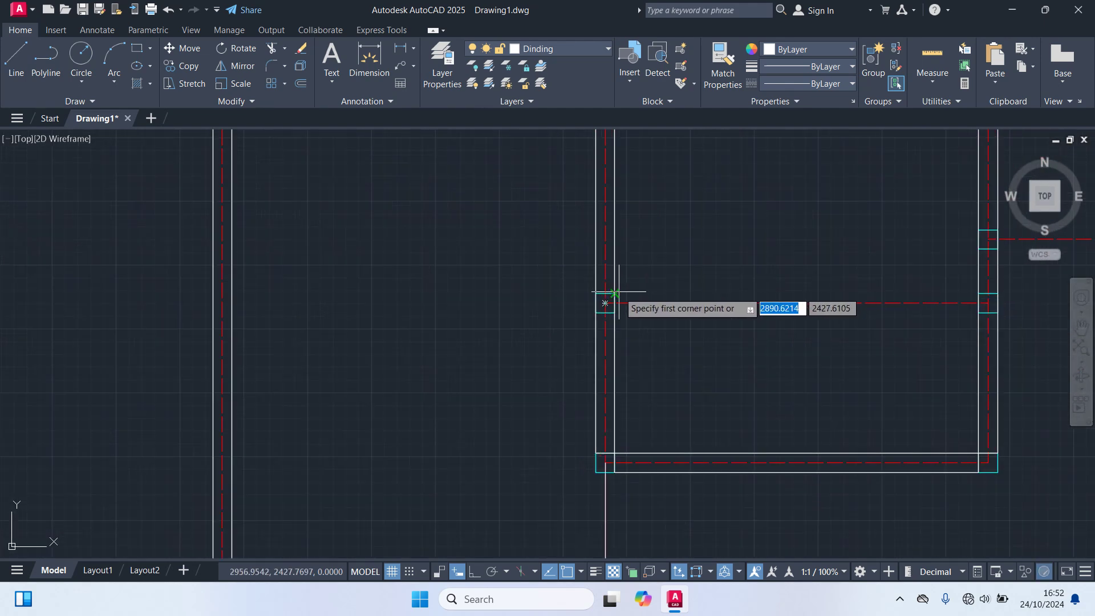
pyautogui.click(605, 303)
pyautogui.scroll(4, 890, 319)
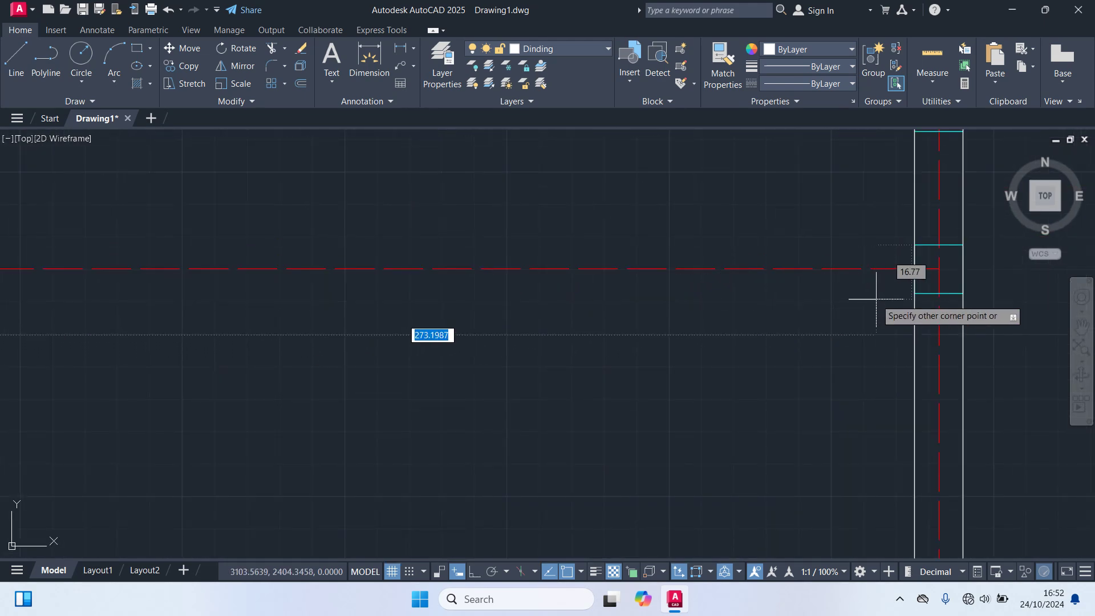
pyautogui.click(938, 269)
pyautogui.scroll(-4, 824, 374)
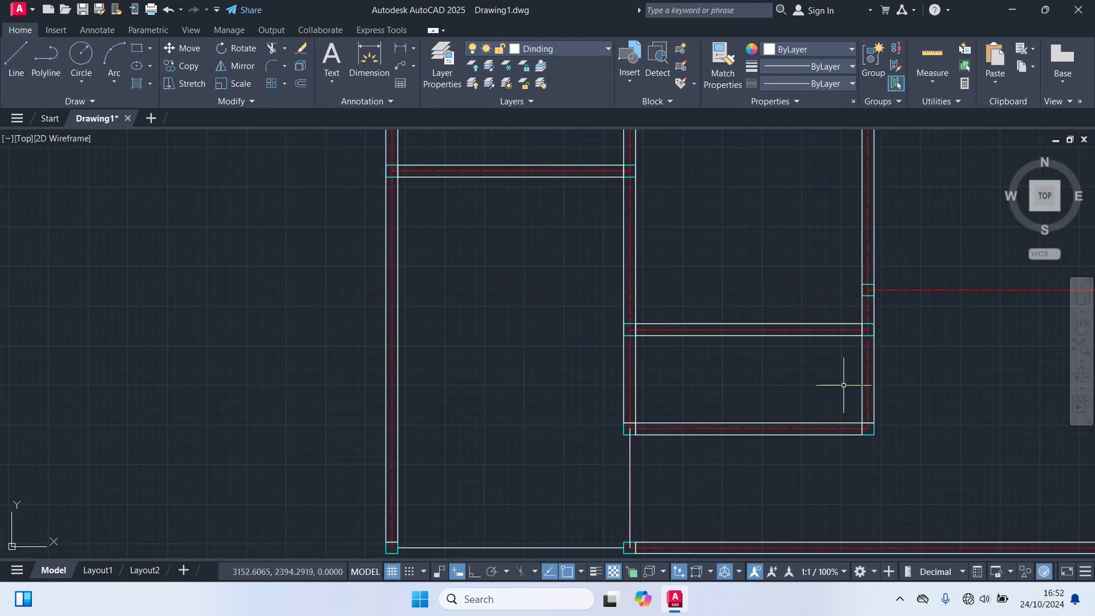
pyautogui.scroll(-3, 843, 385)
pyautogui.moveTo(899, 371); pyautogui.dragTo(703, 359, button='middle')
pyautogui.scroll(6, 675, 259)
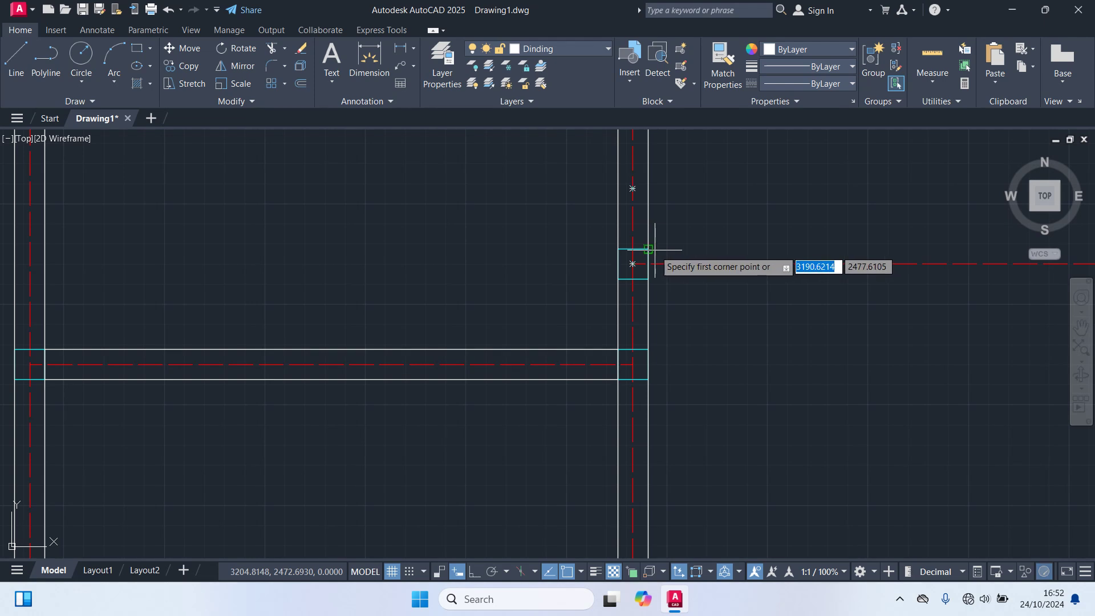
pyautogui.click(649, 282)
pyautogui.moveTo(772, 291); pyautogui.dragTo(410, 319, button='middle')
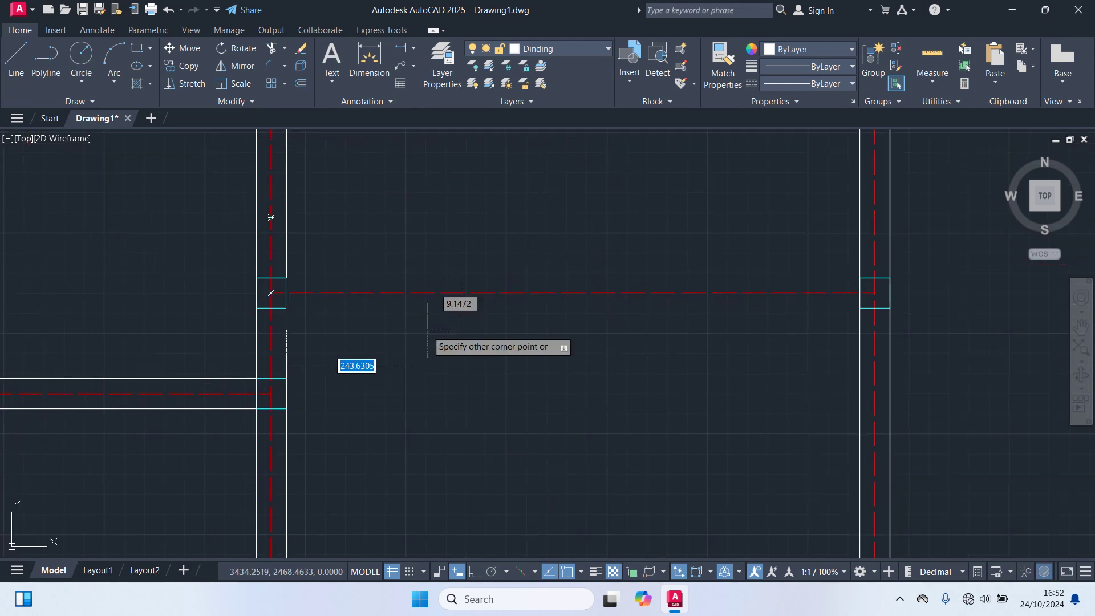
pyautogui.click(875, 307)
pyautogui.scroll(-5, 827, 342)
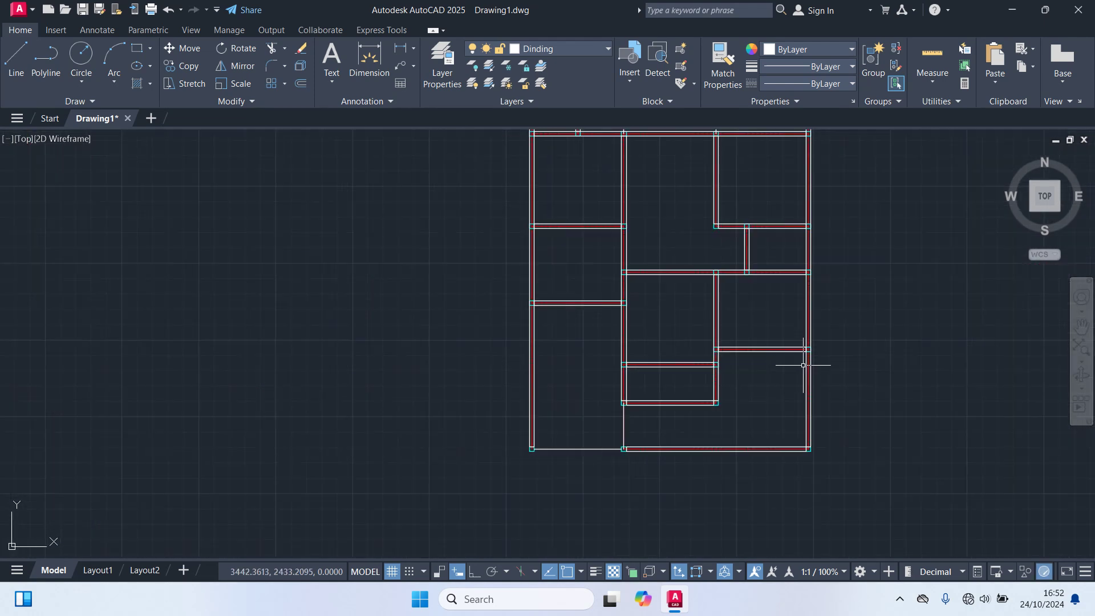
pyautogui.scroll(2, 597, 421)
pyautogui.scroll(2, 704, 378)
# Draw the last vertical wall rectangle up from a wall junction
pyautogui.press('space')
pyautogui.scroll(2, 672, 366)
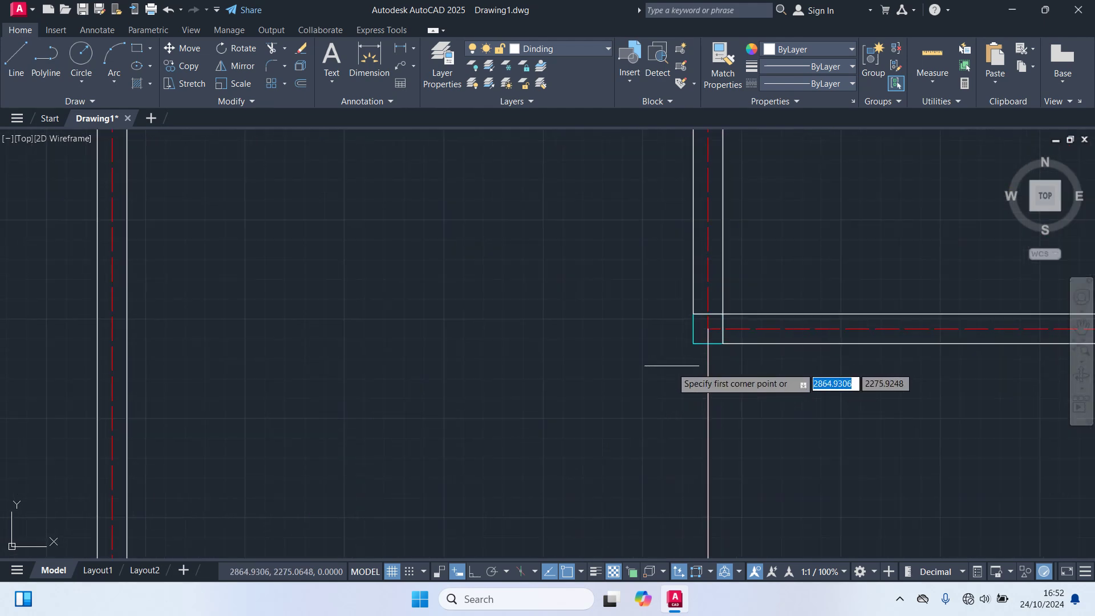
pyautogui.click(707, 329)
pyautogui.moveTo(707, 329); pyautogui.dragTo(761, 437, button='middle')
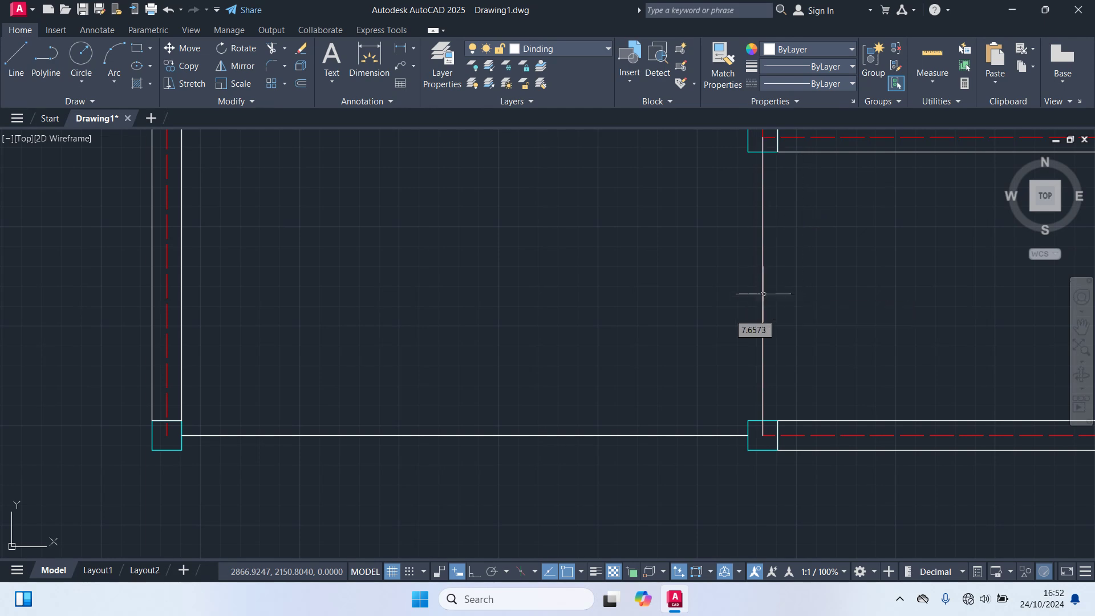
pyautogui.click(762, 140)
pyautogui.scroll(-3, 772, 374)
pyautogui.moveTo(772, 374); pyautogui.dragTo(665, 453, button='middle')
pyautogui.scroll(-2, 665, 453)
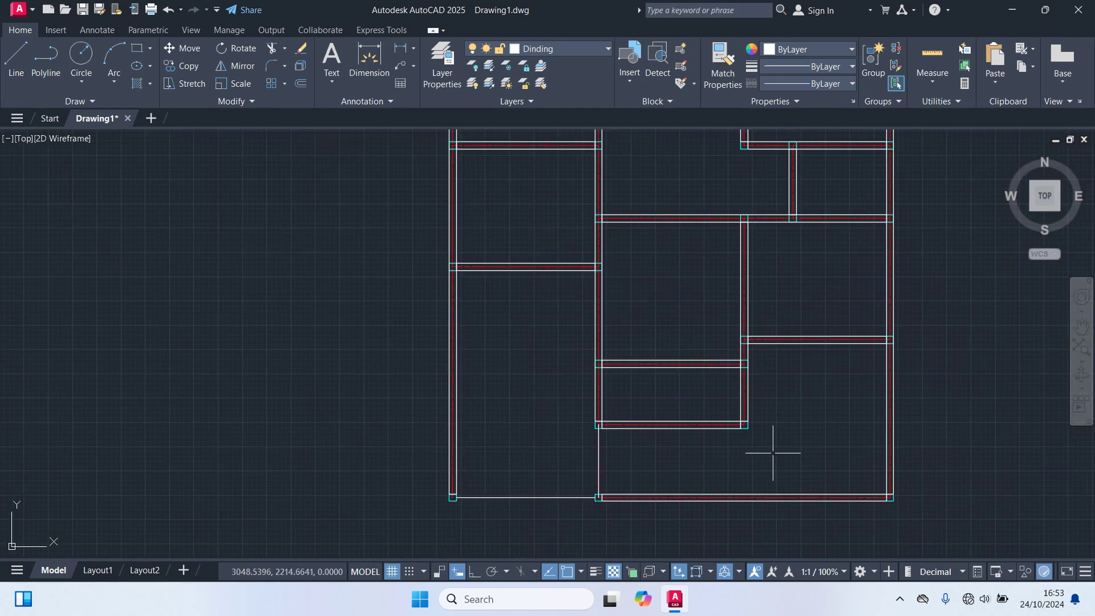
pyautogui.moveTo(833, 383); pyautogui.dragTo(735, 571, button='middle')
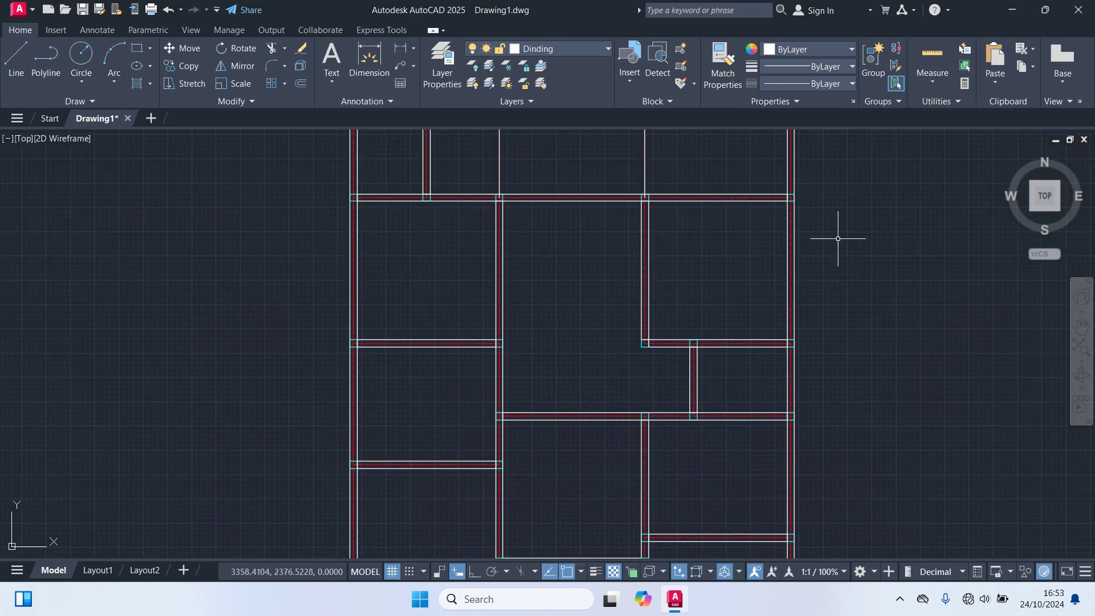
pyautogui.moveTo(841, 234); pyautogui.dragTo(822, 406, button='middle')
pyautogui.moveTo(502, 244); pyautogui.dragTo(497, 239, button='middle')
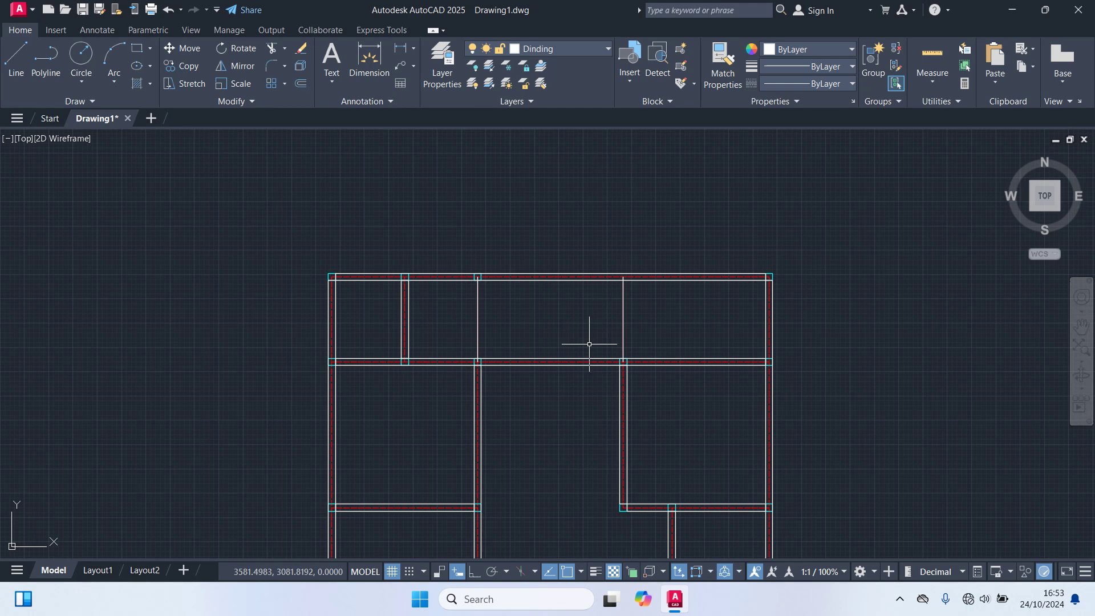
pyautogui.moveTo(567, 406); pyautogui.dragTo(680, 20, button='middle')
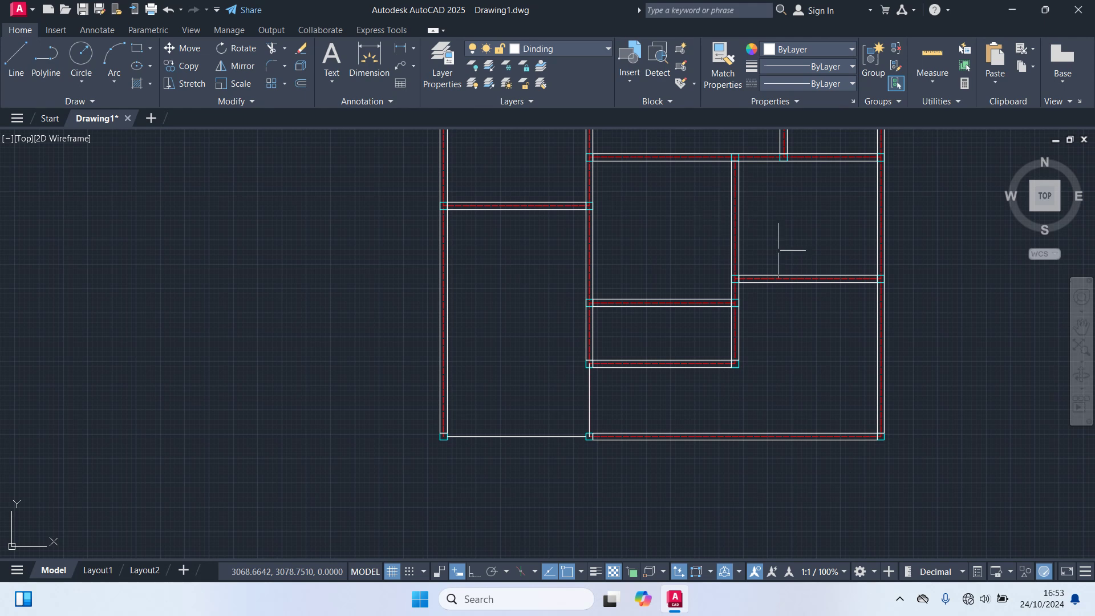
pyautogui.moveTo(772, 274); pyautogui.dragTo(652, 379, button='middle')
pyautogui.scroll(-2, 650, 380)
pyautogui.moveTo(772, 277); pyautogui.dragTo(607, 286, button='middle')
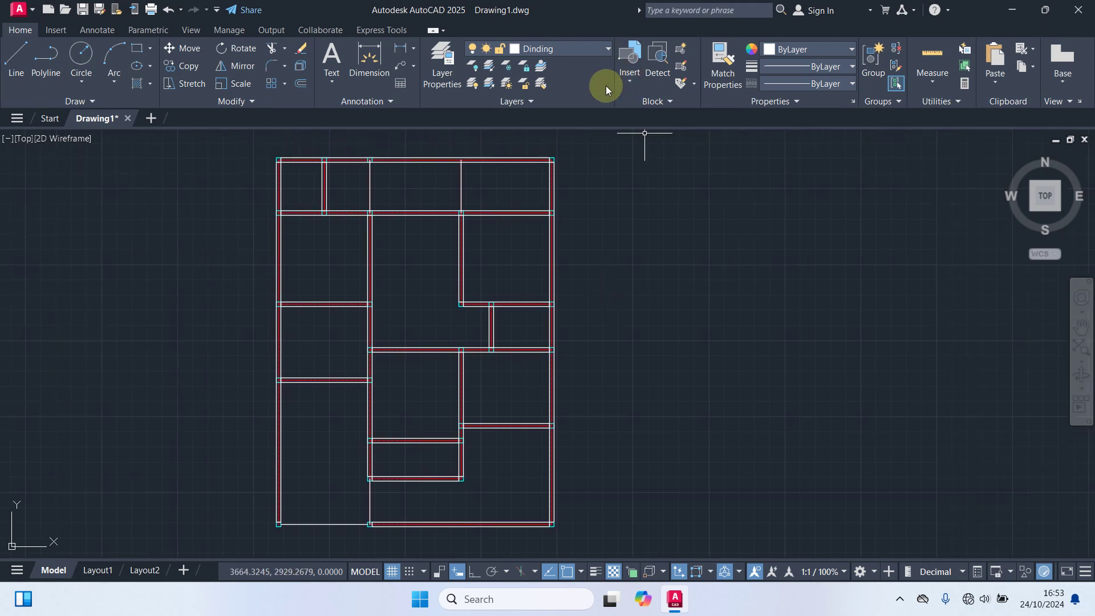
# Open the Layer dropdown on the Home tab's Layers panel to list layers 0 to Teks
pyautogui.click(581, 48)
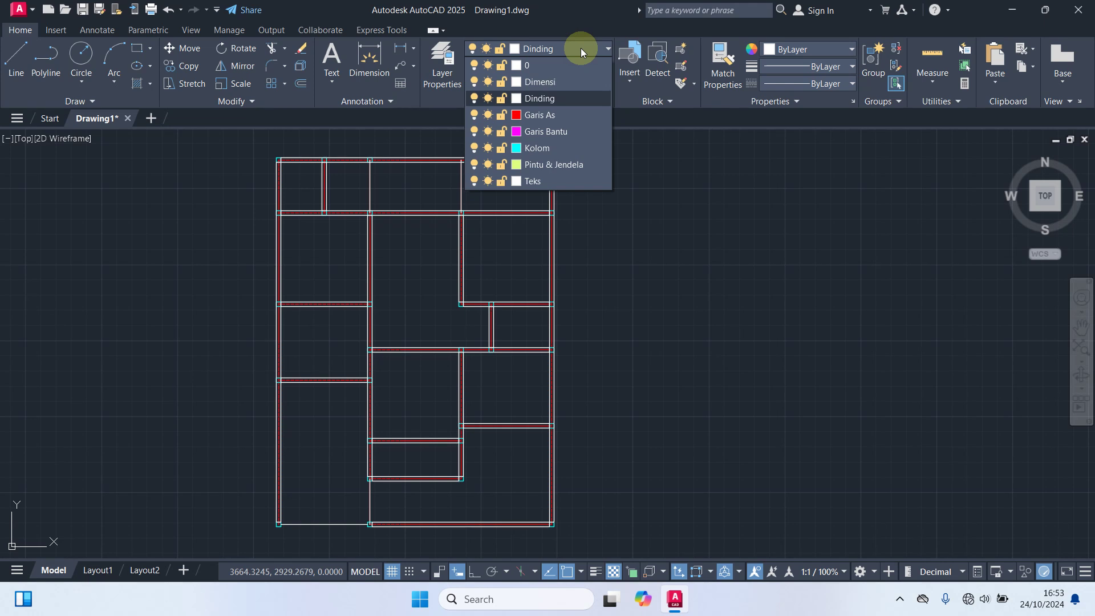
# Make Pintu & Jendela the current layer and draw a 5 by 15 jamb rectangle
pyautogui.click(567, 163)
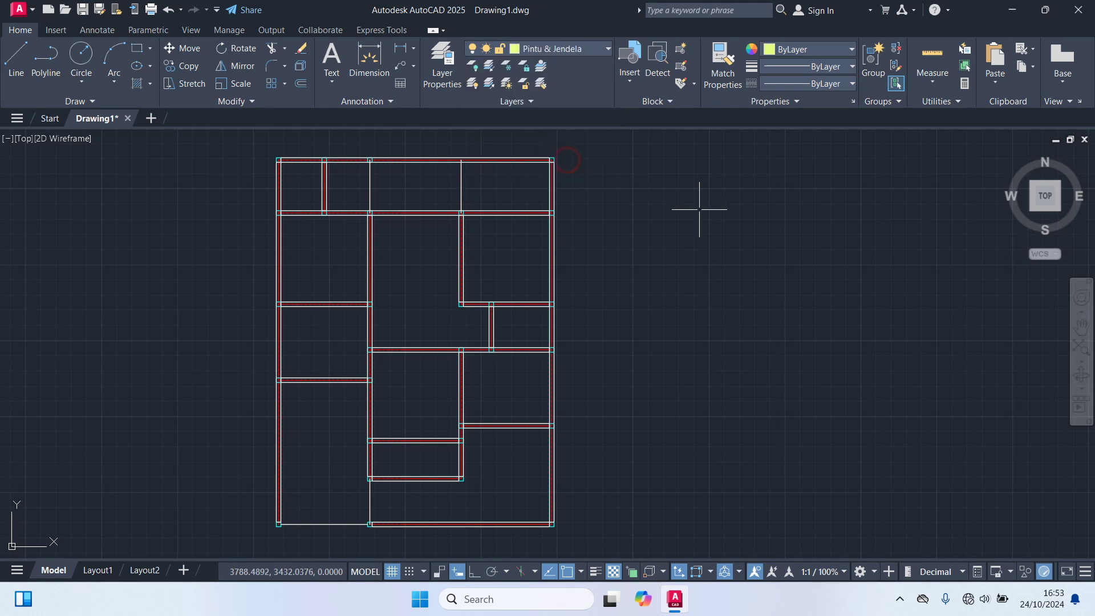
pyautogui.moveTo(738, 243); pyautogui.dragTo(676, 240, button='middle')
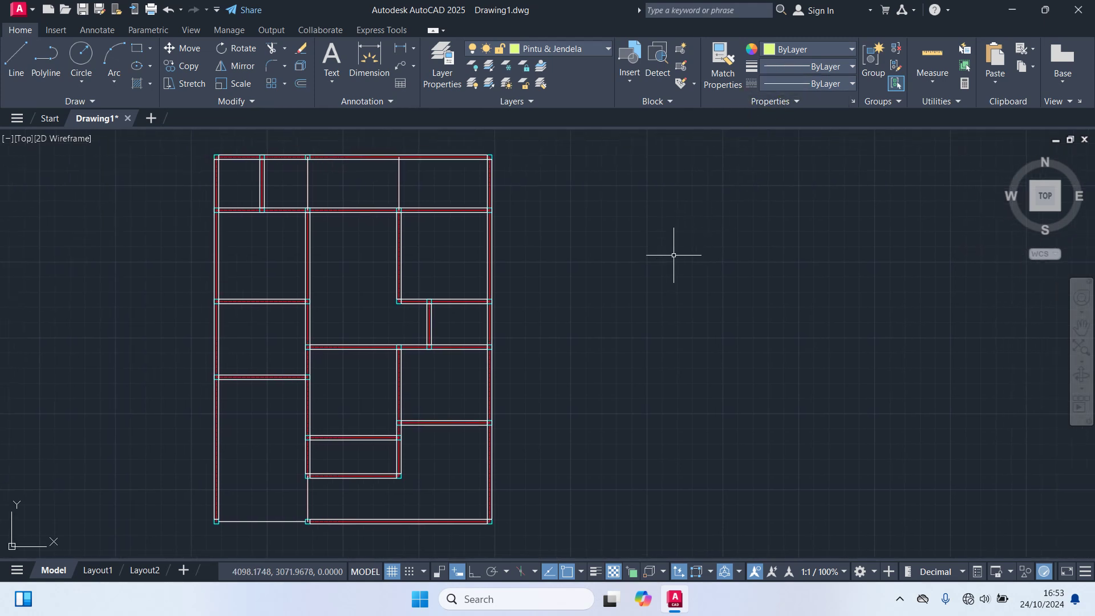
pyautogui.write('rec')
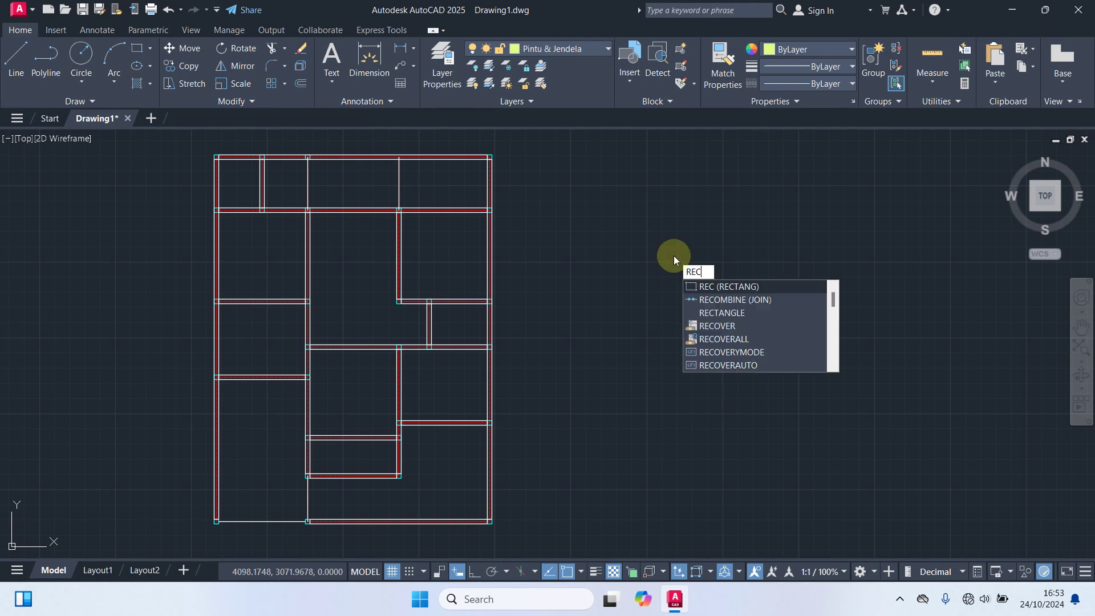
pyautogui.press('Return')
pyautogui.click(610, 214)
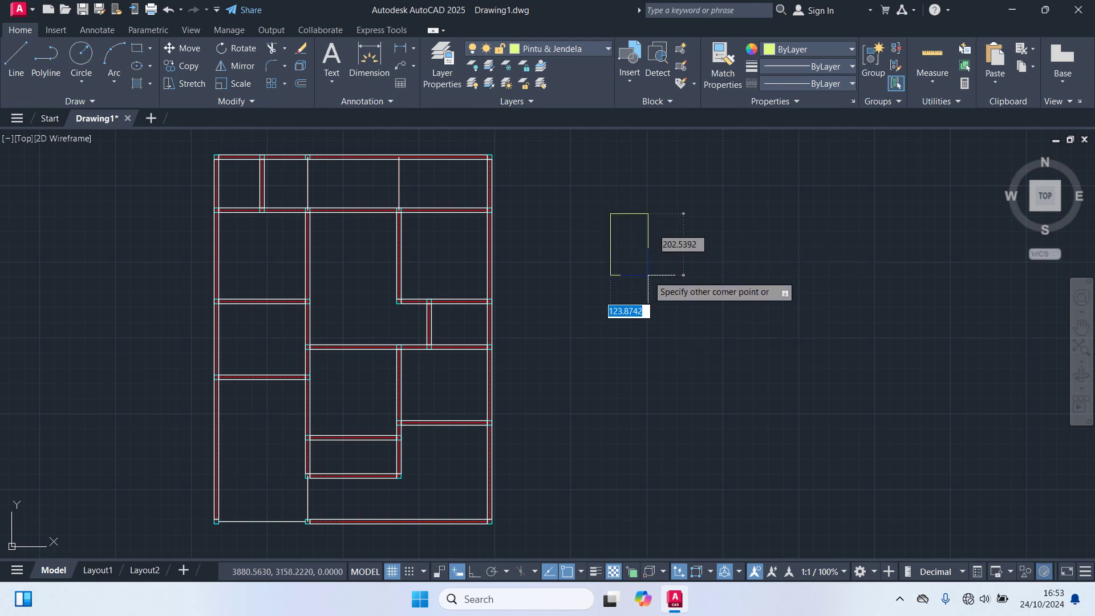
pyautogui.write('5,1')
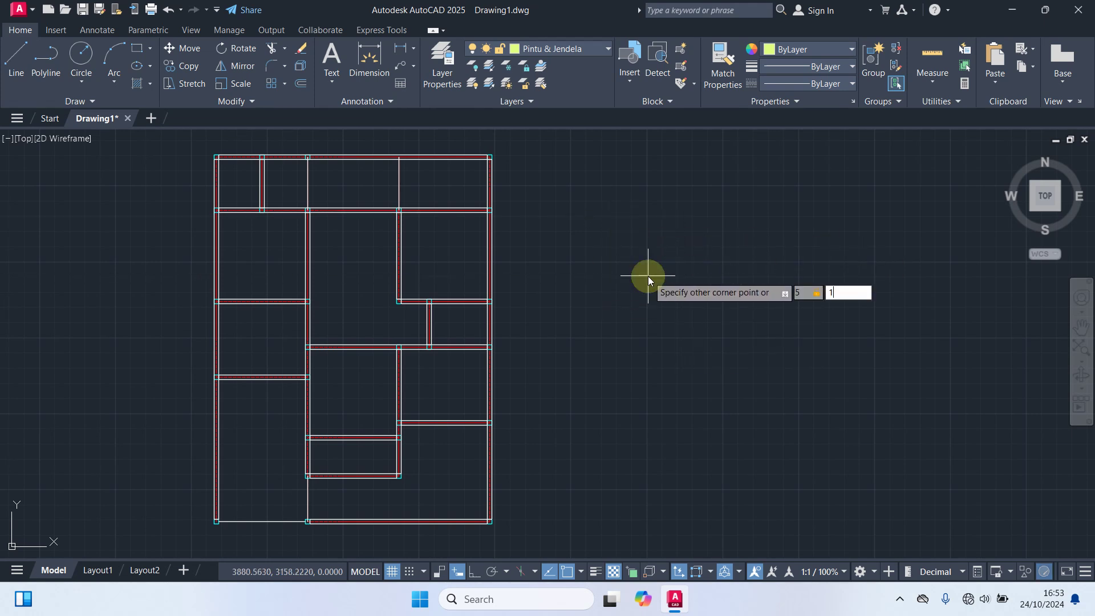
pyautogui.write('5')
pyautogui.press('Return')
pyautogui.scroll(5, 606, 193)
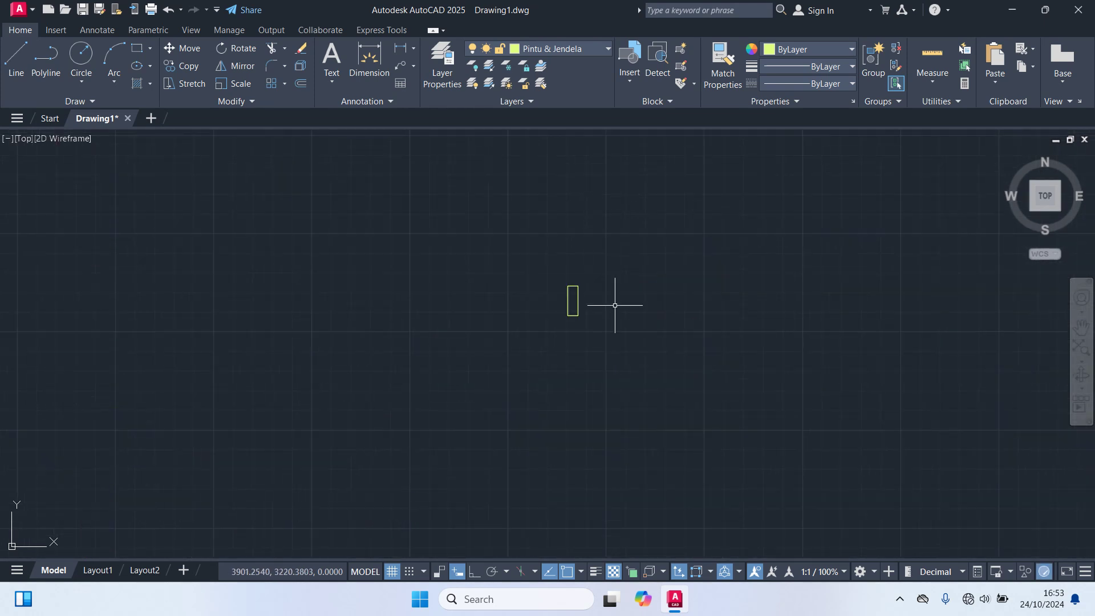
# Draw a 75-long helper line from the rectangle's top-right corner
pyautogui.write('l')
pyautogui.press('Return')
pyautogui.scroll(3, 598, 294)
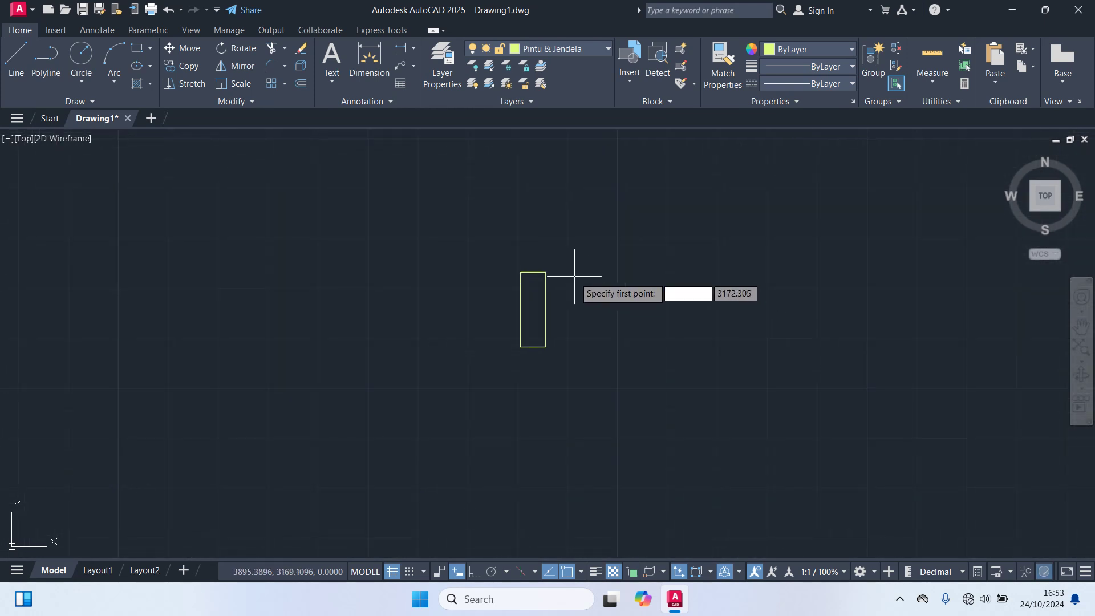
pyautogui.click(545, 273)
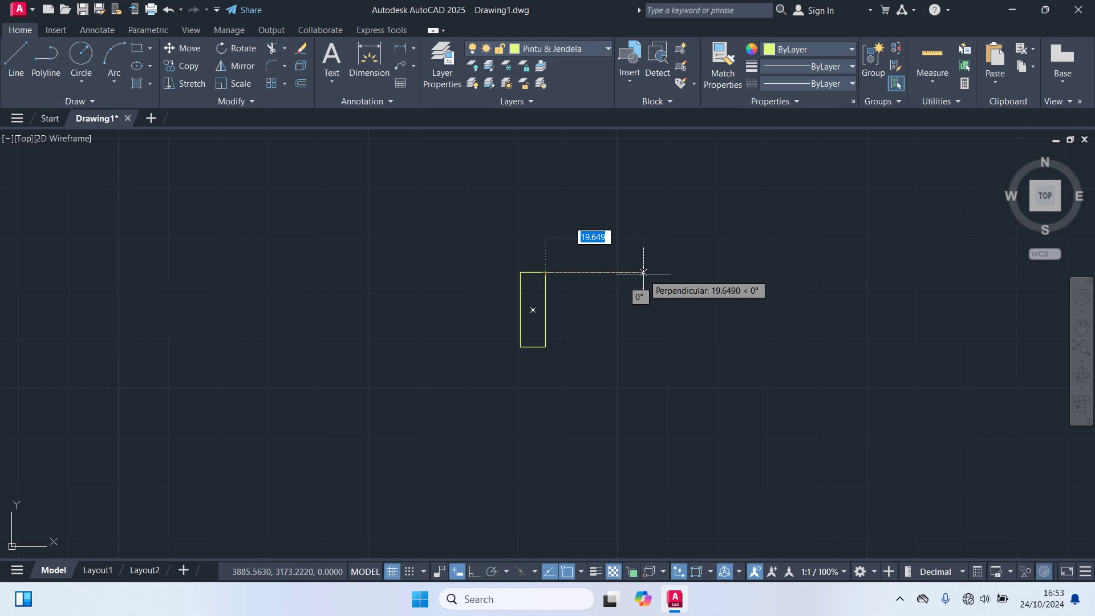
pyautogui.write('75')
pyautogui.press('Return')
pyautogui.press('Escape')
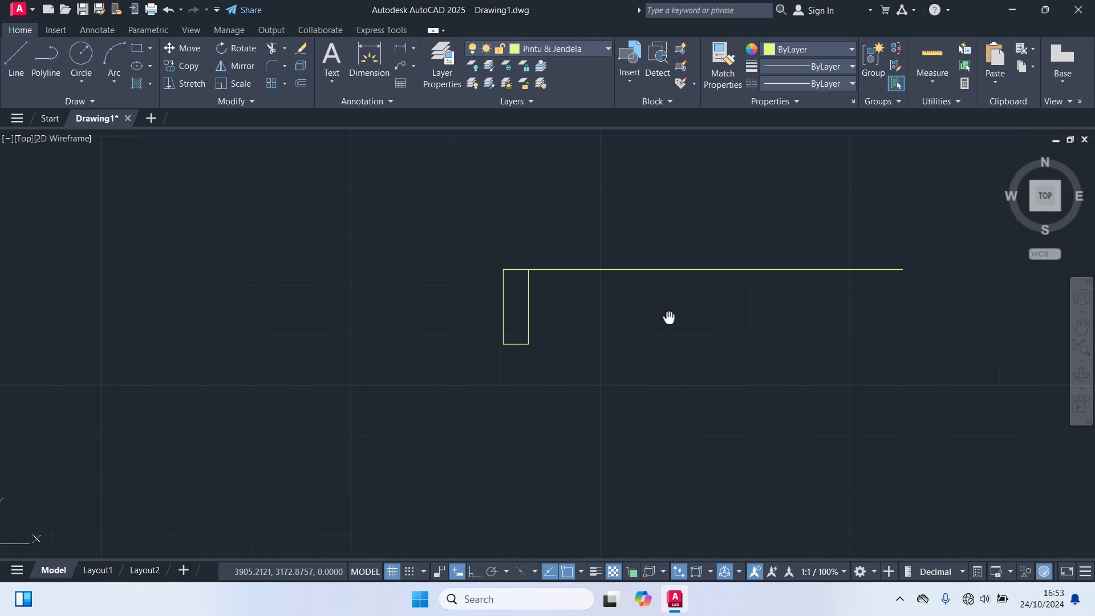
# Copy the jamb rectangle to the helper line's far end, then delete the line
pyautogui.moveTo(667, 318); pyautogui.dragTo(550, 308, button='middle')
pyautogui.click(410, 317)
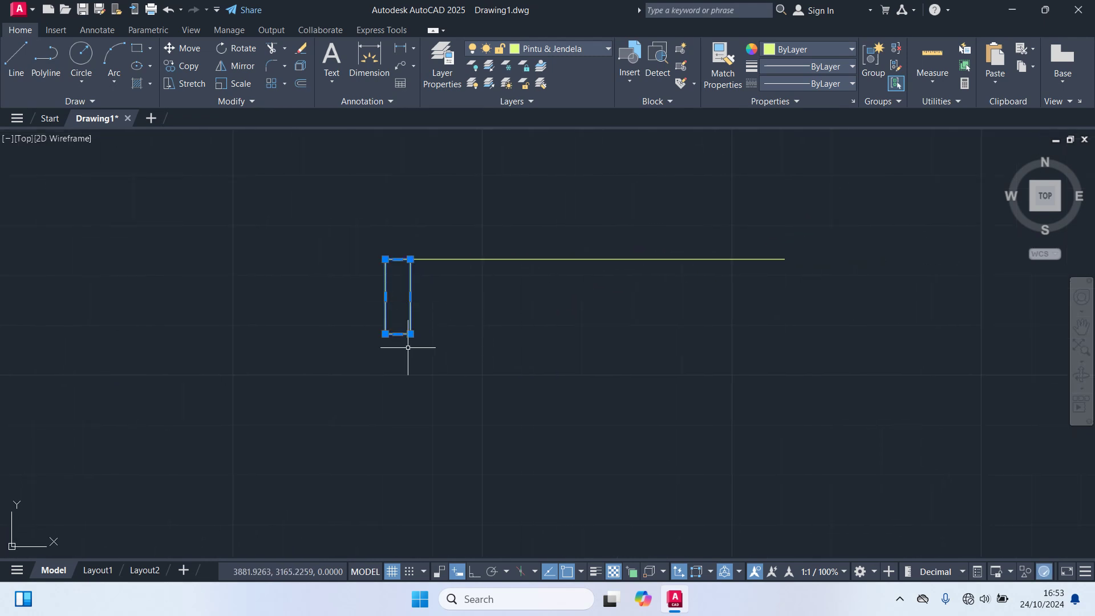
pyautogui.write('co')
pyautogui.press('Return')
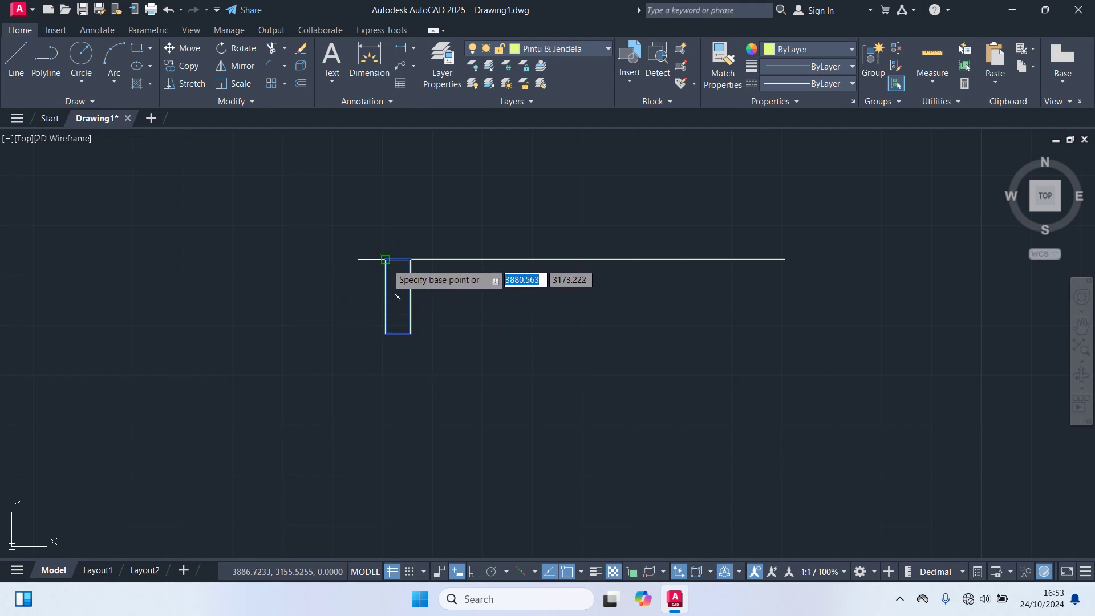
pyautogui.click(386, 259)
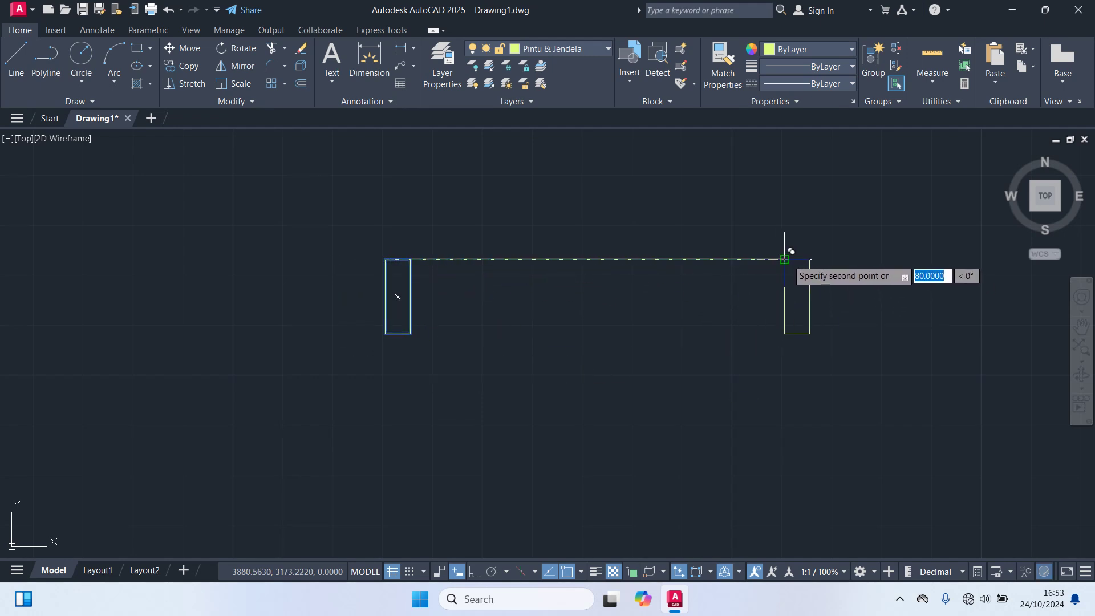
pyautogui.click(784, 259)
pyautogui.press('Escape')
pyautogui.click(622, 260)
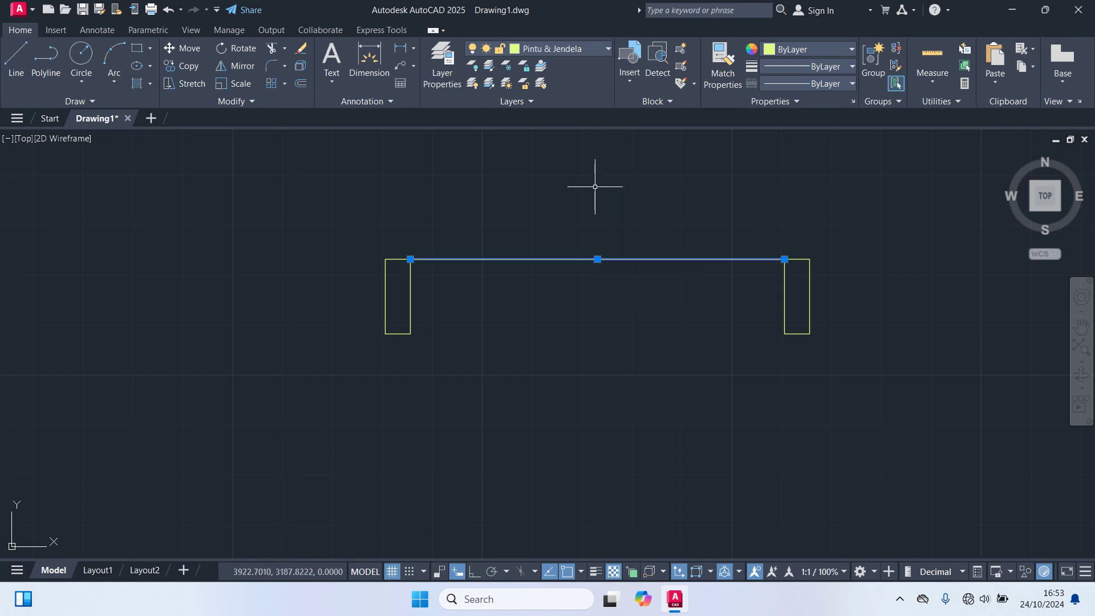
pyautogui.press('Delete')
pyautogui.moveTo(611, 232); pyautogui.dragTo(570, 427, button='middle')
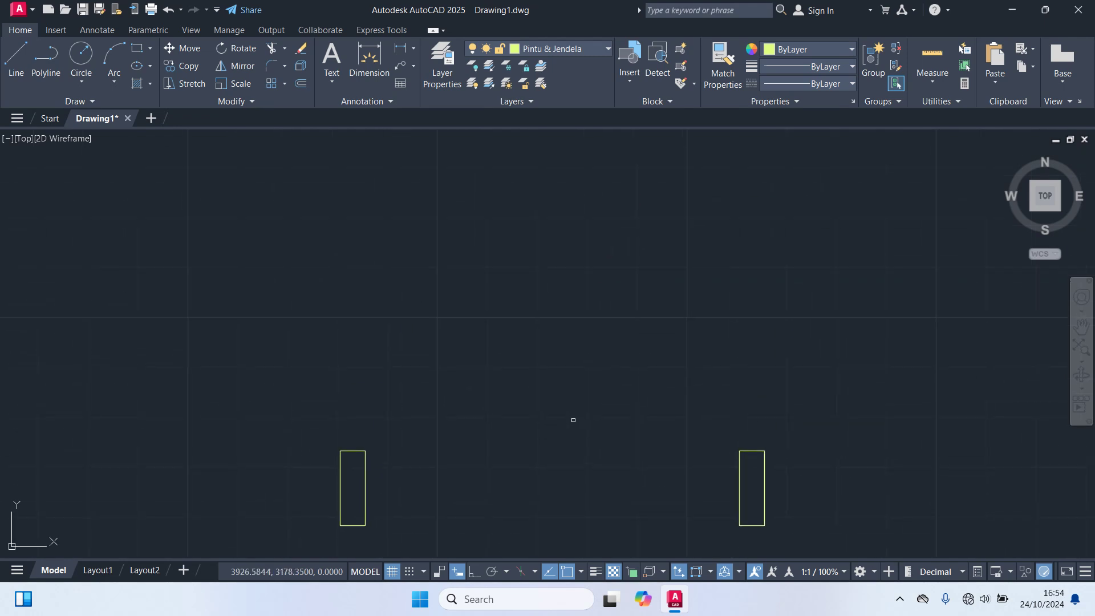
# Draw a 3 by 80 door leaf rectangle
pyautogui.write('rec')
pyautogui.press('Return')
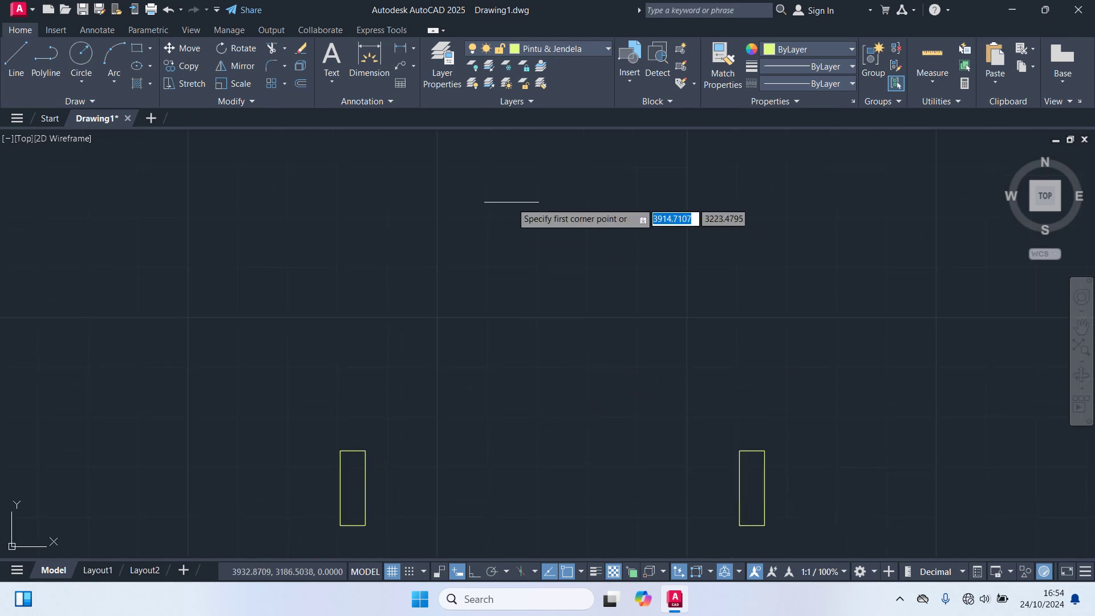
pyautogui.click(509, 208)
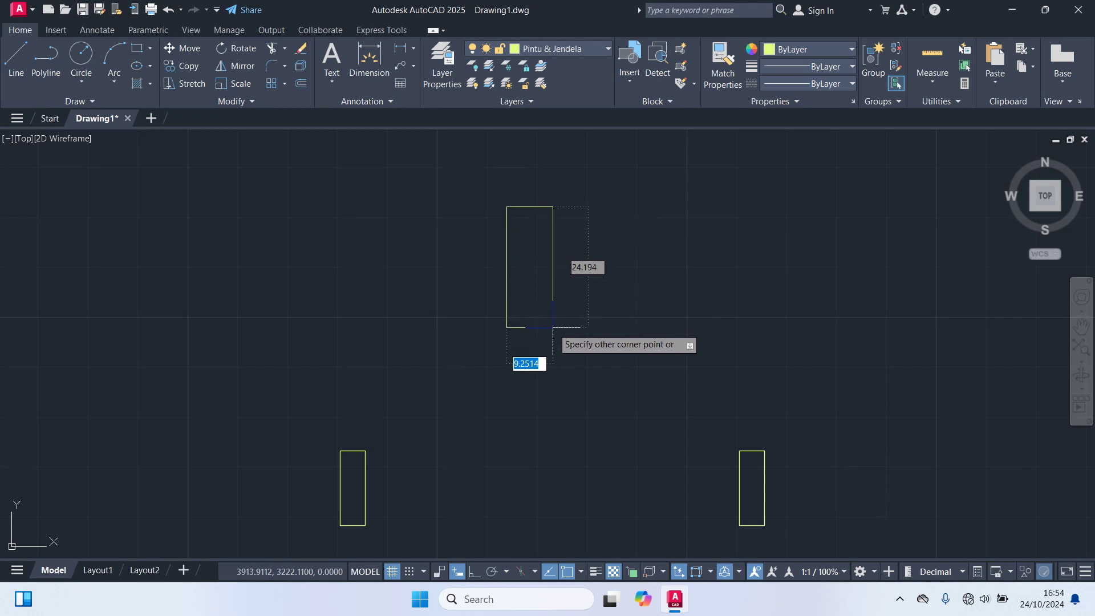
pyautogui.write('3')
pyautogui.press('Tab')
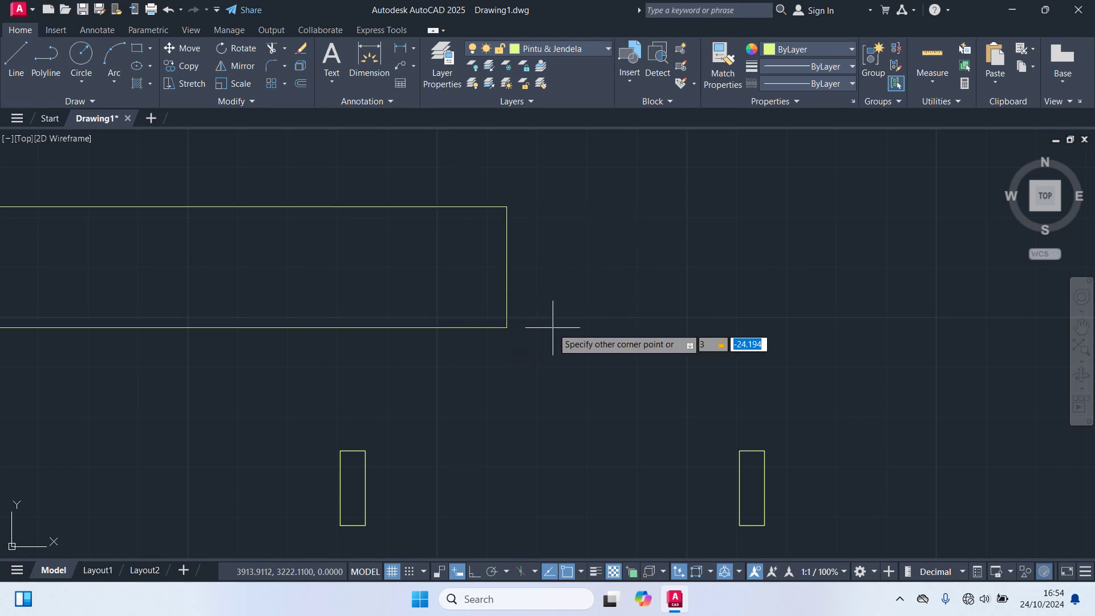
pyautogui.write('80')
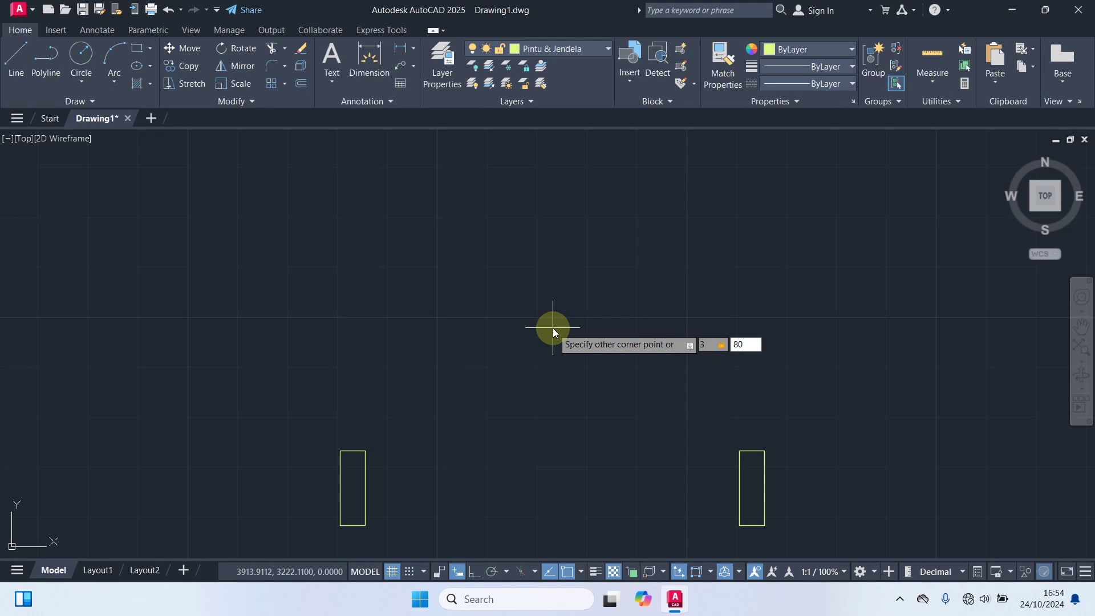
pyautogui.press('Return')
# Move the door leaf onto the right jamb's corner
pyautogui.click(582, 244)
pyautogui.click(469, 167)
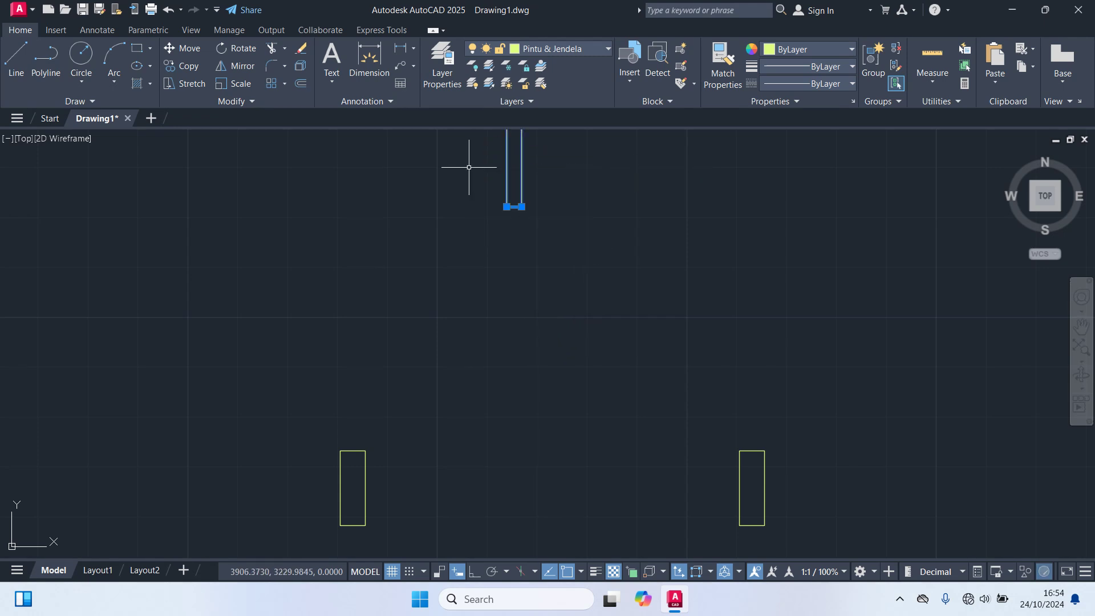
pyautogui.write('m')
pyautogui.press('Return')
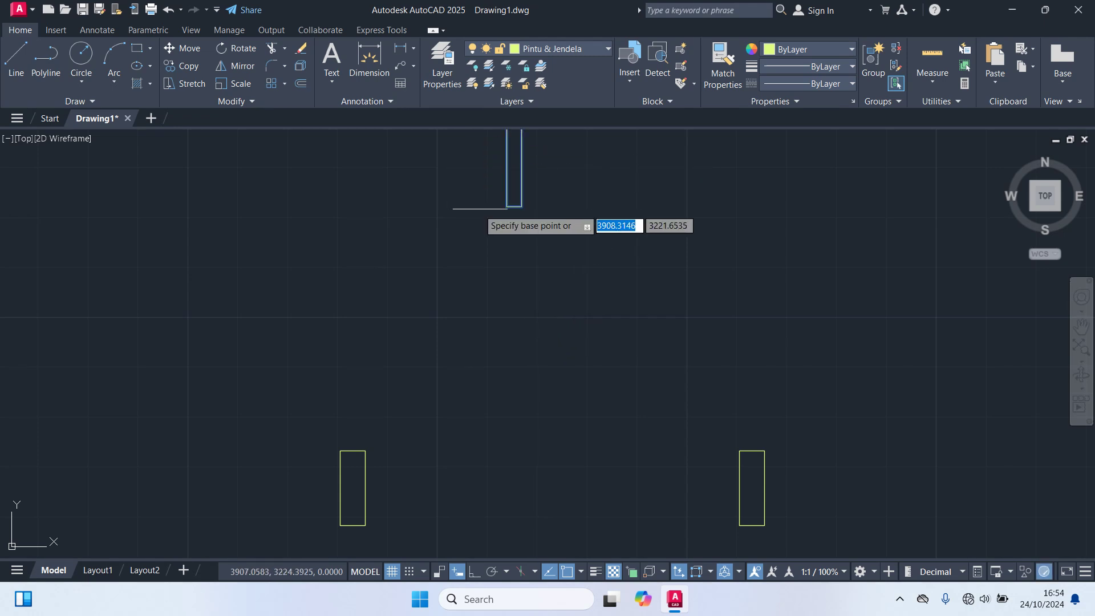
pyautogui.click(521, 207)
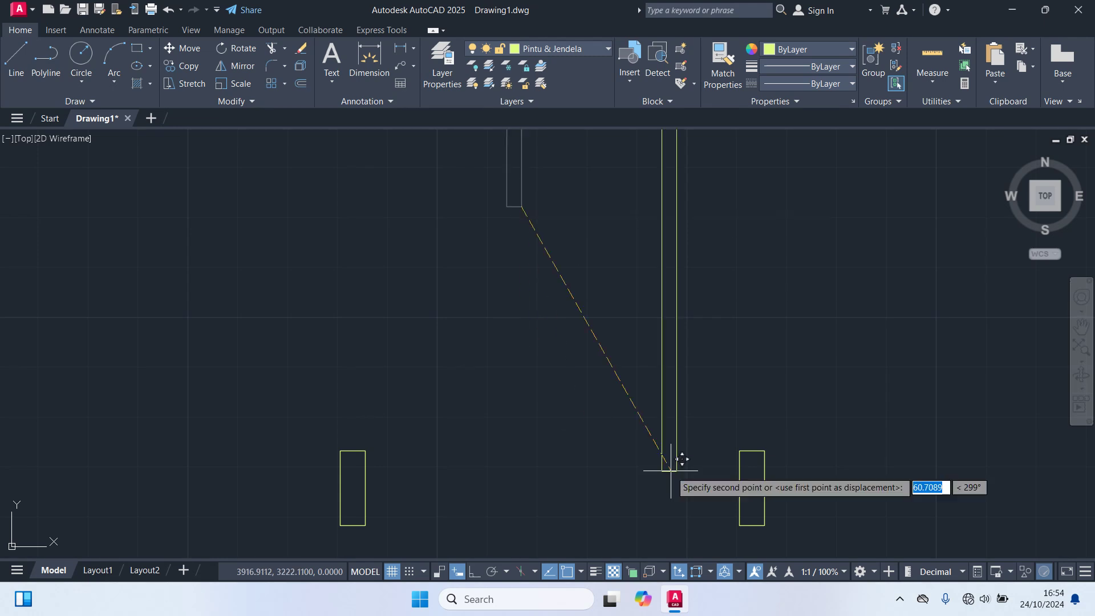
pyautogui.click(740, 450)
pyautogui.scroll(-2, 616, 422)
# Draw a swing arc from the door leaf's top to the left jamb
pyautogui.write('ar')
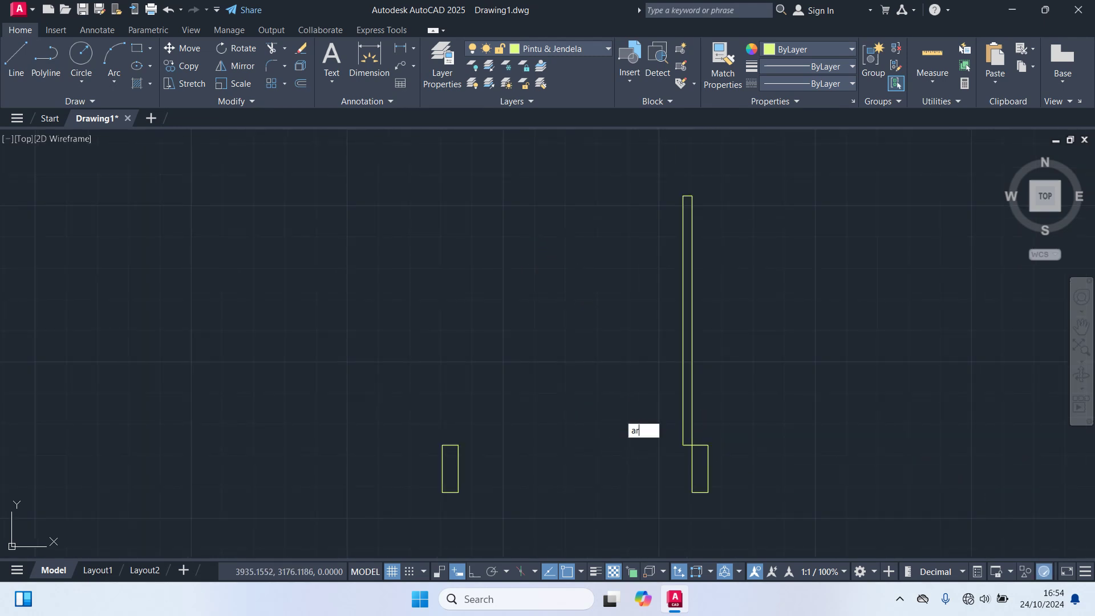
pyautogui.write('c')
pyautogui.press('Return')
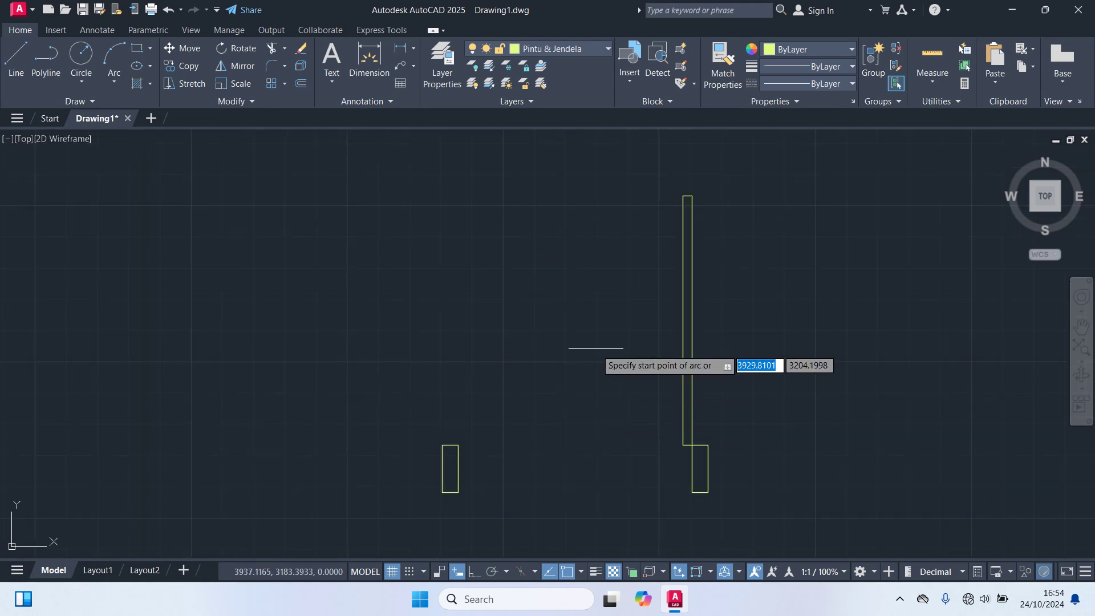
pyautogui.click(683, 196)
pyautogui.click(458, 445)
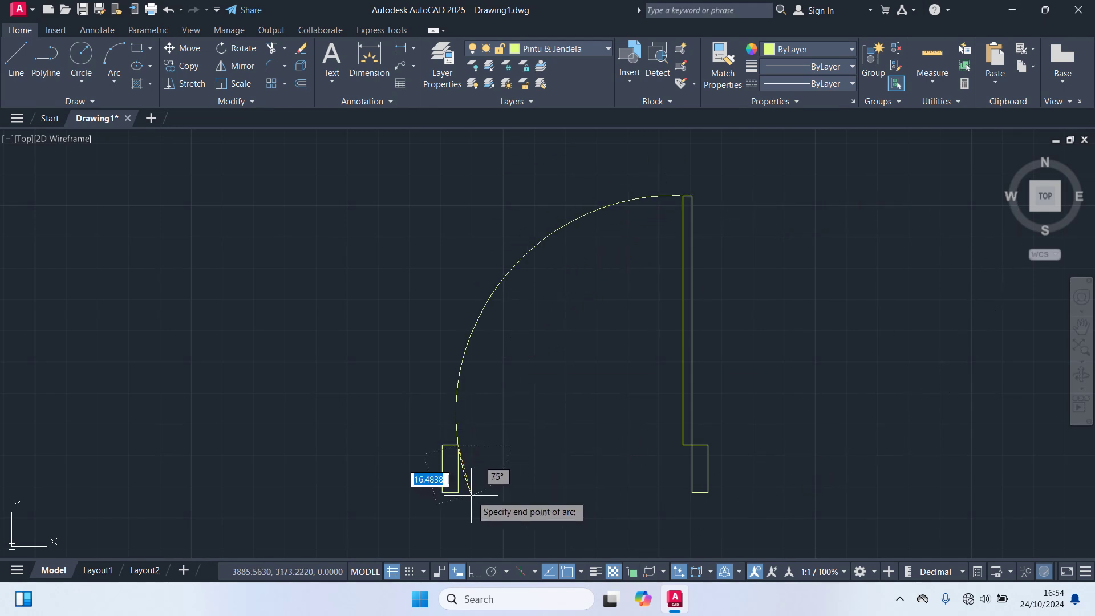
pyautogui.click(458, 492)
# Trim off the arc piece overlapping the left jamb
pyautogui.scroll(4, 469, 496)
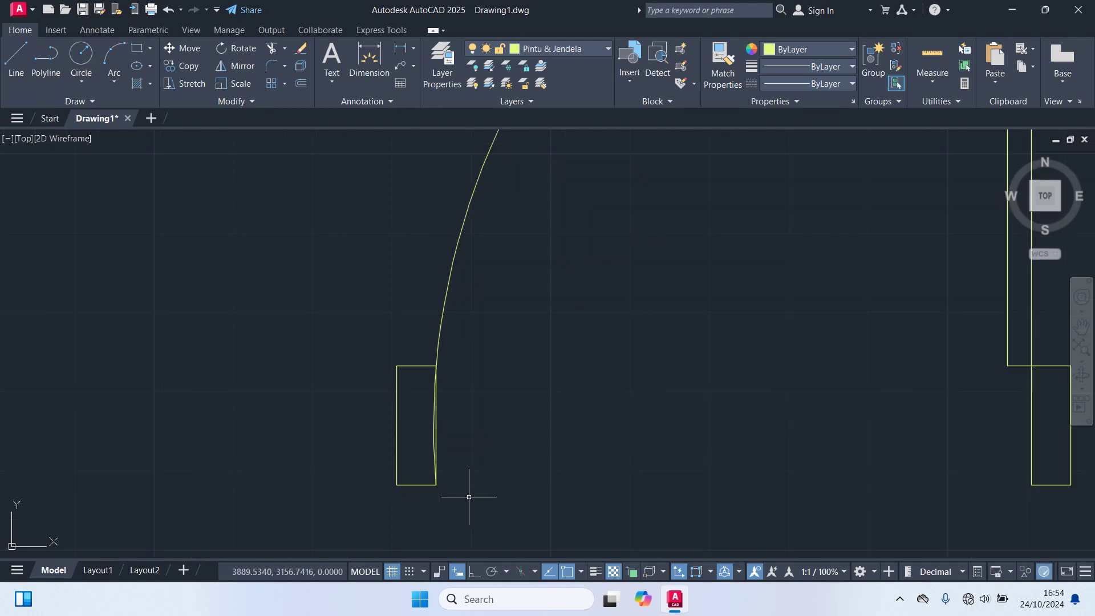
pyautogui.write('tr')
pyautogui.press('Return')
pyautogui.scroll(2, 460, 473)
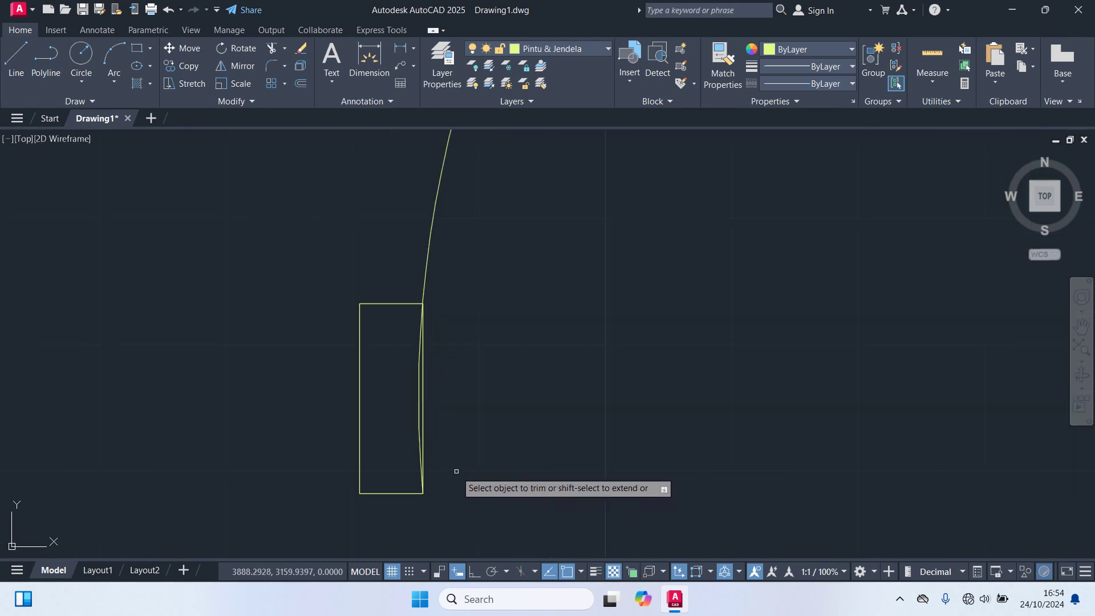
pyautogui.click(422, 419)
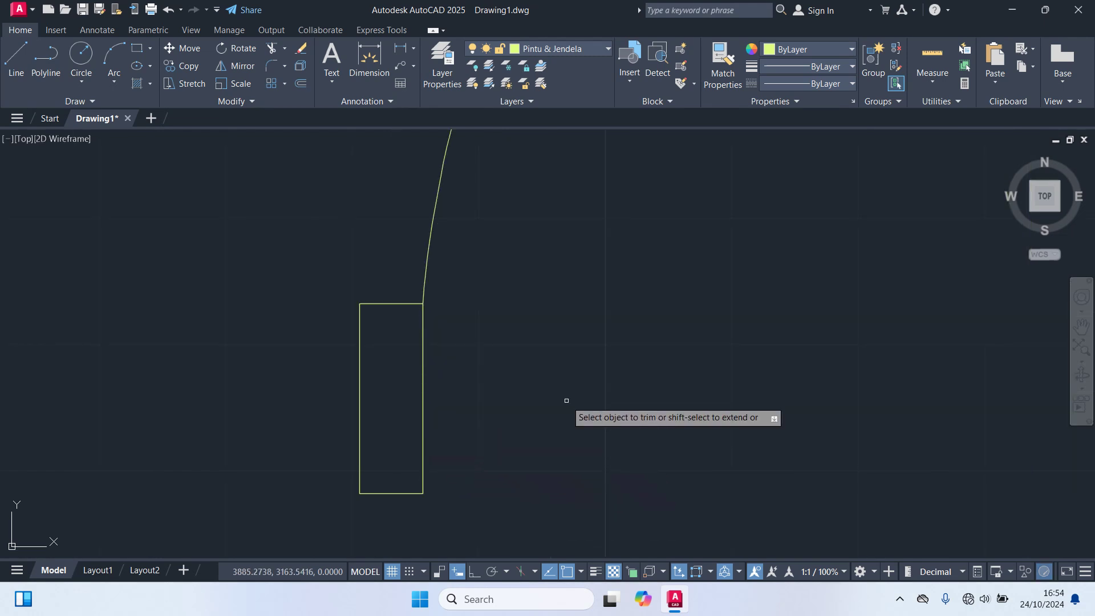
pyautogui.scroll(-5, 577, 418)
pyautogui.press('Escape')
pyautogui.scroll(-2, 593, 405)
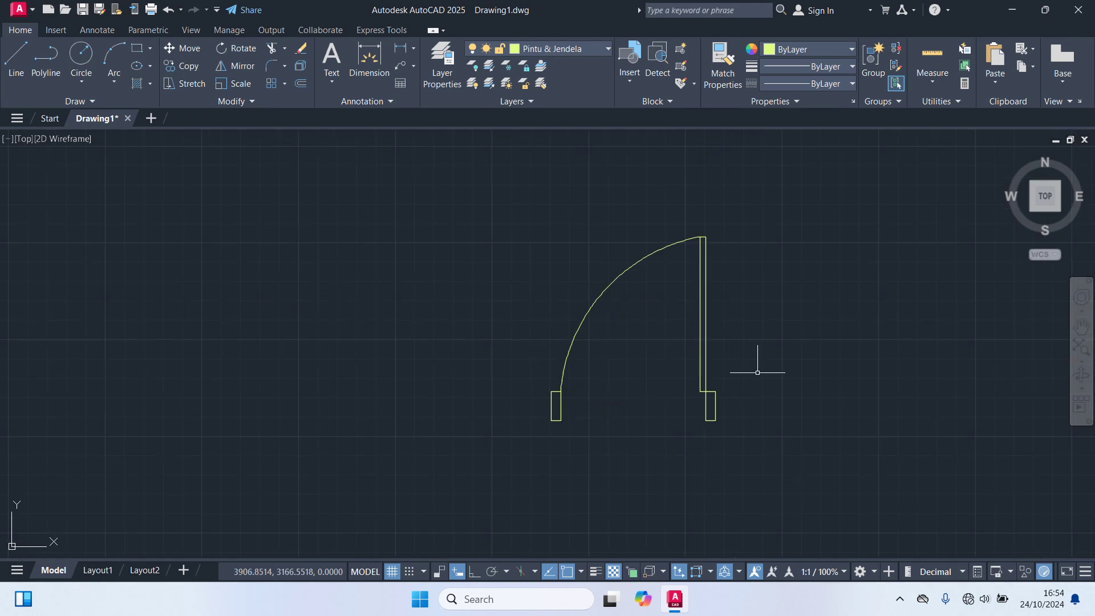
pyautogui.moveTo(761, 366); pyautogui.dragTo(569, 316, button='middle')
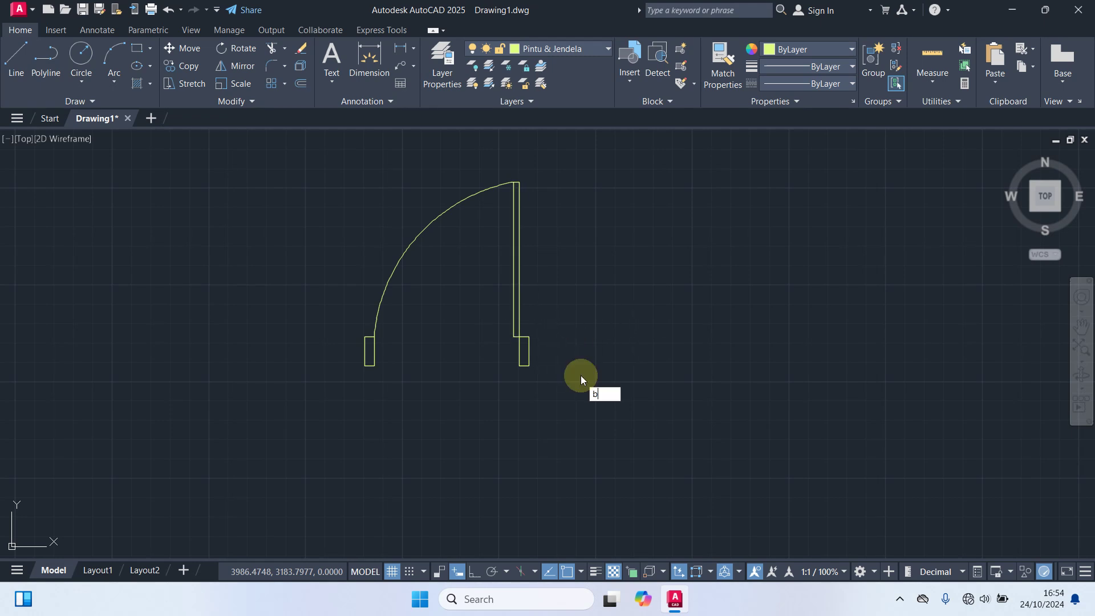
# Name the new block Pintu 1 with its base point at the door jamb
pyautogui.press('Return')
pyautogui.click(367, 192)
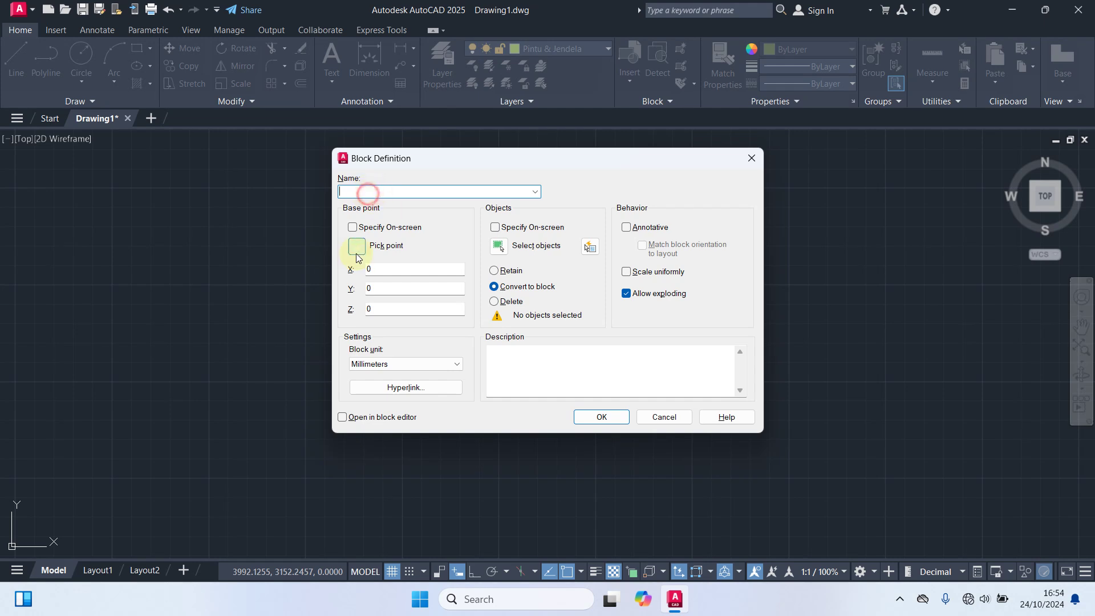
pyautogui.write('Pintu 1')
pyautogui.click(359, 247)
pyautogui.click(521, 352)
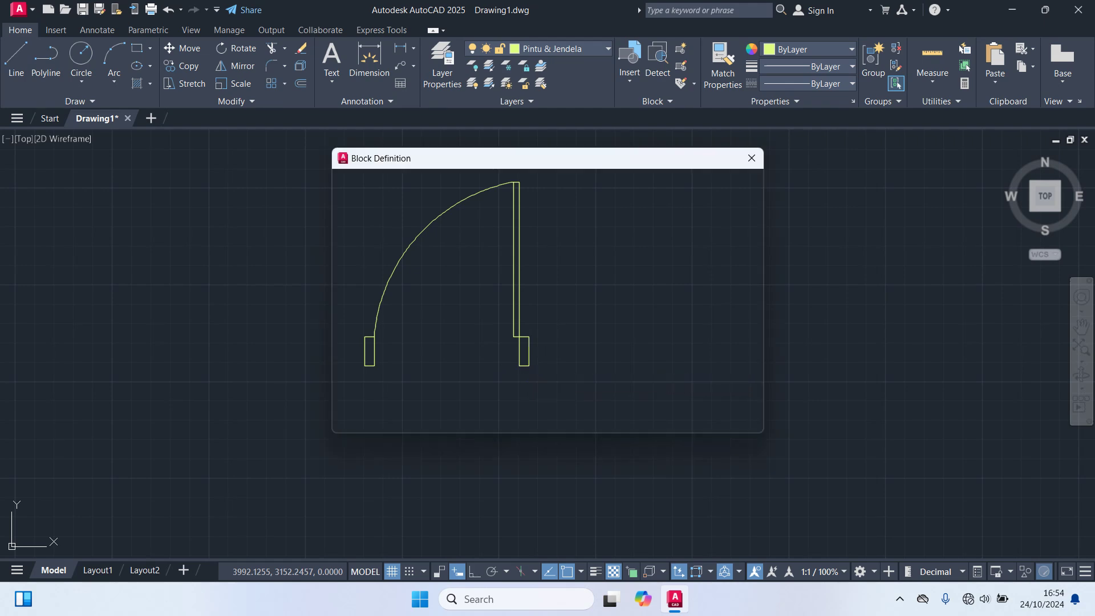
# Window-select the whole door into the block, confirm it, and reselect the block
pyautogui.click(500, 247)
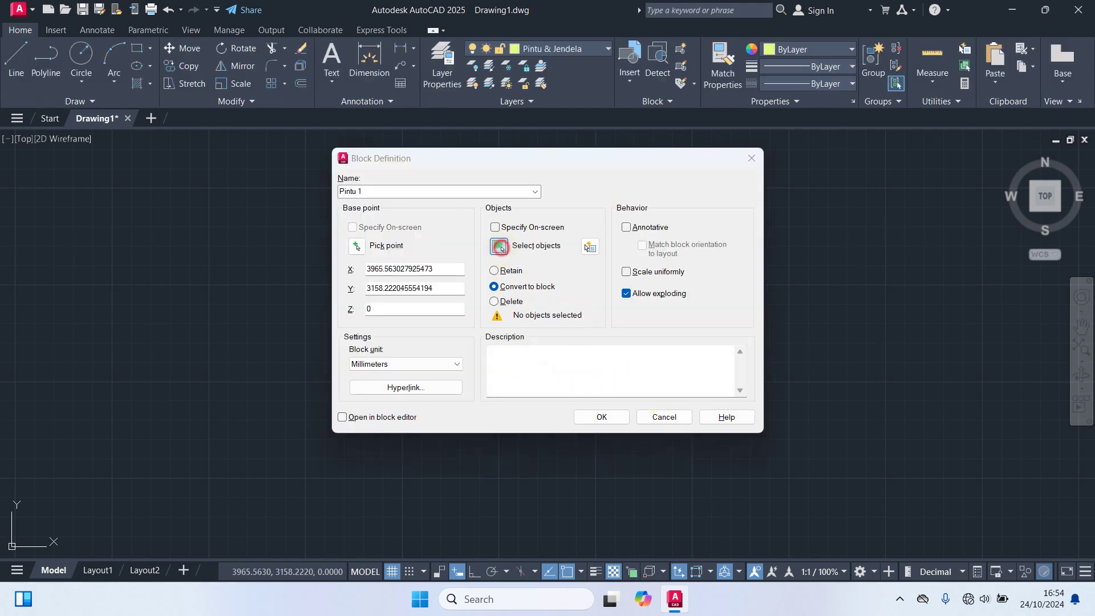
pyautogui.click(586, 410)
pyautogui.click(318, 154)
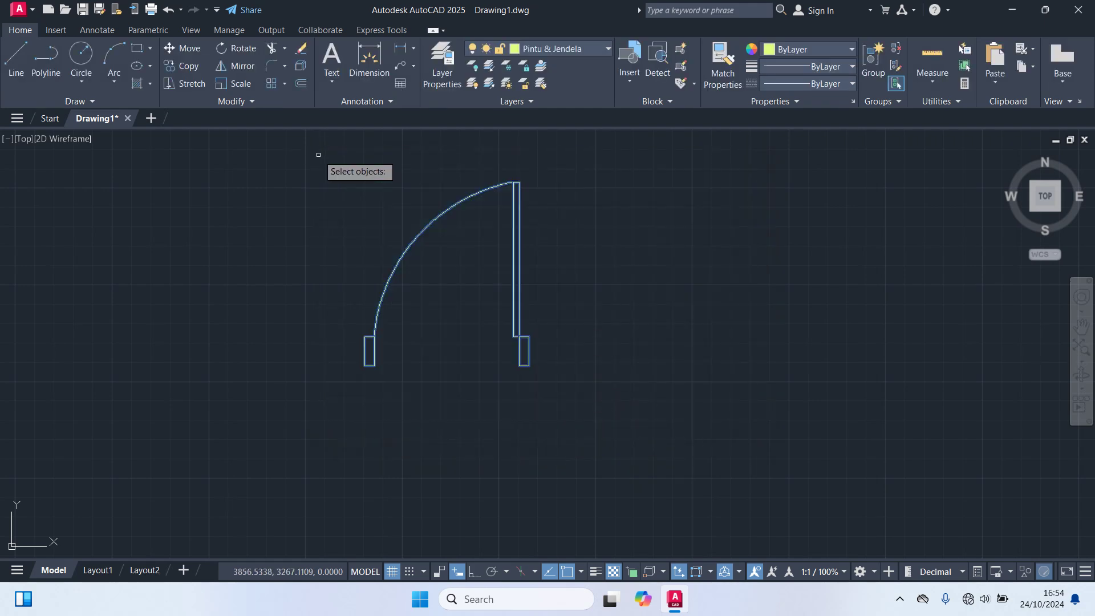
pyautogui.press('Return')
pyautogui.click(616, 417)
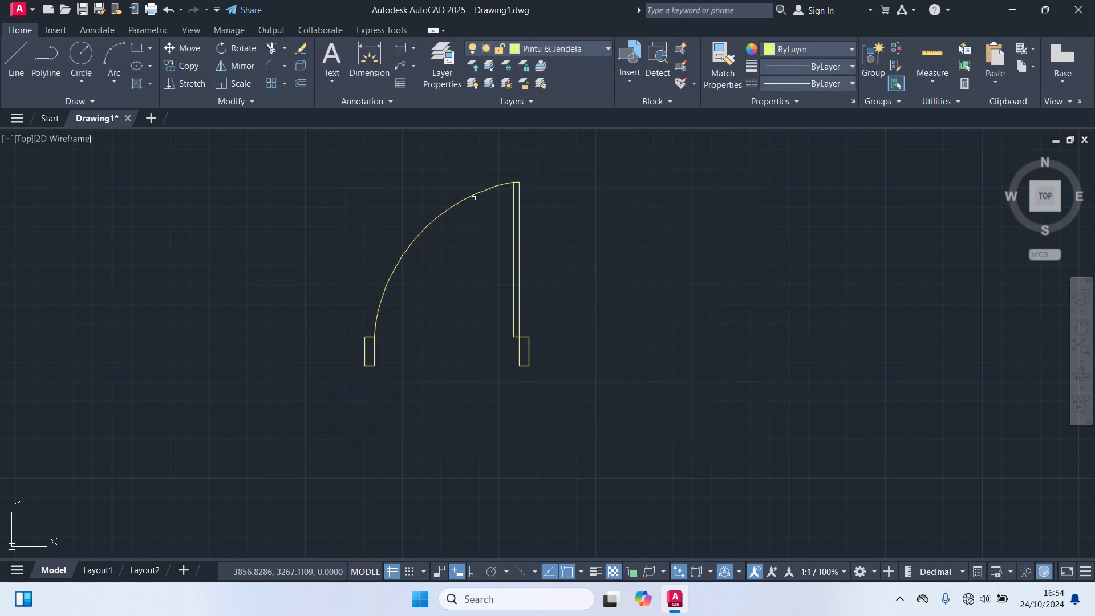
pyautogui.moveTo(551, 253); pyautogui.dragTo(498, 291, button='middle')
pyautogui.click(506, 428)
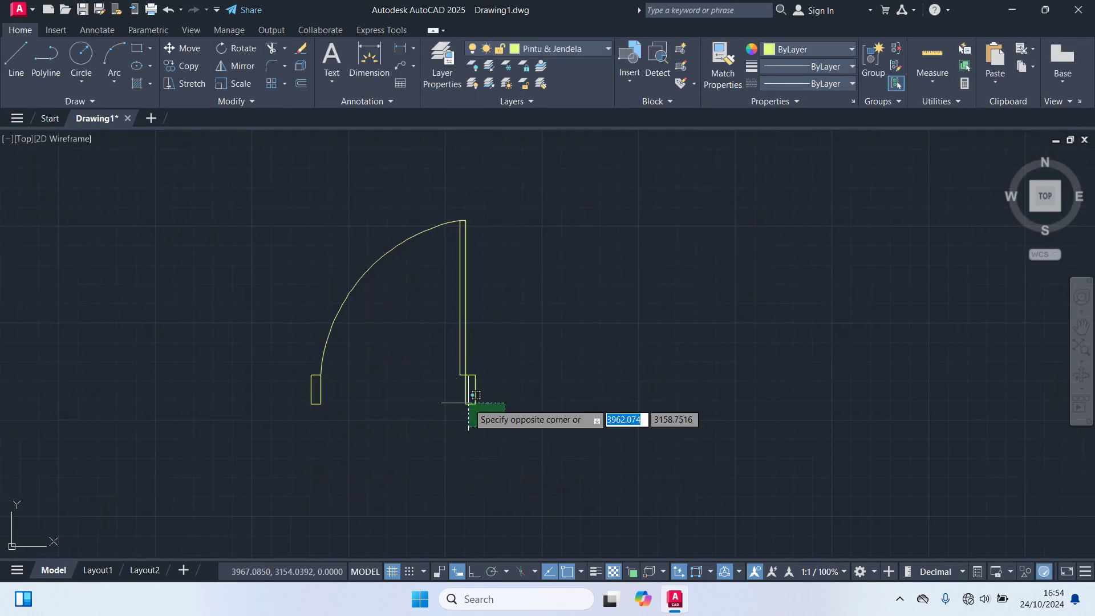
pyautogui.click(469, 400)
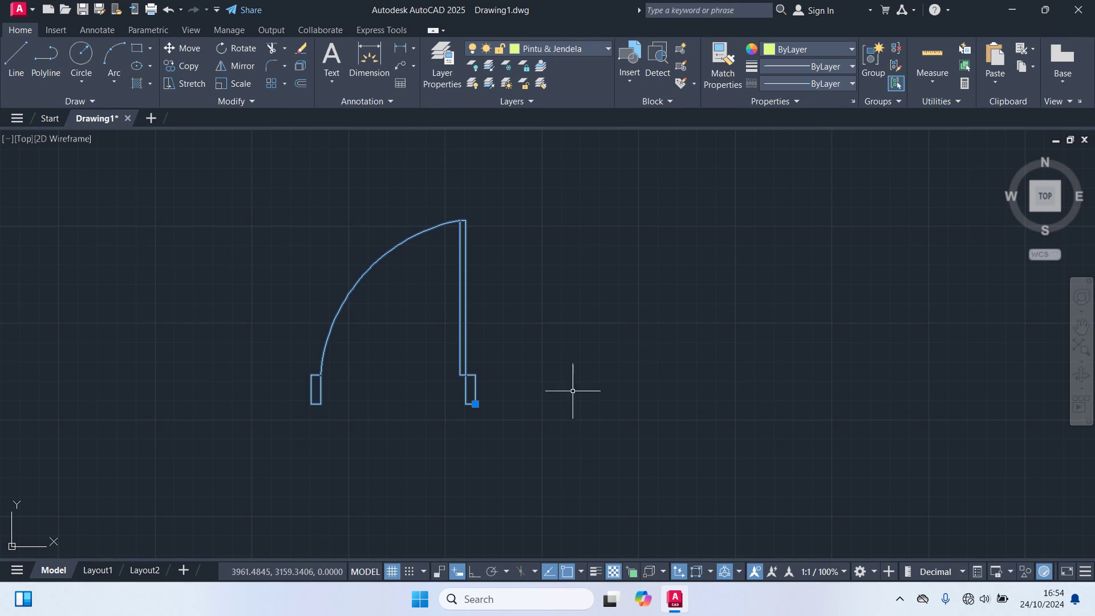
# Mirror the door about a vertical line at its right jamb, keeping the original
pyautogui.write('mi')
pyautogui.press('Return')
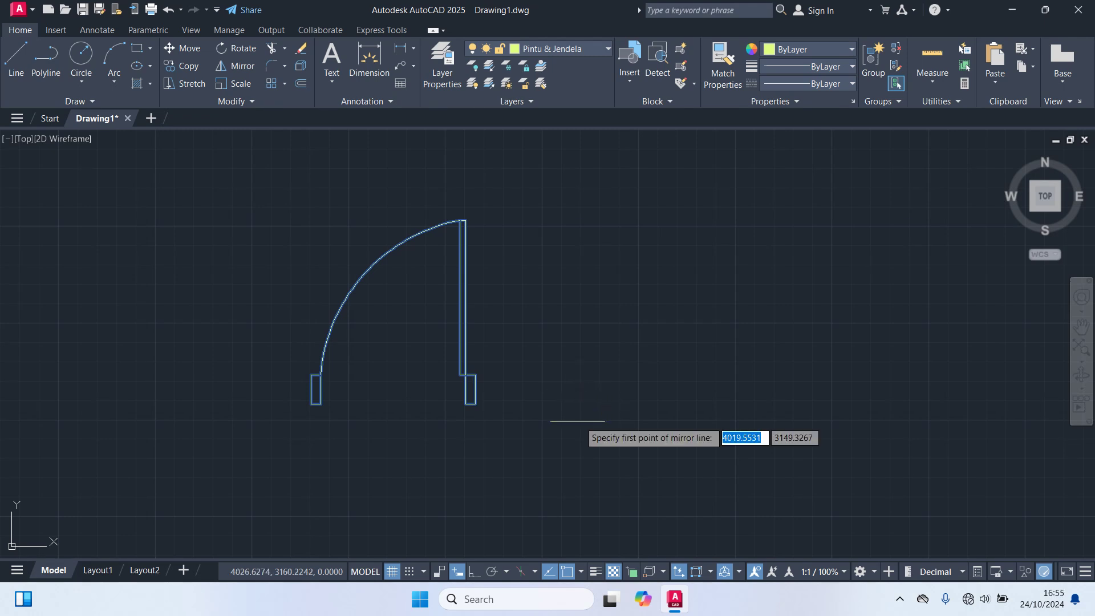
pyautogui.click(469, 391)
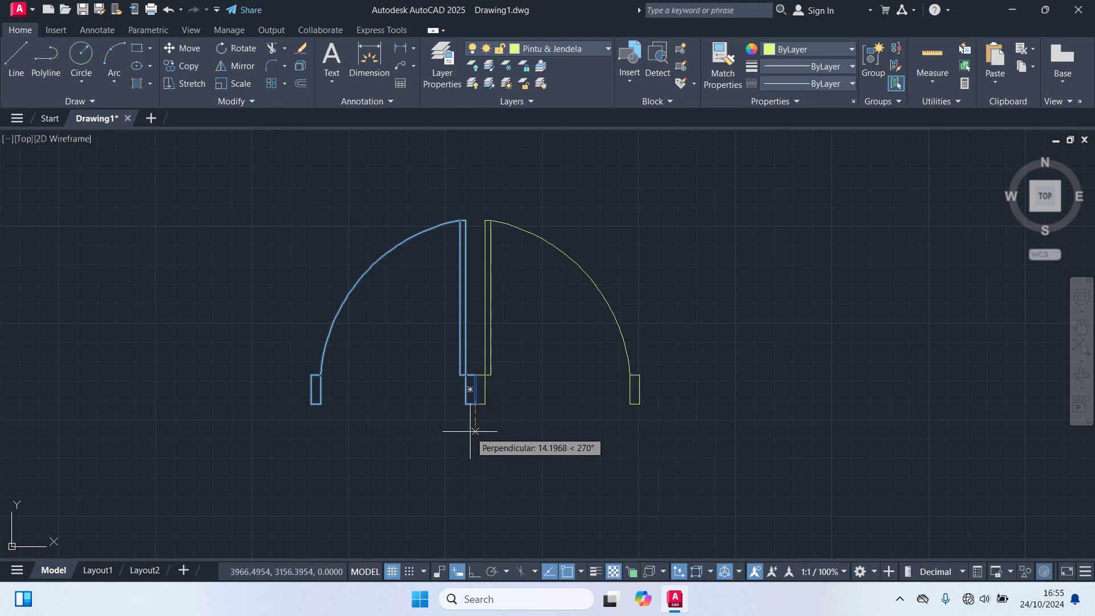
pyautogui.click(470, 432)
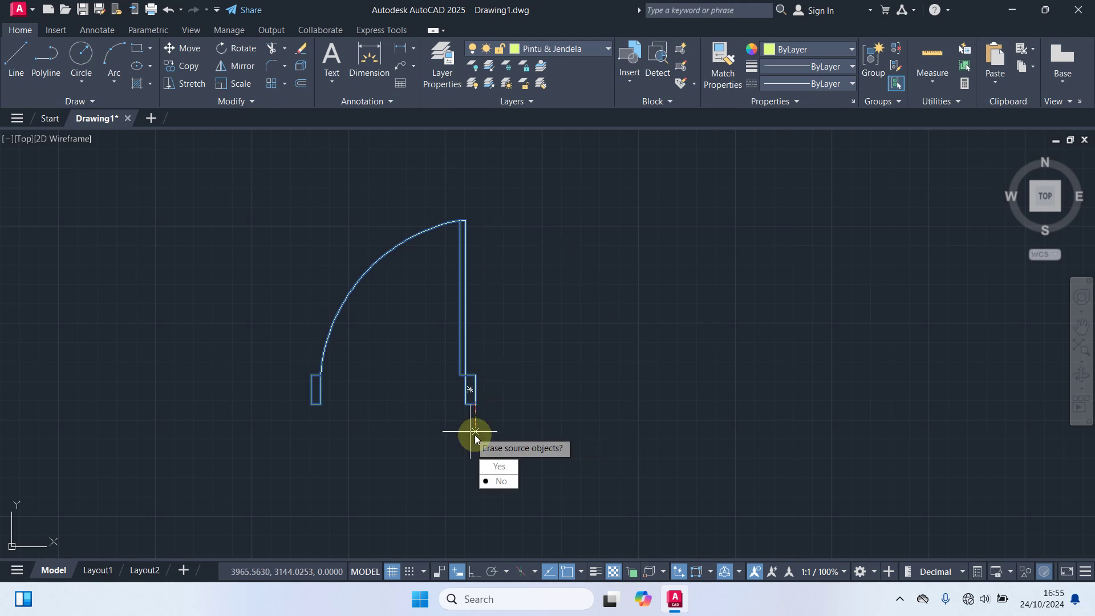
pyautogui.click(503, 489)
# Mirror both door leaves about a horizontal line, keeping the originals
pyautogui.moveTo(672, 464); pyautogui.dragTo(154, 262)
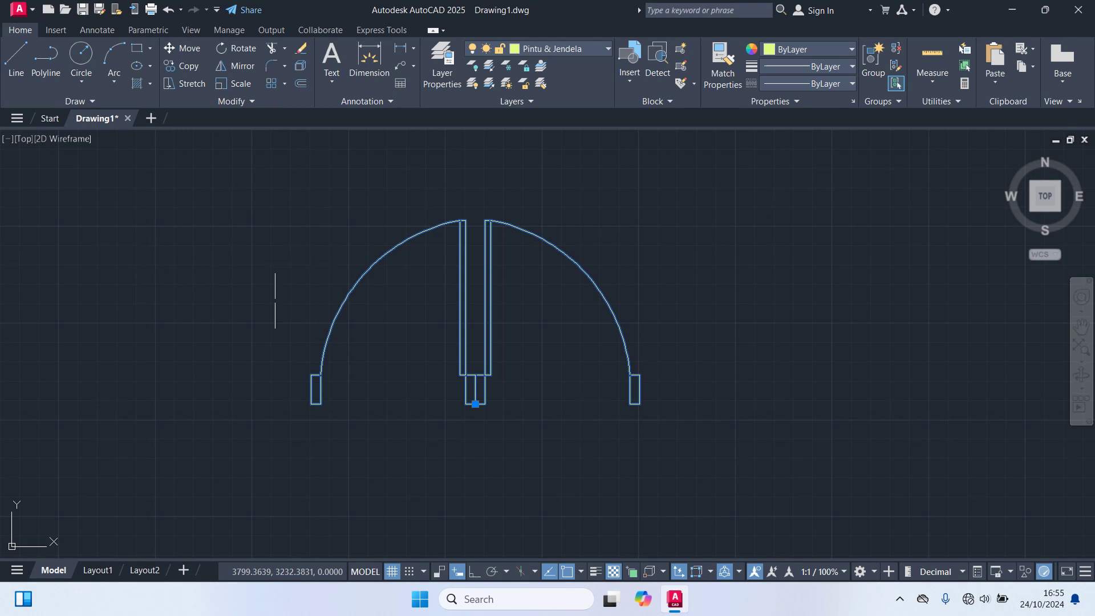
pyautogui.moveTo(275, 301)
pyautogui.mouseDown(button='middle')
pyautogui.moveTo(271, 190)
pyautogui.moveTo(254, 251)
pyautogui.mouseUp(button='middle')
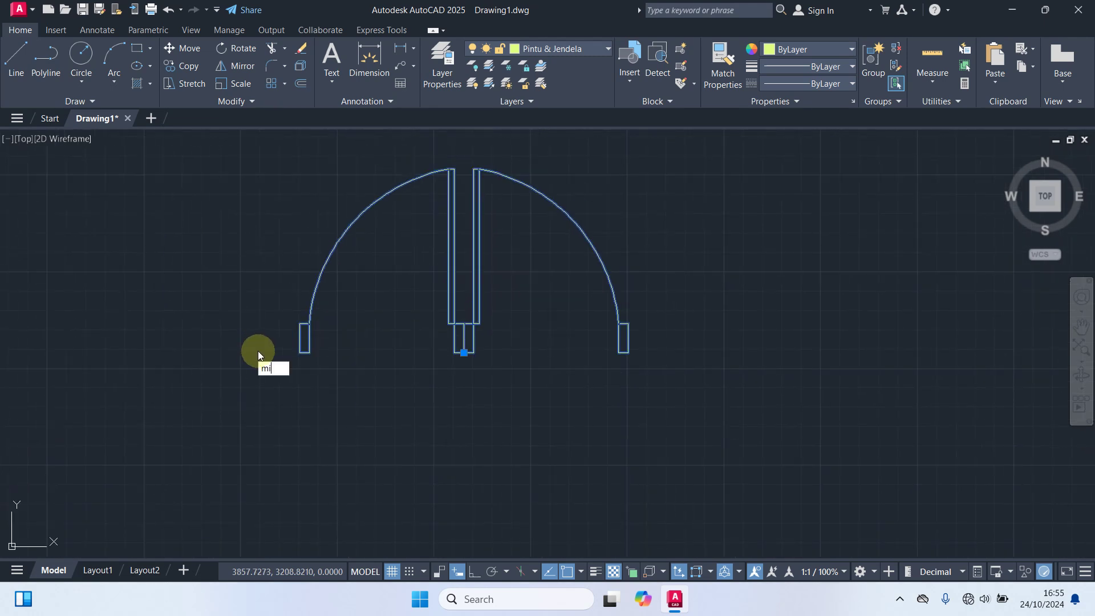
pyautogui.press('Return')
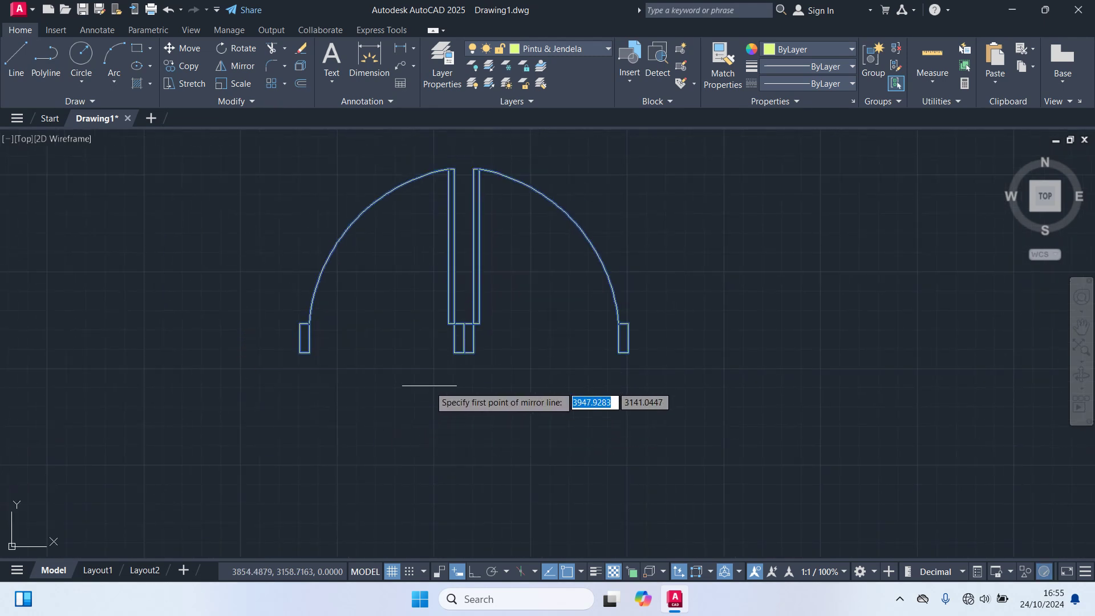
pyautogui.click(464, 354)
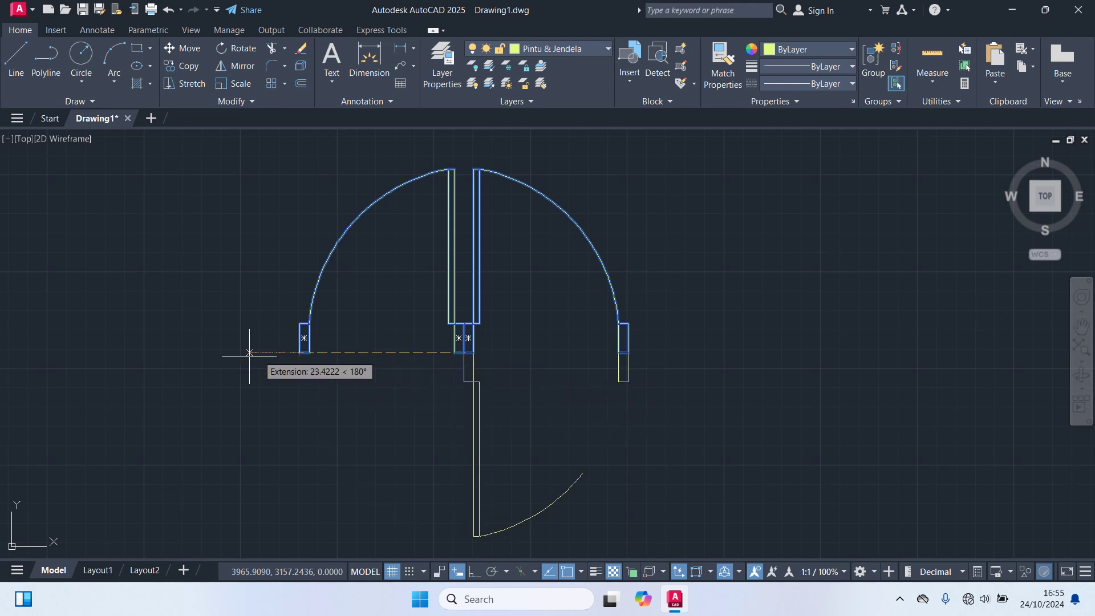
pyautogui.click(219, 353)
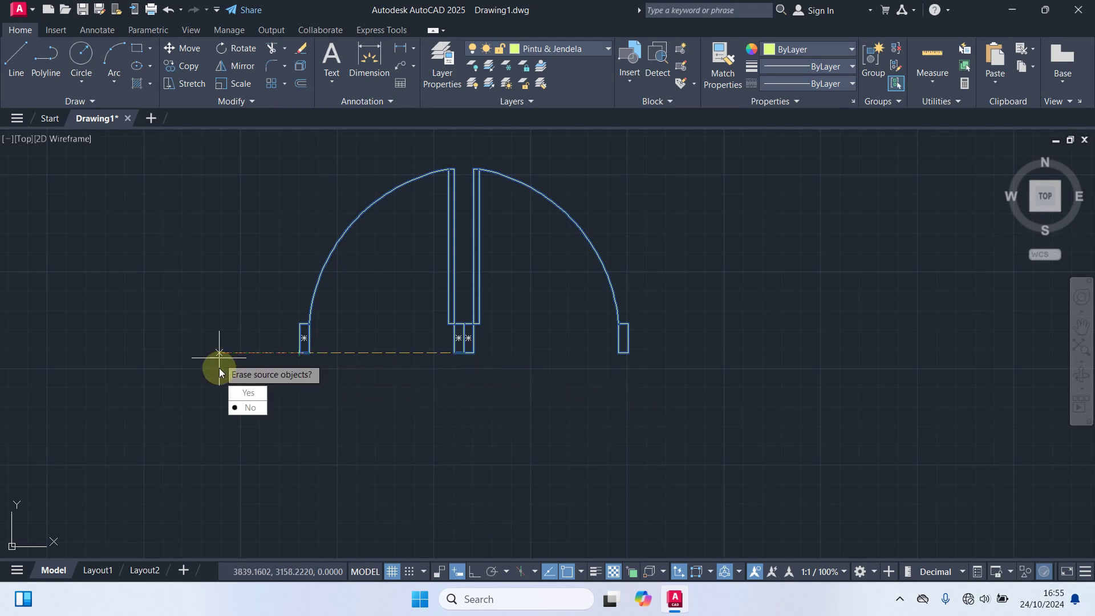
pyautogui.click(244, 408)
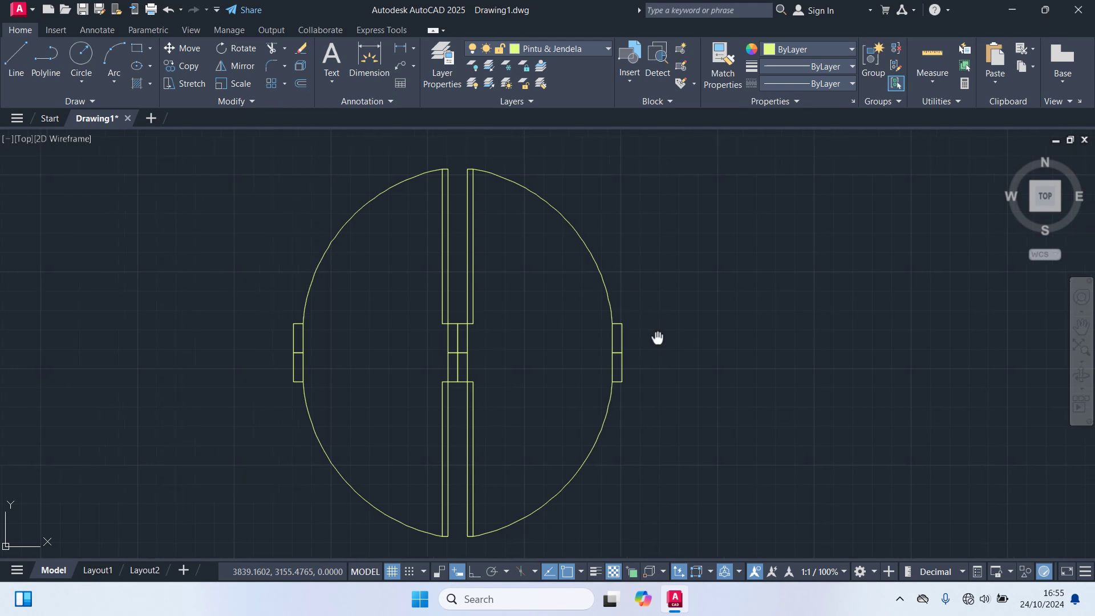
pyautogui.moveTo(657, 337); pyautogui.dragTo(532, 312, button='middle')
pyautogui.click(591, 388)
# Place a copy of the four-leaf door set to the right, based at its centre
pyautogui.click(48, 247)
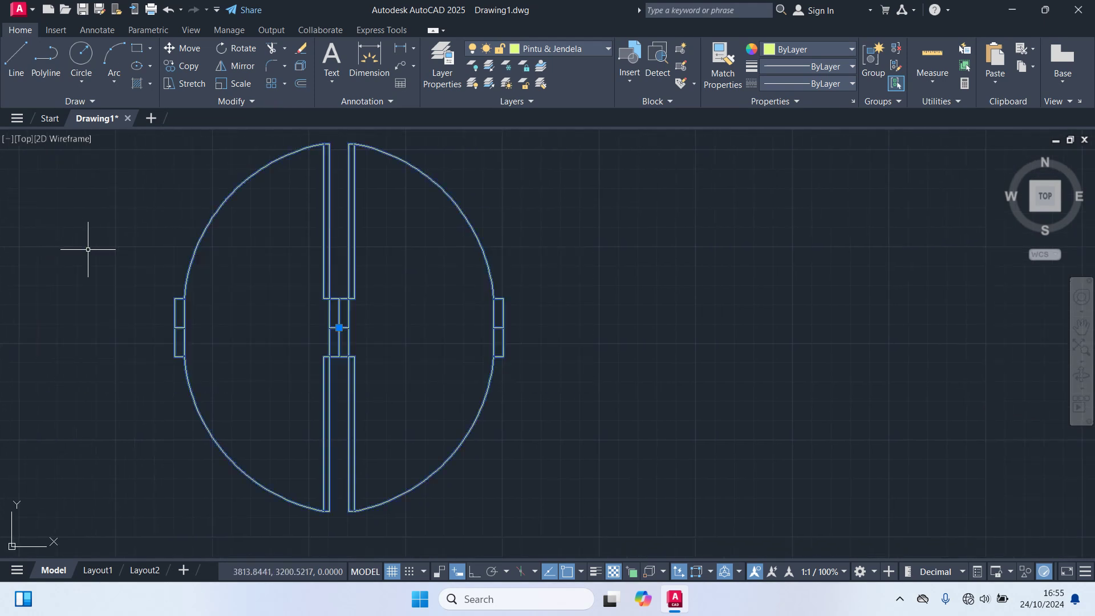
pyautogui.write('m')
pyautogui.press('Return')
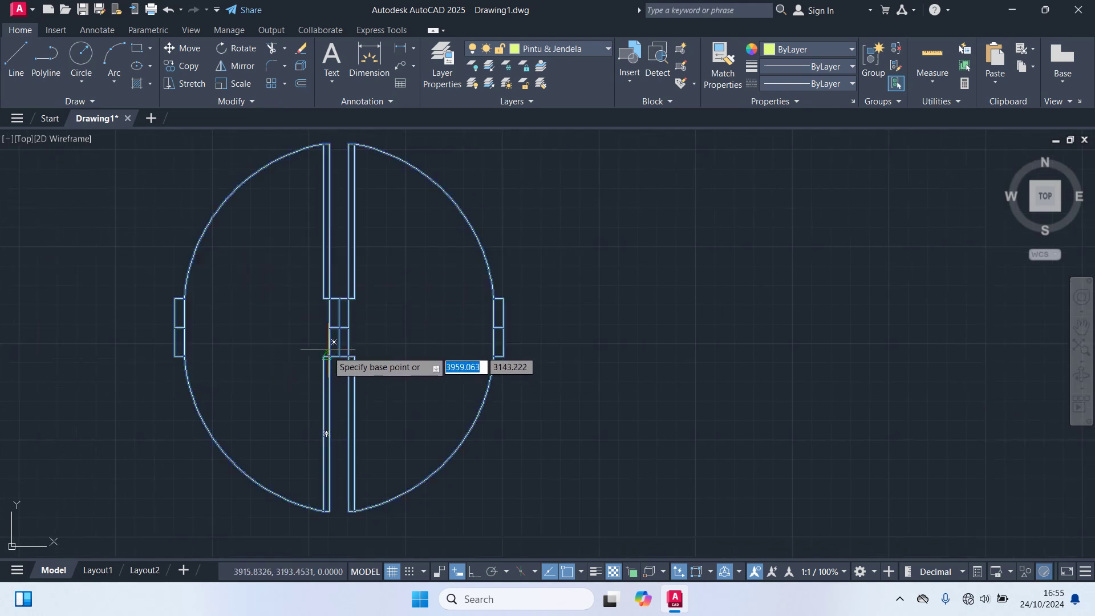
pyautogui.click(339, 328)
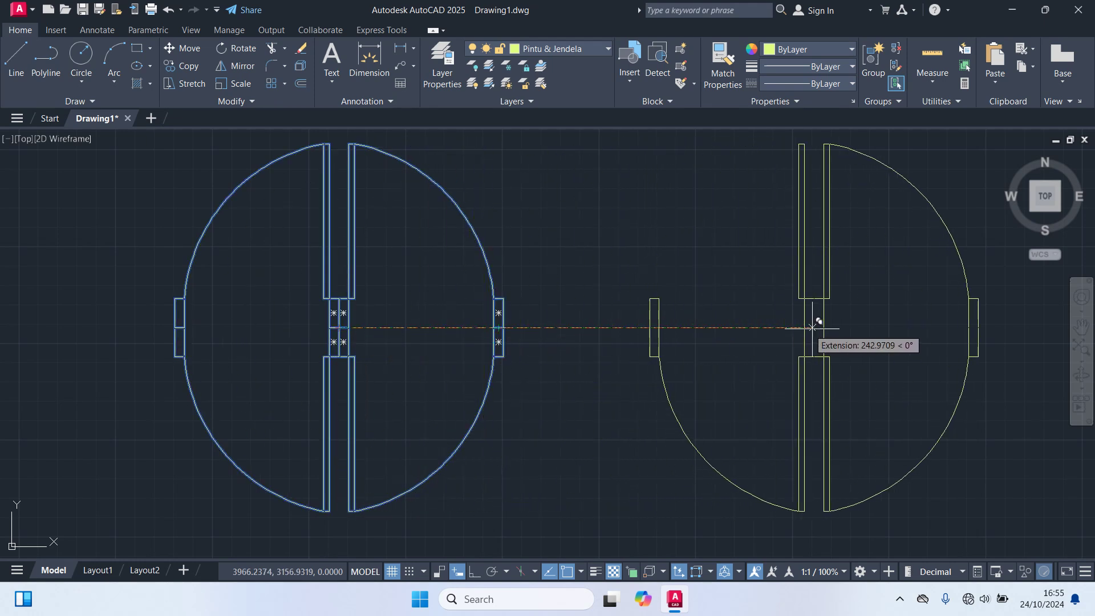
pyautogui.click(841, 328)
pyautogui.moveTo(816, 356); pyautogui.dragTo(551, 338, button='middle')
pyautogui.press('Escape')
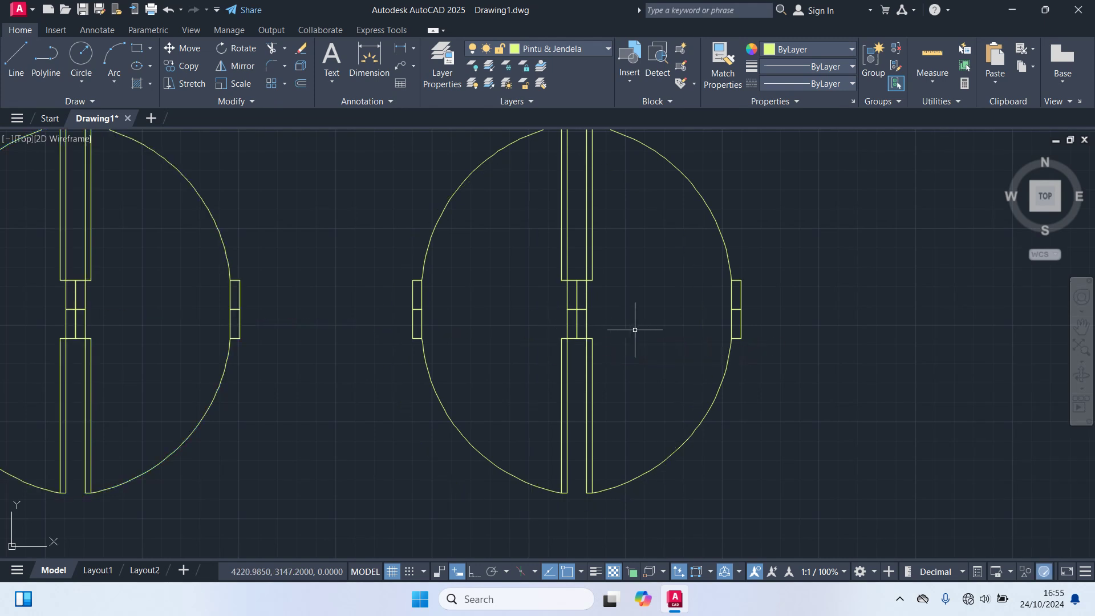
# Rotate the right door set 90° about its centre
pyautogui.click(741, 428)
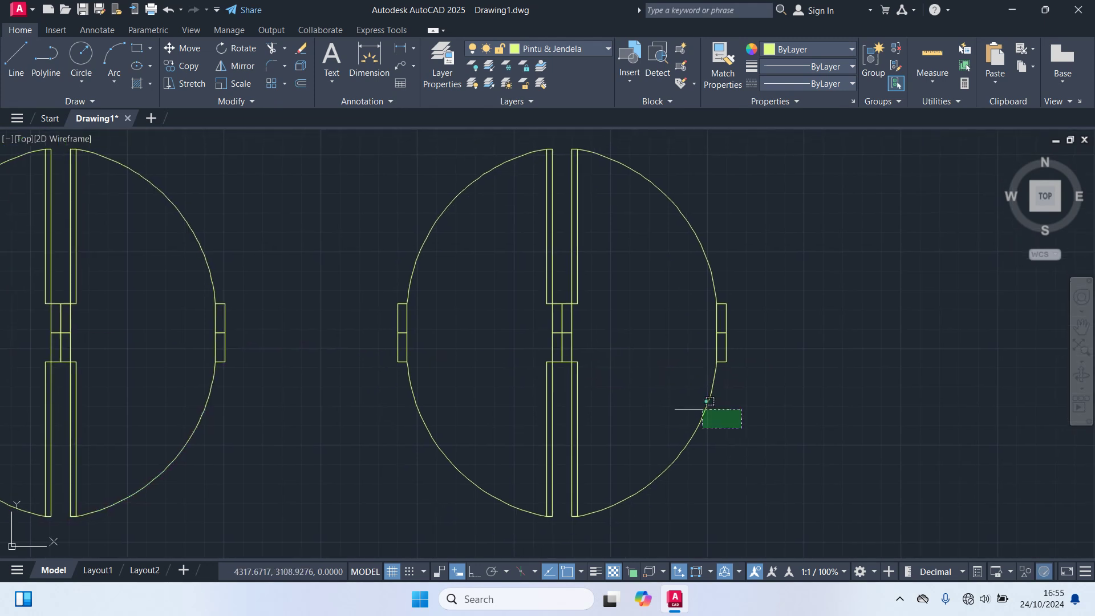
pyautogui.click(269, 199)
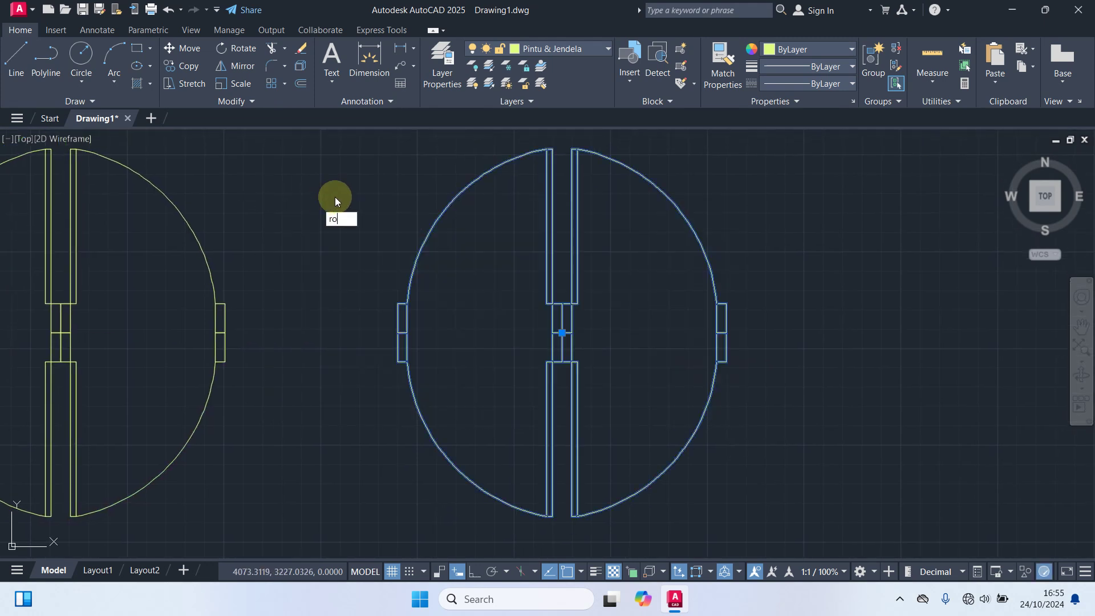
pyautogui.write('ro')
pyautogui.press('Return')
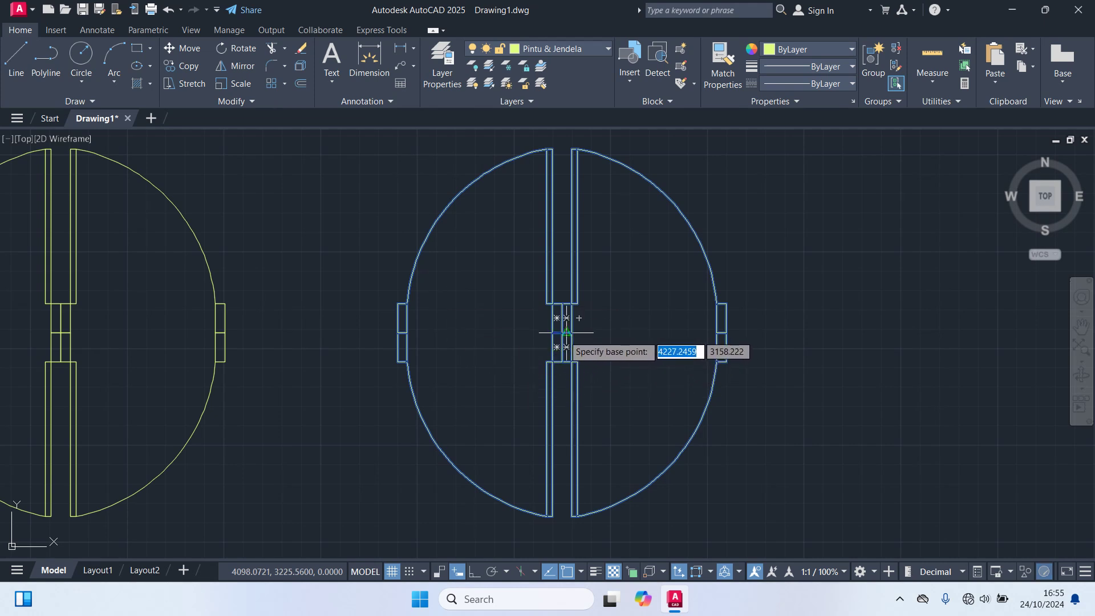
pyautogui.click(566, 333)
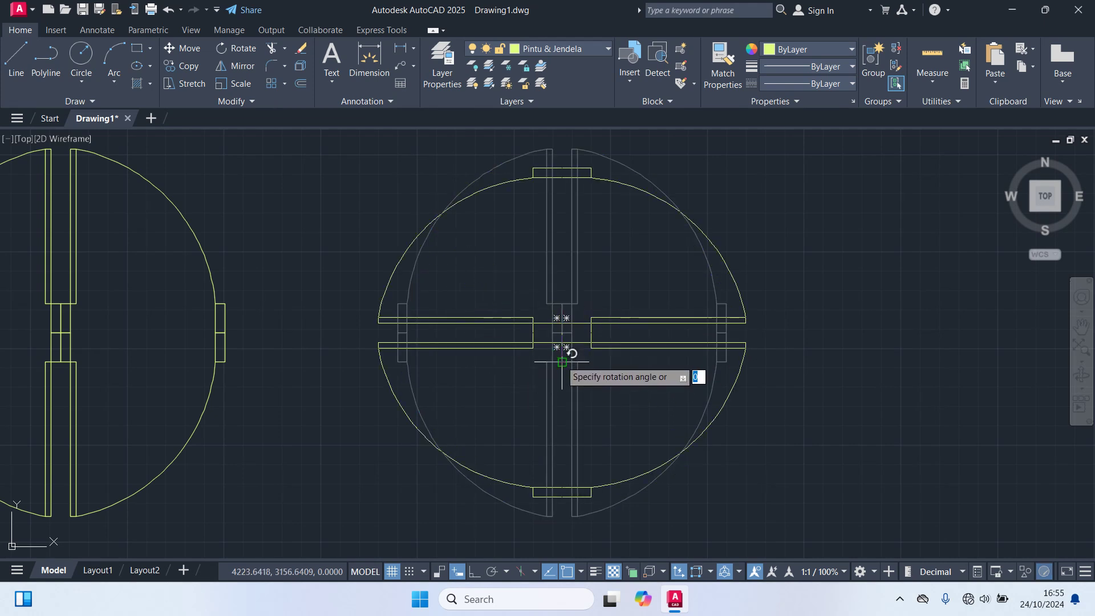
pyautogui.write('90')
pyautogui.press('Return')
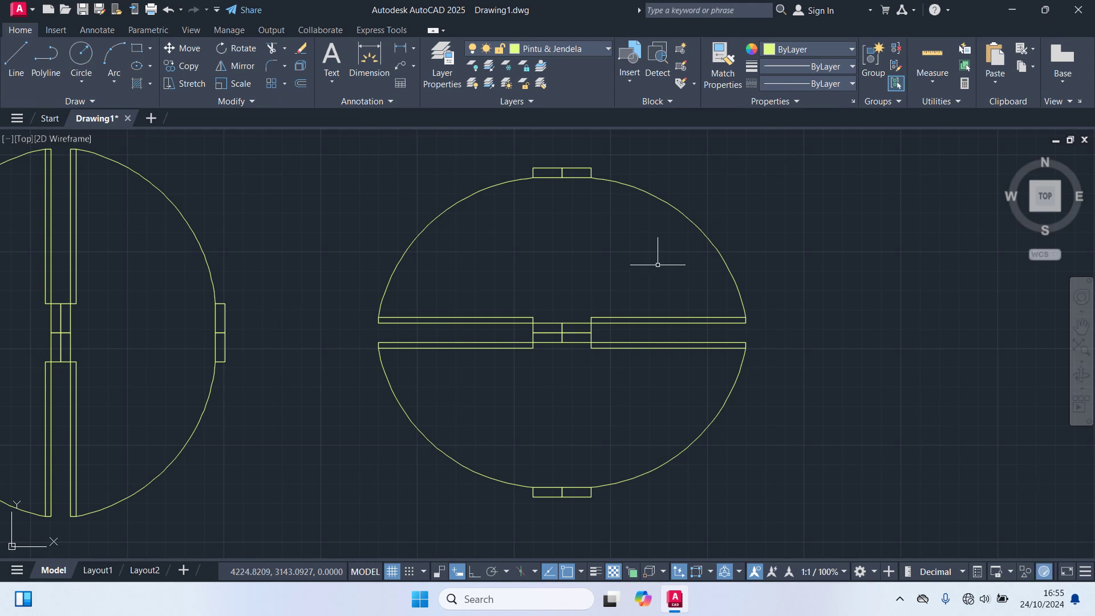
pyautogui.scroll(-2, 687, 277)
pyautogui.moveTo(480, 420); pyautogui.dragTo(503, 372, button='middle')
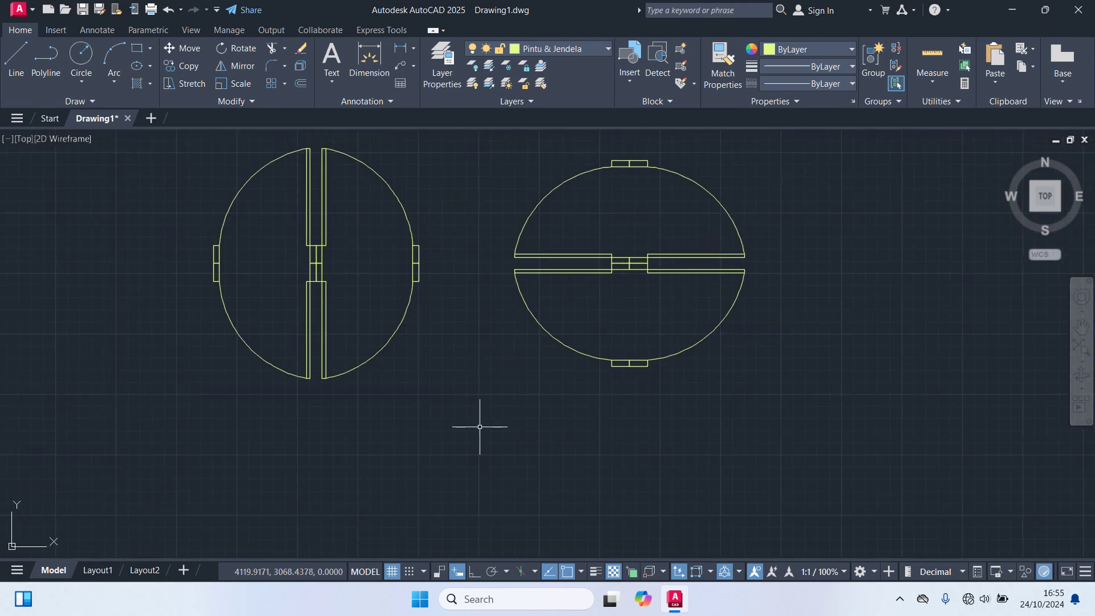
pyautogui.moveTo(474, 422); pyautogui.dragTo(508, 315, button='middle')
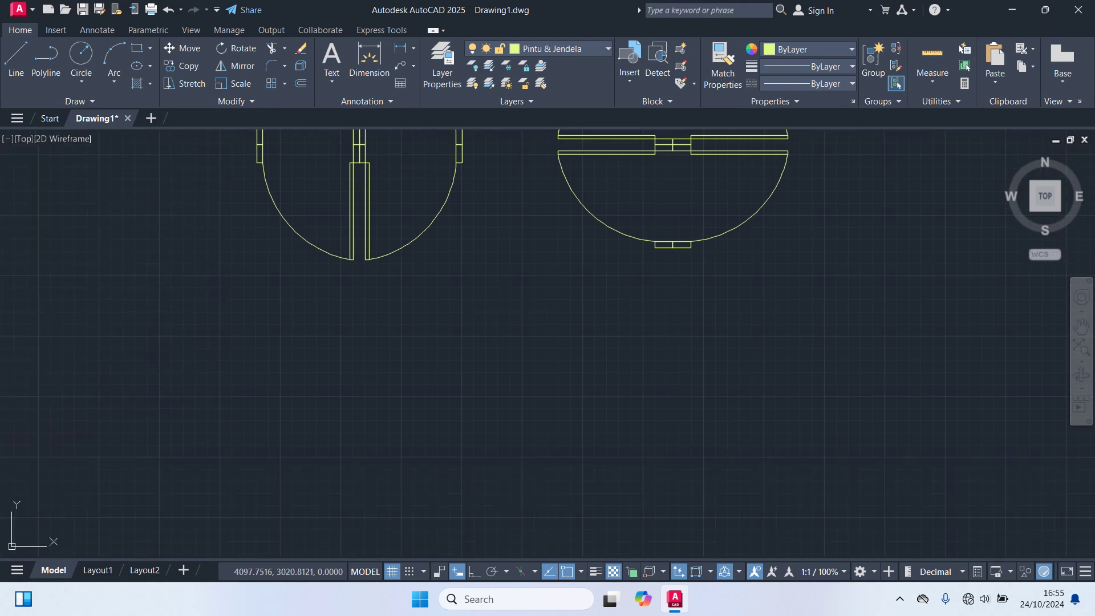
# Draw a 5 by 15 window jamb rectangle
pyautogui.write('c')
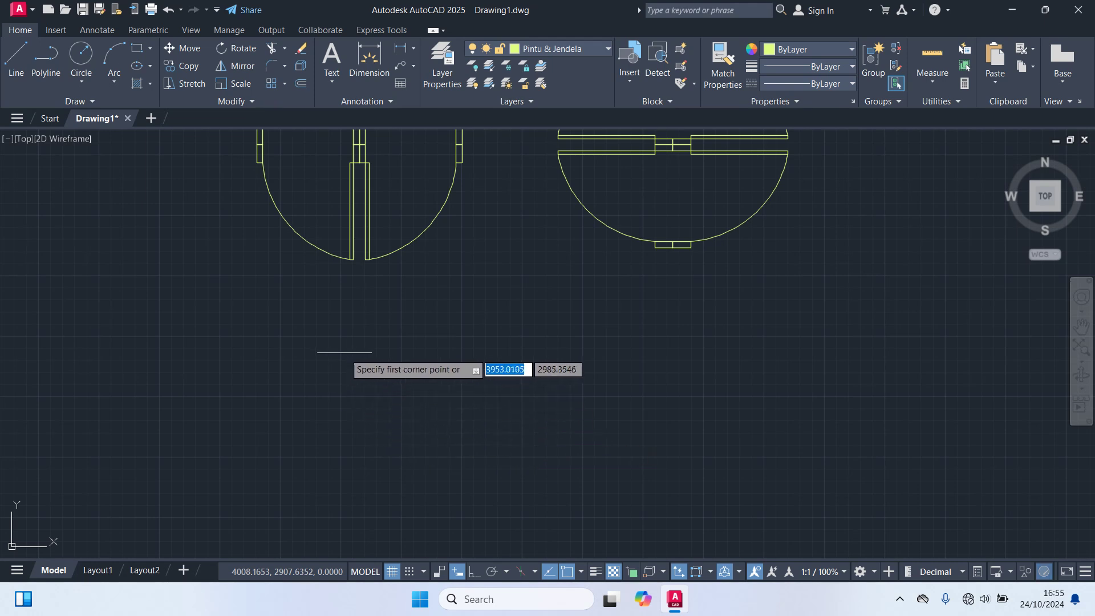
pyautogui.click(333, 356)
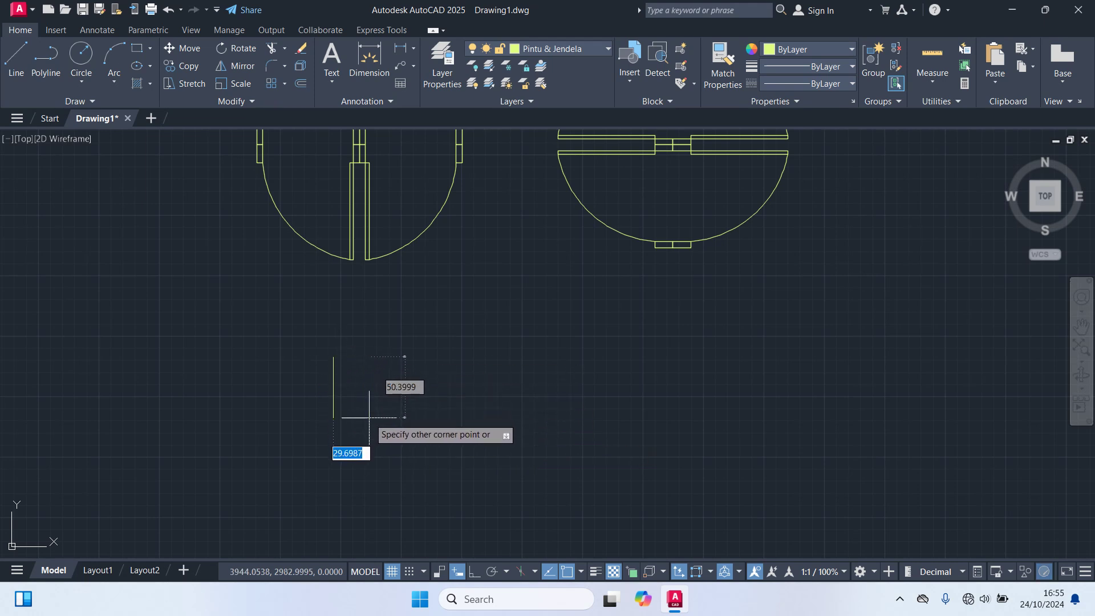
pyautogui.write('5')
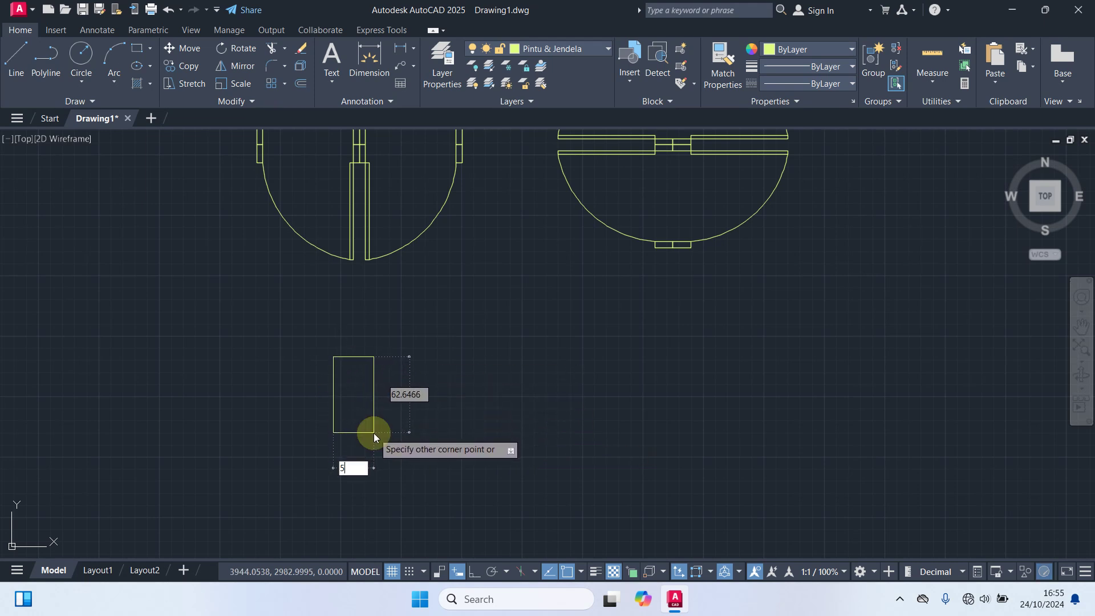
pyautogui.press('Tab')
pyautogui.write('1')
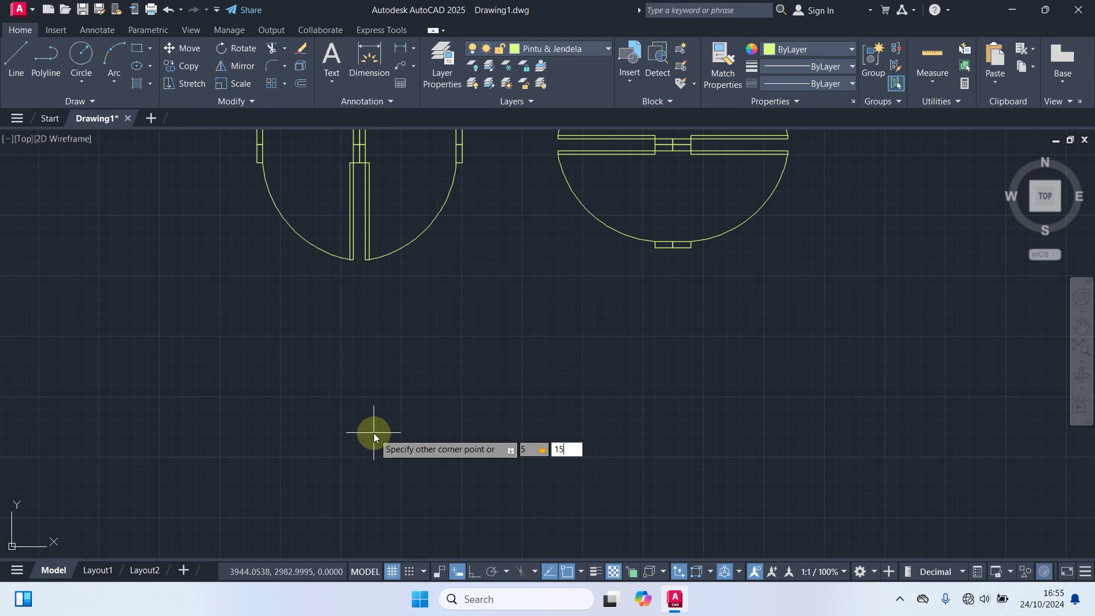
pyautogui.press('Return')
pyautogui.scroll(4, 450, 439)
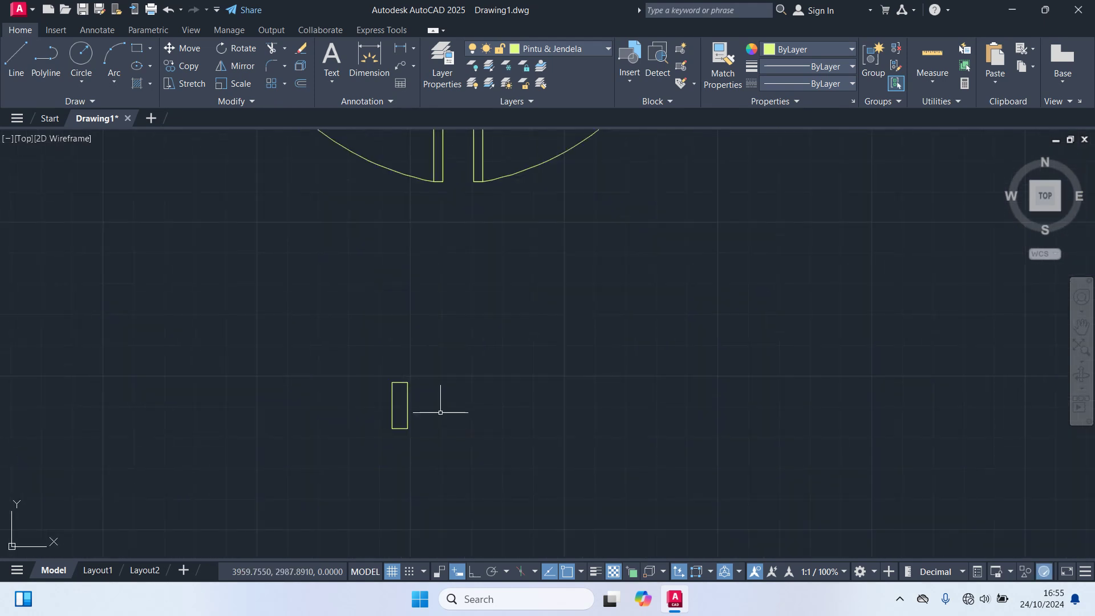
pyautogui.moveTo(440, 412); pyautogui.dragTo(394, 328, button='middle')
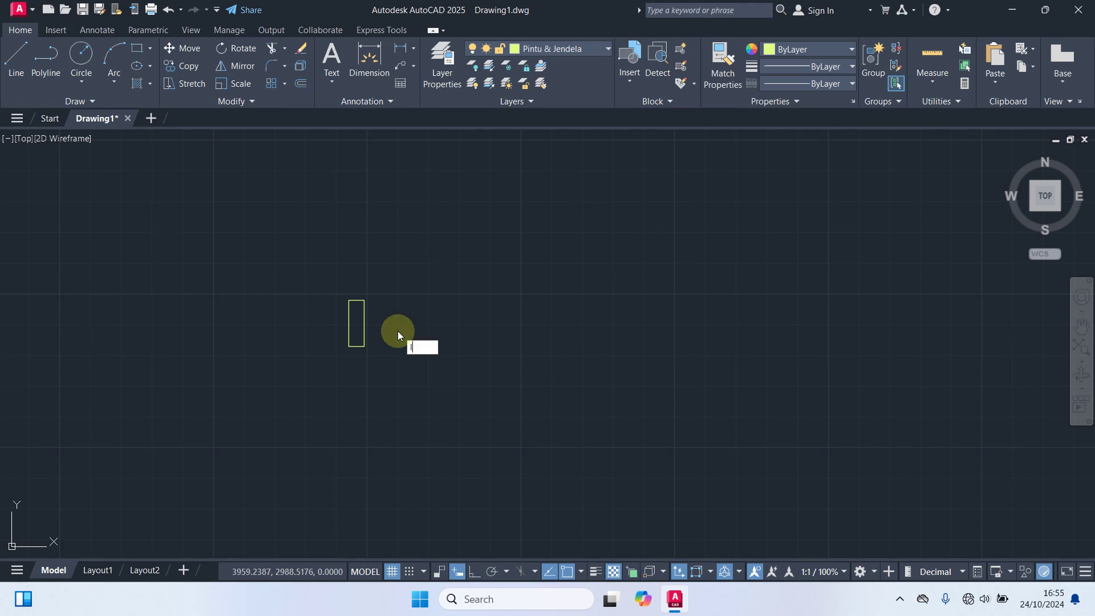
# Draw a 30-unit top line from the jamb's top-right corner
pyautogui.write('l')
pyautogui.press('Return')
pyautogui.click(364, 300)
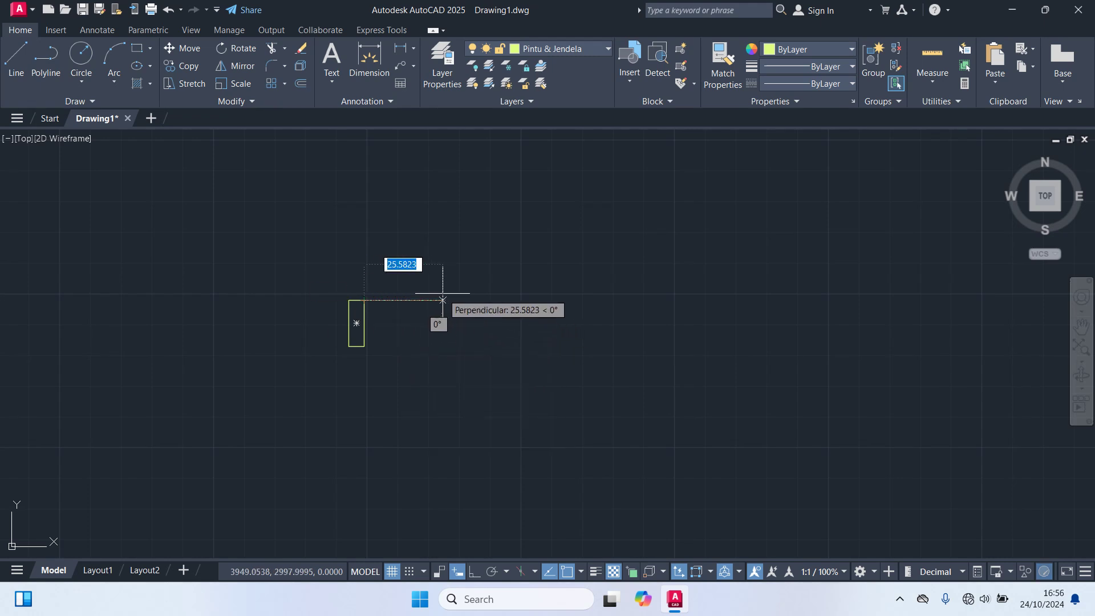
pyautogui.write('30')
pyautogui.press('Return')
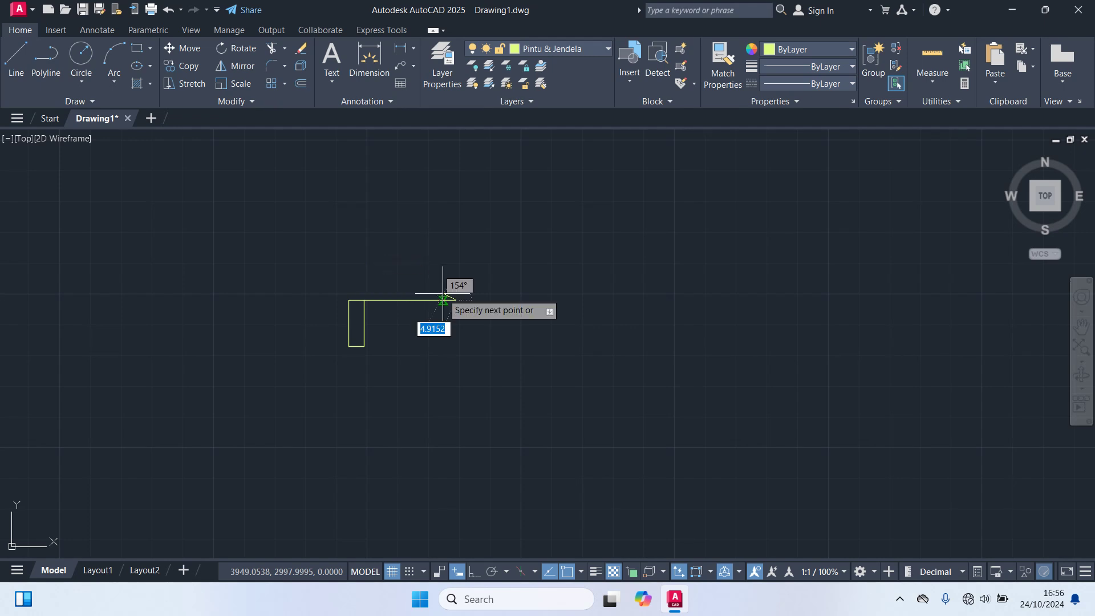
pyautogui.press('Return')
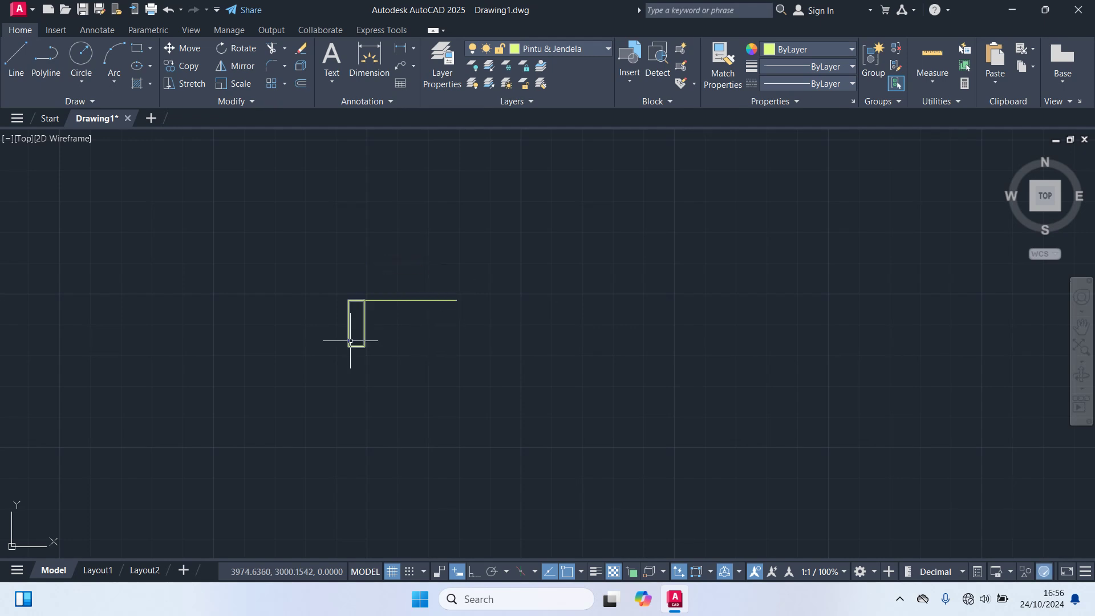
# Copy the jamb rectangle to the top line's right end
pyautogui.click(350, 341)
pyautogui.write('co')
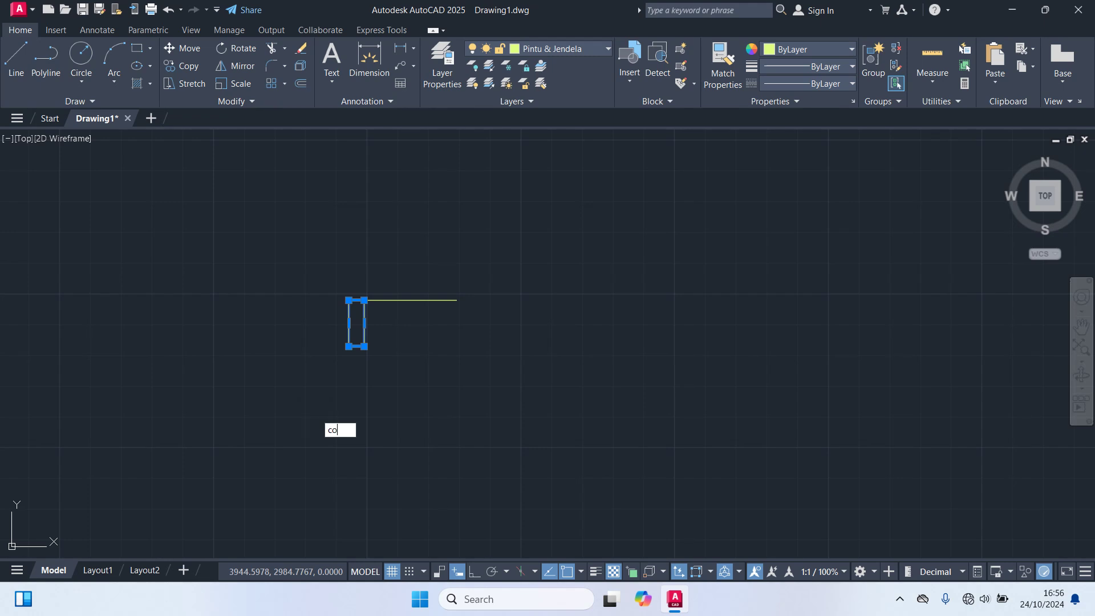
pyautogui.press('Return')
pyautogui.click(349, 300)
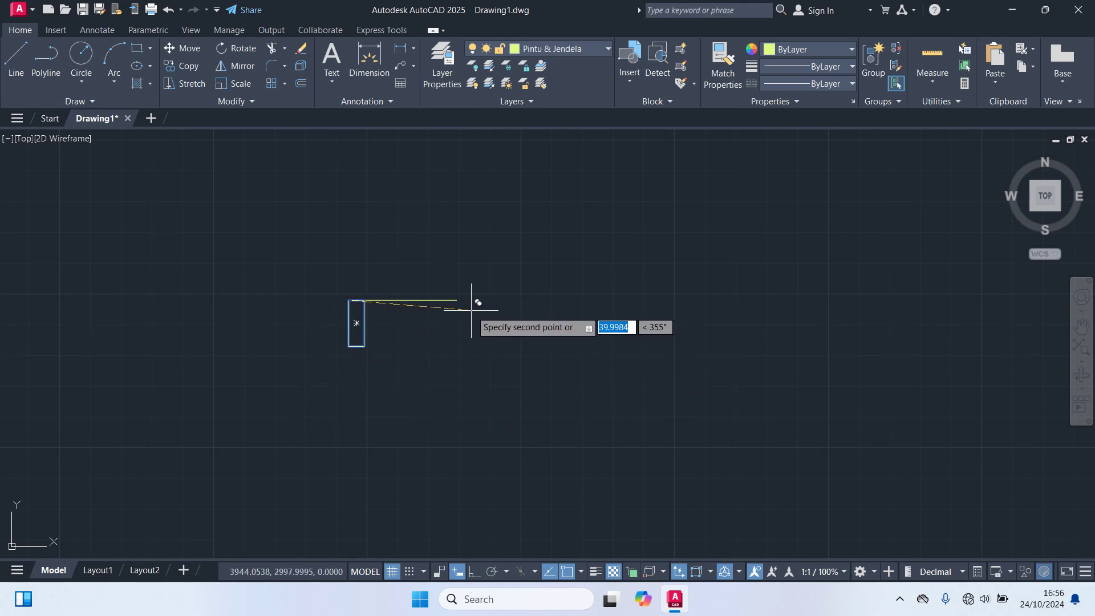
pyautogui.click(456, 300)
pyautogui.press('Escape')
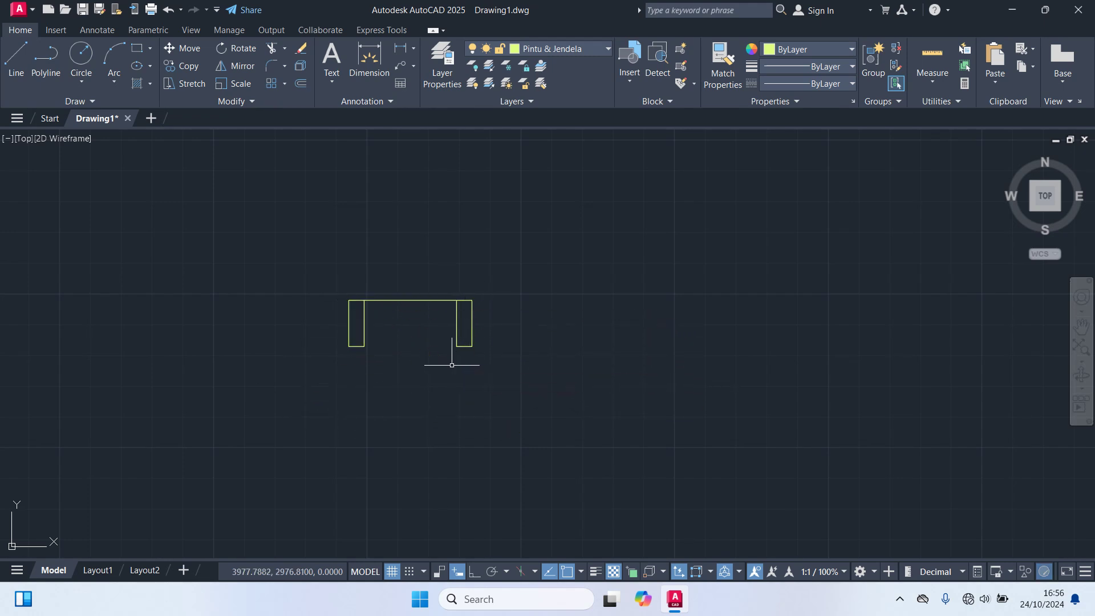
# Copy the top line 15 units down as the bottom line
pyautogui.click(419, 300)
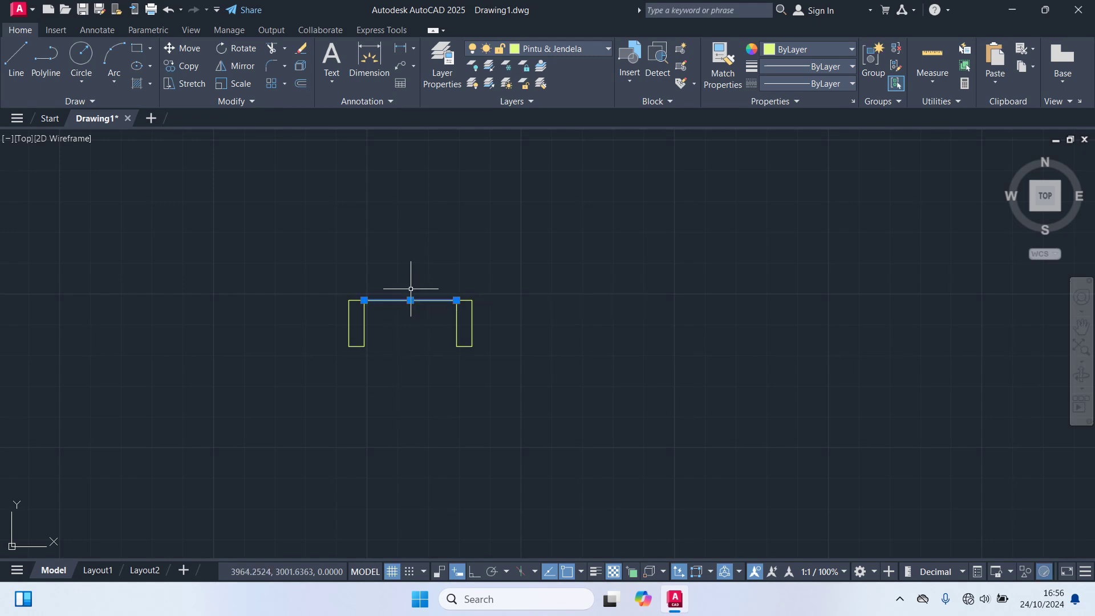
pyautogui.write('co')
pyautogui.press('Return')
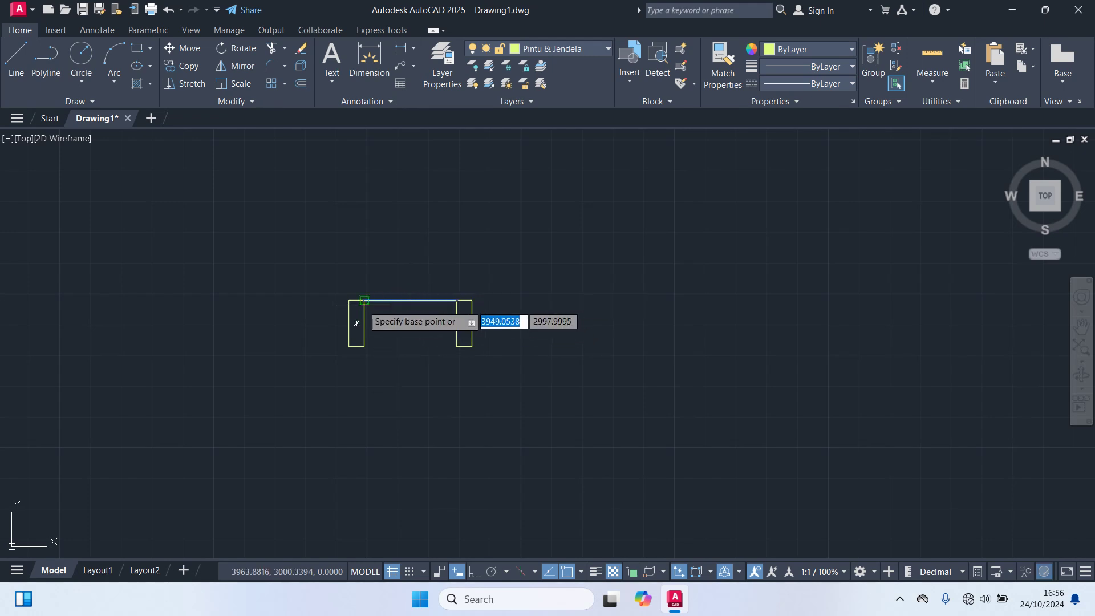
pyautogui.click(364, 300)
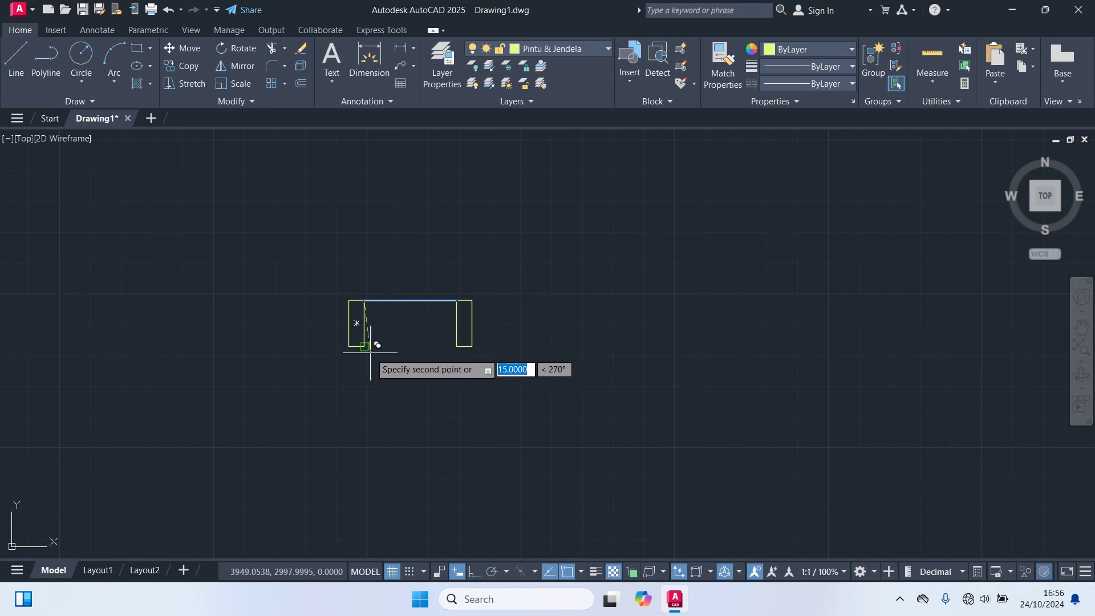
pyautogui.press('Return')
pyautogui.moveTo(420, 358); pyautogui.dragTo(452, 391, button='middle')
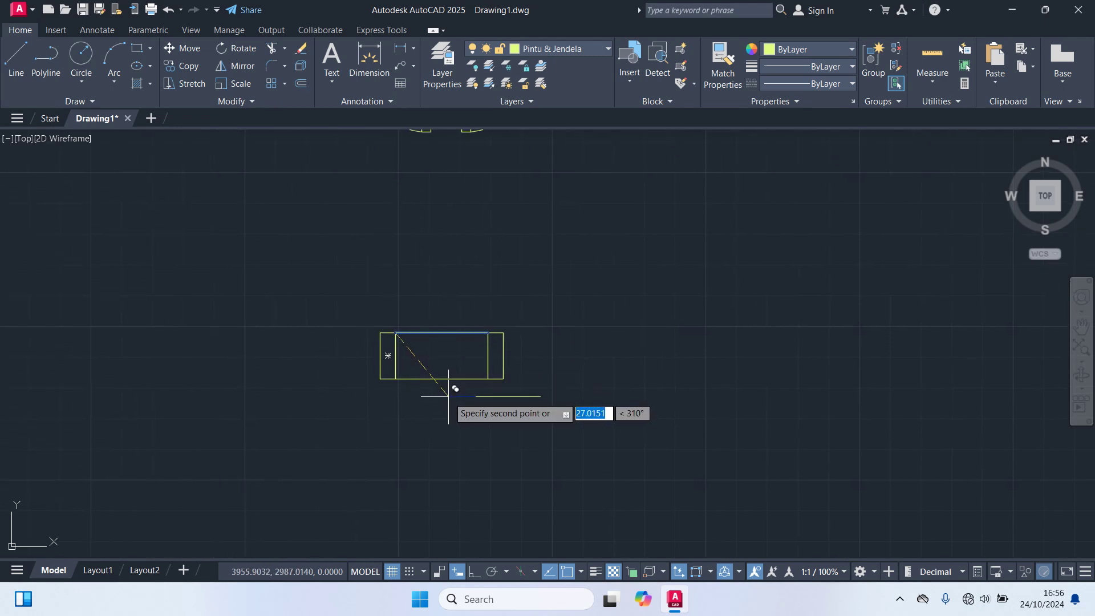
# Draw a centre line between the inner edges of the two jambs
pyautogui.press('Return')
pyautogui.press('Return')
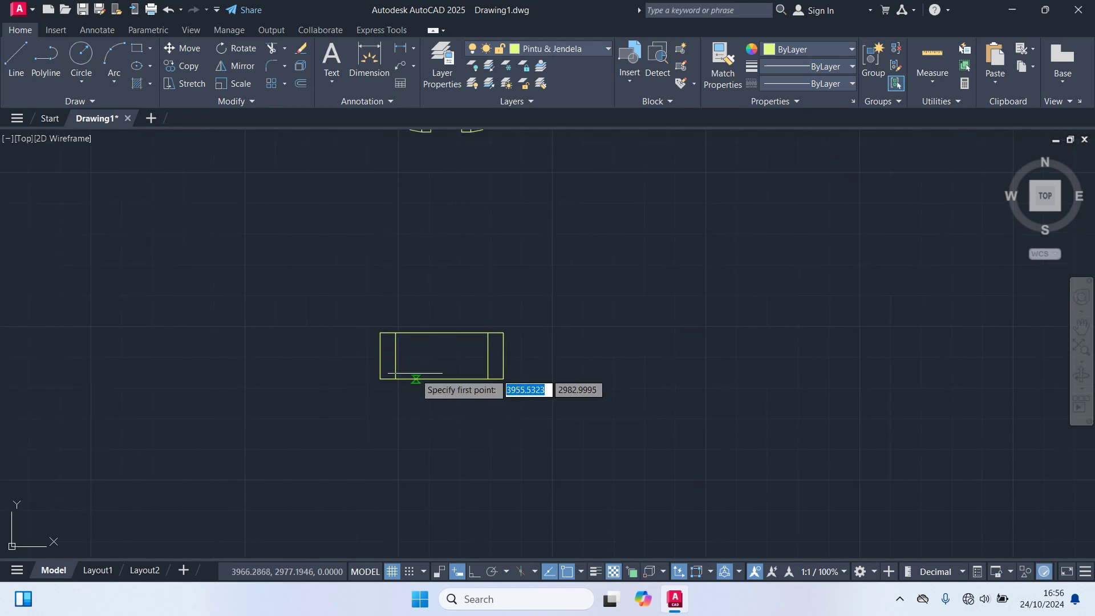
pyautogui.click(396, 356)
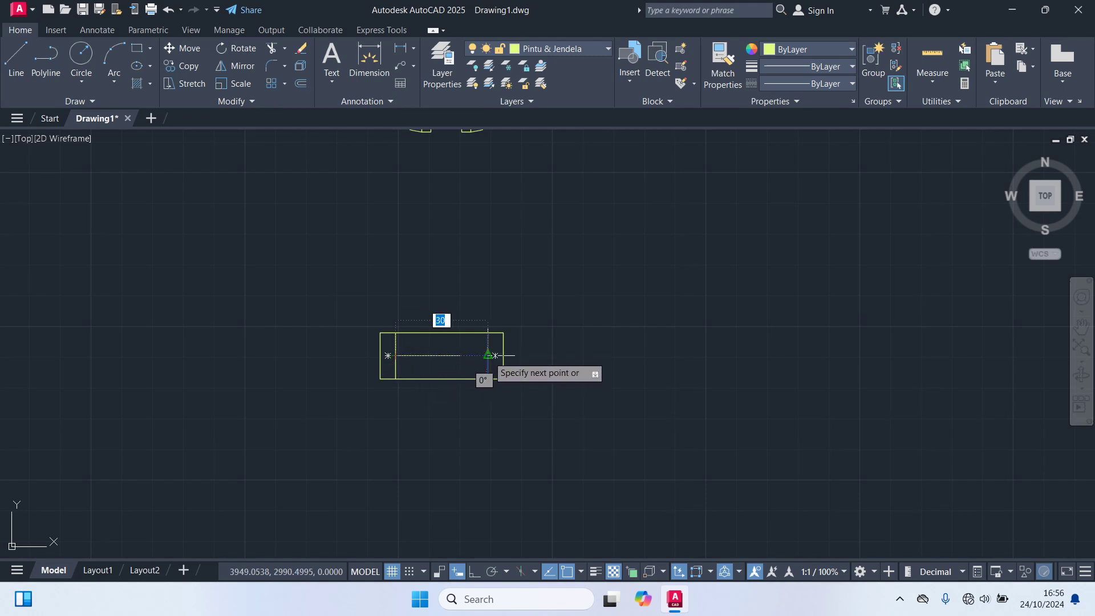
pyautogui.click(488, 355)
pyautogui.press('Return')
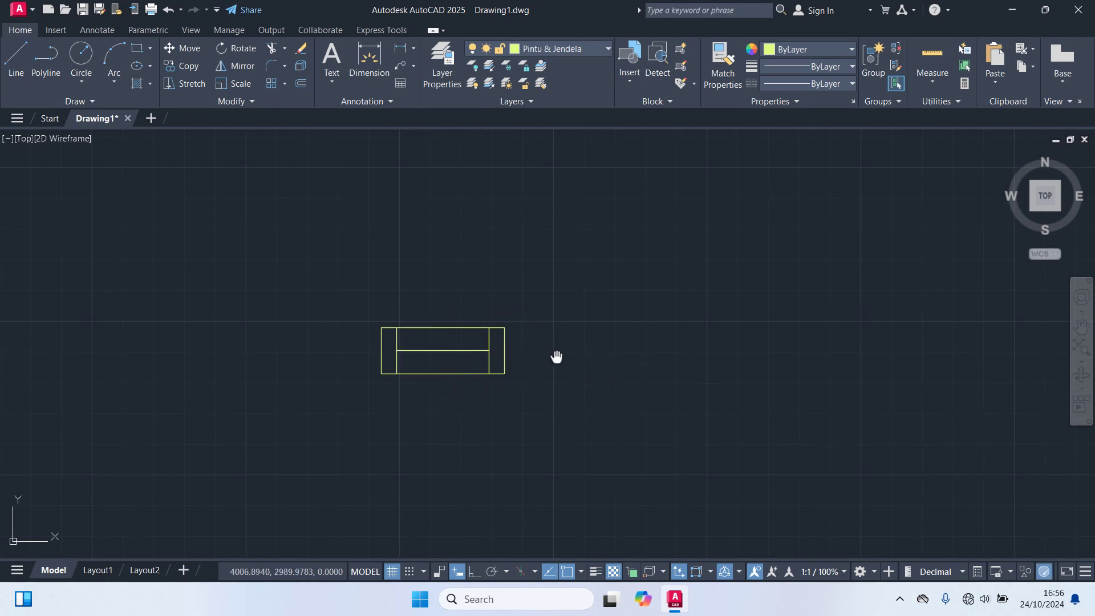
# Copy the jamb rectangle to a spot below the existing window
pyautogui.moveTo(557, 357); pyautogui.dragTo(590, 274, button='middle')
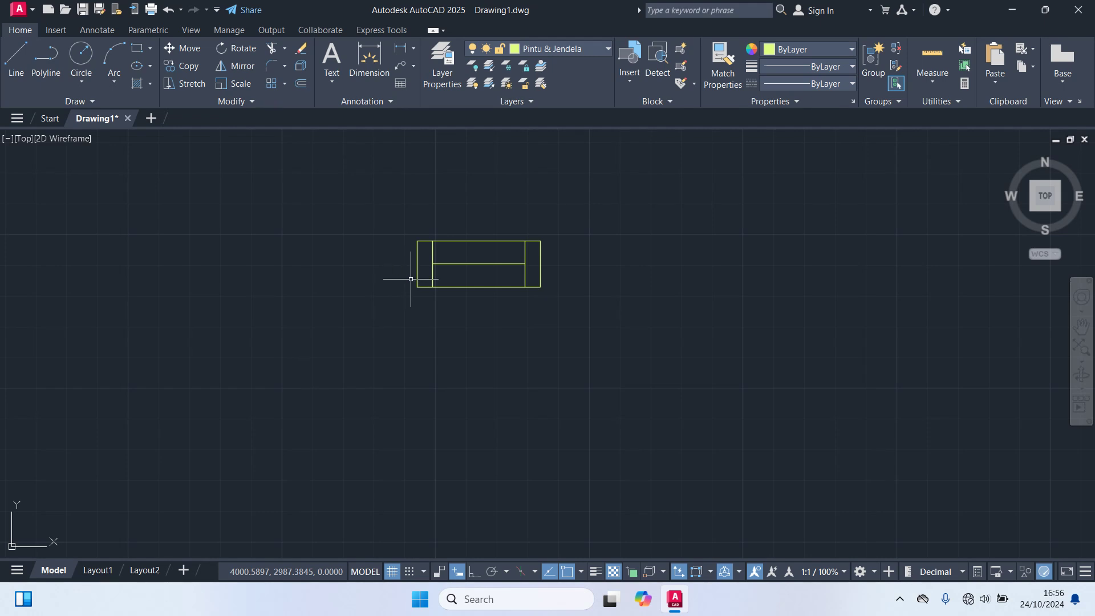
pyautogui.write('CO')
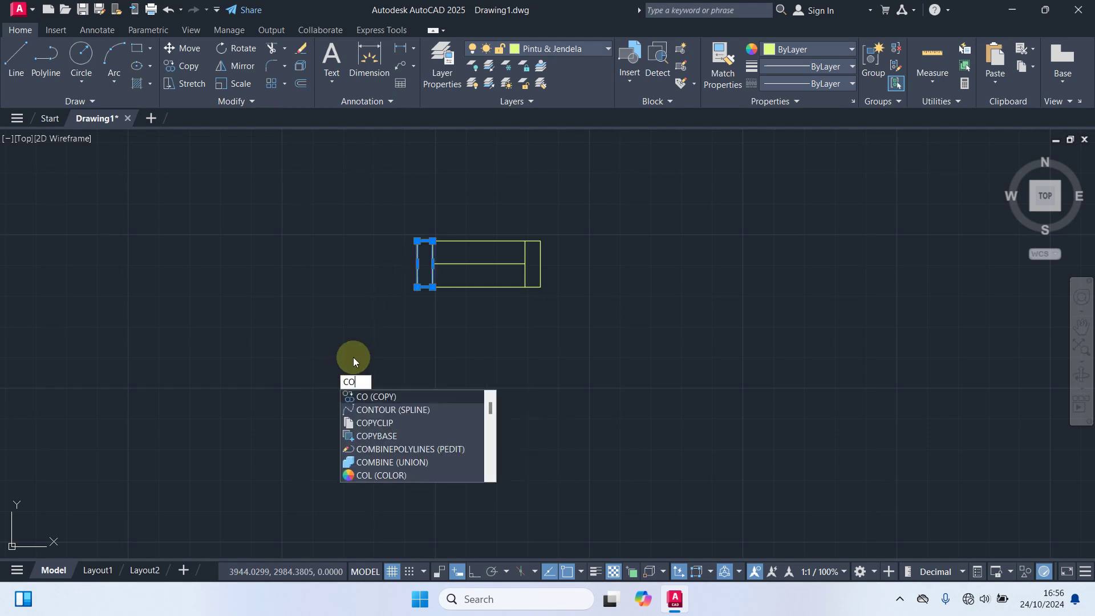
pyautogui.press('Return')
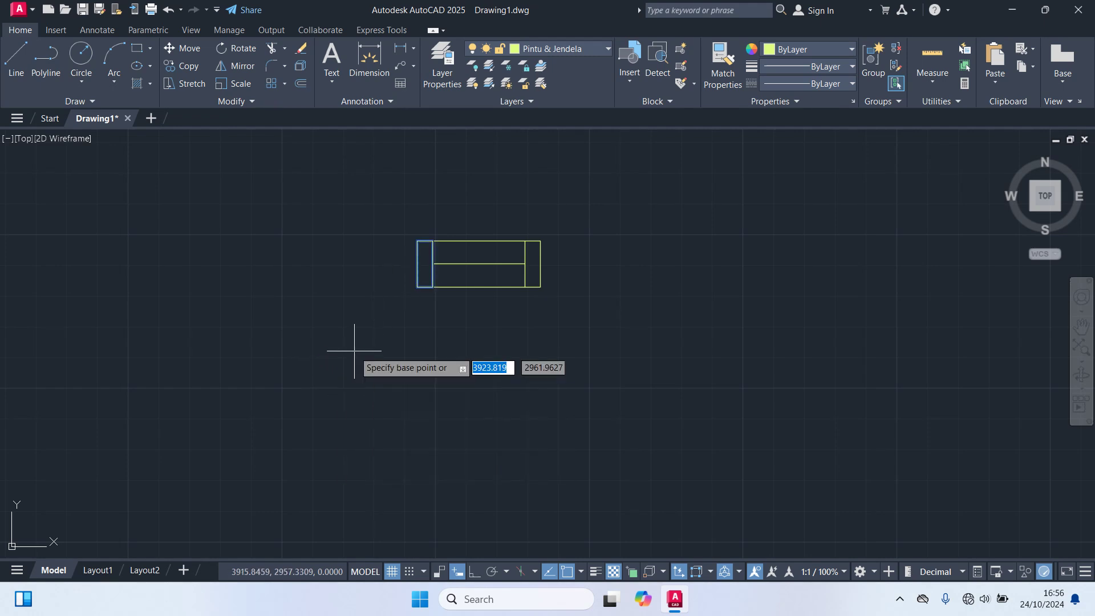
pyautogui.click(431, 241)
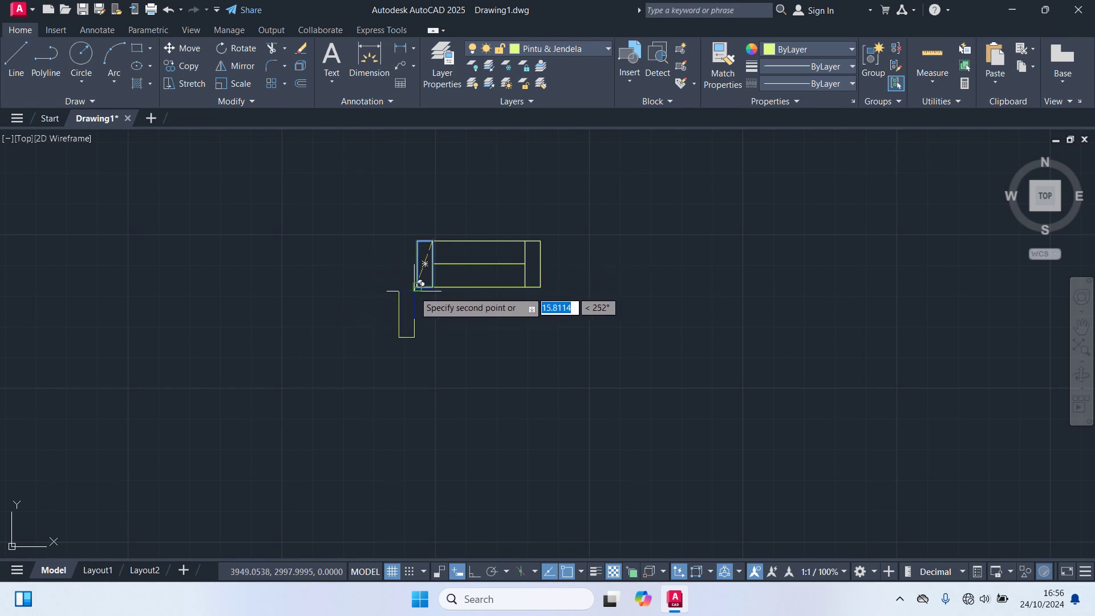
pyautogui.click(432, 344)
pyautogui.press('Escape')
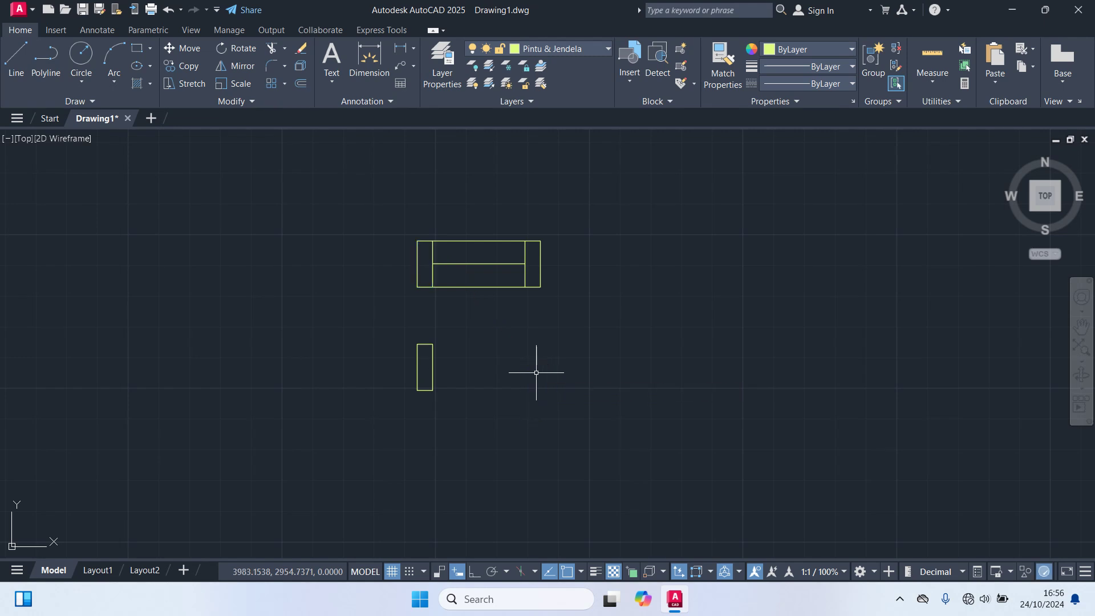
# Draw a 60-unit horizontal line from the new jamb's top-right corner
pyautogui.write('l')
pyautogui.press('Return')
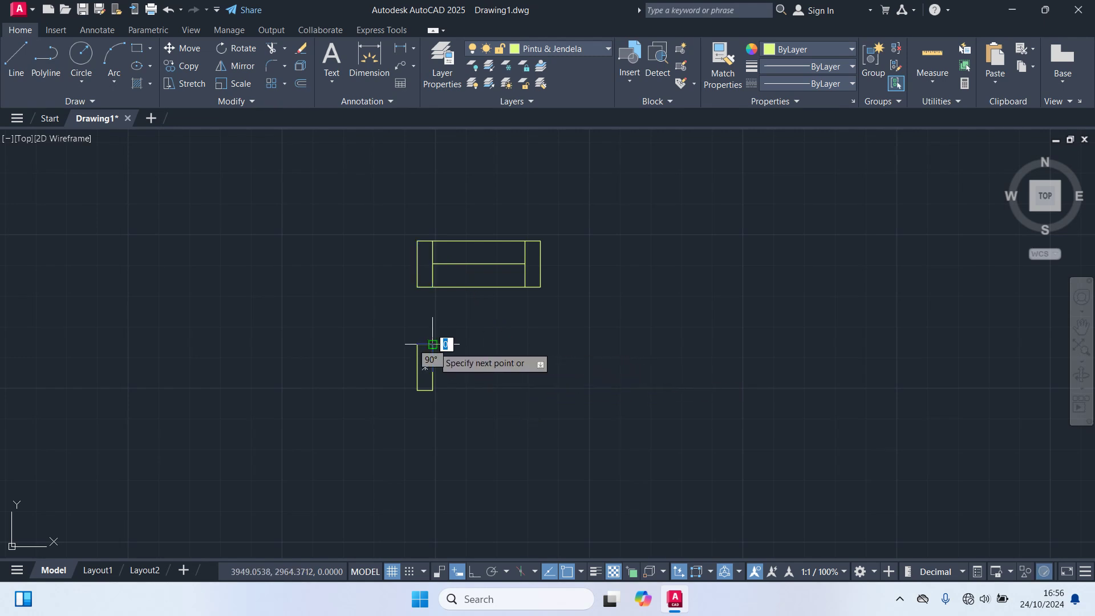
pyautogui.click(433, 344)
pyautogui.write('60')
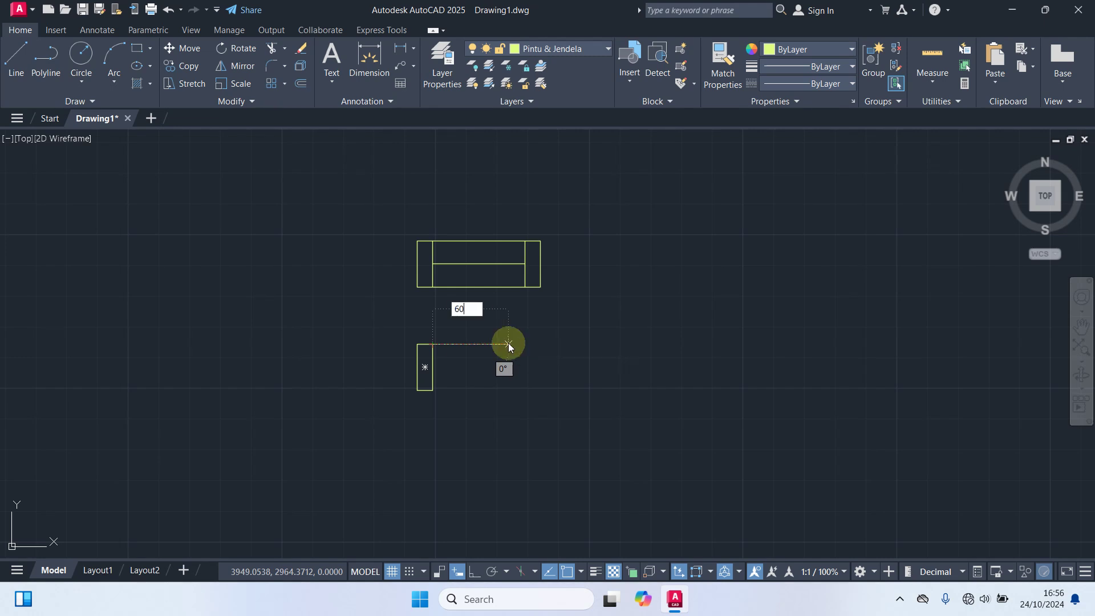
pyautogui.press('Return')
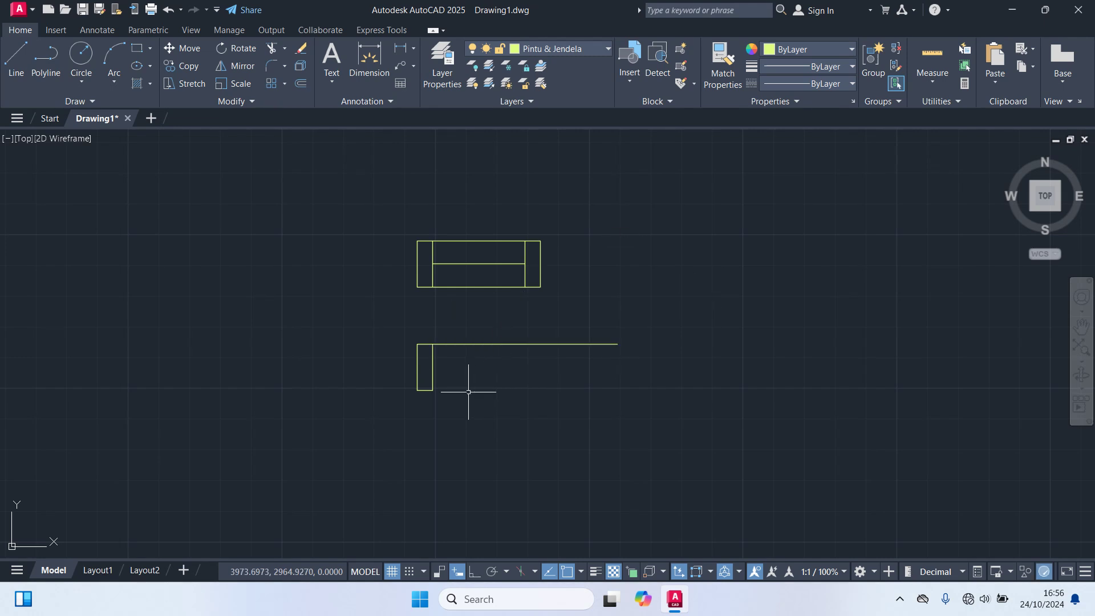
# Copy the long horizontal line down to form the window's bottom edge
pyautogui.click(480, 341)
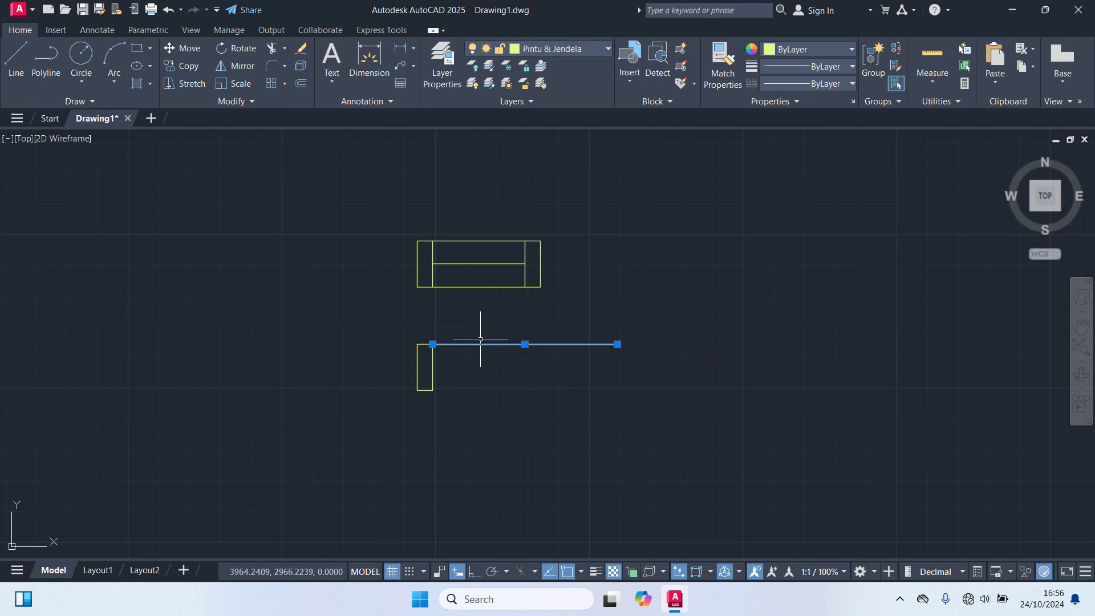
pyautogui.write('co')
pyautogui.press('Return')
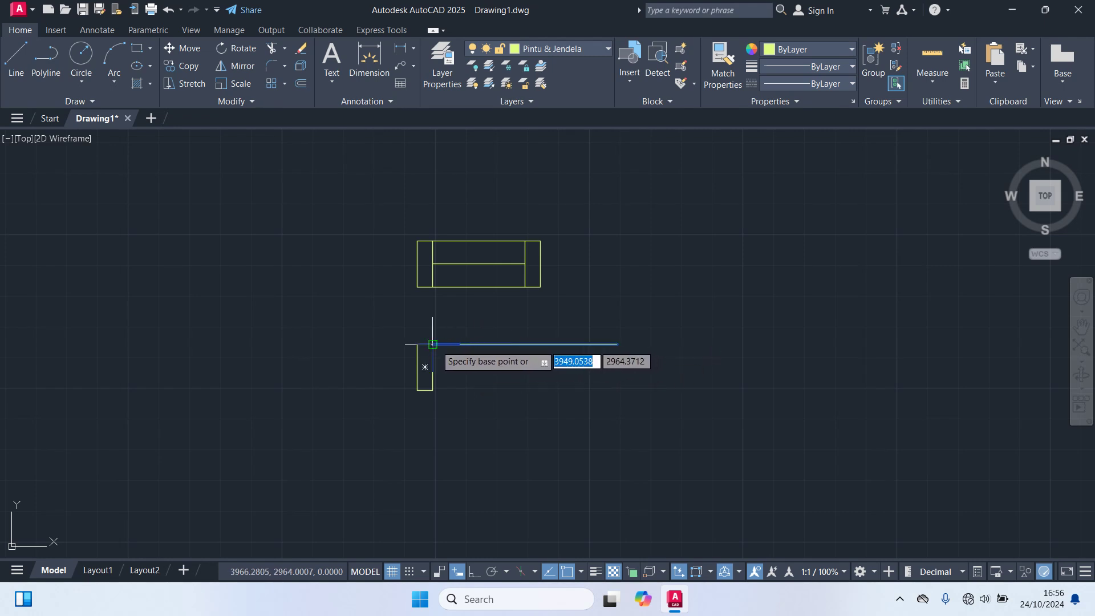
pyautogui.click(433, 343)
pyautogui.click(433, 390)
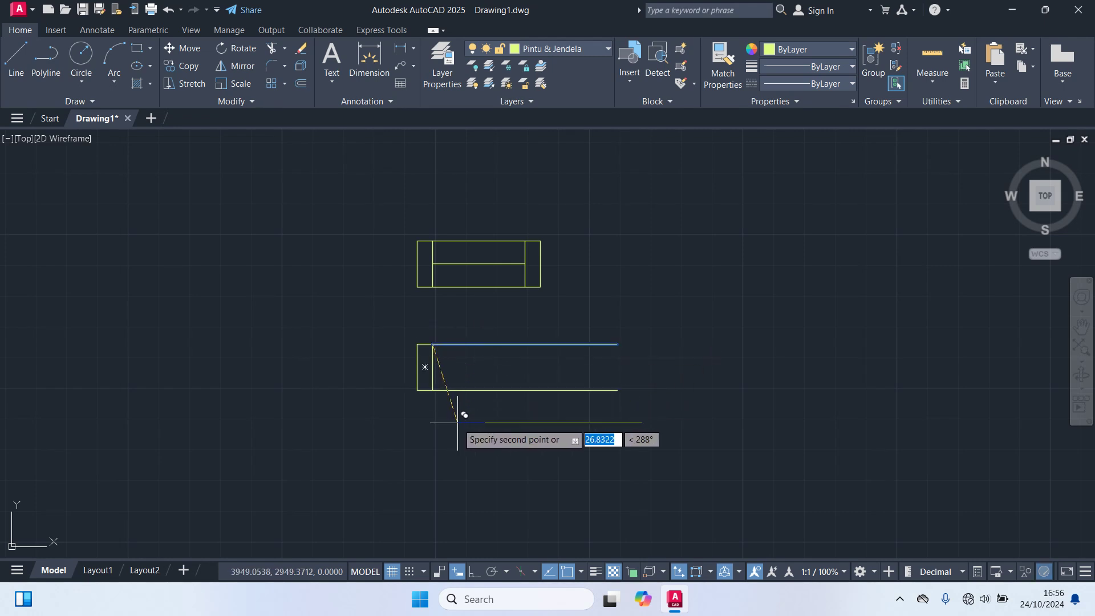
pyautogui.press('Return')
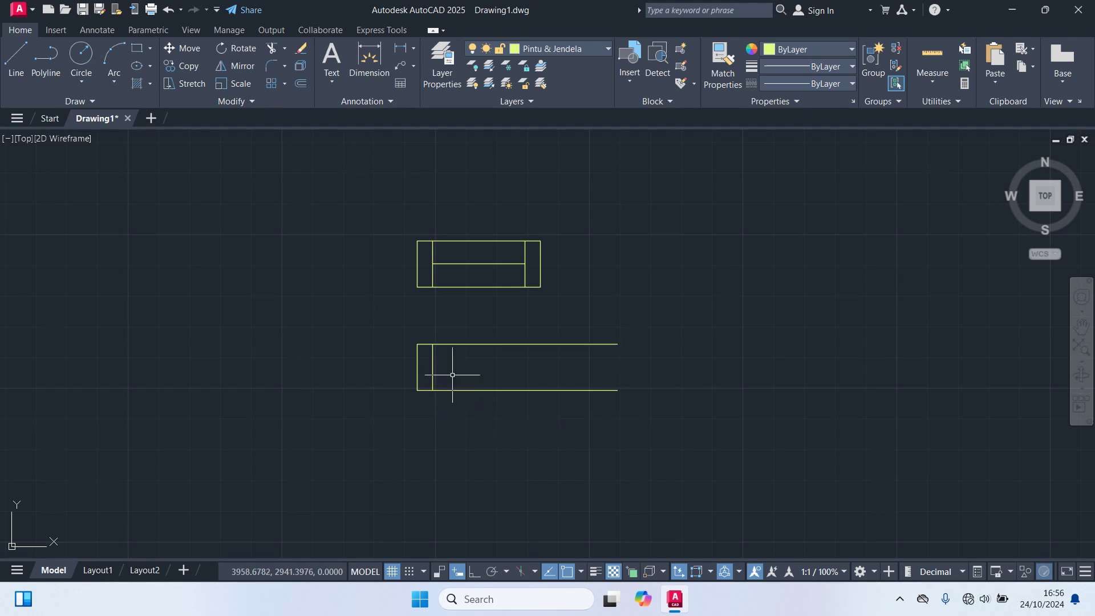
# Copy the small end frame rectangle to the window's right end
pyautogui.click(434, 369)
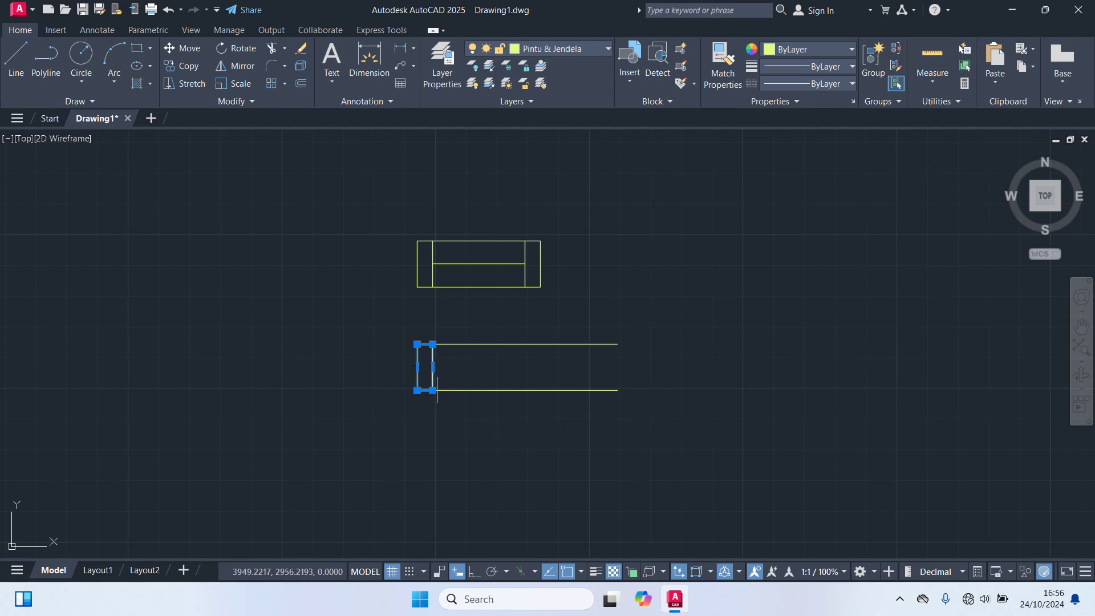
pyautogui.scroll(2, 451, 382)
pyautogui.write('co')
pyautogui.press('Return')
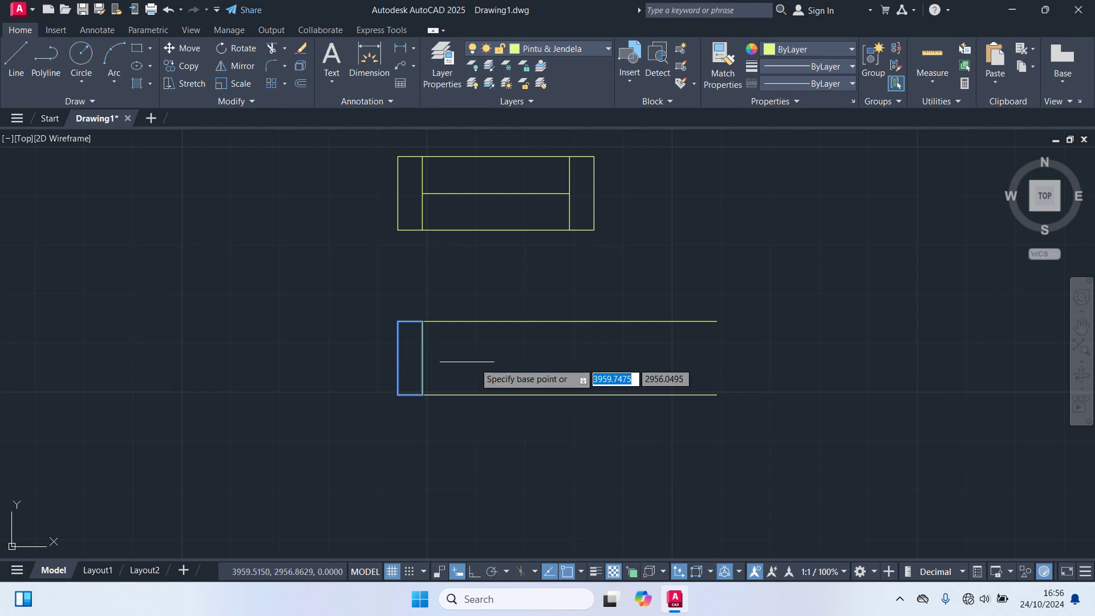
pyautogui.click(398, 321)
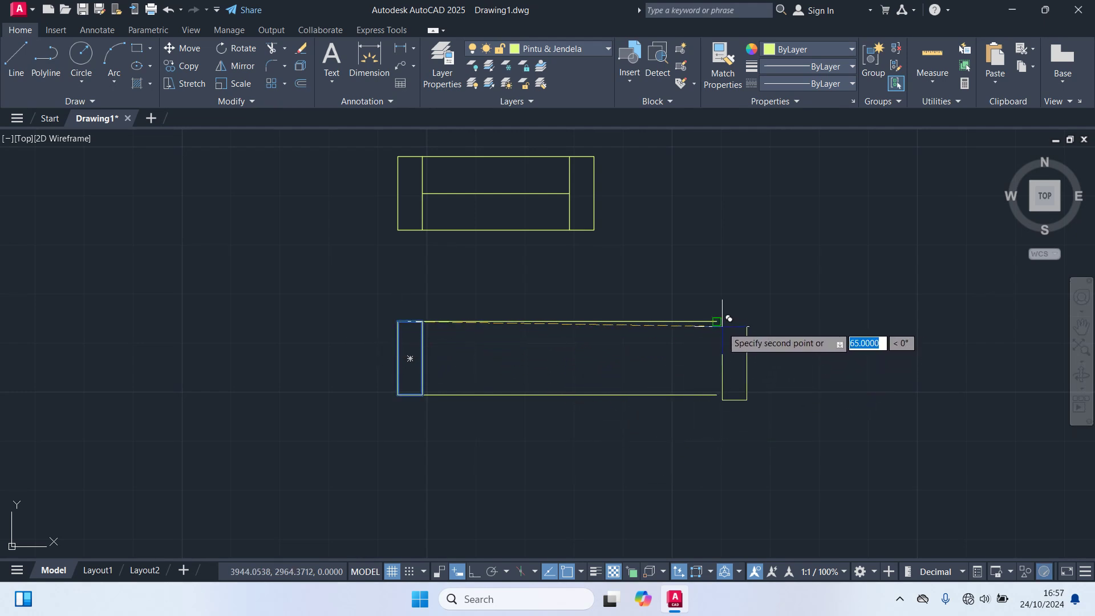
pyautogui.moveTo(748, 351); pyautogui.dragTo(660, 354, button='middle')
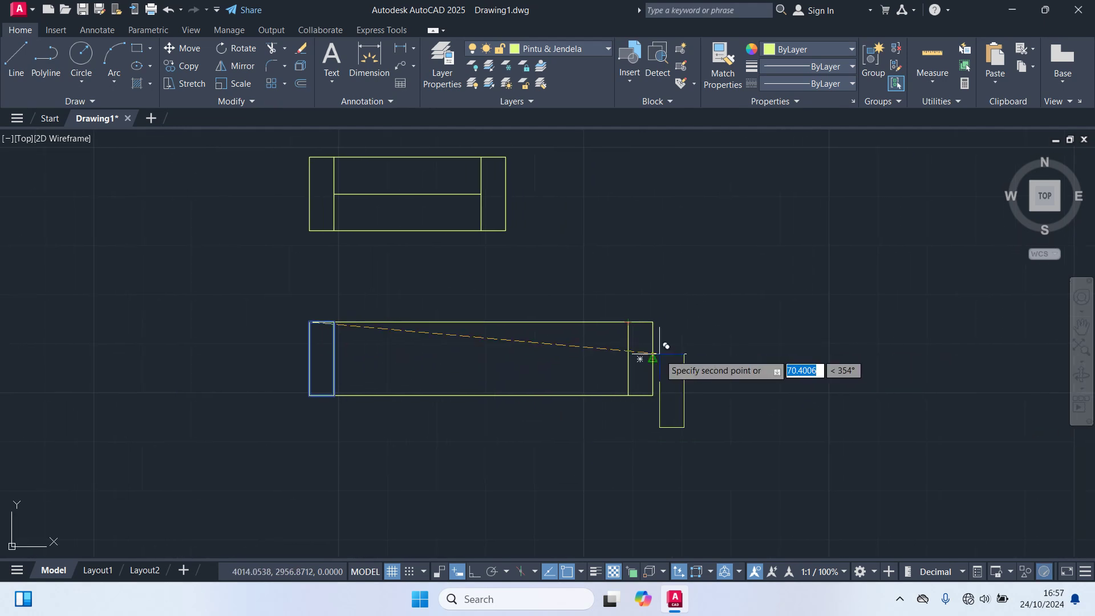
pyautogui.click(660, 357)
# Draw the centre line between the inner edges of the left and right frames
pyautogui.write('l')
pyautogui.press('Return')
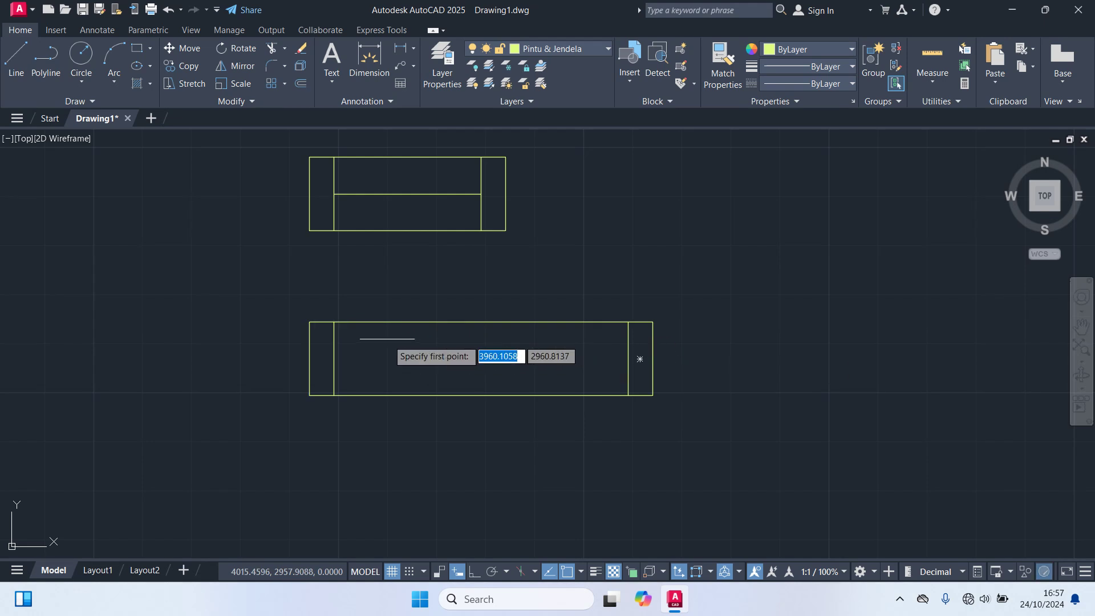
pyautogui.click(333, 358)
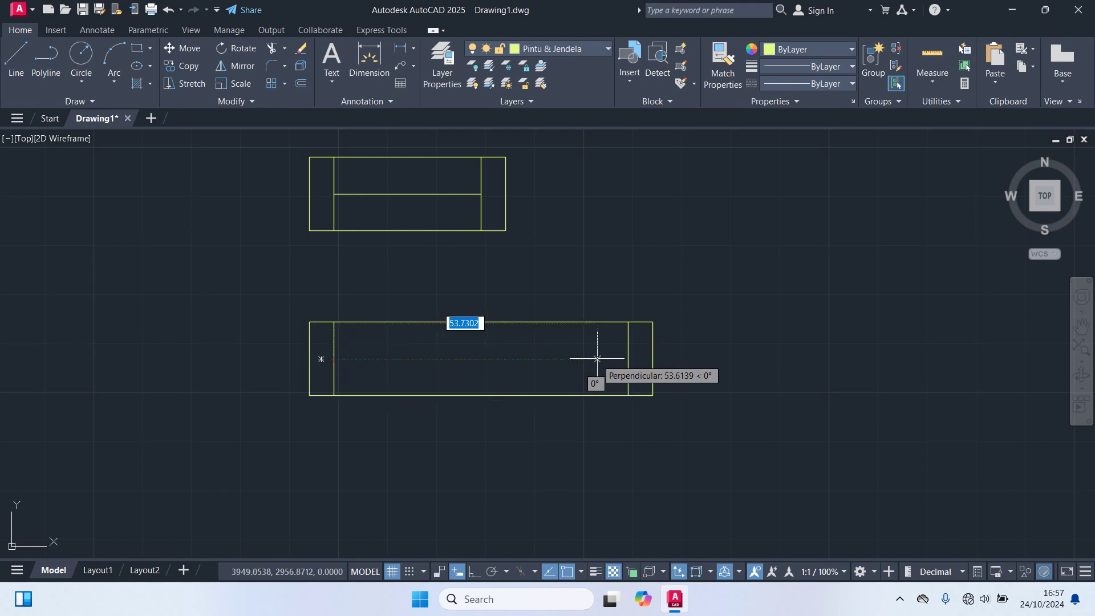
pyautogui.click(639, 359)
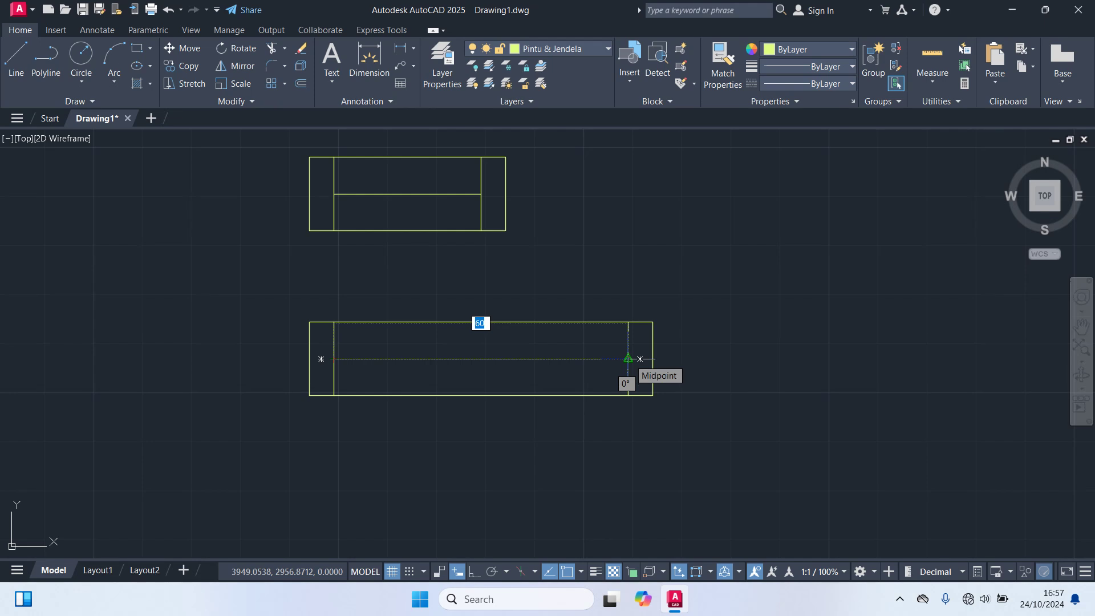
pyautogui.press('Return')
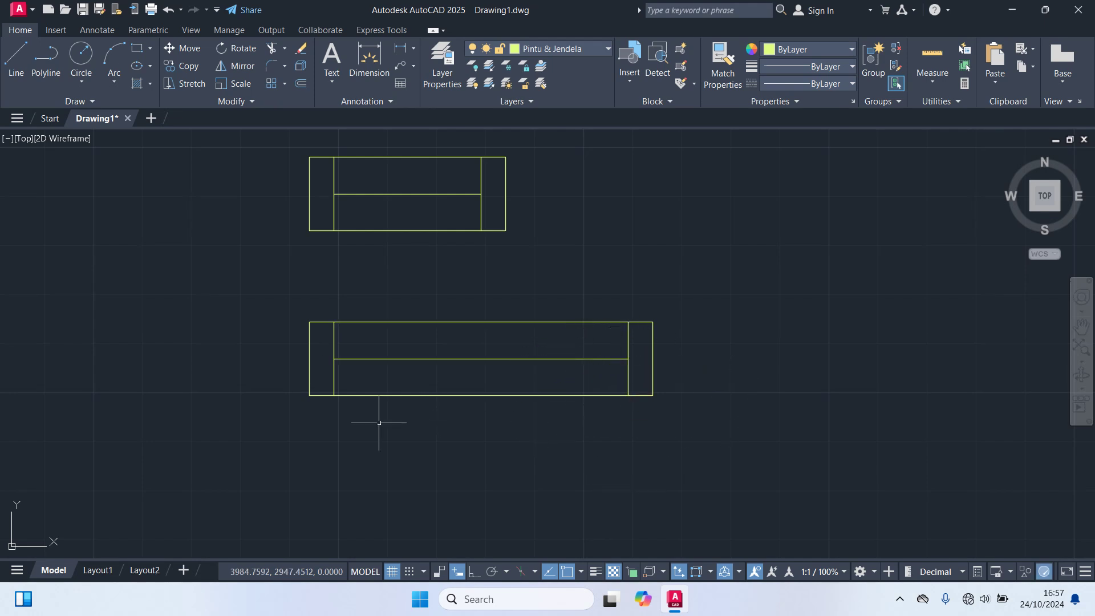
# Copy the window's centre section and right frame to the right as a second bay
pyautogui.click(399, 449)
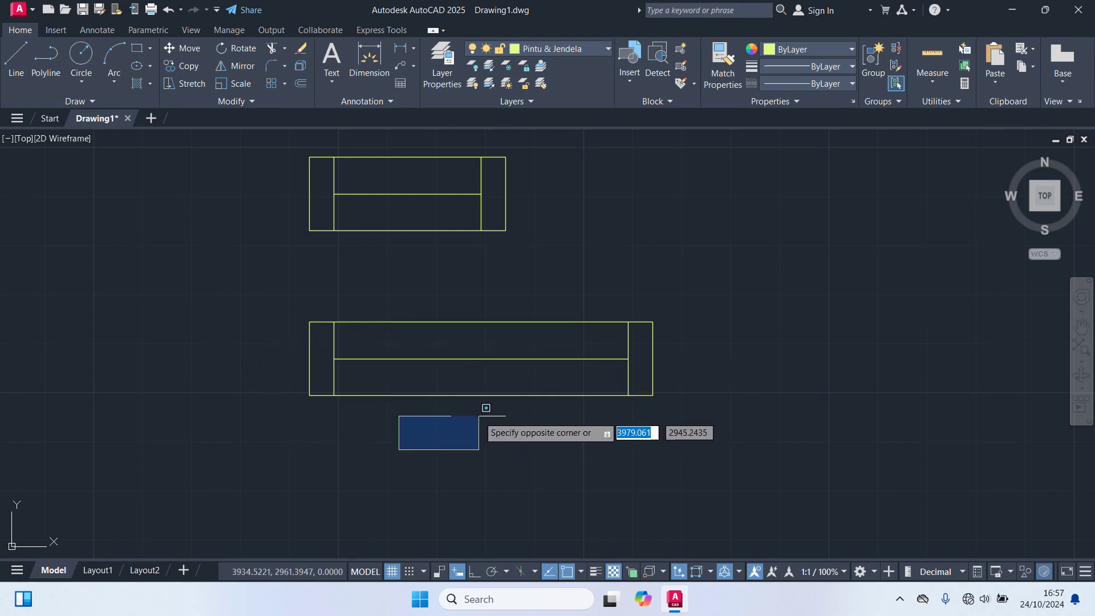
pyautogui.click(429, 310)
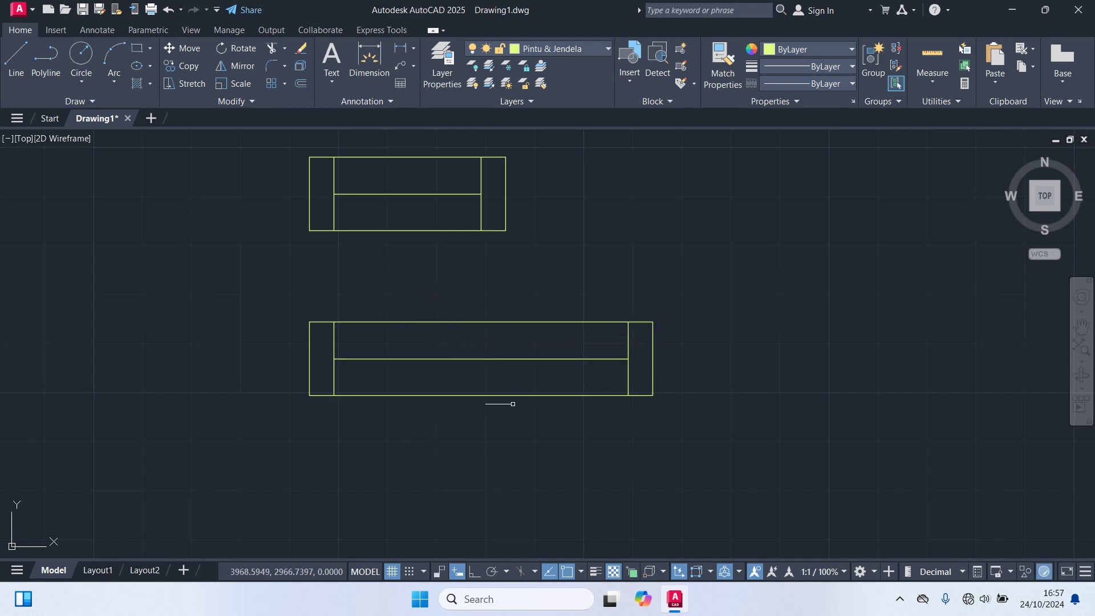
pyautogui.click(710, 442)
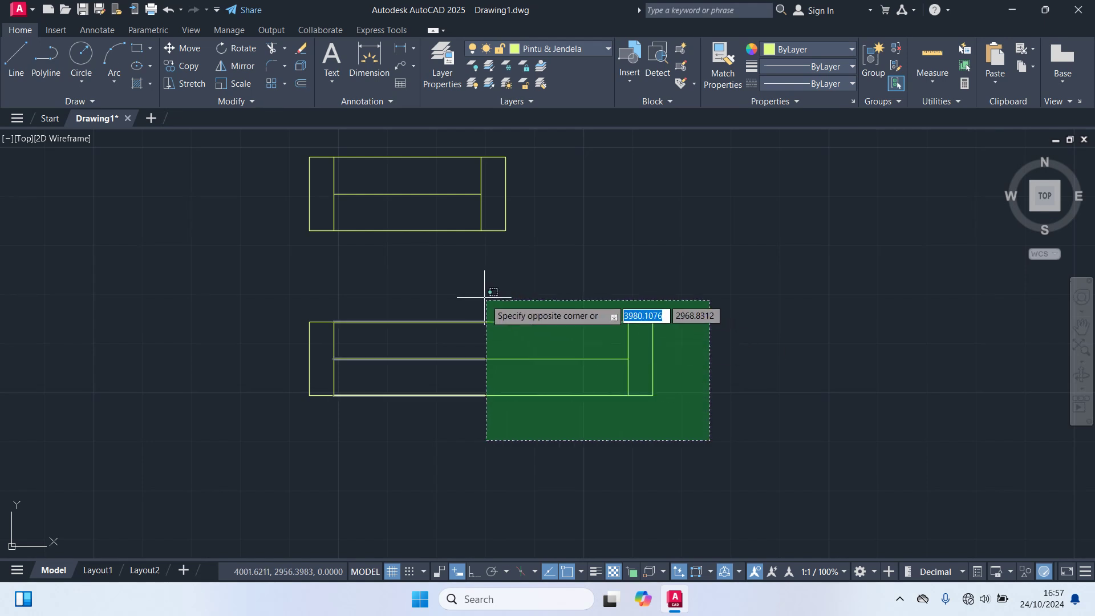
pyautogui.click(479, 292)
pyautogui.write('m')
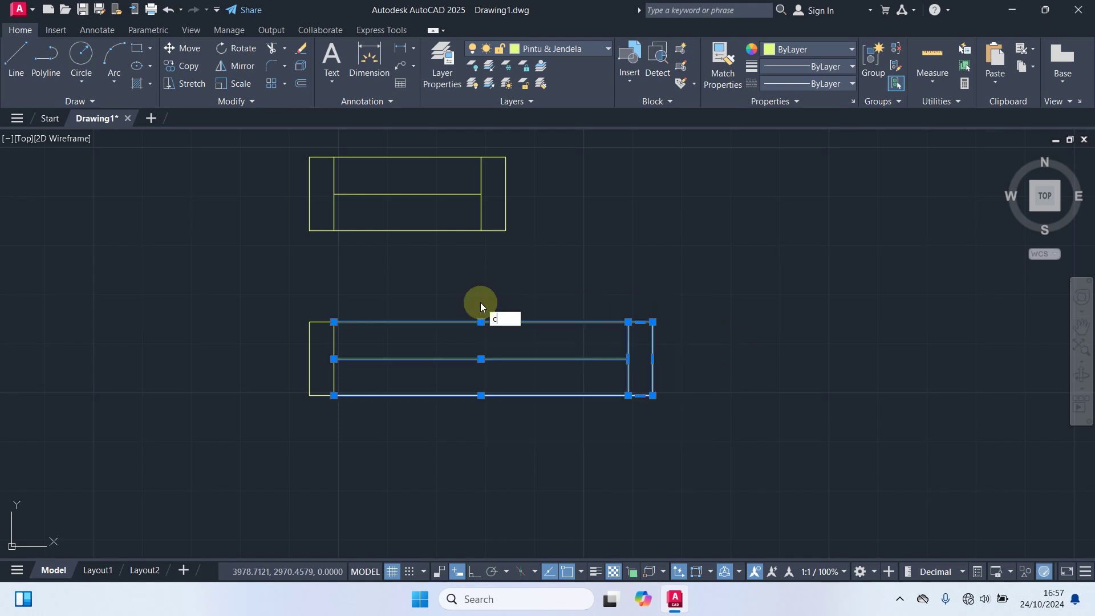
pyautogui.press('Return')
pyautogui.click(334, 322)
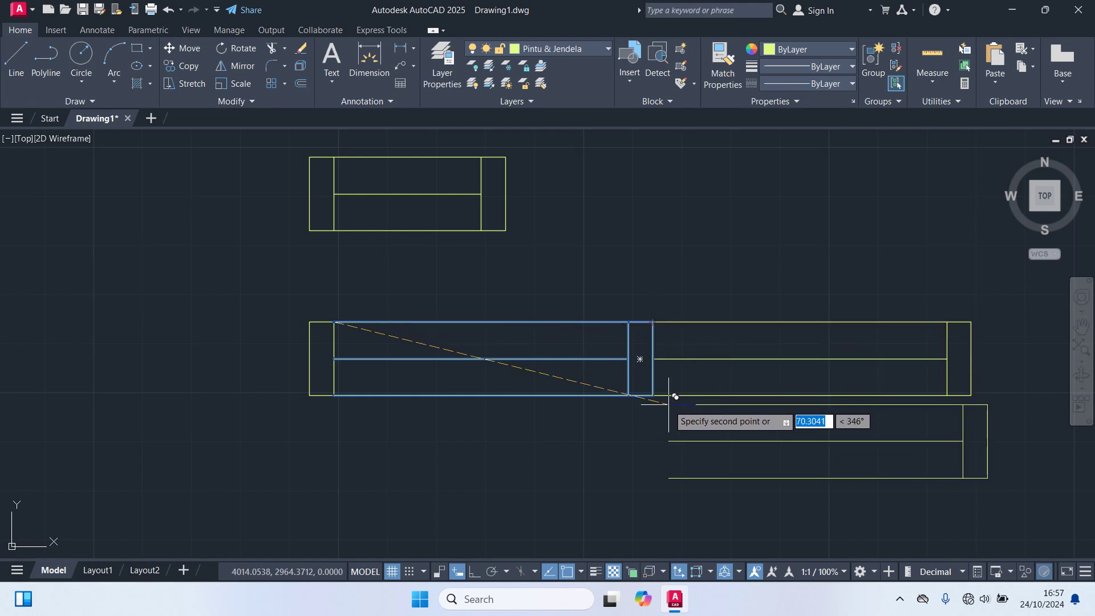
pyautogui.press('Escape')
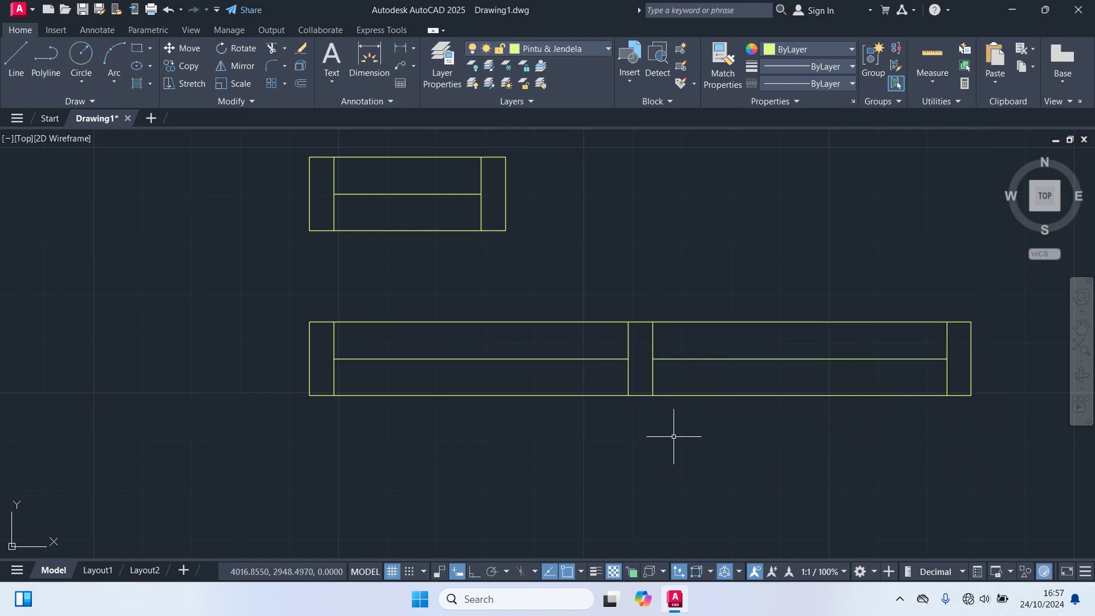
pyautogui.moveTo(674, 436)
pyautogui.mouseDown(button='middle')
pyautogui.moveTo(465, 432)
pyautogui.moveTo(514, 470)
pyautogui.mouseUp(button='middle')
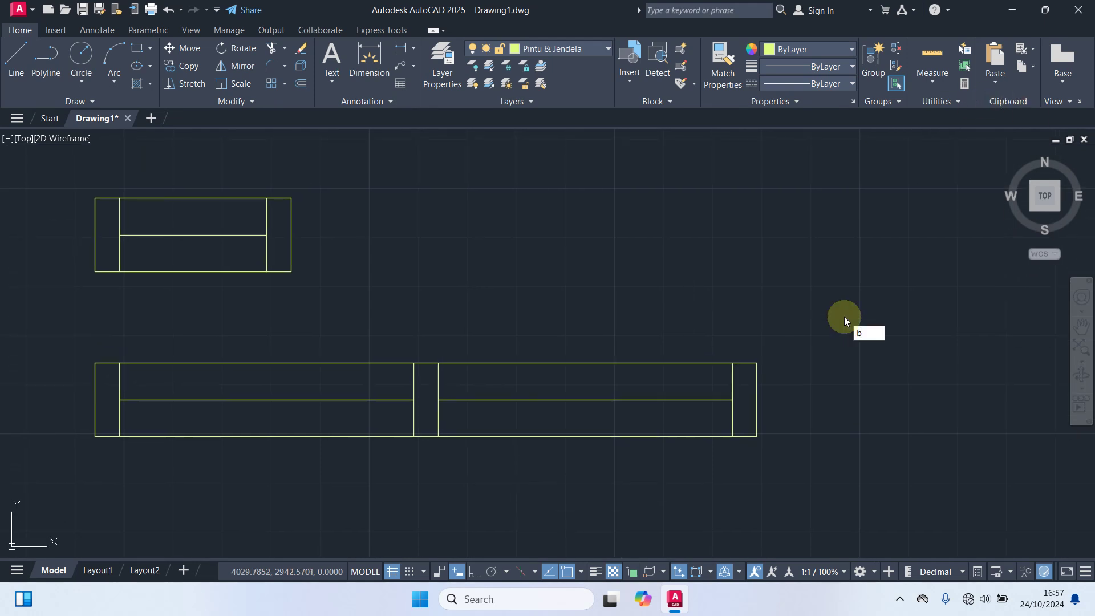
# Make the small upper window block 'Jendela 1' with a picked base point and boxed selection
pyautogui.press('Return')
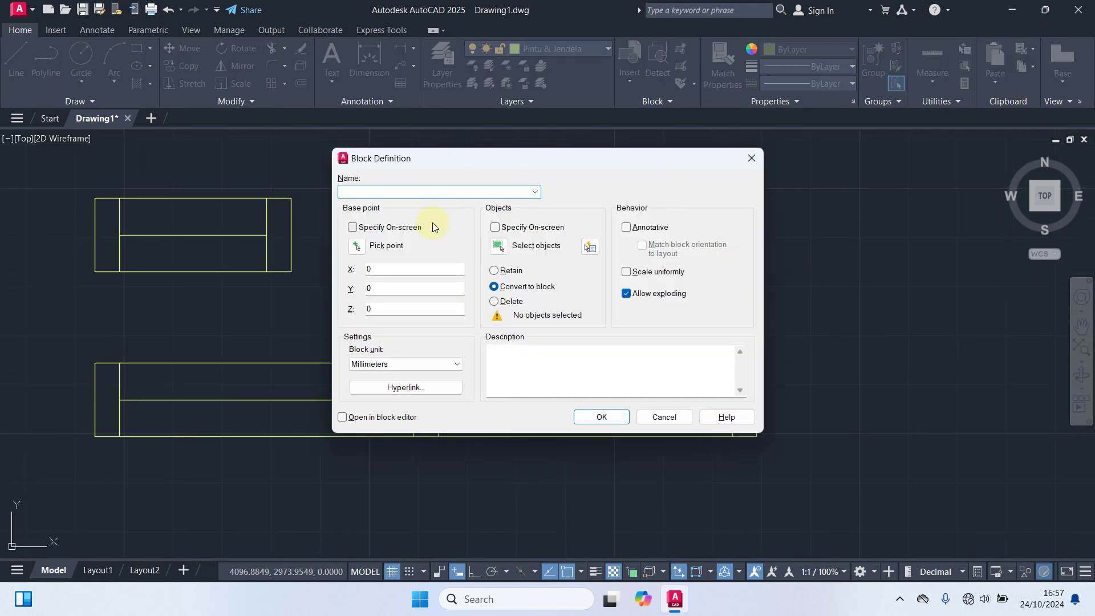
pyautogui.write('Jendela 1')
pyautogui.click(375, 250)
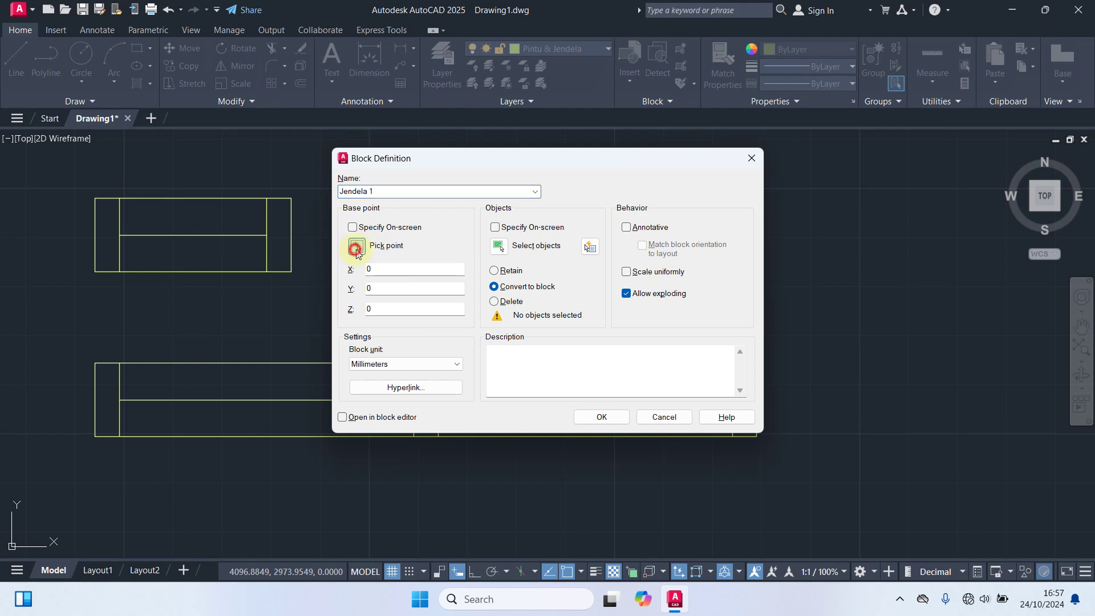
pyautogui.click(193, 234)
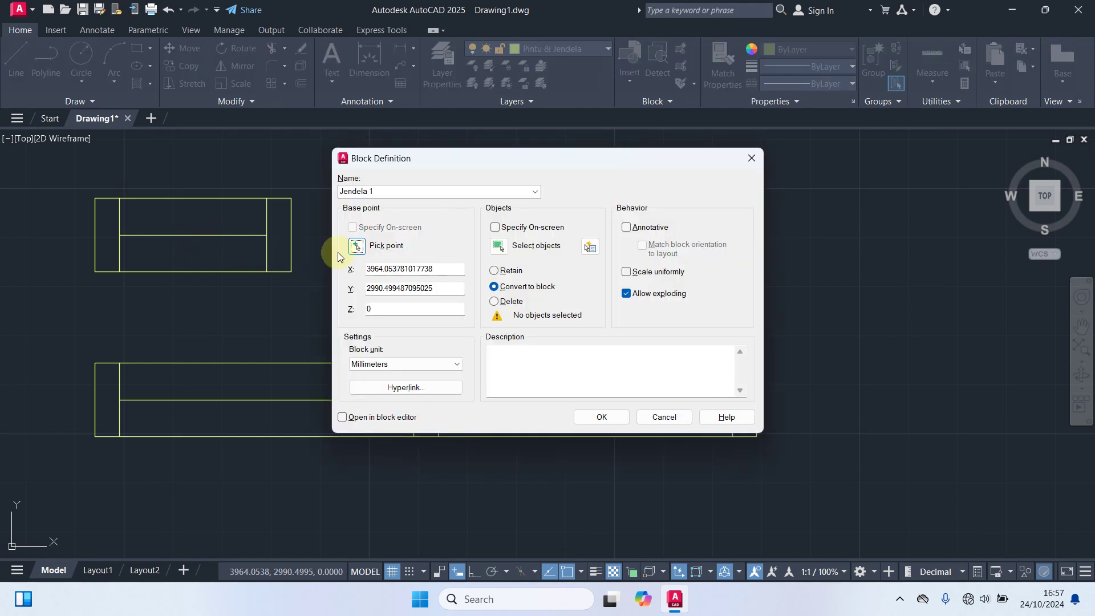
pyautogui.click(498, 249)
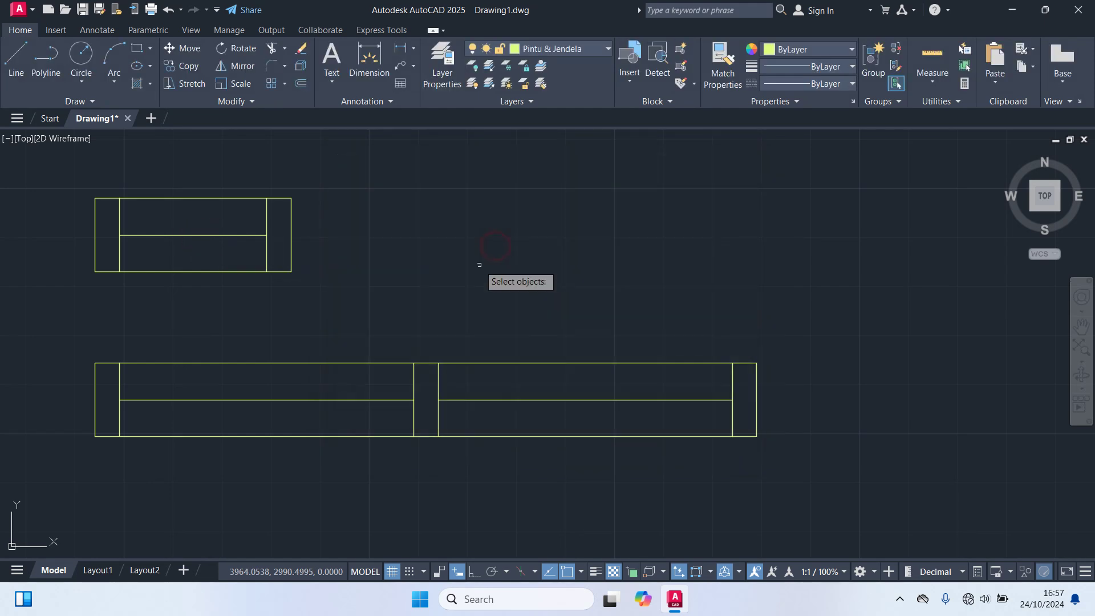
pyautogui.click(350, 299)
pyautogui.click(86, 172)
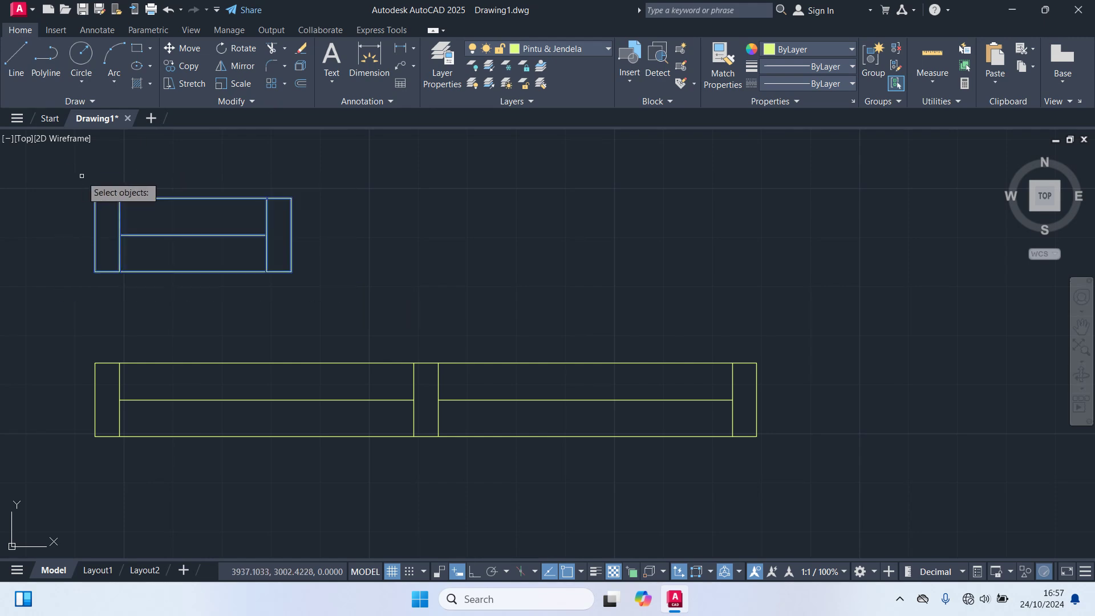
pyautogui.press('Return')
pyautogui.click(601, 416)
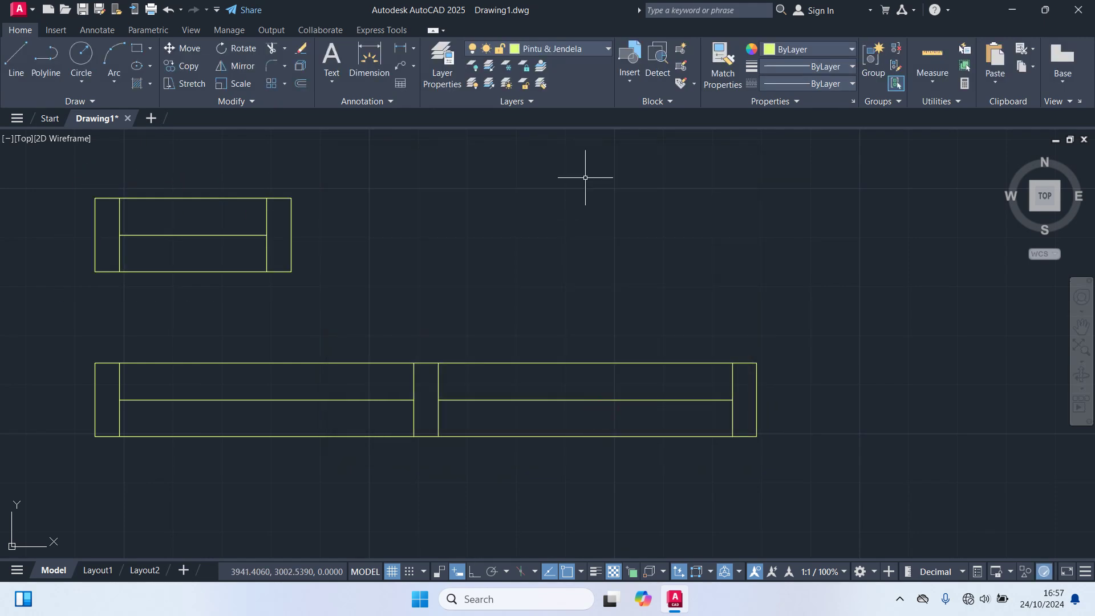
pyautogui.write('b')
pyautogui.press('Return')
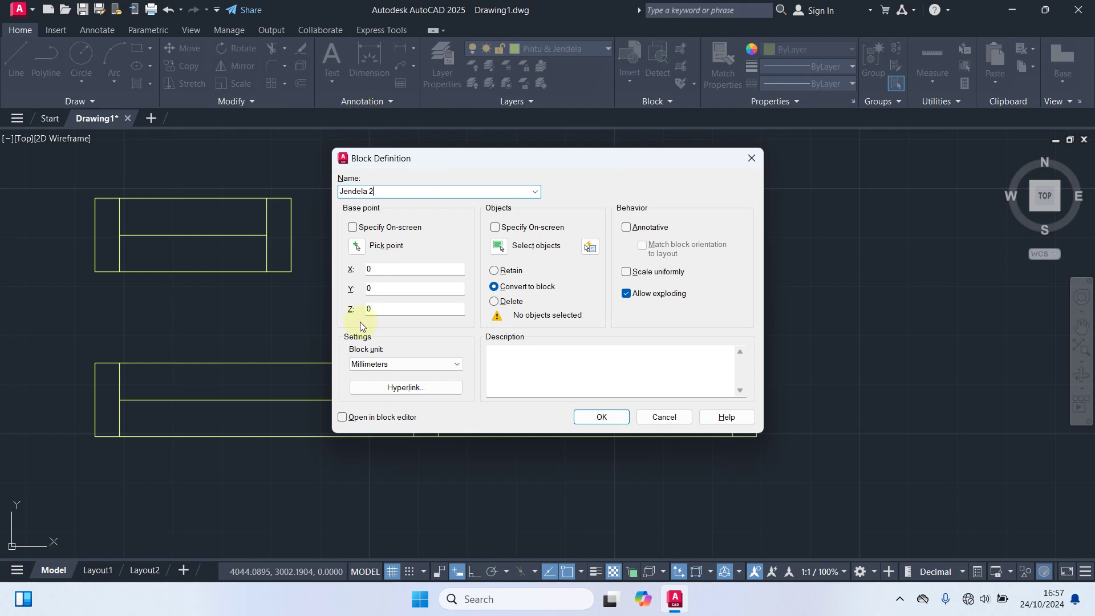
# Define block 'Jendela 2' from the whole two-bay window, based at its middle jamb
pyautogui.click(357, 246)
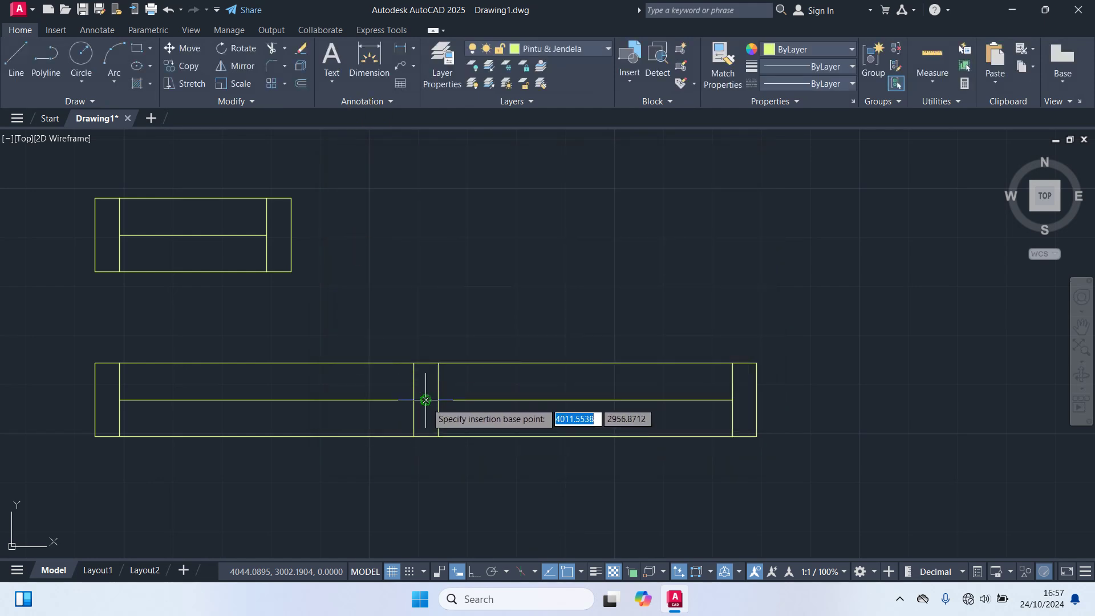
pyautogui.click(425, 401)
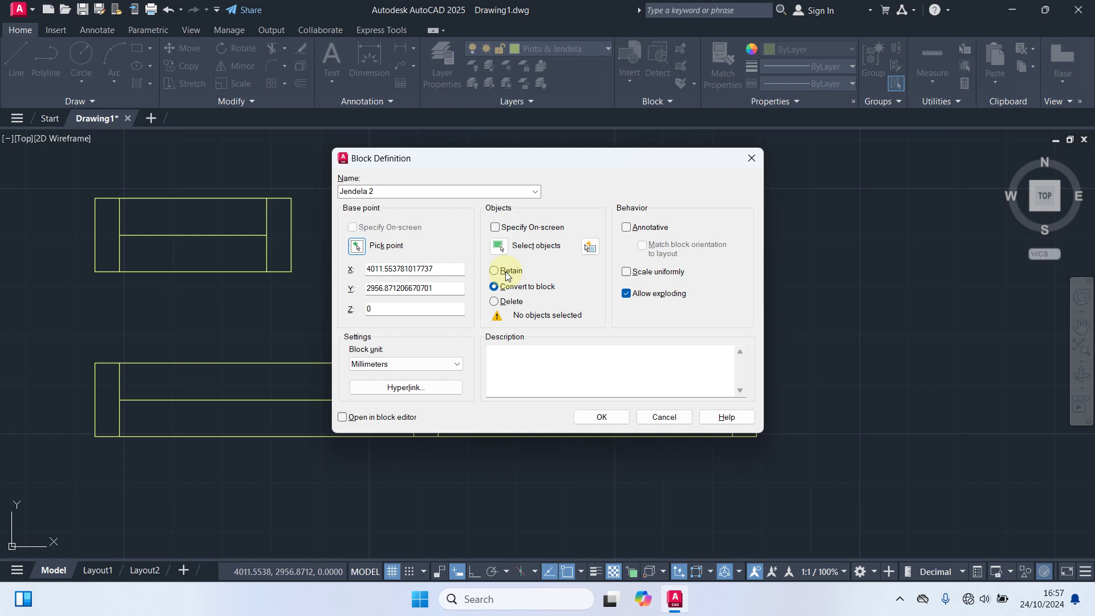
pyautogui.click(498, 246)
pyautogui.click(846, 506)
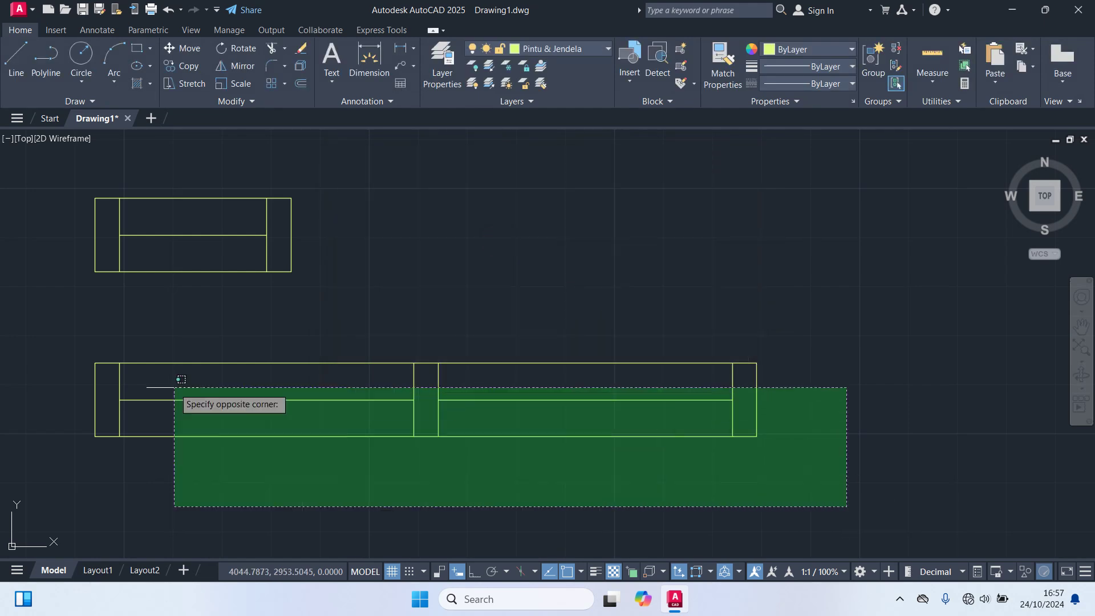
pyautogui.click(56, 337)
pyautogui.press('Return')
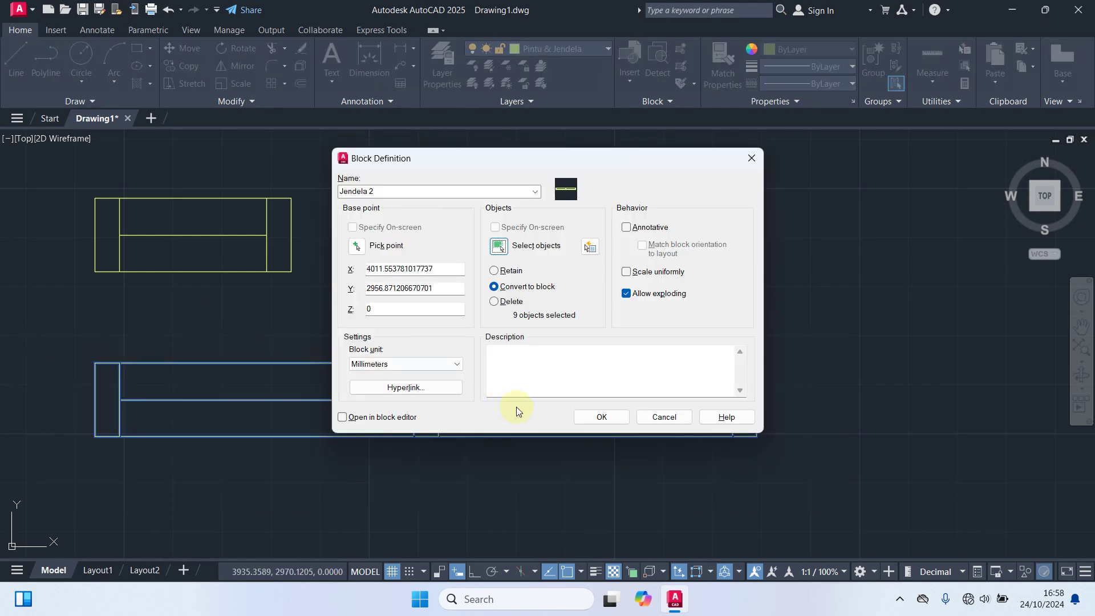
pyautogui.click(601, 417)
pyautogui.scroll(-2, 672, 440)
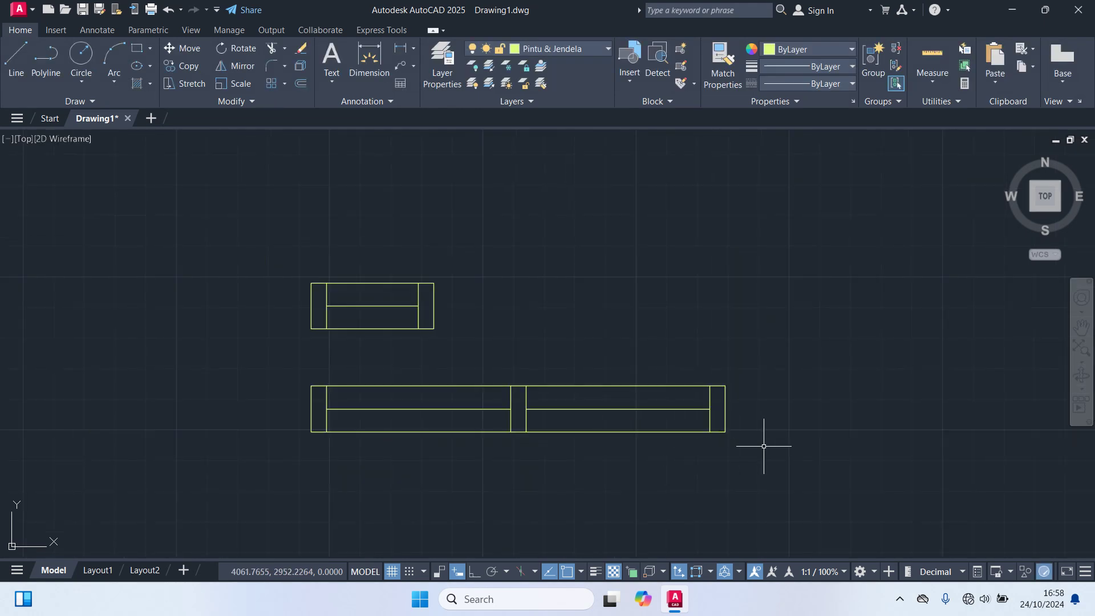
pyautogui.scroll(-2, 765, 440)
pyautogui.moveTo(765, 439); pyautogui.dragTo(549, 428, button='middle')
# Copy both window blocks to the right of the originals
pyautogui.click(616, 443)
pyautogui.click(202, 298)
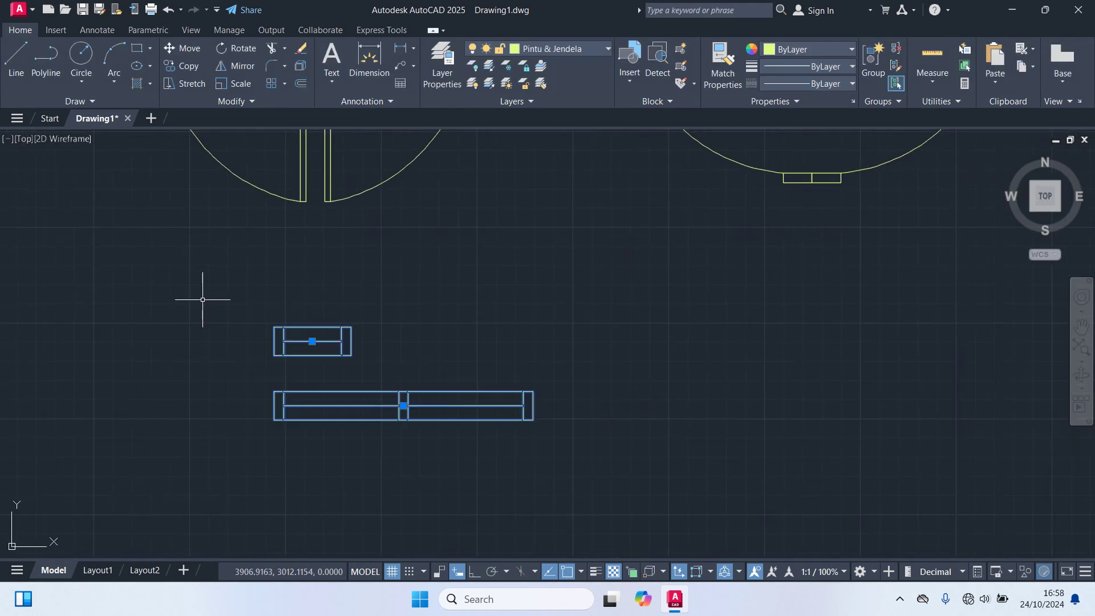
pyautogui.press('Return')
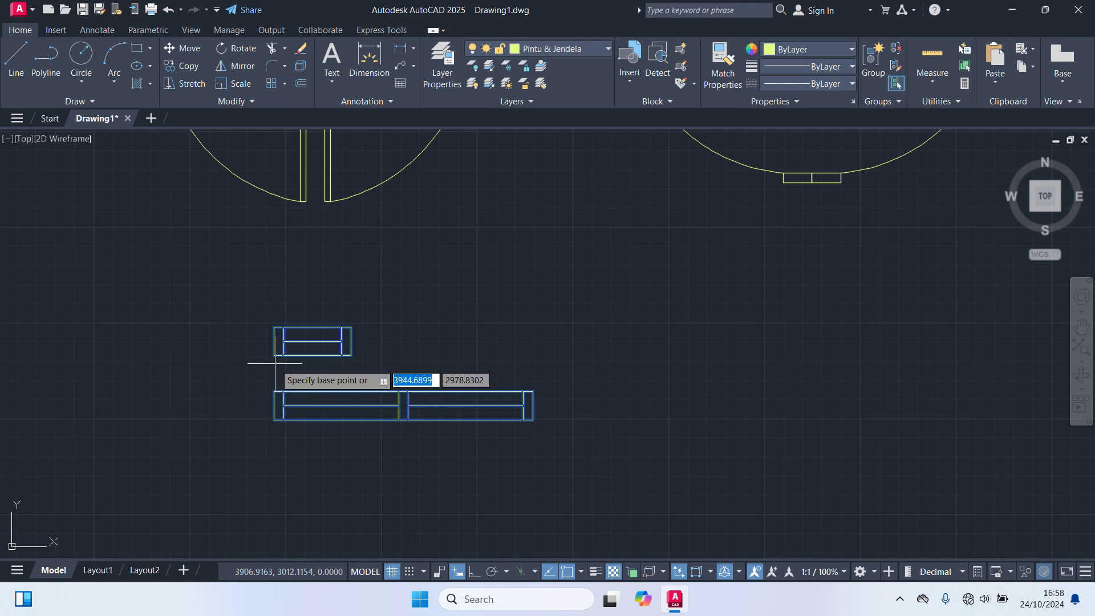
pyautogui.click(274, 341)
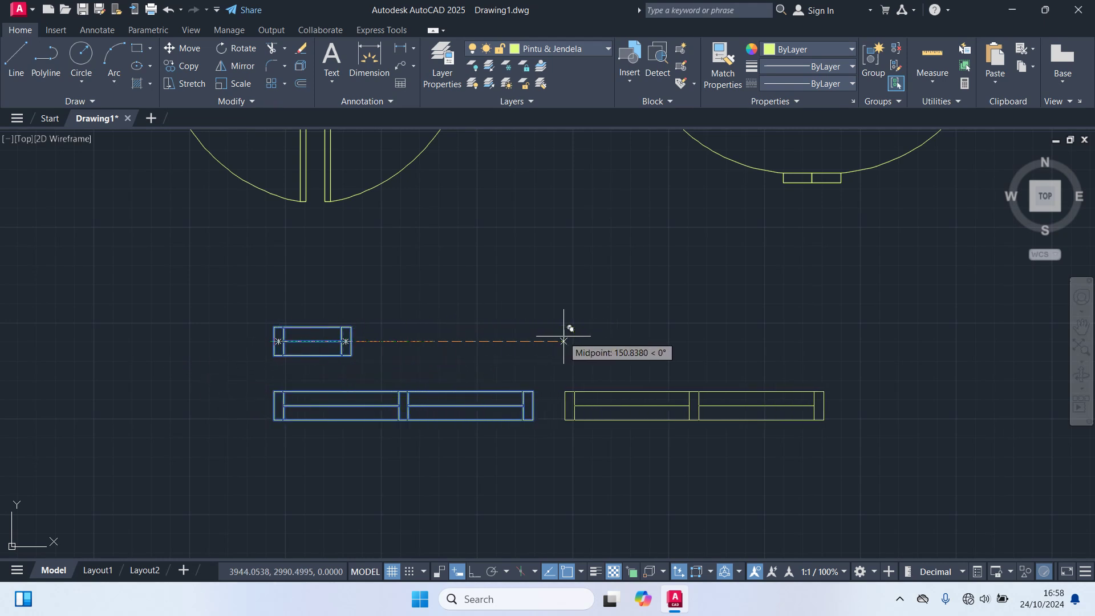
pyautogui.click(736, 341)
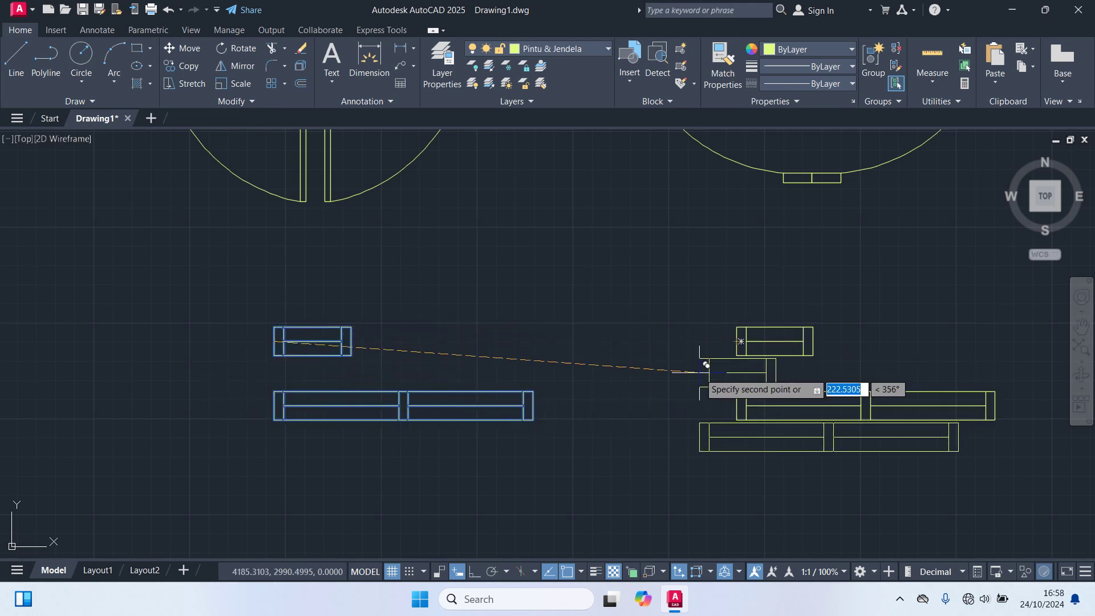
pyautogui.press('Escape')
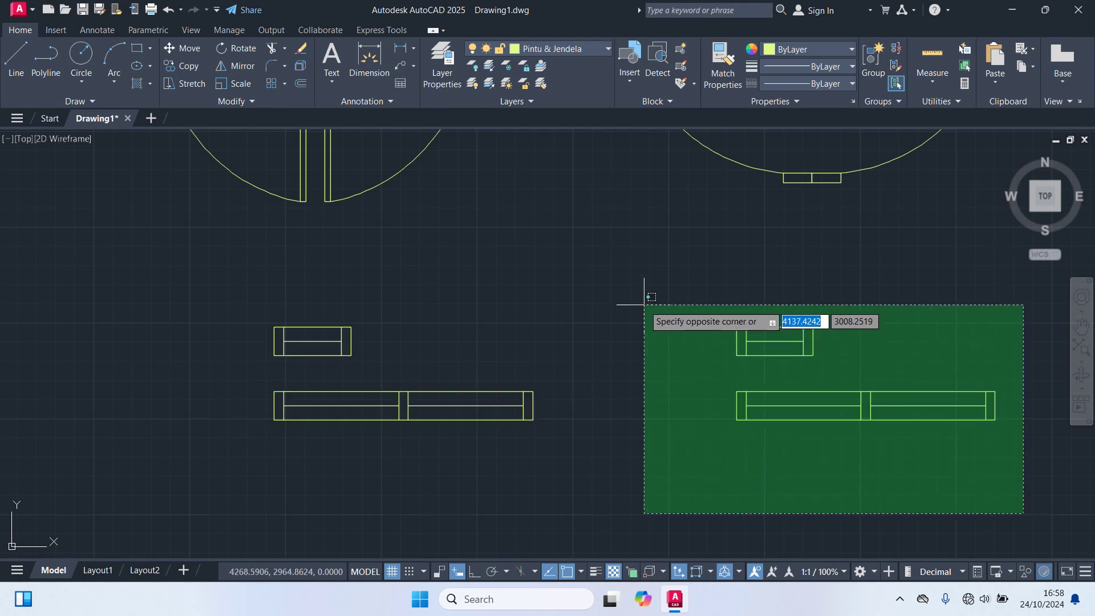
# Rotate the two copied window blocks 90° to vertical
pyautogui.click(652, 304)
pyautogui.write('ro')
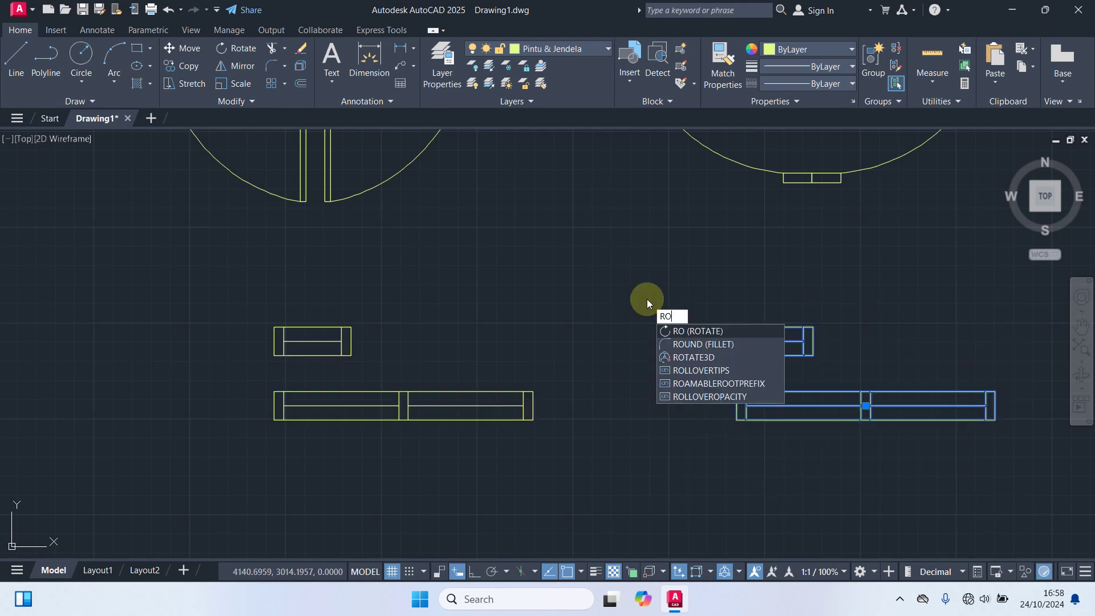
pyautogui.press('Return')
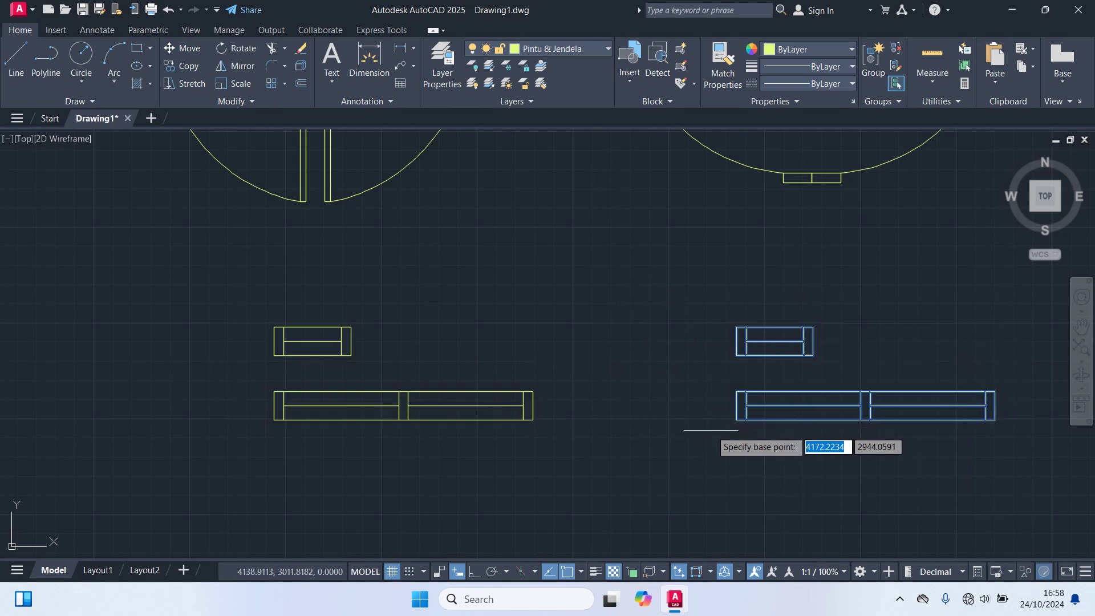
pyautogui.click(740, 420)
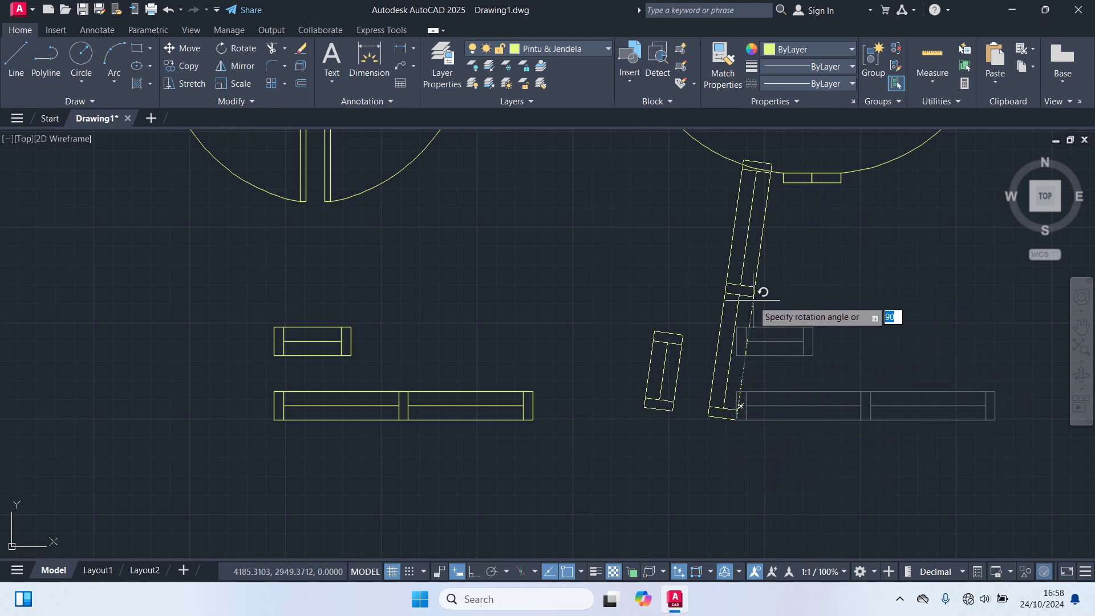
pyautogui.click(741, 294)
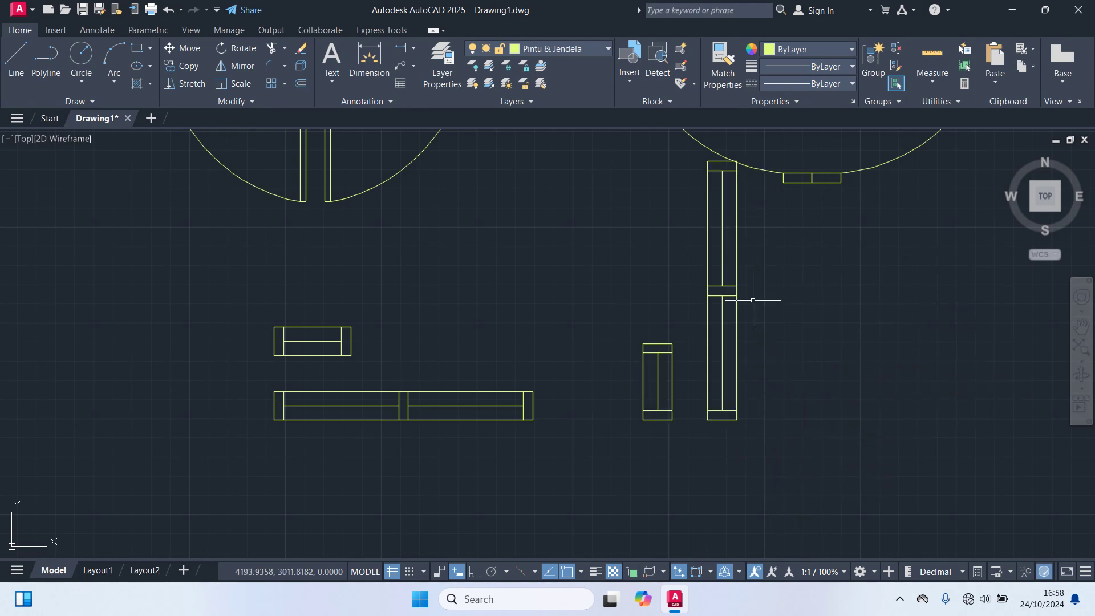
# Move the vertical window blocks beside the horizontal ones
pyautogui.moveTo(839, 484); pyautogui.dragTo(573, 296)
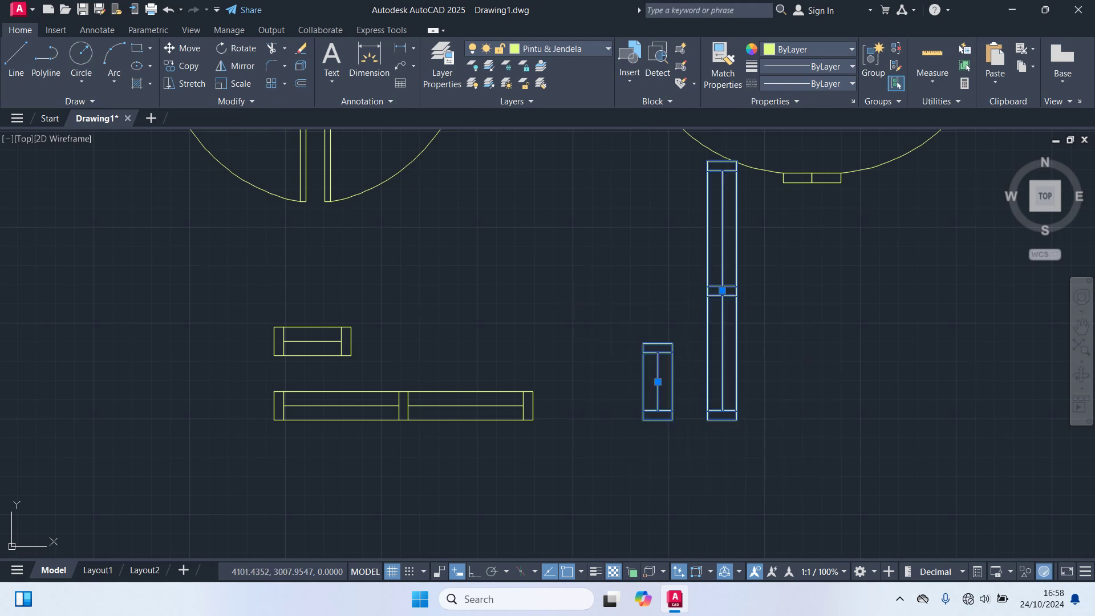
pyautogui.press('m')
pyautogui.press('Return')
pyautogui.click(916, 474)
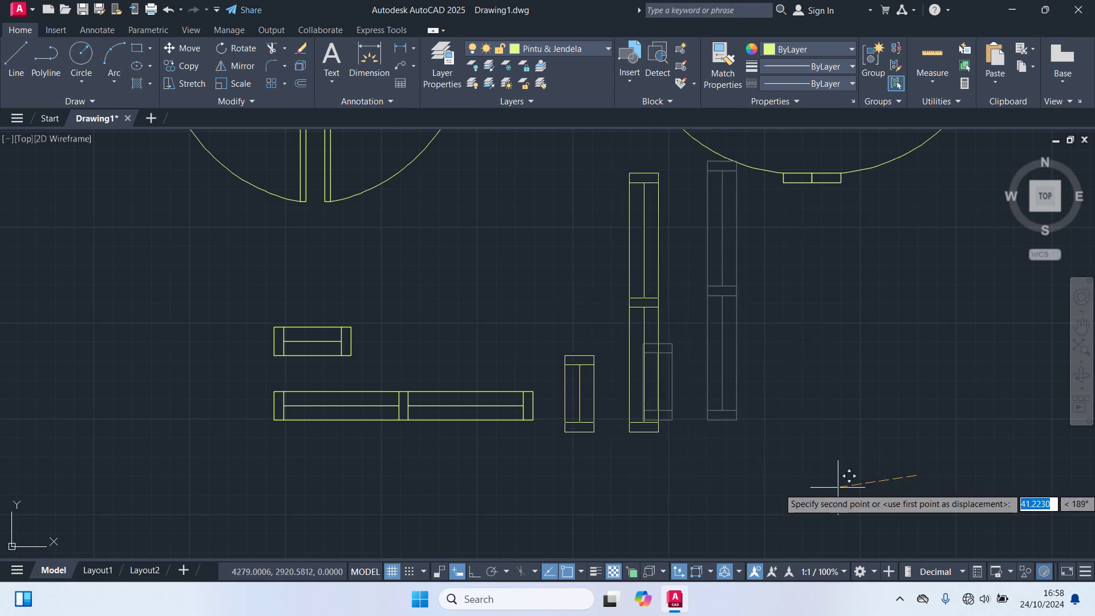
pyautogui.click(862, 482)
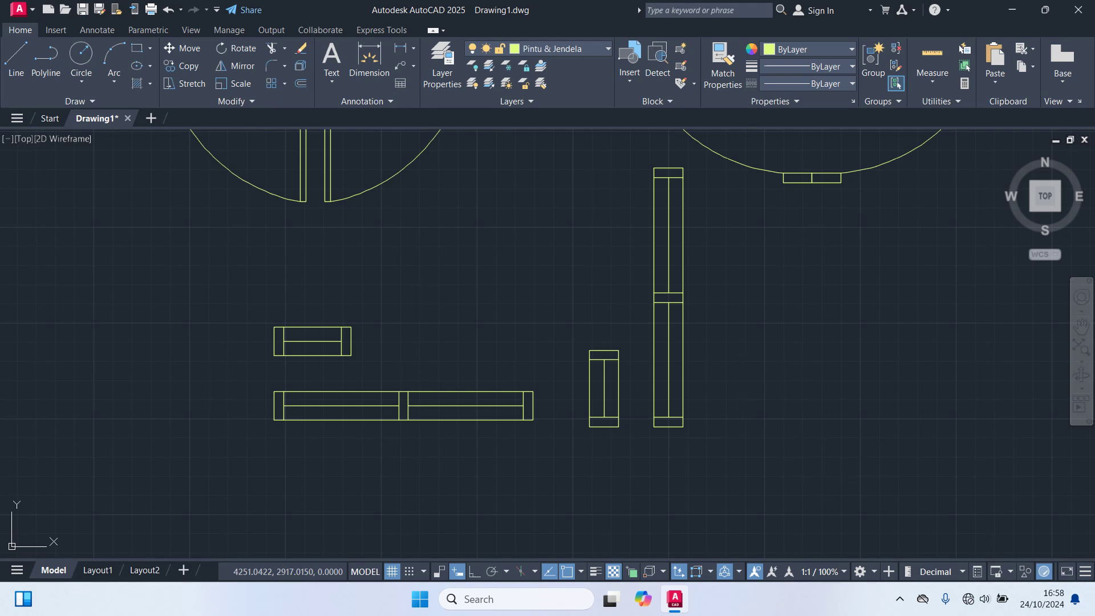
pyautogui.scroll(-3, 750, 383)
pyautogui.scroll(-2, 398, 346)
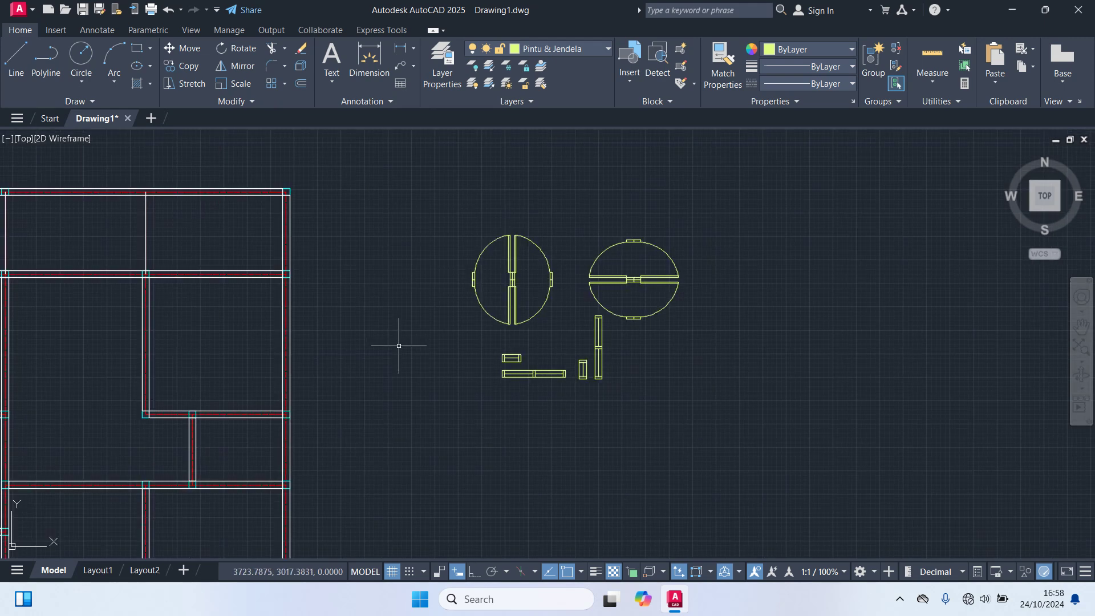
pyautogui.moveTo(398, 346); pyautogui.dragTo(561, 350, button='middle')
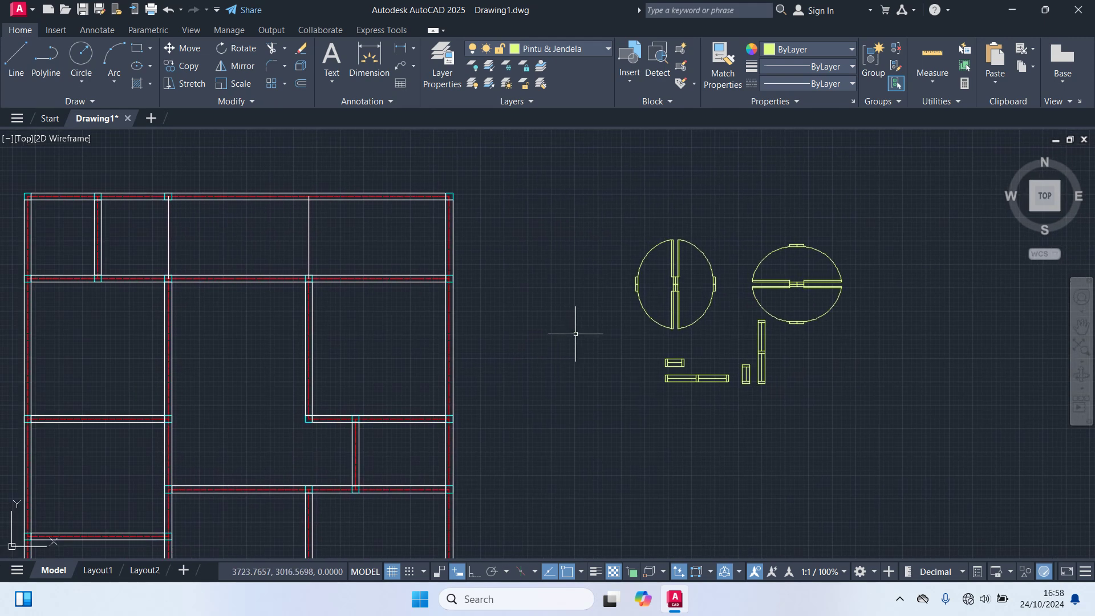
# Start moving a door swing block, then cancel before placing it
pyautogui.click(641, 262)
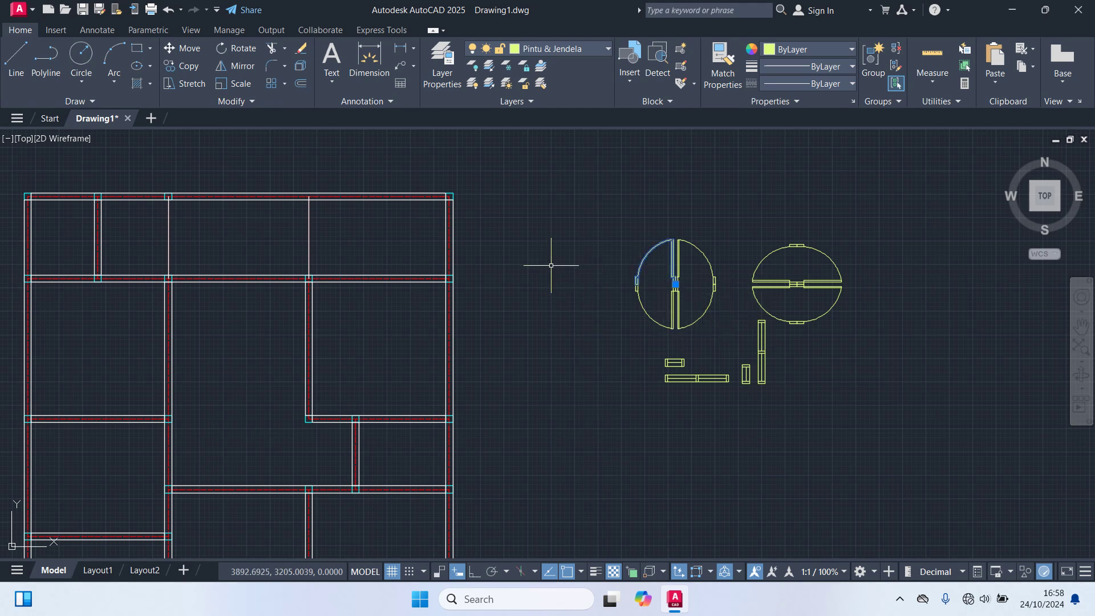
pyautogui.write('m')
pyautogui.press('Return')
pyautogui.scroll(5, 654, 307)
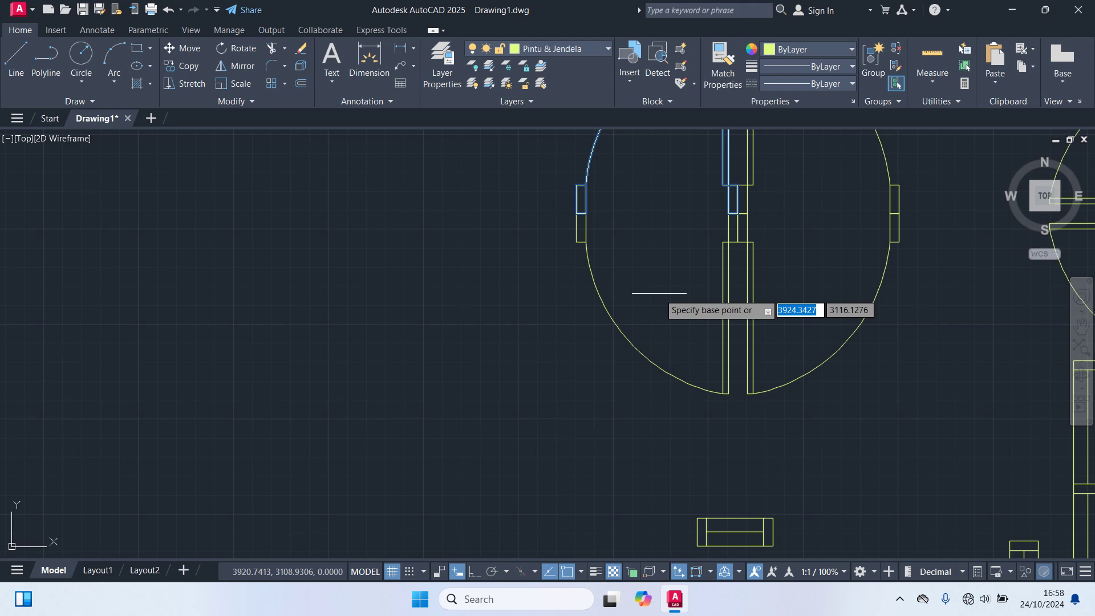
pyautogui.click(744, 237)
pyautogui.scroll(-5, 592, 317)
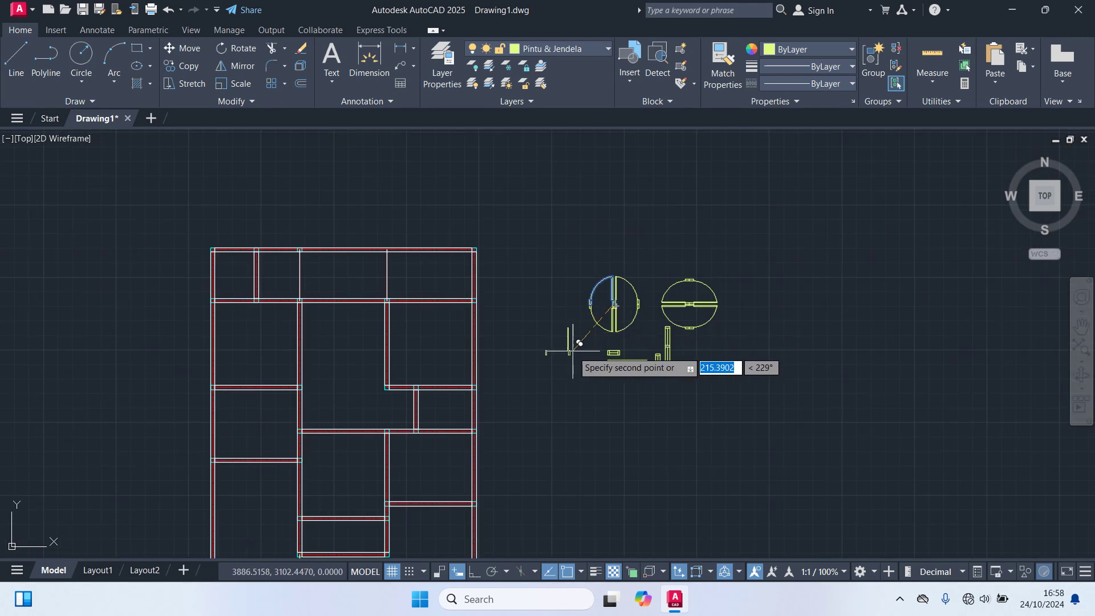
pyautogui.moveTo(573, 352); pyautogui.dragTo(678, 182, button='middle')
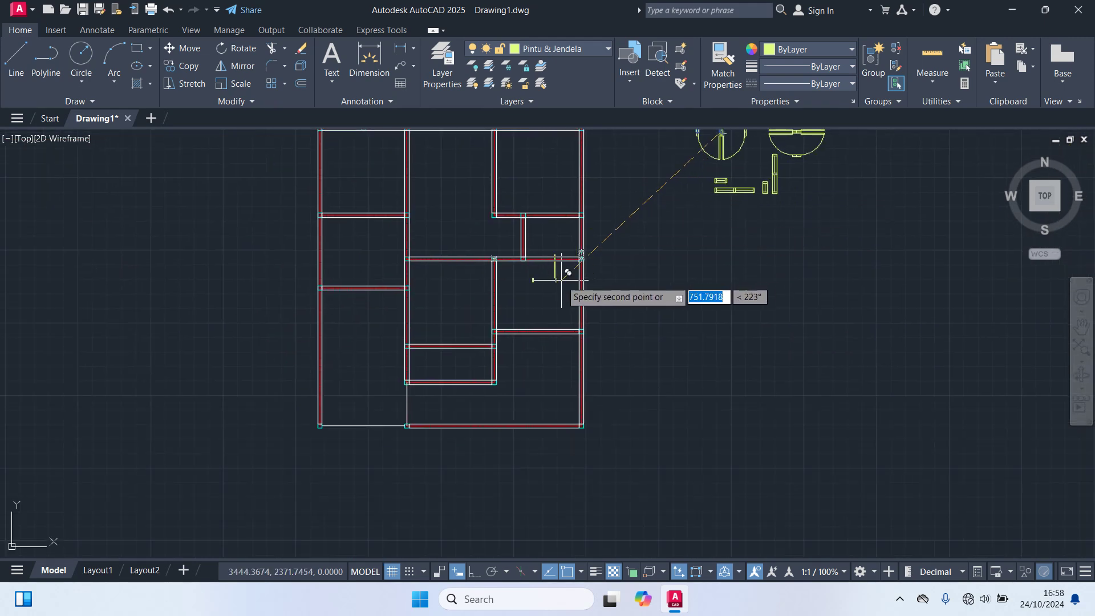
pyautogui.scroll(8, 568, 273)
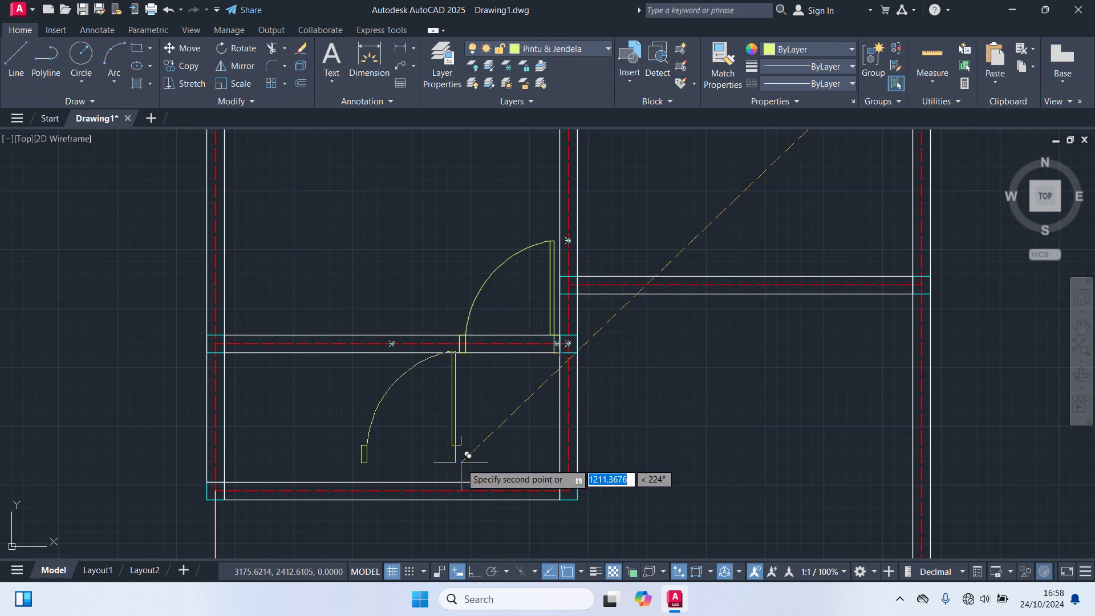
pyautogui.press('Escape')
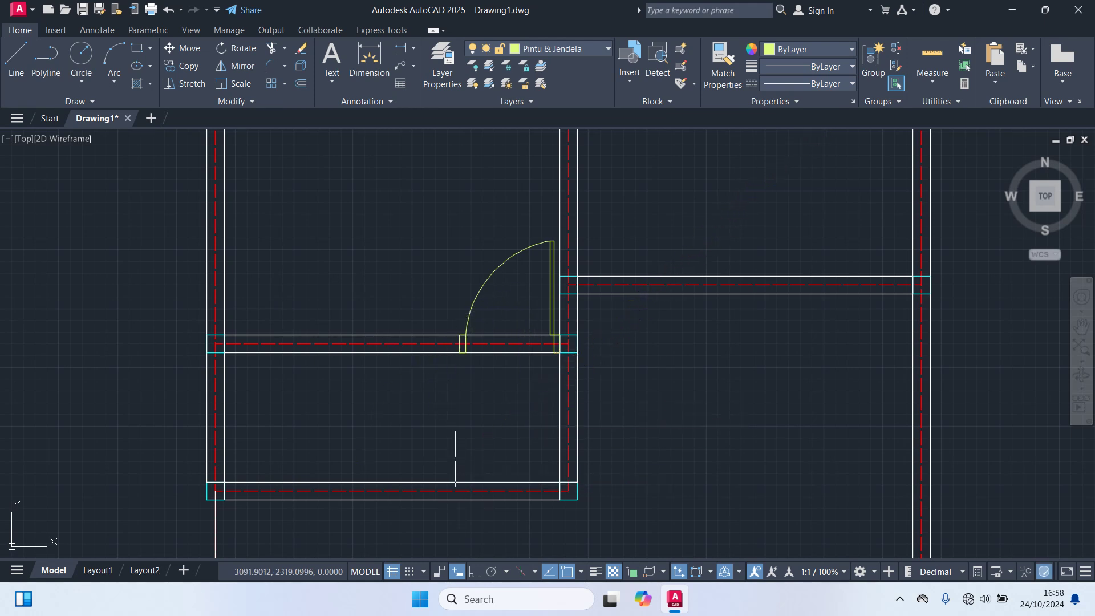
# Move a door swing by its corner onto the central interior wall intersection
pyautogui.scroll(-5, 448, 467)
pyautogui.scroll(2, 696, 286)
pyautogui.scroll(2, 727, 236)
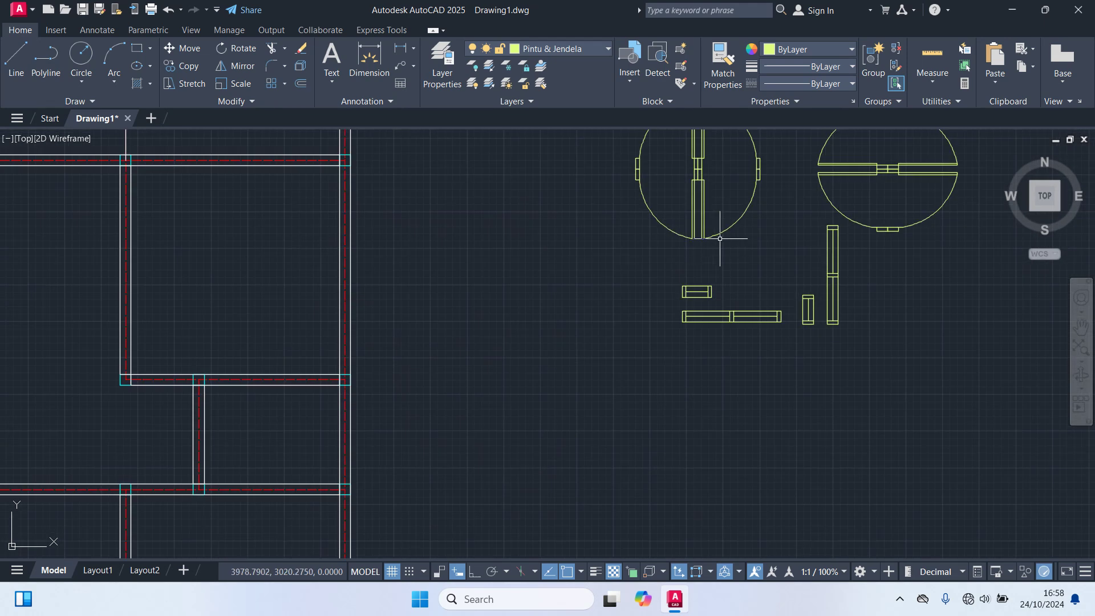
pyautogui.click(716, 236)
pyautogui.write('m')
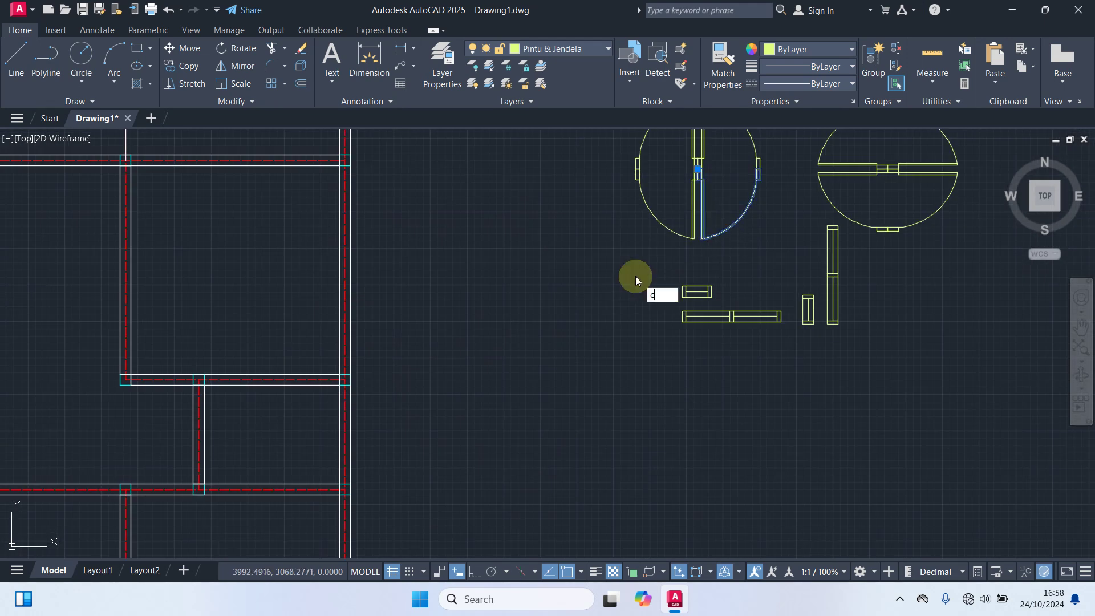
pyautogui.press('Return')
pyautogui.scroll(3, 700, 175)
pyautogui.moveTo(703, 177); pyautogui.dragTo(689, 244, button='middle')
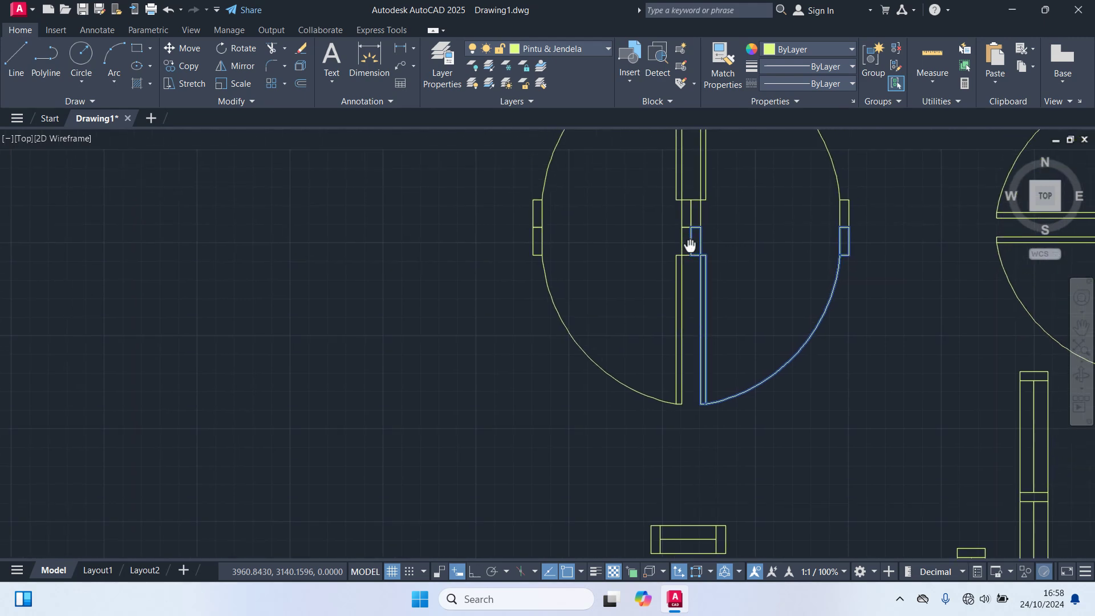
pyautogui.scroll(5, 689, 243)
pyautogui.click(693, 202)
pyautogui.scroll(-2, 509, 277)
pyautogui.scroll(-10, 509, 277)
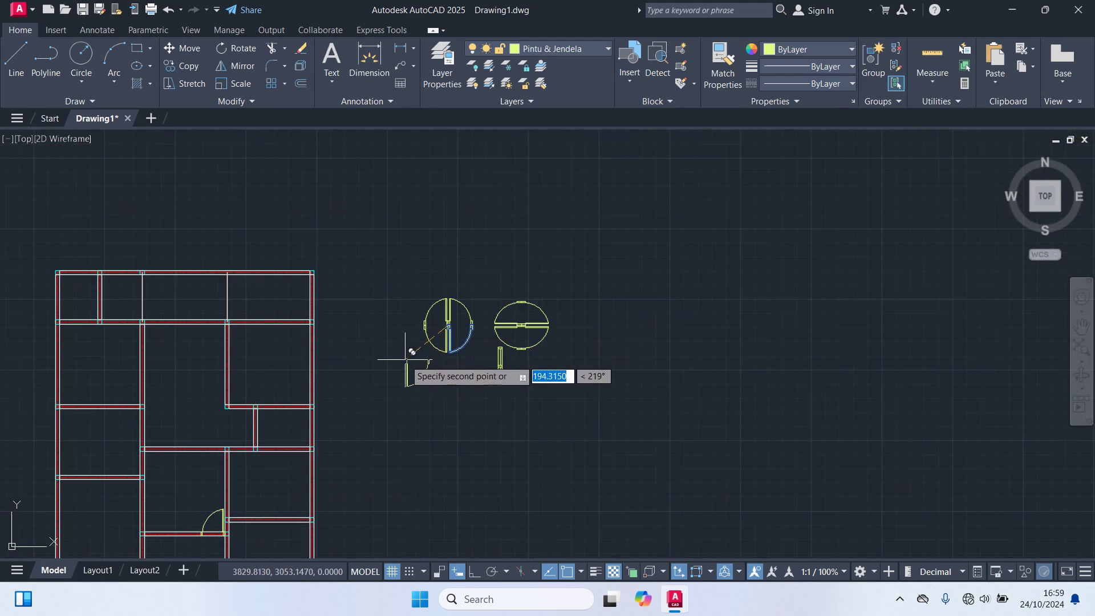
pyautogui.moveTo(406, 352); pyautogui.dragTo(581, 215, button='middle')
pyautogui.scroll(8, 426, 321)
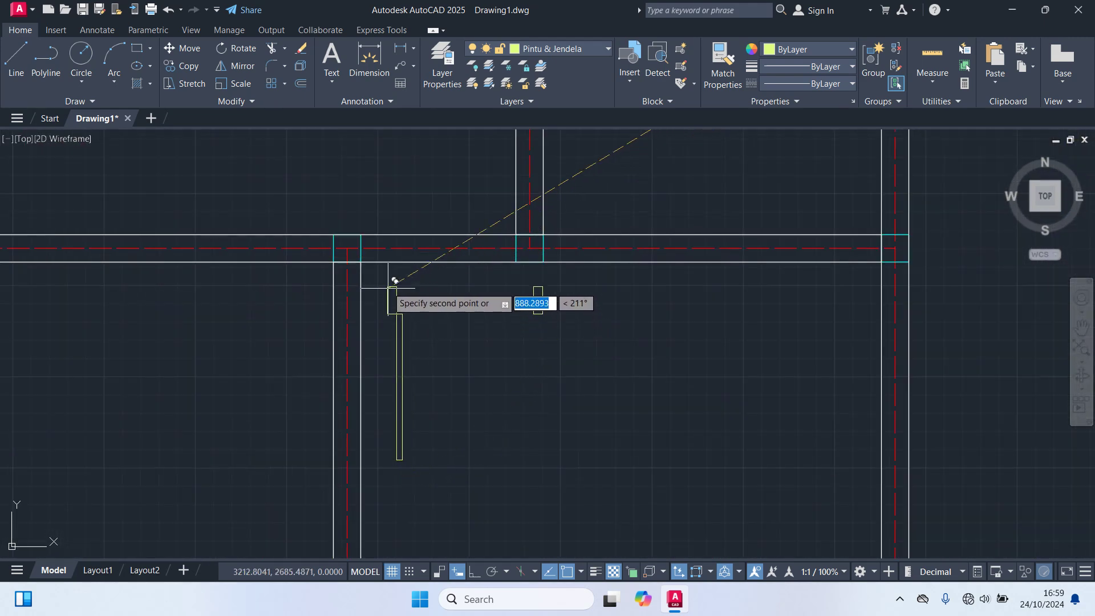
pyautogui.click(361, 234)
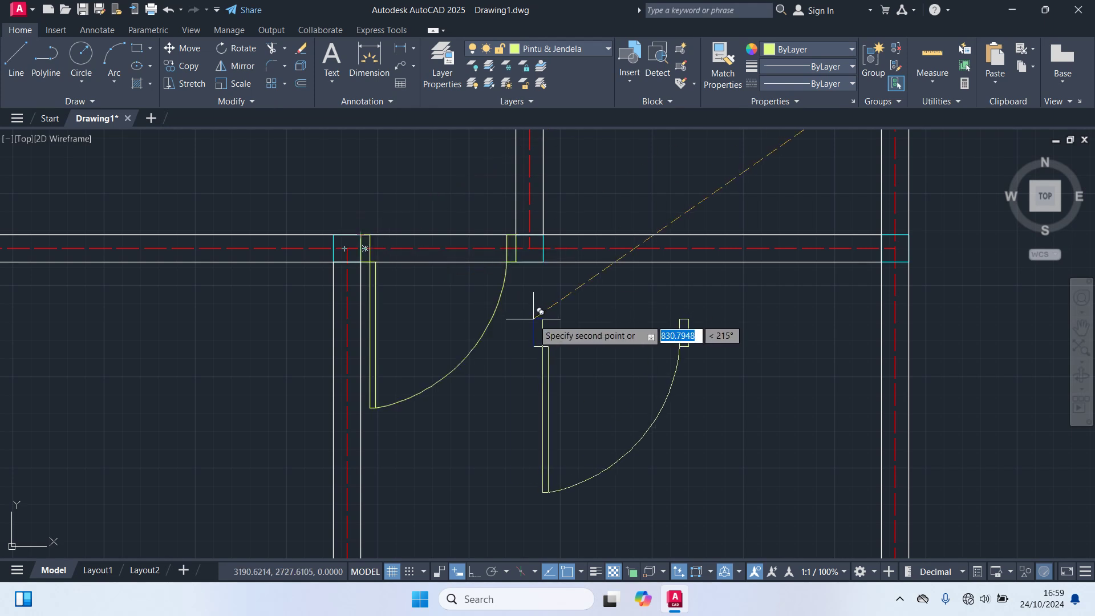
pyautogui.press('Escape')
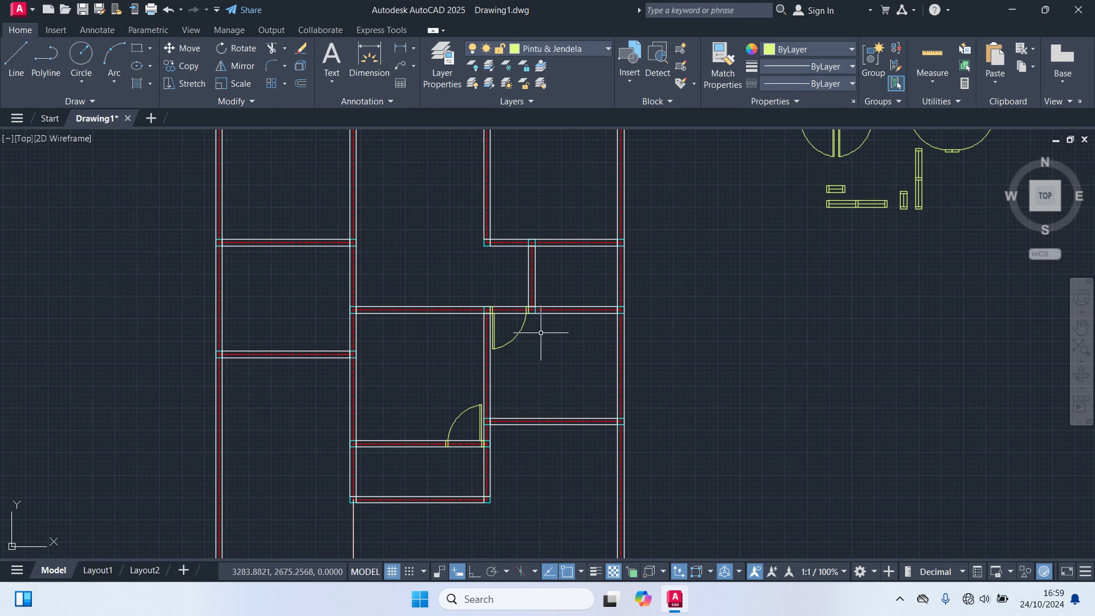
# Start moving the other door swing block, then cancel leaving it unplaced
pyautogui.scroll(-2, 541, 332)
pyautogui.scroll(4, 777, 288)
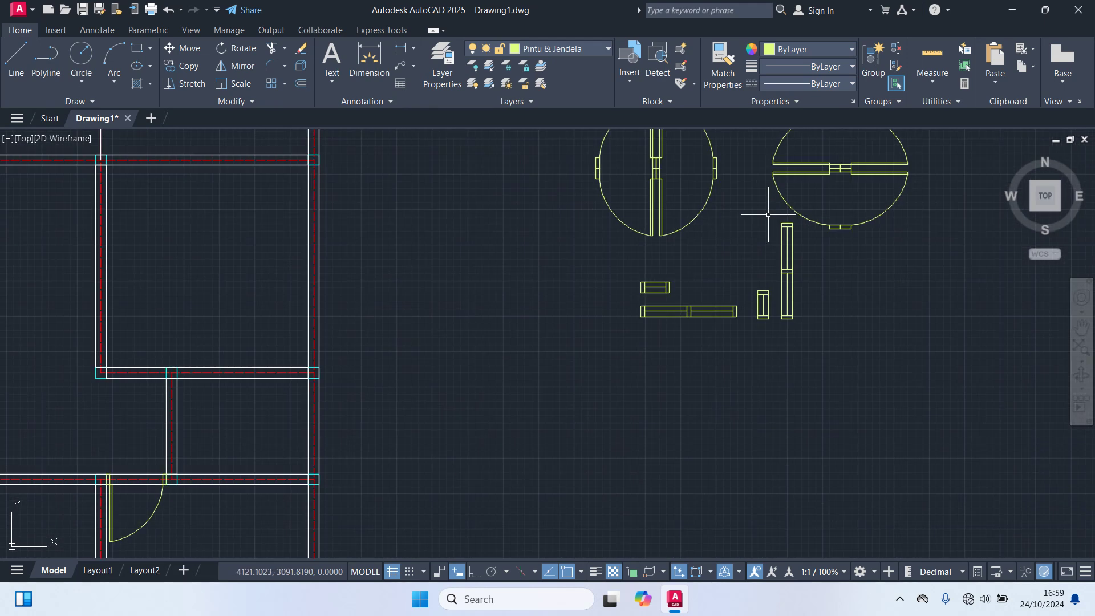
pyautogui.click(785, 200)
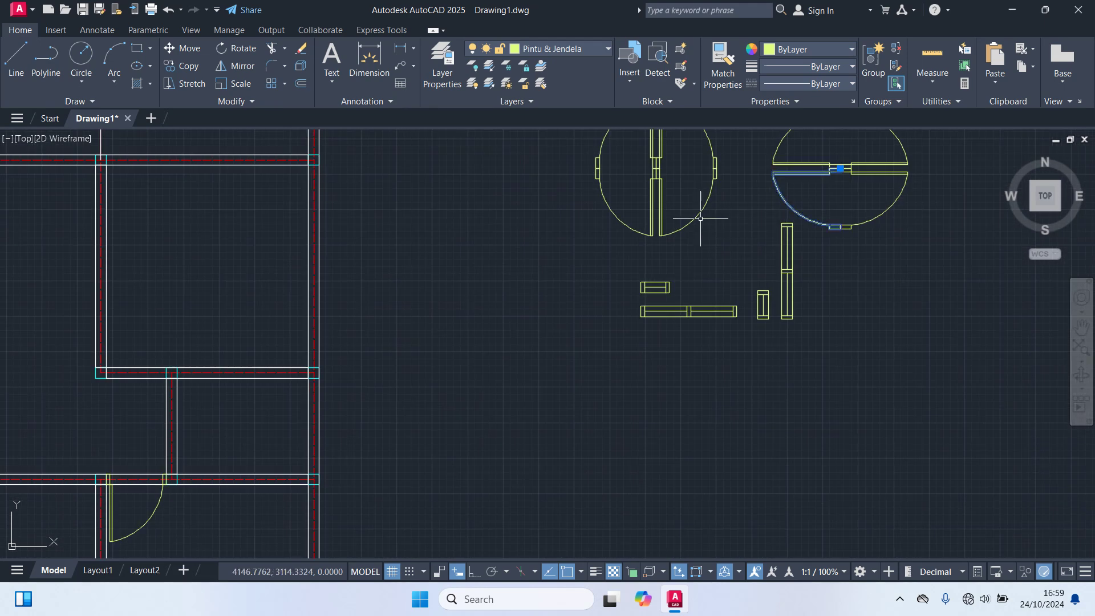
pyautogui.write('m')
pyautogui.press('space')
pyautogui.scroll(4, 845, 174)
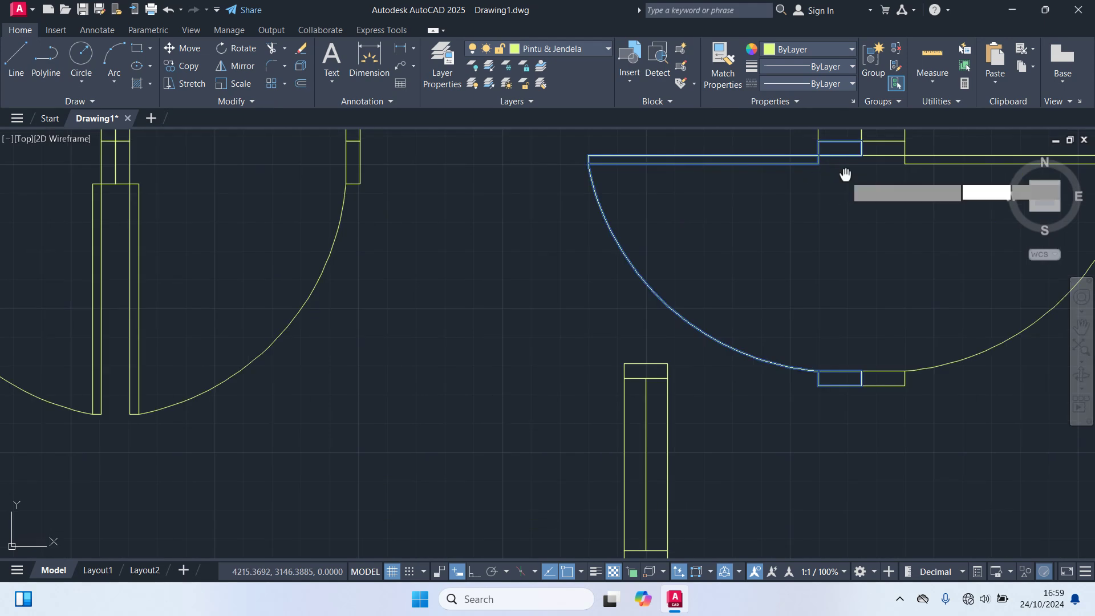
pyautogui.moveTo(845, 174); pyautogui.dragTo(828, 232, button='middle')
pyautogui.click(828, 234)
pyautogui.scroll(-7, 665, 297)
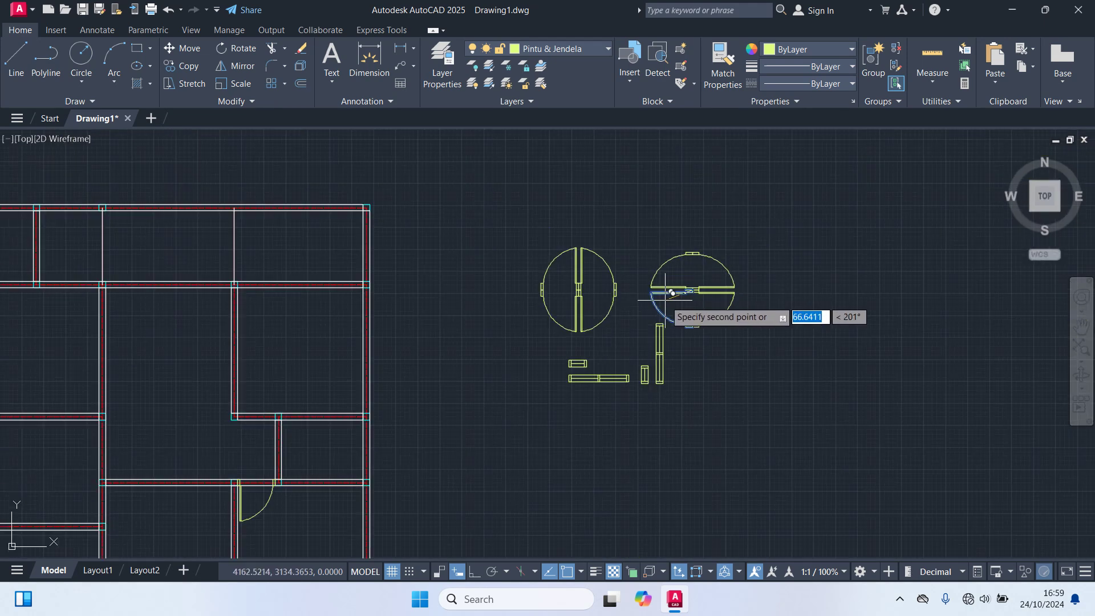
pyautogui.scroll(-4, 551, 360)
pyautogui.moveTo(550, 360); pyautogui.dragTo(648, 329, button='middle')
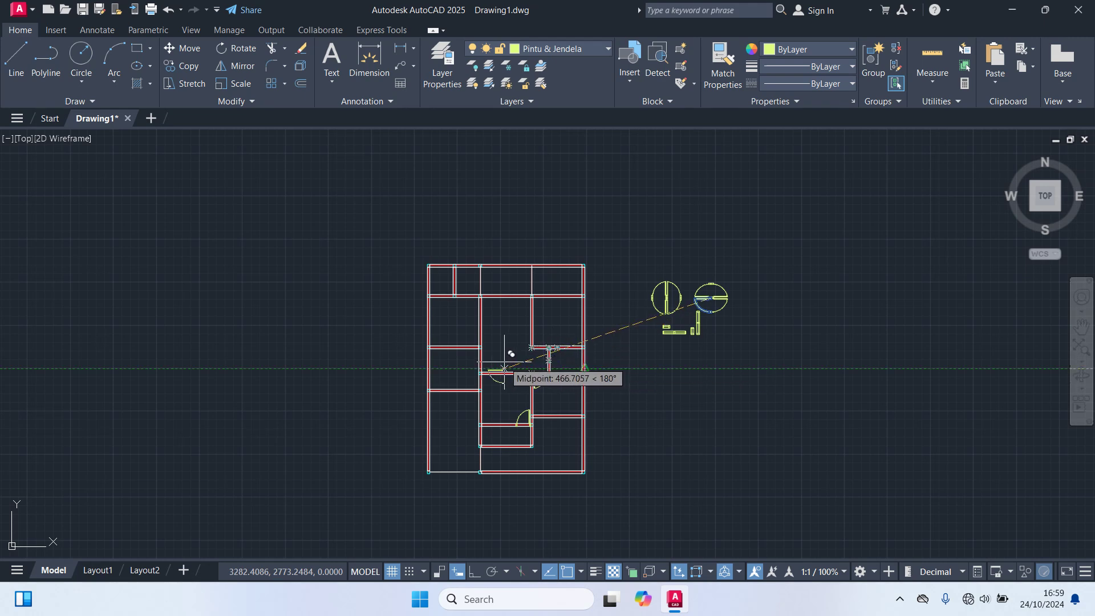
pyautogui.scroll(8, 485, 370)
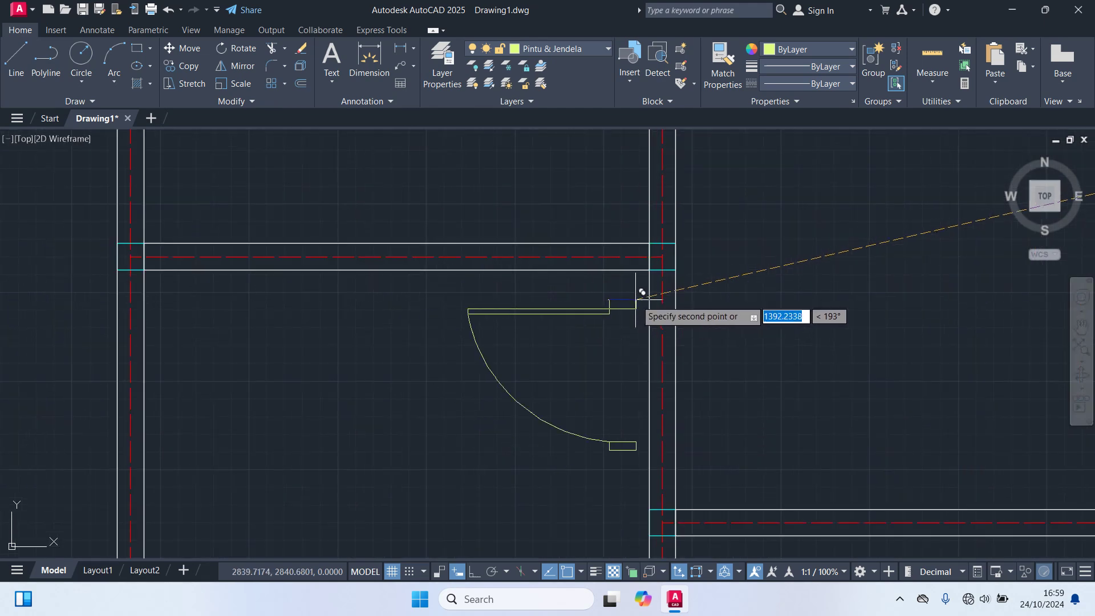
pyautogui.scroll(-5, 679, 275)
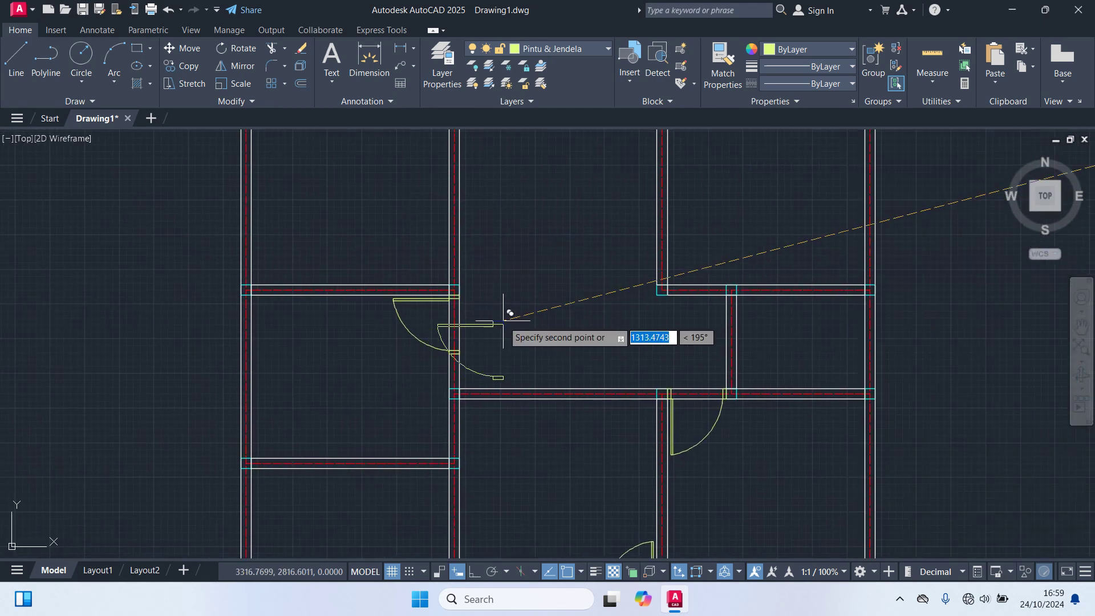
pyautogui.press('Escape')
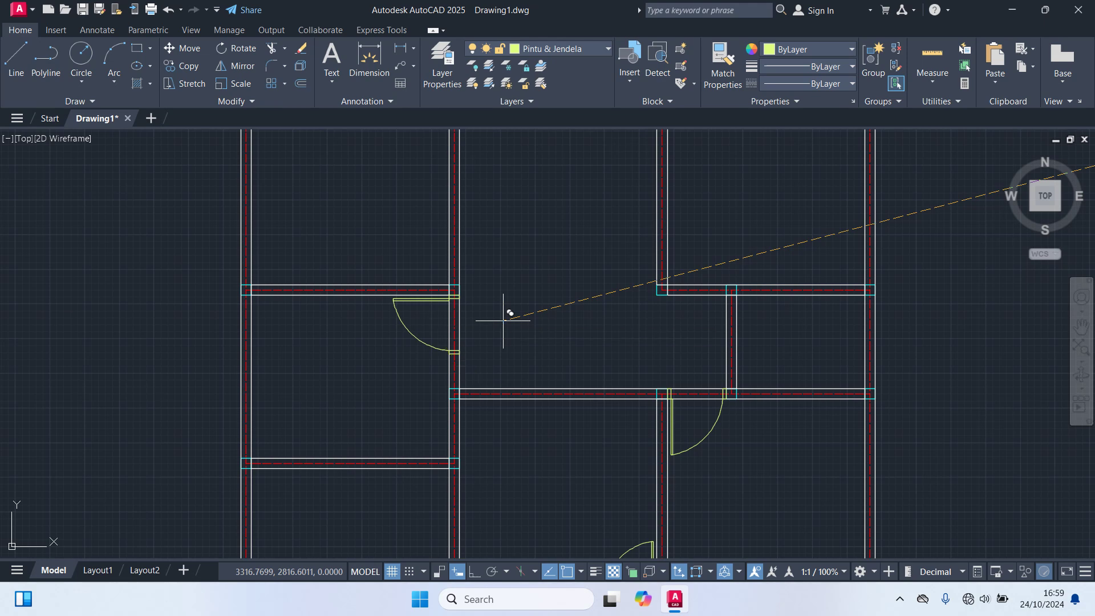
# Move the door from the right circle by its leaf corner onto the wall corner
pyautogui.scroll(-3, 503, 321)
pyautogui.moveTo(577, 212); pyautogui.dragTo(388, 289, button='middle')
pyautogui.click(911, 232)
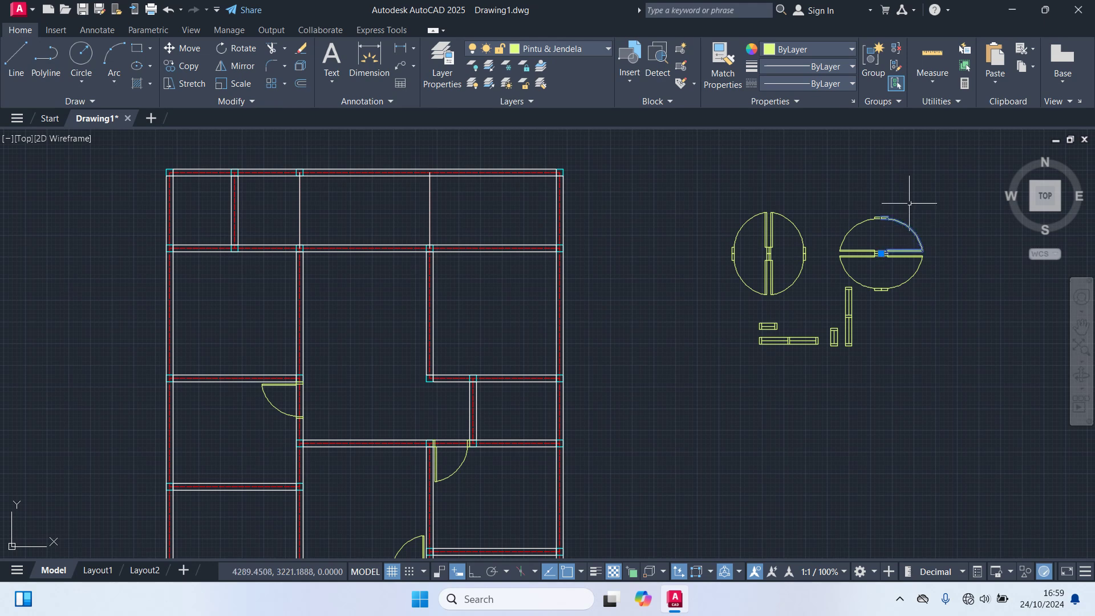
pyautogui.press('m')
pyautogui.press('Return')
pyautogui.scroll(5, 894, 226)
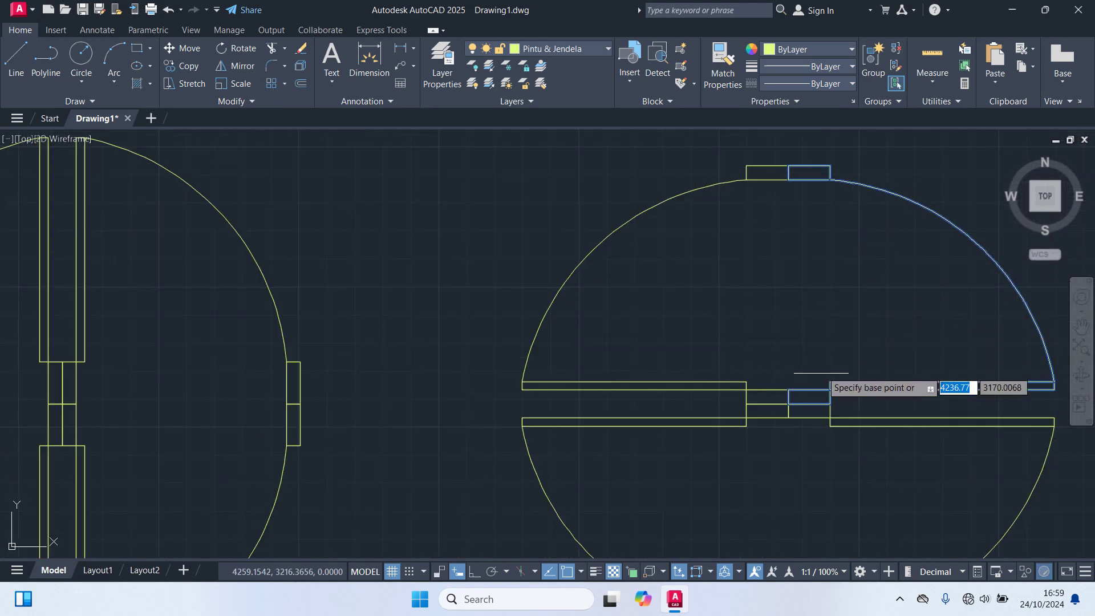
pyautogui.click(789, 403)
pyautogui.scroll(-6, 776, 419)
pyautogui.moveTo(660, 342); pyautogui.dragTo(794, 257, button='middle')
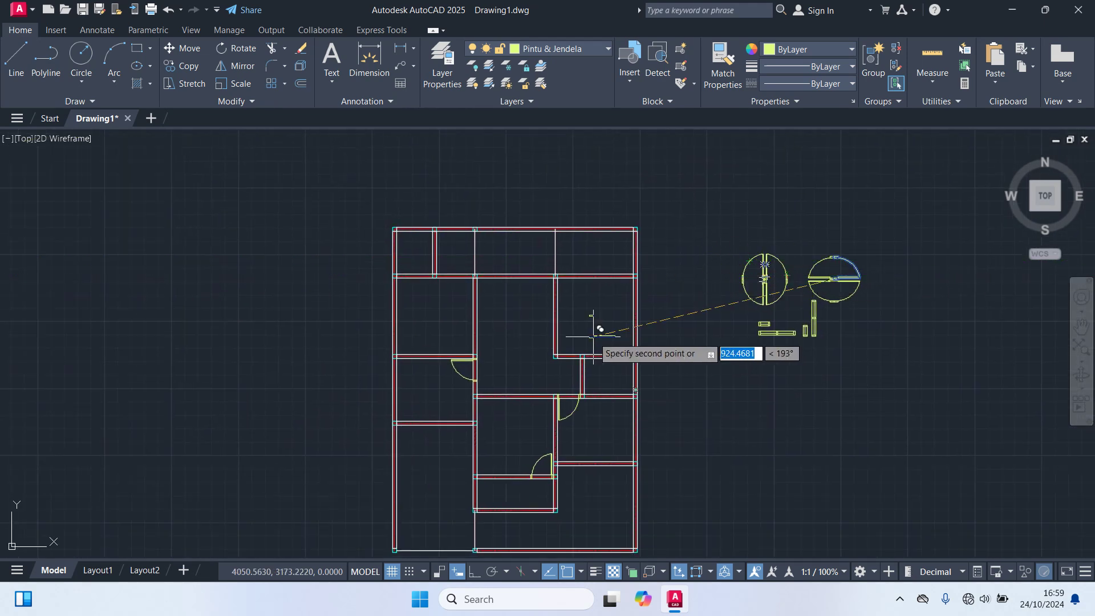
pyautogui.scroll(5, 571, 351)
pyautogui.scroll(3, 564, 352)
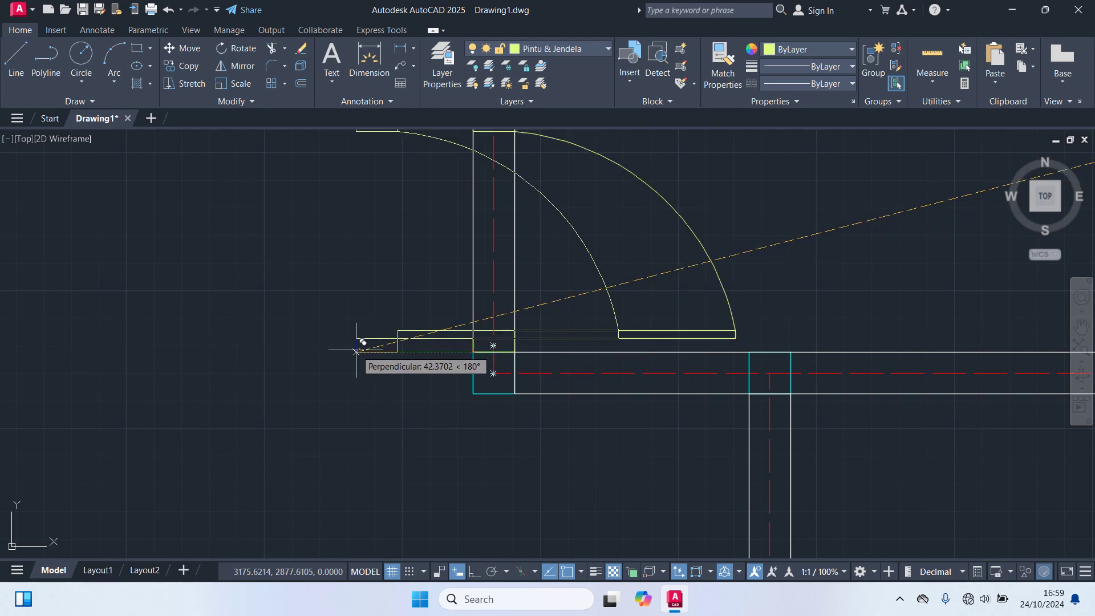
pyautogui.click(347, 351)
pyautogui.scroll(-5, 399, 350)
pyautogui.scroll(-5, 455, 350)
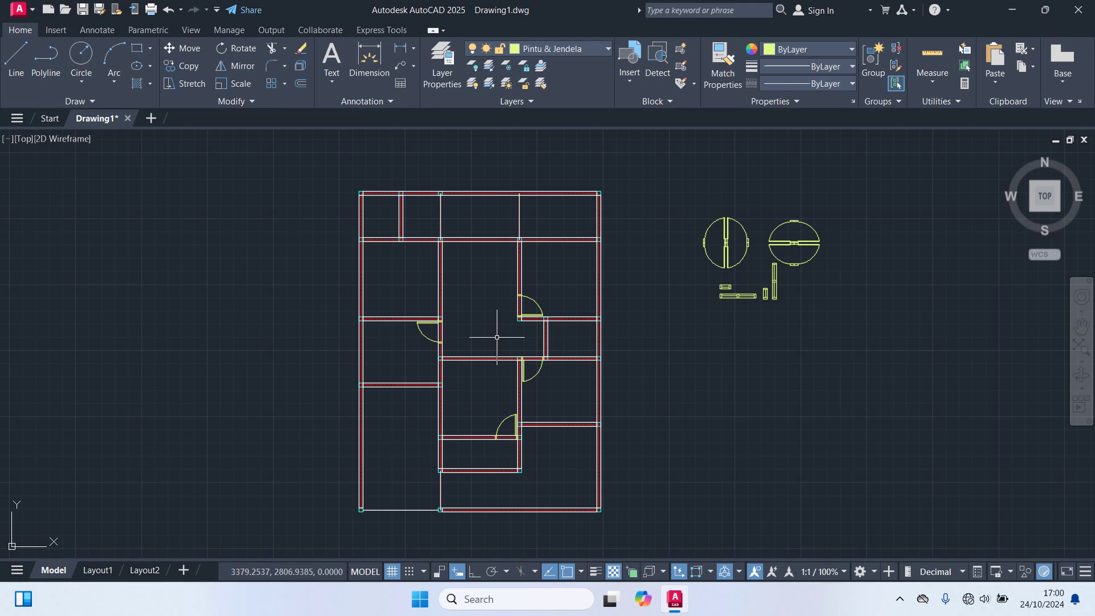
# Start copying the door block from a base point, then cancel without placing it
pyautogui.moveTo(497, 337); pyautogui.dragTo(512, 358, button='middle')
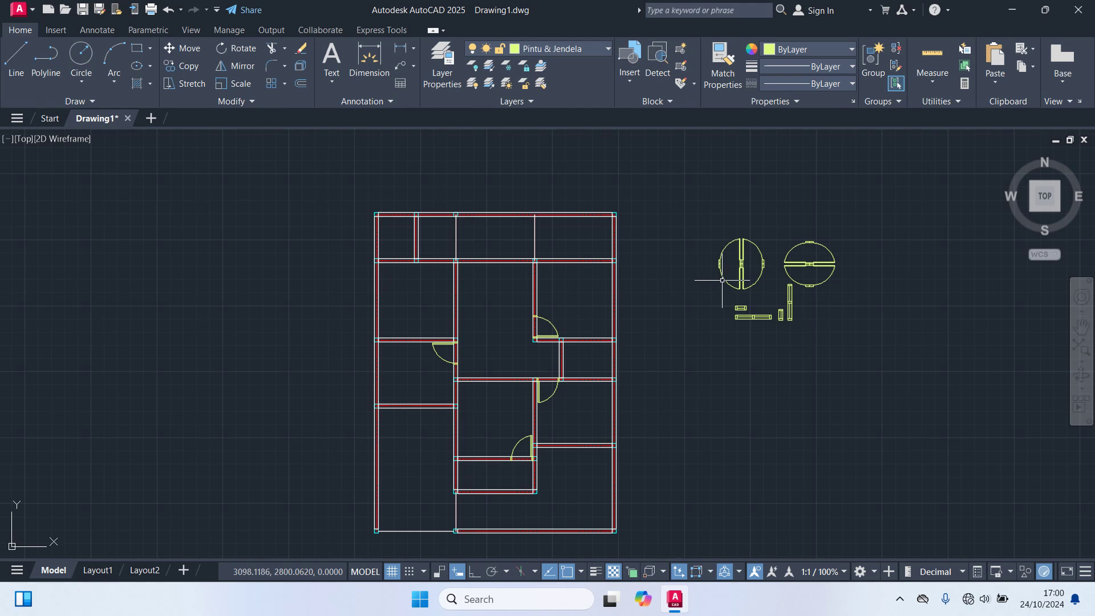
pyautogui.scroll(2, 668, 291)
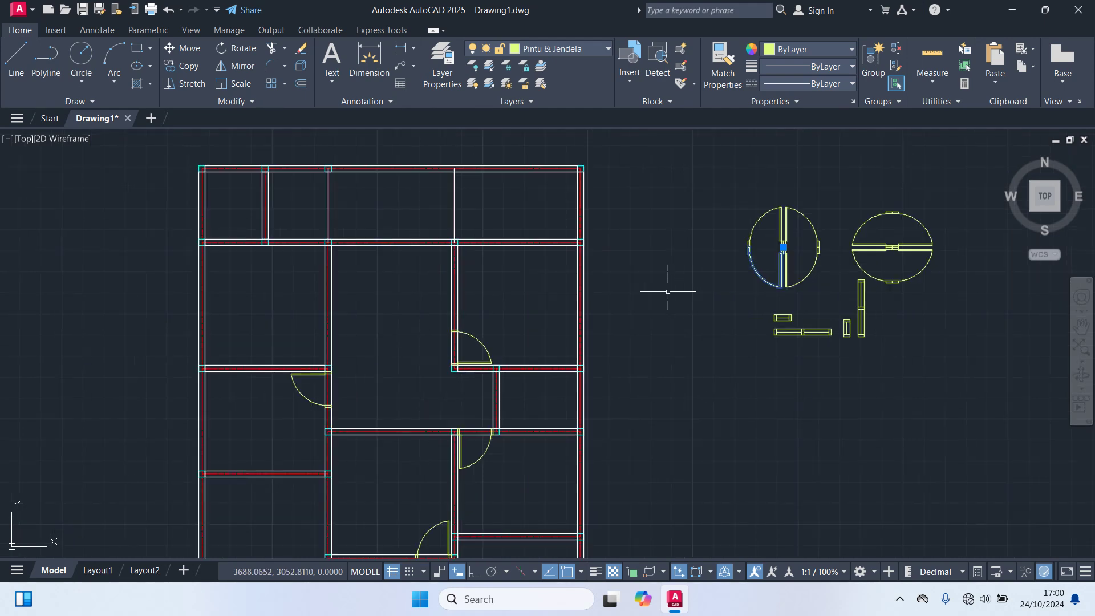
pyautogui.press('Return')
pyautogui.scroll(8, 768, 247)
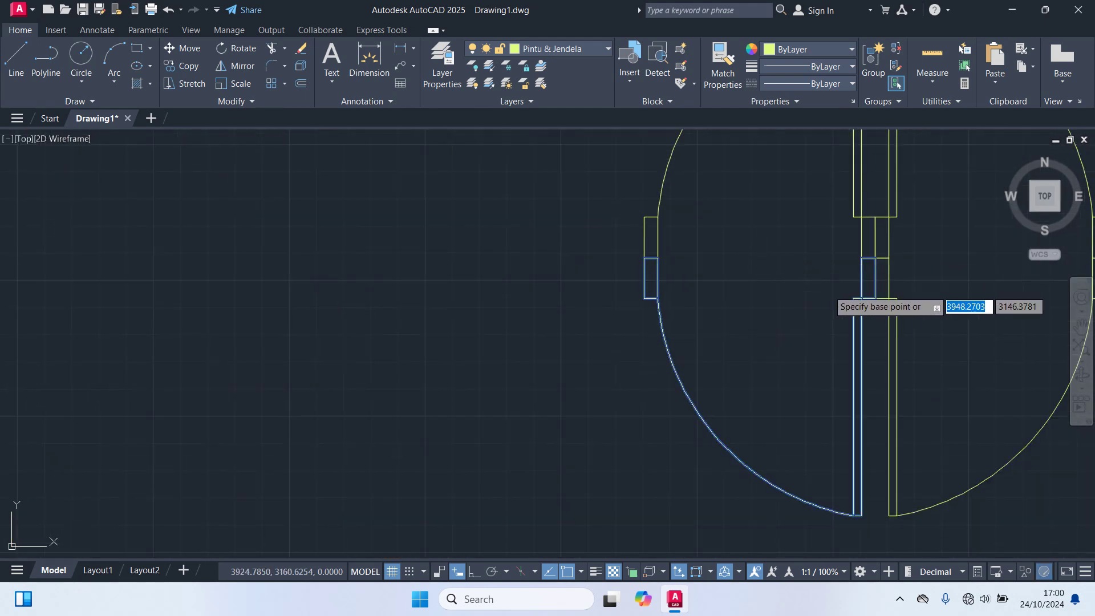
pyautogui.click(875, 259)
pyautogui.scroll(-8, 813, 288)
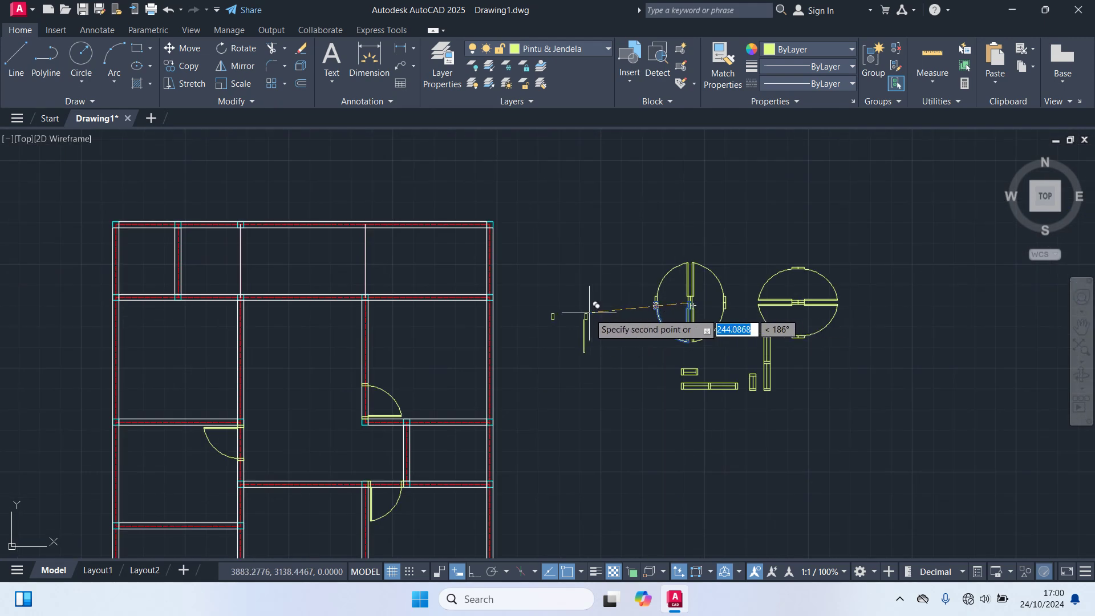
pyautogui.moveTo(242, 301); pyautogui.dragTo(572, 291, button='middle')
pyautogui.scroll(6, 573, 292)
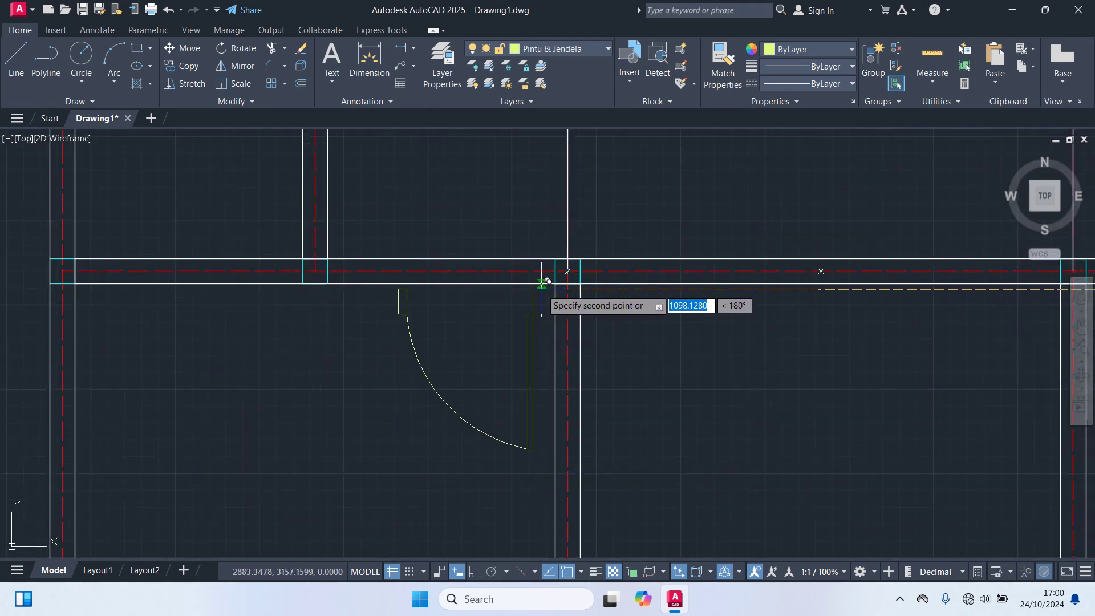
pyautogui.scroll(2, 543, 281)
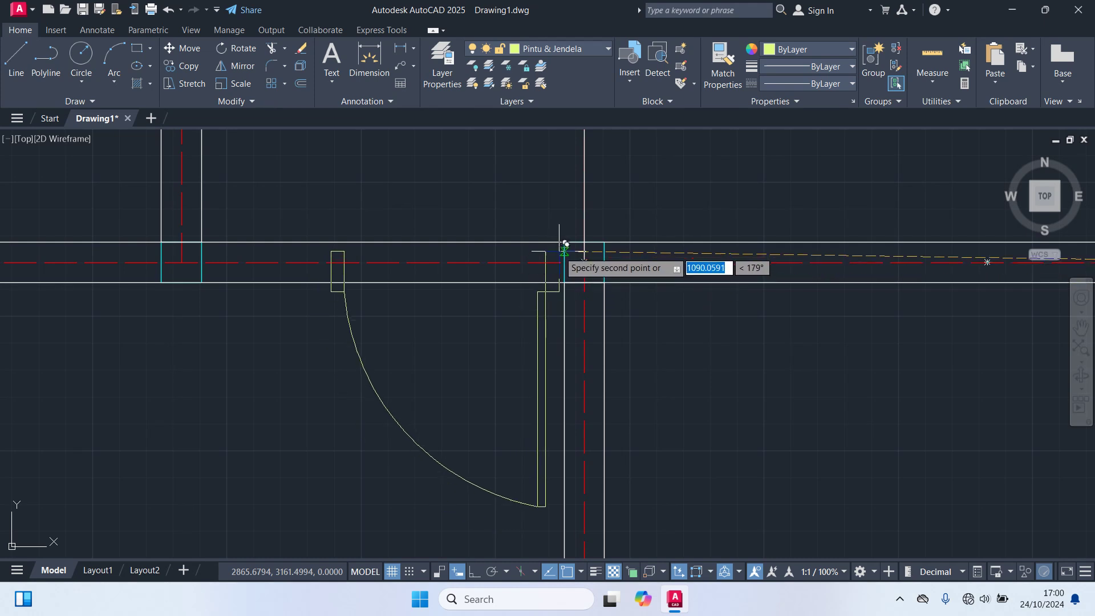
pyautogui.scroll(-5, 641, 282)
pyautogui.scroll(-2, 713, 337)
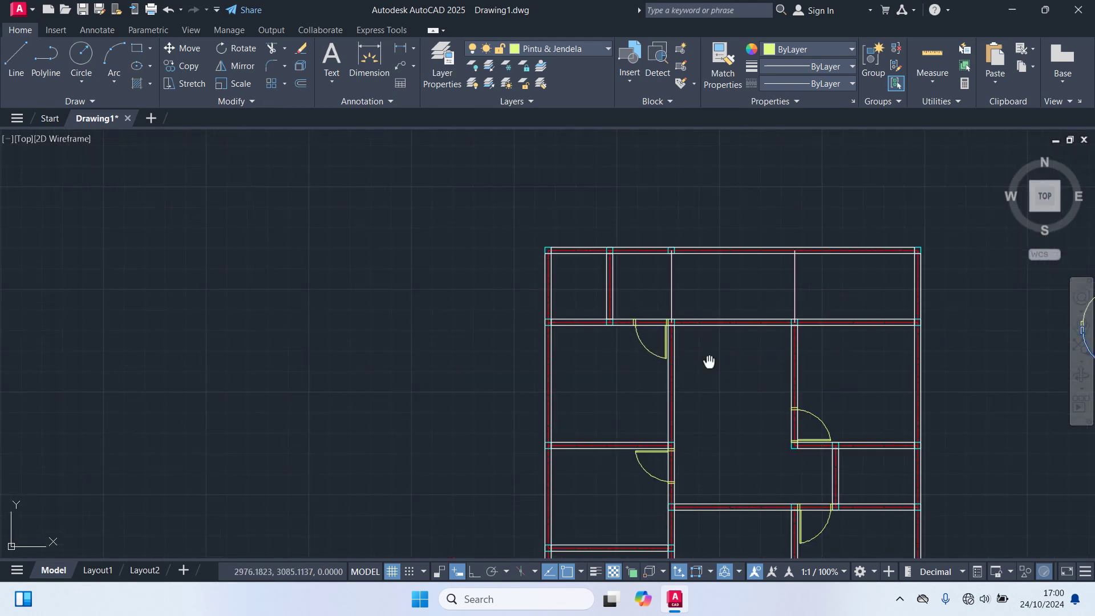
pyautogui.moveTo(709, 362); pyautogui.dragTo(603, 310, button='middle')
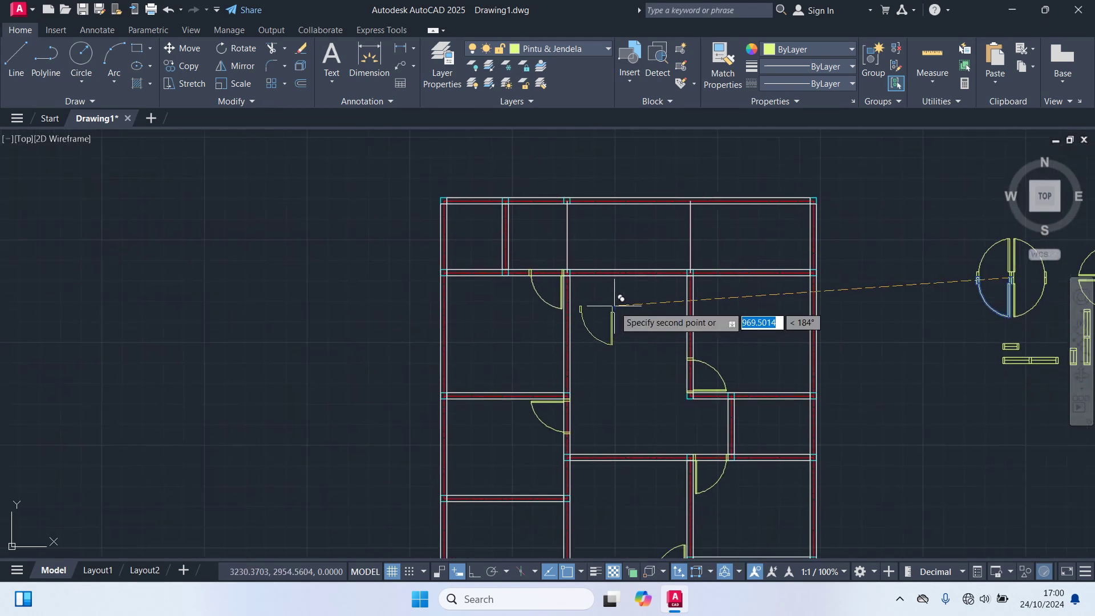
pyautogui.press('Escape')
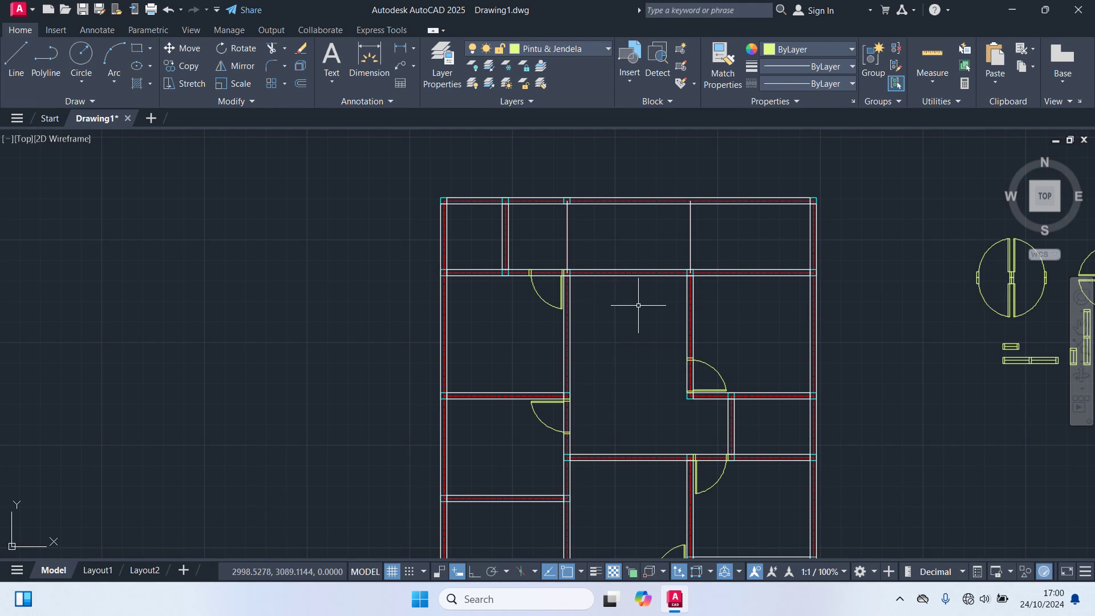
# Copy the door from the left circle toward the plan's interior wall openings
pyautogui.moveTo(638, 305); pyautogui.dragTo(439, 315, button='middle')
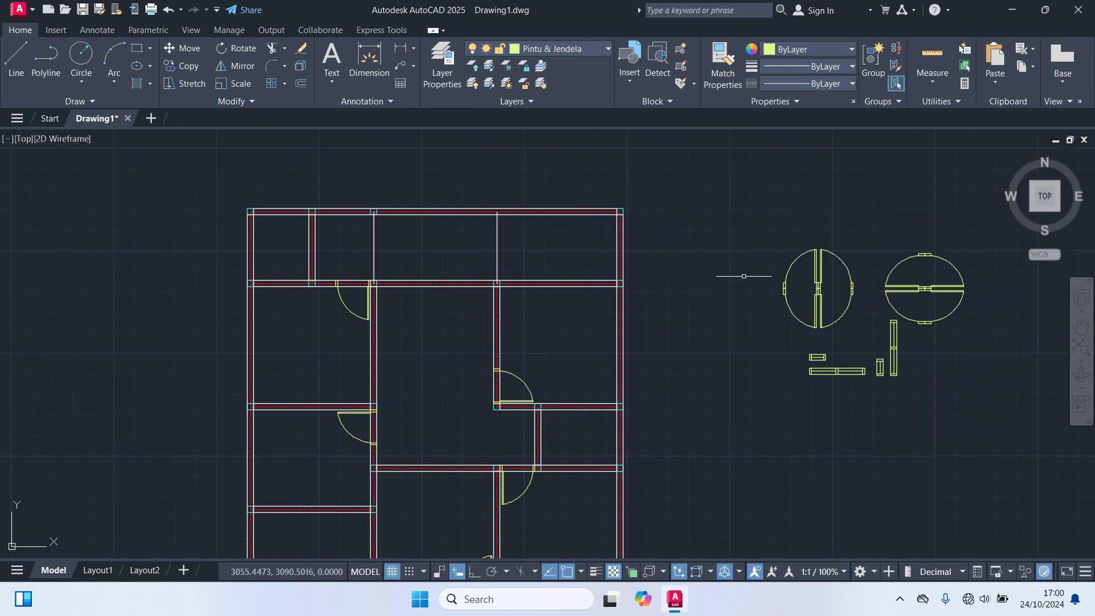
pyautogui.click(787, 272)
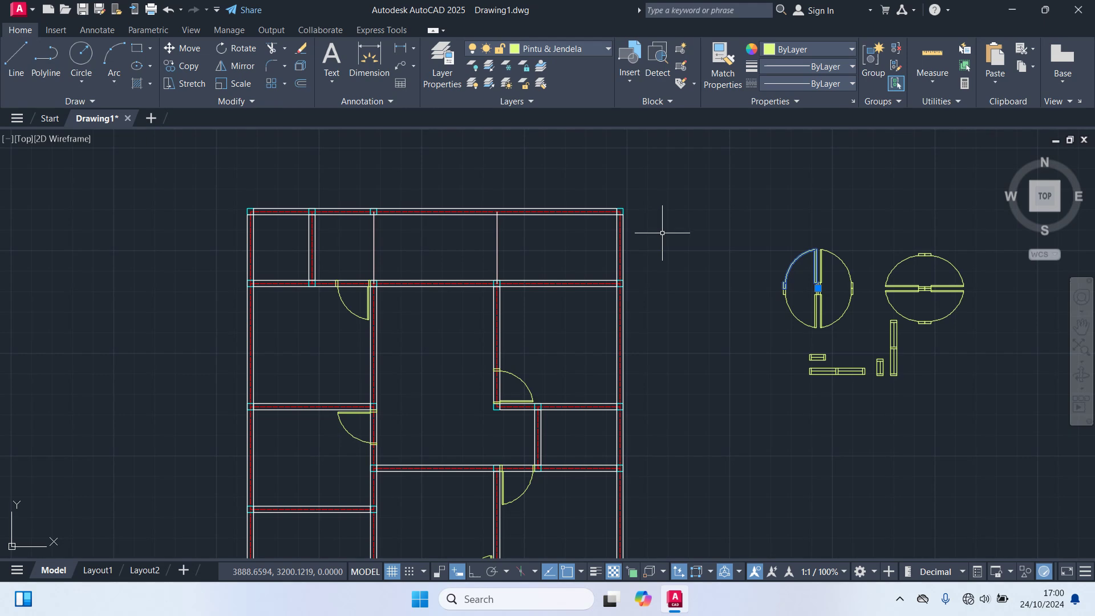
pyautogui.write('co')
pyautogui.press('Return')
pyautogui.scroll(7, 779, 282)
pyautogui.moveTo(936, 320); pyautogui.dragTo(717, 314, button='middle')
pyautogui.click(787, 319)
pyautogui.scroll(-8, 656, 374)
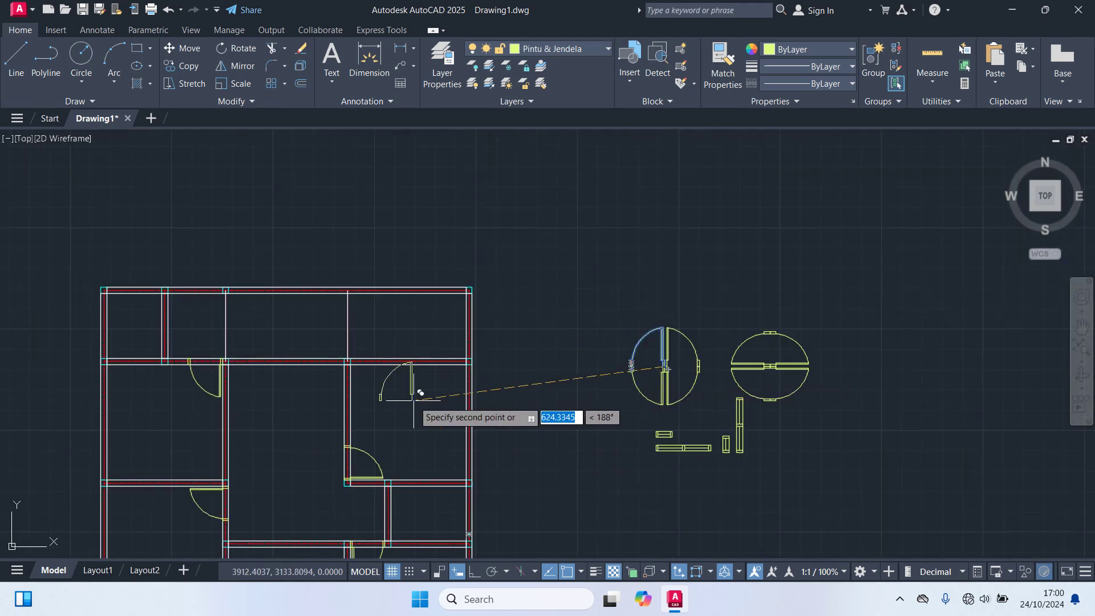
pyautogui.scroll(8, 421, 393)
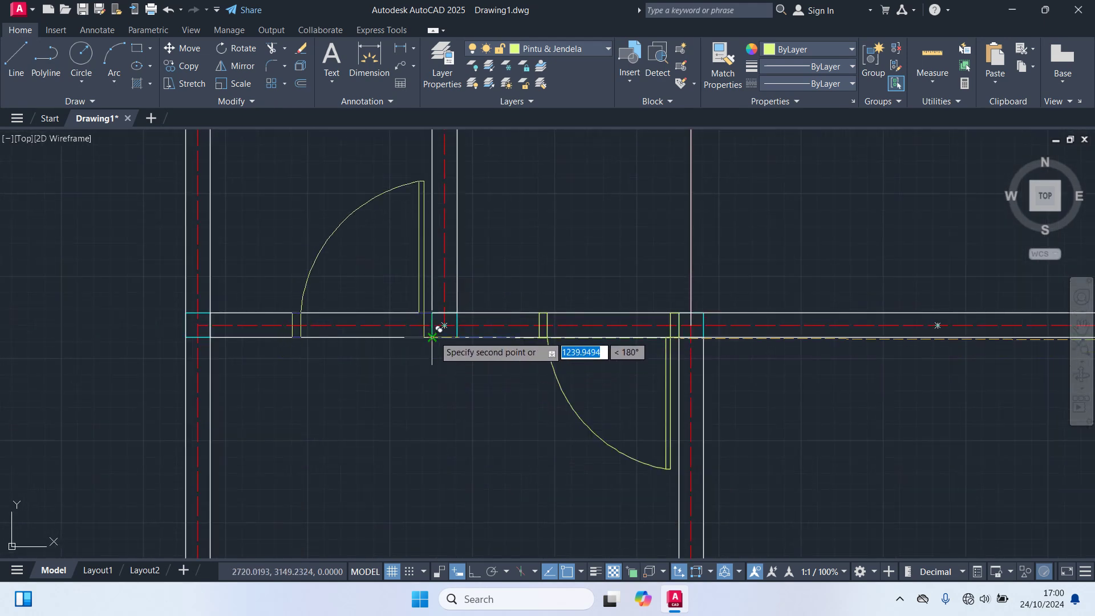
pyautogui.scroll(-5, 488, 366)
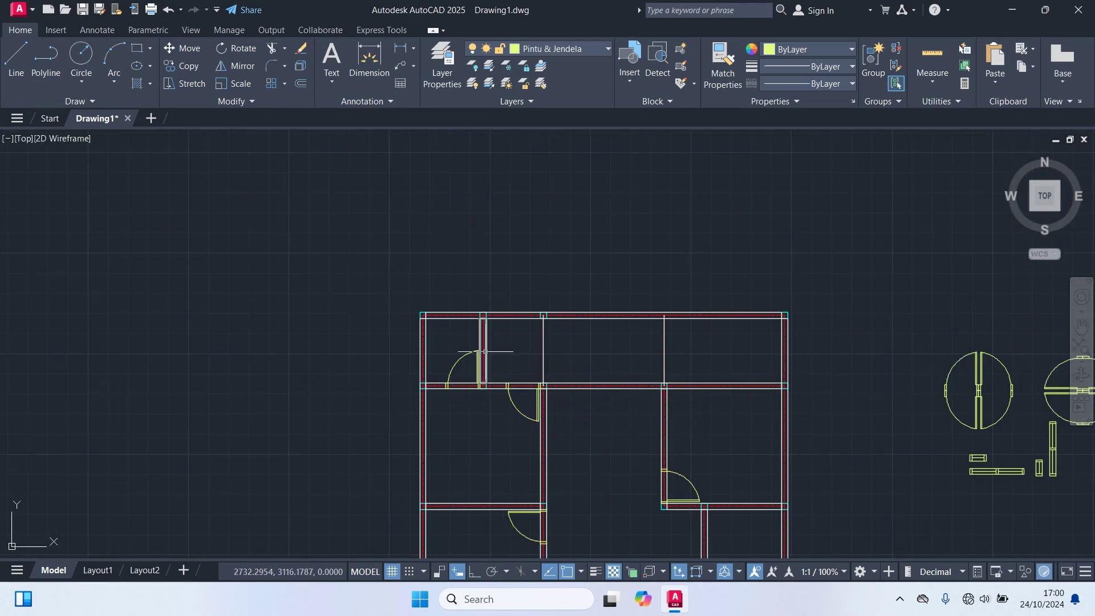
pyautogui.scroll(-4, 484, 351)
pyautogui.moveTo(471, 379); pyautogui.dragTo(478, 348, button='middle')
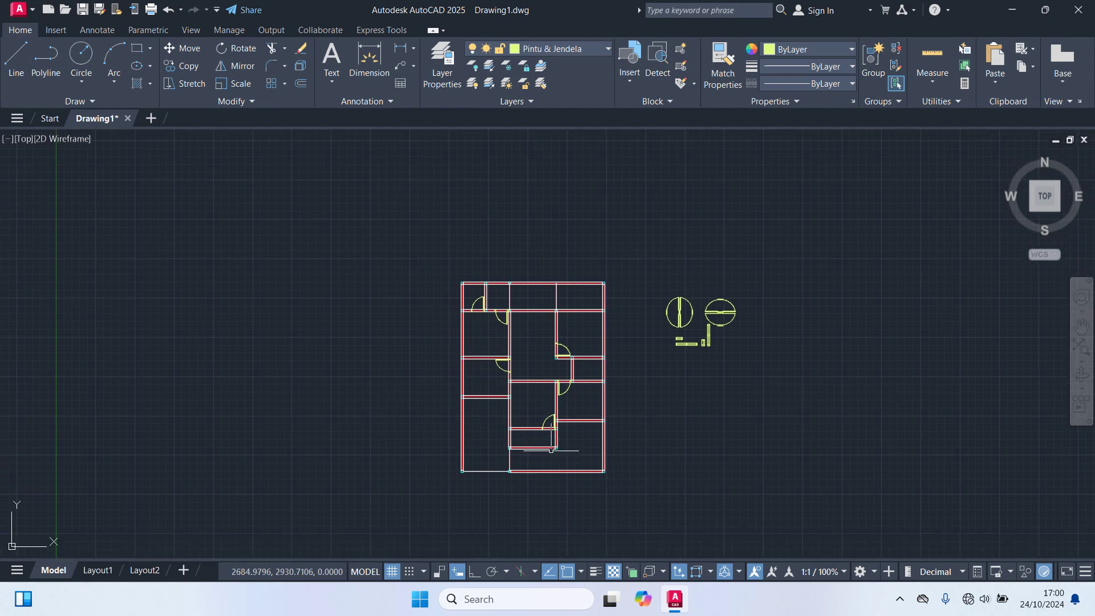
pyautogui.scroll(4, 551, 450)
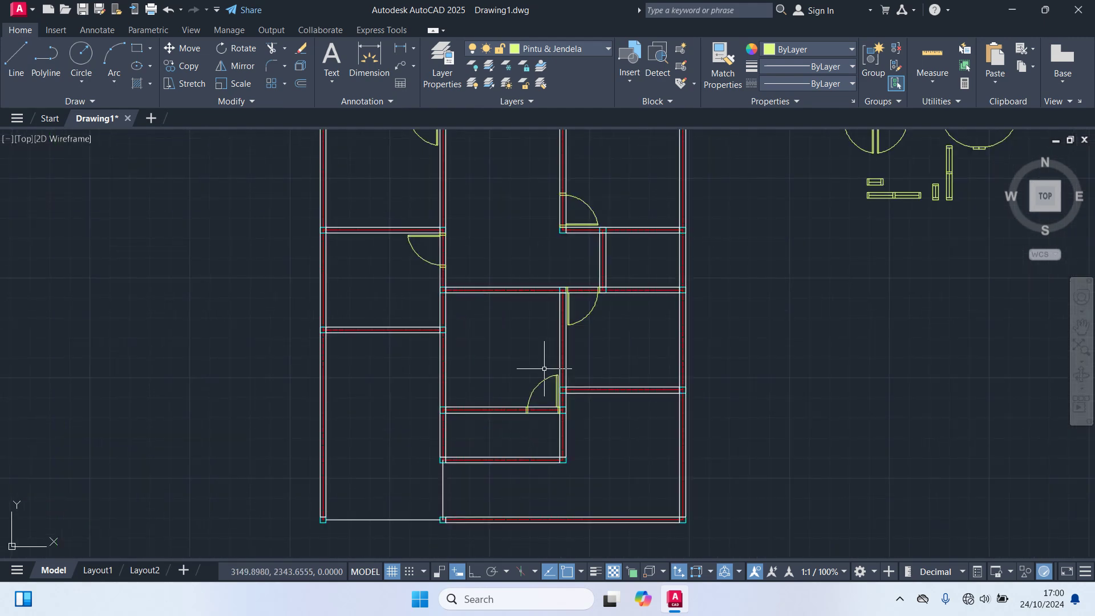
pyautogui.moveTo(540, 339); pyautogui.dragTo(532, 370, button='middle')
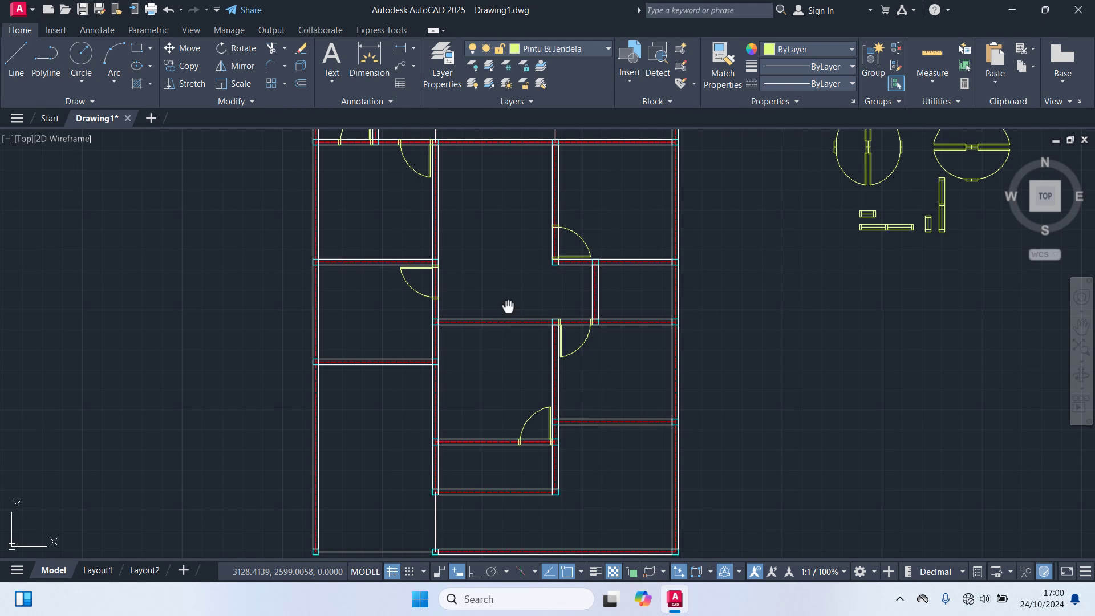
pyautogui.moveTo(507, 306); pyautogui.dragTo(525, 377, button='middle')
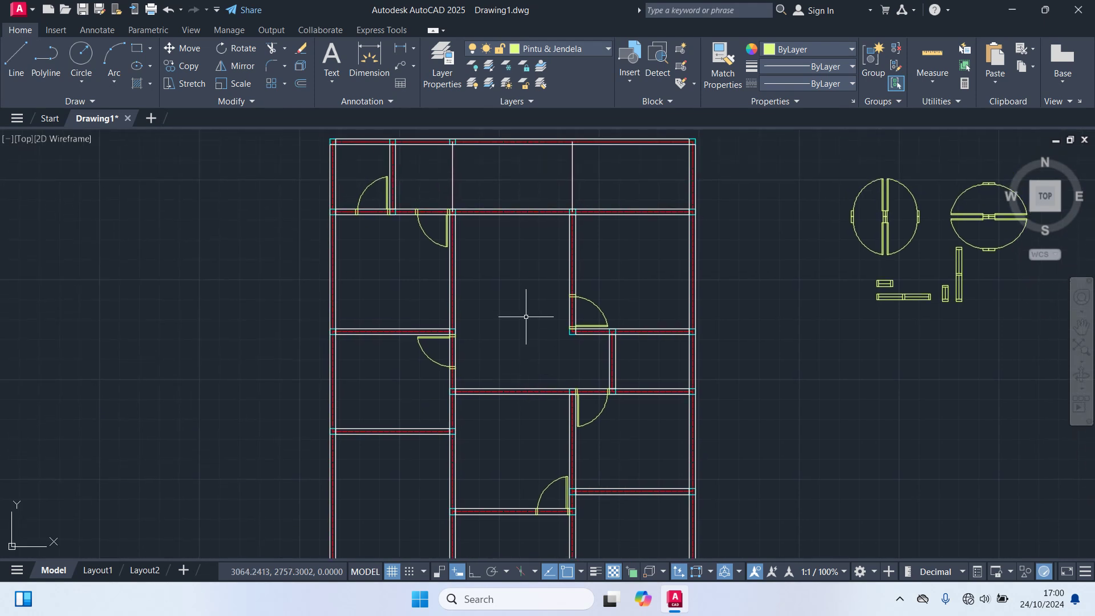
pyautogui.moveTo(526, 317); pyautogui.dragTo(528, 379, button='middle')
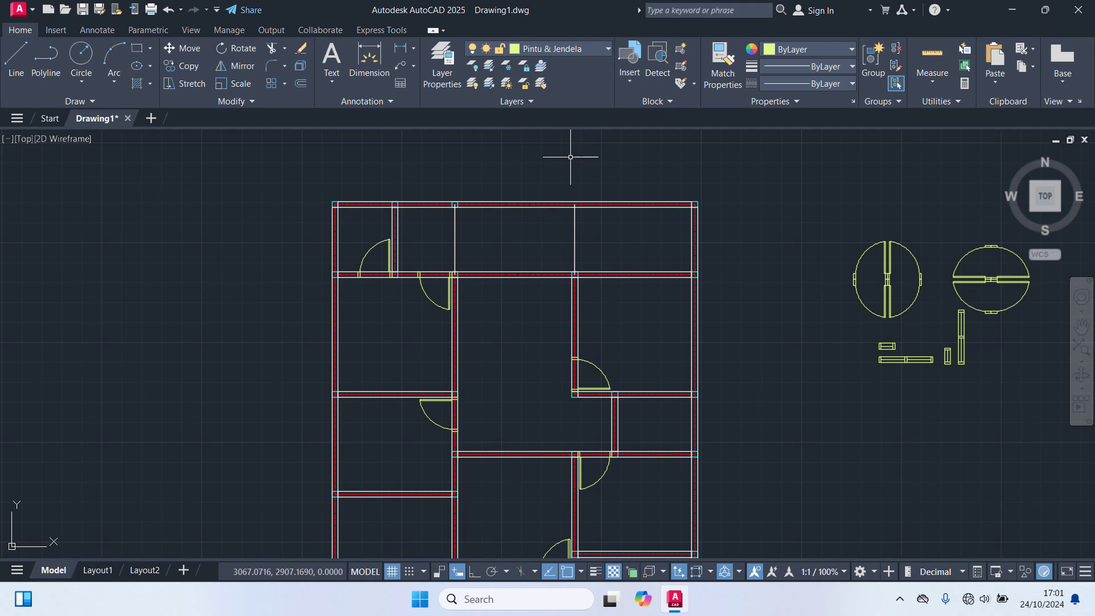
# Start copying the long window block with its midpoint as the base point
pyautogui.scroll(4, 941, 405)
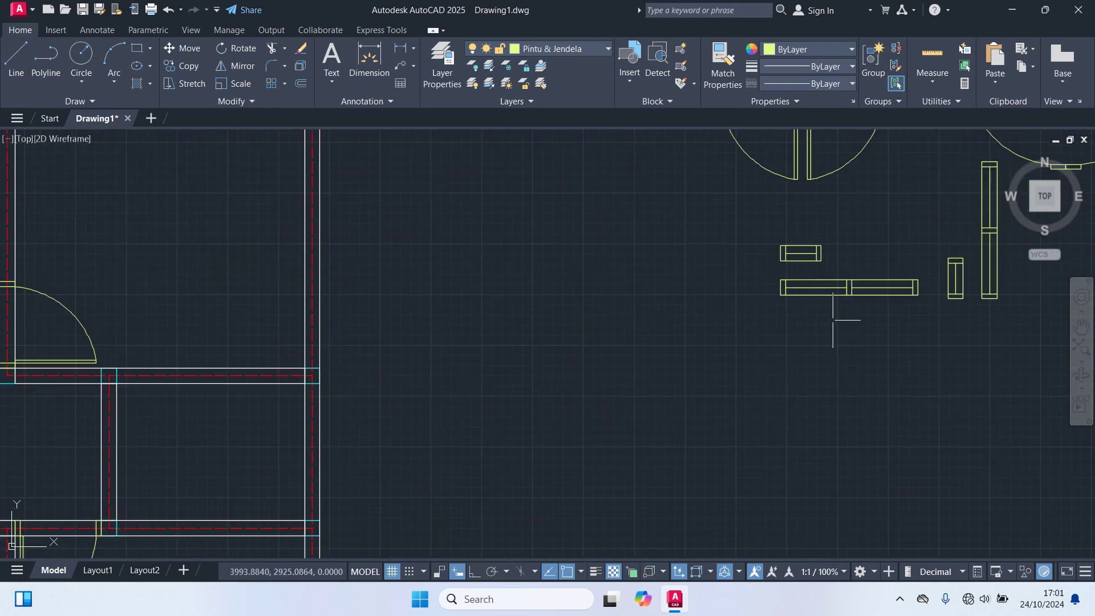
pyautogui.click(815, 294)
pyautogui.write('c')
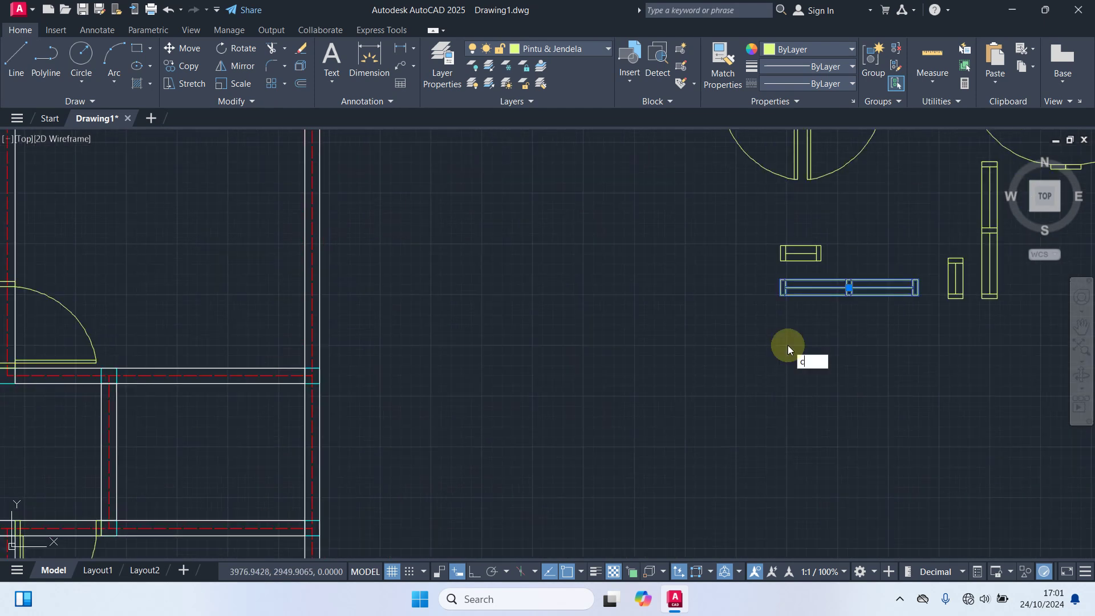
pyautogui.write('o')
pyautogui.press('Return')
pyautogui.scroll(3, 845, 274)
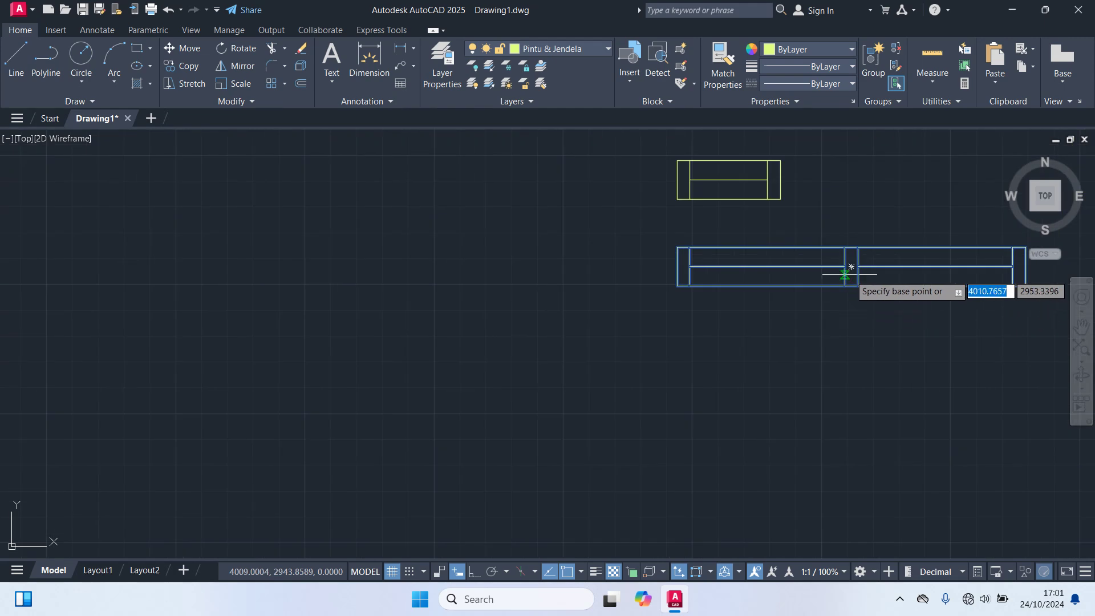
pyautogui.click(845, 274)
pyautogui.scroll(-8, 712, 362)
pyautogui.moveTo(709, 367); pyautogui.dragTo(728, 205, button='middle')
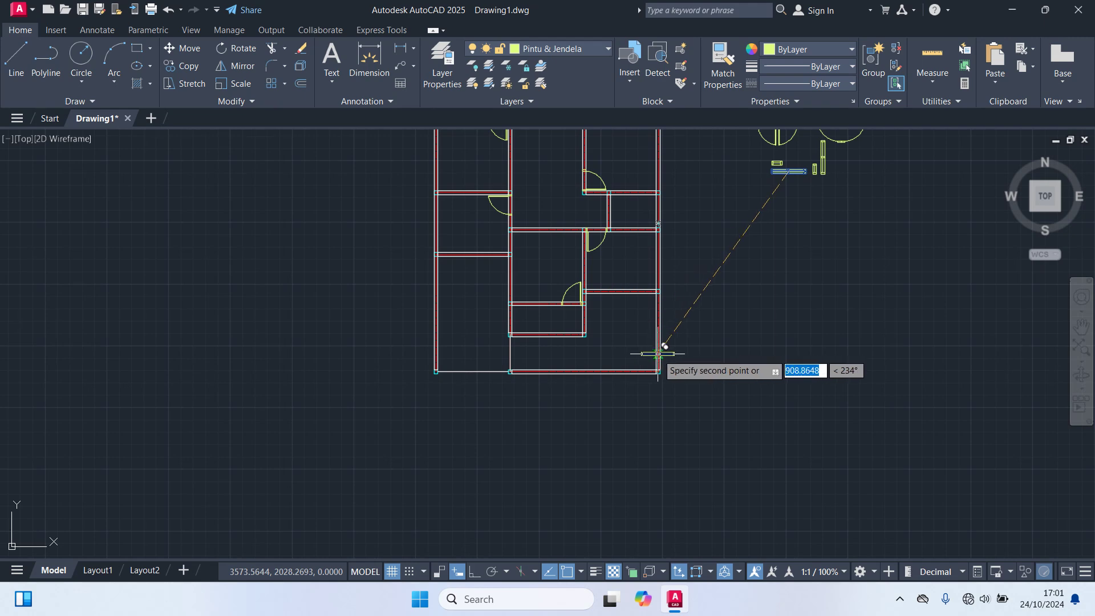
# Place window copies into the openings along the interior and lower walls
pyautogui.scroll(6, 570, 319)
pyautogui.moveTo(455, 224); pyautogui.dragTo(511, 322, button='middle')
pyautogui.scroll(2, 511, 323)
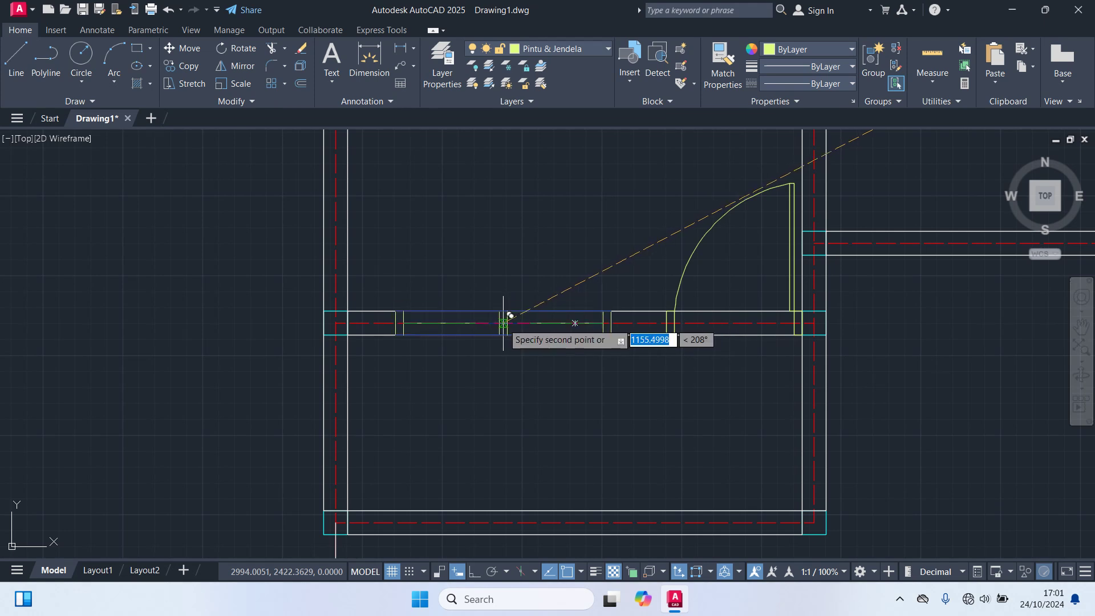
pyautogui.scroll(-5, 596, 370)
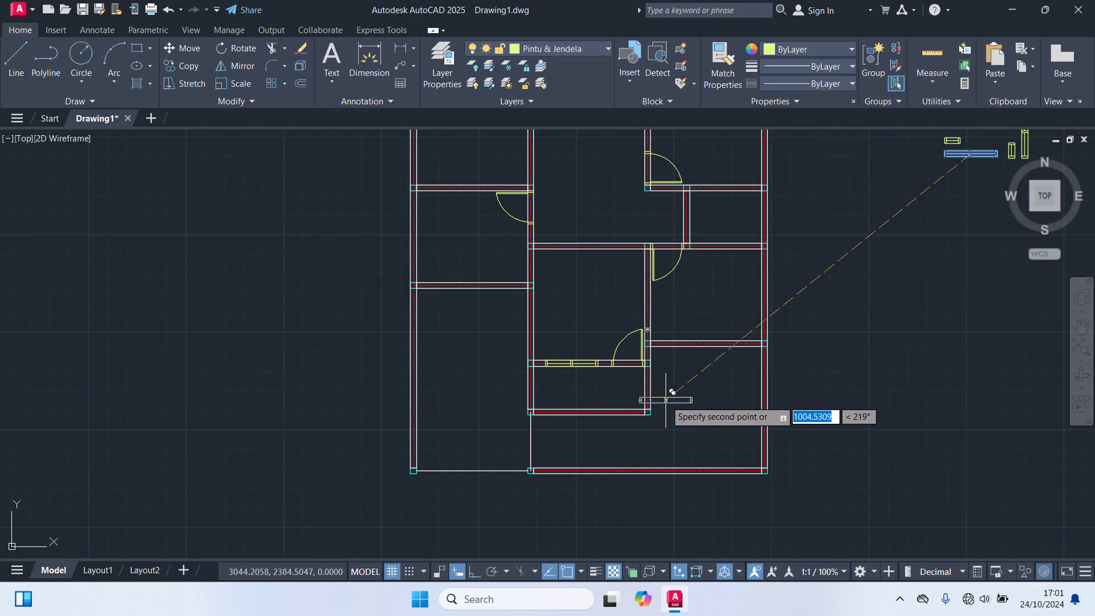
pyautogui.scroll(4, 707, 370)
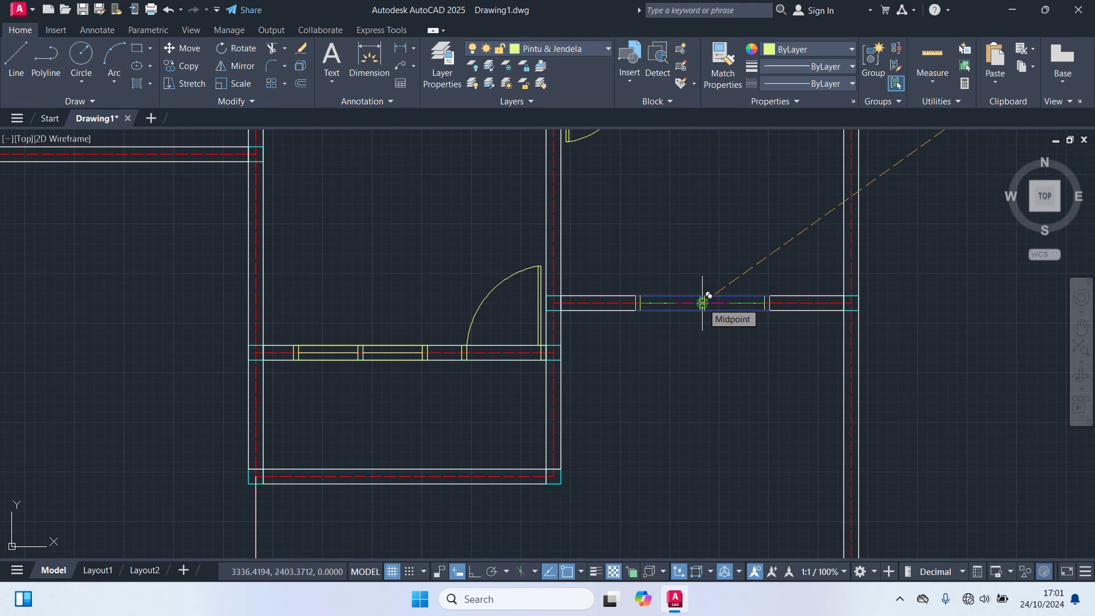
pyautogui.scroll(-4, 718, 380)
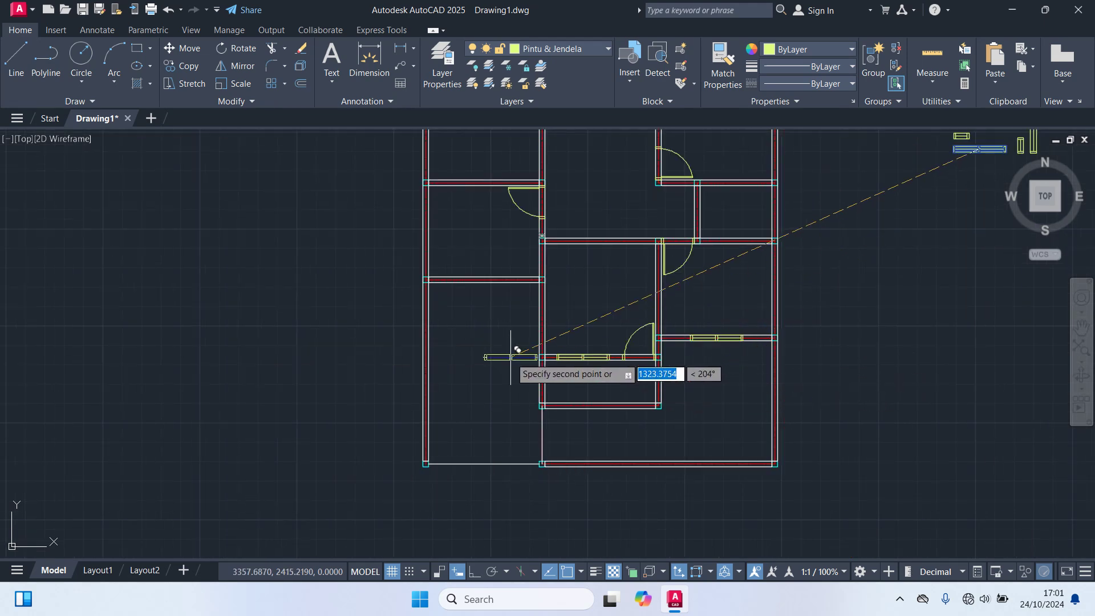
pyautogui.moveTo(511, 357); pyautogui.dragTo(593, 379, button='middle')
pyautogui.scroll(2, 592, 355)
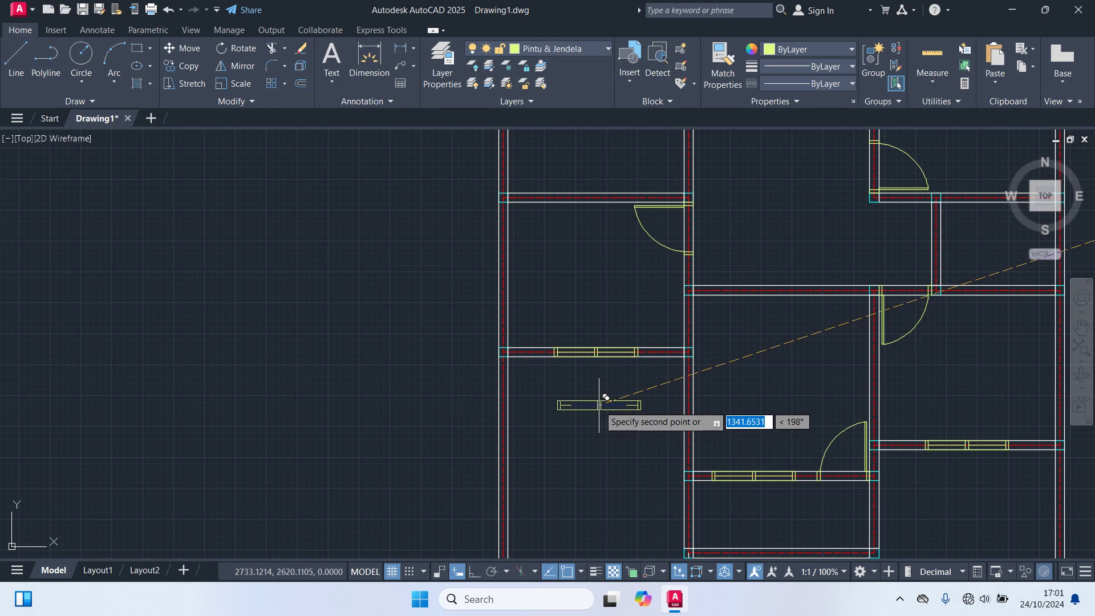
pyautogui.moveTo(671, 261); pyautogui.dragTo(464, 484, button='middle')
pyautogui.moveTo(674, 330); pyautogui.dragTo(728, 380, button='middle')
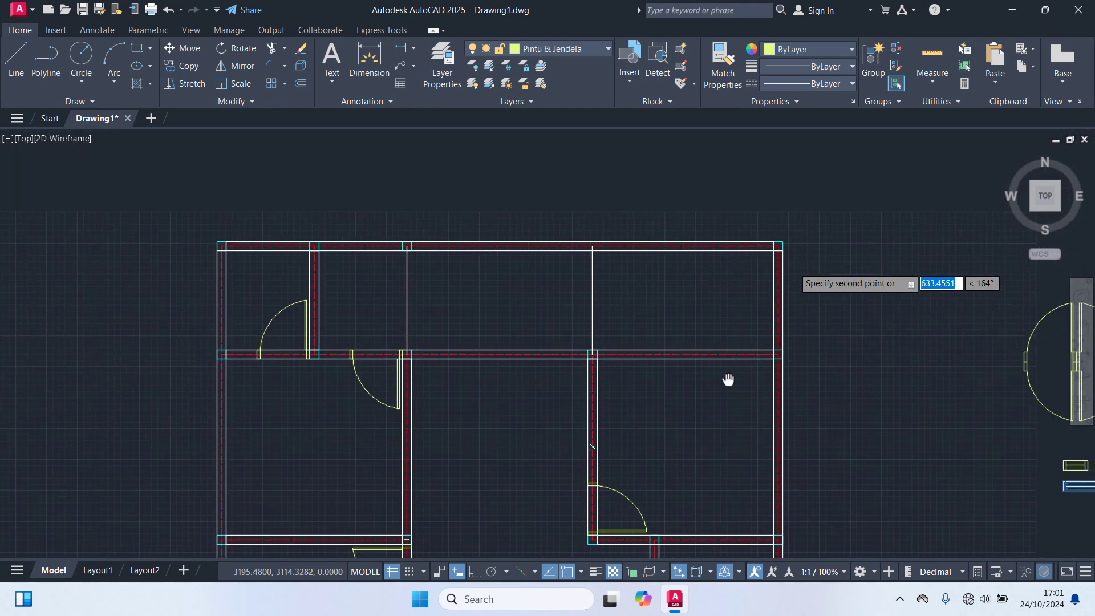
pyautogui.scroll(5, 690, 352)
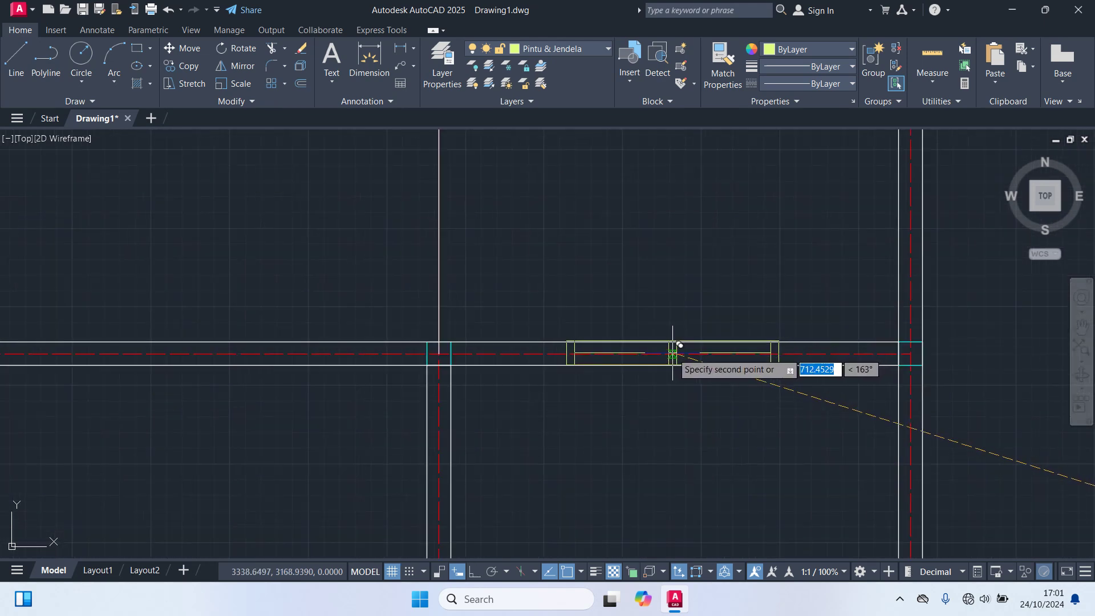
pyautogui.scroll(-2, 648, 403)
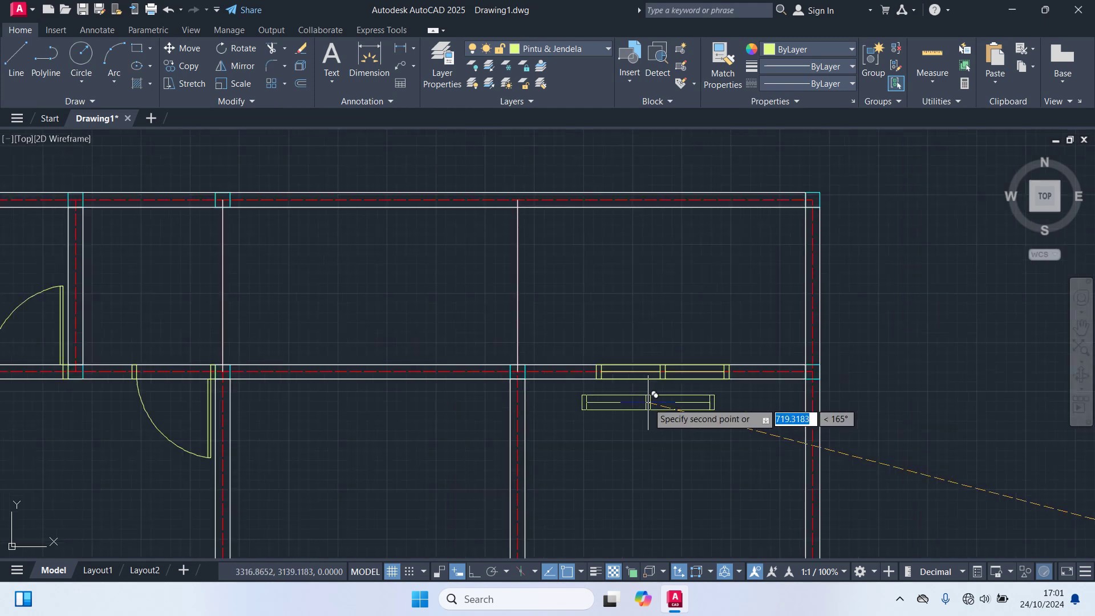
pyautogui.moveTo(648, 403); pyautogui.dragTo(916, 372, button='middle')
pyautogui.scroll(2, 650, 342)
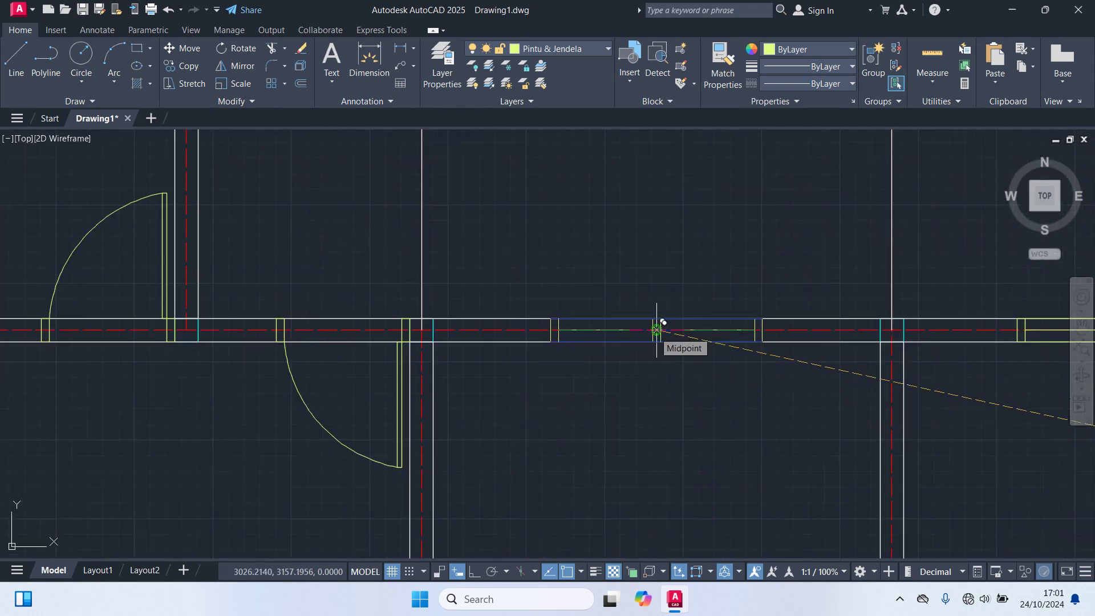
pyautogui.scroll(-4, 680, 416)
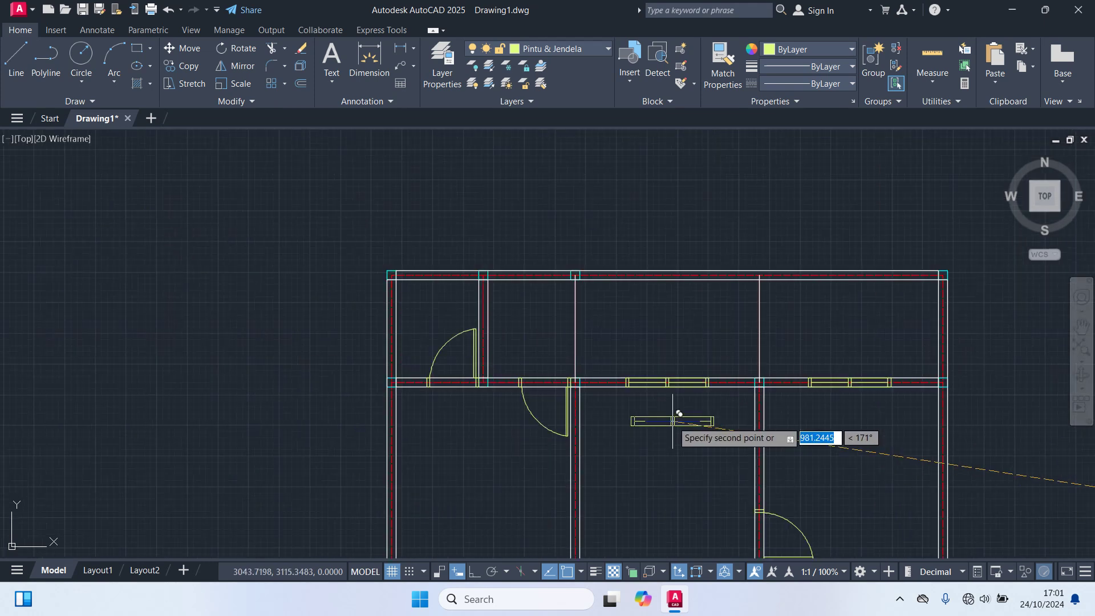
pyautogui.moveTo(679, 420); pyautogui.dragTo(610, 249, button='middle')
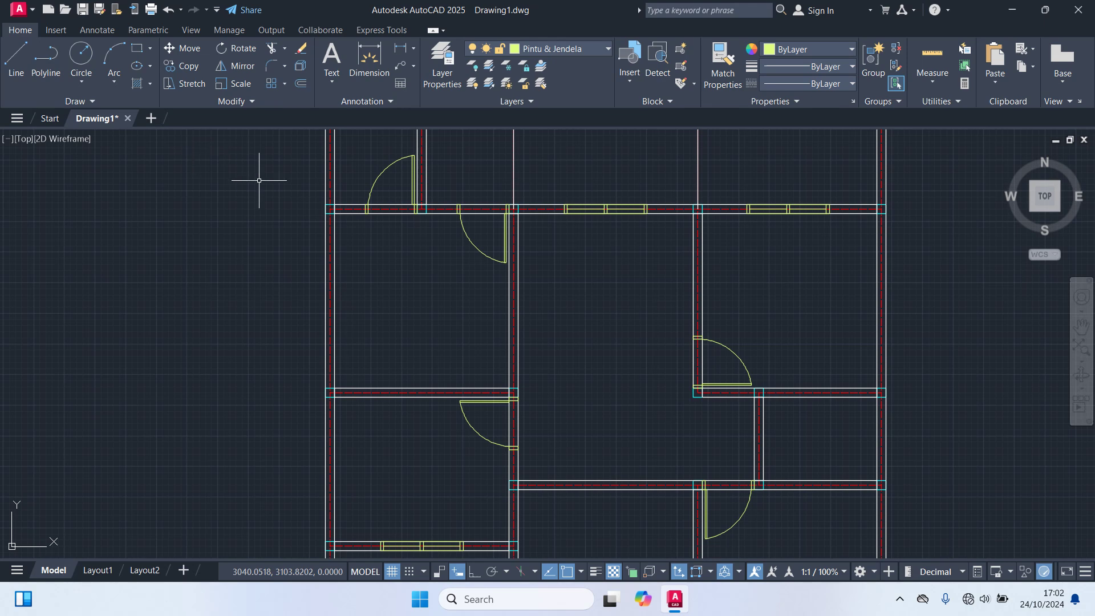
pyautogui.scroll(-2, 702, 269)
# Start copying the small window block from its base point
pyautogui.moveTo(701, 269); pyautogui.dragTo(579, 325, button='middle')
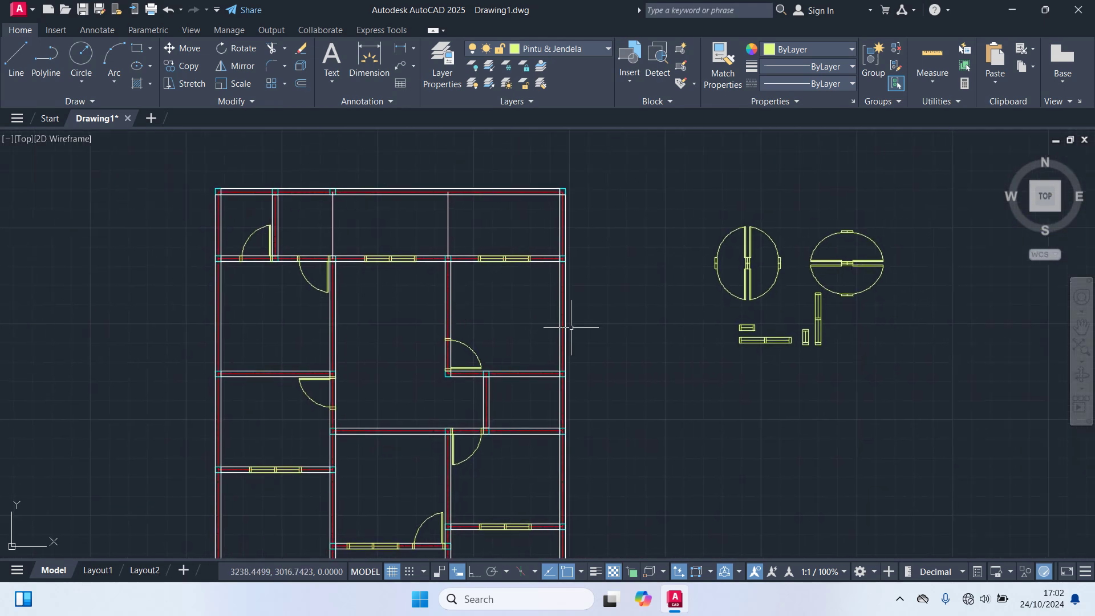
pyautogui.scroll(4, 806, 347)
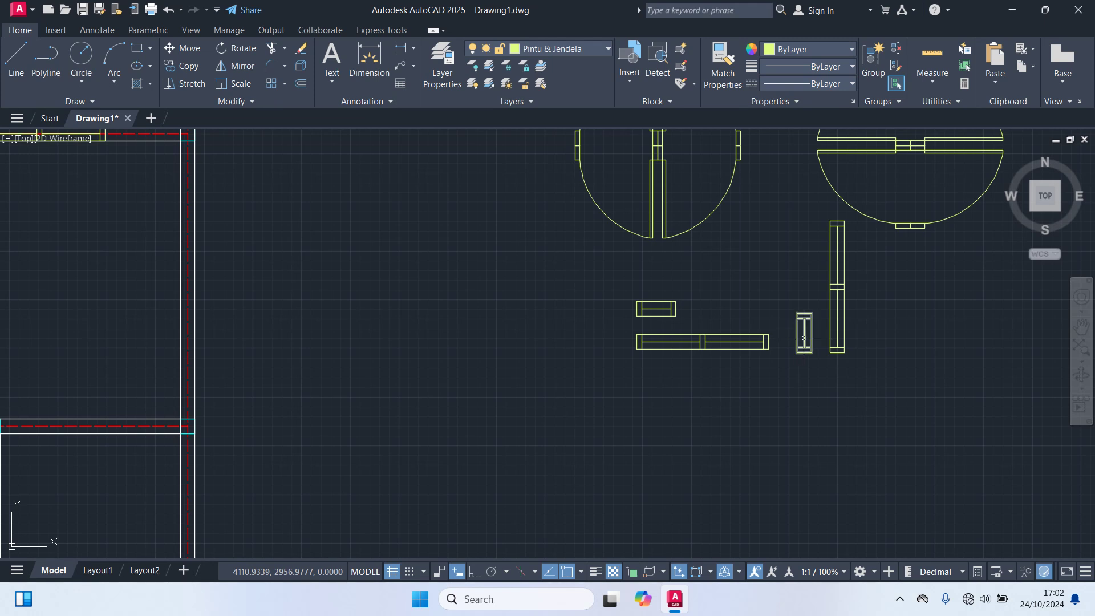
pyautogui.click(803, 338)
pyautogui.write('co')
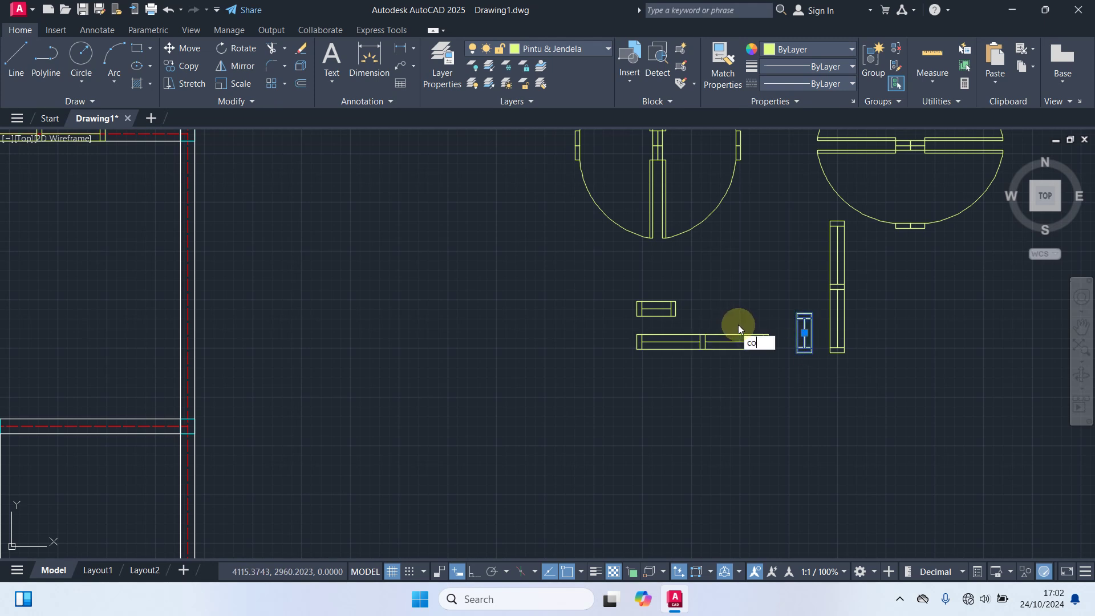
pyautogui.press('Return')
pyautogui.scroll(2, 798, 342)
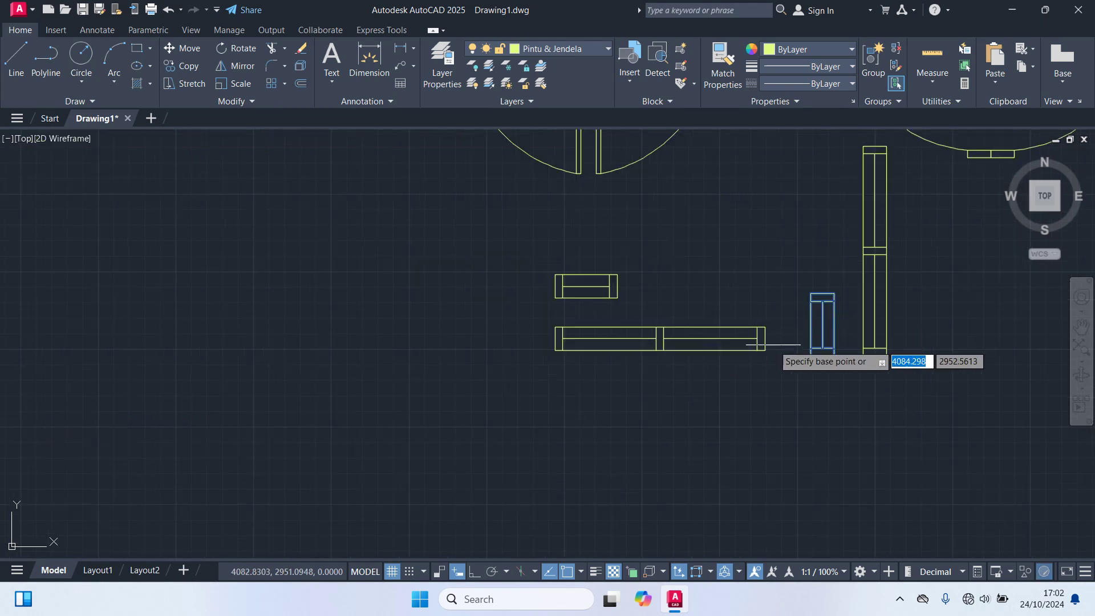
pyautogui.click(811, 323)
pyautogui.scroll(-5, 707, 353)
# Drop the small window copy into the upper room's left outer wall opening
pyautogui.moveTo(571, 349); pyautogui.dragTo(625, 353, button='middle')
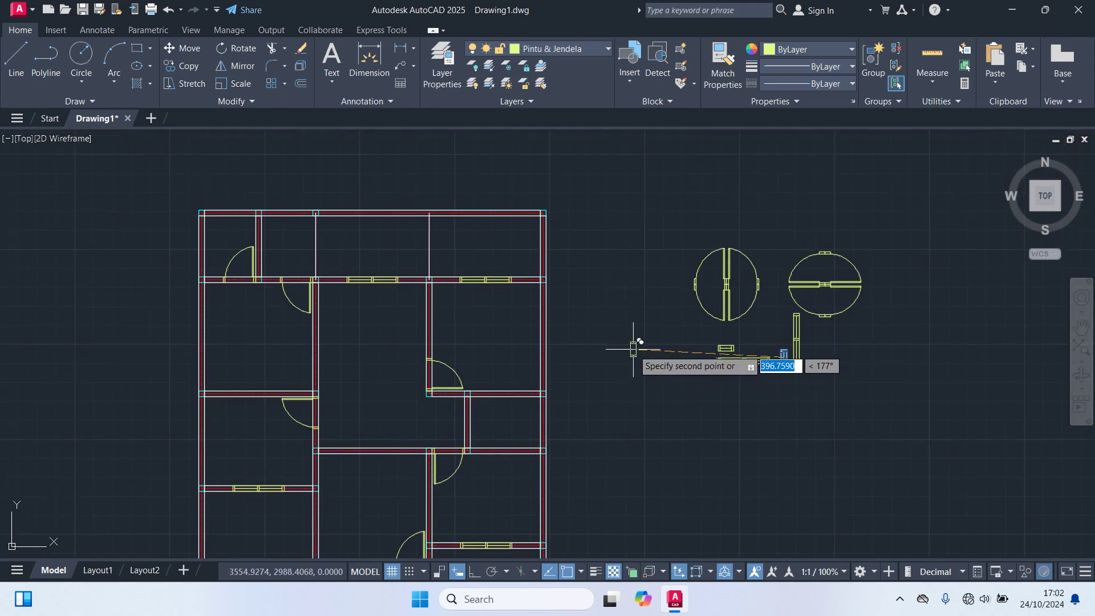
pyautogui.scroll(5, 542, 428)
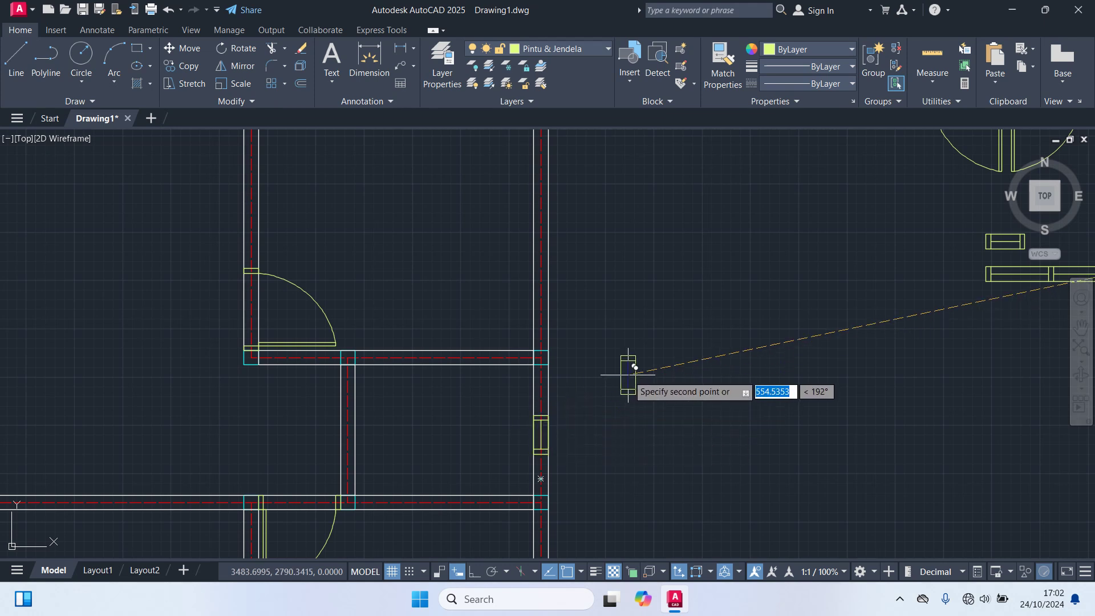
pyautogui.scroll(-3, 628, 374)
pyautogui.moveTo(628, 374)
pyautogui.mouseDown(button='middle')
pyautogui.moveTo(655, 386)
pyautogui.moveTo(806, 391)
pyautogui.mouseUp(button='middle')
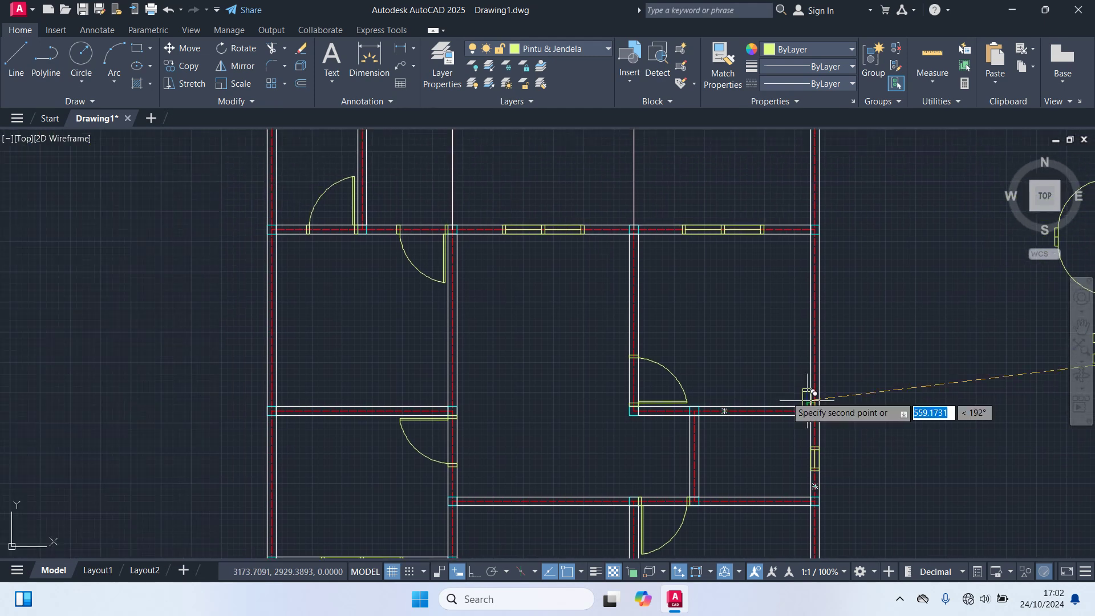
pyautogui.moveTo(452, 359); pyautogui.dragTo(516, 417, button='middle')
pyautogui.scroll(4, 490, 377)
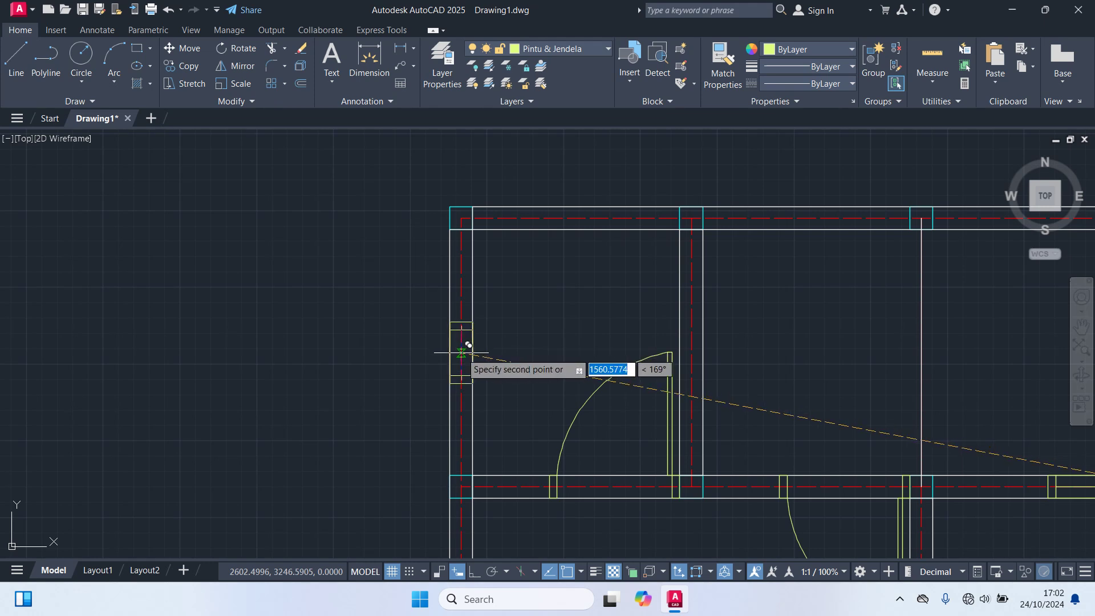
pyautogui.scroll(4, 502, 336)
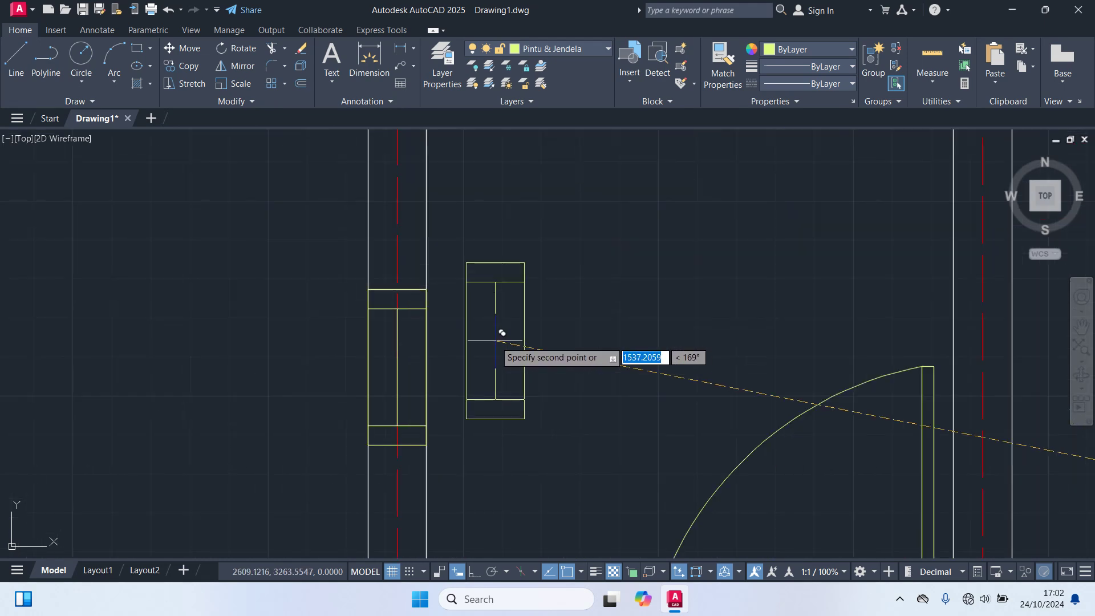
pyautogui.scroll(-5, 508, 332)
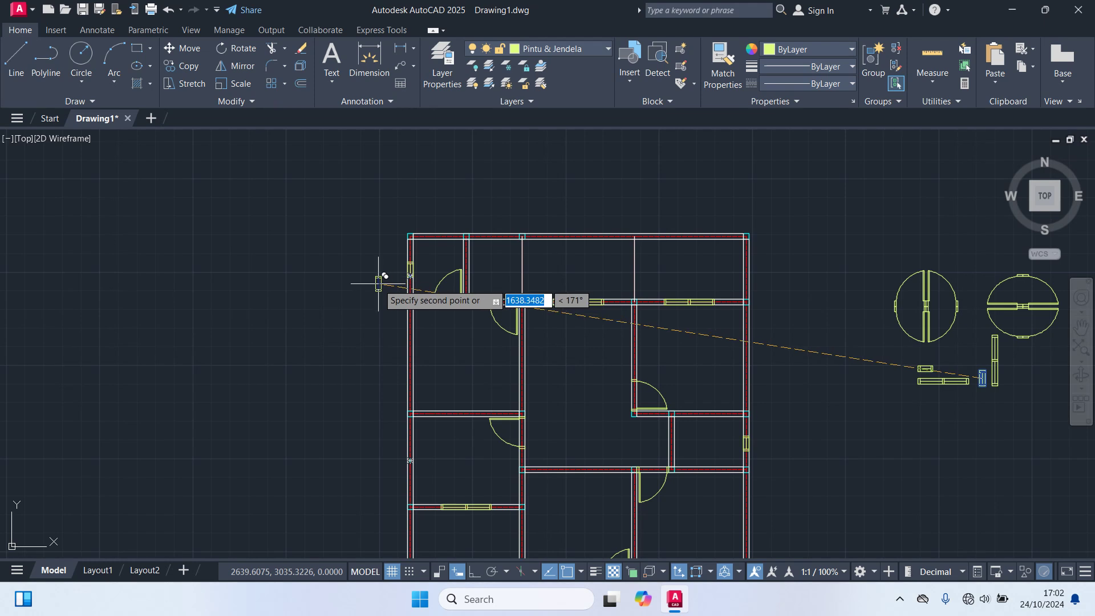
pyautogui.click(406, 273)
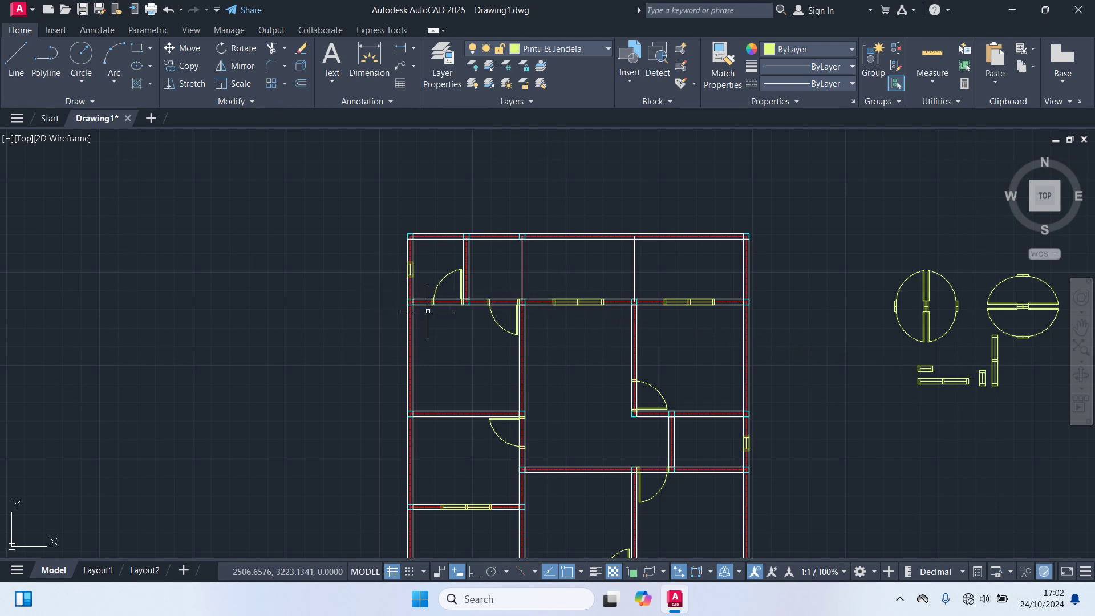
pyautogui.moveTo(622, 315); pyautogui.dragTo(471, 317, button='middle')
pyautogui.scroll(2, 821, 315)
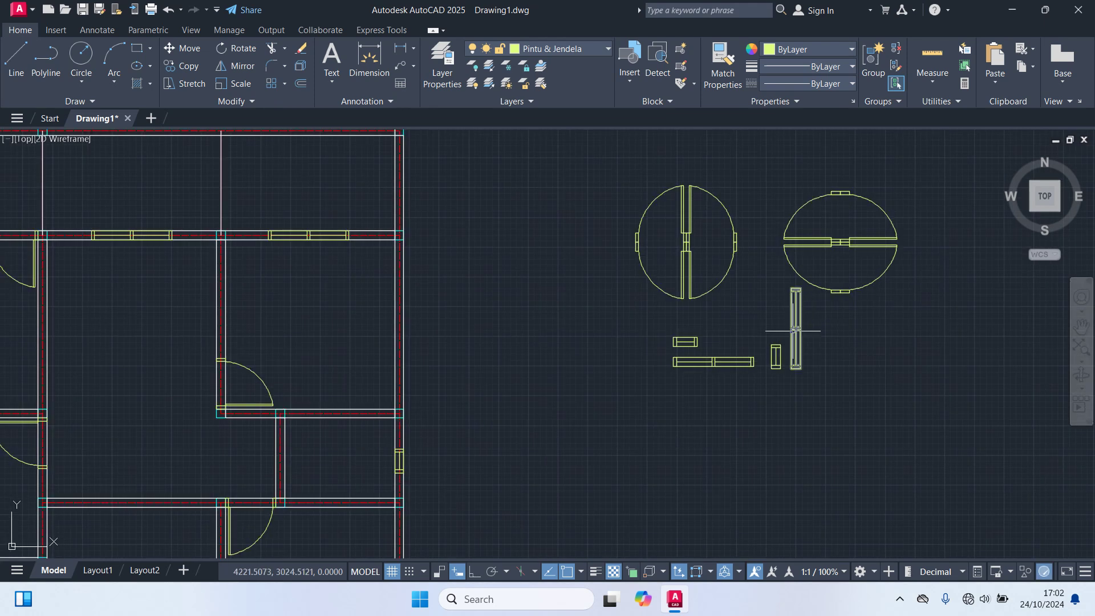
pyautogui.click(797, 317)
pyautogui.scroll(4, 810, 317)
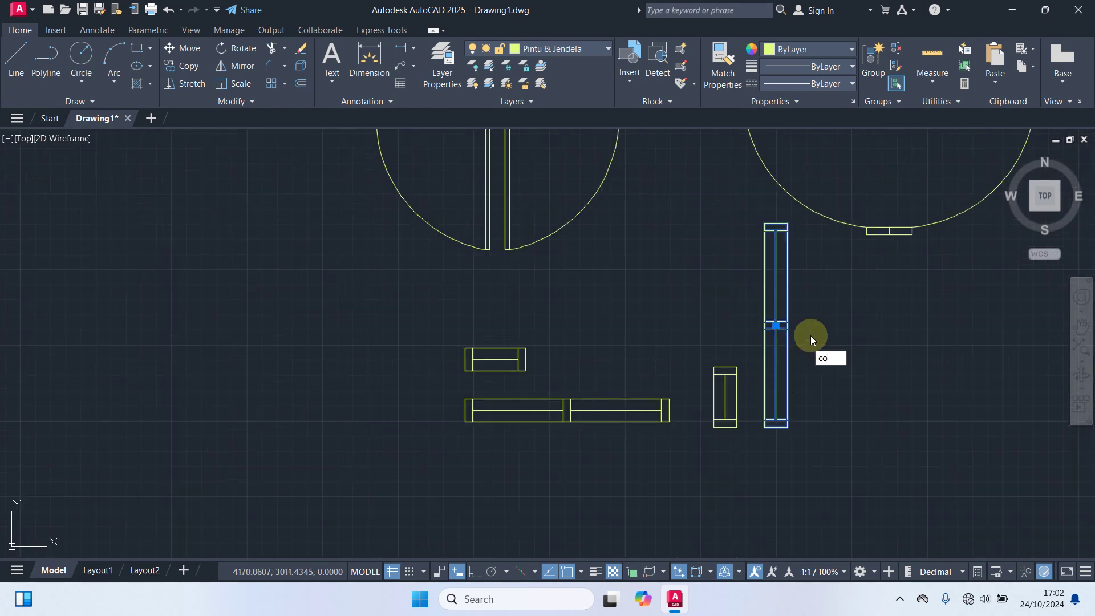
pyautogui.write('o')
pyautogui.press('Return')
pyautogui.scroll(2, 773, 317)
pyautogui.click(773, 317)
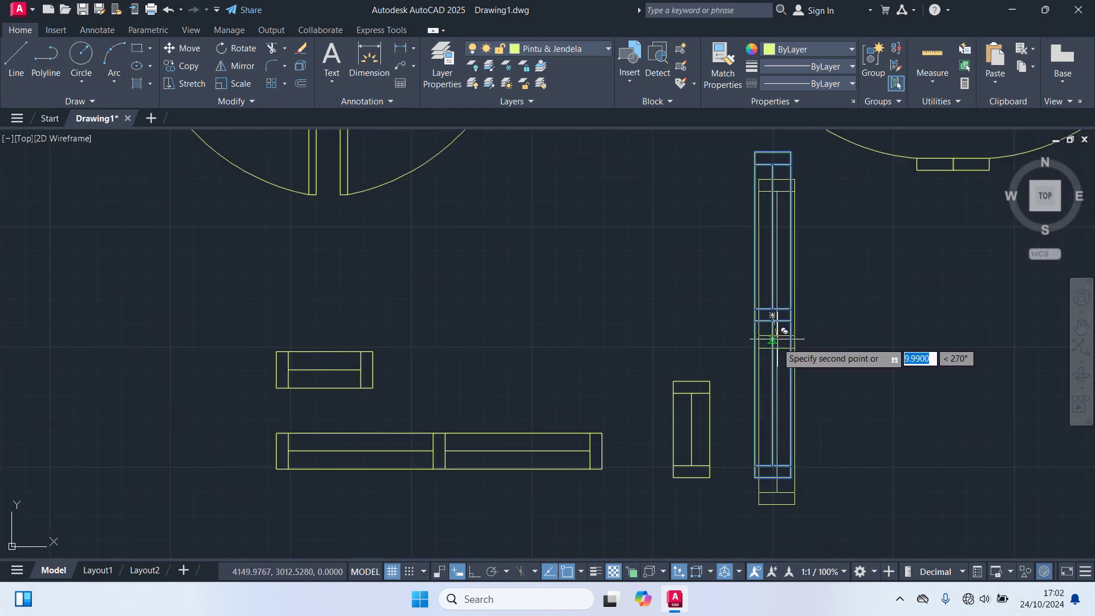
pyautogui.scroll(-8, 758, 342)
pyautogui.moveTo(631, 403); pyautogui.dragTo(729, 354, button='middle')
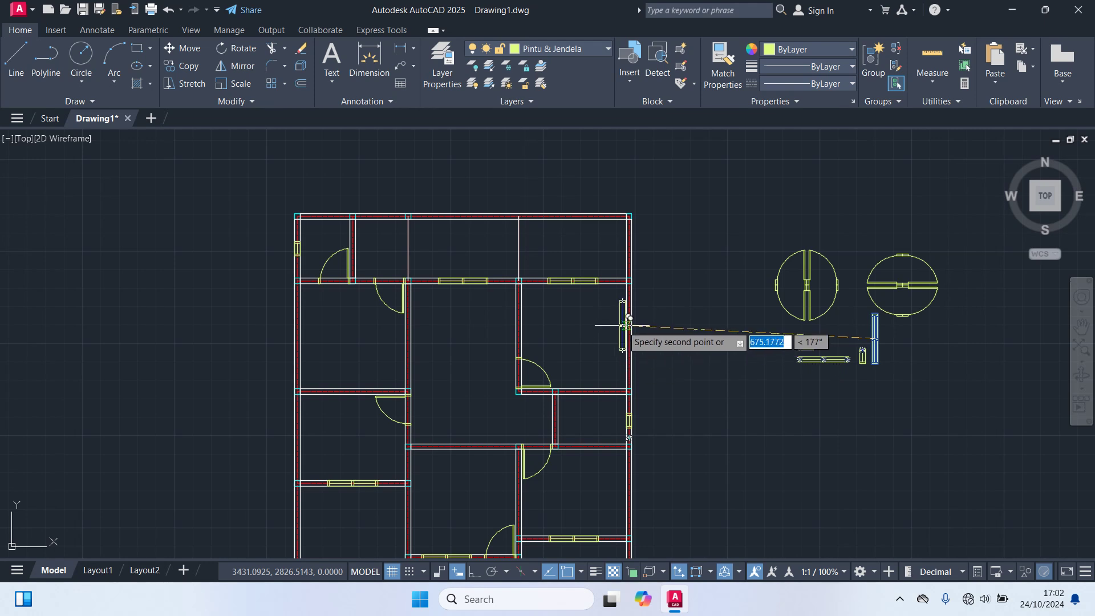
pyautogui.press('Escape')
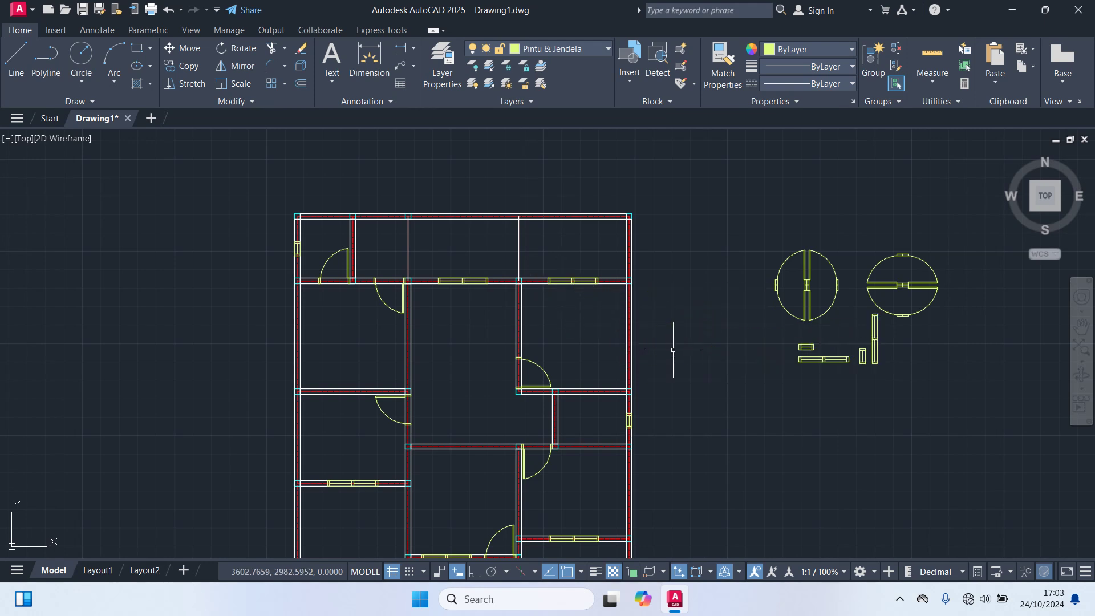
pyautogui.moveTo(673, 349)
pyautogui.mouseDown(button='middle')
pyautogui.moveTo(743, 257)
pyautogui.moveTo(828, 211)
pyautogui.mouseUp(button='middle')
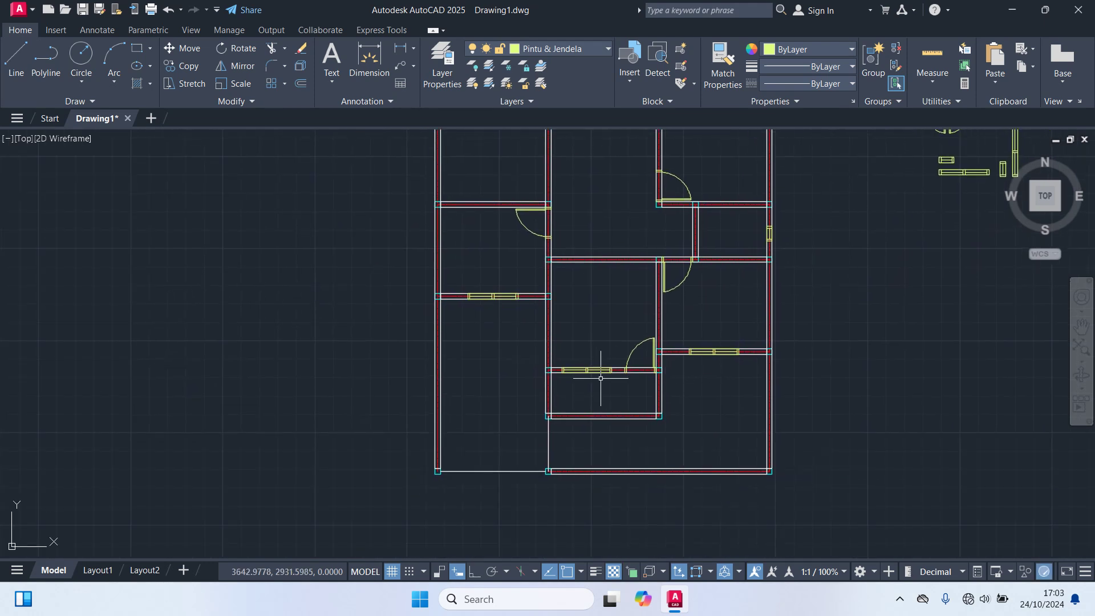
pyautogui.click(607, 374)
pyautogui.moveTo(656, 294); pyautogui.dragTo(591, 420, button='middle')
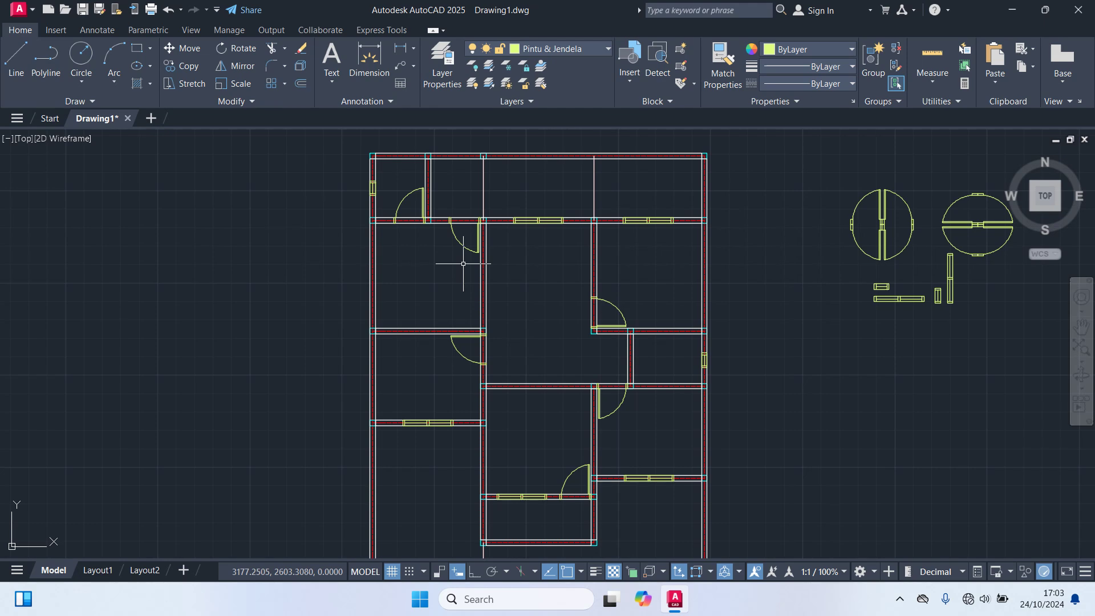
# Copy the tall vertical window block into an opening in the left outer wall
pyautogui.scroll(3, 959, 307)
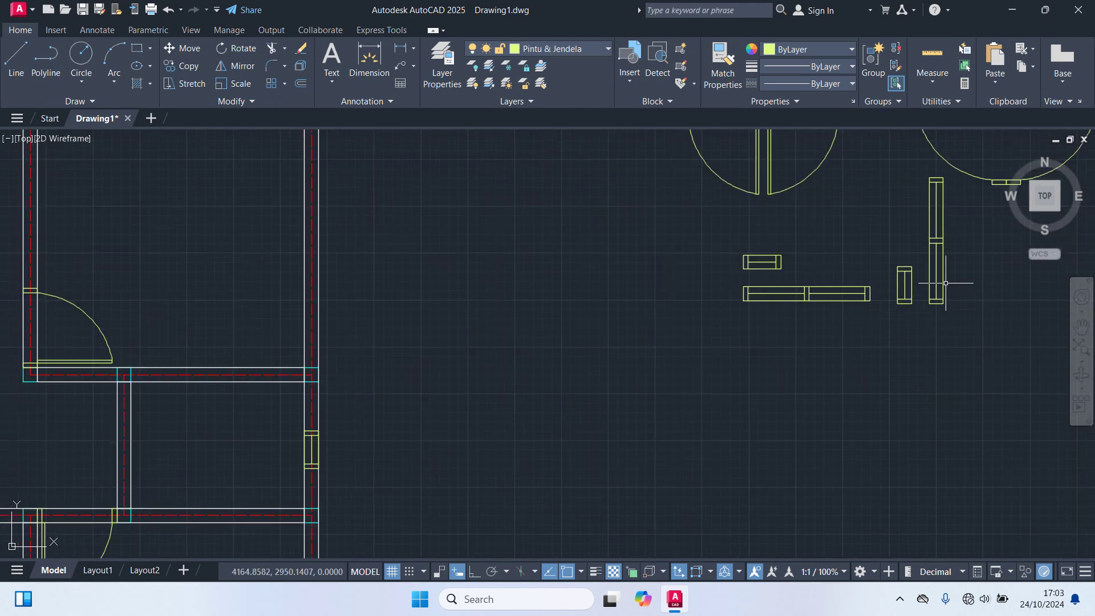
pyautogui.click(944, 281)
pyautogui.write('co')
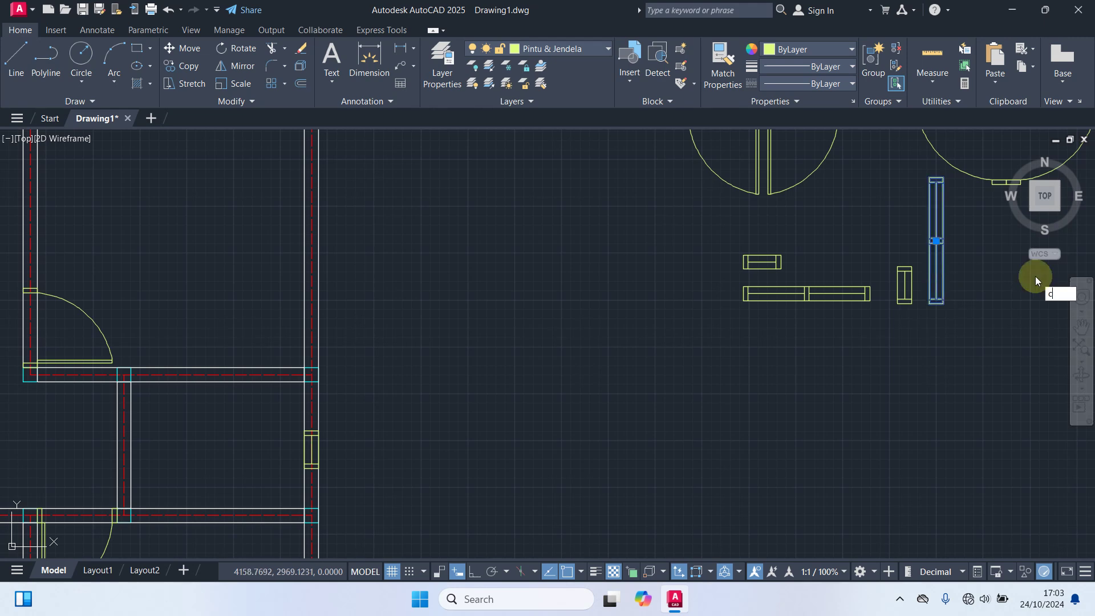
pyautogui.press('Return')
pyautogui.scroll(3, 1037, 239)
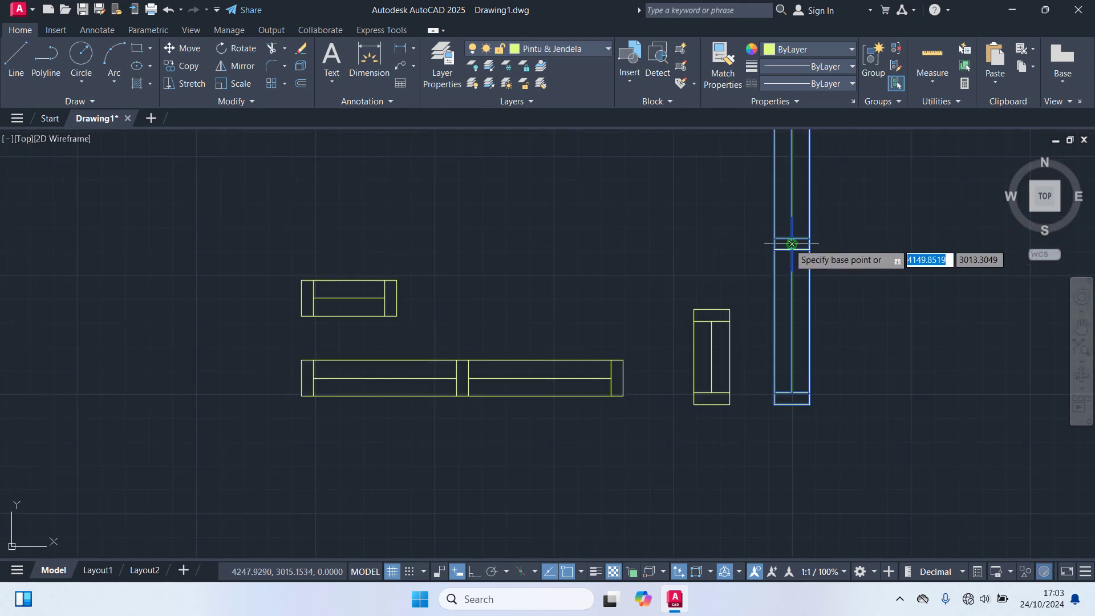
pyautogui.click(791, 243)
pyautogui.scroll(-7, 650, 322)
pyautogui.moveTo(469, 335); pyautogui.dragTo(738, 333, button='middle')
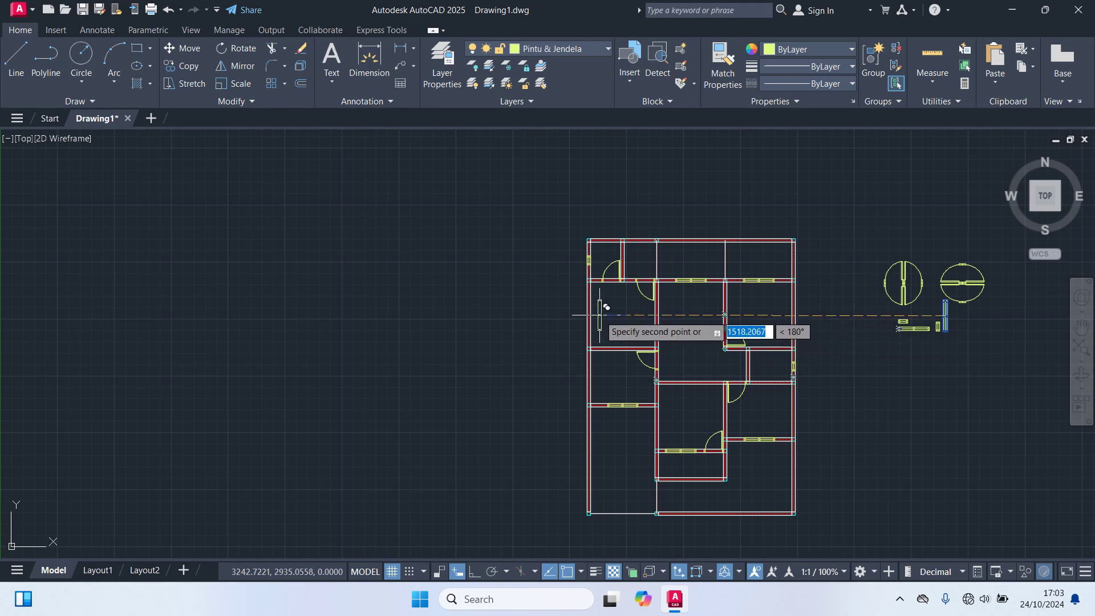
pyautogui.scroll(6, 599, 314)
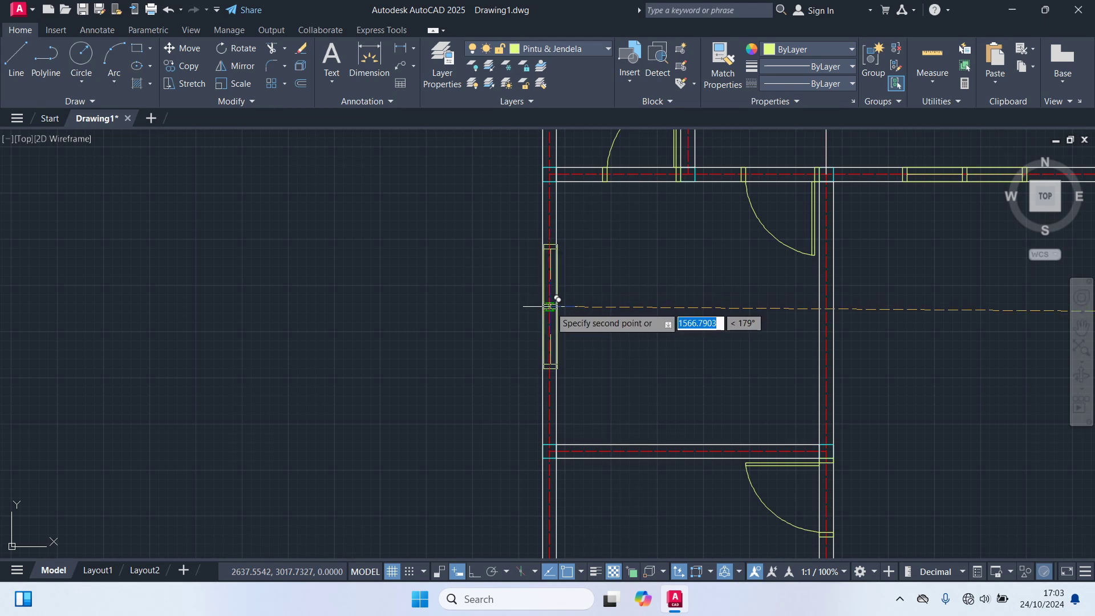
pyautogui.click(549, 311)
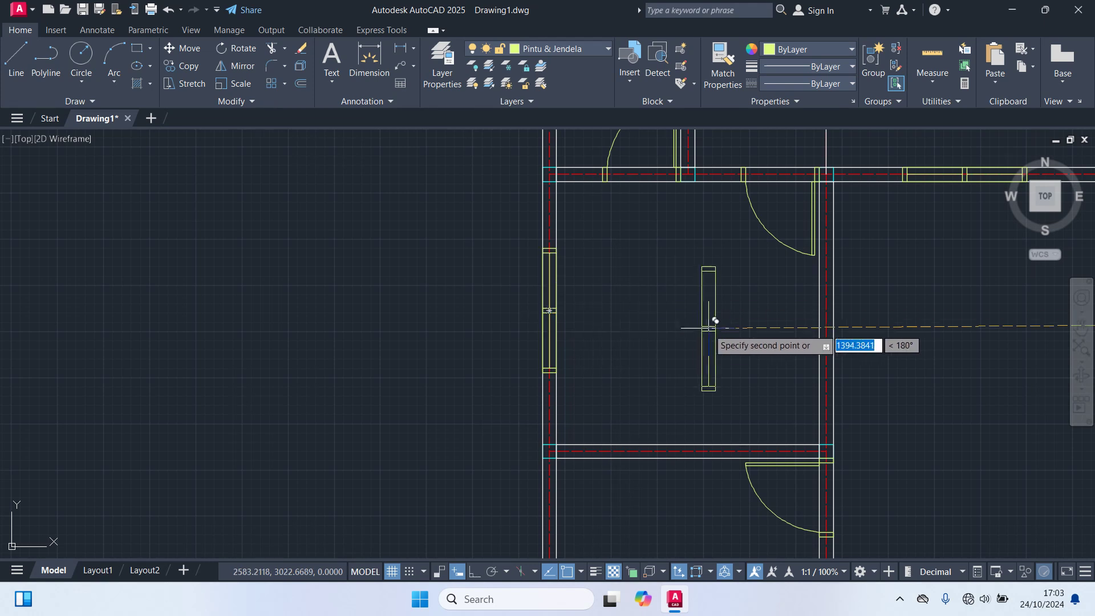
pyautogui.press('Escape')
pyautogui.scroll(-4, 707, 333)
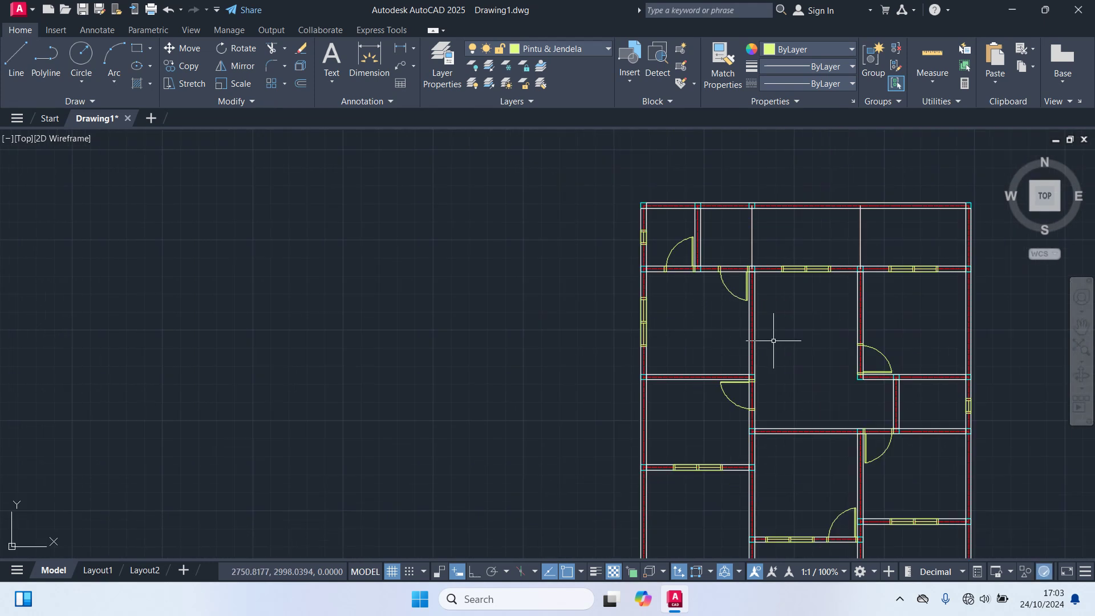
pyautogui.moveTo(773, 341); pyautogui.dragTo(621, 302, button='middle')
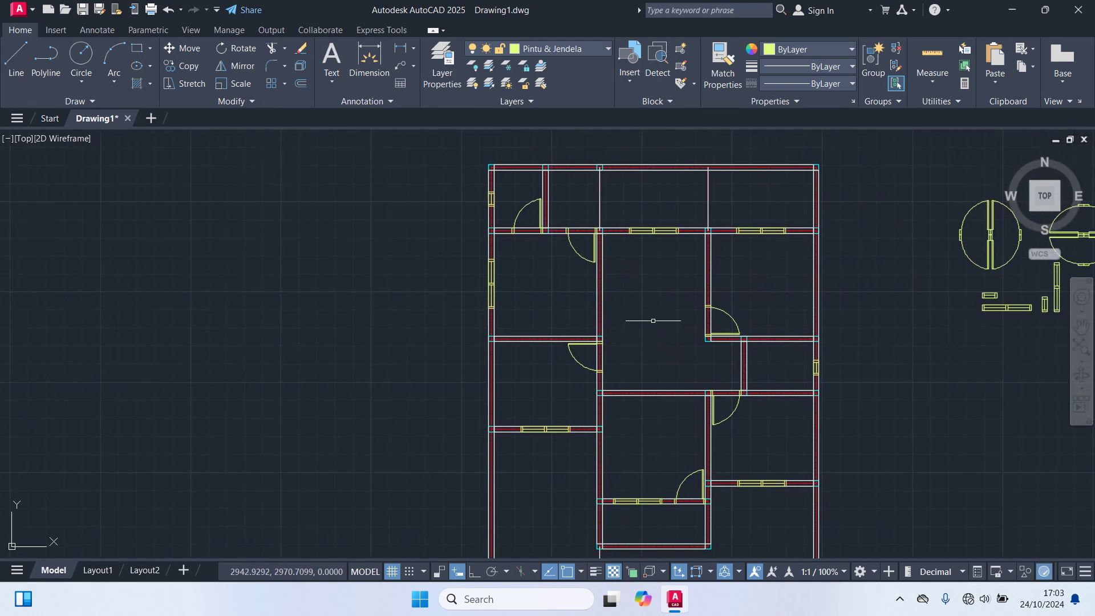
# Trim the wall lines crossing the lower room's door openings
pyautogui.moveTo(652, 316)
pyautogui.mouseDown(button='middle')
pyautogui.moveTo(616, 320)
pyautogui.moveTo(609, 240)
pyautogui.moveTo(623, 247)
pyautogui.mouseUp(button='middle')
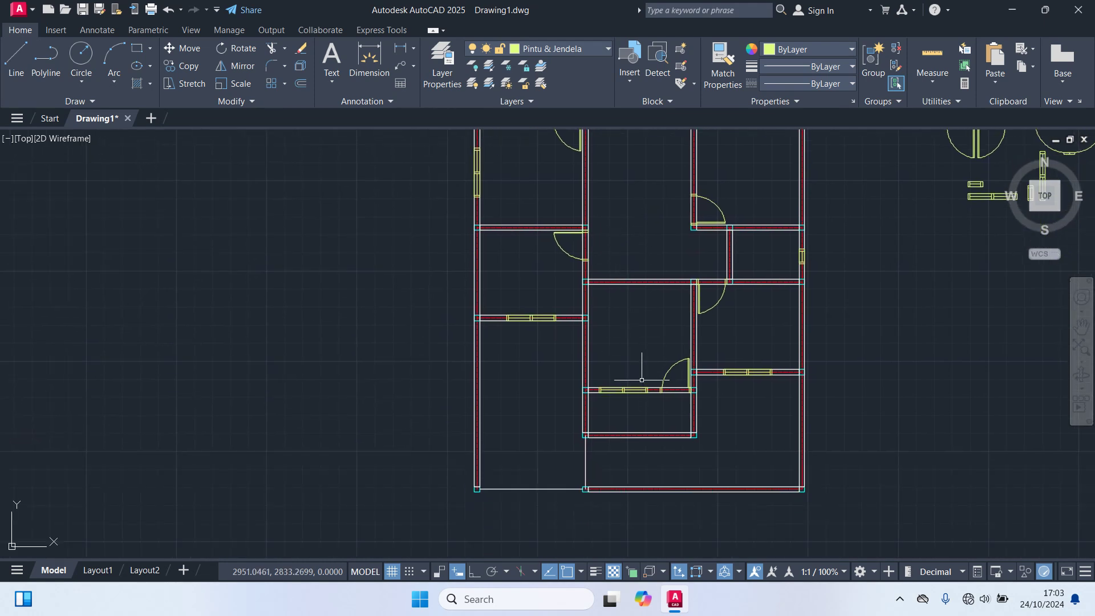
pyautogui.write('TR')
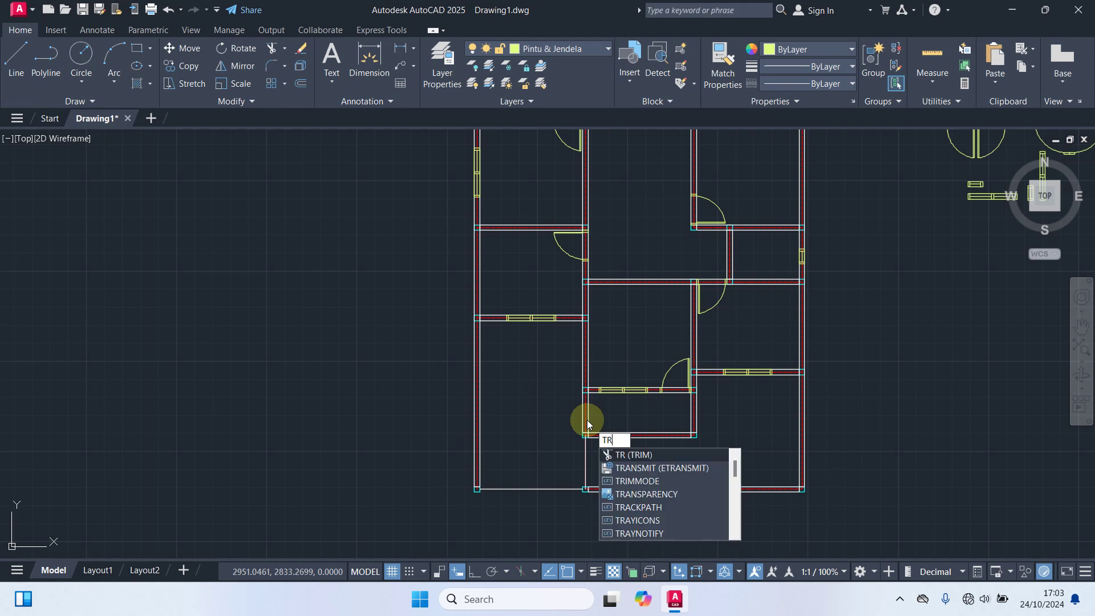
pyautogui.press('Return')
pyautogui.scroll(2, 669, 398)
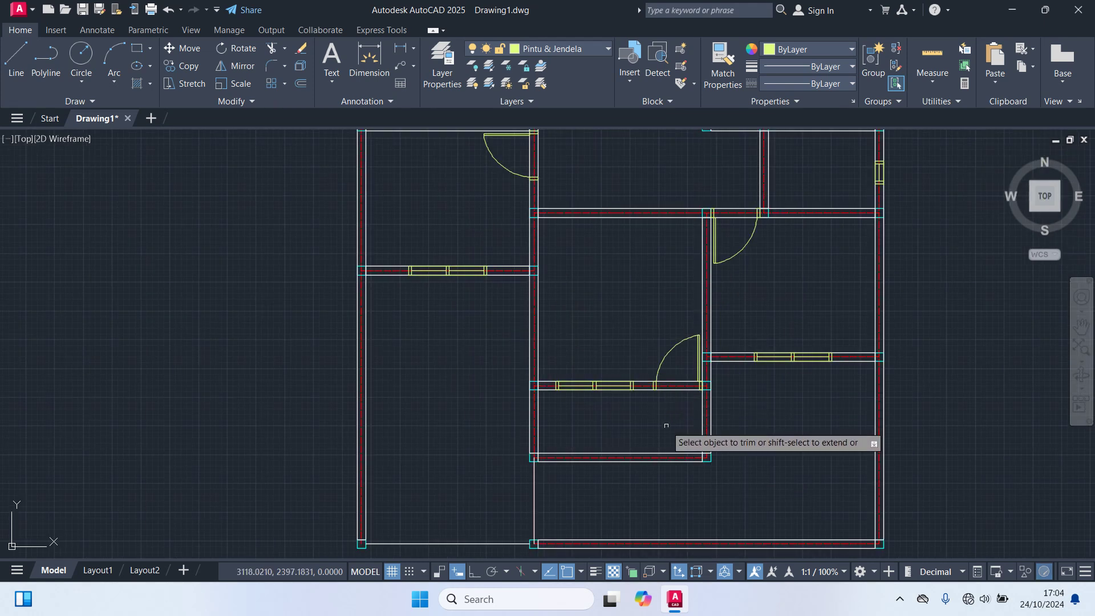
pyautogui.scroll(2, 682, 435)
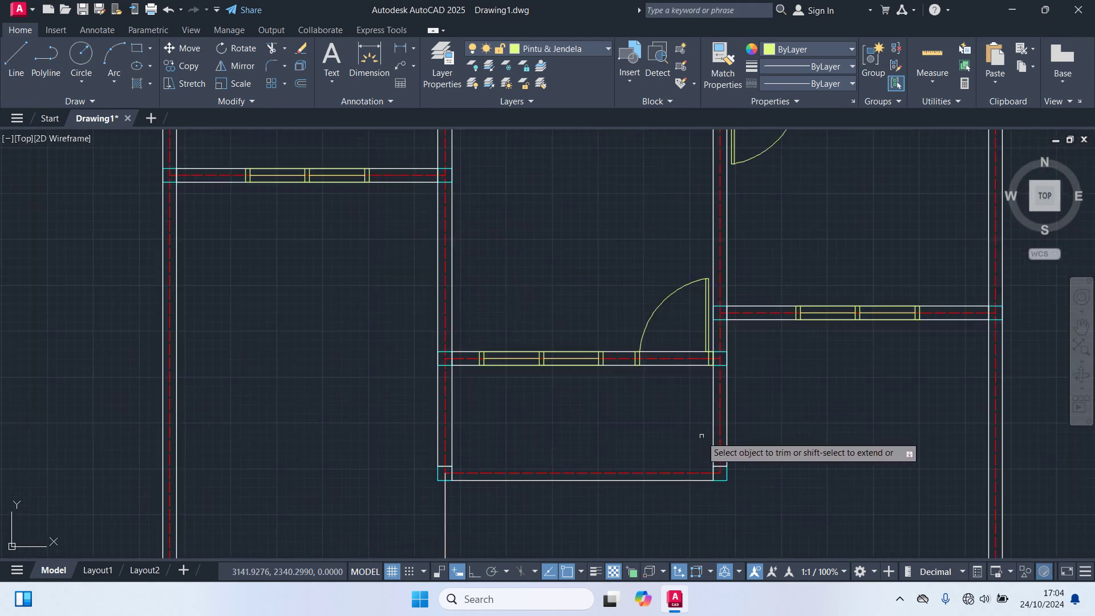
pyautogui.click(710, 439)
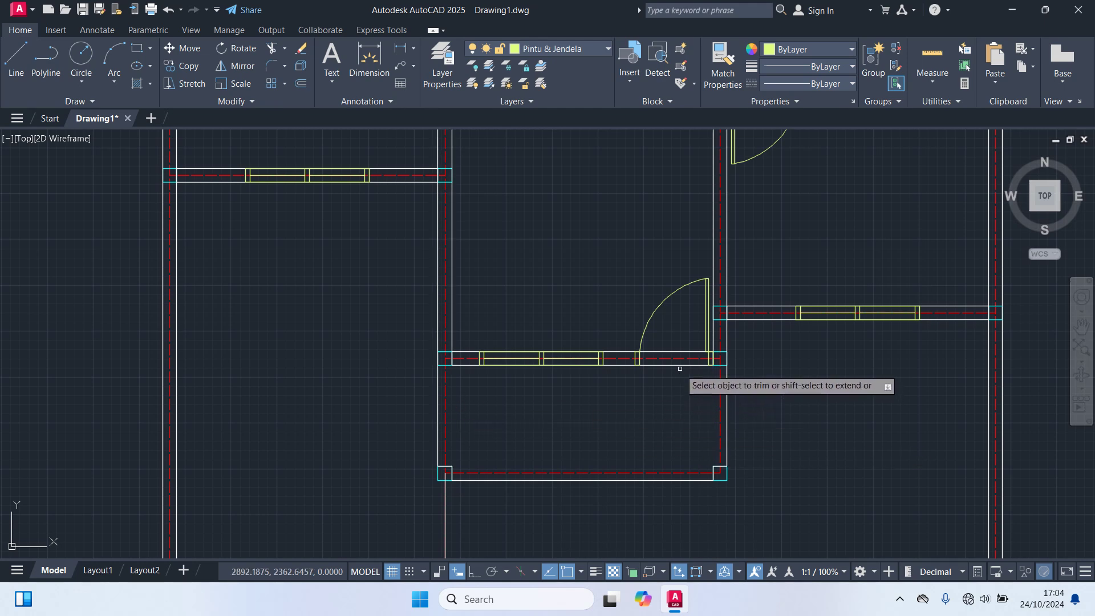
pyautogui.click(678, 365)
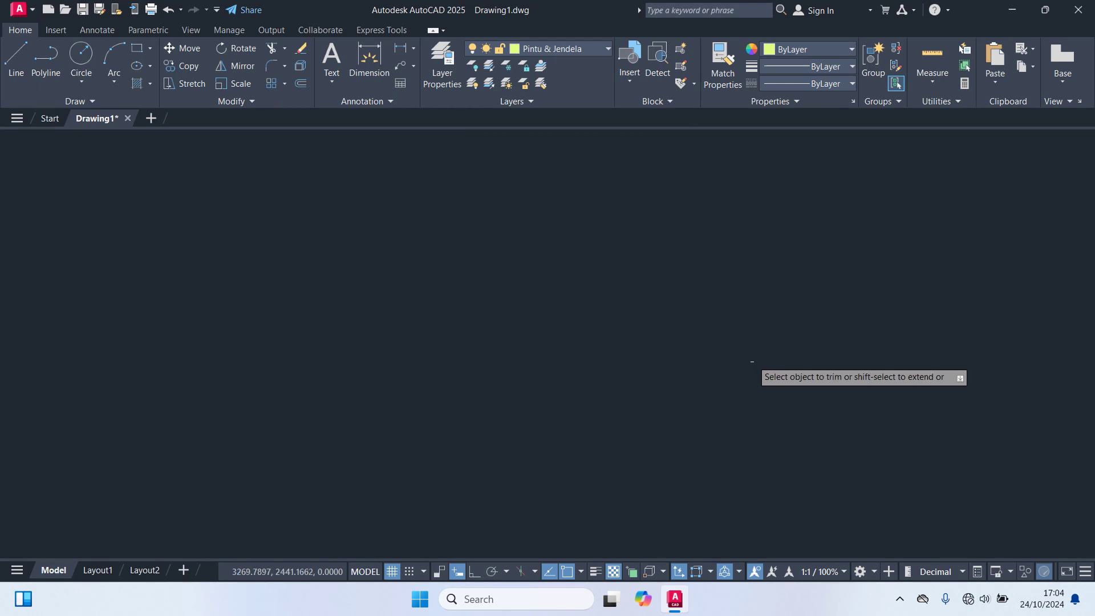
# Trim the wall line across the upper door opening and end TRIM
pyautogui.moveTo(743, 362); pyautogui.dragTo(712, 472, button='middle')
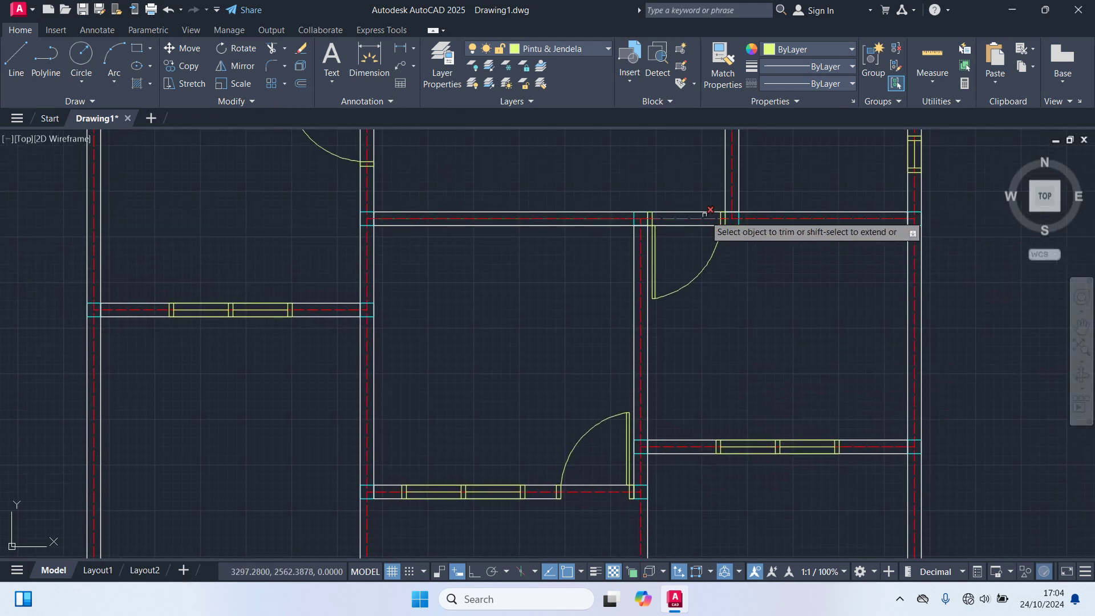
pyautogui.moveTo(430, 223); pyautogui.dragTo(433, 398, button='middle')
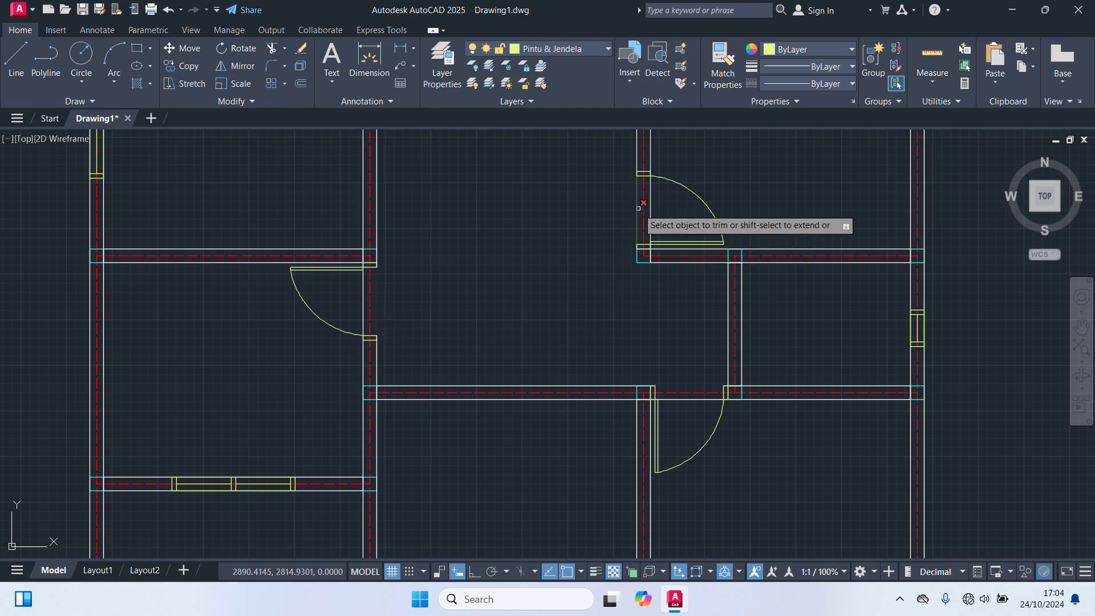
pyautogui.moveTo(628, 204)
pyautogui.mouseDown(button='middle')
pyautogui.moveTo(570, 325)
pyautogui.moveTo(411, 310)
pyautogui.moveTo(375, 338)
pyautogui.mouseUp(button='middle')
pyautogui.click(362, 338)
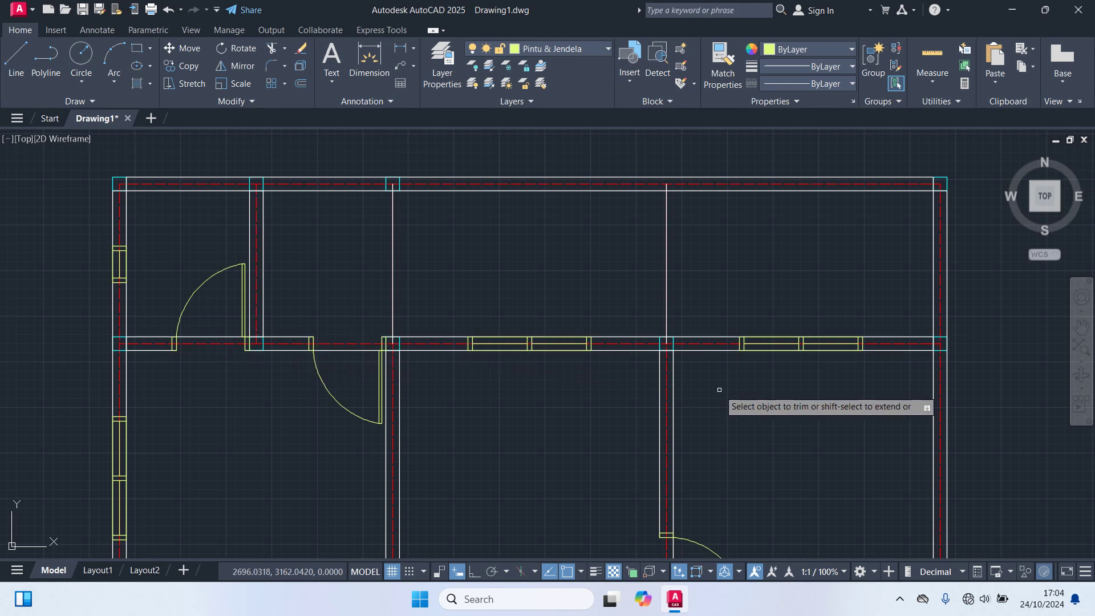
pyautogui.moveTo(718, 389); pyautogui.dragTo(699, 36, button='middle')
pyautogui.moveTo(565, 354); pyautogui.dragTo(603, 139, button='middle')
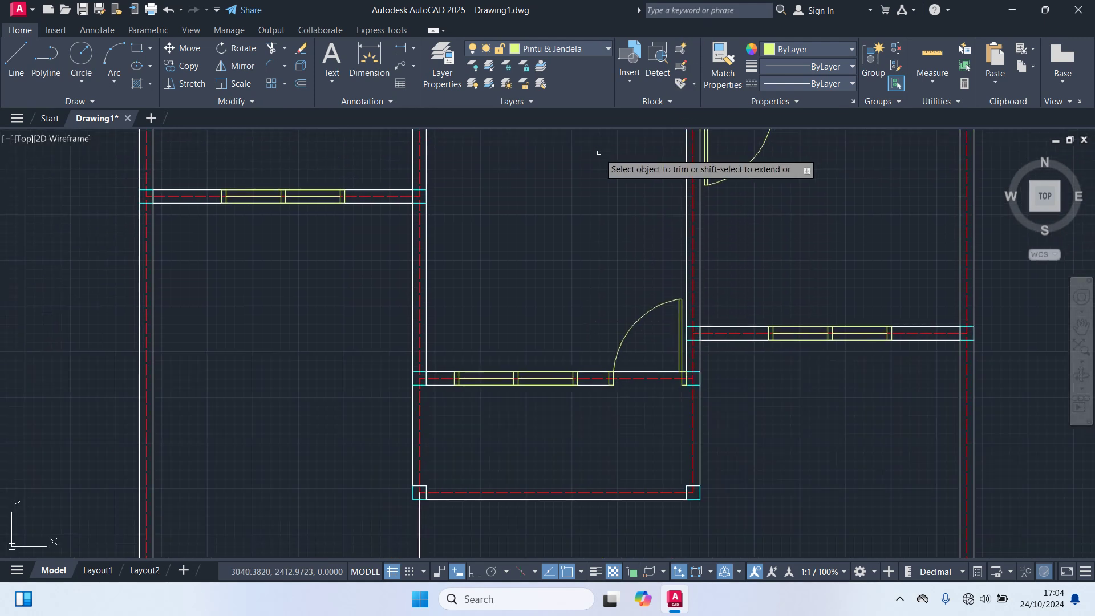
pyautogui.moveTo(599, 153); pyautogui.dragTo(593, 321, button='middle')
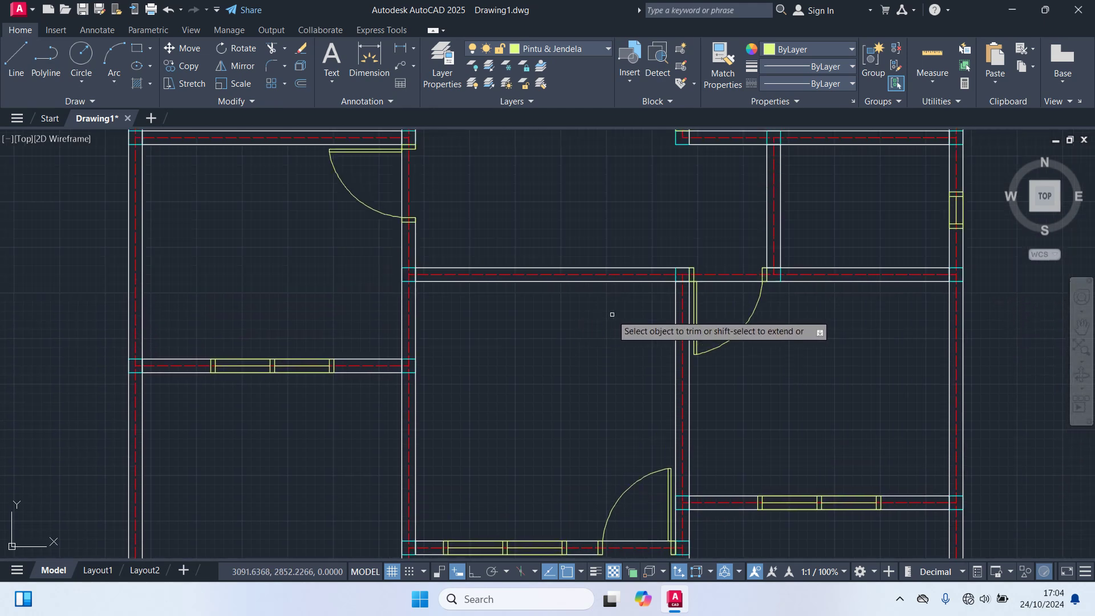
pyautogui.press('Escape')
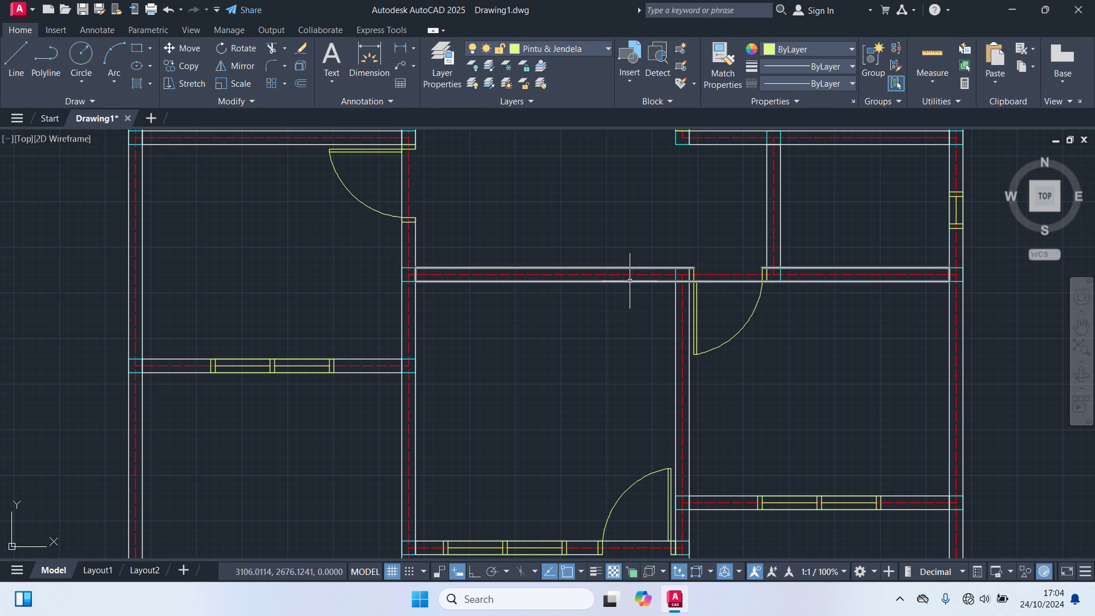
pyautogui.moveTo(629, 280)
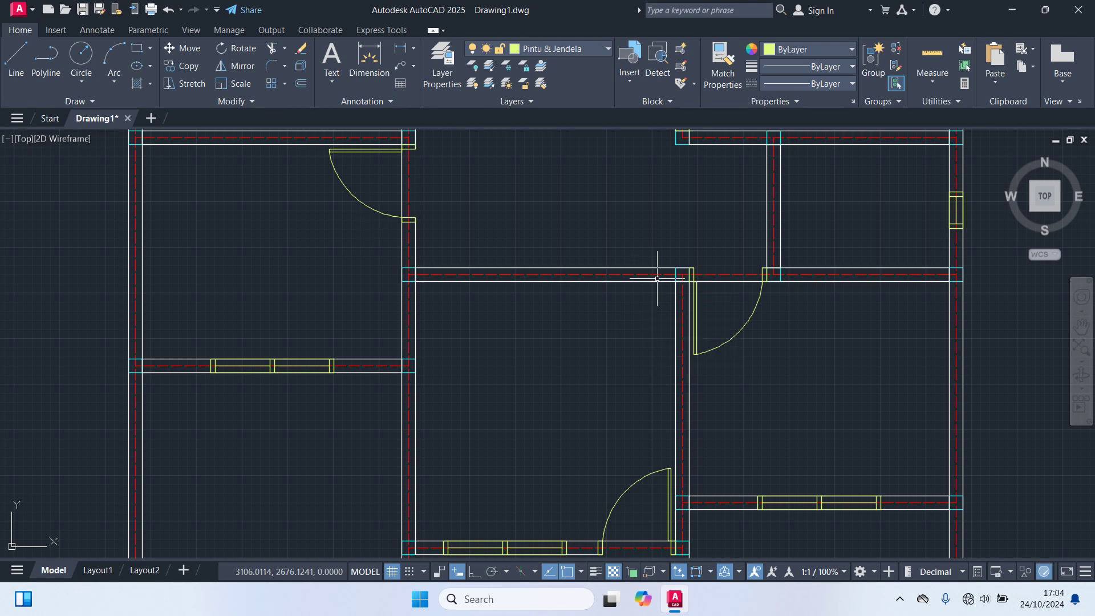
# Make Dinding the current layer
pyautogui.click(559, 49)
pyautogui.click(541, 101)
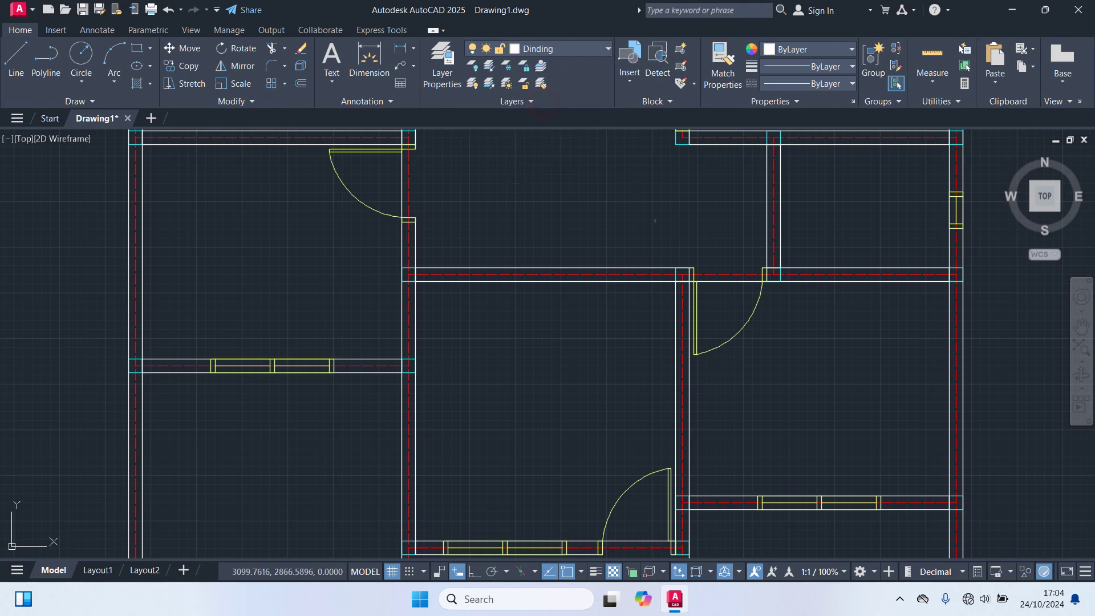
pyautogui.scroll(2, 682, 255)
pyautogui.write('l')
pyautogui.press('Return')
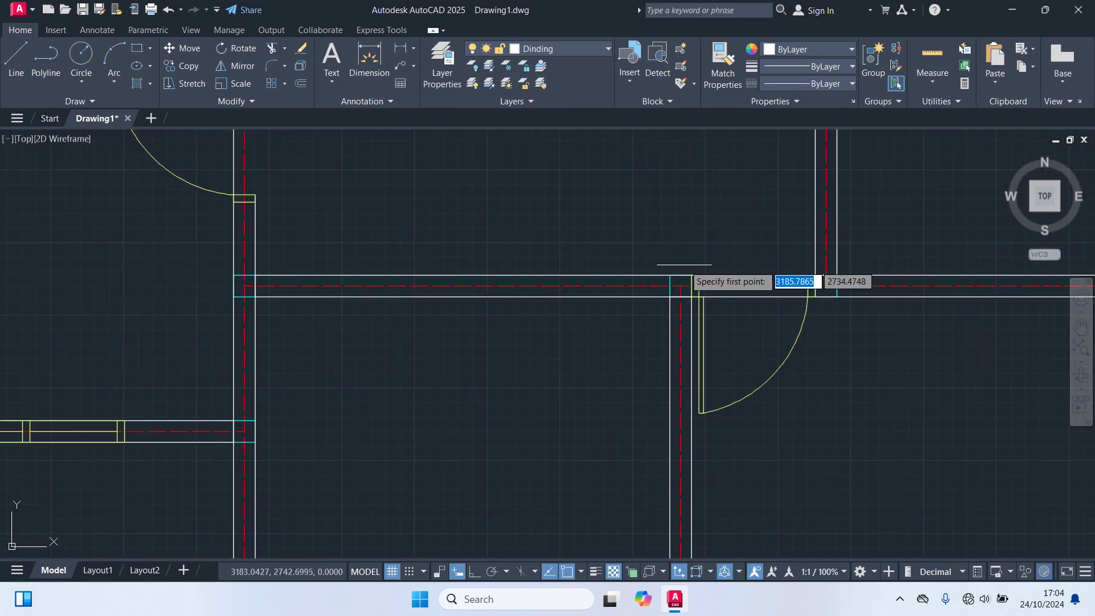
pyautogui.click(681, 286)
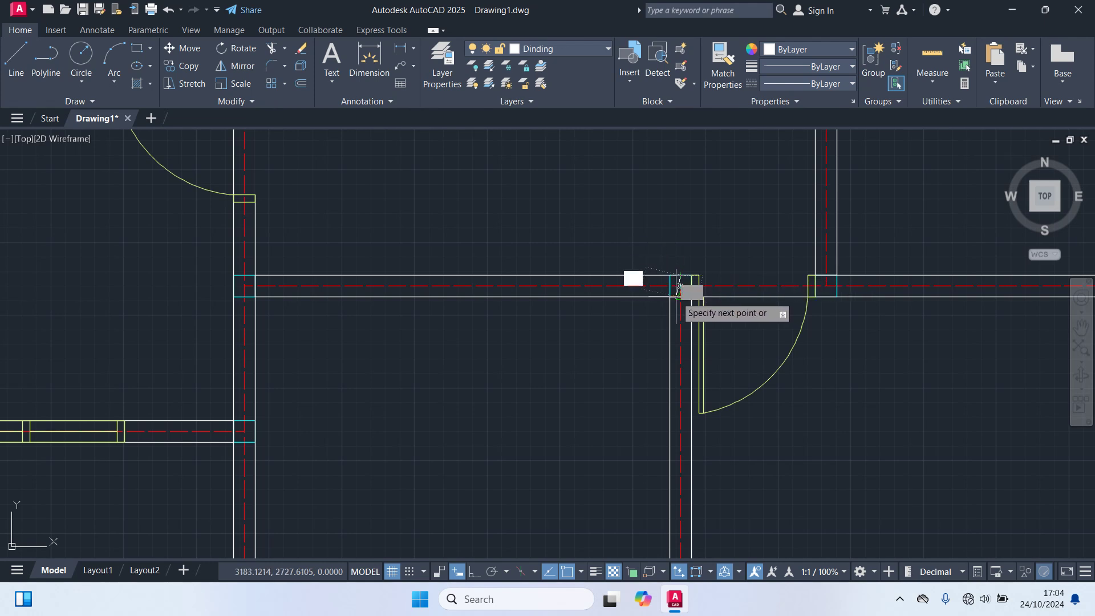
pyautogui.press('Escape')
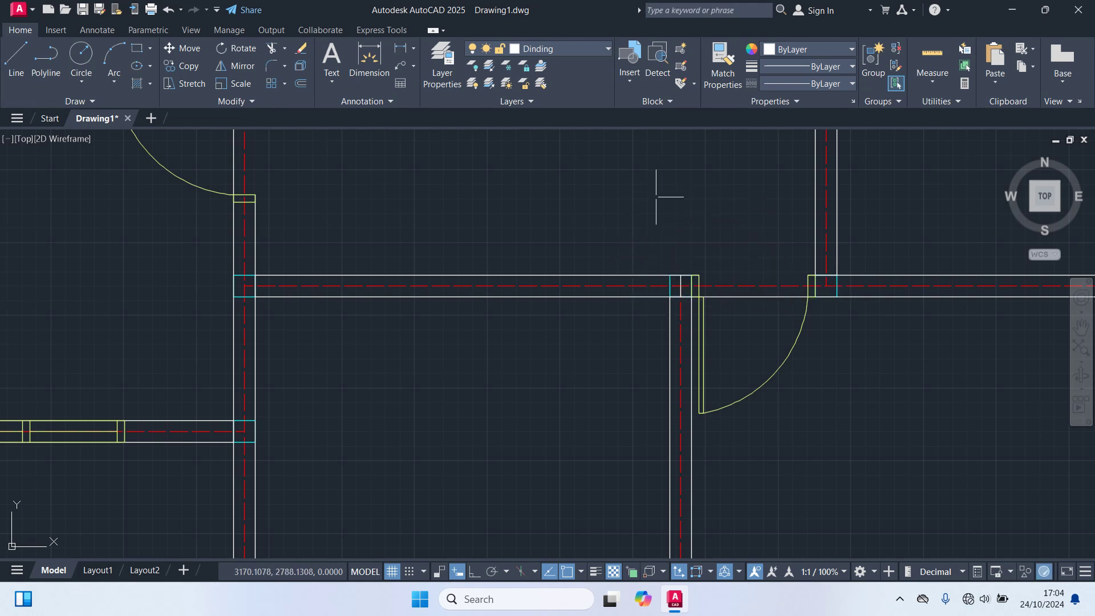
# Move the short cross line at the door jamb 100 units left
pyautogui.click(681, 285)
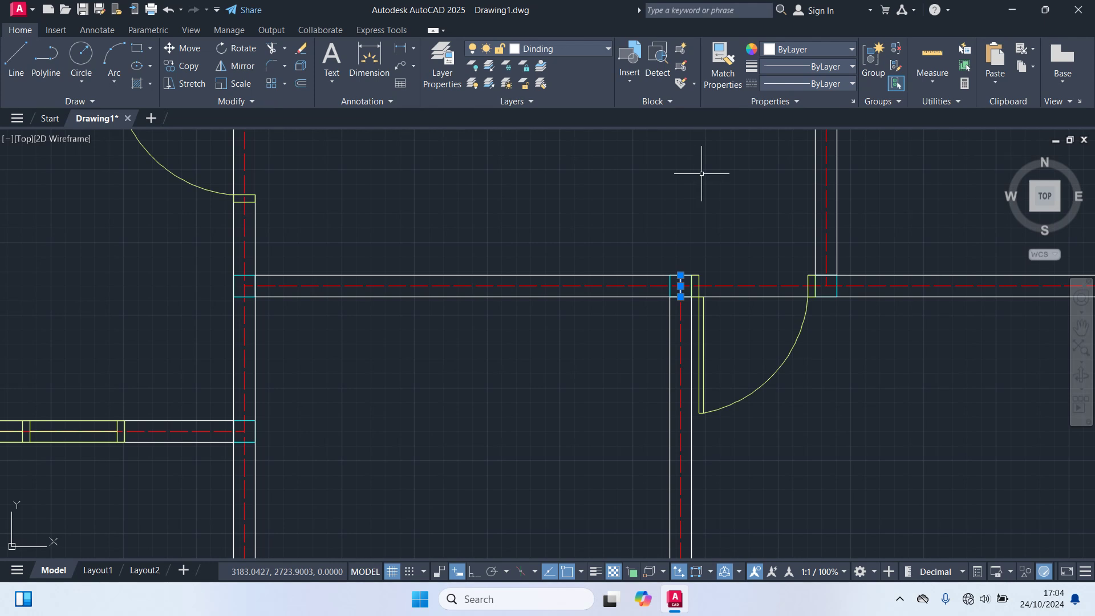
pyautogui.write('m')
pyautogui.press('Return')
pyautogui.scroll(2, 674, 262)
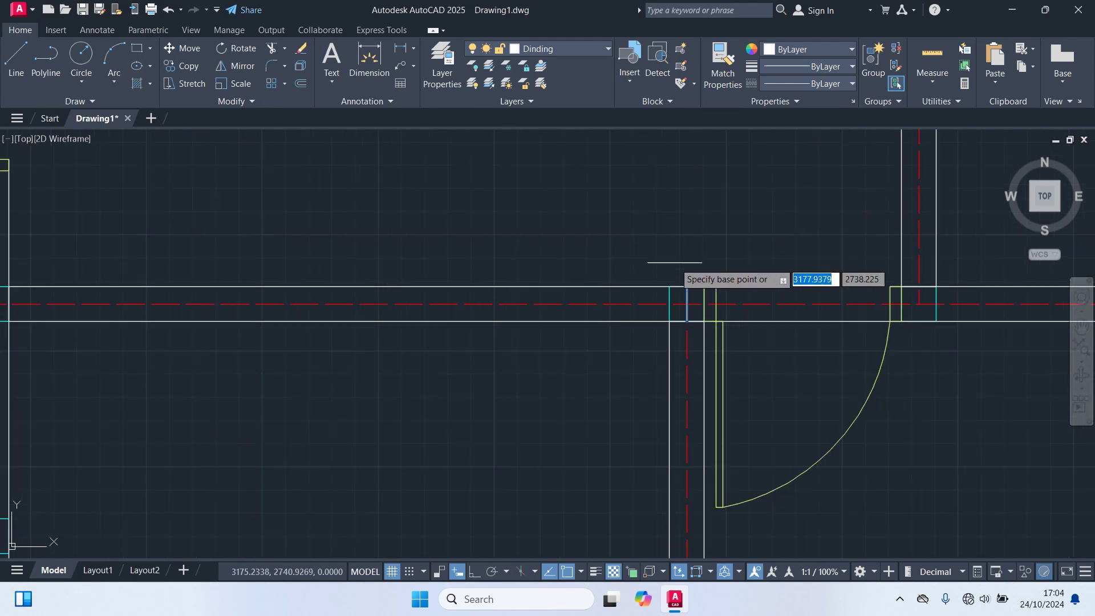
pyautogui.click(687, 287)
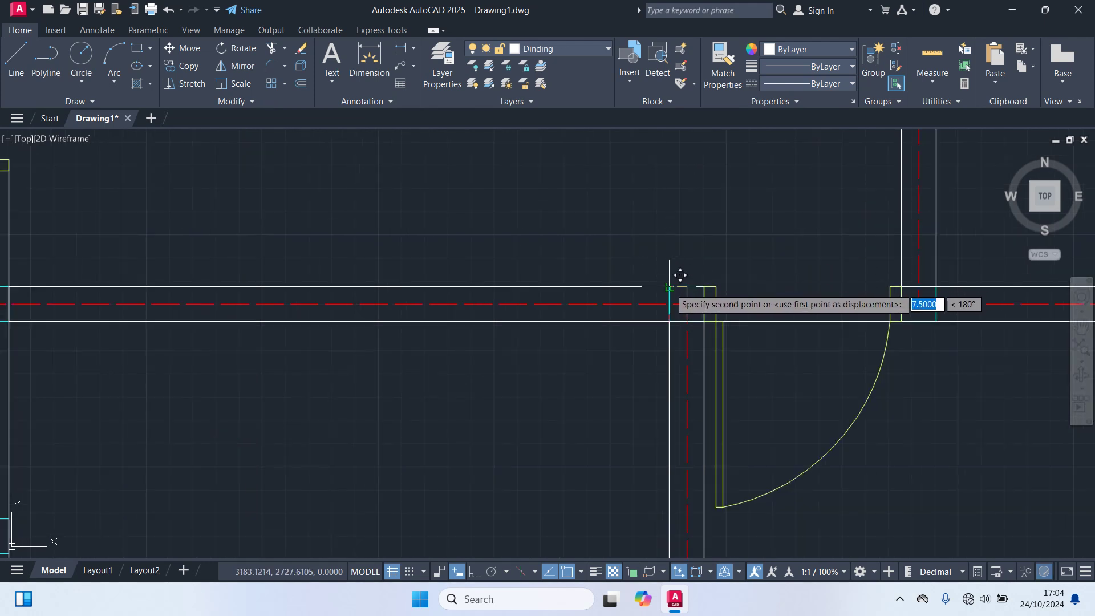
pyautogui.write('100')
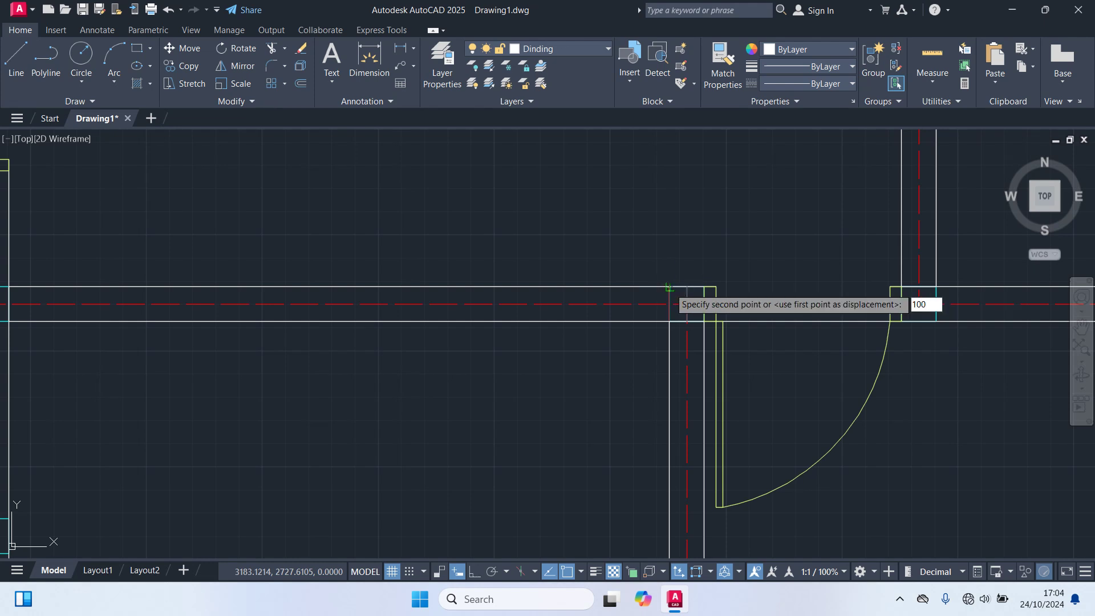
pyautogui.press('Return')
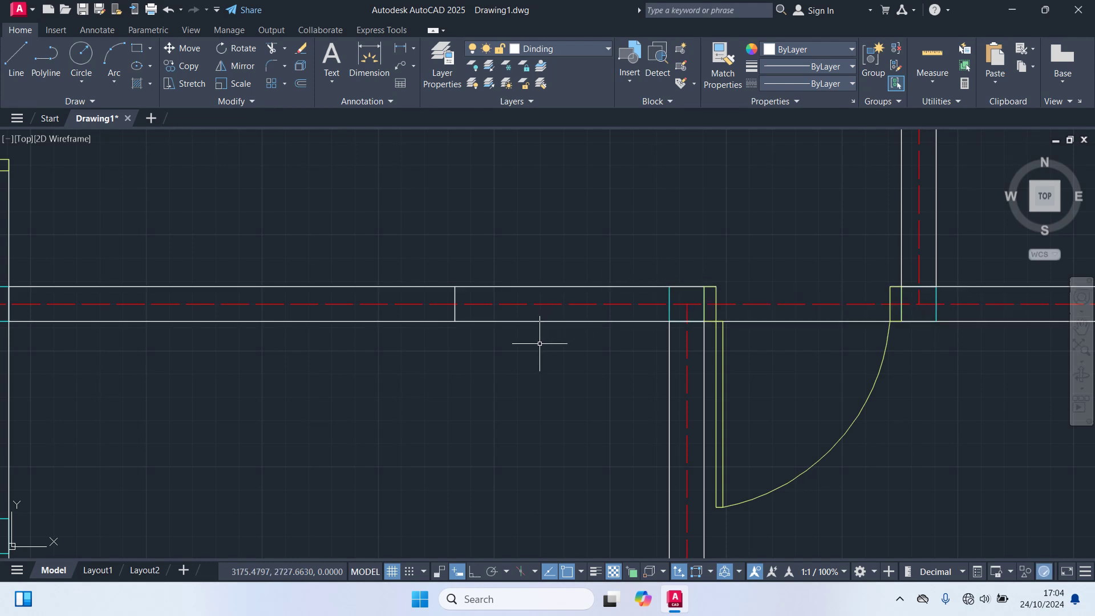
# Trim the upper and lower wall lines inside the new opening
pyautogui.write('tr')
pyautogui.press('Return')
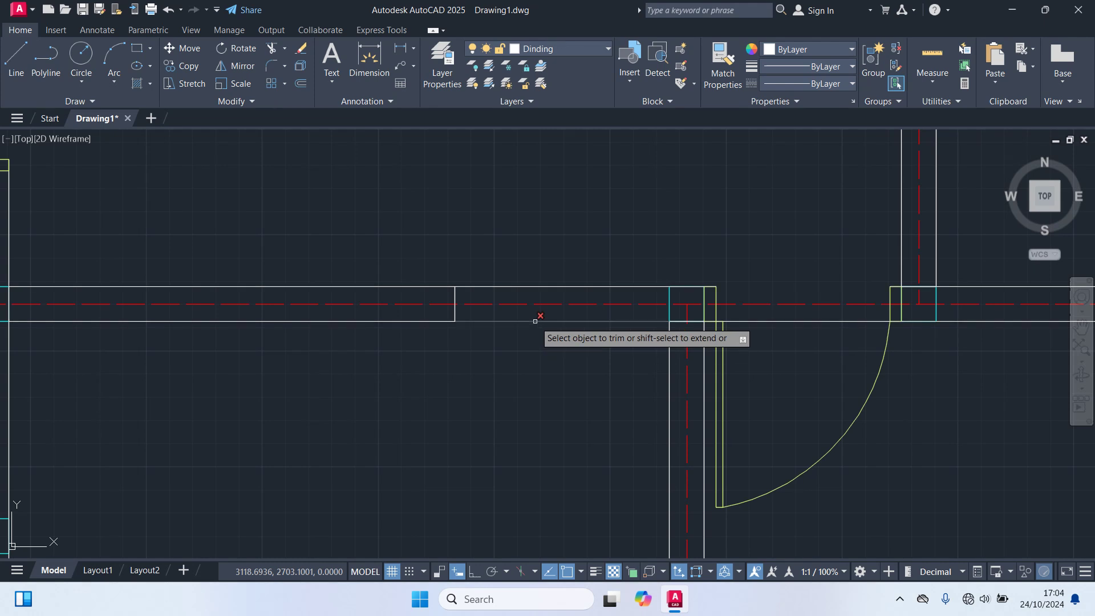
pyautogui.click(535, 321)
pyautogui.click(563, 286)
pyautogui.scroll(-1, 597, 254)
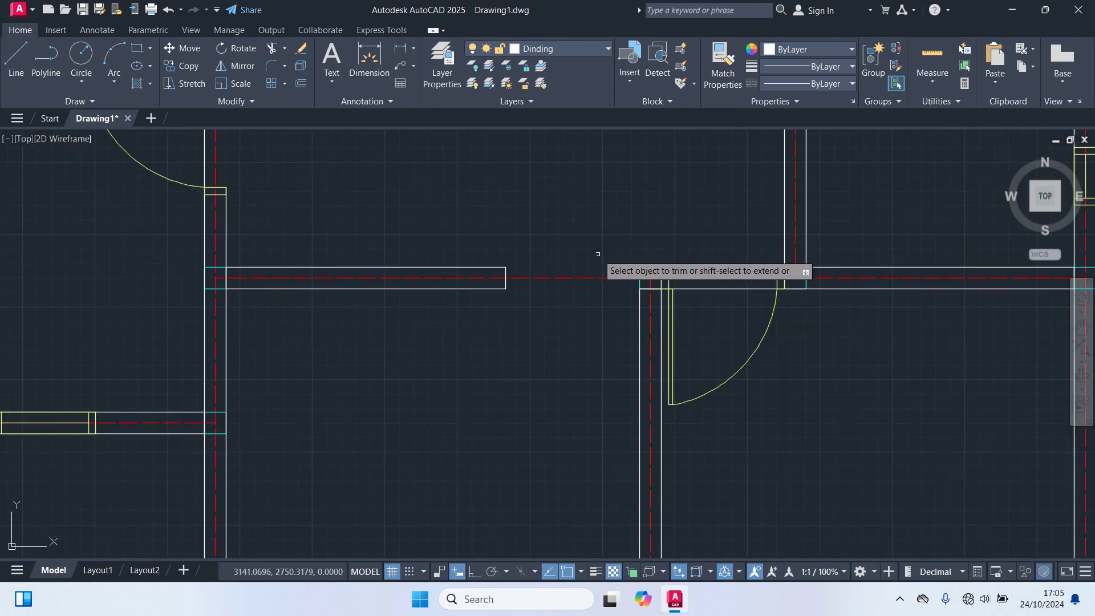
pyautogui.scroll(-2, 597, 268)
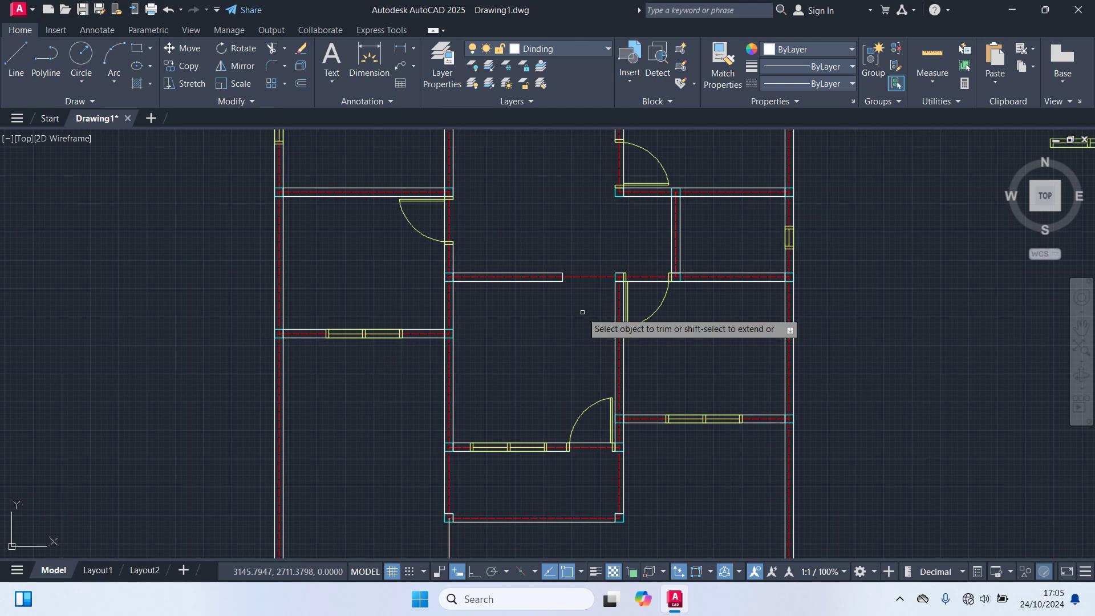
pyautogui.moveTo(587, 310); pyautogui.dragTo(574, 338, button='middle')
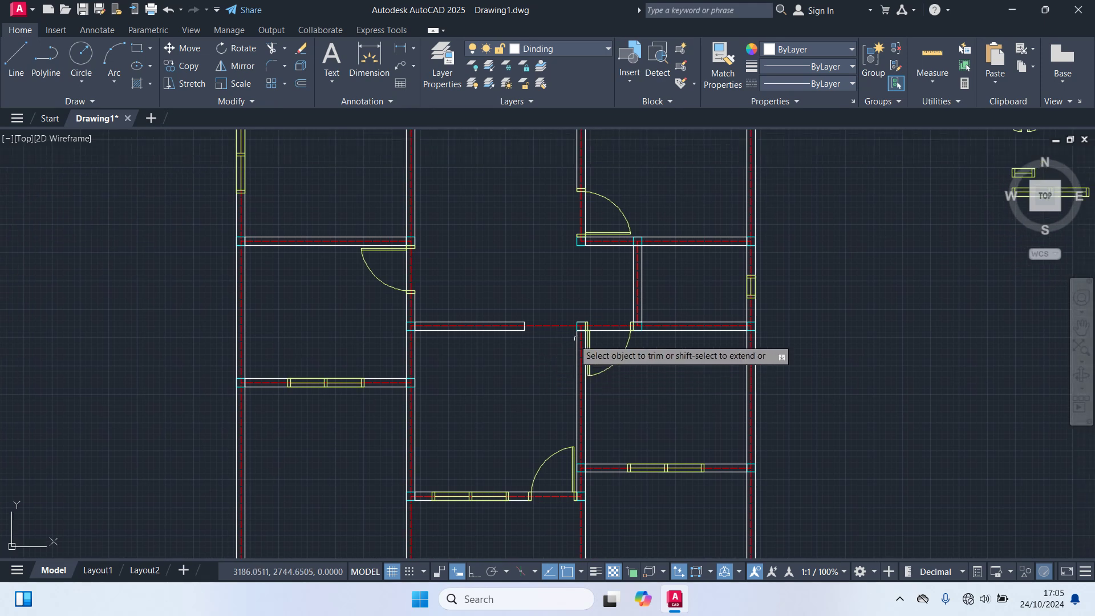
pyautogui.scroll(2, 669, 285)
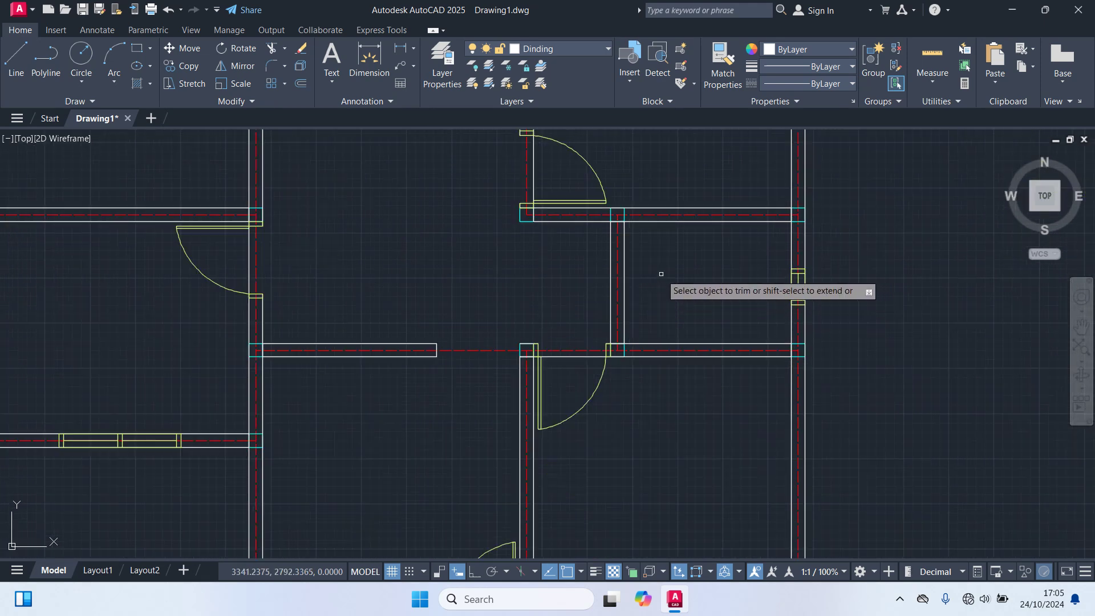
# End the previous trim, then start a line on the wall and cancel it
pyautogui.press('Escape')
pyautogui.write('l')
pyautogui.press('Return')
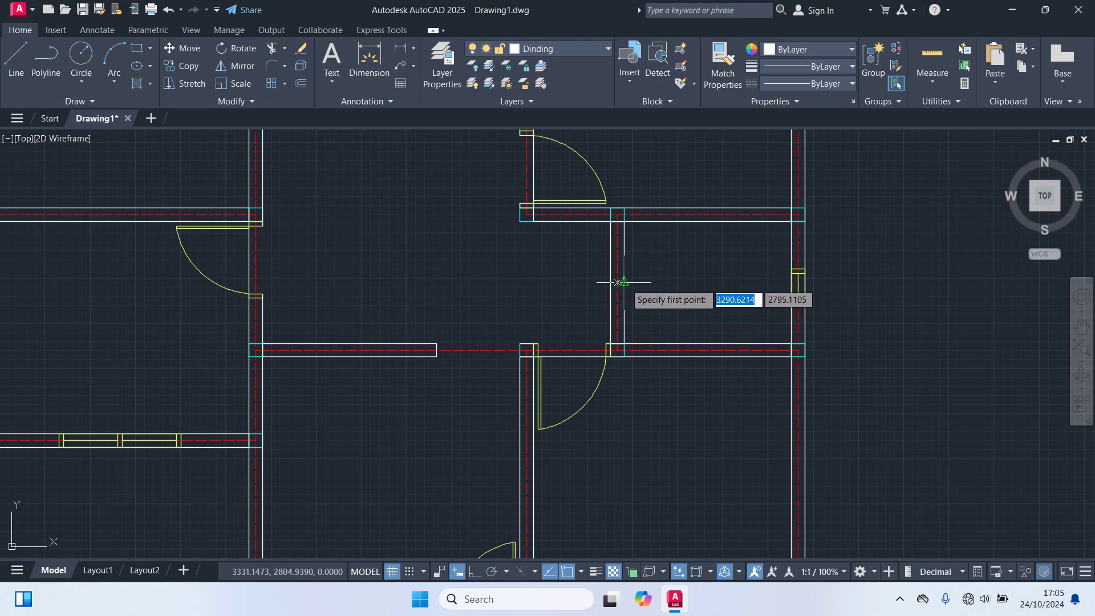
pyautogui.click(616, 282)
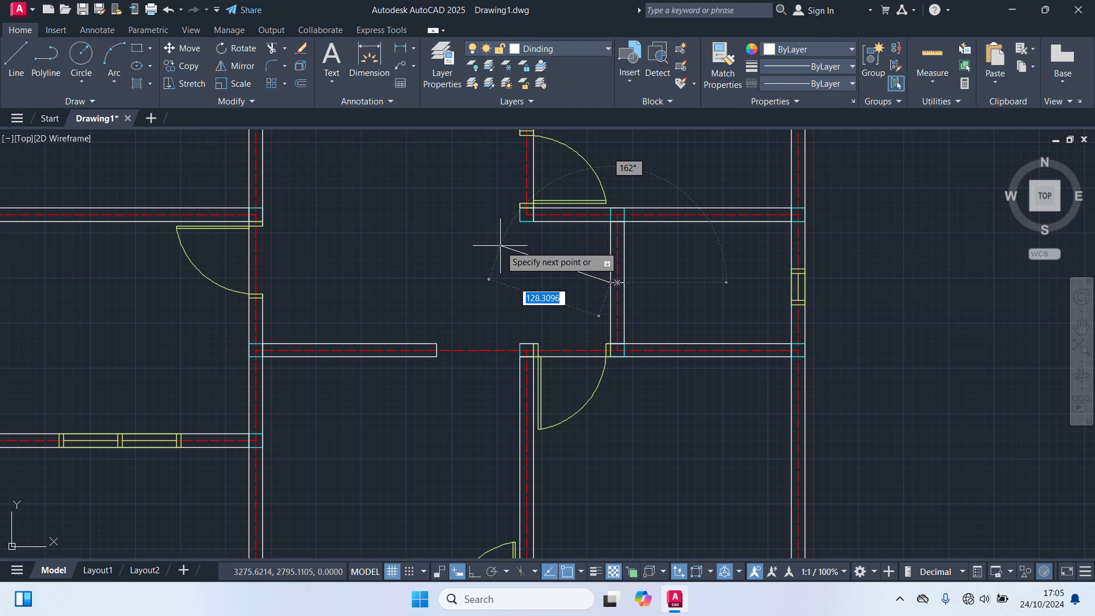
pyautogui.press('Escape')
pyautogui.scroll(4, 607, 282)
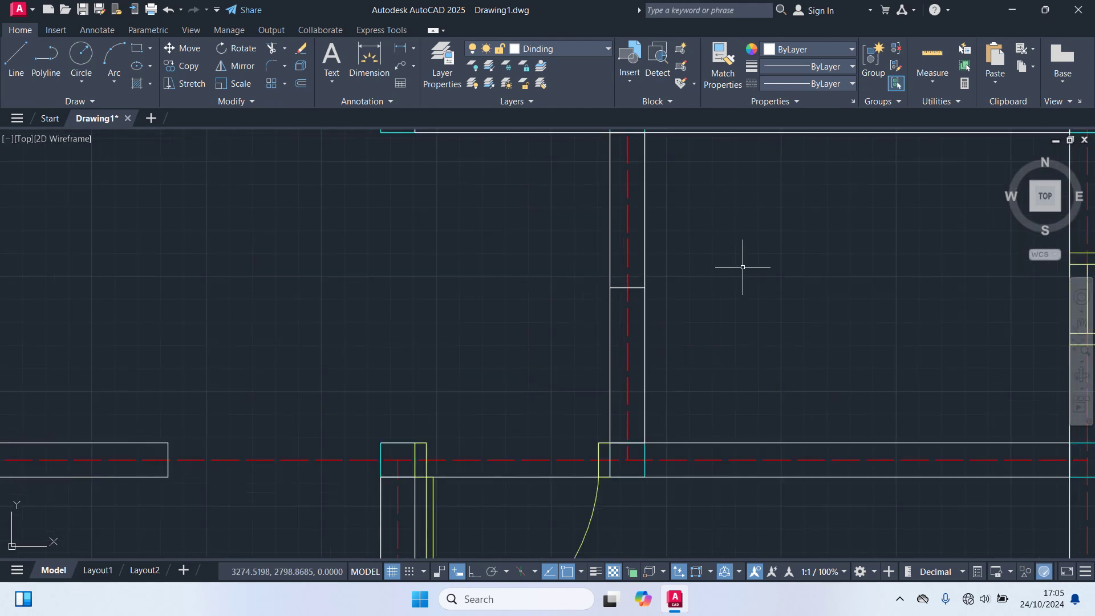
# Offset the wall's cross line 50 units above and 50 units below
pyautogui.write('o')
pyautogui.press('Return')
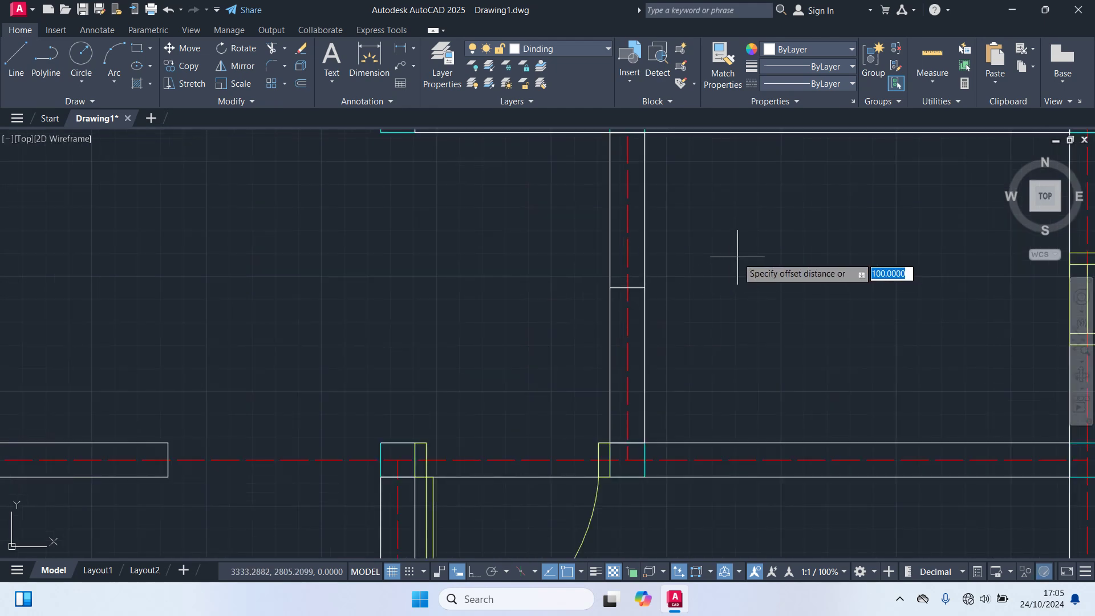
pyautogui.write('50')
pyautogui.press('Return')
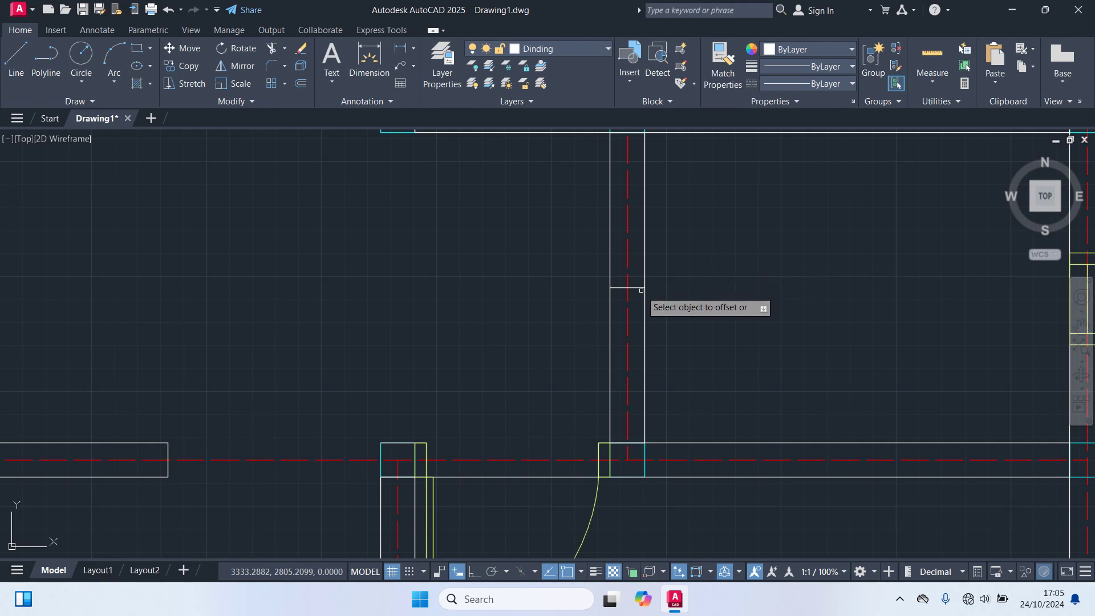
pyautogui.click(637, 288)
pyautogui.click(633, 236)
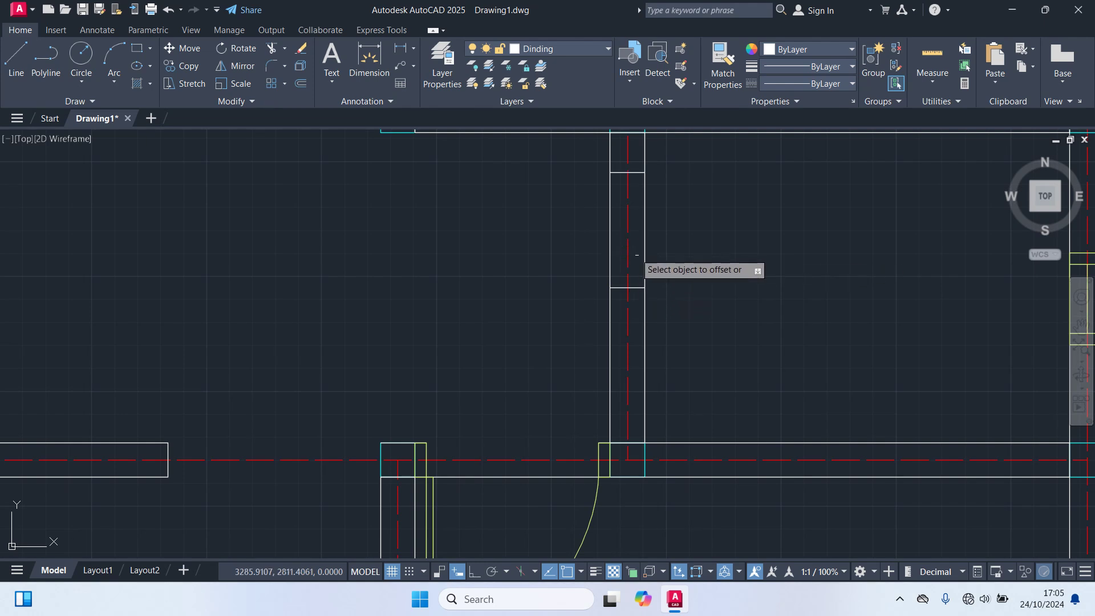
pyautogui.click(638, 287)
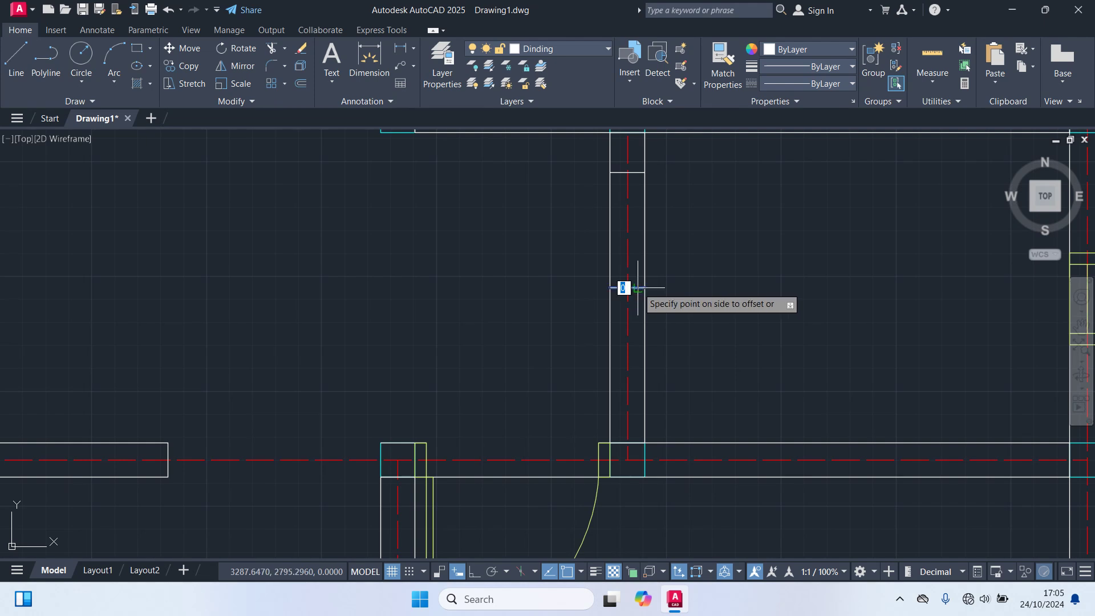
pyautogui.click(639, 337)
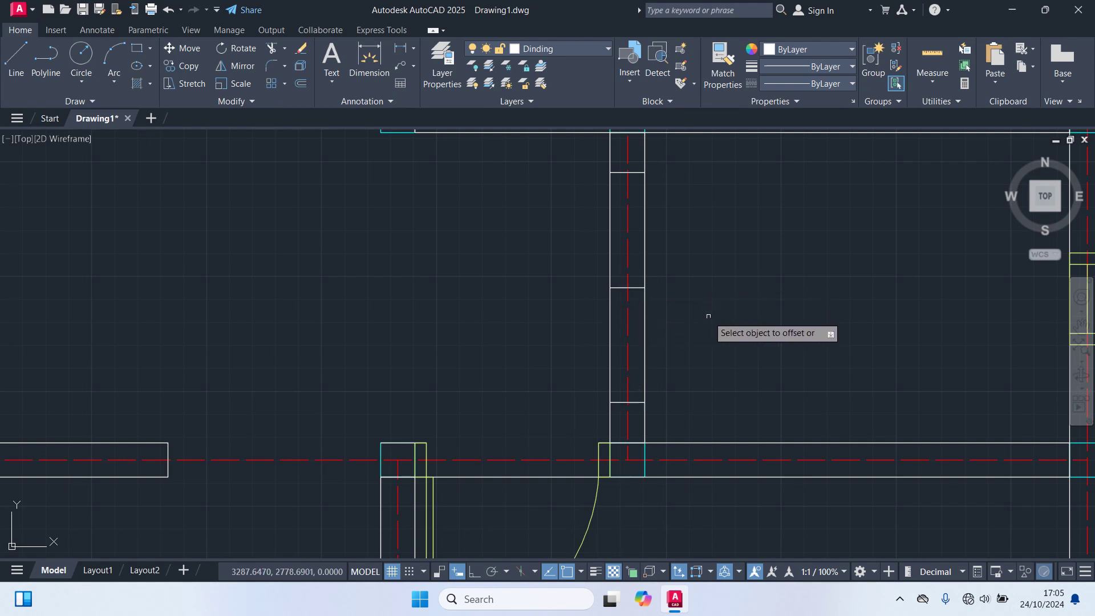
# Delete the original cross line and trim both wall lines between the offset lines
pyautogui.click(637, 288)
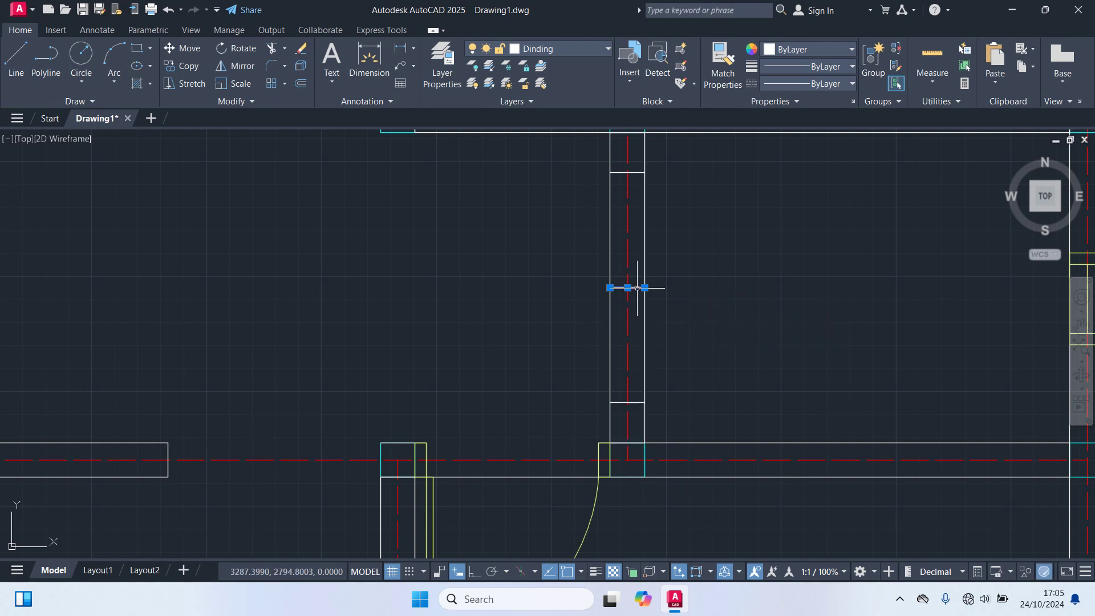
pyautogui.press('Delete')
pyautogui.write('tr')
pyautogui.press('Return')
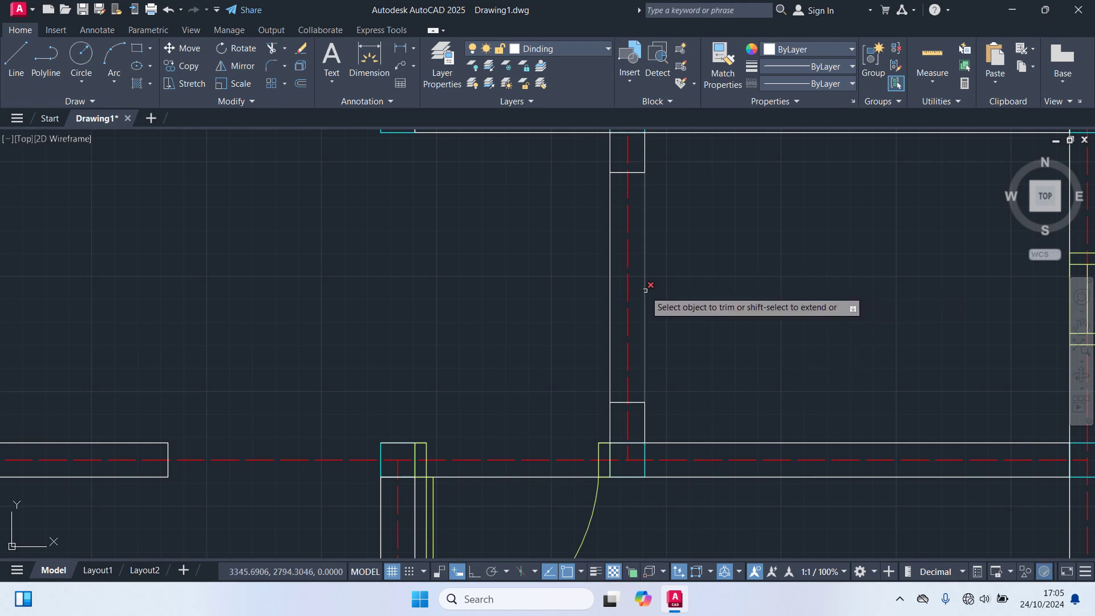
pyautogui.click(645, 290)
pyautogui.click(609, 284)
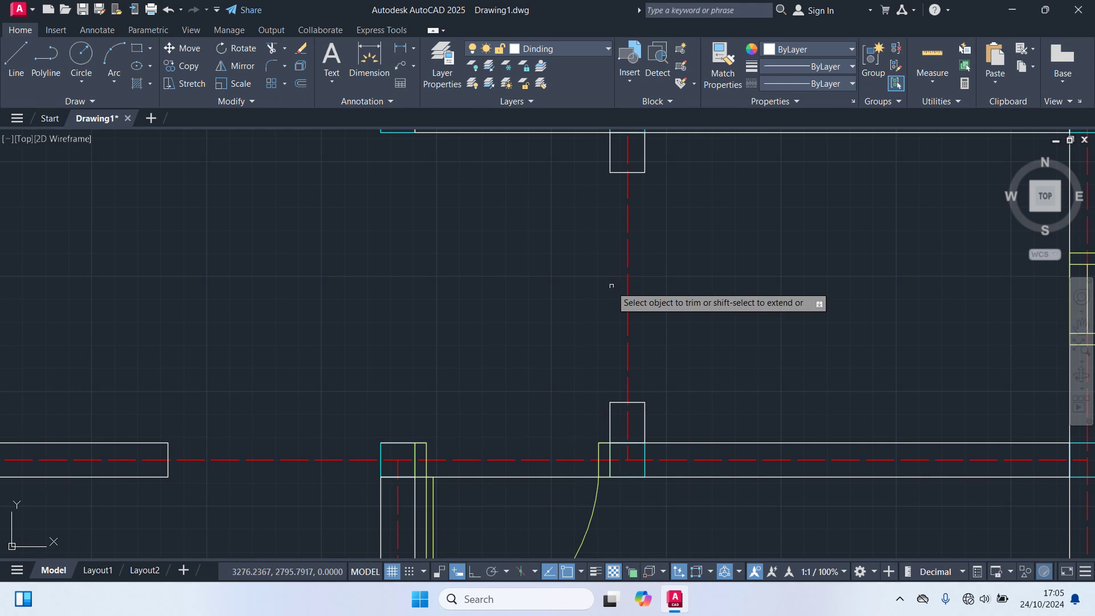
pyautogui.scroll(-2, 627, 286)
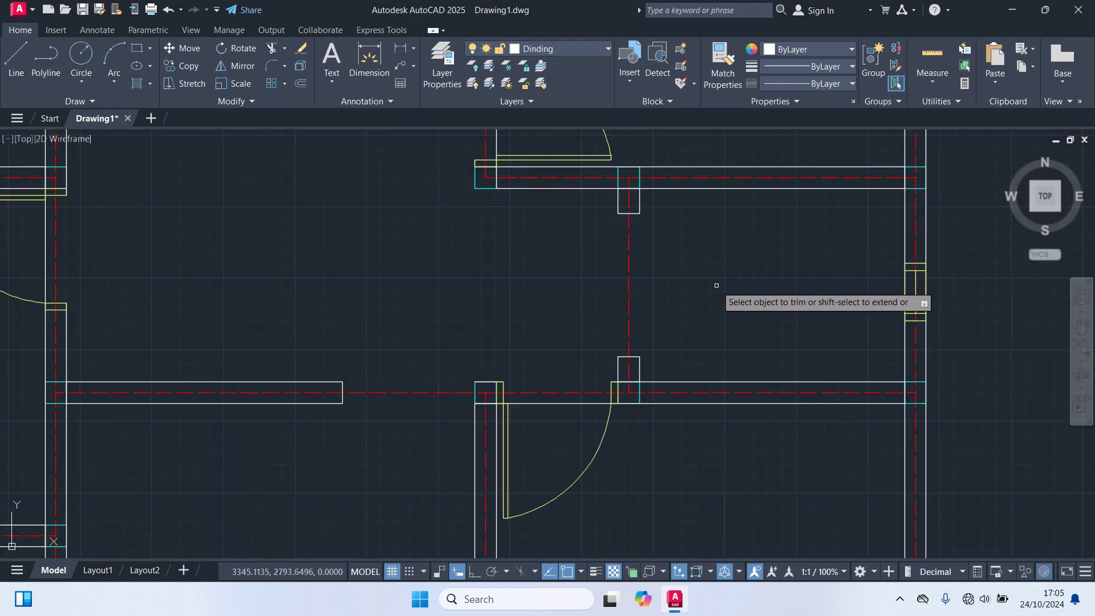
pyautogui.scroll(-4, 716, 286)
pyautogui.press('Escape')
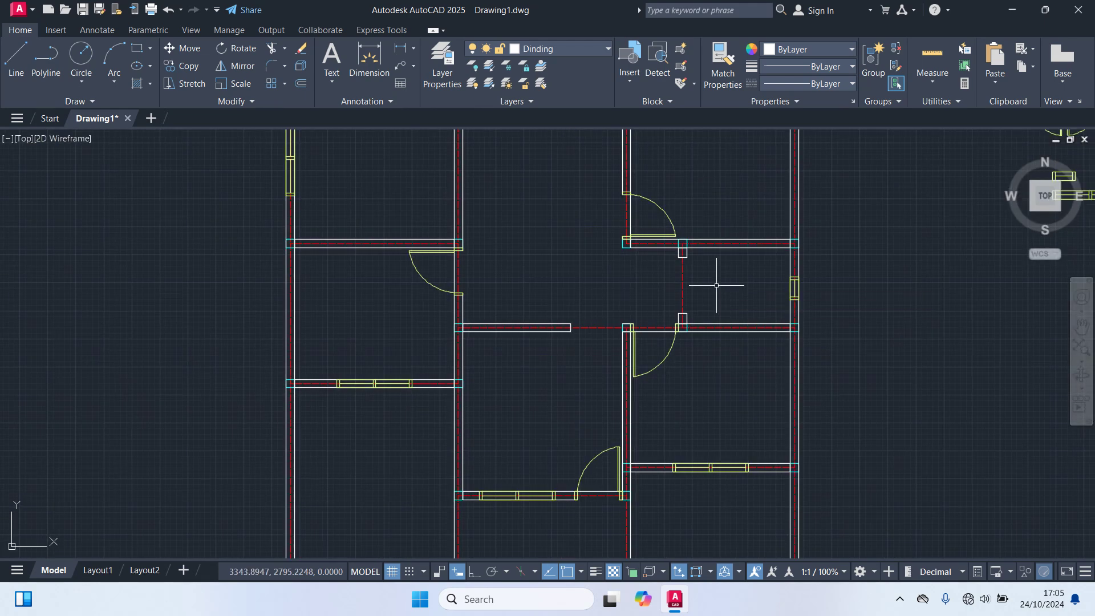
pyautogui.scroll(-2, 716, 285)
pyautogui.moveTo(806, 277); pyautogui.dragTo(716, 306, button='middle')
pyautogui.scroll(-2, 786, 303)
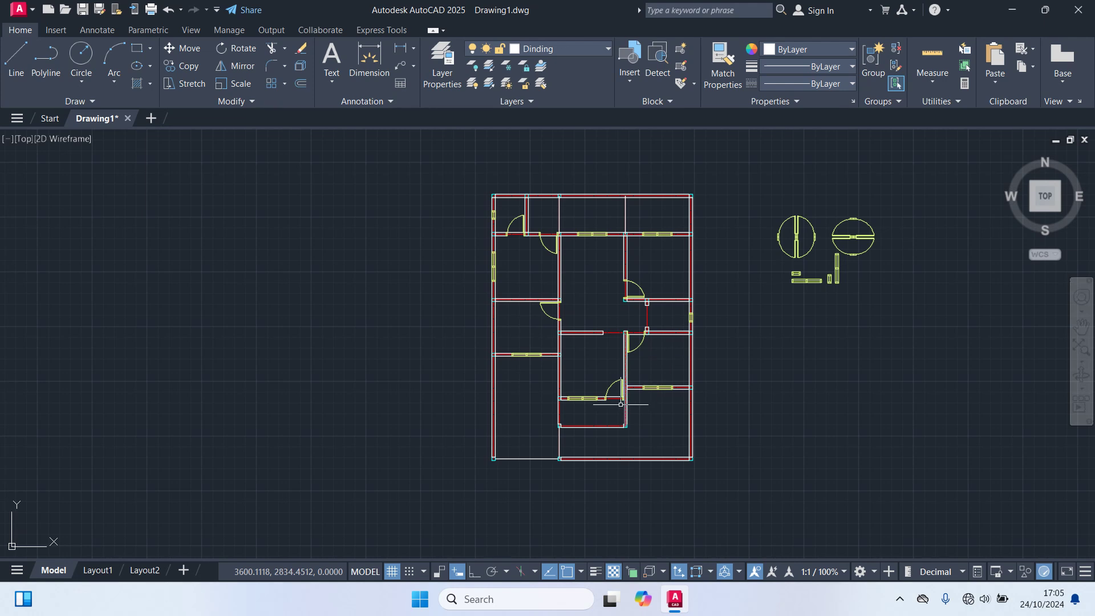
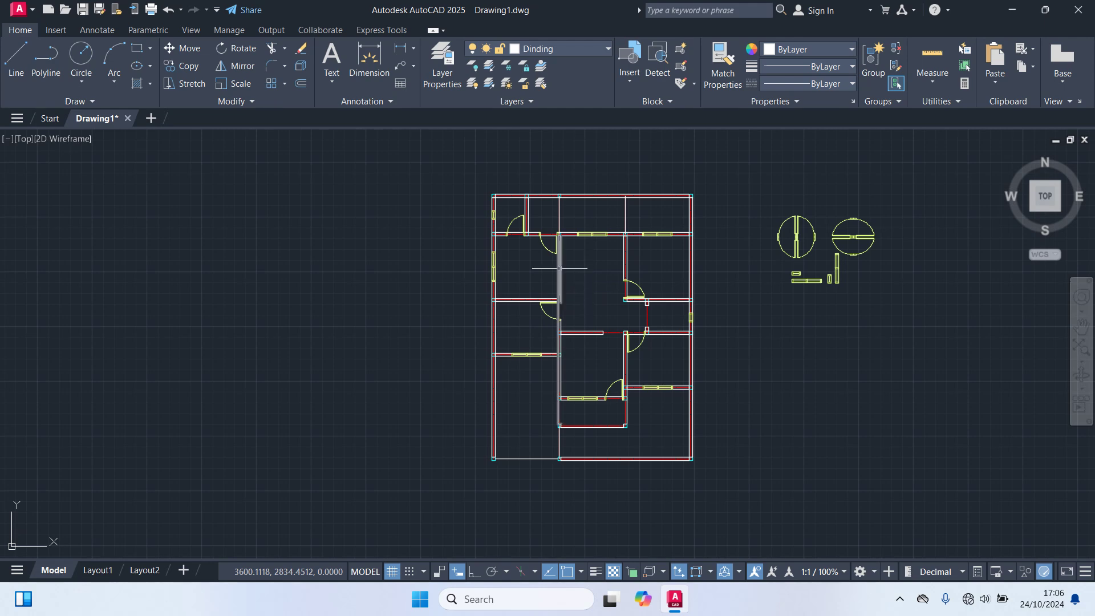
# Move the wall centreline onto the wall endpoint at the door junction
pyautogui.scroll(3, 555, 298)
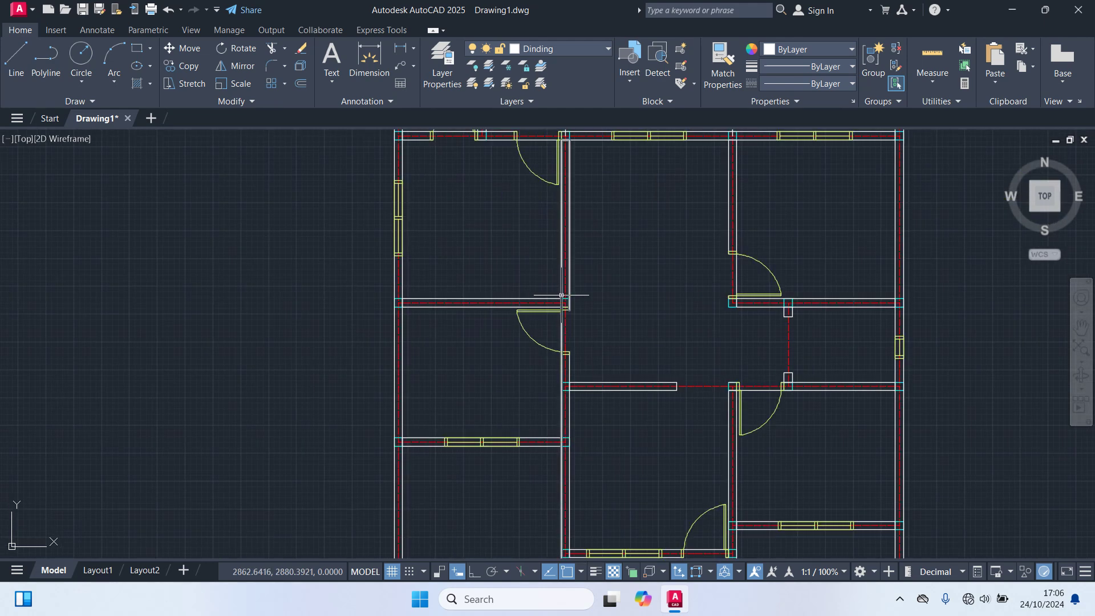
pyautogui.scroll(4, 570, 289)
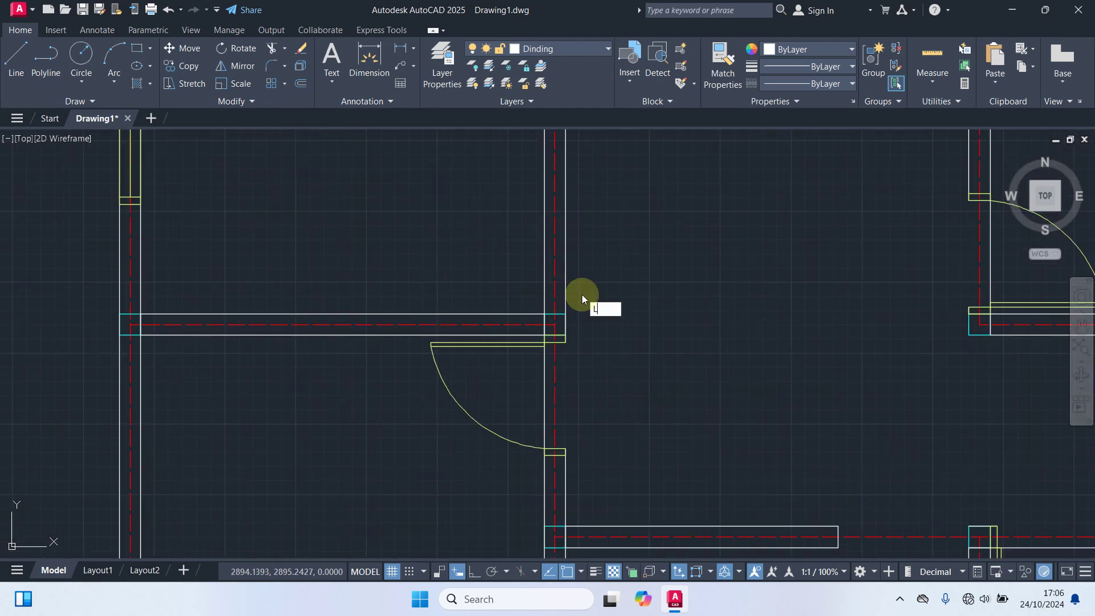
pyautogui.press('Return')
pyautogui.scroll(2, 567, 312)
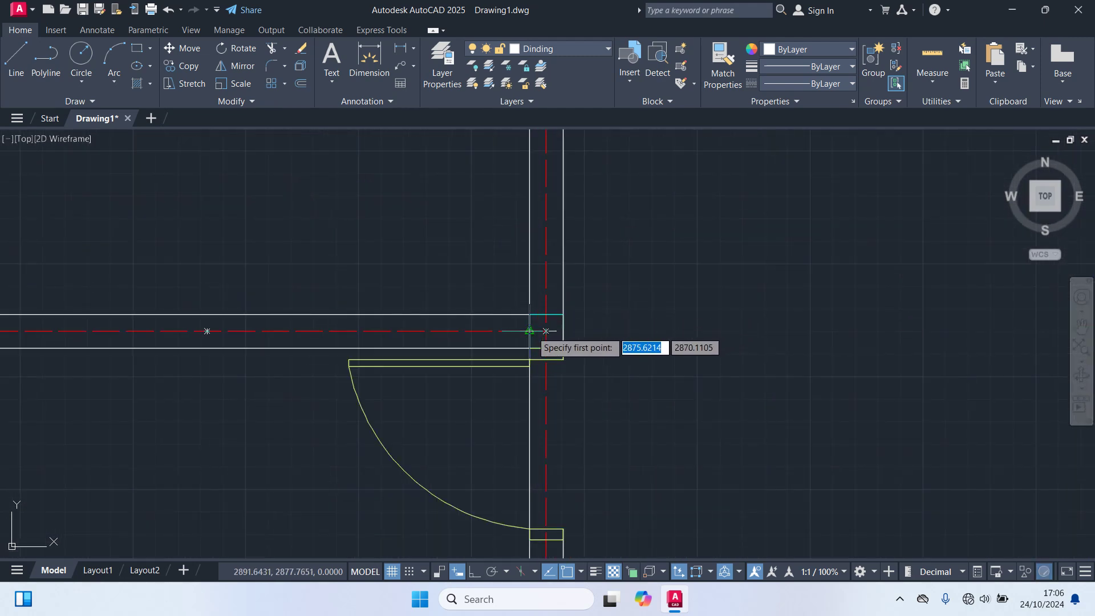
pyautogui.click(563, 331)
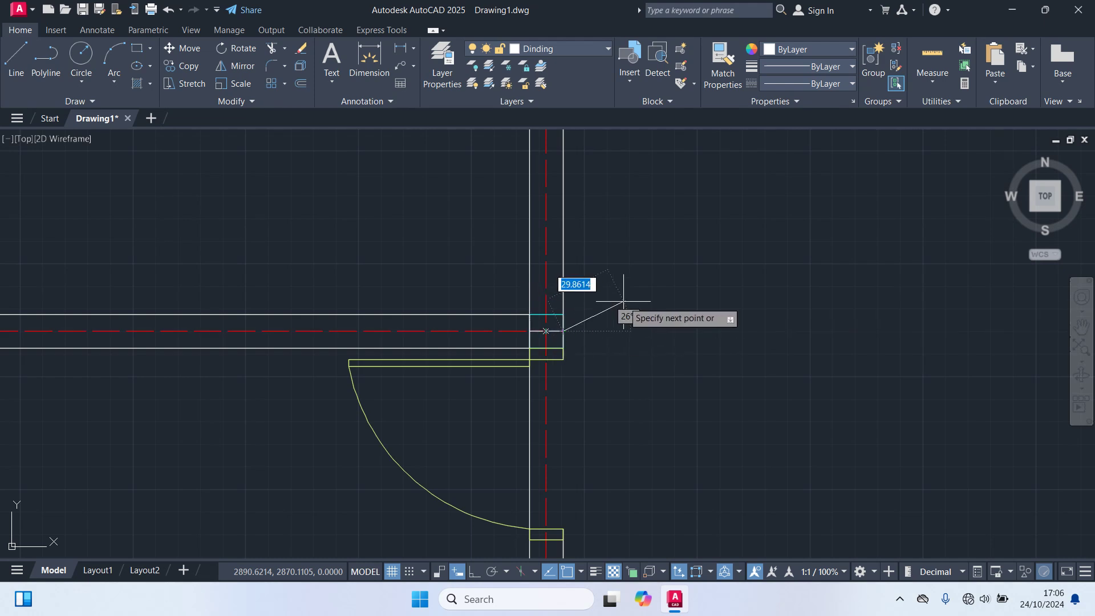
pyautogui.press('Escape')
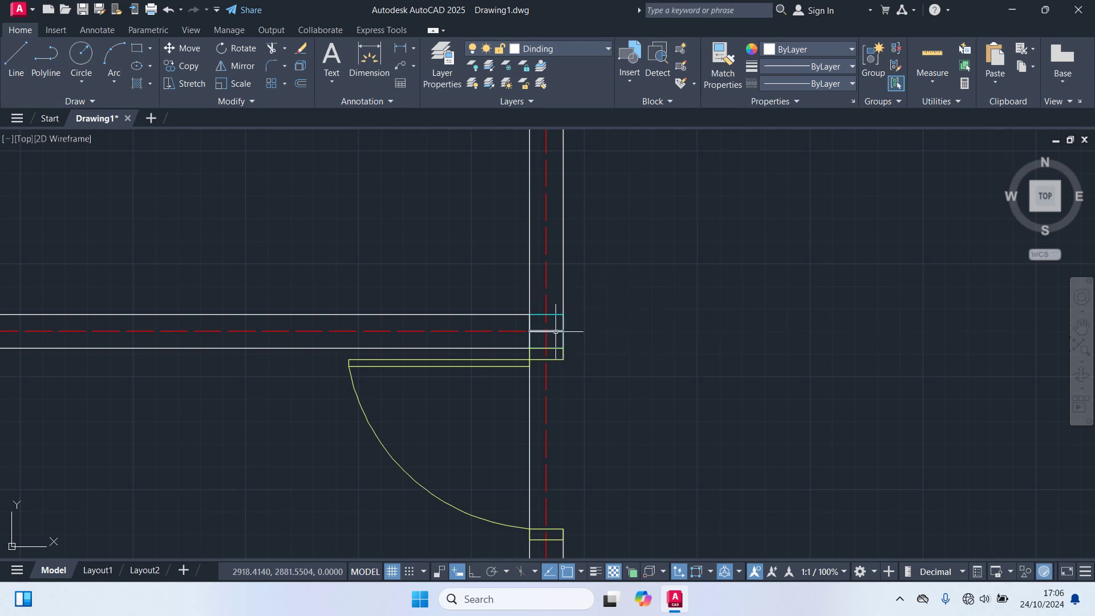
pyautogui.write('m')
pyautogui.press('Return')
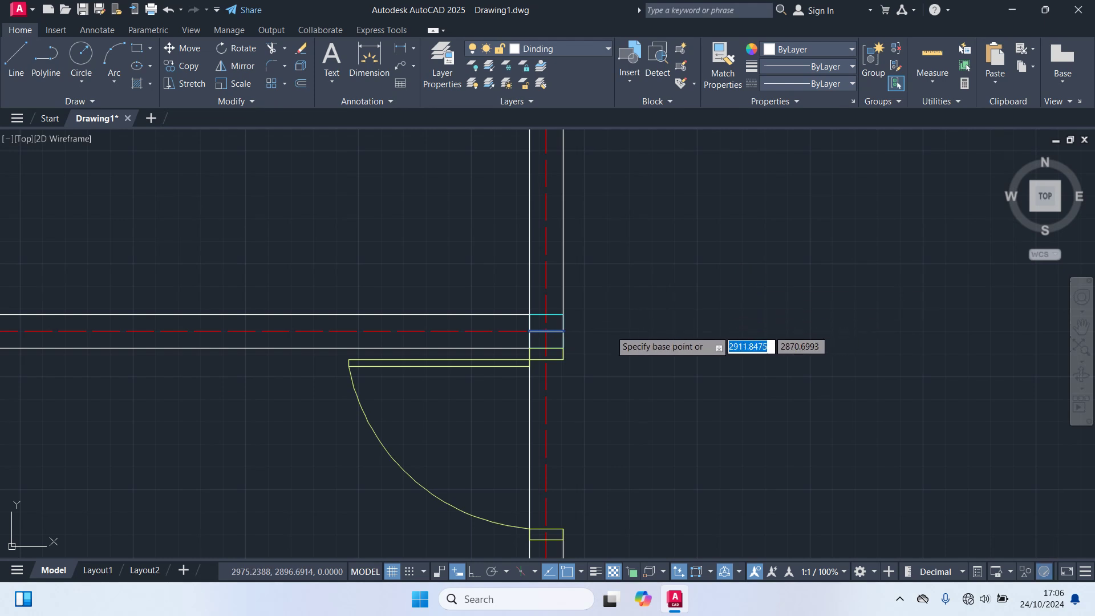
pyautogui.click(563, 330)
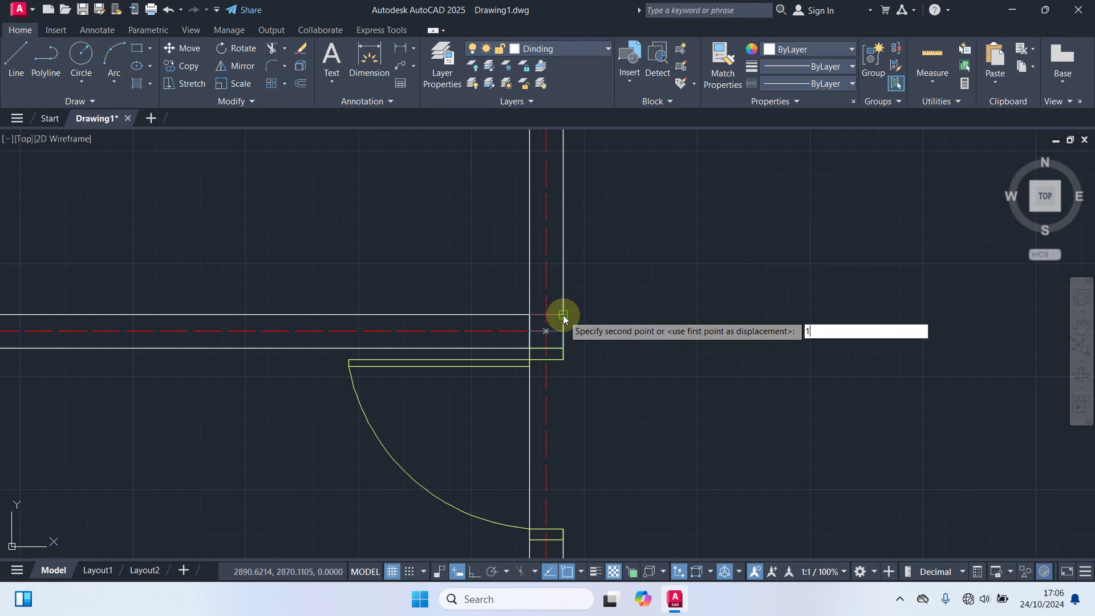
pyautogui.click(564, 314)
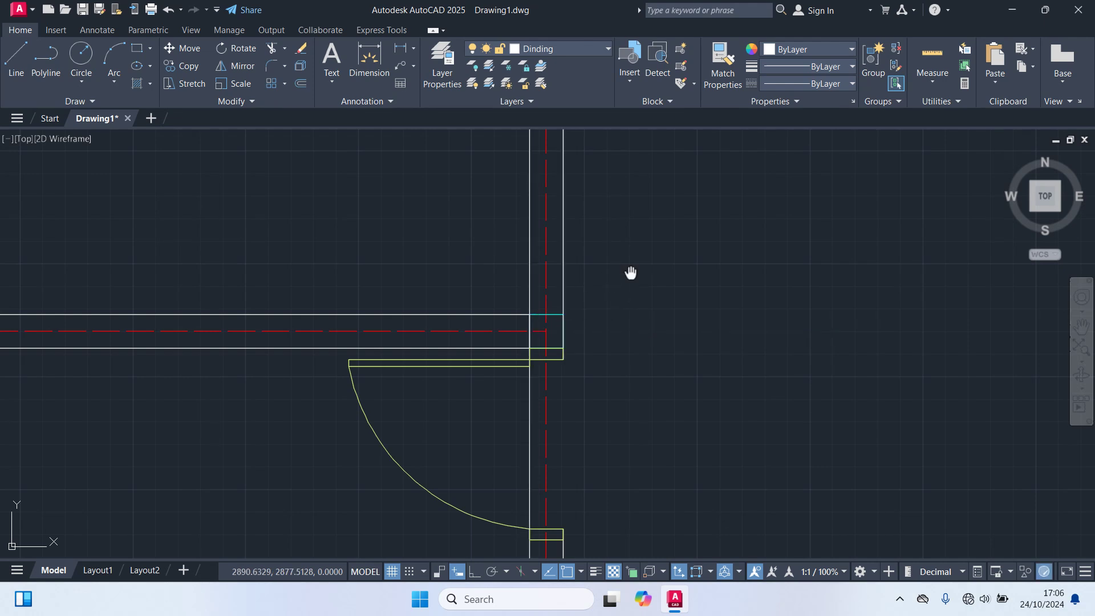
# Trim the left and right vertical wall lines above the junction
pyautogui.moveTo(631, 271); pyautogui.dragTo(601, 394, button='middle')
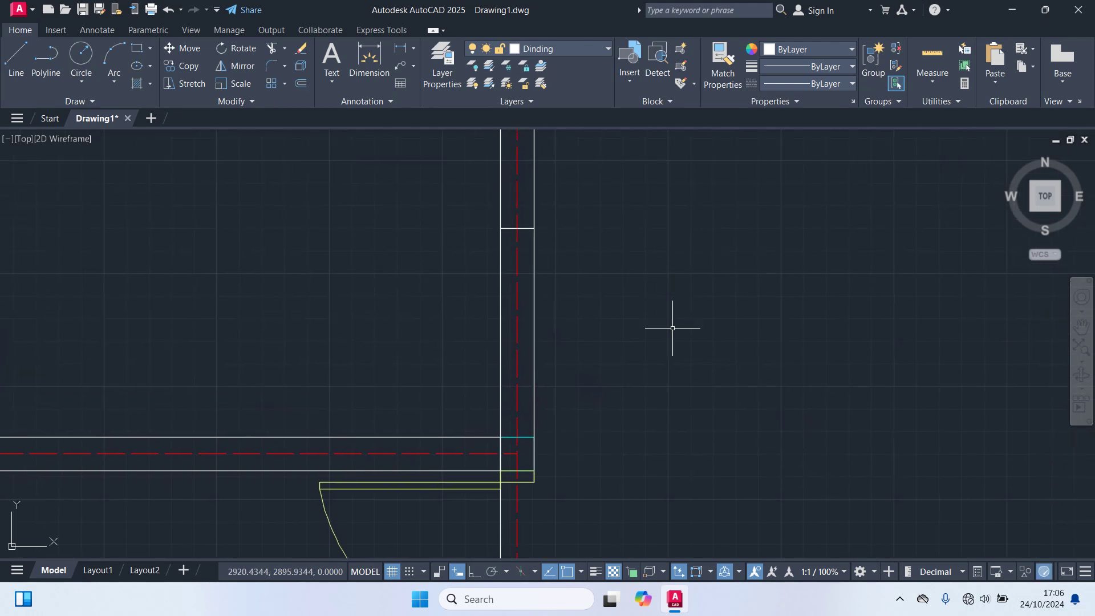
pyautogui.write('tr')
pyautogui.press('Return')
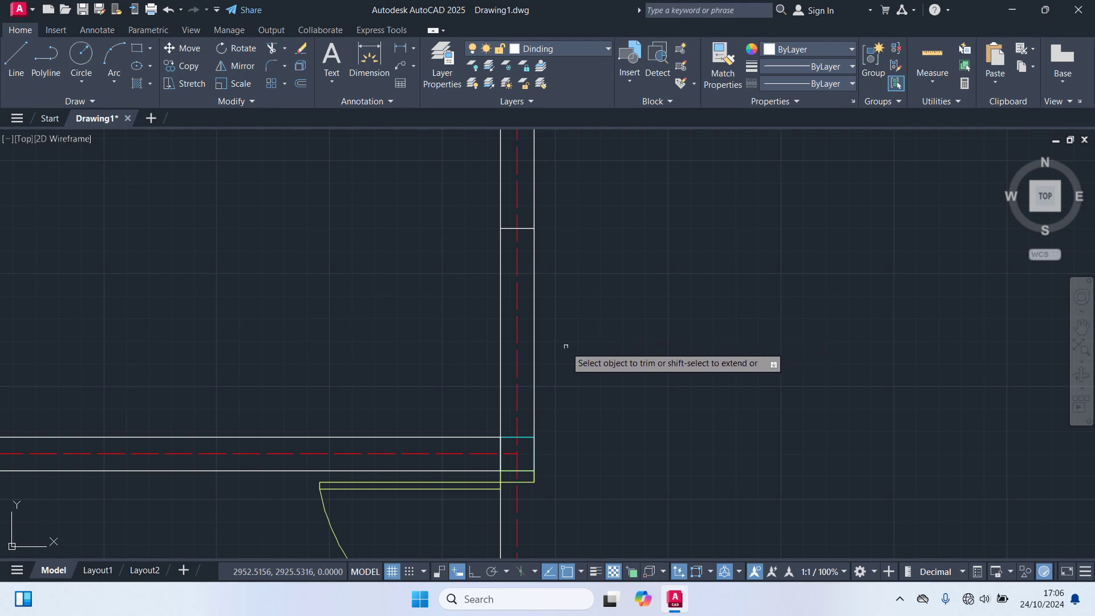
pyautogui.click(533, 345)
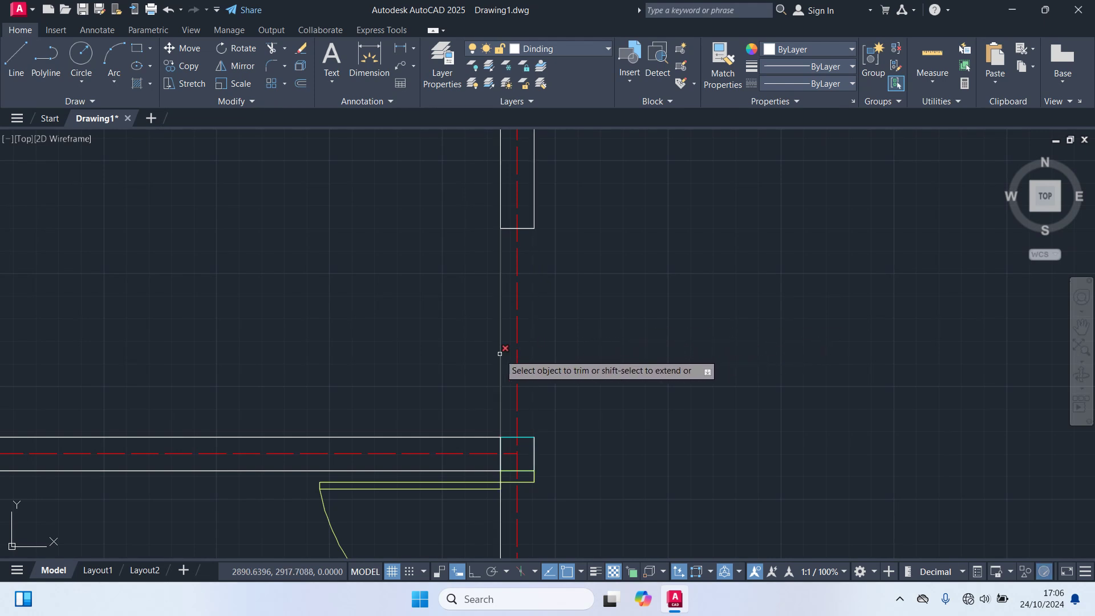
pyautogui.click(500, 354)
pyautogui.press('Escape')
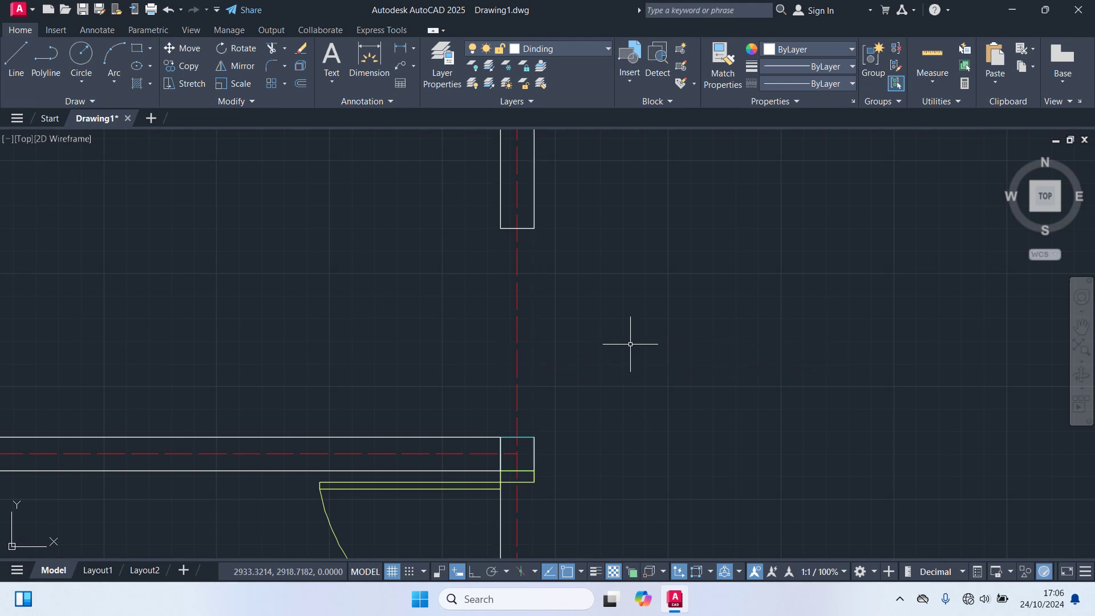
pyautogui.scroll(-6, 639, 345)
# Crossing-select and delete the spare door and window symbols right of the plan, then show the Layer list
pyautogui.scroll(-2, 691, 345)
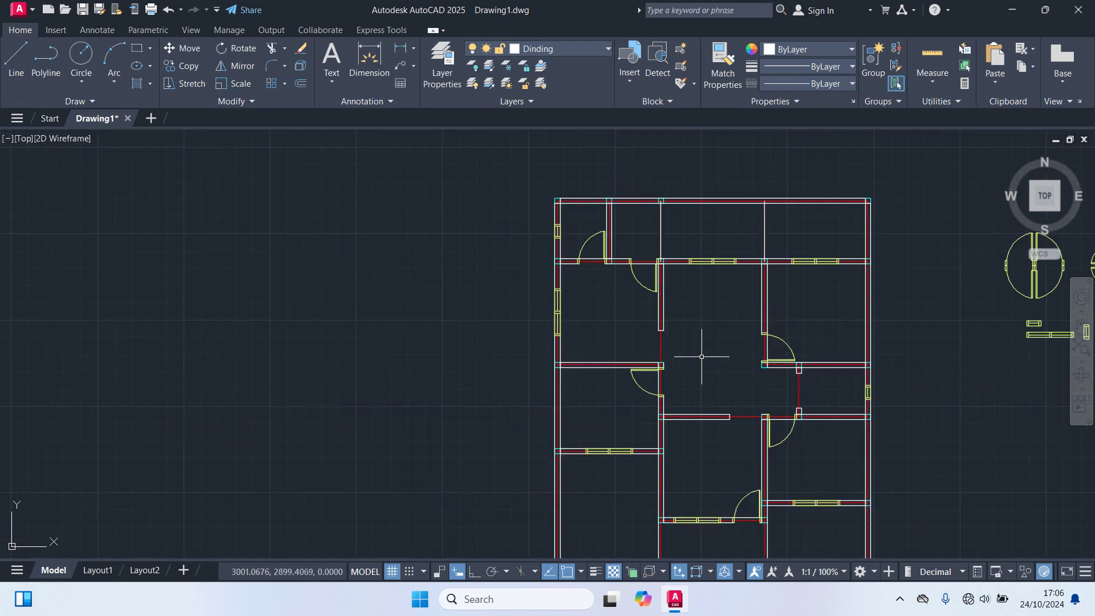
pyautogui.moveTo(702, 358); pyautogui.dragTo(697, 290, button='middle')
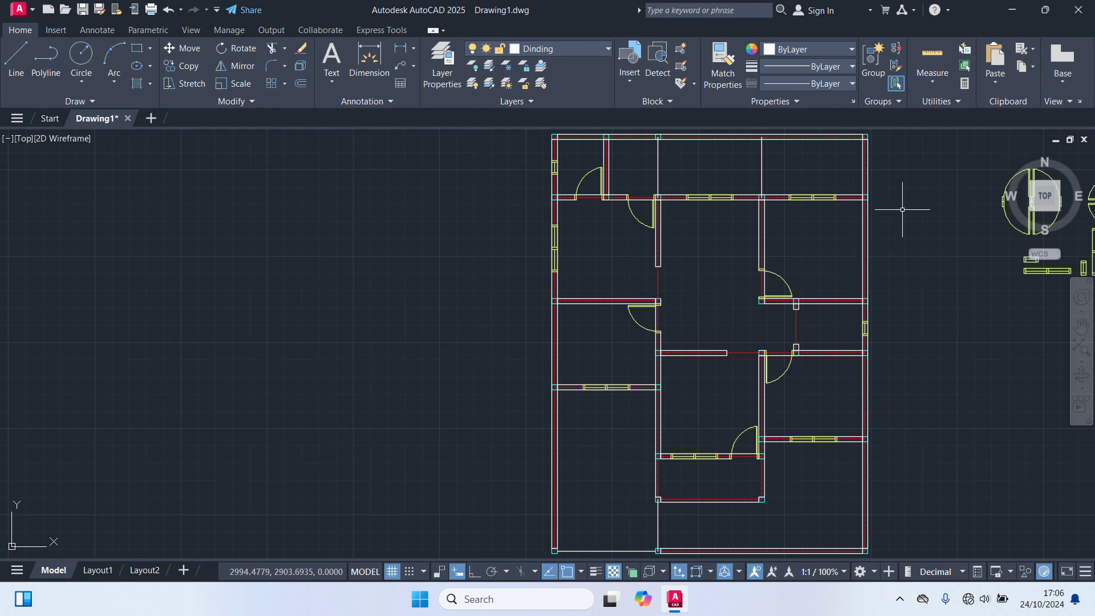
pyautogui.moveTo(902, 209); pyautogui.dragTo(641, 246, button='middle')
pyautogui.scroll(-2, 677, 252)
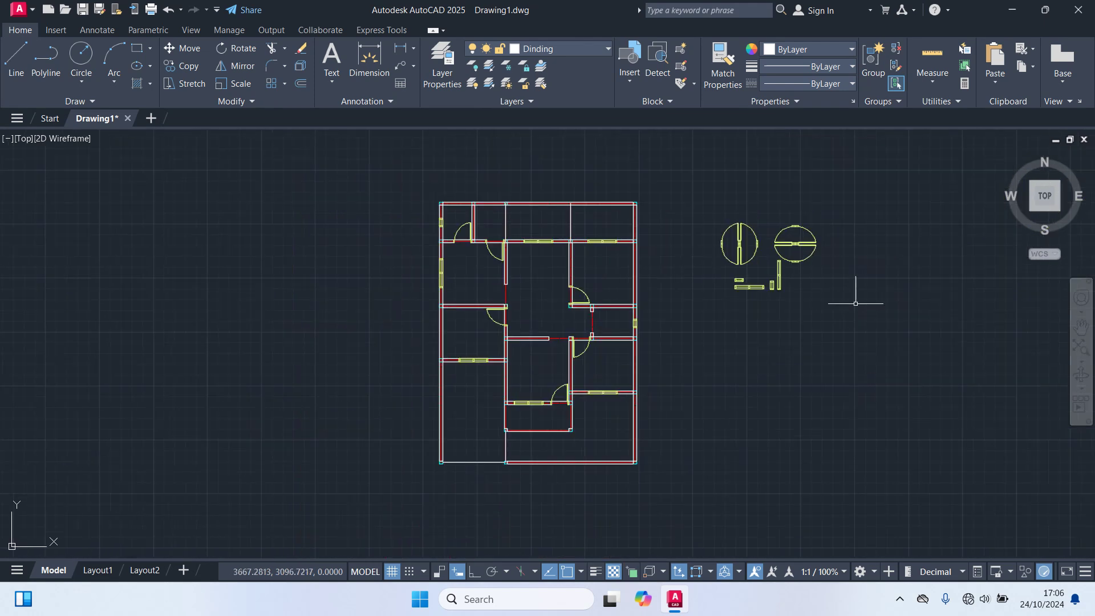
pyautogui.click(879, 330)
pyautogui.click(718, 192)
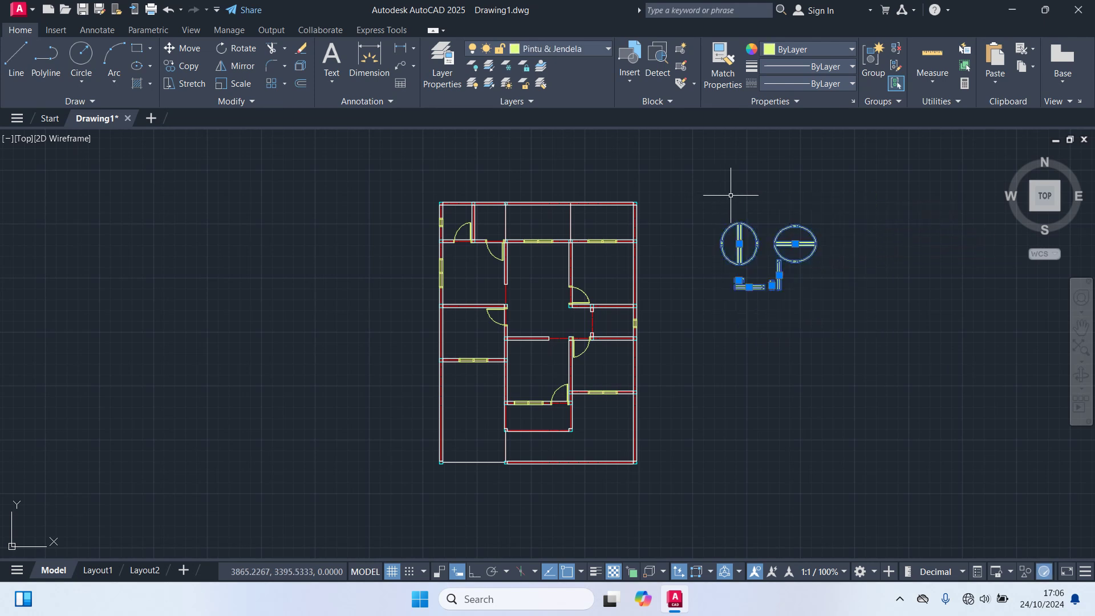
pyautogui.press('Delete')
pyautogui.scroll(2, 554, 175)
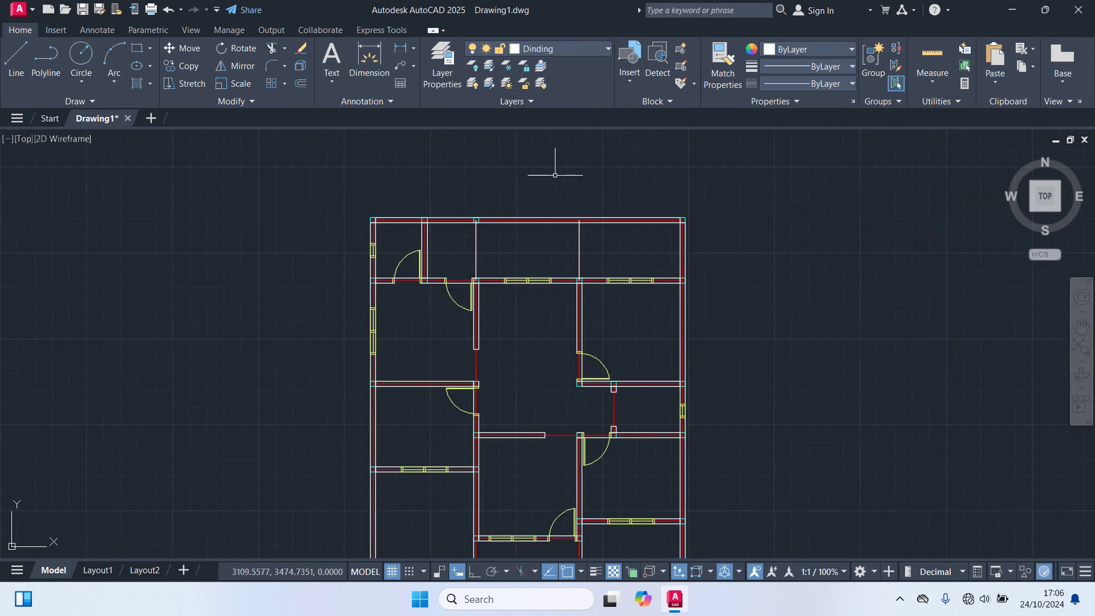
pyautogui.click(566, 47)
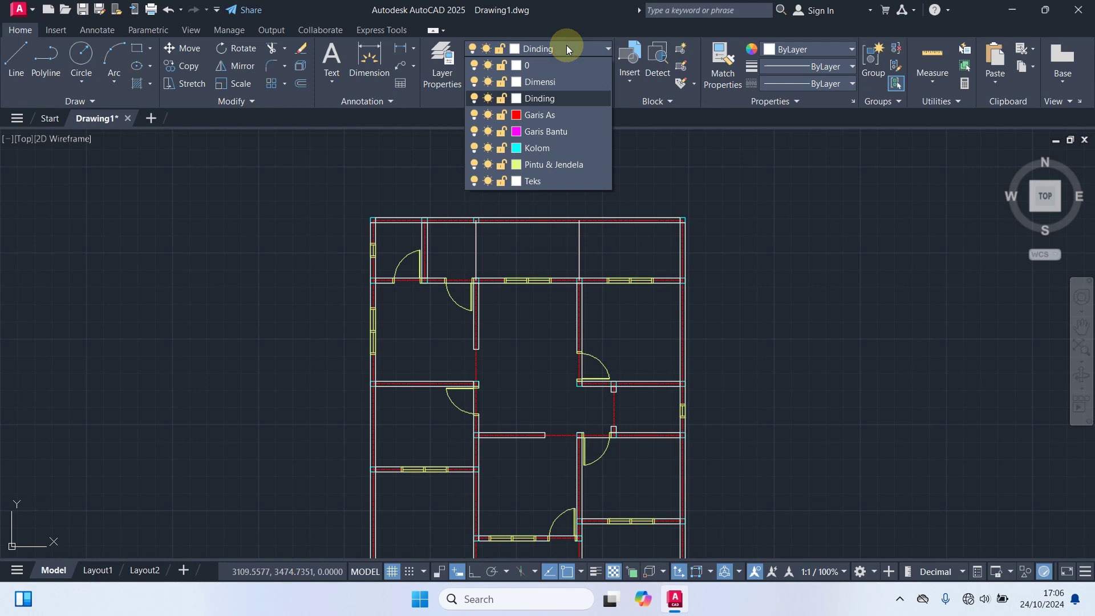
# Make Garis Bantu the current layer and draw a 50-unit guide tick left from the top-left wall corner
pyautogui.click(551, 135)
pyautogui.scroll(4, 422, 228)
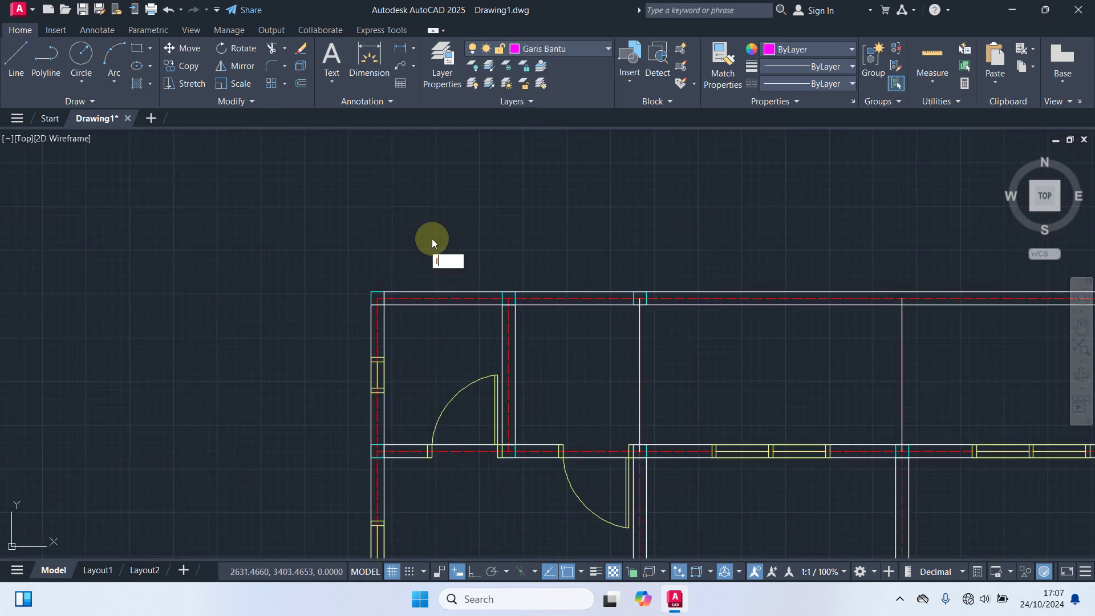
pyautogui.write('l')
pyautogui.press('Return')
pyautogui.scroll(2, 388, 257)
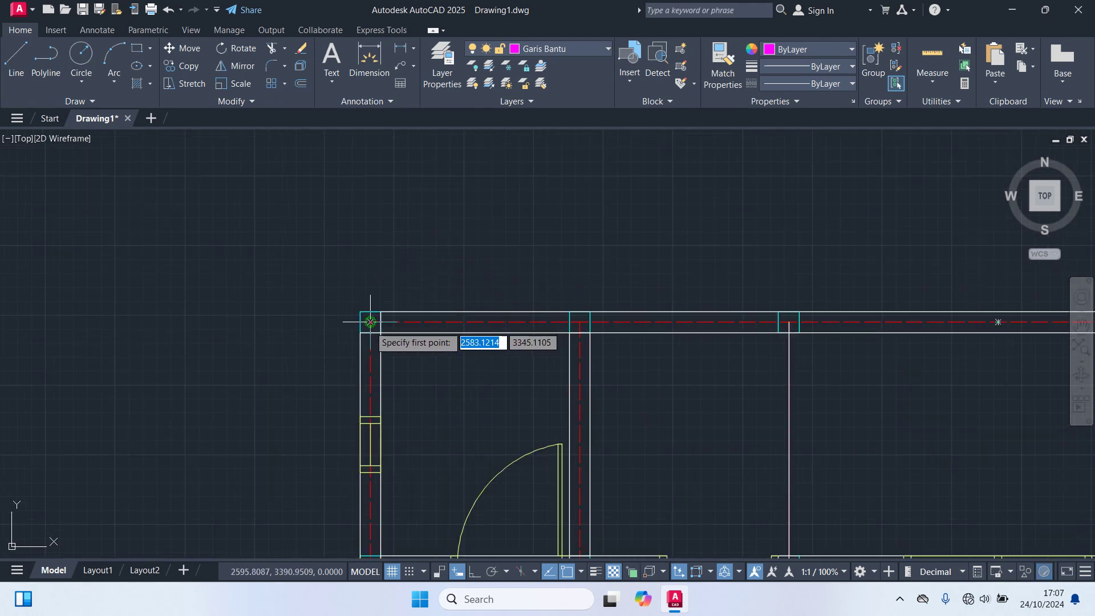
pyautogui.write('5')
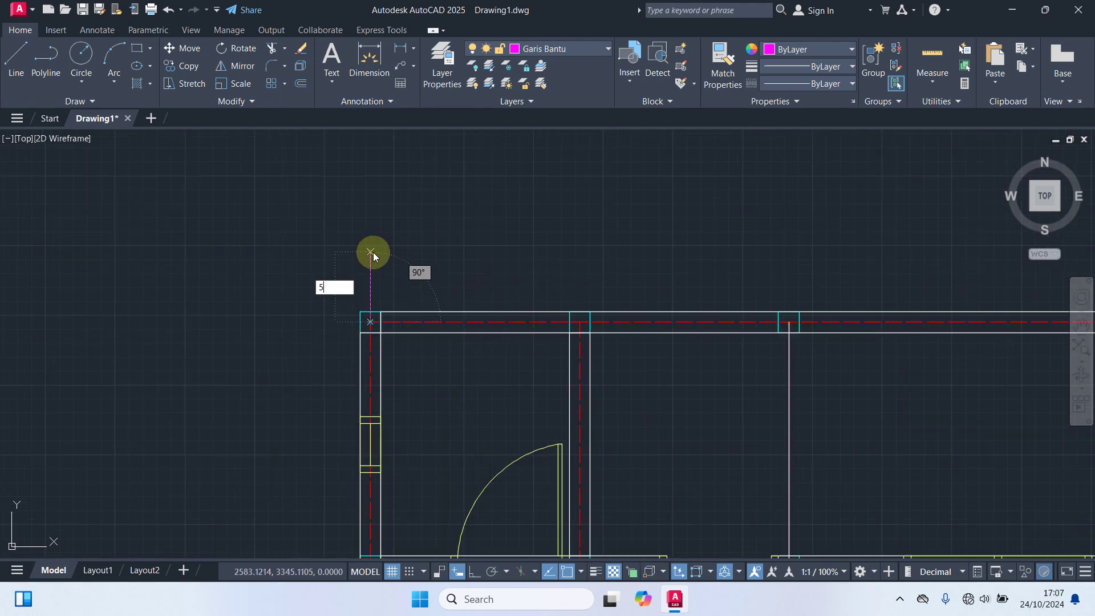
pyautogui.write('0')
pyautogui.press('BackSpace')
pyautogui.press('BackSpace')
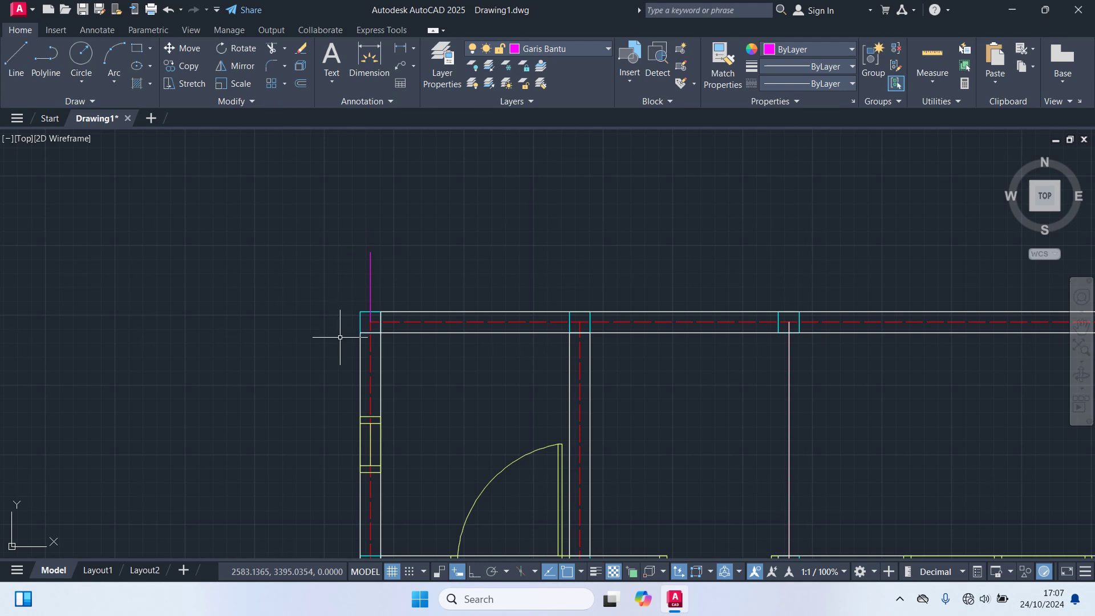
pyautogui.click(370, 321)
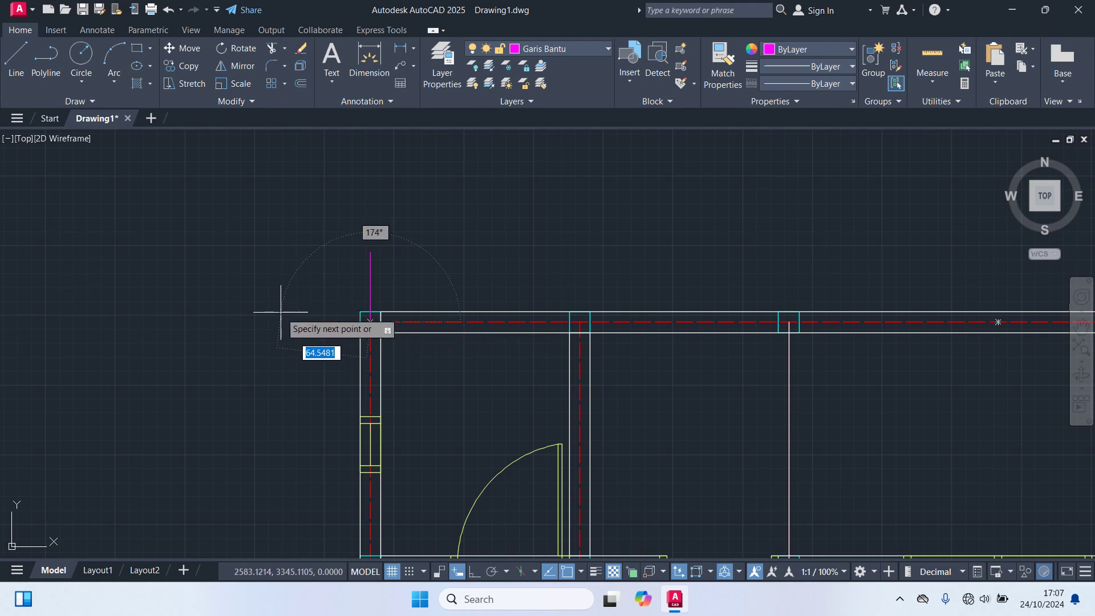
pyautogui.write('50')
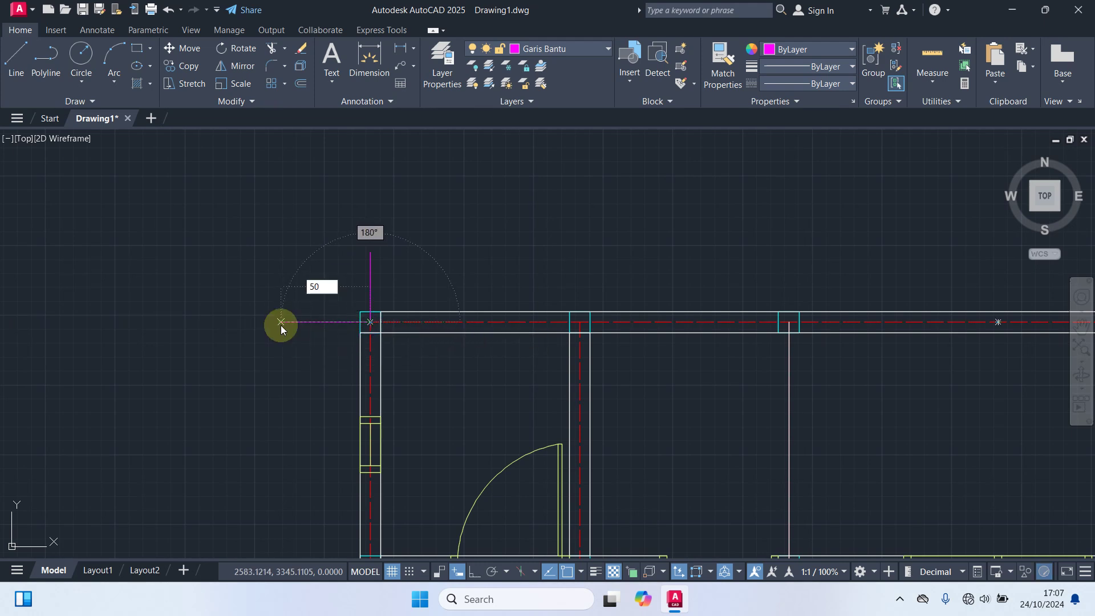
pyautogui.press('Return')
pyautogui.press('Escape')
# Draw guide ticks upward and 50 units rightward from the top-right wall corner
pyautogui.scroll(-5, 286, 338)
pyautogui.moveTo(736, 313); pyautogui.dragTo(543, 254, button='middle')
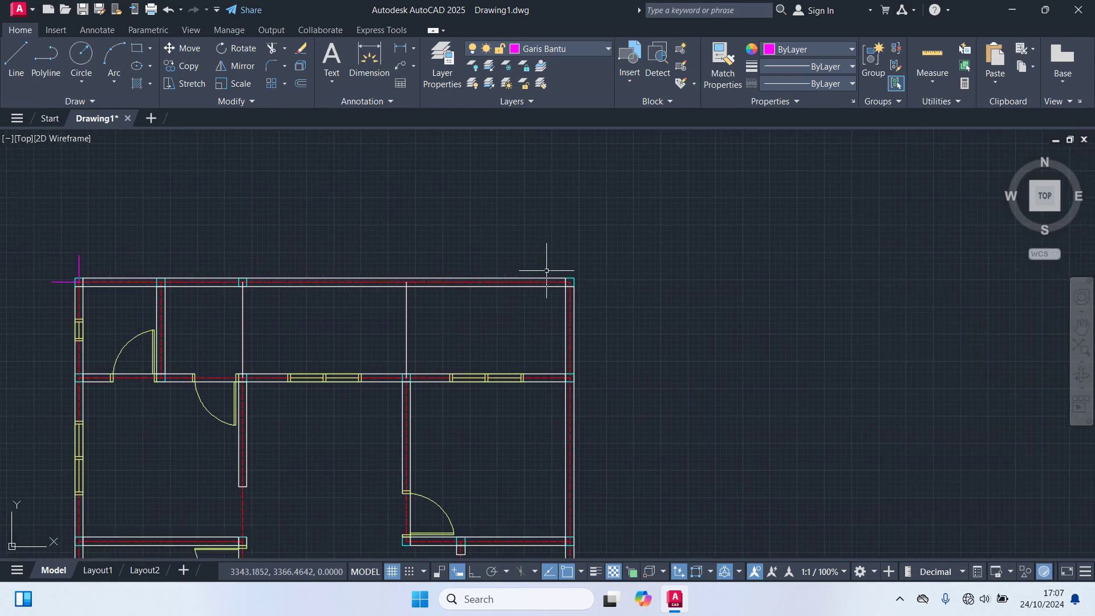
pyautogui.scroll(6, 493, 274)
pyautogui.press('Return')
pyautogui.click(392, 279)
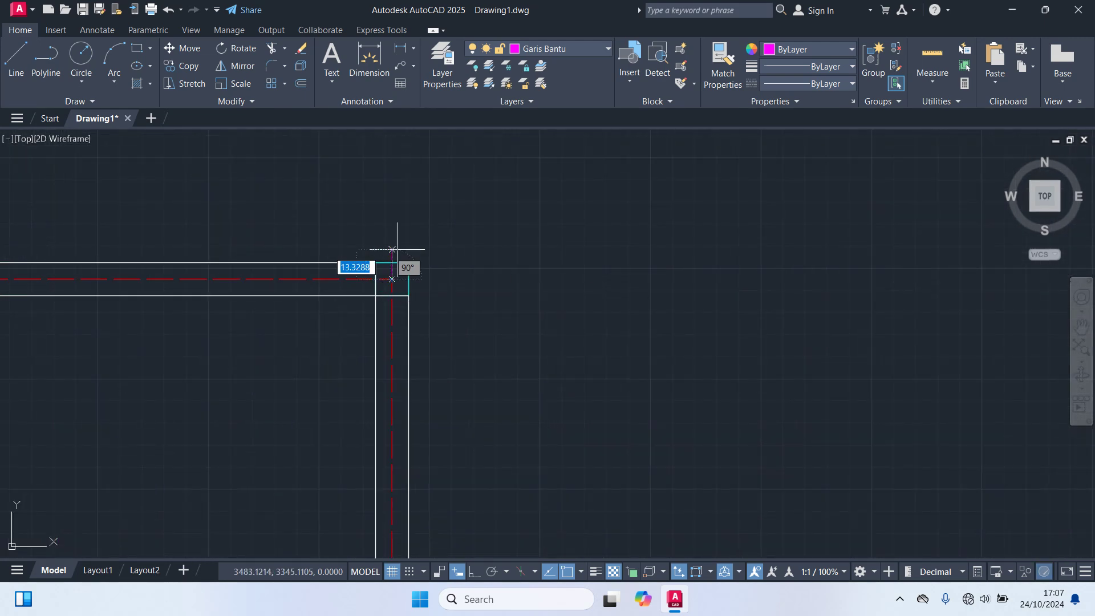
pyautogui.write('50')
pyautogui.press('Return')
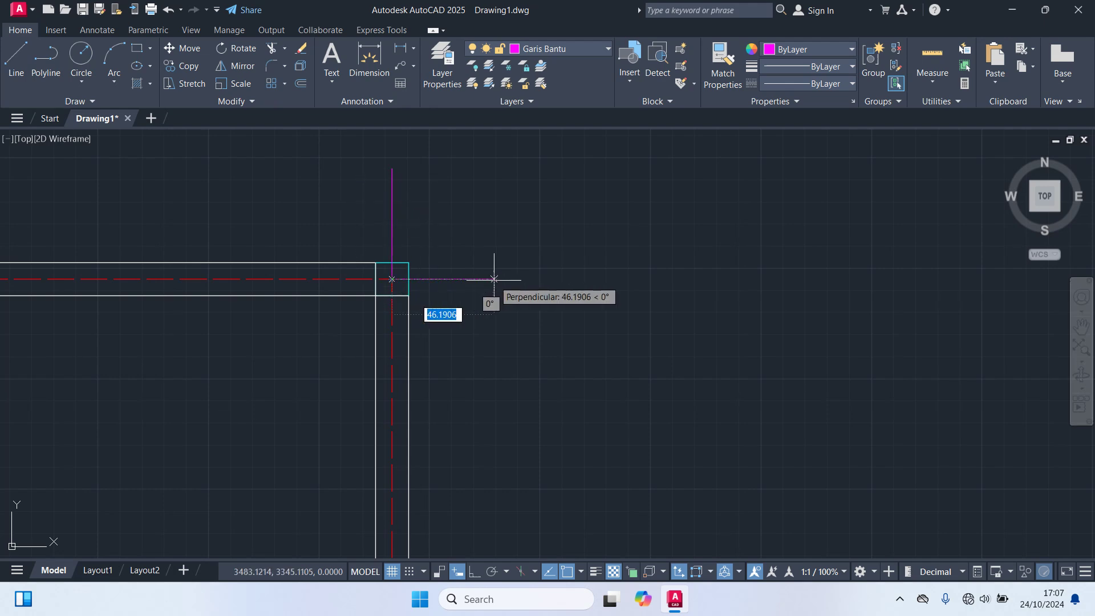
pyautogui.write('50')
pyautogui.press('Return')
# Add 50-unit guide ticks downward and rightward at the bottom-right wall corner
pyautogui.scroll(-5, 611, 384)
pyautogui.moveTo(611, 383); pyautogui.dragTo(794, 237, button='middle')
pyautogui.moveTo(708, 477); pyautogui.dragTo(709, 403, button='middle')
pyautogui.scroll(2, 728, 318)
pyautogui.press('Return')
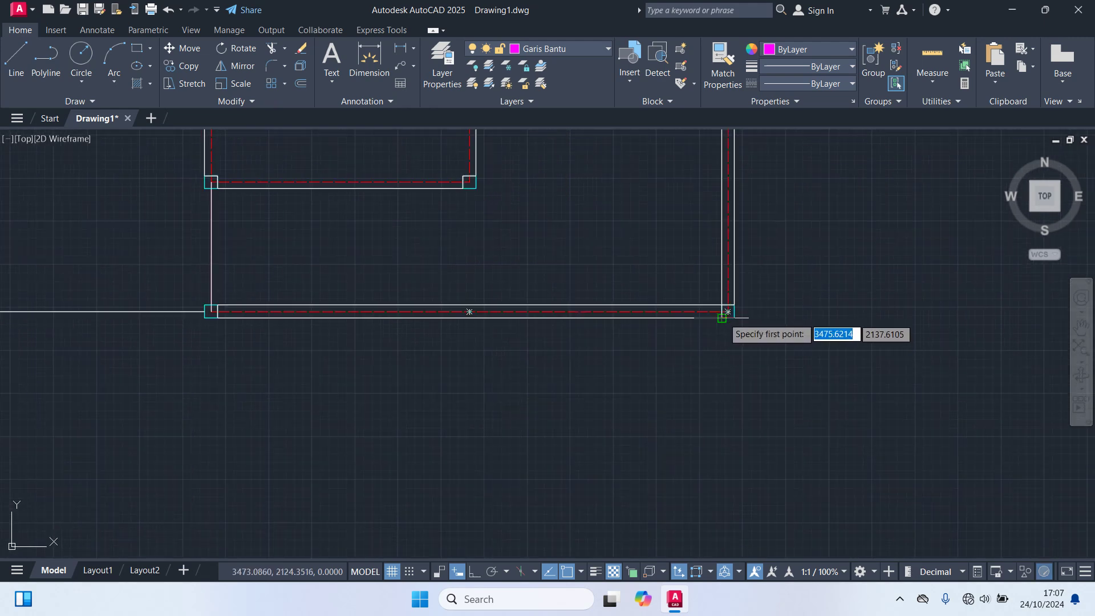
pyautogui.scroll(3, 728, 312)
pyautogui.click(727, 306)
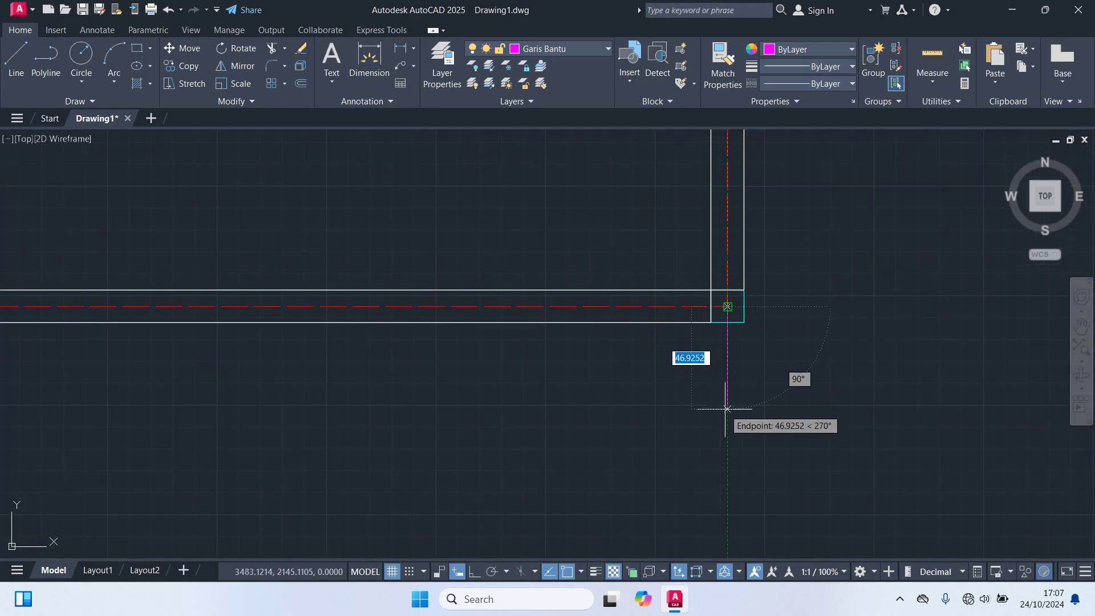
pyautogui.write('50')
pyautogui.press('Return')
pyautogui.press('Return')
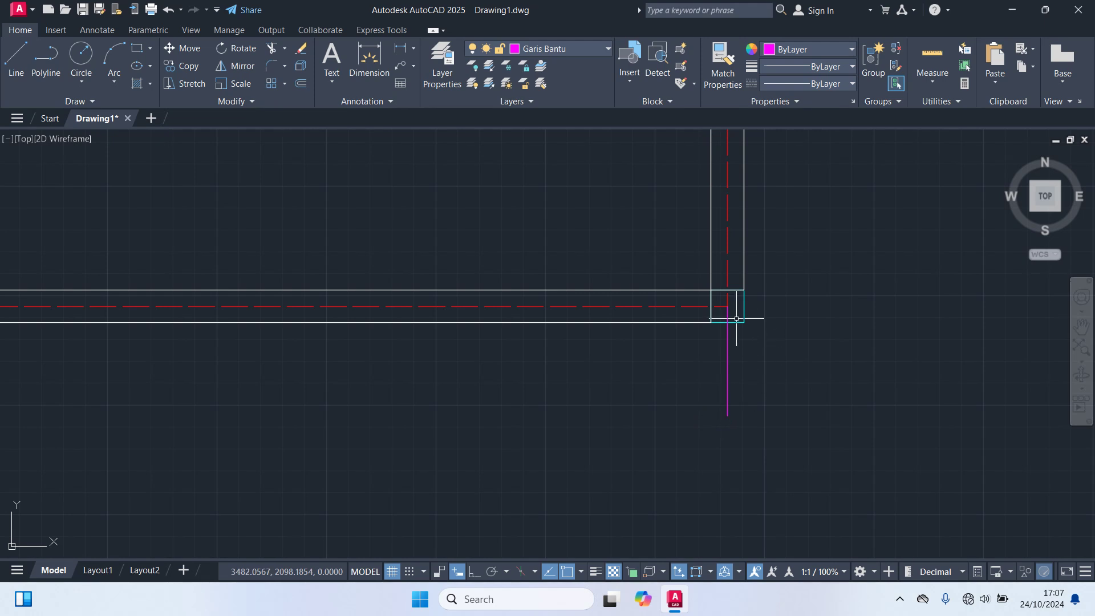
pyautogui.press('Return')
pyautogui.click(727, 306)
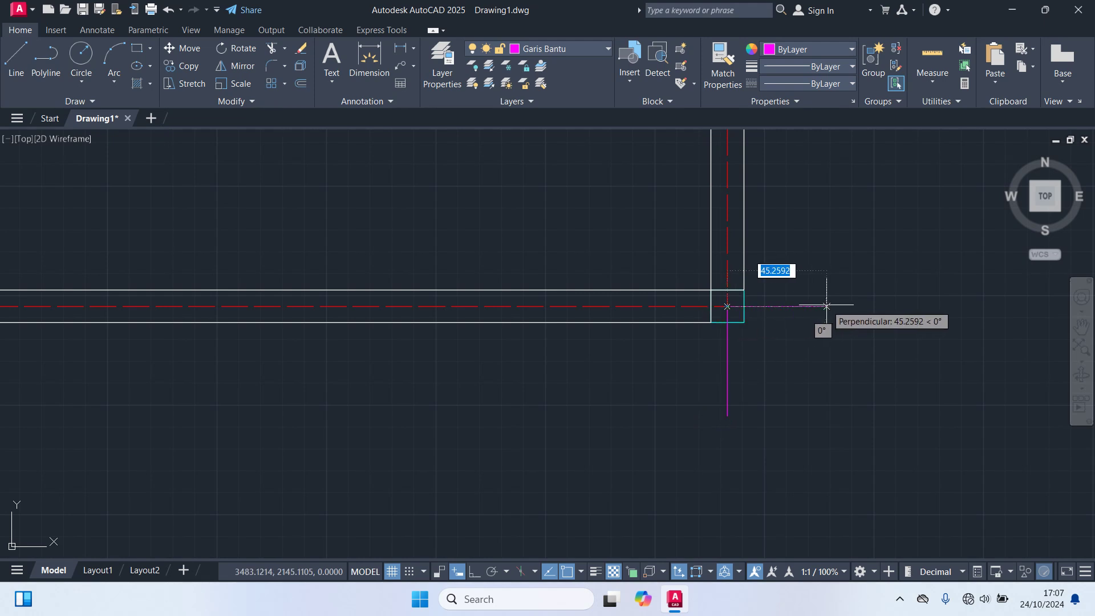
pyautogui.write('50')
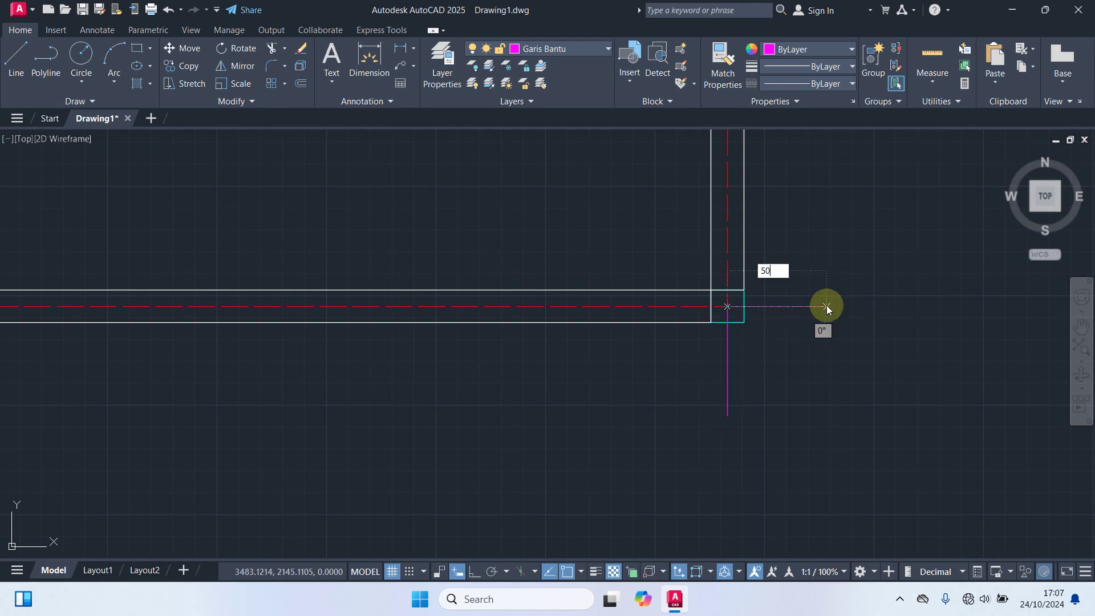
pyautogui.press('Return')
pyautogui.press('Return')
# Draw a short downward guide tick below the bottom-left wall corner
pyautogui.scroll(-5, 810, 331)
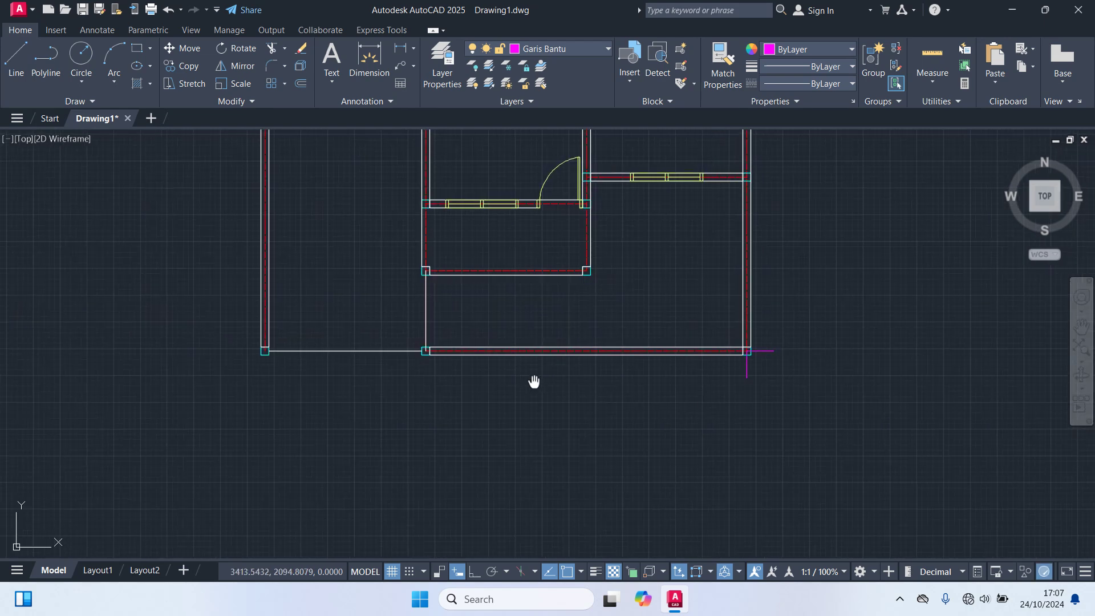
pyautogui.scroll(5, 532, 381)
pyautogui.press('space')
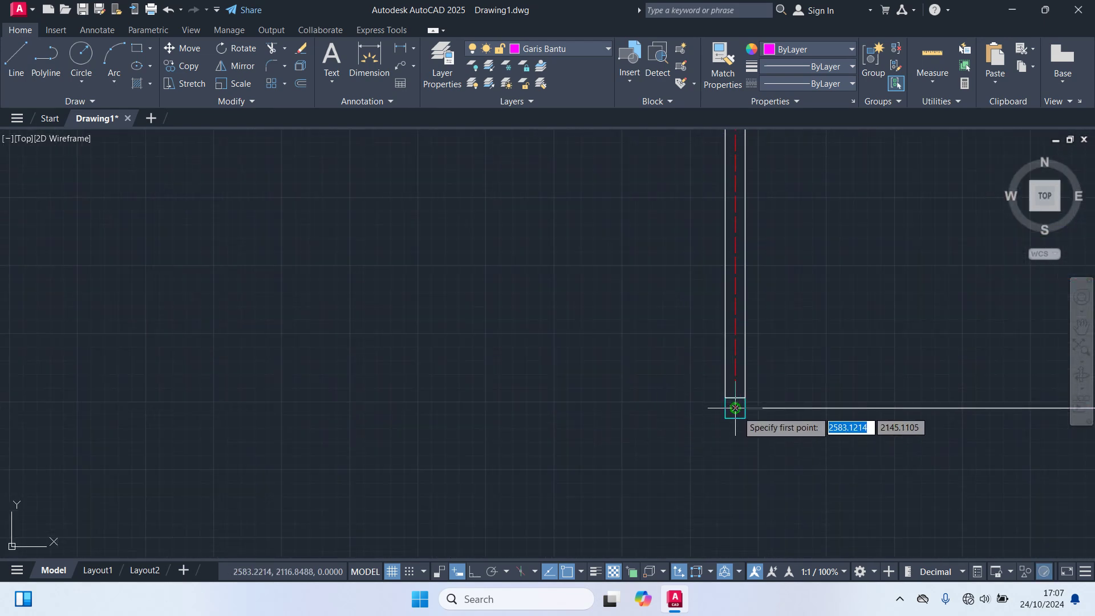
pyautogui.click(734, 408)
pyautogui.write('5')
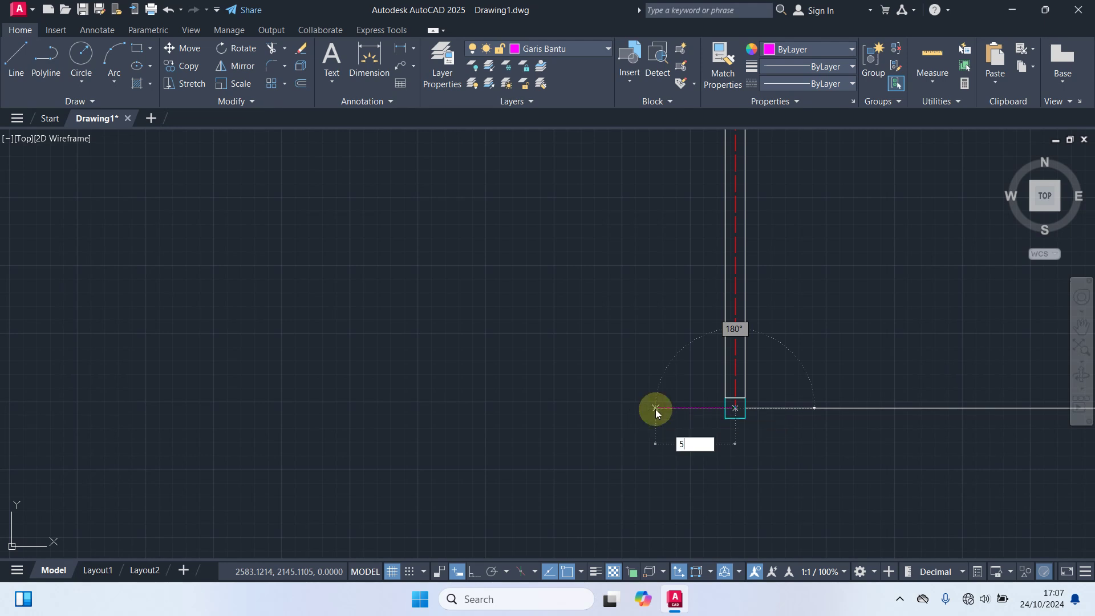
pyautogui.click(735, 408)
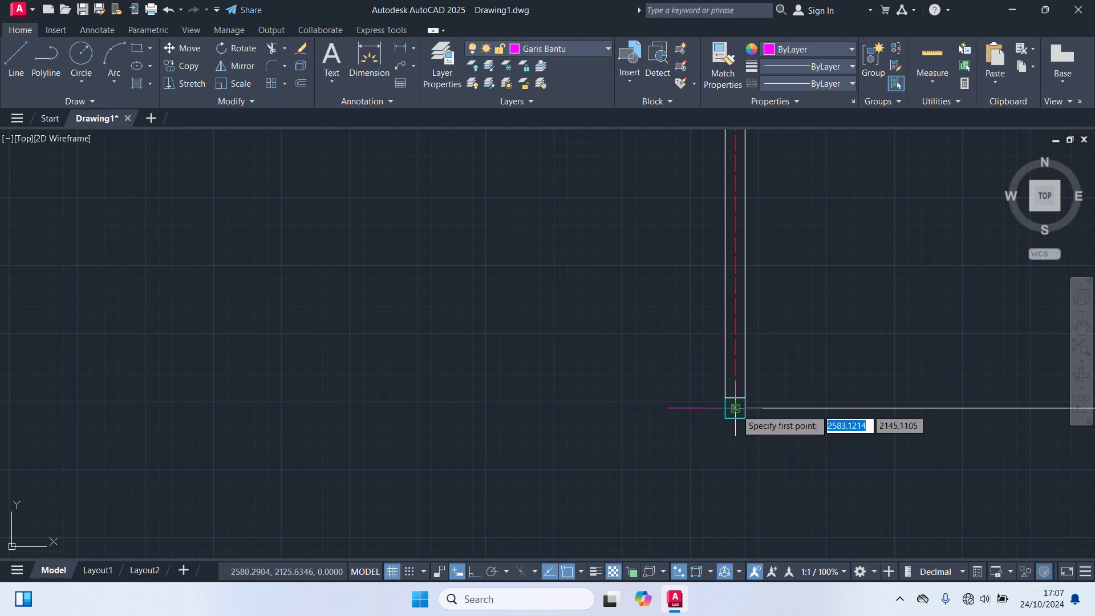
pyautogui.click(735, 471)
pyautogui.scroll(-4, 557, 371)
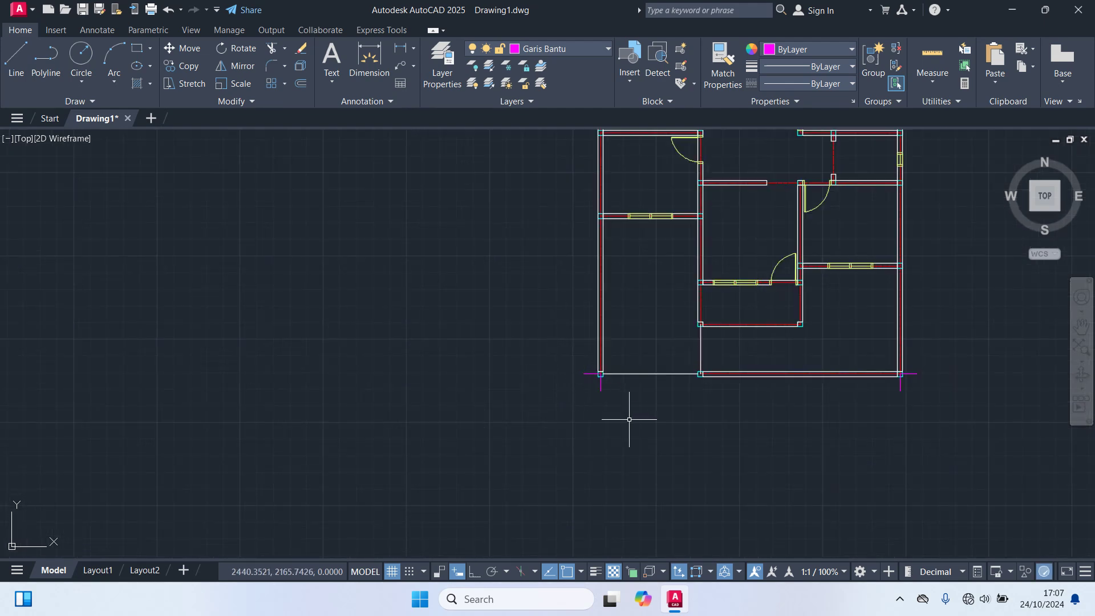
pyautogui.scroll(-2, 645, 420)
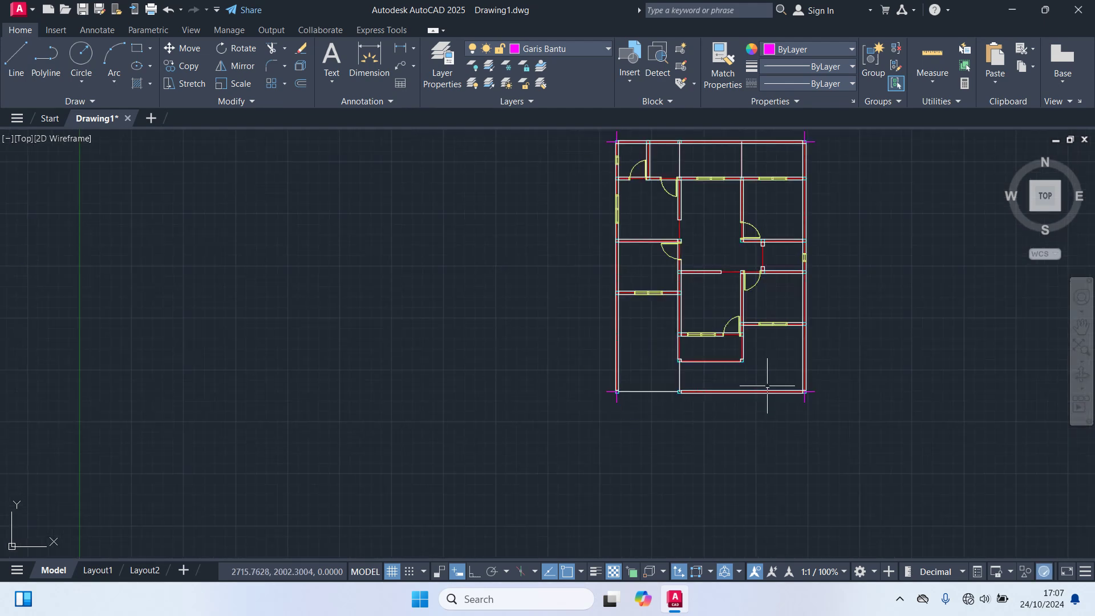
pyautogui.scroll(2, 767, 388)
pyautogui.scroll(2, 819, 415)
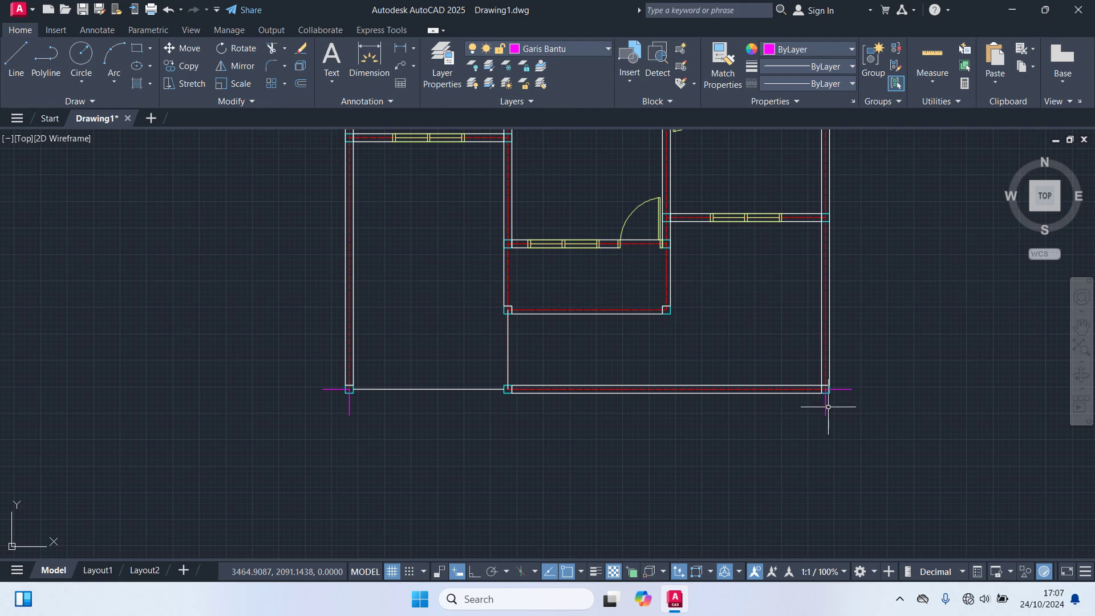
# Copy the downward tick from the bottom-right corner to an interior junction and span midpoint along the bottom wall
pyautogui.press('l')
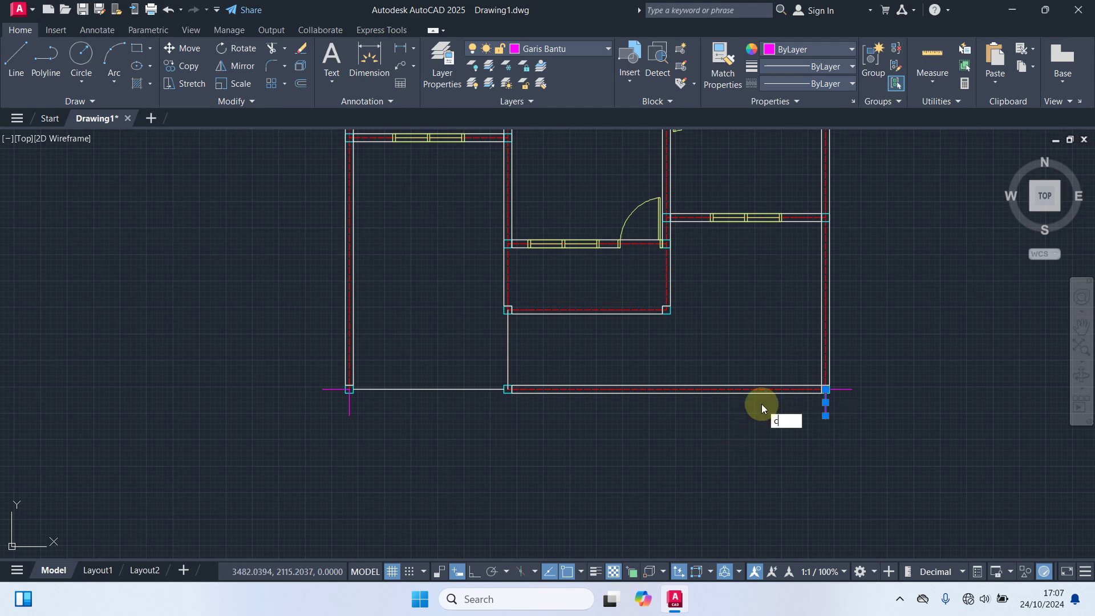
pyautogui.press('Return')
pyautogui.scroll(4, 855, 382)
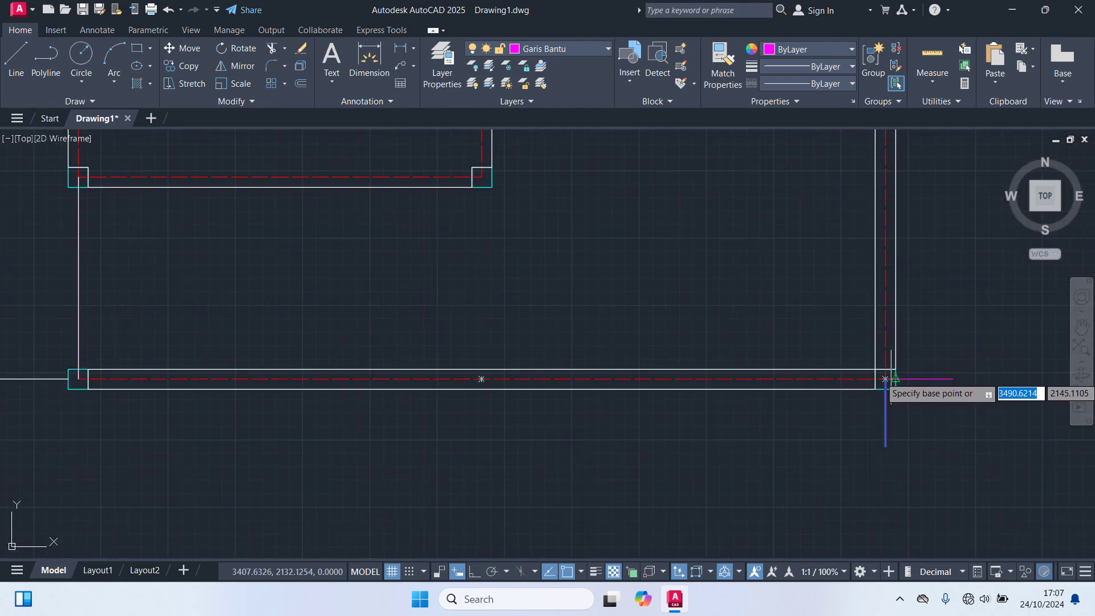
pyautogui.click(884, 379)
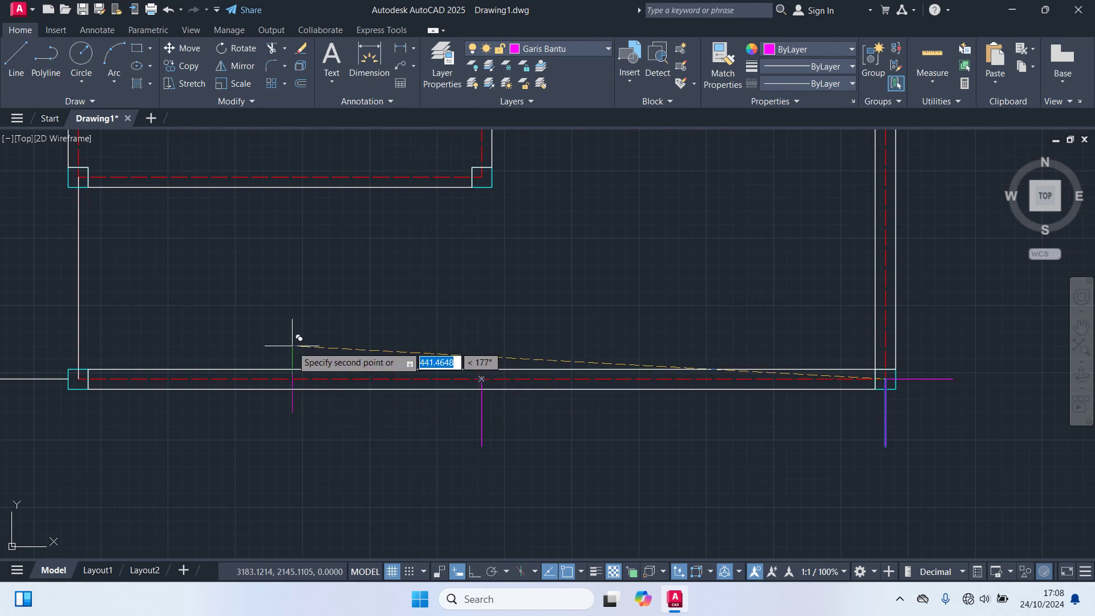
pyautogui.moveTo(293, 345); pyautogui.dragTo(901, 317, button='middle')
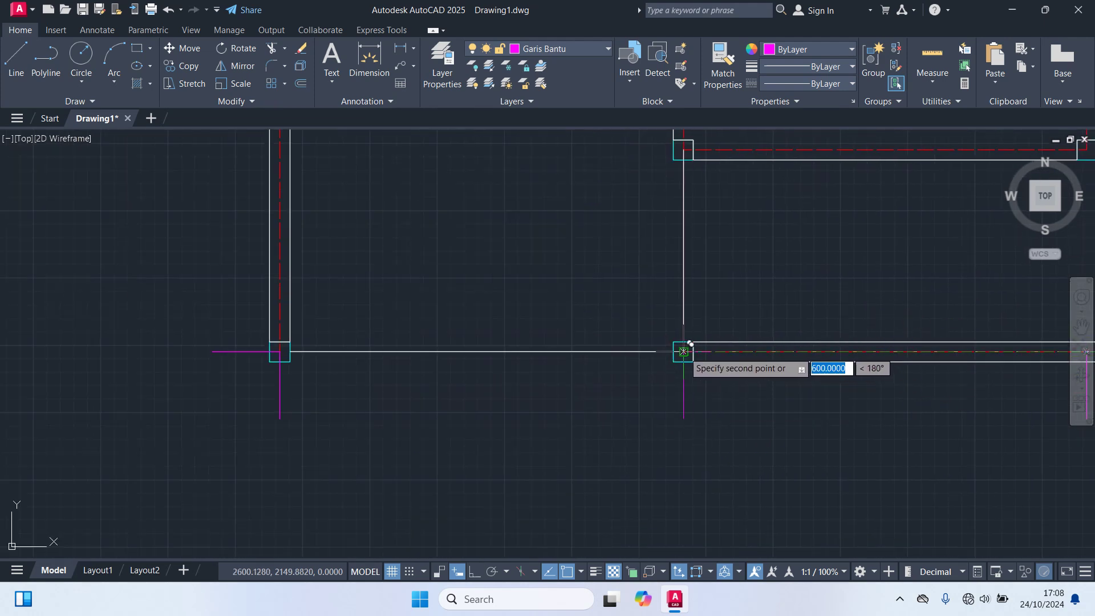
pyautogui.scroll(-2, 759, 399)
pyautogui.moveTo(785, 331); pyautogui.dragTo(536, 368, button='middle')
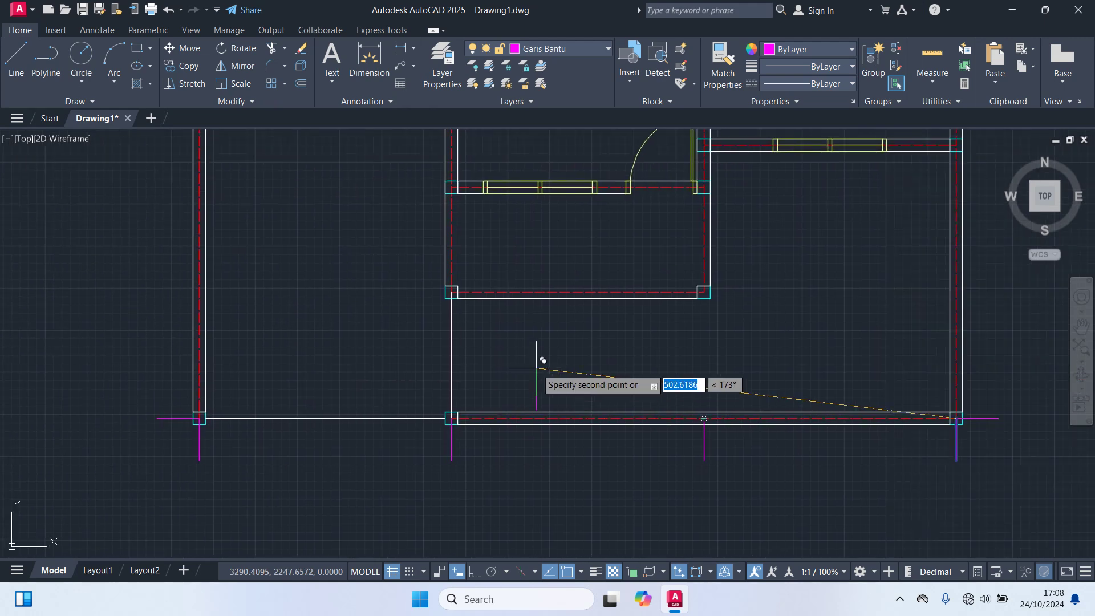
pyautogui.scroll(-2, 581, 349)
pyautogui.press('Escape')
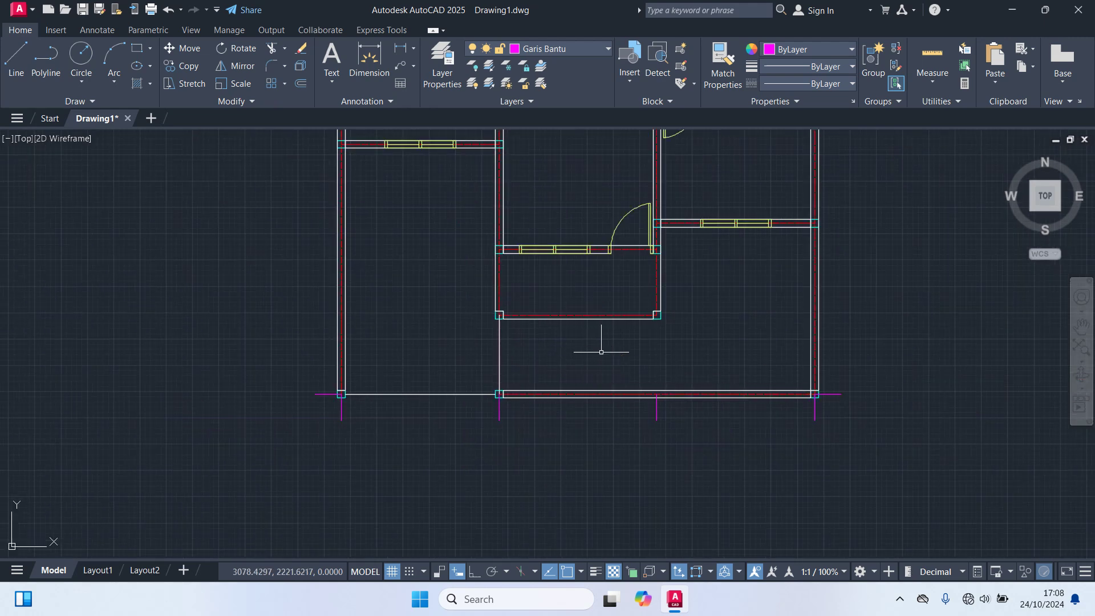
pyautogui.scroll(2, 320, 395)
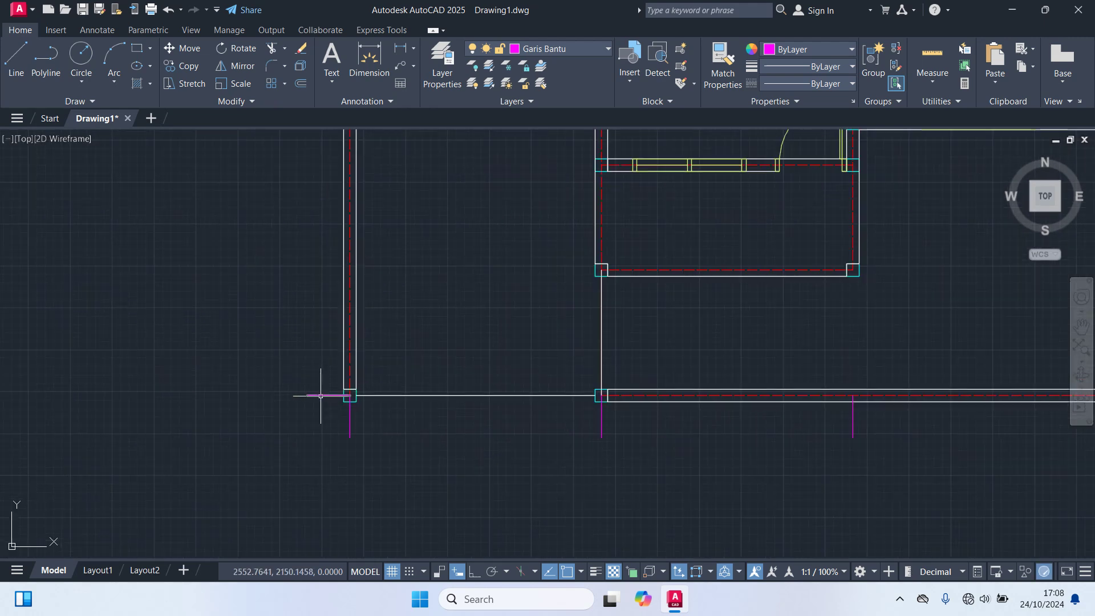
# Copy the leftward guide tick from the bottom-left corner to the next left wall junction
pyautogui.write('c')
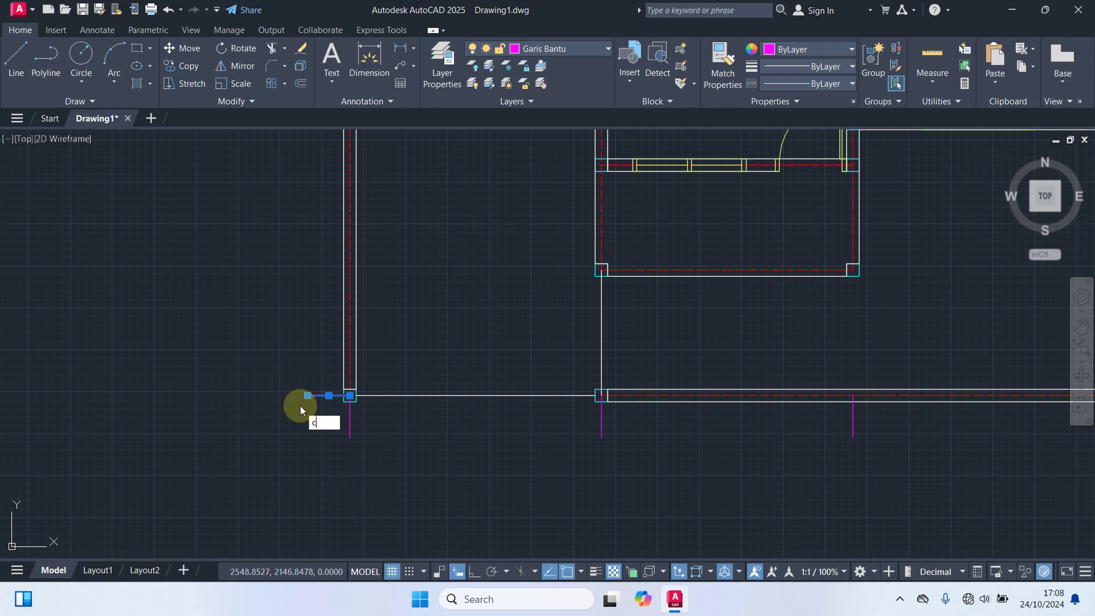
pyautogui.write('o')
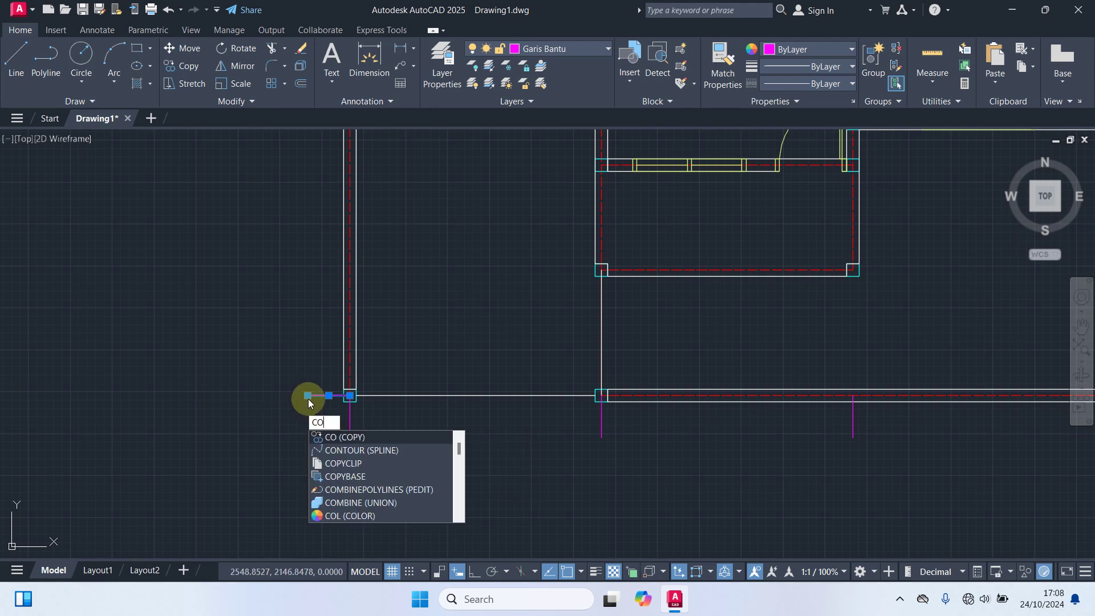
pyautogui.press('Return')
pyautogui.scroll(2, 319, 409)
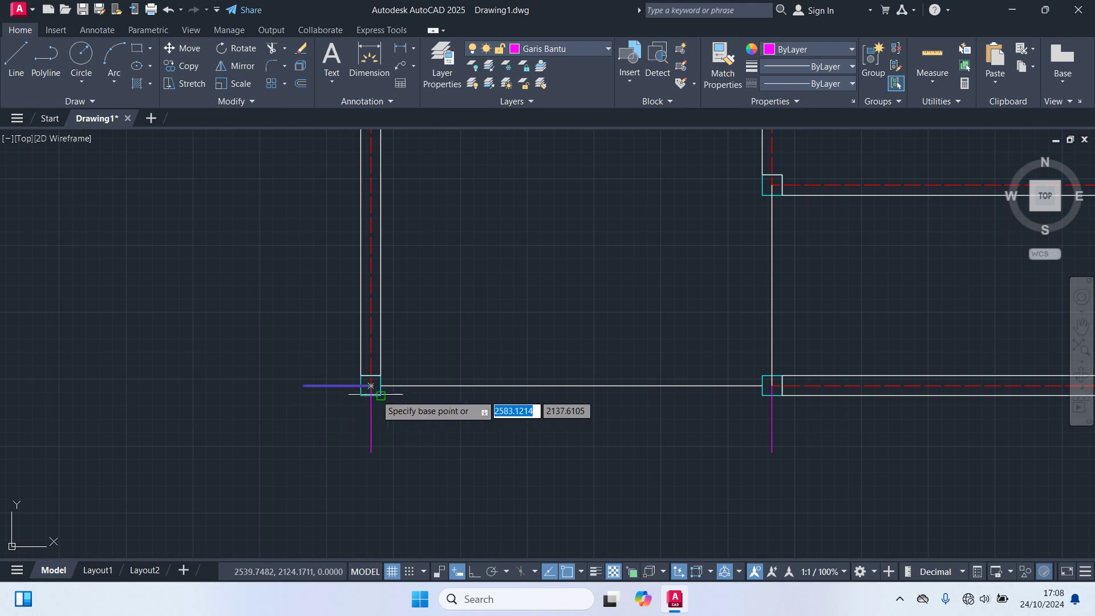
pyautogui.click(371, 386)
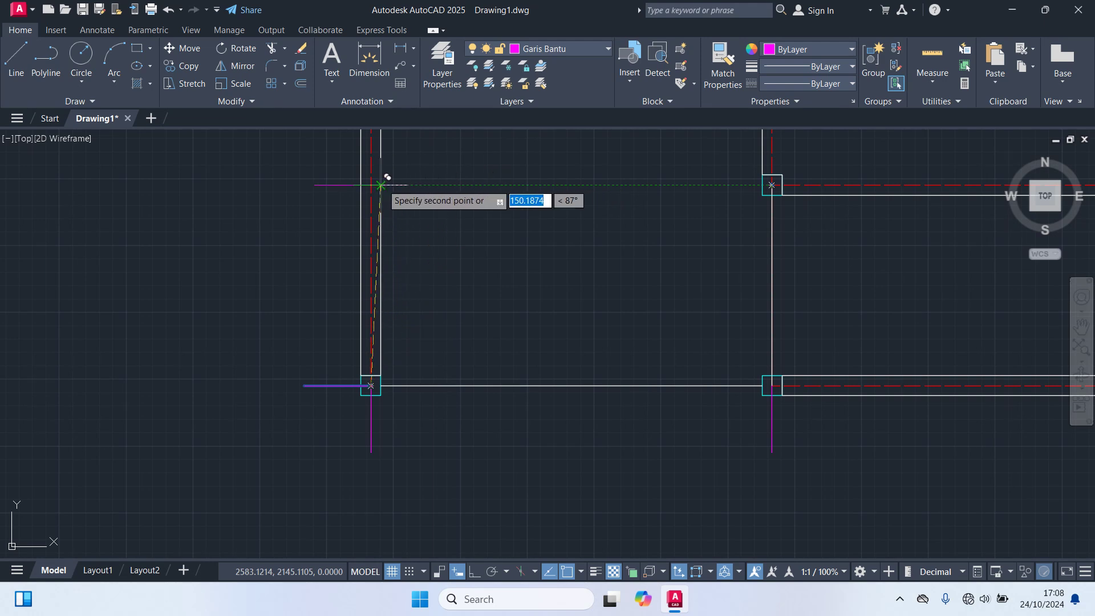
pyautogui.click(371, 185)
# Place the last leftward tick copy at the remaining left wall junction
pyautogui.moveTo(303, 228); pyautogui.dragTo(263, 450, button='middle')
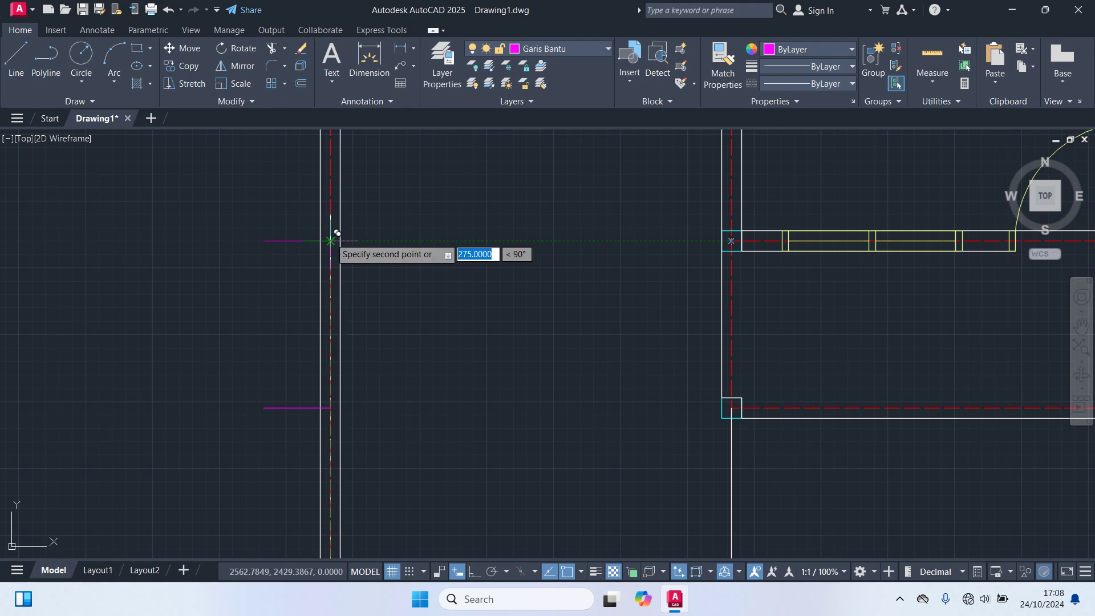
pyautogui.scroll(-5, 447, 288)
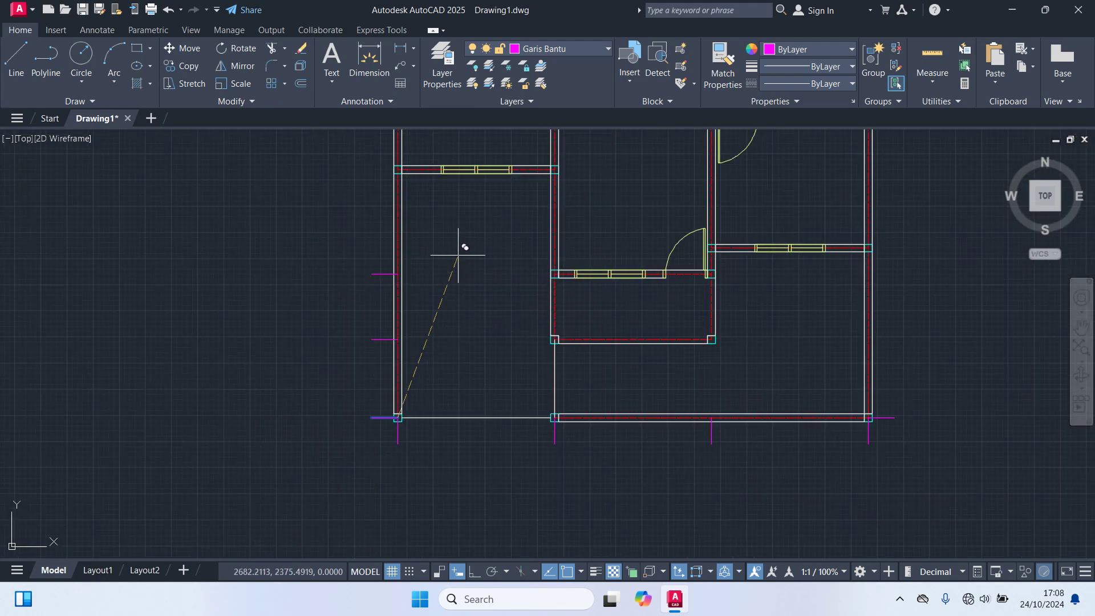
pyautogui.moveTo(458, 255); pyautogui.dragTo(459, 350, button='middle')
pyautogui.scroll(4, 353, 276)
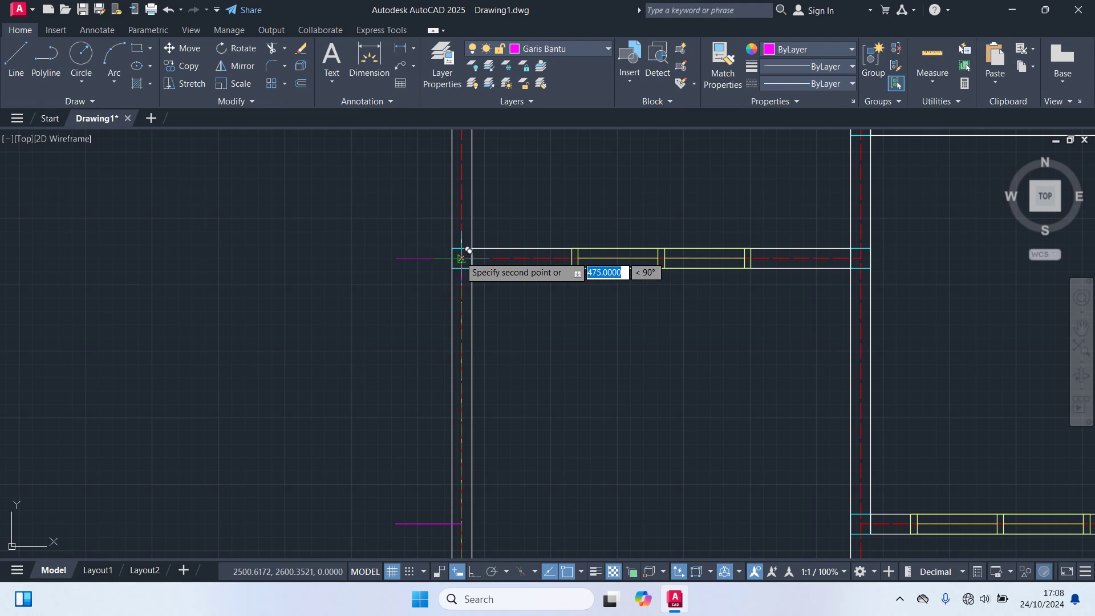
pyautogui.moveTo(405, 152); pyautogui.dragTo(315, 430, button='middle')
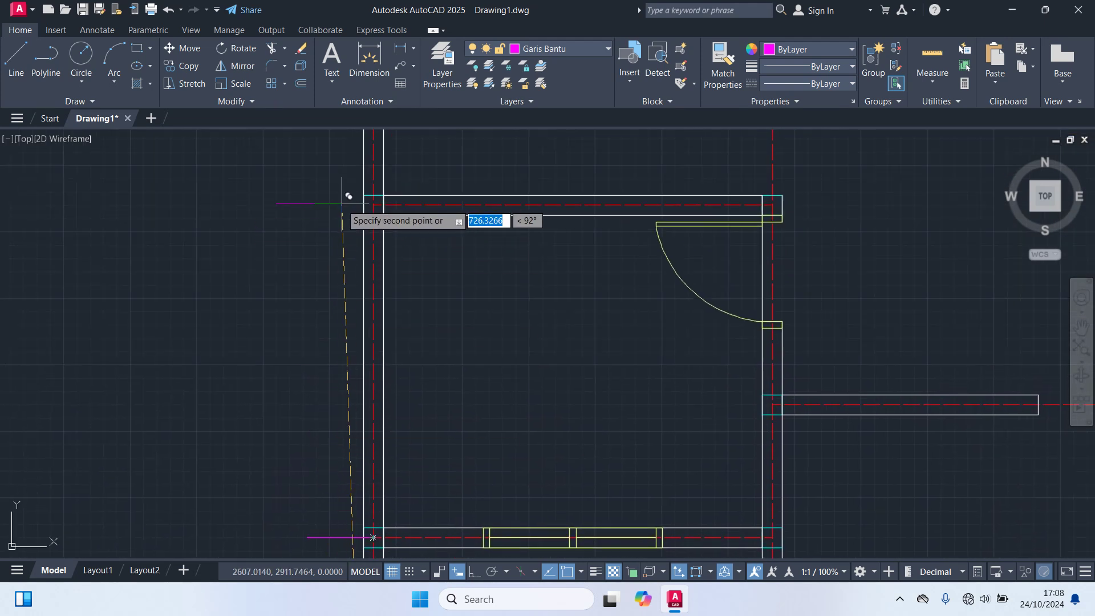
pyautogui.scroll(-3, 278, 179)
pyautogui.moveTo(279, 179)
pyautogui.mouseDown(button='middle')
pyautogui.moveTo(273, 351)
pyautogui.moveTo(273, 269)
pyautogui.mouseUp(button='middle')
pyautogui.scroll(5, 318, 317)
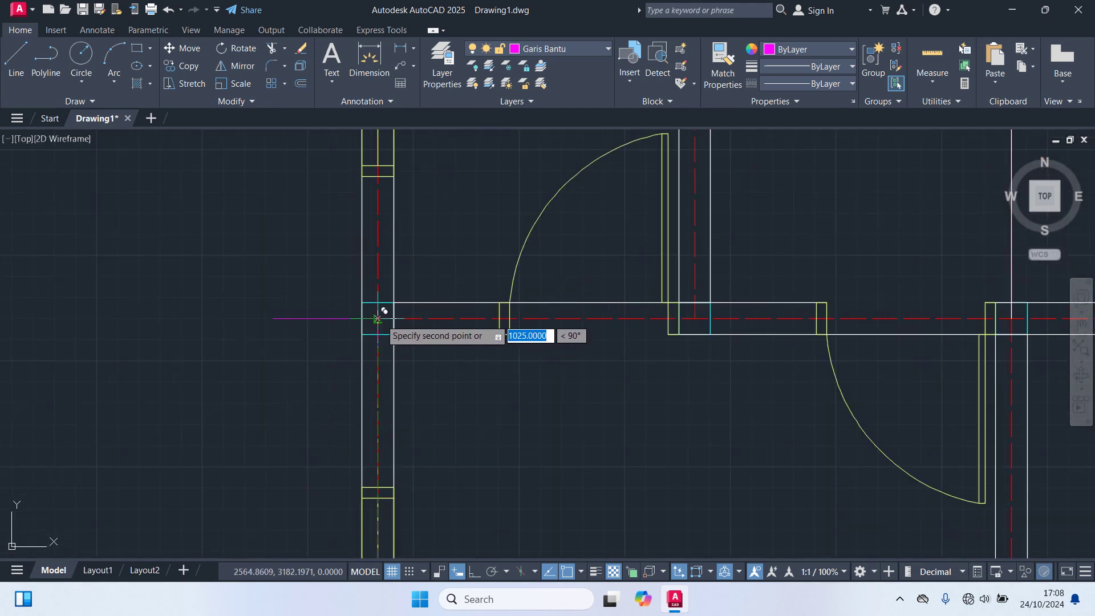
pyautogui.scroll(-5, 319, 325)
pyautogui.moveTo(396, 379)
pyautogui.mouseDown(button='middle')
pyautogui.moveTo(400, 306)
pyautogui.moveTo(455, 175)
pyautogui.mouseUp(button='middle')
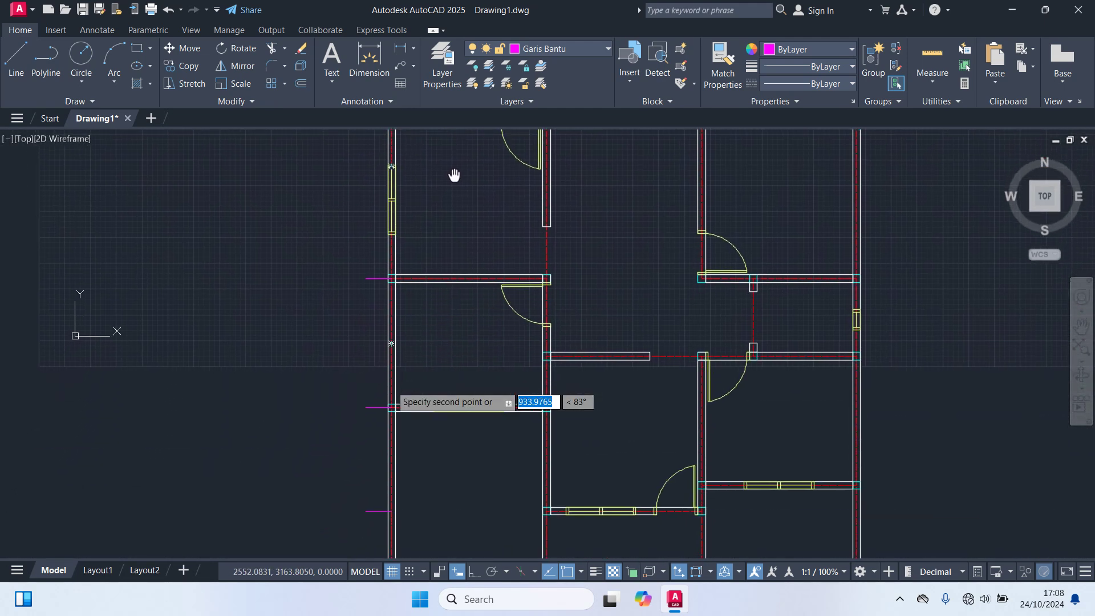
pyautogui.click(793, 393)
pyautogui.moveTo(785, 383); pyautogui.dragTo(771, 353, button='middle')
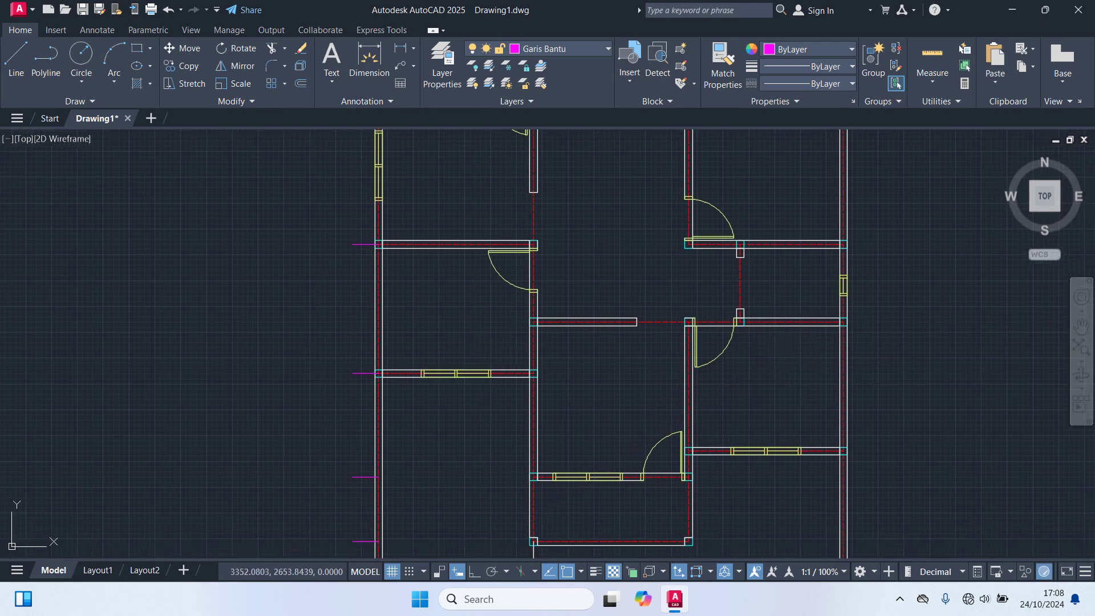
pyautogui.moveTo(843, 357); pyautogui.dragTo(777, 215, button='middle')
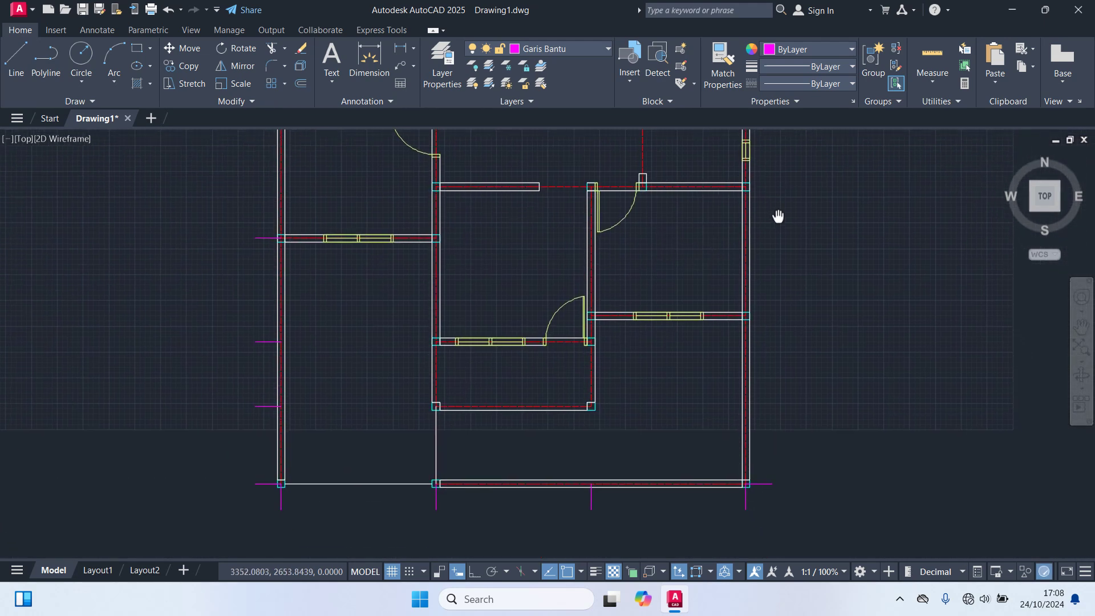
pyautogui.scroll(2, 777, 457)
pyautogui.click(791, 469)
# Copy the rightward guide tick from the bottom-right corner up to the top-right outer wall corner
pyautogui.click(768, 438)
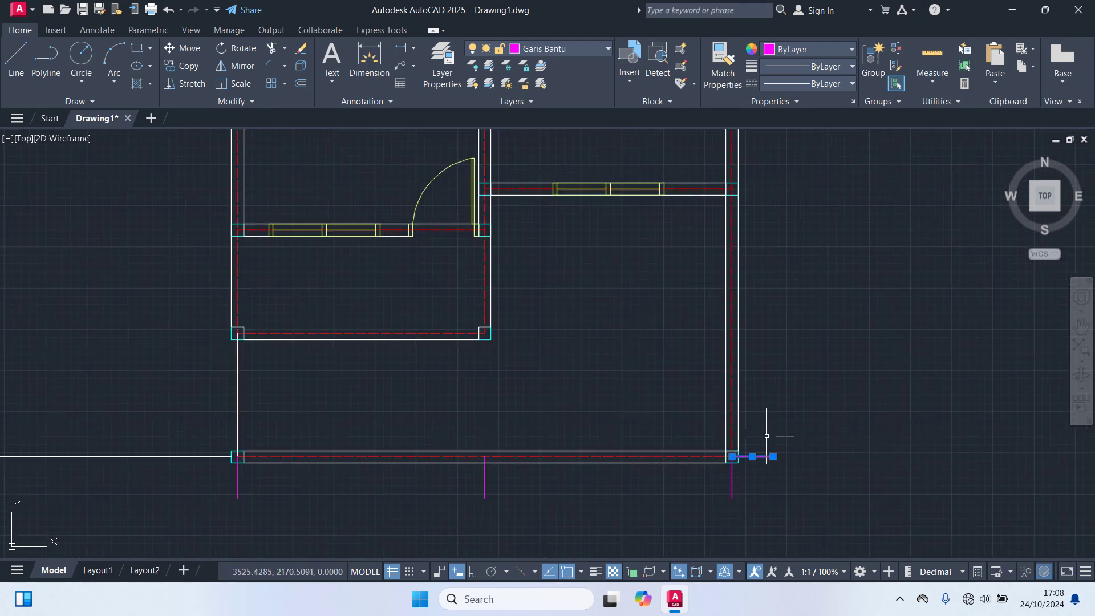
pyautogui.write('co')
pyautogui.press('Return')
pyautogui.scroll(2, 764, 448)
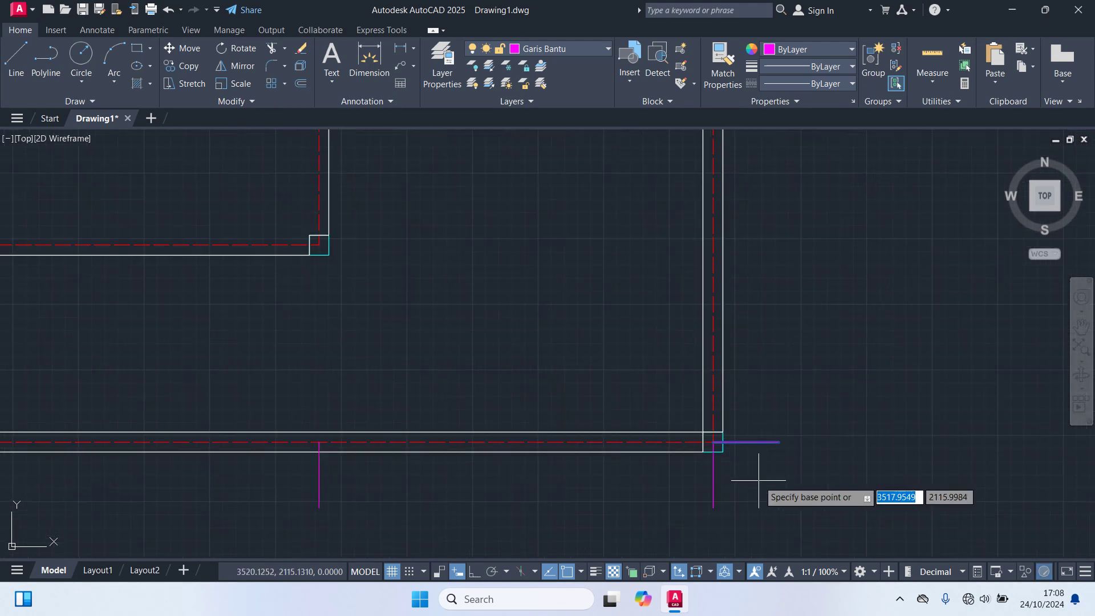
pyautogui.scroll(1, 724, 452)
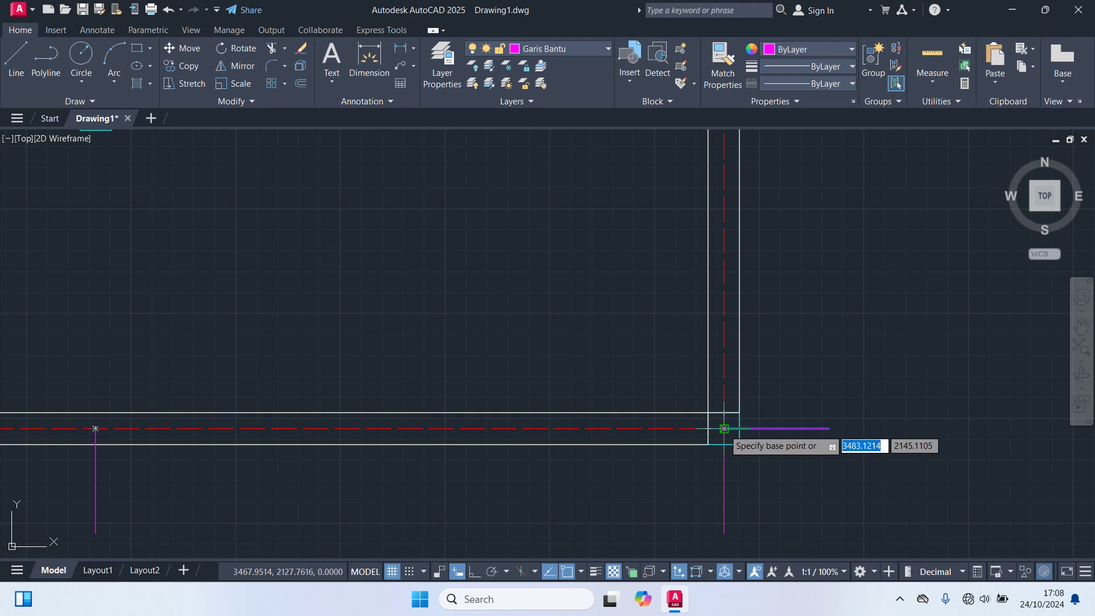
pyautogui.click(724, 429)
pyautogui.scroll(-3, 764, 447)
pyautogui.scroll(6, 770, 372)
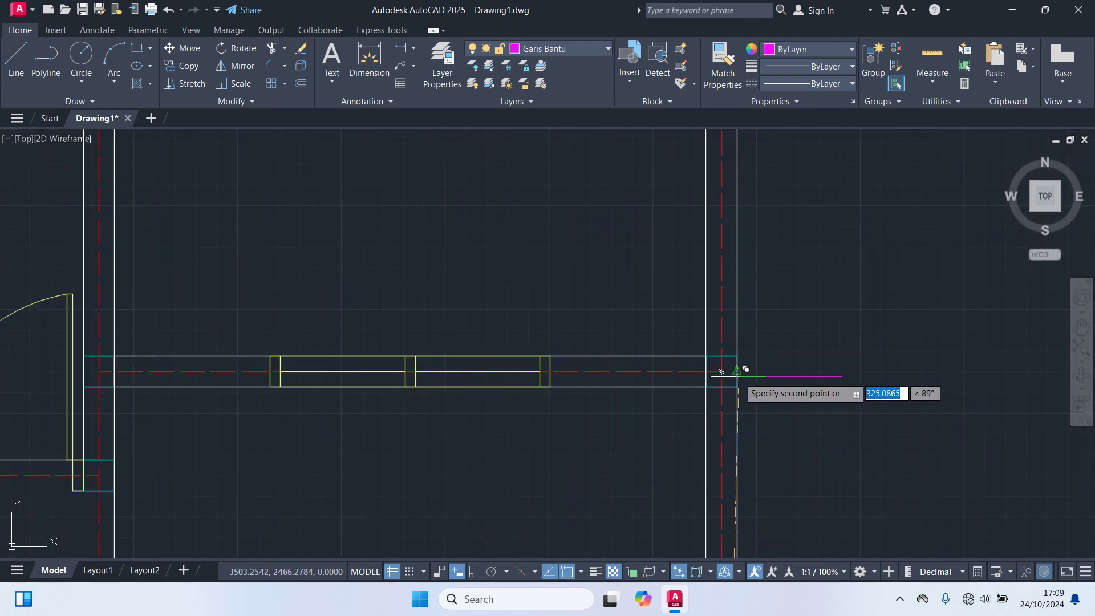
pyautogui.scroll(-4, 811, 281)
pyautogui.scroll(1, 794, 506)
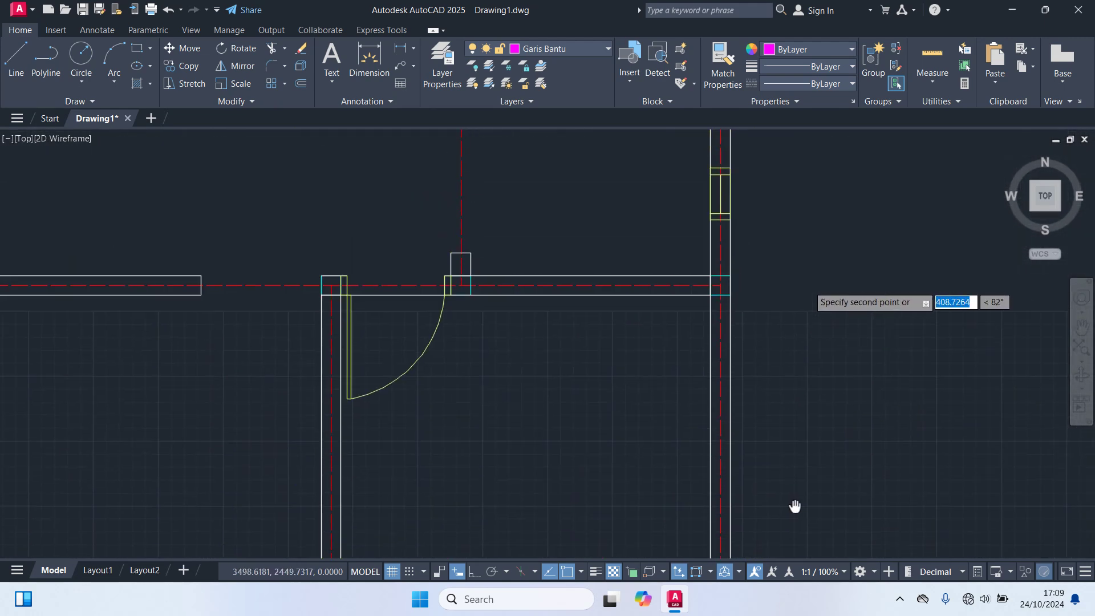
pyautogui.scroll(3, 726, 285)
pyautogui.scroll(-4, 710, 277)
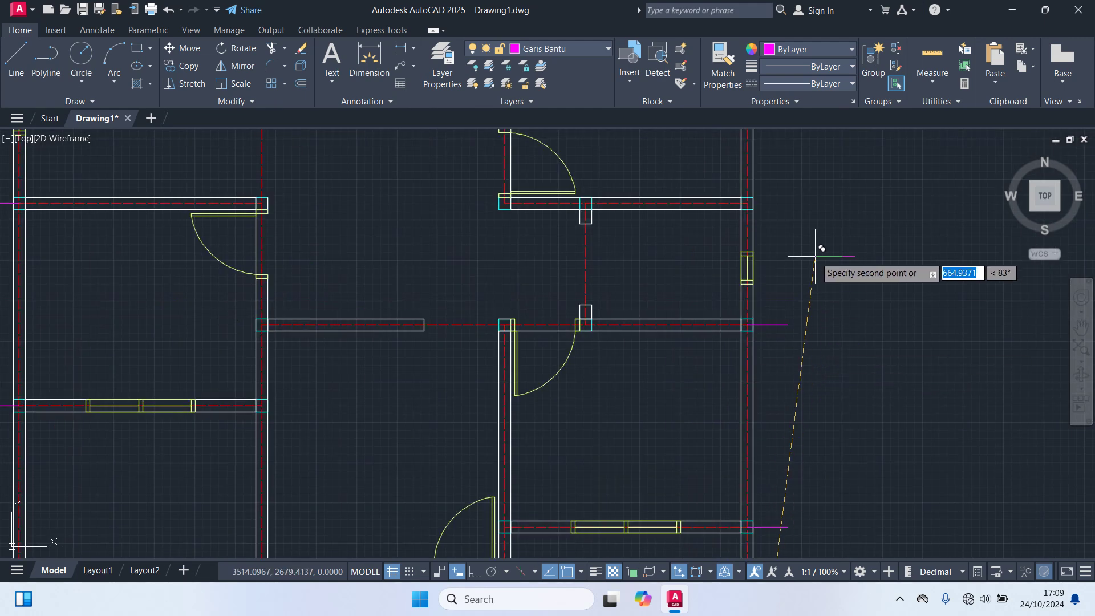
pyautogui.scroll(4, 777, 343)
pyautogui.scroll(-4, 728, 302)
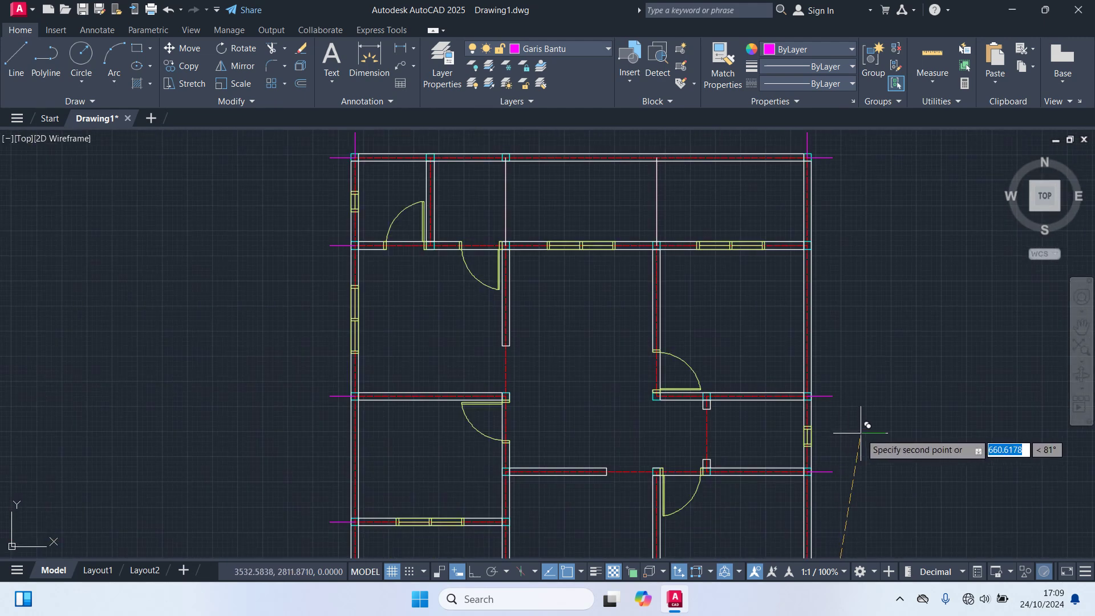
pyautogui.scroll(4, 801, 357)
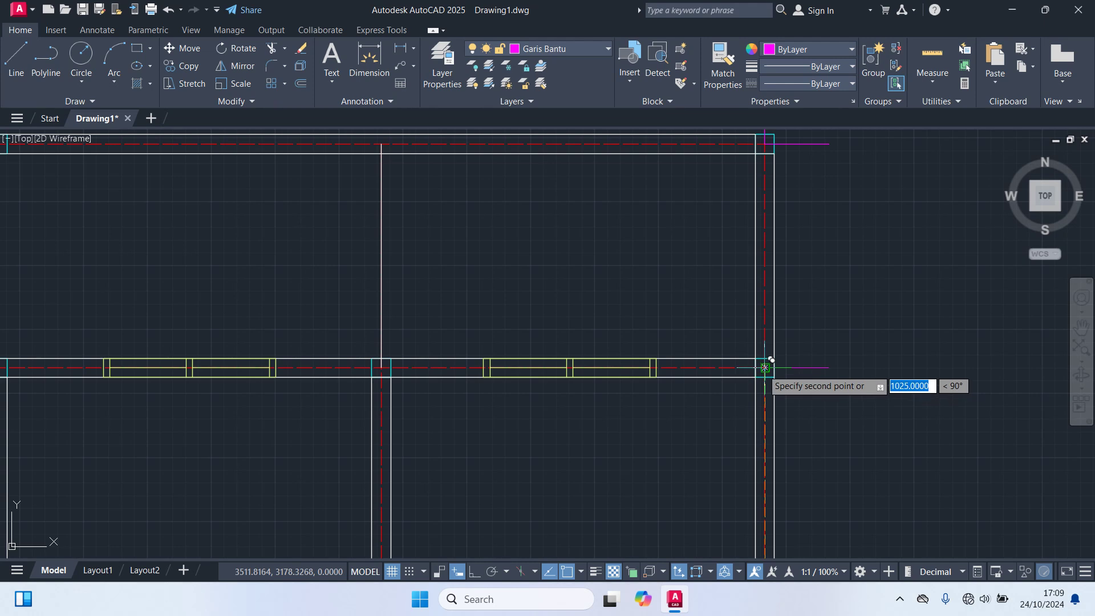
pyautogui.moveTo(830, 290); pyautogui.dragTo(925, 601, button='middle')
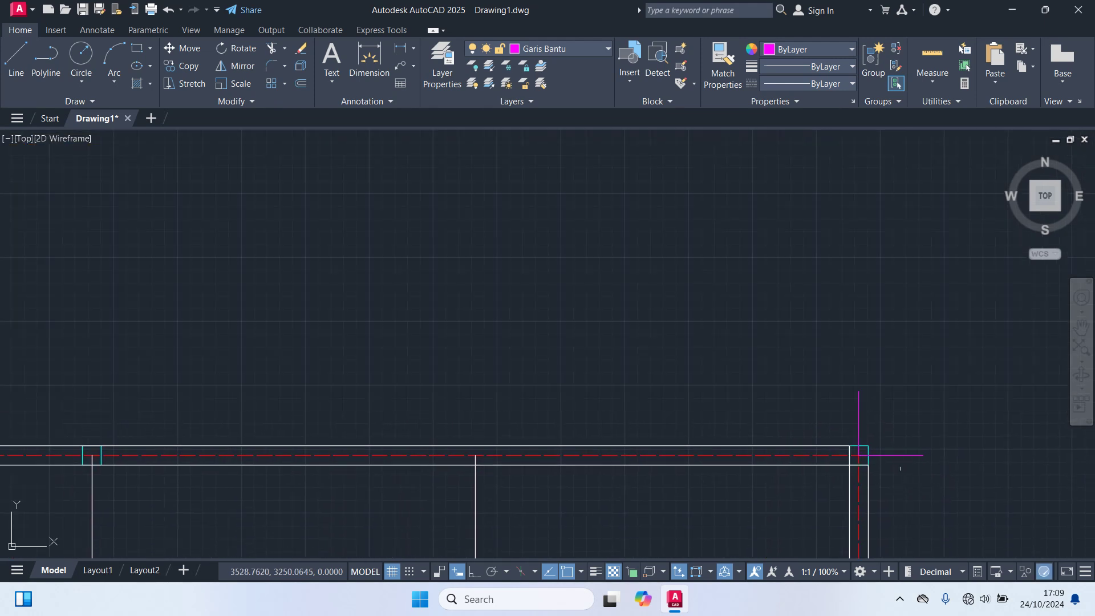
pyautogui.click(859, 410)
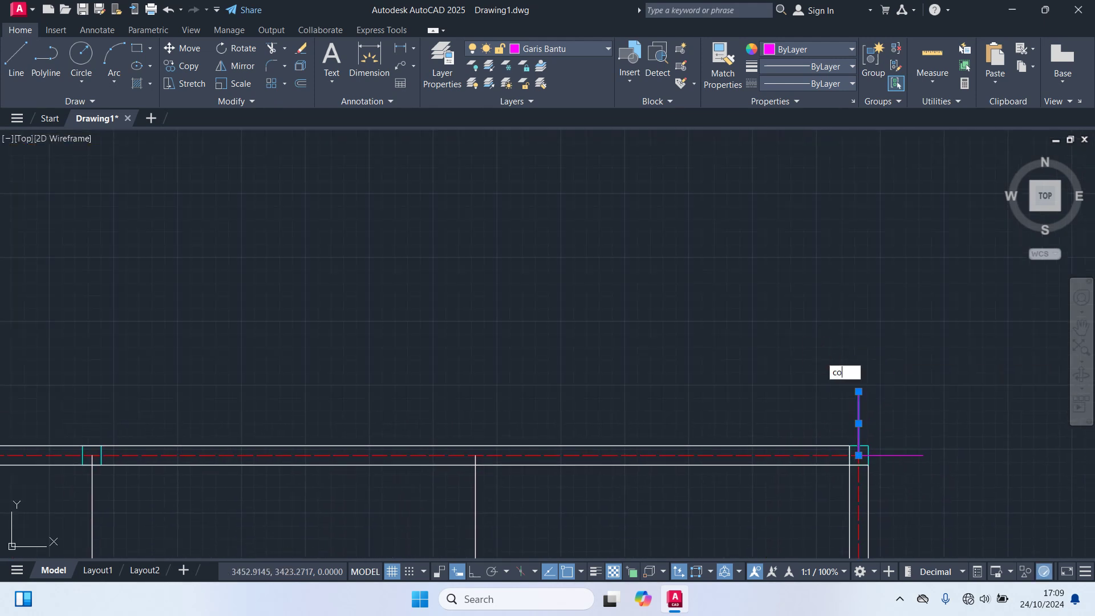
# Move the new axis line from its end point to its new spot along the top wall
pyautogui.write('m')
pyautogui.press('Return')
pyautogui.scroll(3, 855, 434)
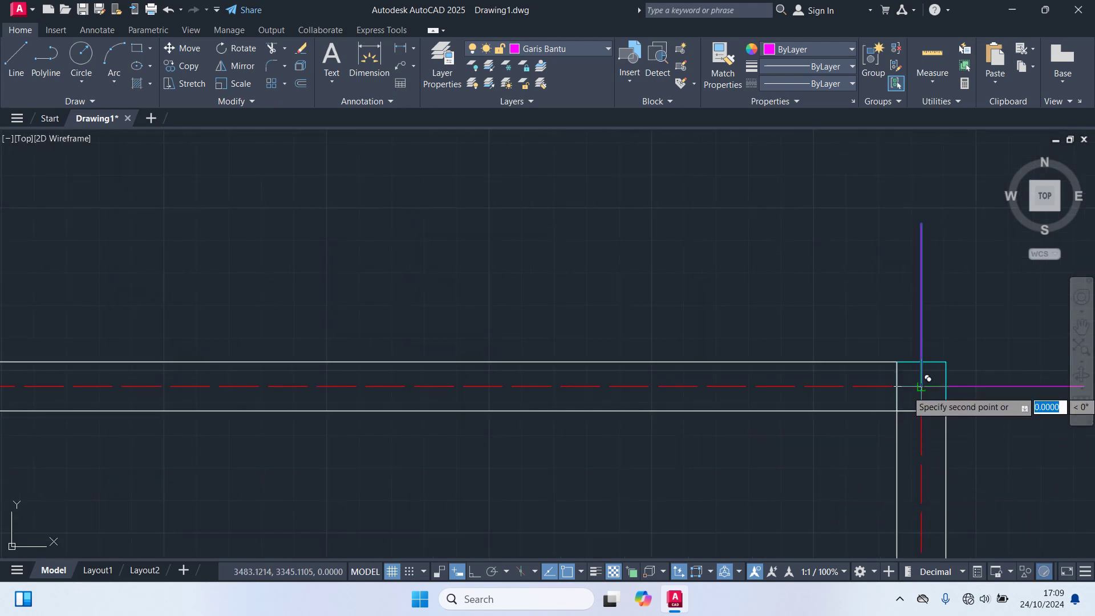
pyautogui.click(921, 387)
pyautogui.scroll(-5, 782, 439)
pyautogui.moveTo(616, 410); pyautogui.dragTo(657, 327, button='middle')
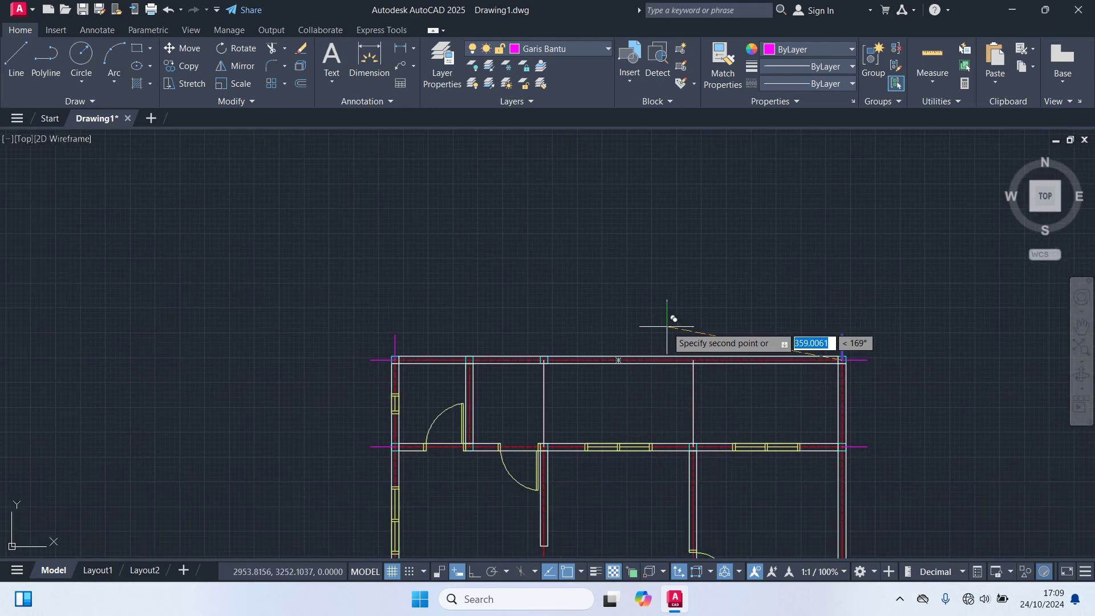
pyautogui.scroll(3, 669, 333)
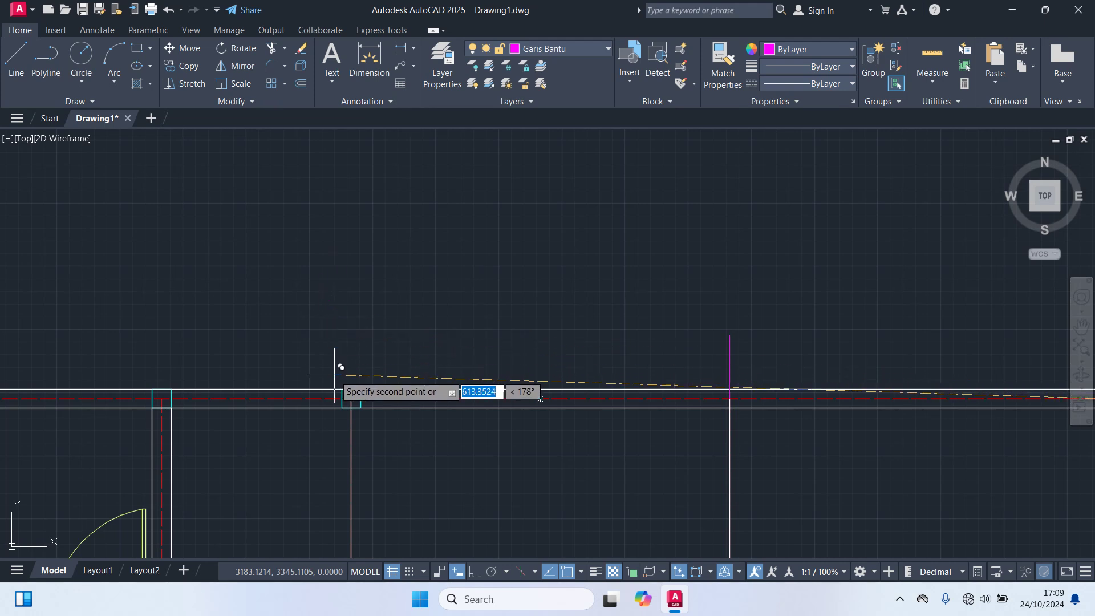
pyautogui.scroll(-3, 490, 238)
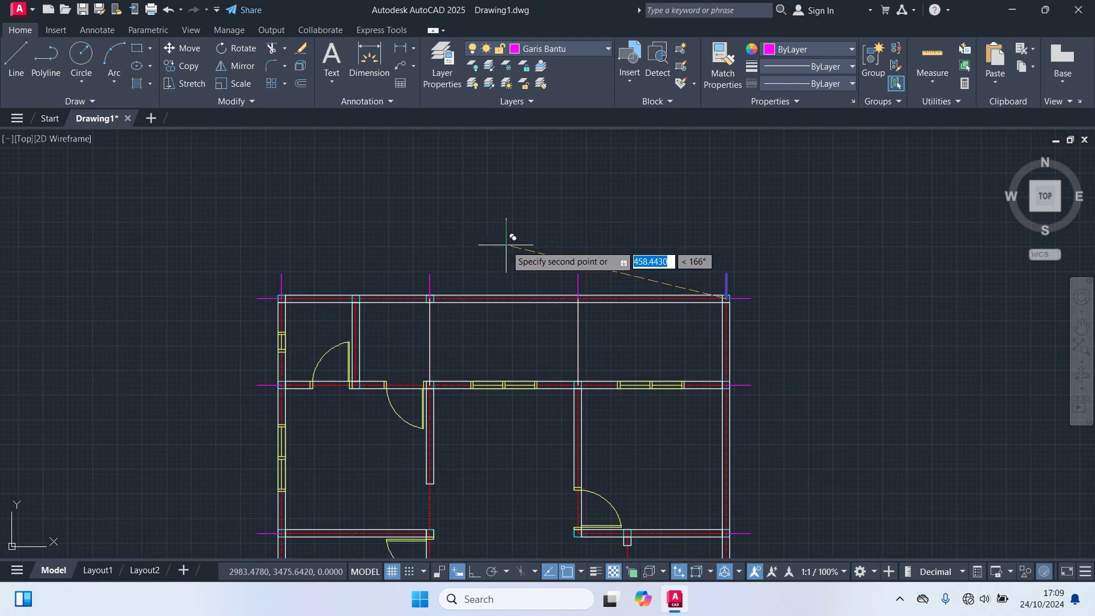
pyautogui.moveTo(509, 241); pyautogui.dragTo(694, 268, button='middle')
pyautogui.scroll(4, 508, 313)
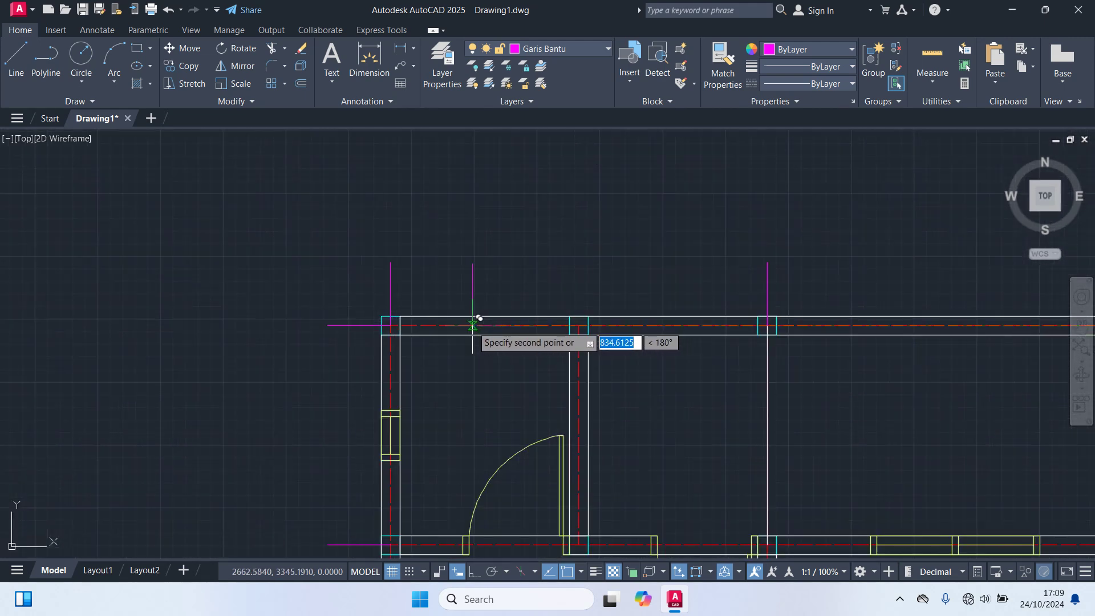
pyautogui.scroll(4, 570, 322)
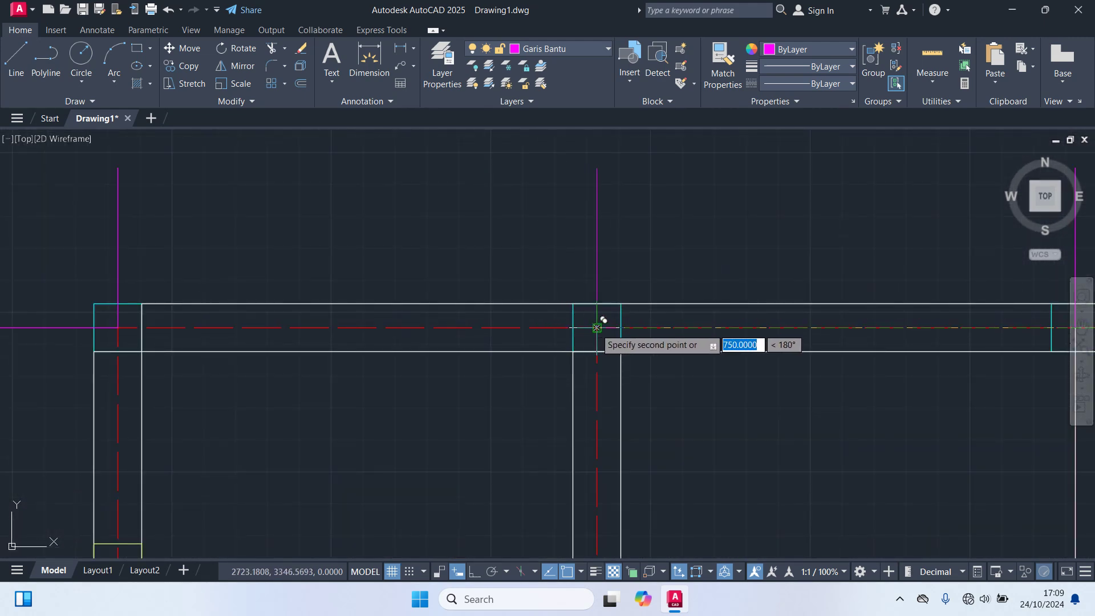
pyautogui.scroll(-6, 596, 328)
pyautogui.moveTo(772, 244); pyautogui.dragTo(608, 247, button='middle')
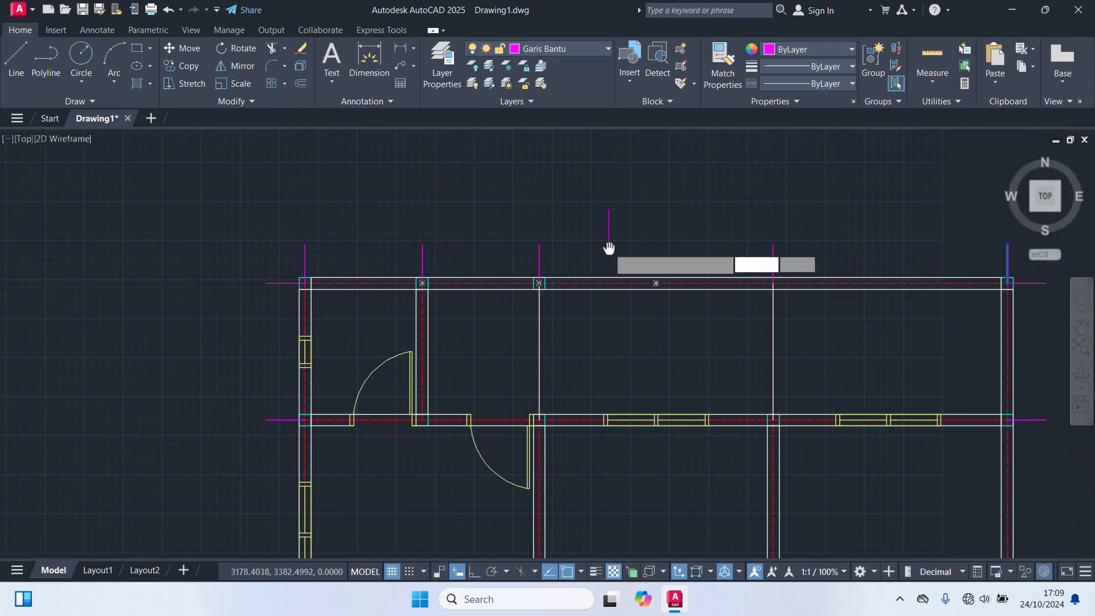
pyautogui.click(539, 283)
# Copy the Kolom column square with COP to its junction with the top wall
pyautogui.scroll(5, 587, 306)
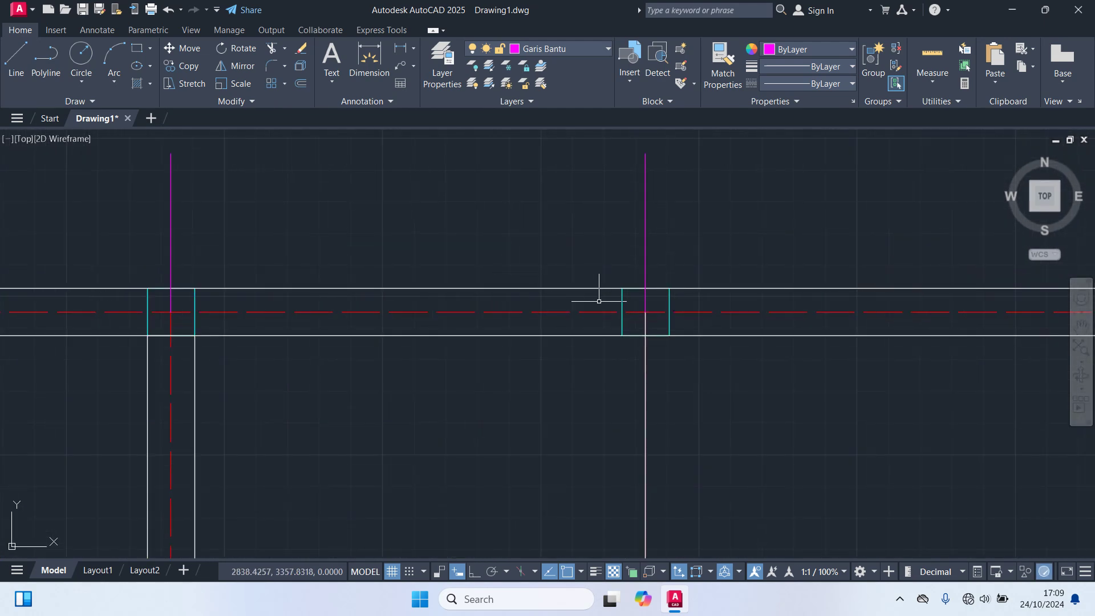
pyautogui.click(669, 323)
pyautogui.write('c')
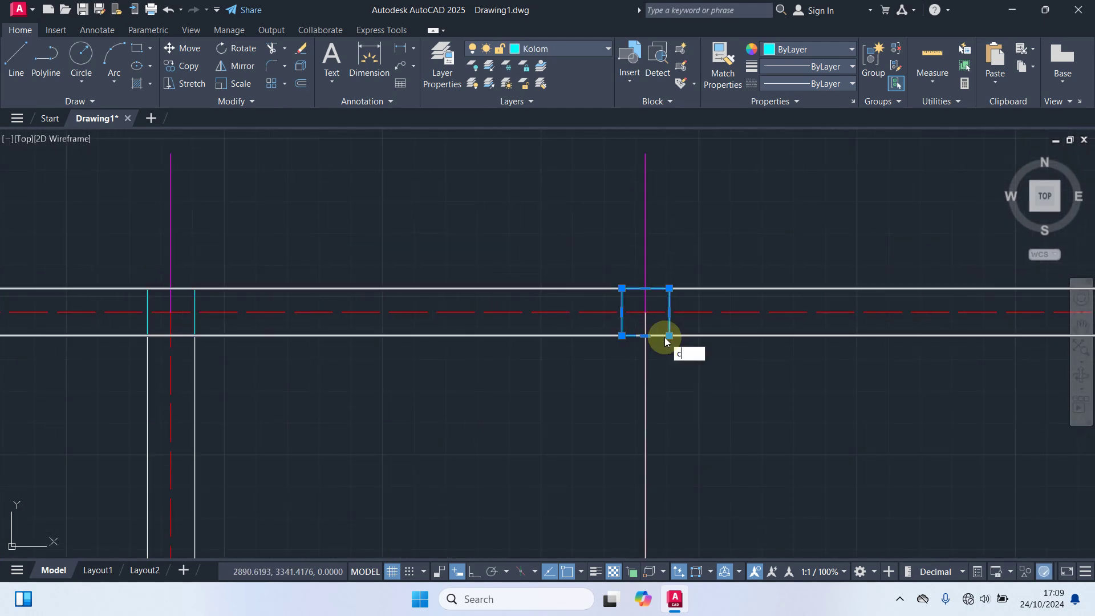
pyautogui.write('op')
pyautogui.press('Return')
pyautogui.click(645, 313)
pyautogui.scroll(-4, 838, 392)
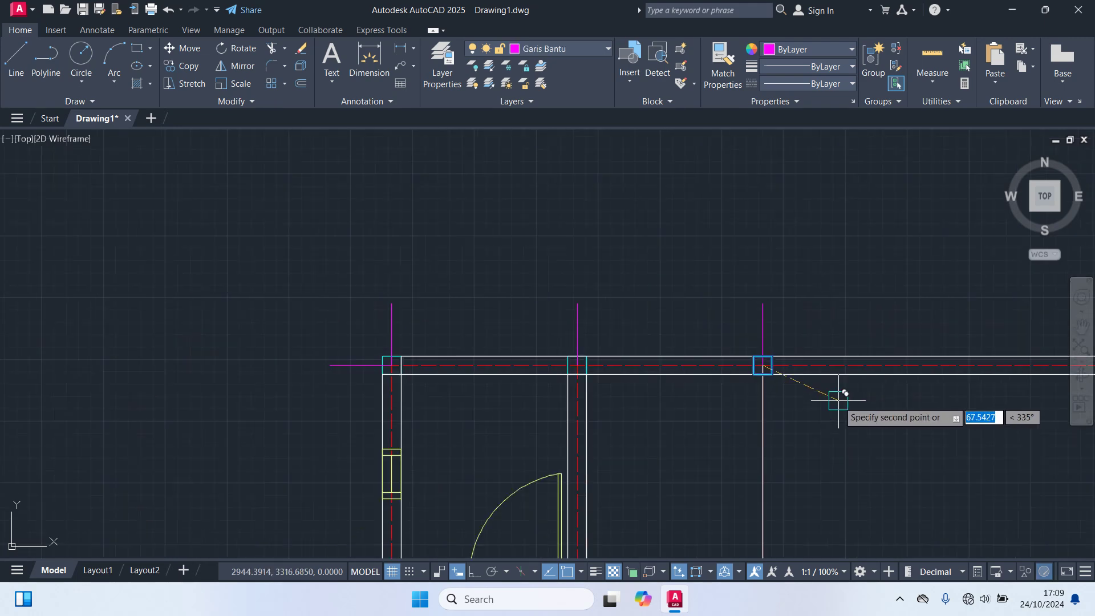
pyautogui.moveTo(838, 391); pyautogui.dragTo(308, 307, button='middle')
pyautogui.scroll(4, 568, 263)
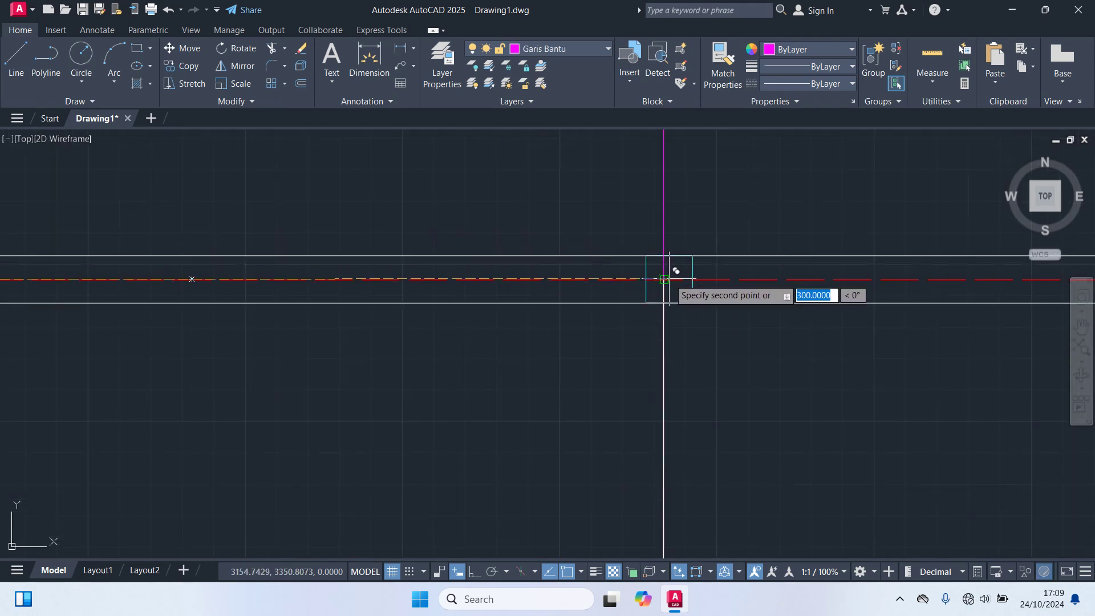
pyautogui.scroll(-5, 758, 349)
pyautogui.moveTo(793, 376); pyautogui.dragTo(748, 229, button='middle')
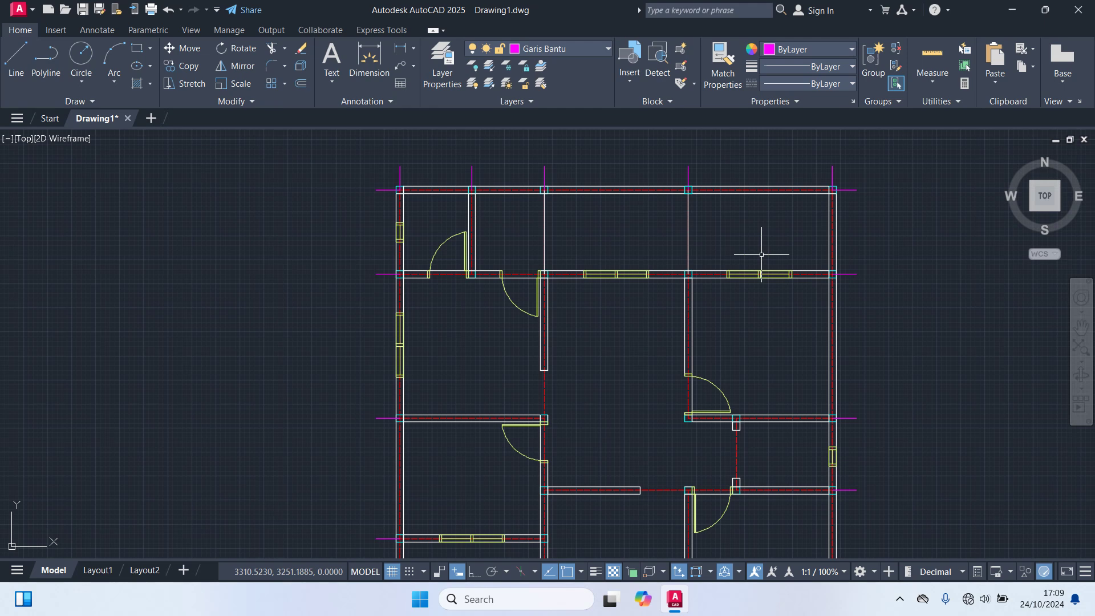
pyautogui.scroll(-4, 761, 255)
pyautogui.scroll(4, 693, 478)
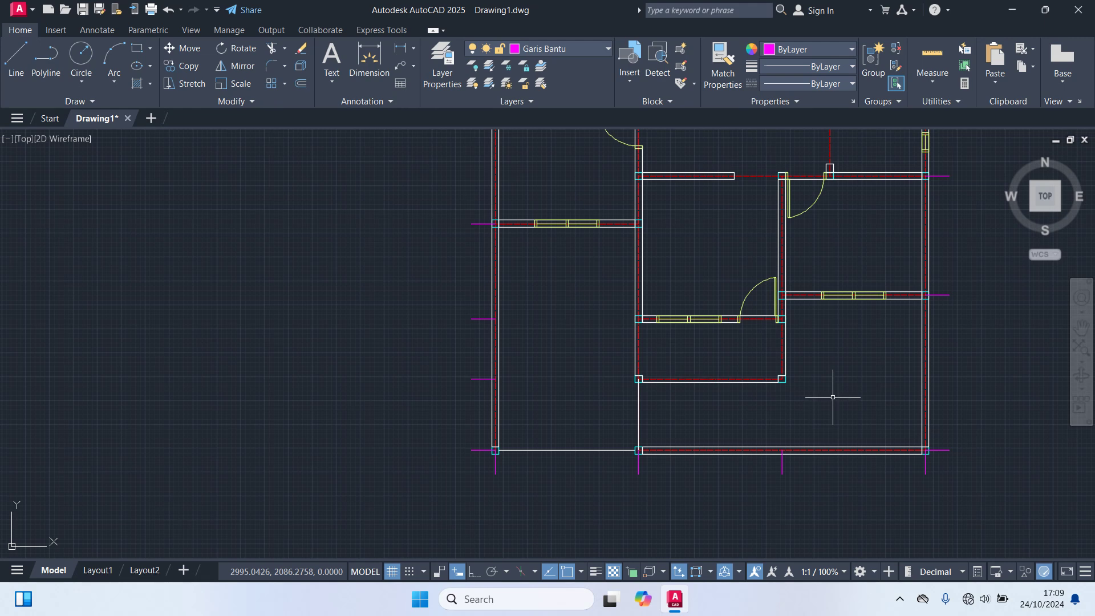
pyautogui.moveTo(832, 397); pyautogui.dragTo(772, 449, button='middle')
pyautogui.scroll(-2, 767, 450)
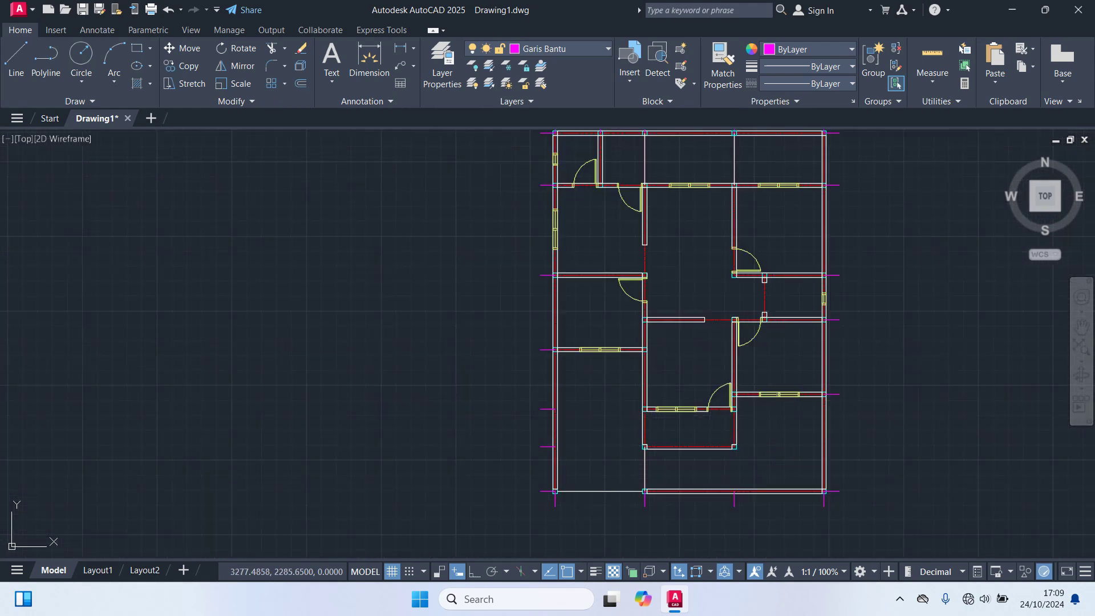
pyautogui.moveTo(778, 373); pyautogui.dragTo(744, 458, button='middle')
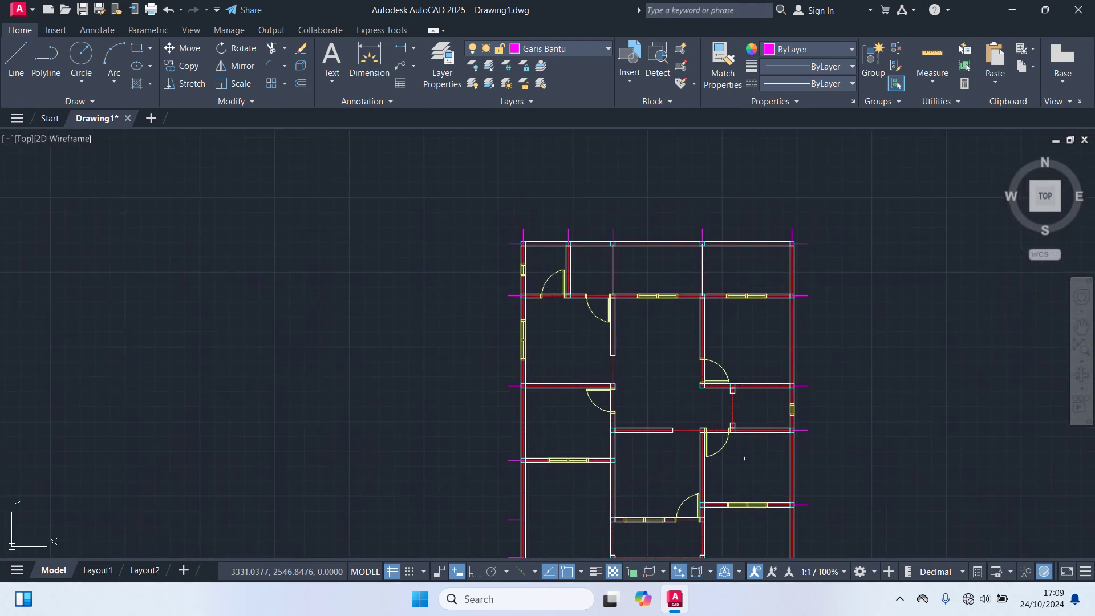
pyautogui.scroll(2, 743, 369)
pyautogui.moveTo(736, 371); pyautogui.dragTo(718, 409, button='middle')
pyautogui.write('l')
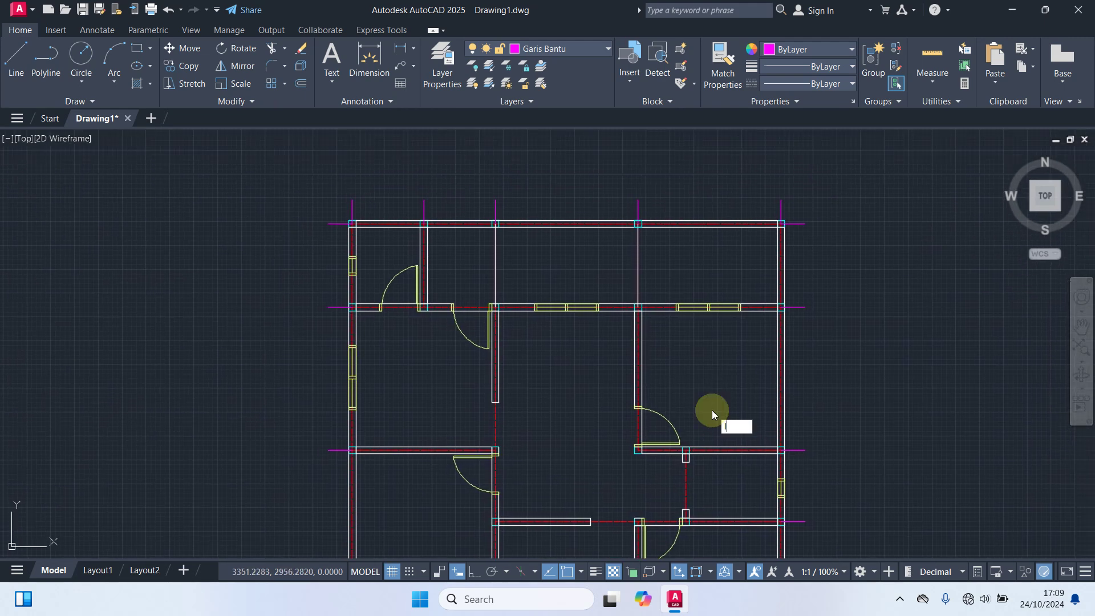
pyautogui.press('Return')
pyautogui.scroll(4, 707, 408)
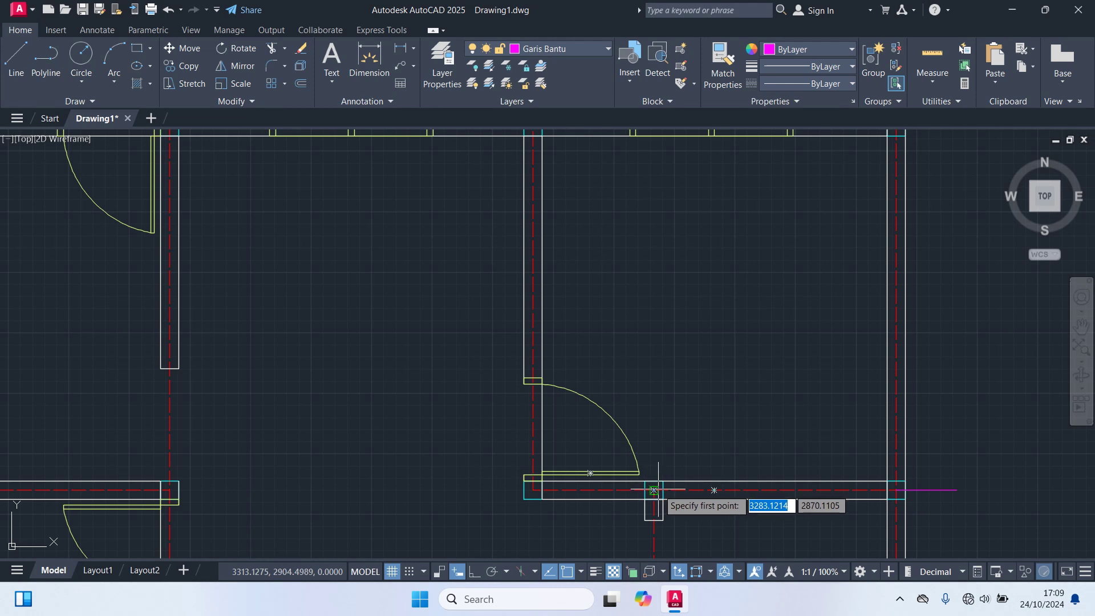
pyautogui.click(653, 490)
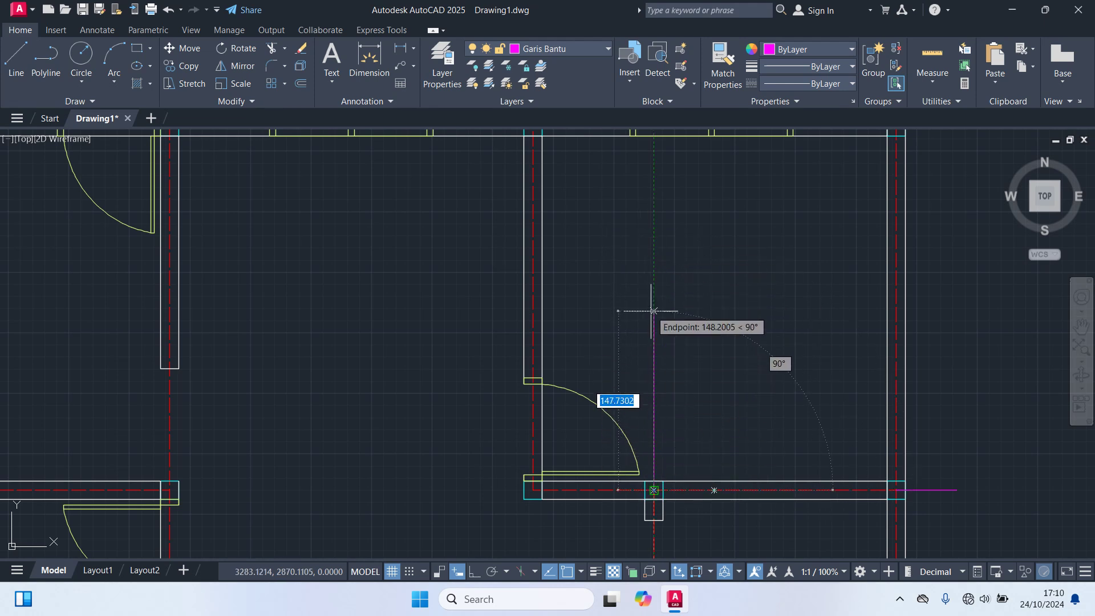
pyautogui.scroll(-3, 623, 384)
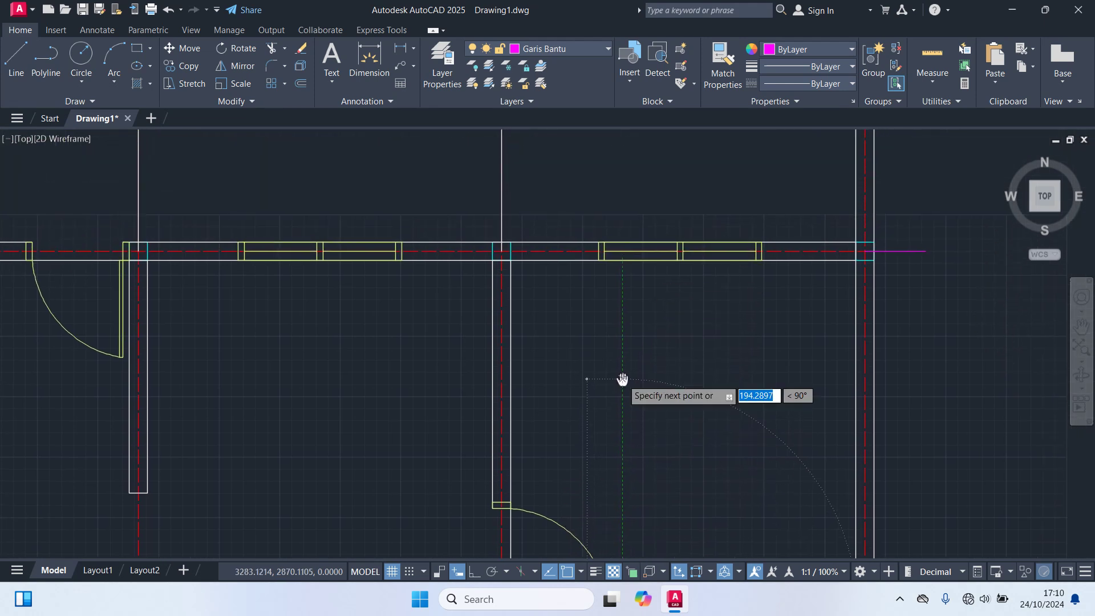
pyautogui.scroll(-2, 639, 317)
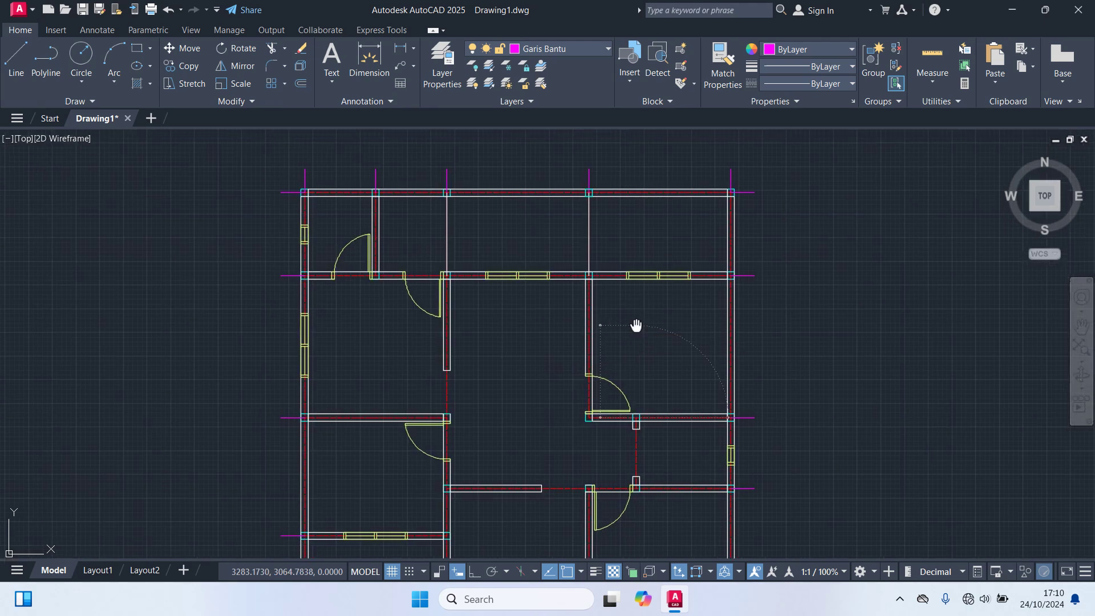
pyautogui.moveTo(636, 325); pyautogui.dragTo(624, 360, button='middle')
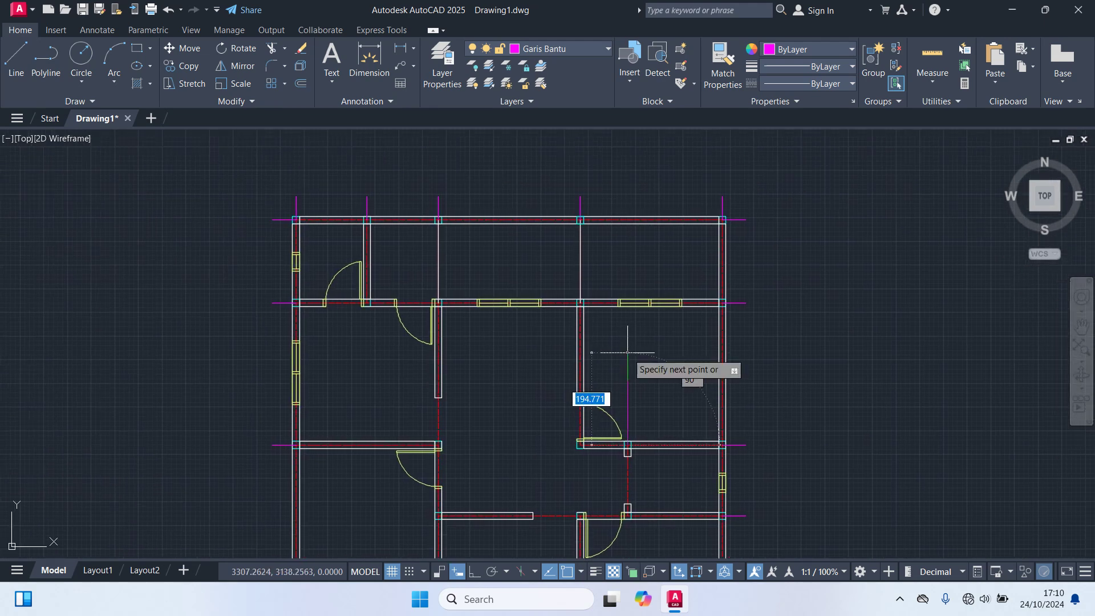
pyautogui.scroll(4, 631, 225)
pyautogui.click(627, 220)
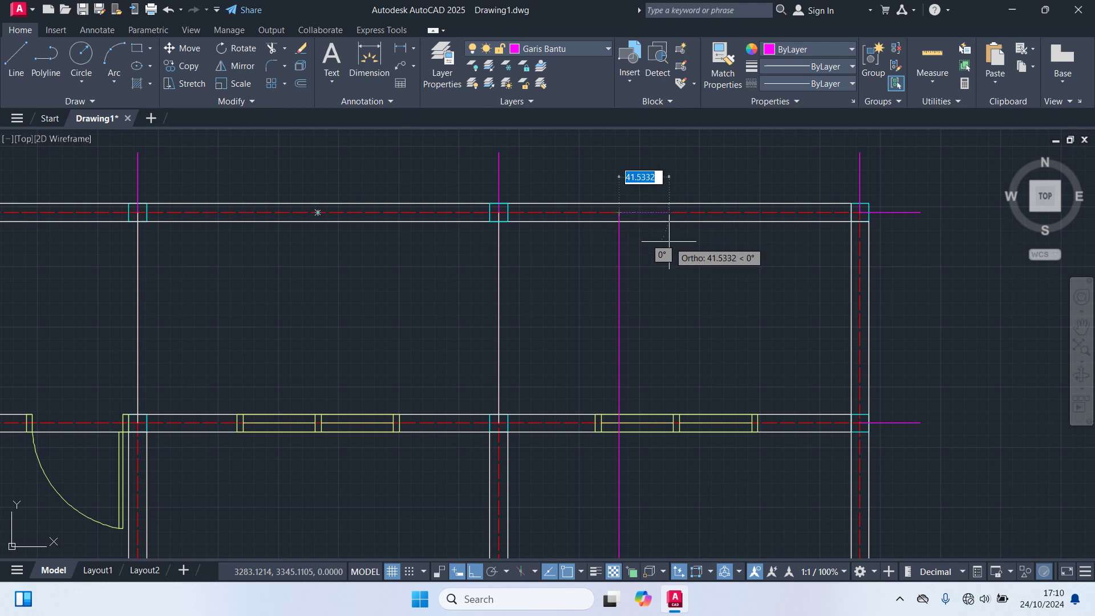
pyautogui.press('Escape')
pyautogui.click(499, 171)
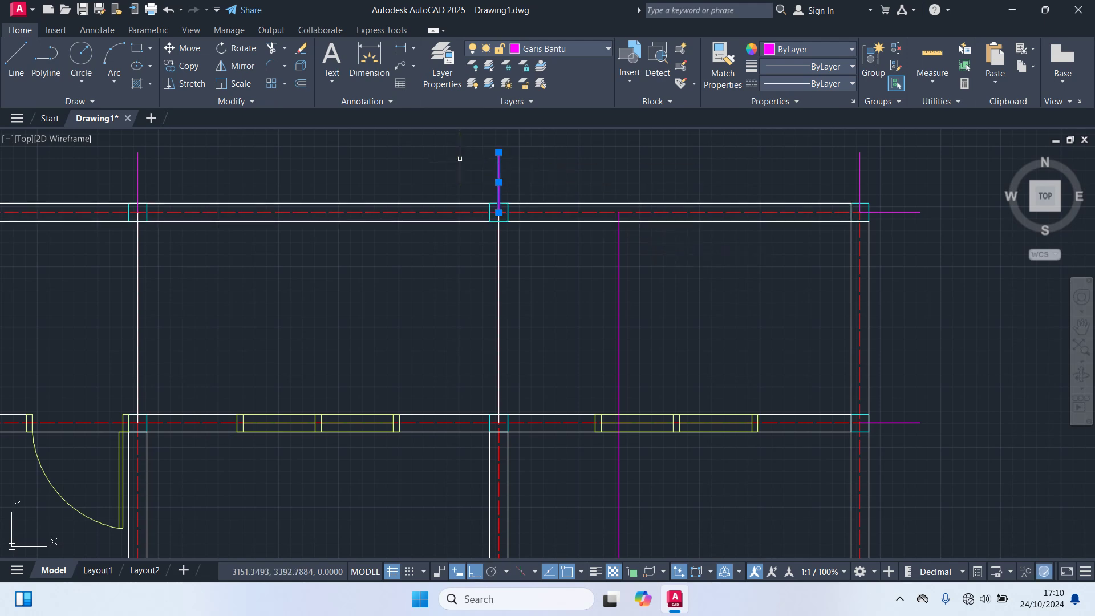
pyautogui.write('m')
pyautogui.press('Return')
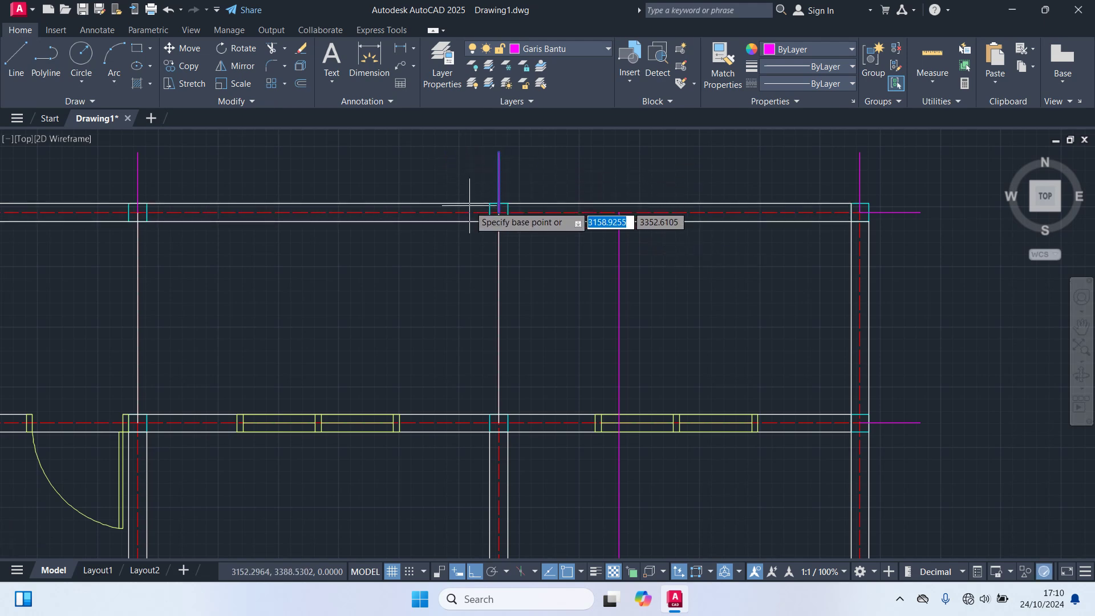
pyautogui.scroll(4, 469, 206)
pyautogui.click(498, 212)
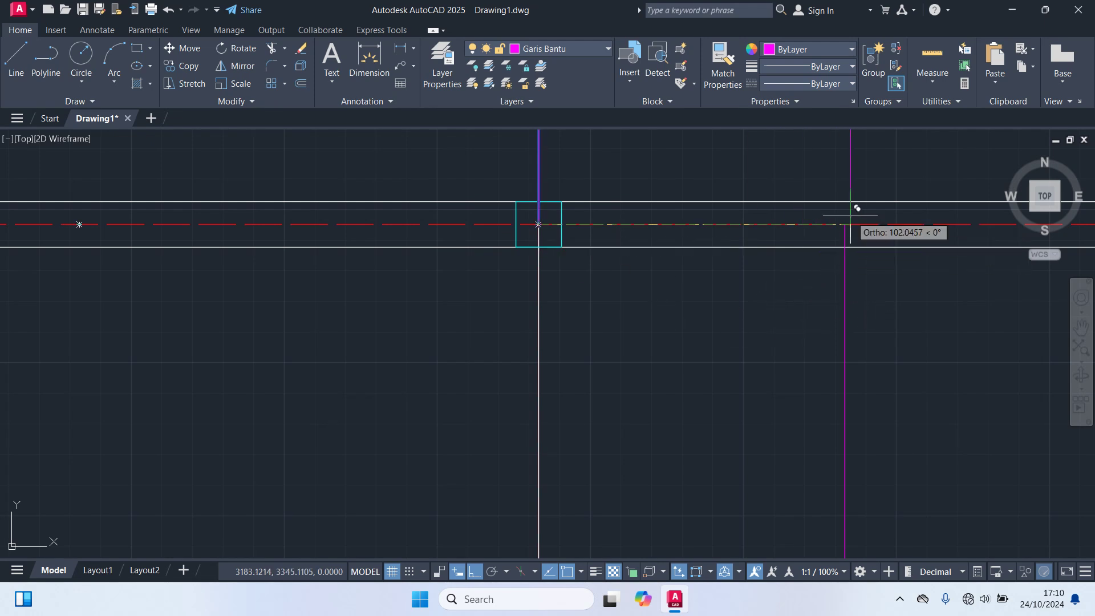
pyautogui.click(799, 268)
pyautogui.scroll(-4, 827, 297)
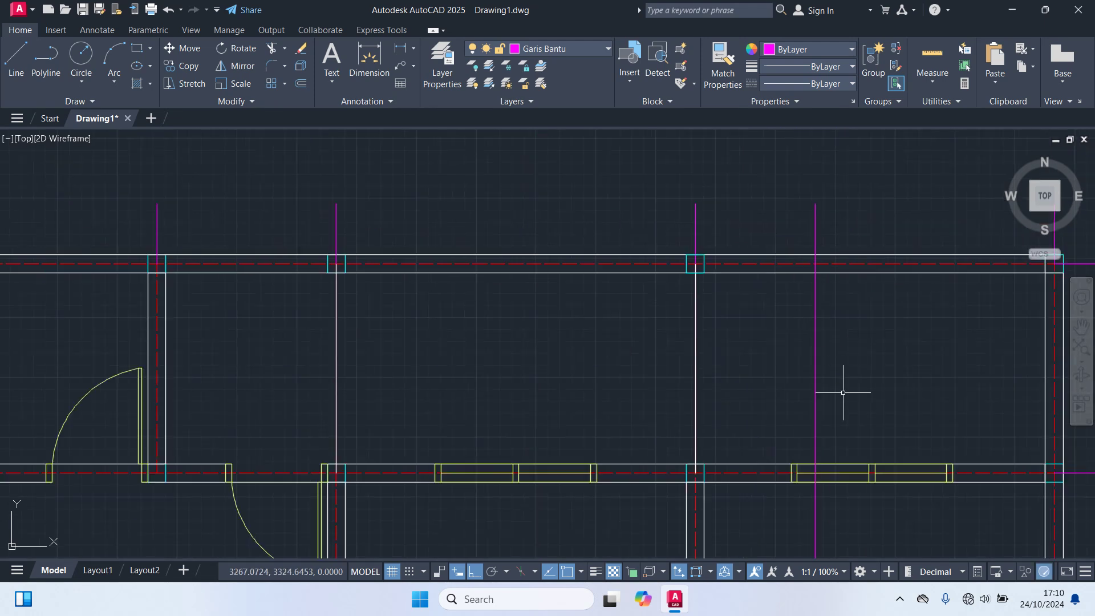
pyautogui.click(814, 387)
pyautogui.press('Escape')
pyautogui.scroll(-8, 795, 396)
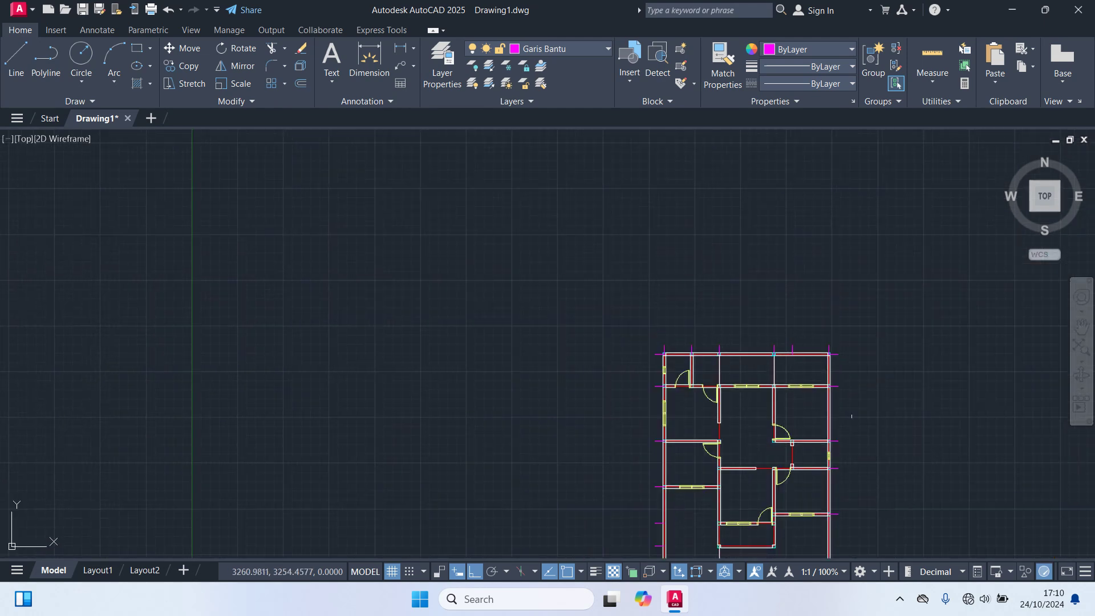
pyautogui.moveTo(889, 448); pyautogui.dragTo(847, 334, button='middle')
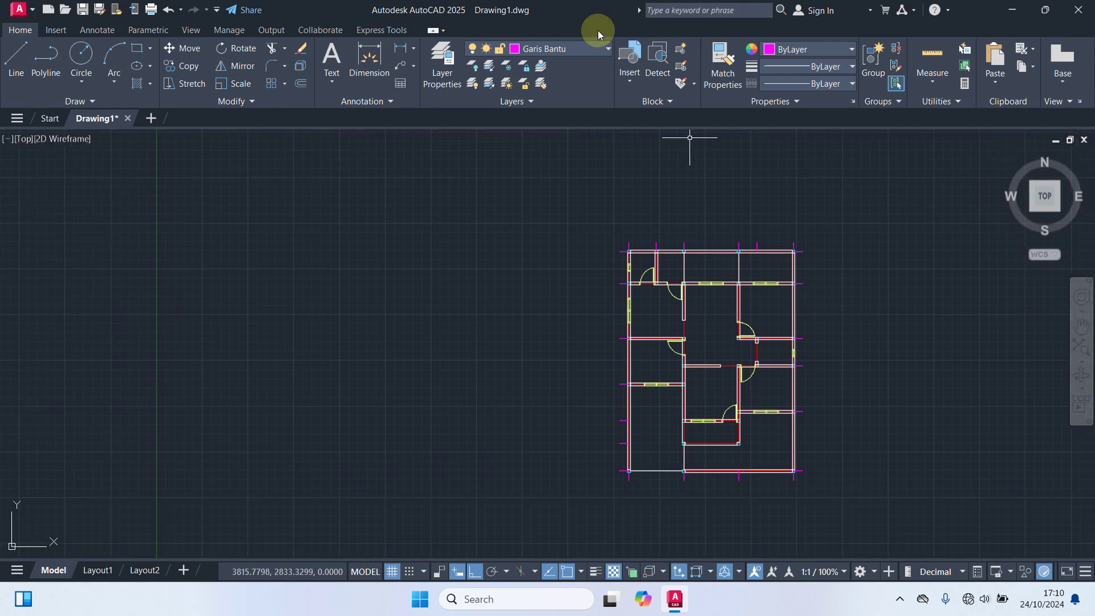
# Make Dimensi the current layer from the Layers dropdown
pyautogui.click(584, 48)
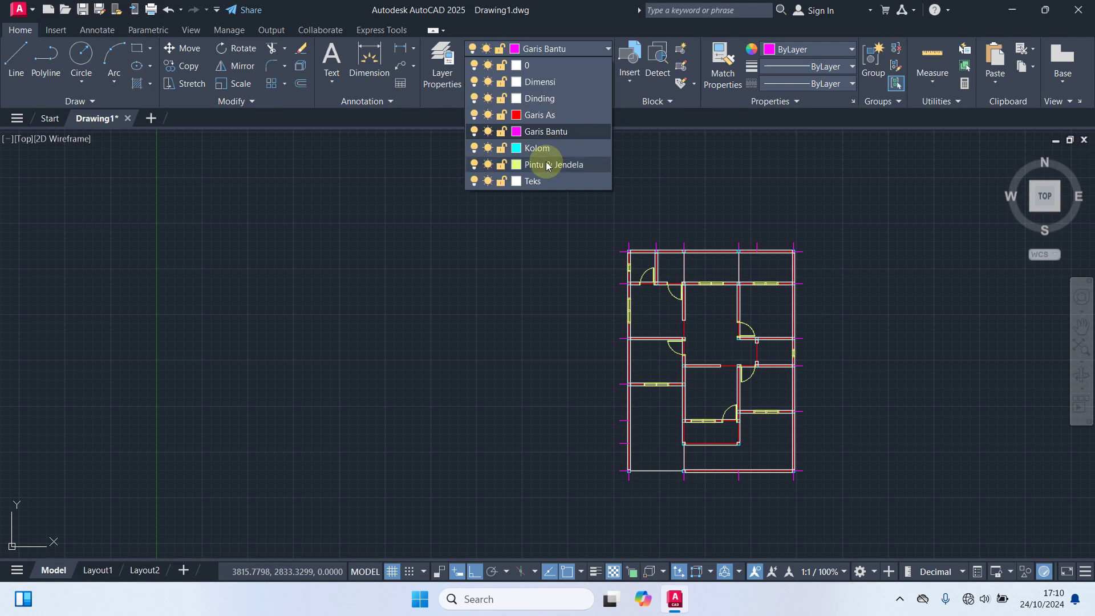
pyautogui.click(547, 82)
pyautogui.scroll(2, 837, 290)
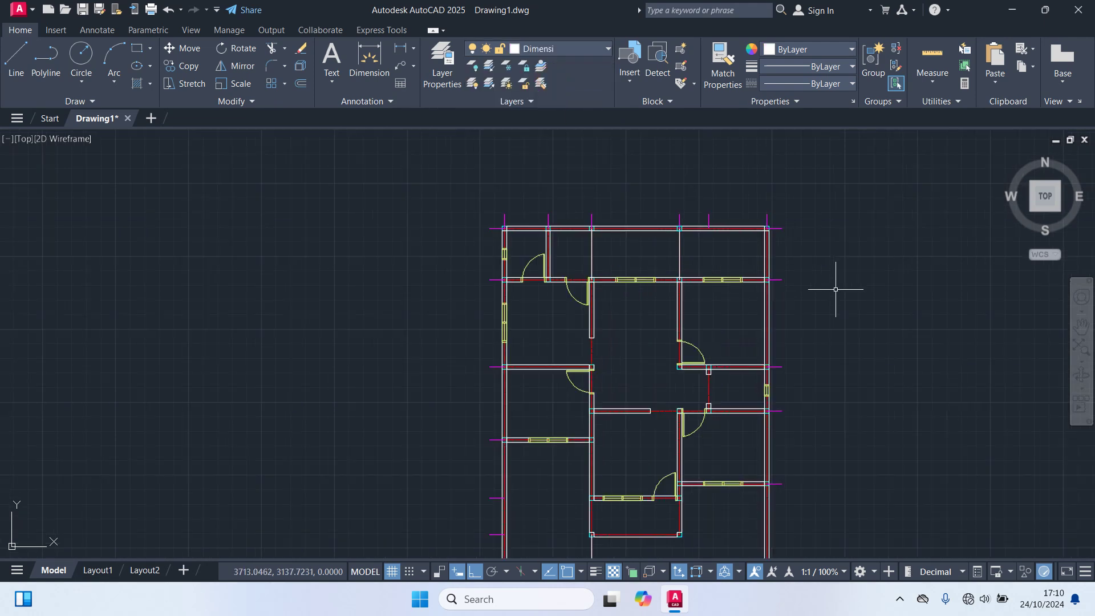
pyautogui.moveTo(838, 288); pyautogui.dragTo(764, 223, button='middle')
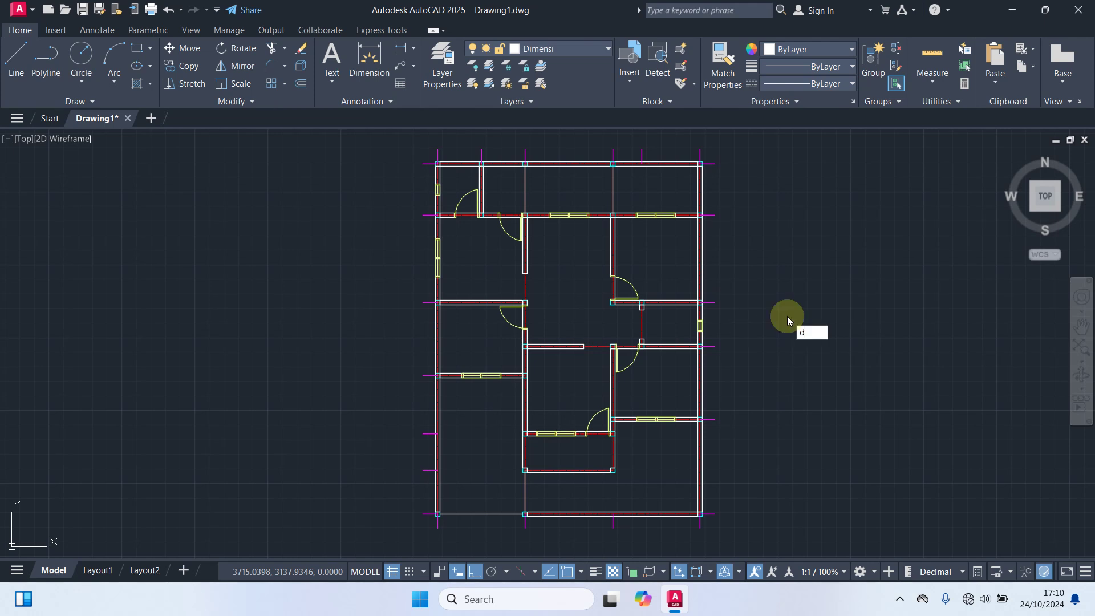
# Create a new dimension style named Skala 100 based on ISO-25 and continue to its settings
pyautogui.press('Return')
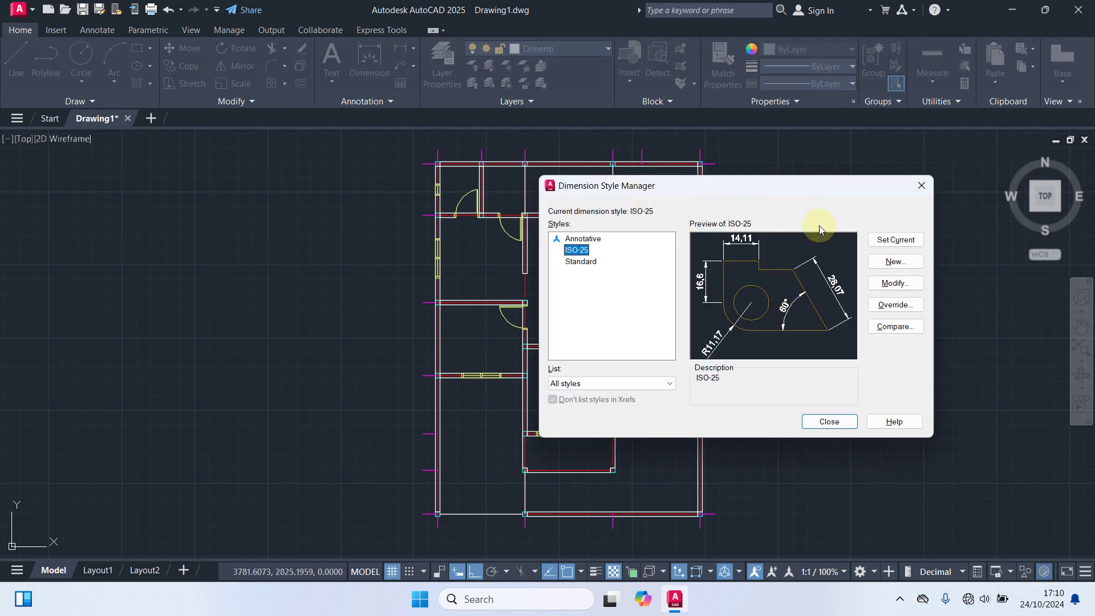
pyautogui.click(896, 262)
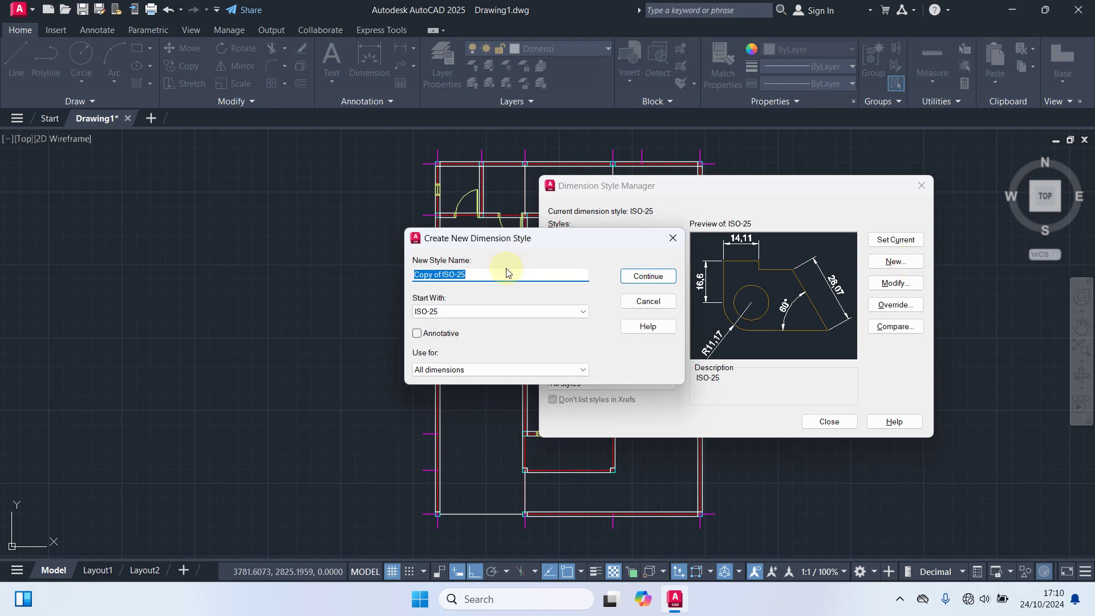
pyautogui.write('Skala 100')
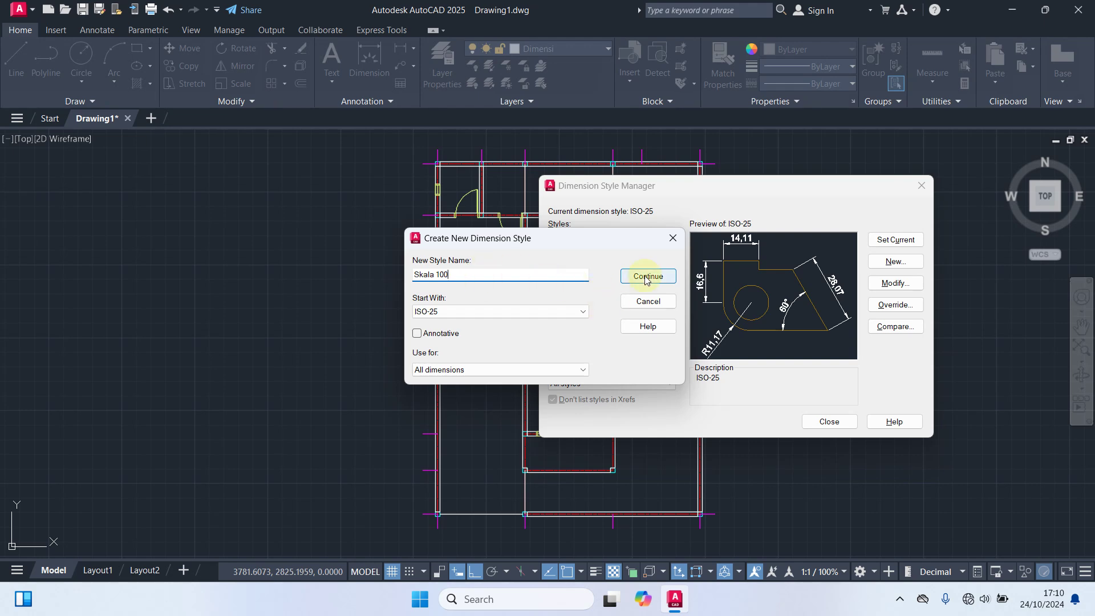
pyautogui.click(644, 276)
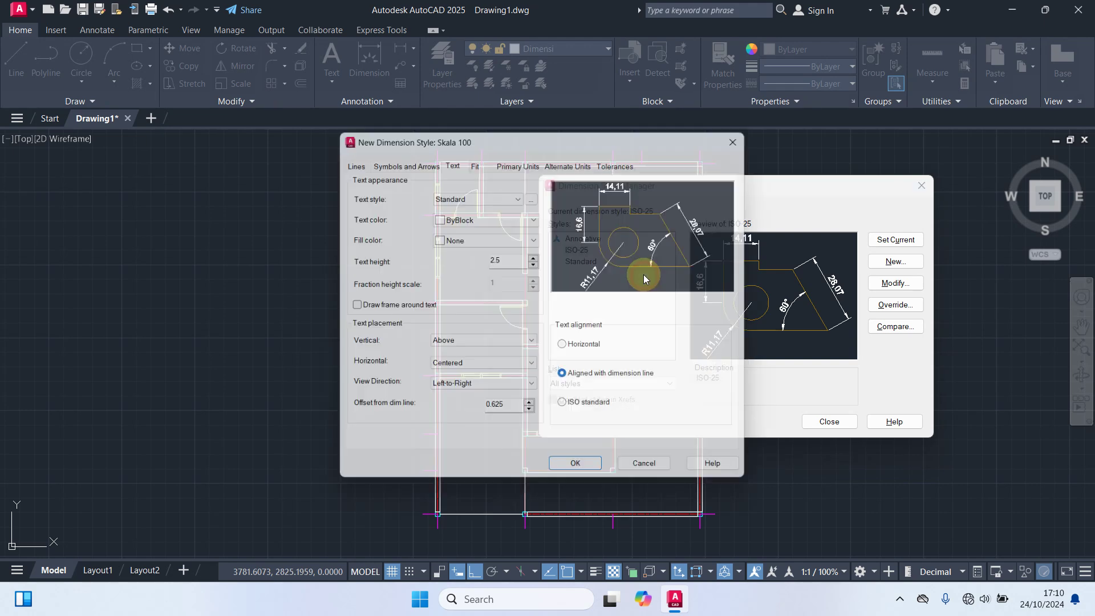
# On the Lines tab, set dimension lines Cyan, extension lines Yellow, extend beyond 20, origin offset 20
pyautogui.click(351, 160)
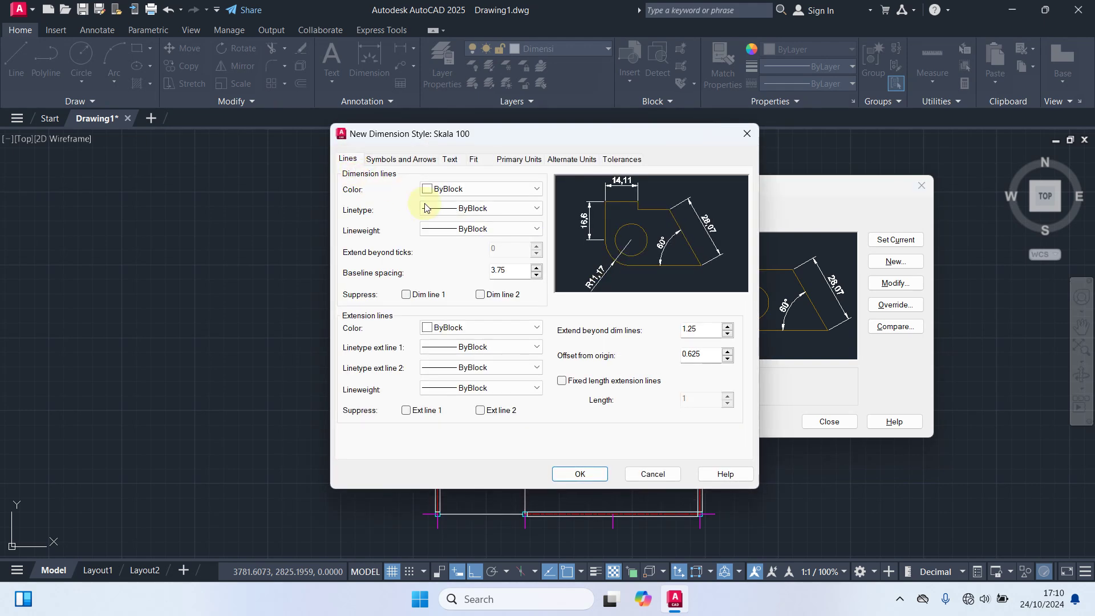
pyautogui.click(482, 188)
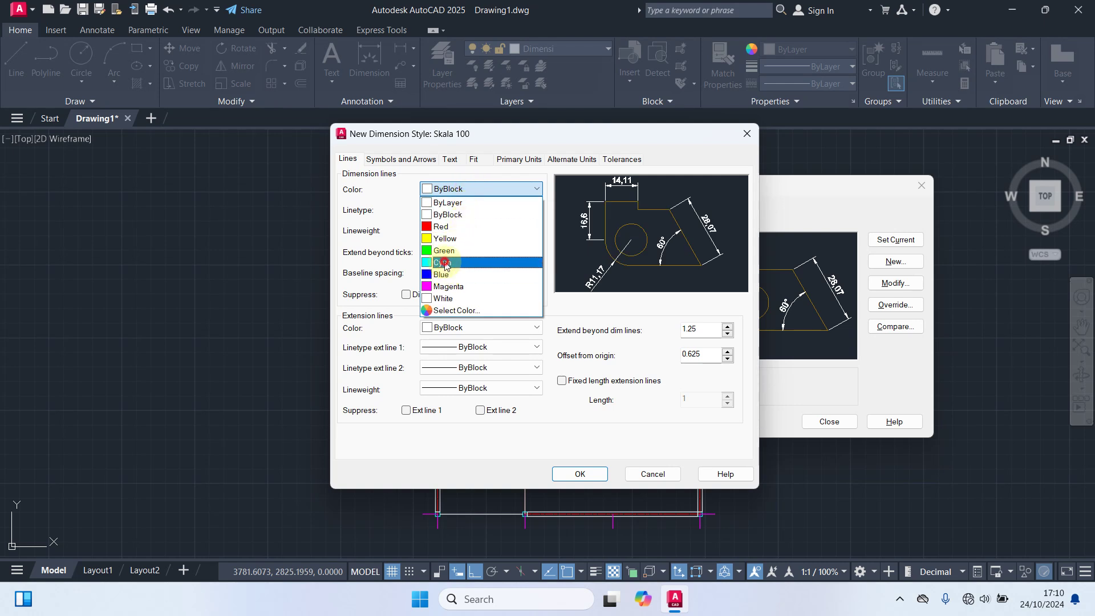
pyautogui.click(444, 263)
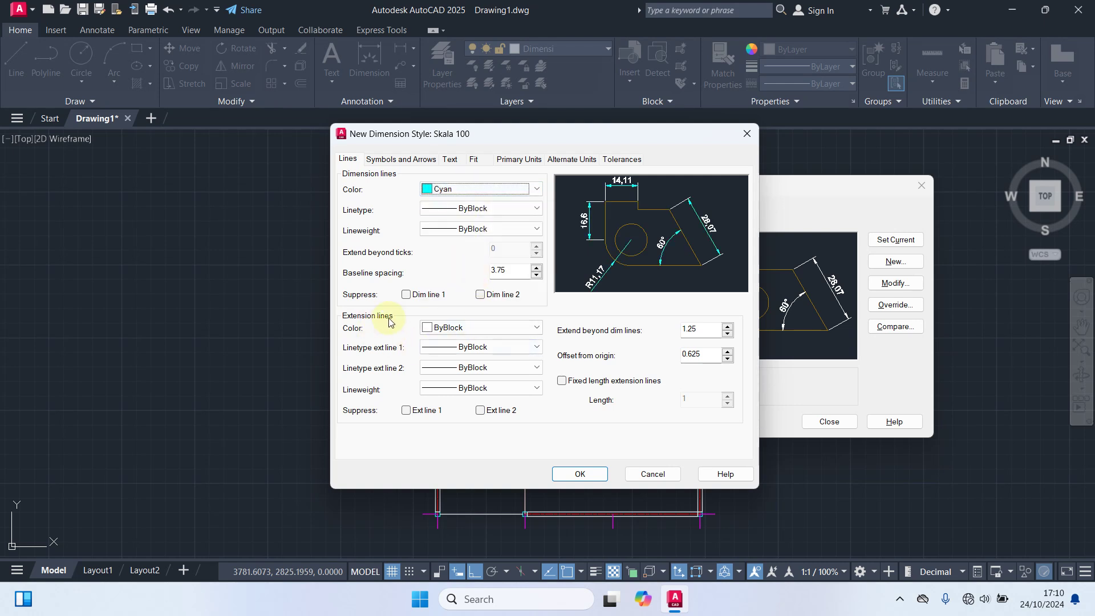
pyautogui.click(477, 327)
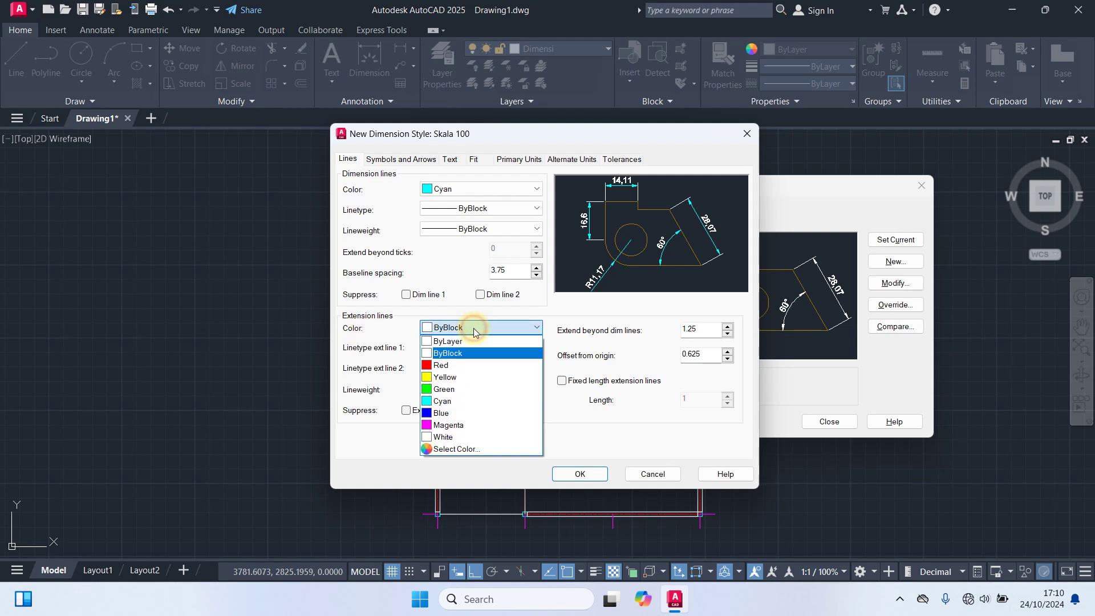
pyautogui.click(455, 377)
pyautogui.moveTo(706, 329); pyautogui.dragTo(582, 329)
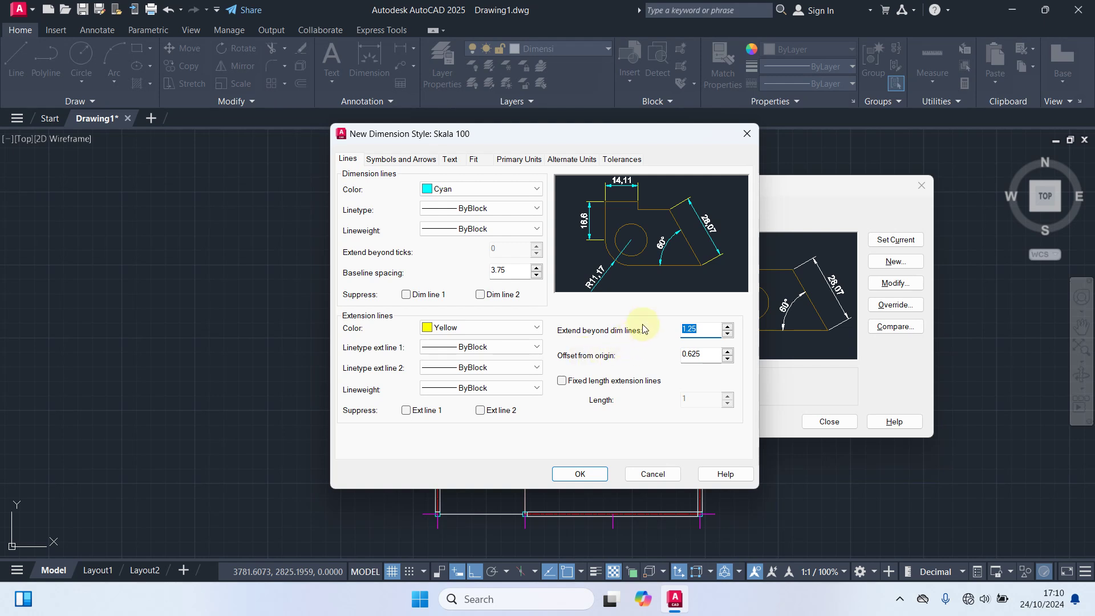
pyautogui.doubleClick(703, 353)
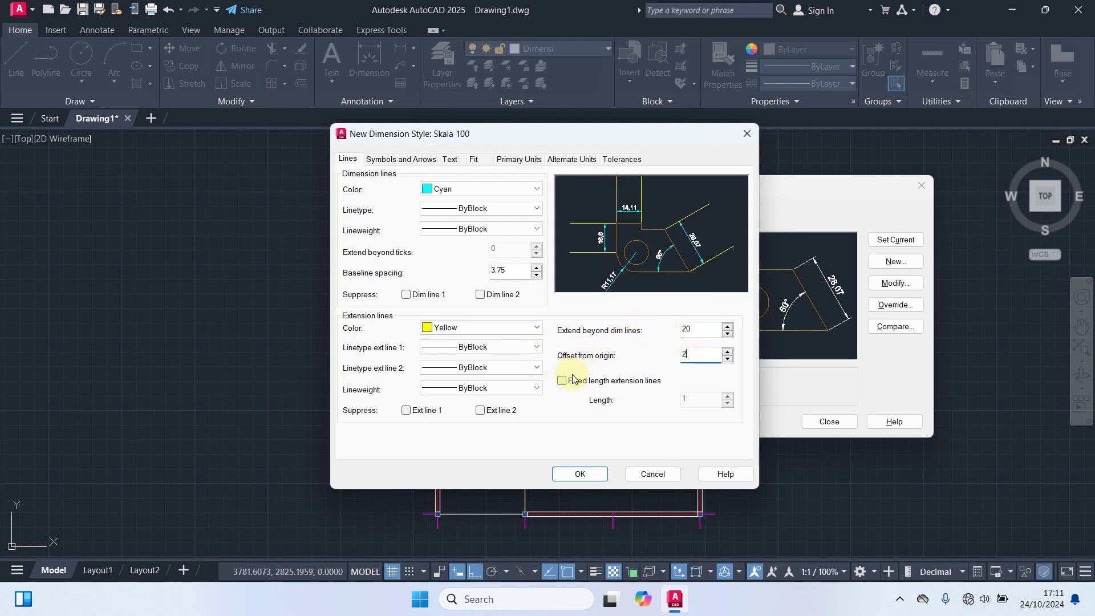
pyautogui.click(388, 160)
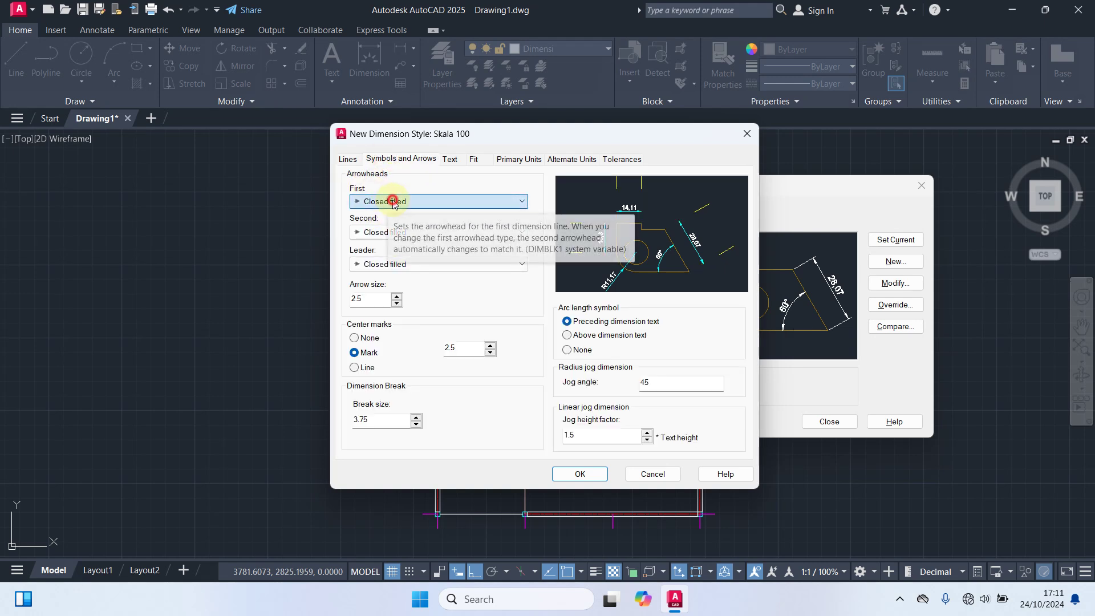
# Set both arrowheads to Architectural tick with an arrow size of 8
pyautogui.click(393, 203)
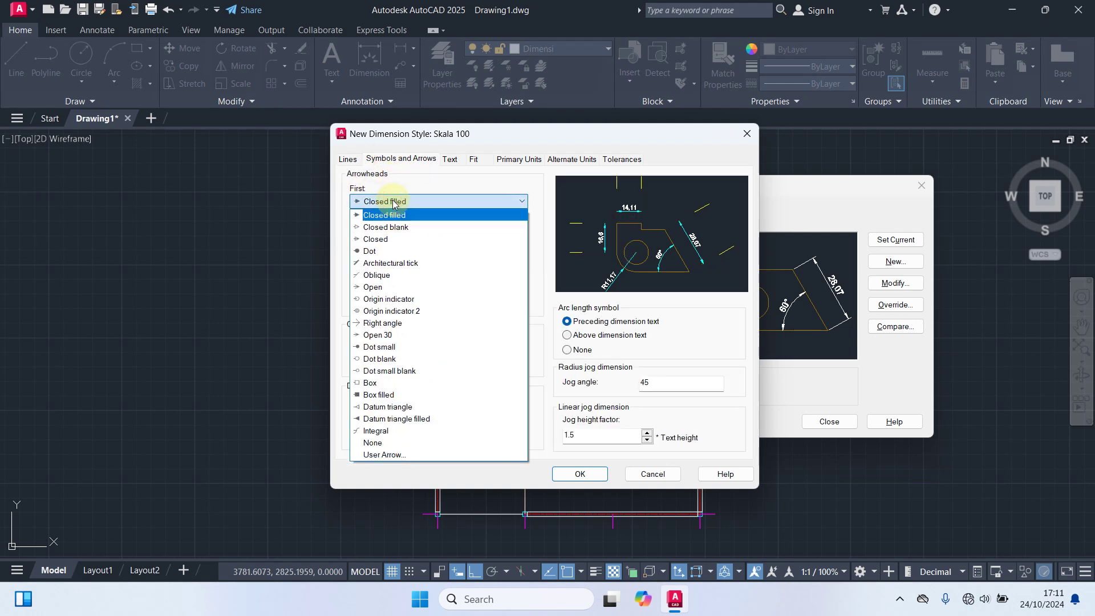
pyautogui.click(396, 263)
pyautogui.moveTo(391, 298); pyautogui.dragTo(283, 299)
pyautogui.write('8')
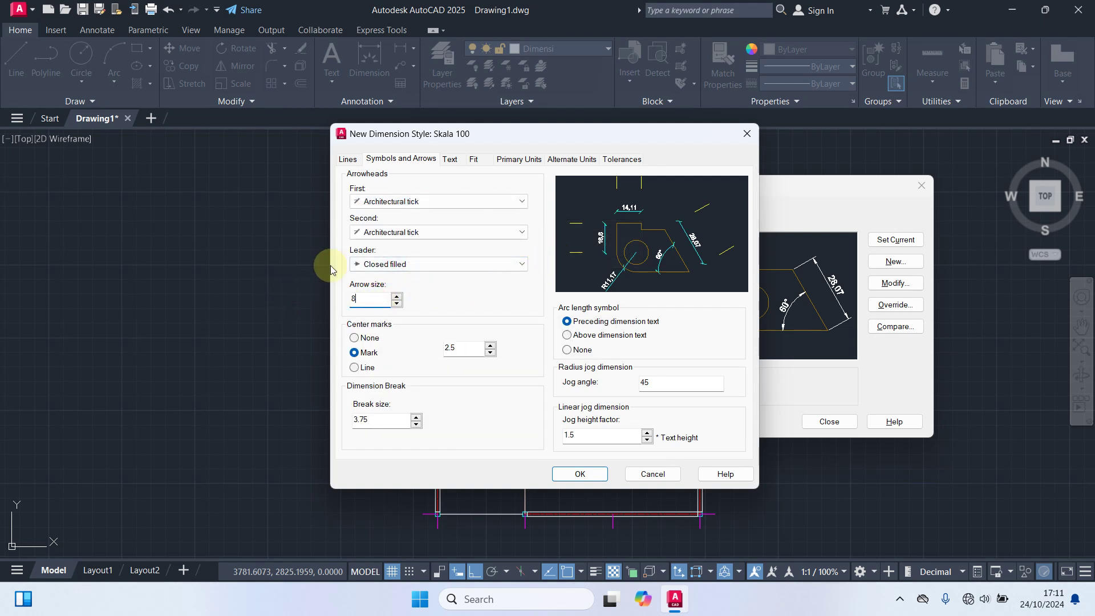
pyautogui.click(450, 159)
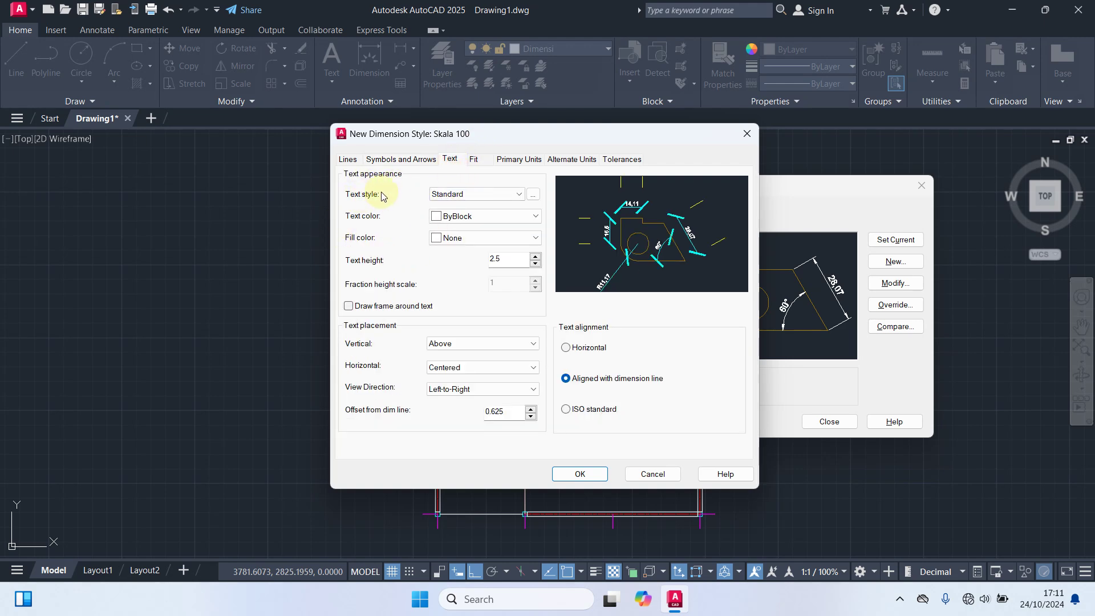
# Add a new text style Skala 100 using the Romantic font at height 22.5 and apply it
pyautogui.click(534, 197)
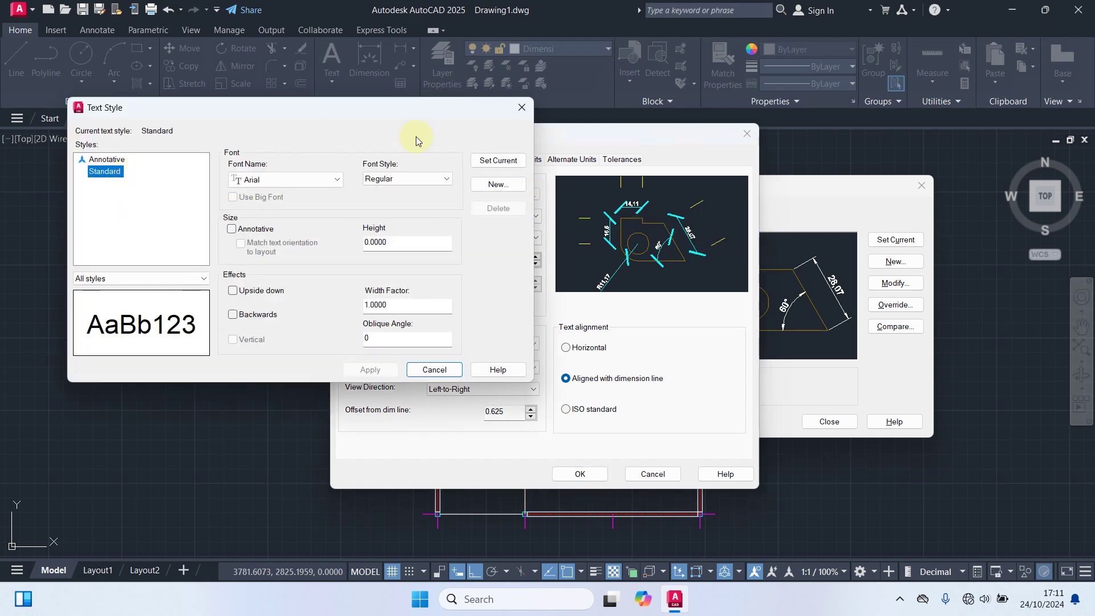
pyautogui.click(494, 185)
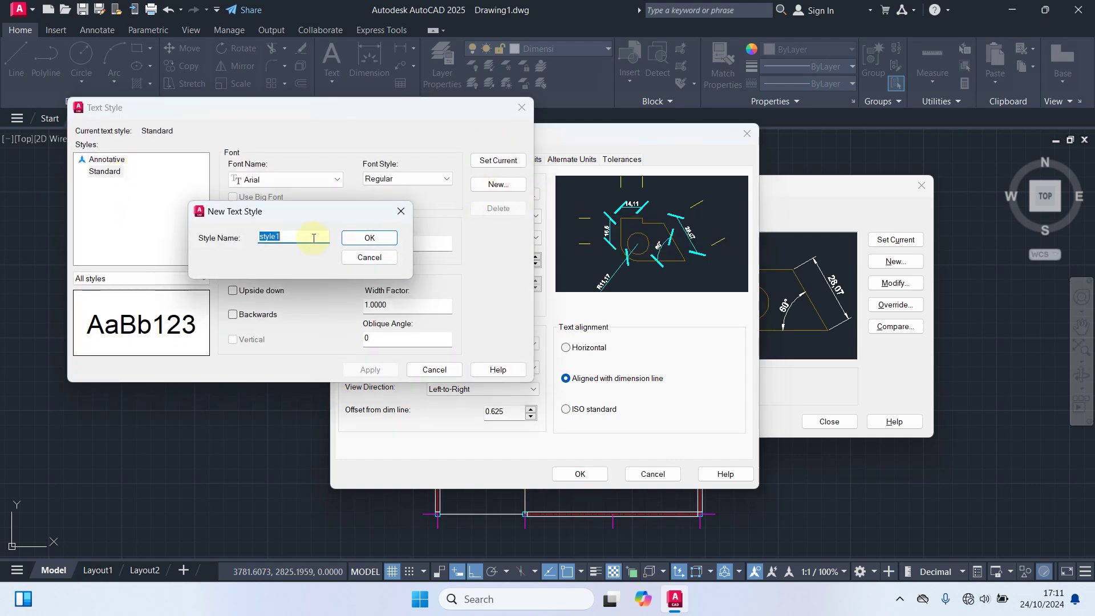
pyautogui.write('Skala 100')
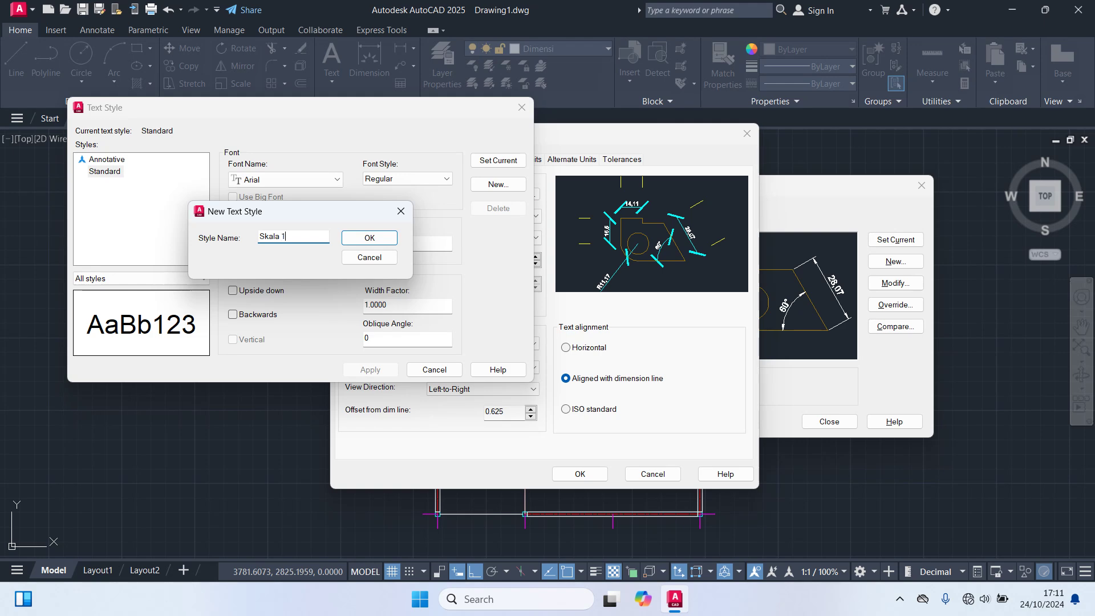
pyautogui.click(371, 238)
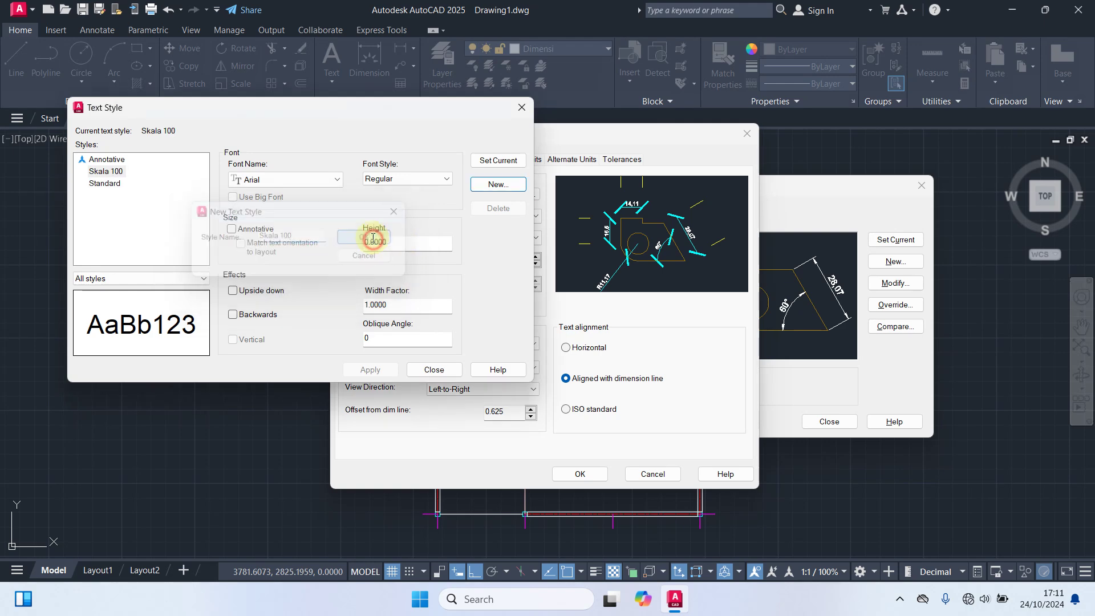
pyautogui.click(287, 180)
pyautogui.write('romant')
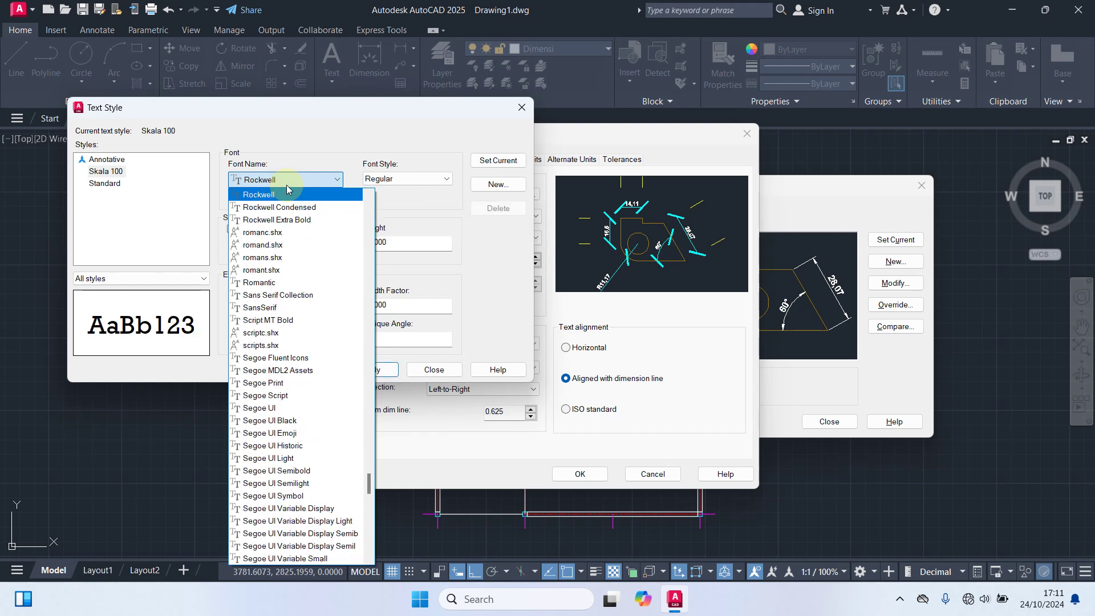
pyautogui.write('ic')
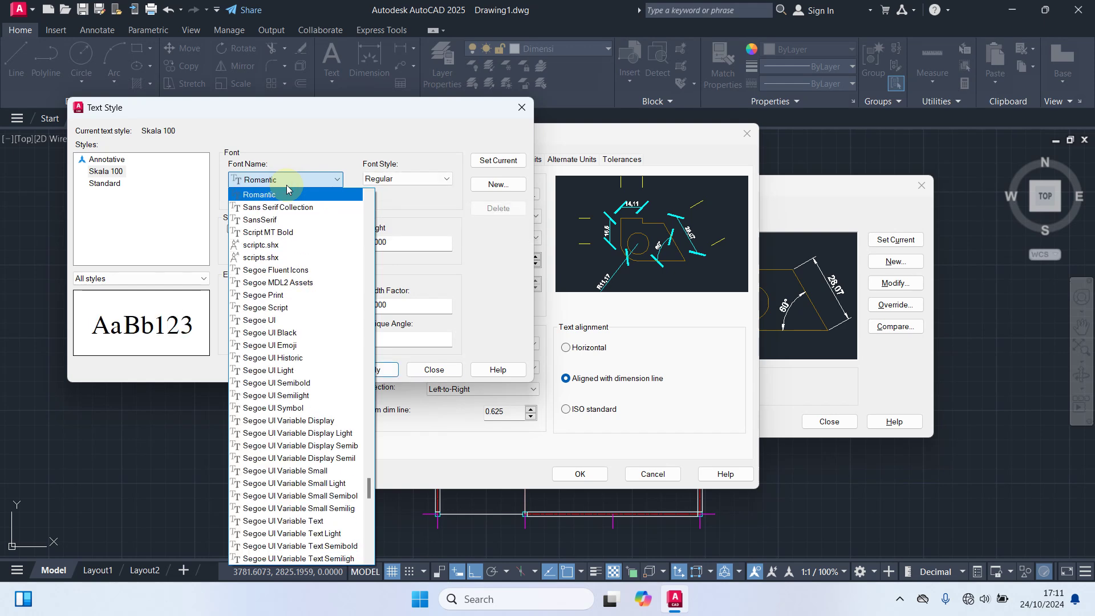
pyautogui.click(303, 195)
pyautogui.click(395, 245)
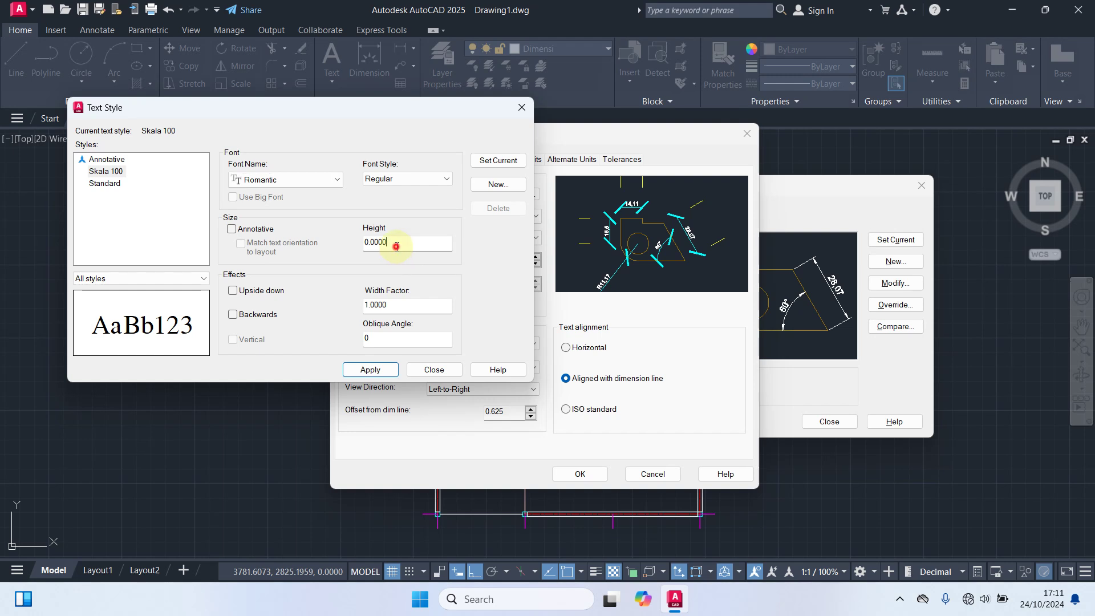
pyautogui.moveTo(396, 246); pyautogui.dragTo(249, 221)
pyautogui.click(381, 370)
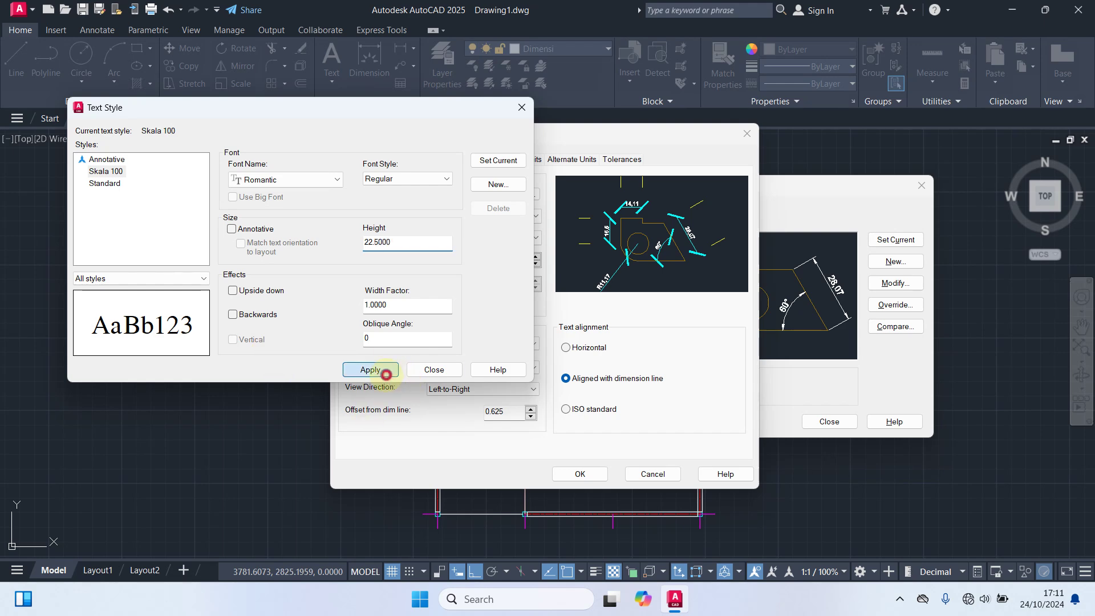
pyautogui.click(448, 373)
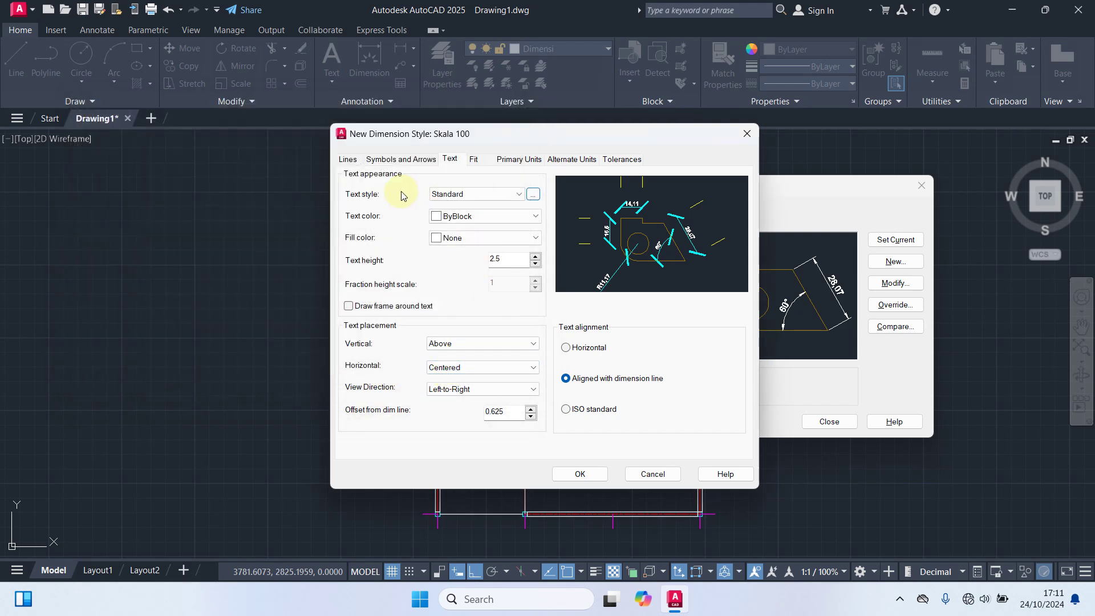
# Give the dimension text the Skala 100 style, color 31, vertical Centered, offset 8, and save
pyautogui.click(482, 195)
pyautogui.click(486, 195)
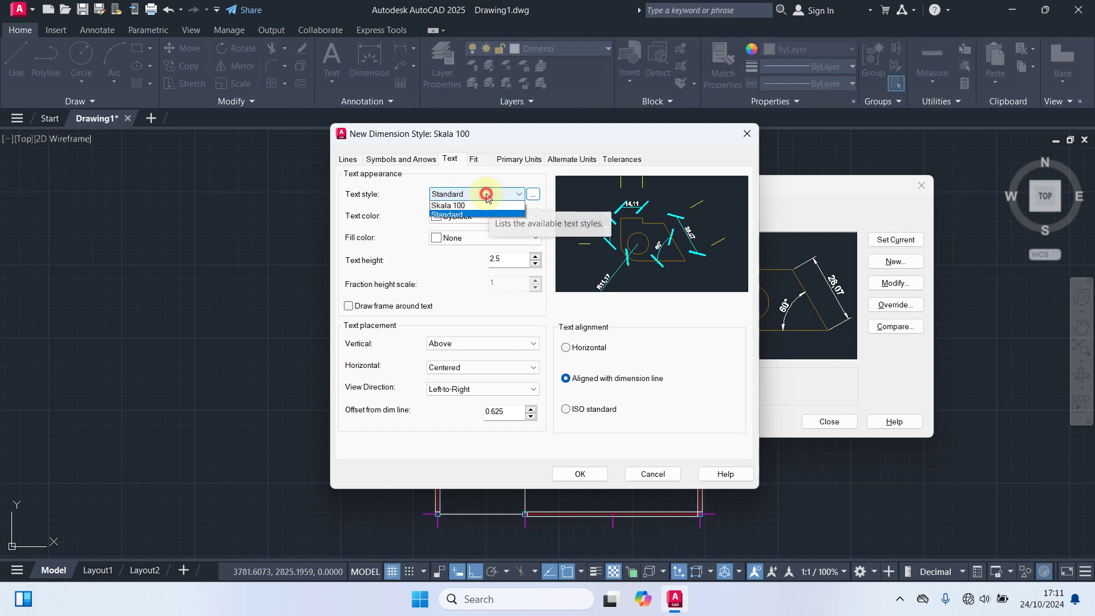
pyautogui.click(459, 215)
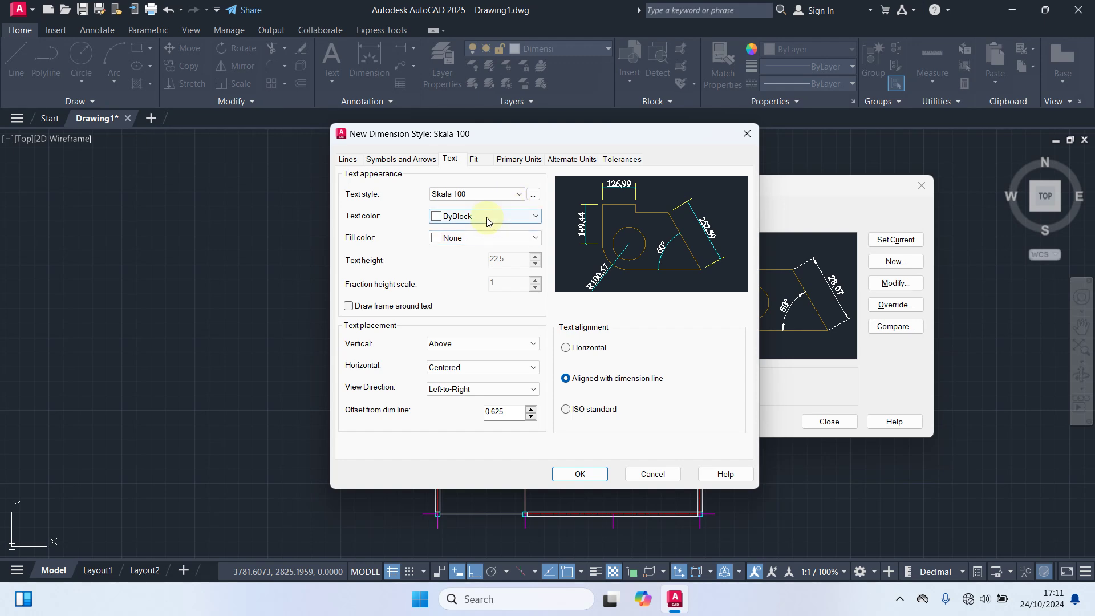
pyautogui.click(487, 217)
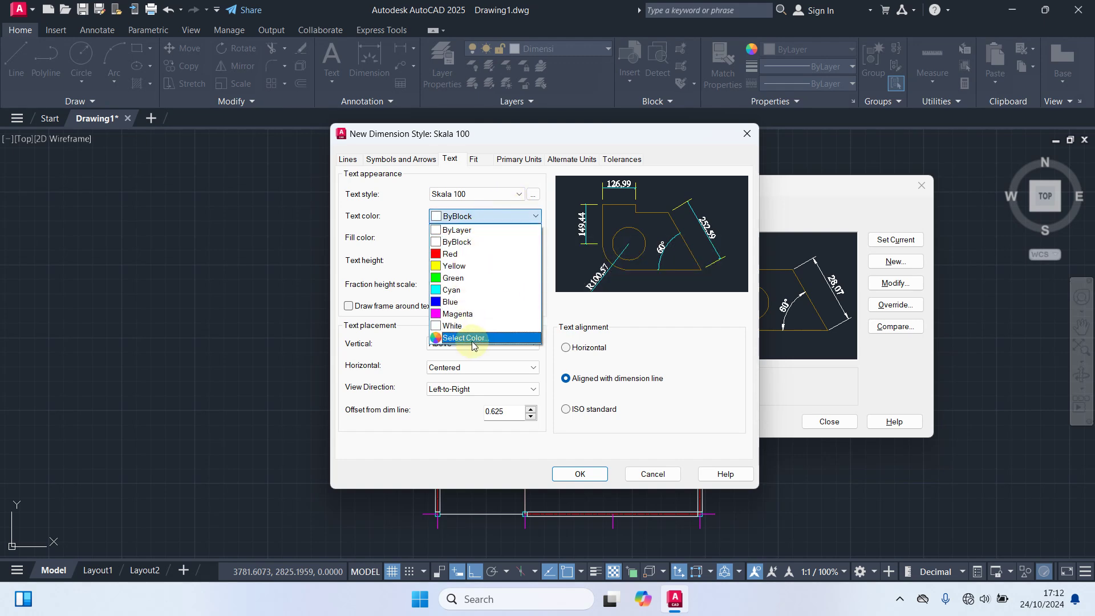
pyautogui.click(472, 339)
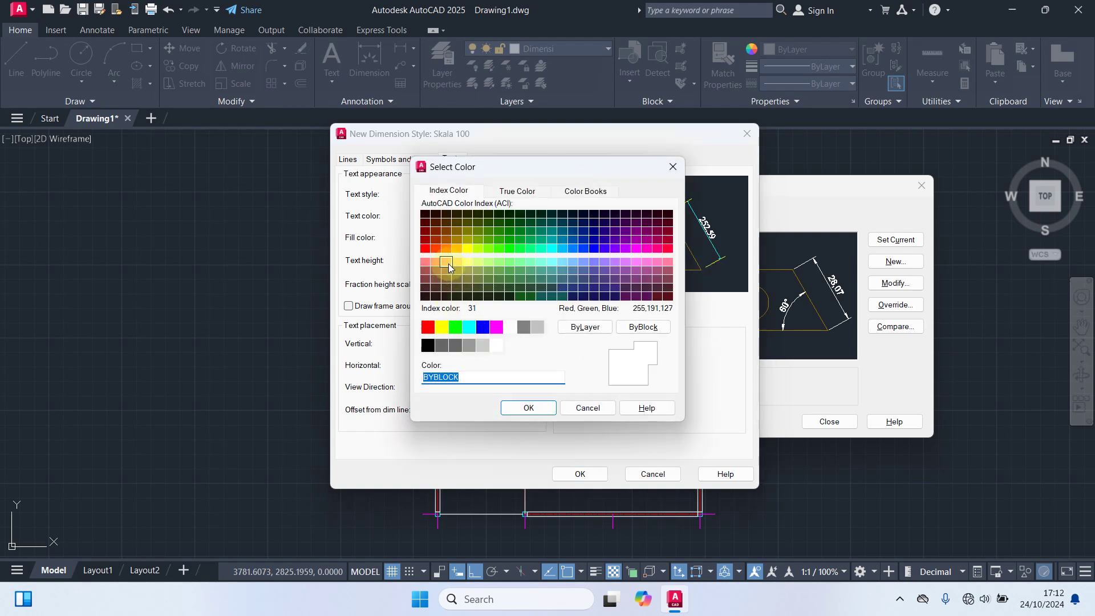
pyautogui.click(448, 265)
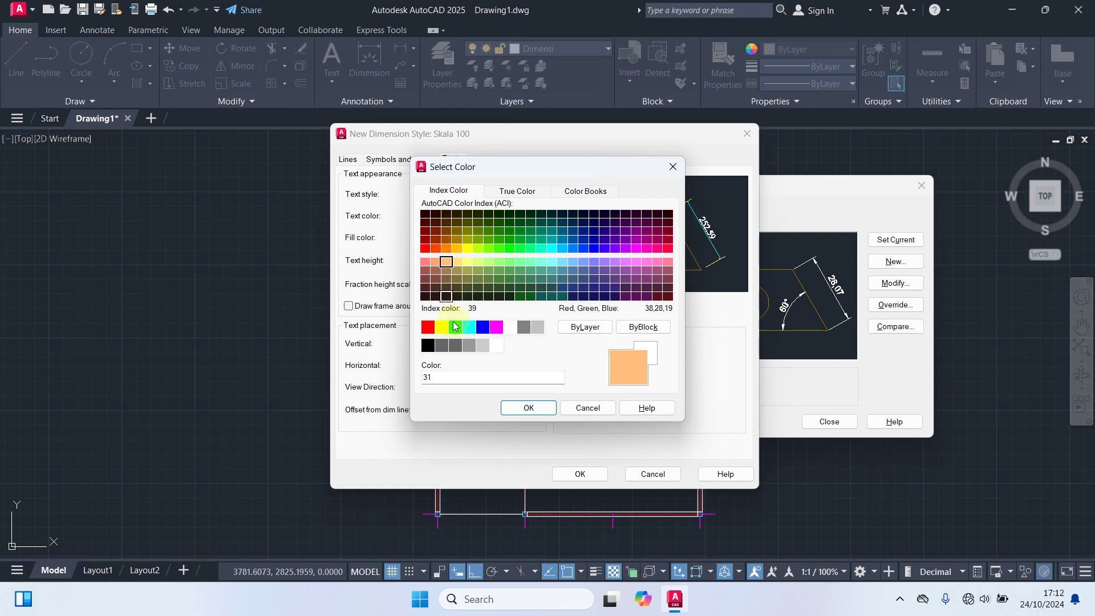
pyautogui.click(522, 409)
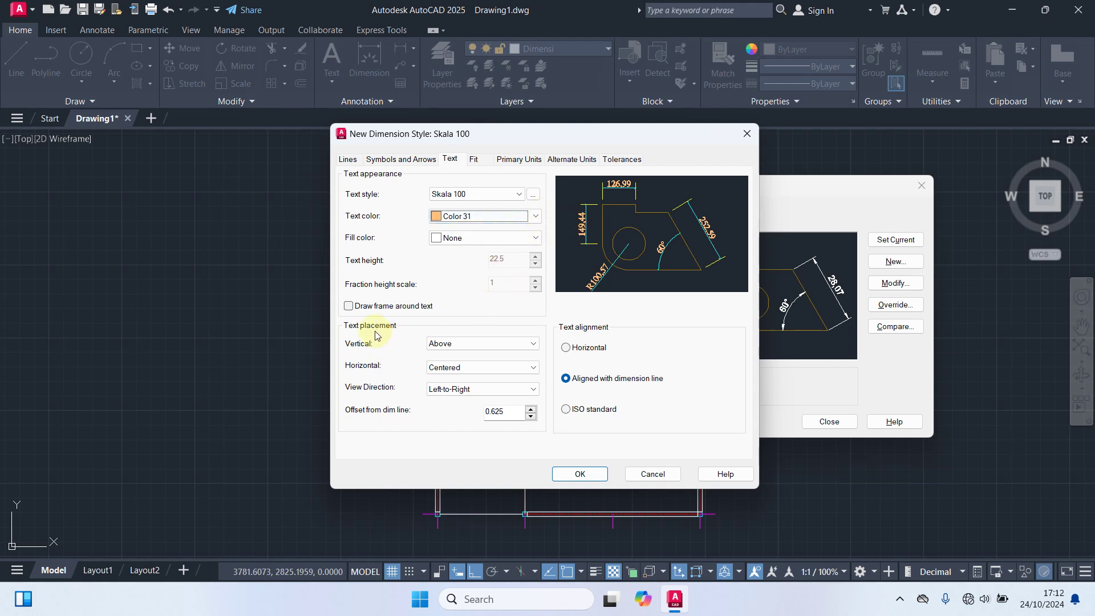
pyautogui.click(471, 343)
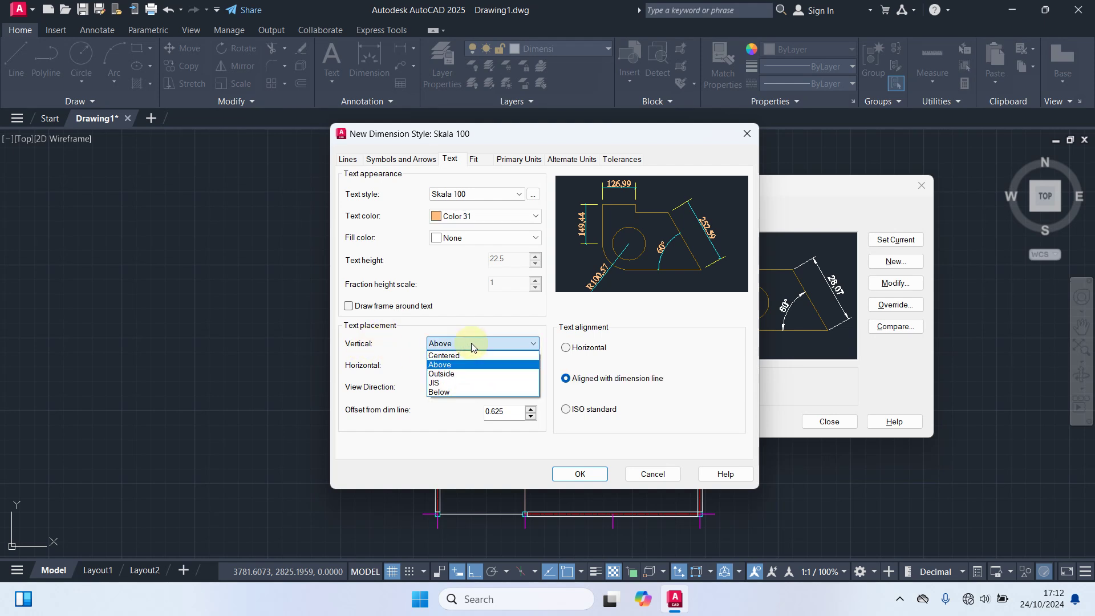
pyautogui.click(454, 355)
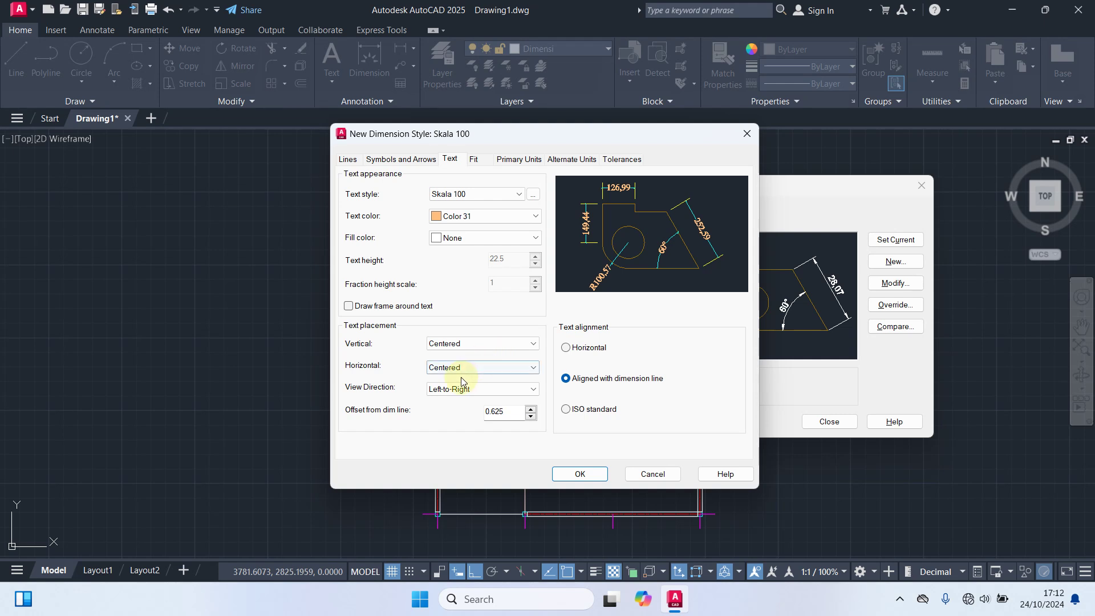
pyautogui.doubleClick(514, 411)
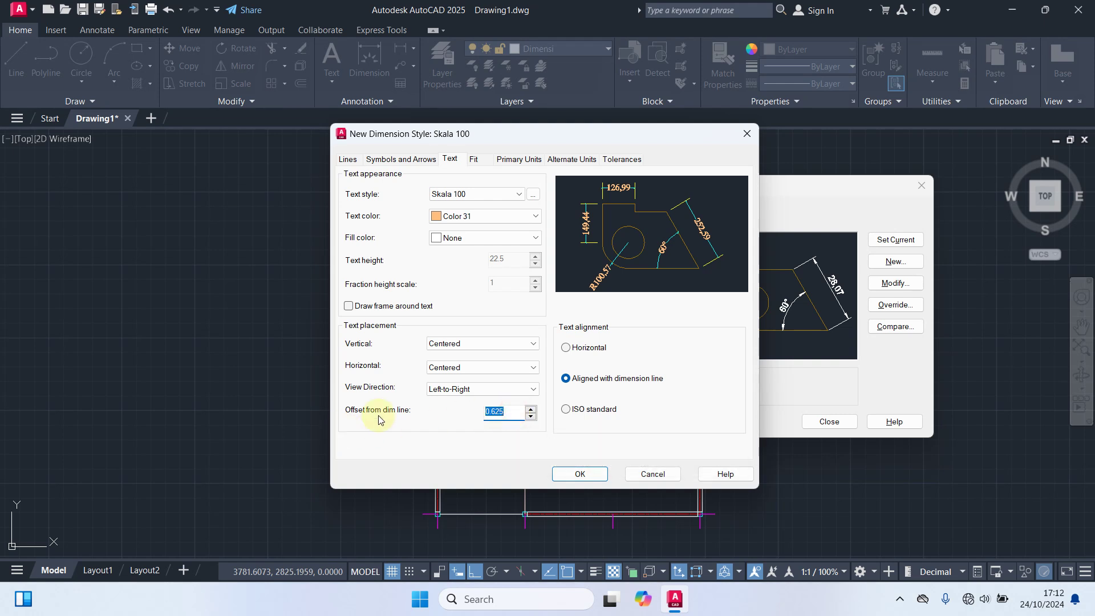
pyautogui.click(586, 473)
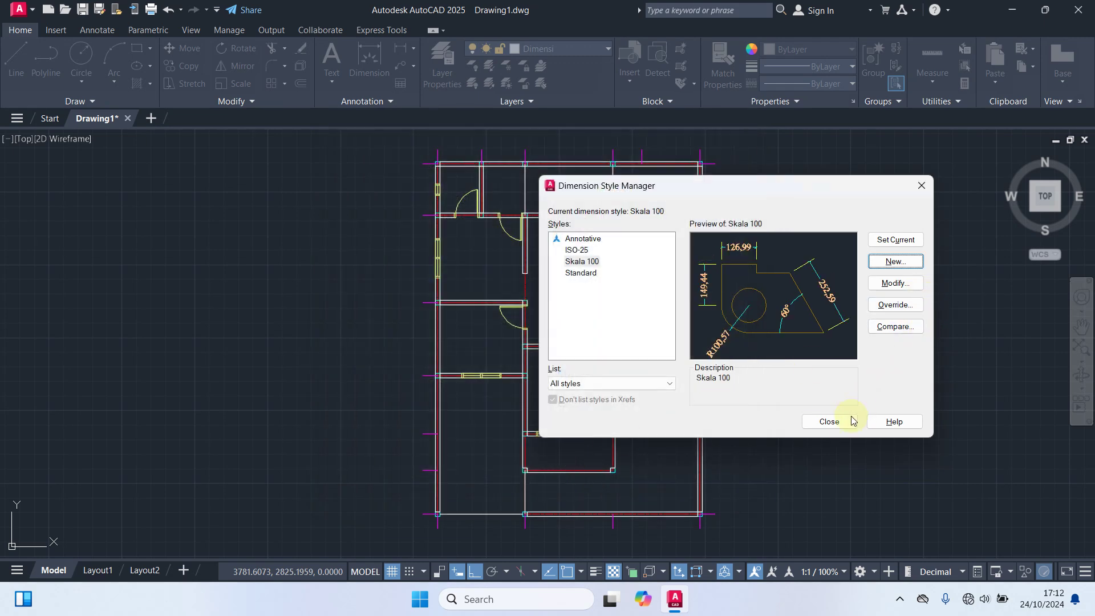
# Close the Dimension Style Manager and set Skala 100 as current text and dimension style in Annotation
pyautogui.click(834, 421)
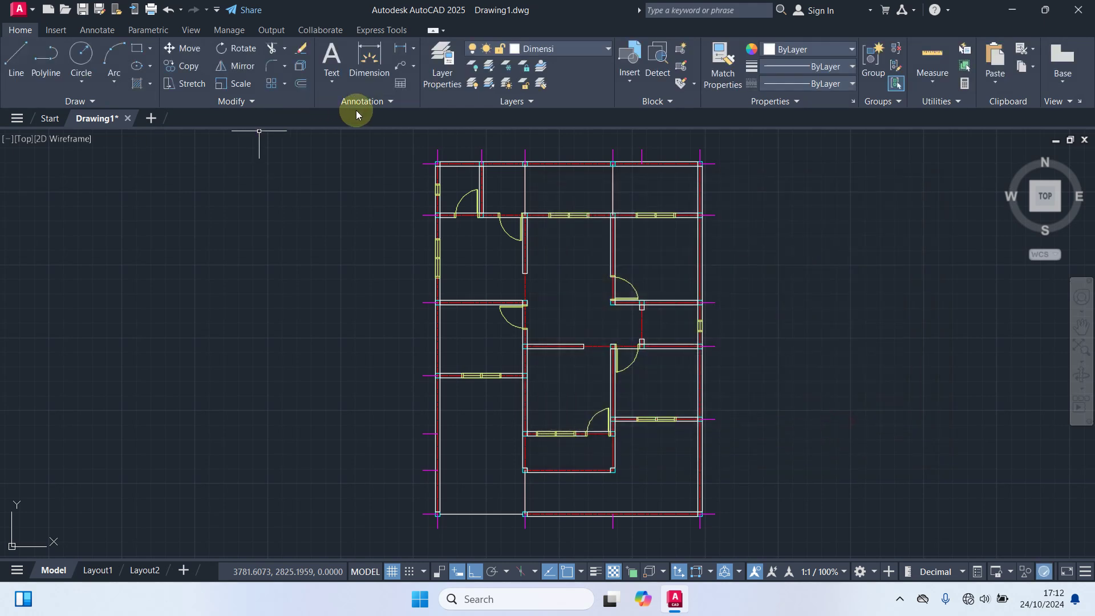
pyautogui.click(363, 105)
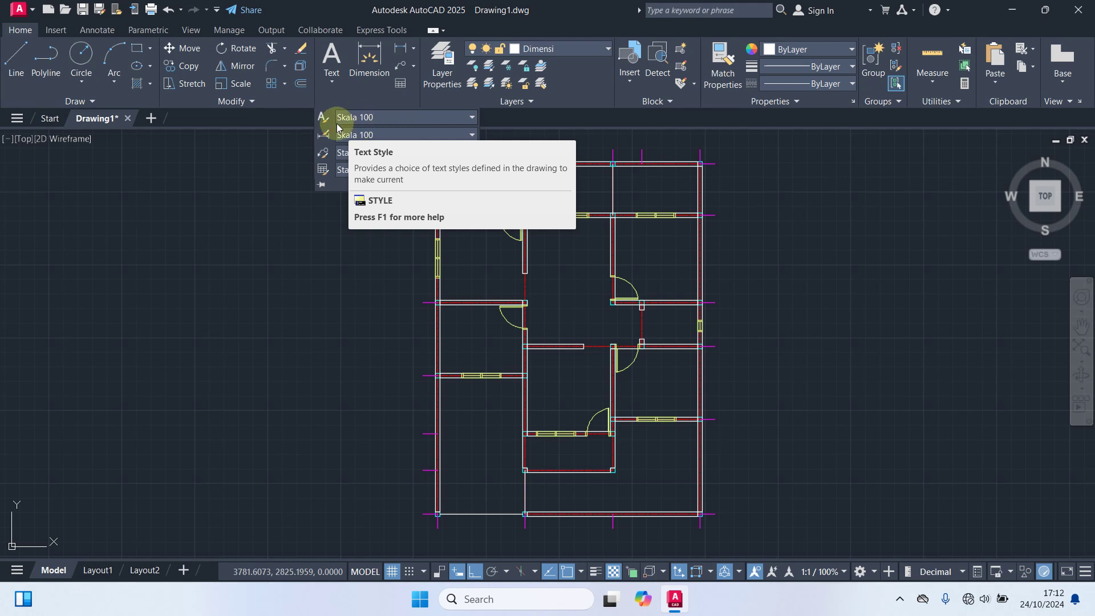
pyautogui.click(400, 116)
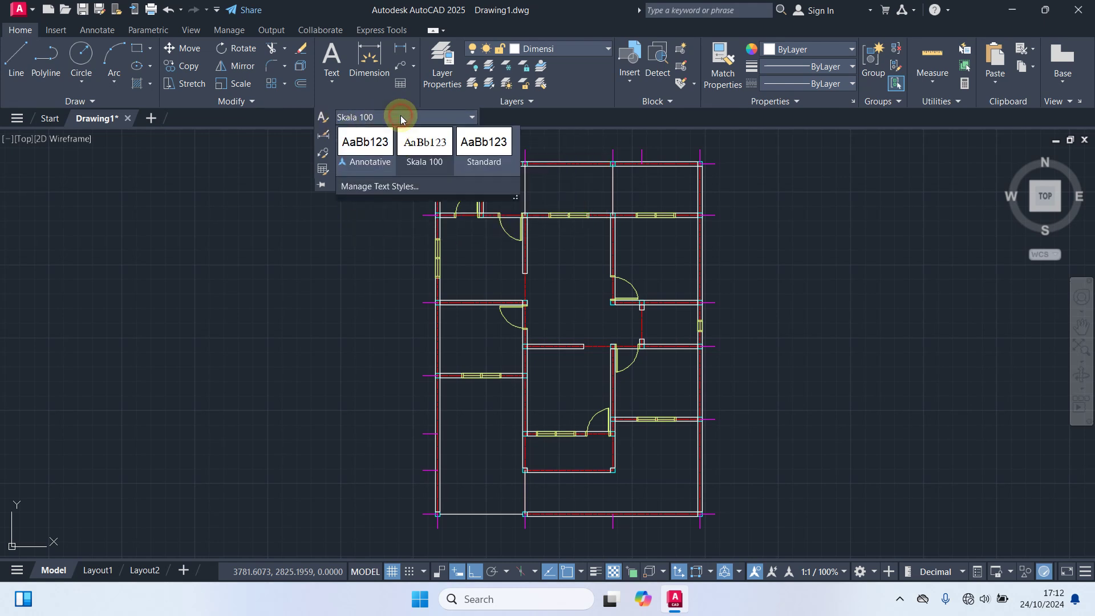
pyautogui.click(430, 150)
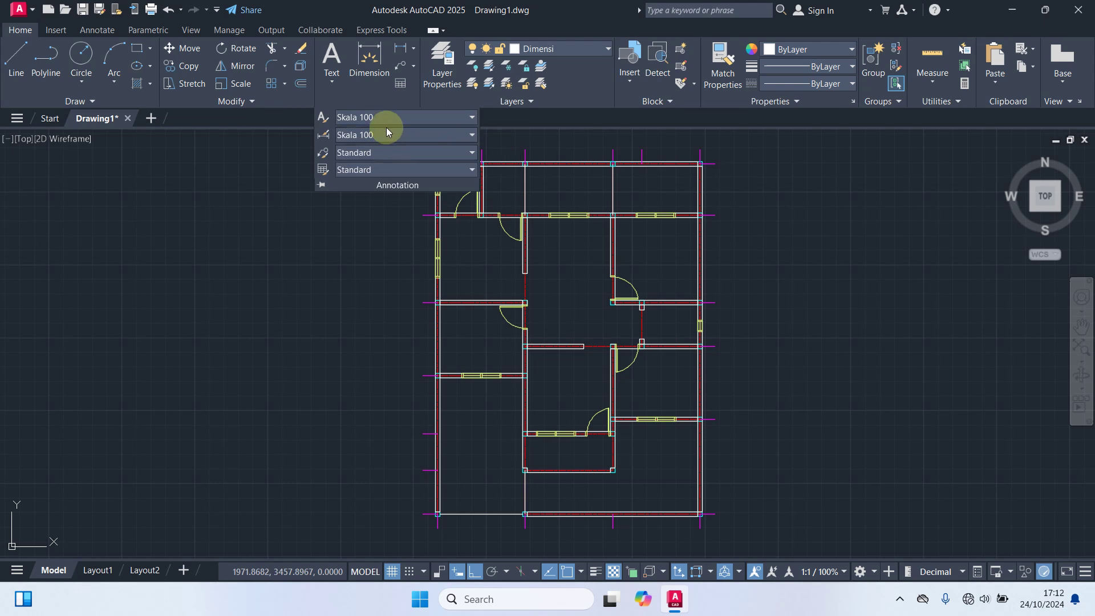
pyautogui.click(387, 137)
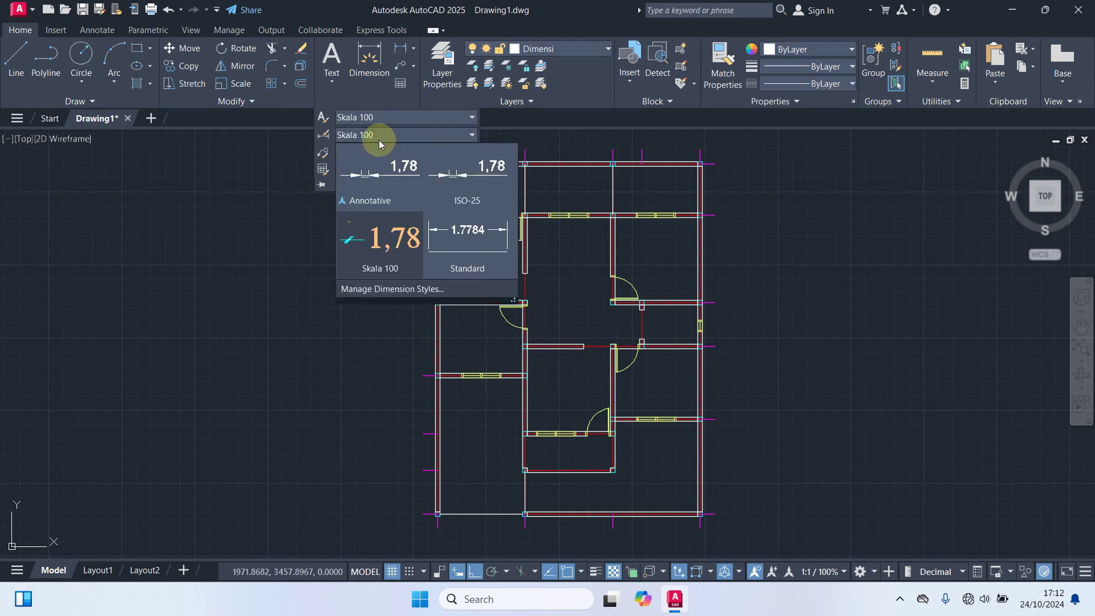
pyautogui.click(376, 236)
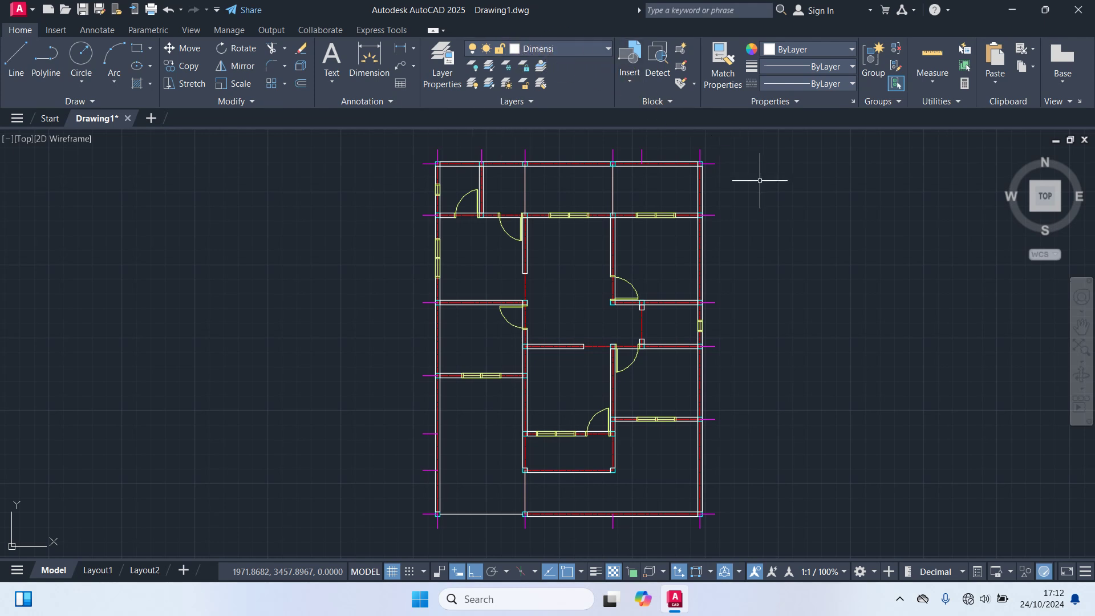
# Quick-dimension the top grid marks with QDIM, placing the 150, 150, 300, 100, 200 chain above
pyautogui.write('qdi')
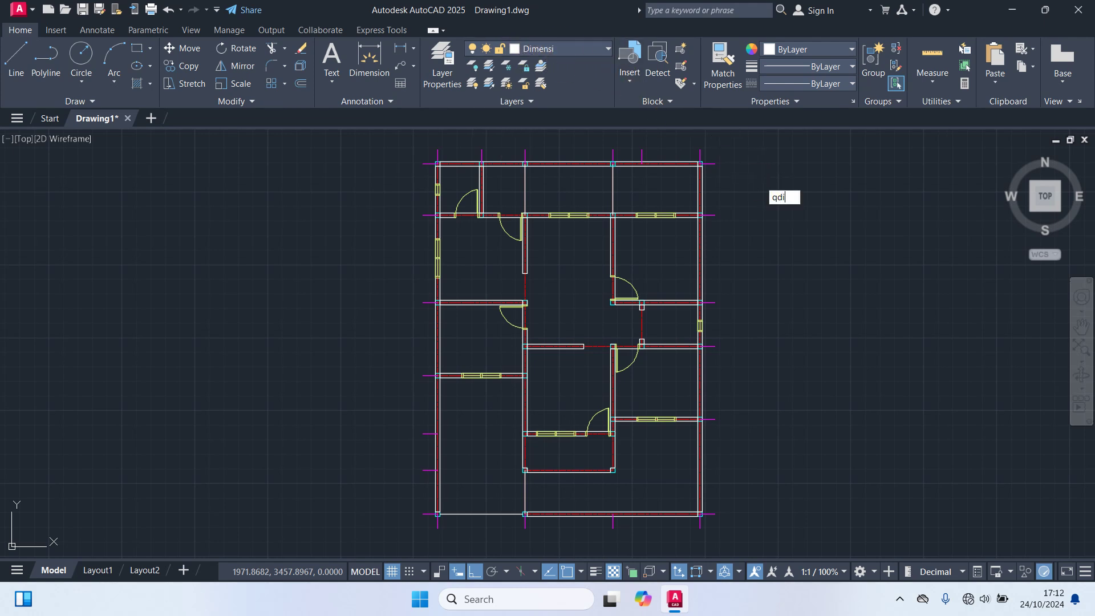
pyautogui.write('m')
pyautogui.press('Return')
pyautogui.scroll(2, 700, 197)
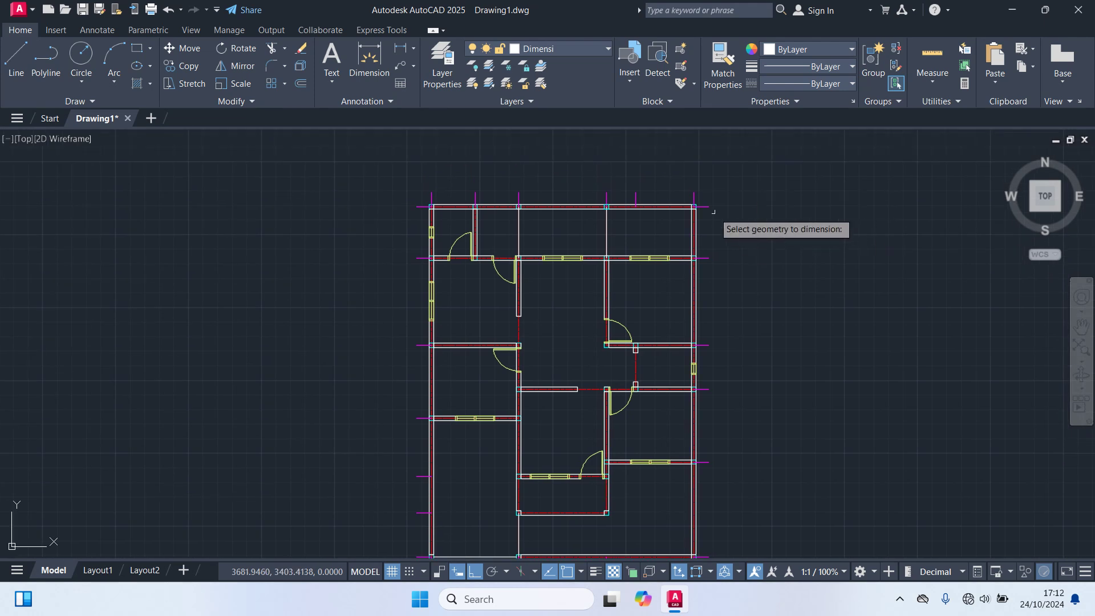
pyautogui.click(700, 196)
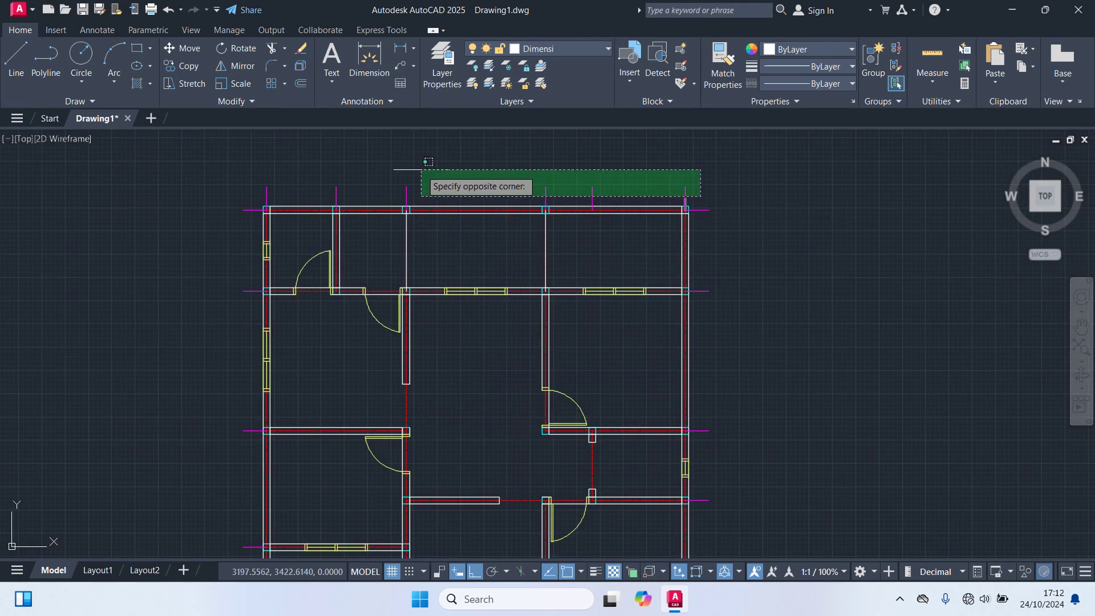
pyautogui.click(228, 148)
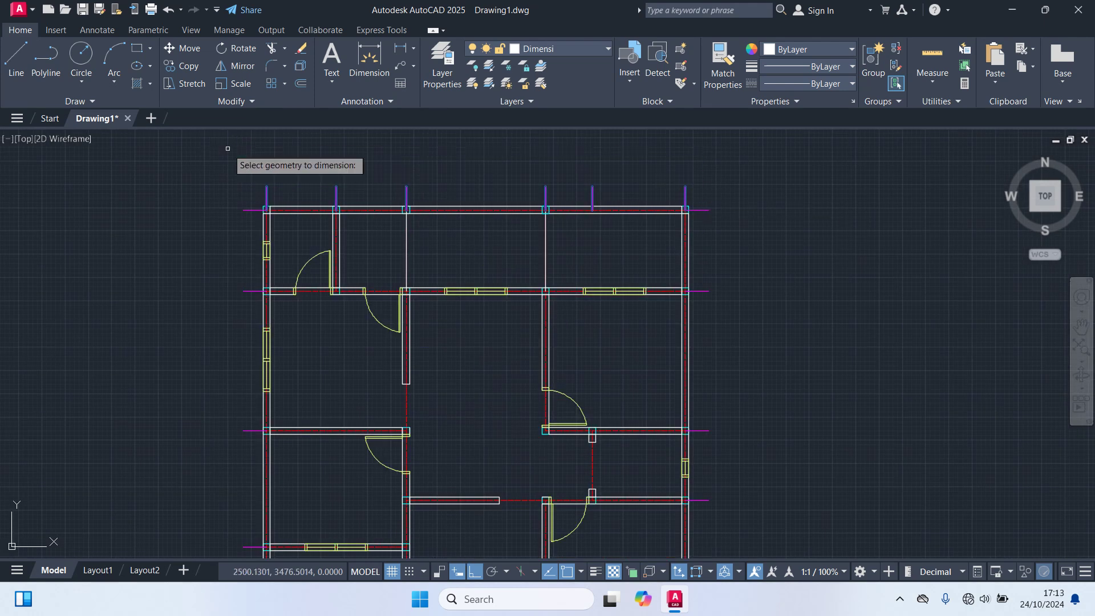
pyautogui.press('Return')
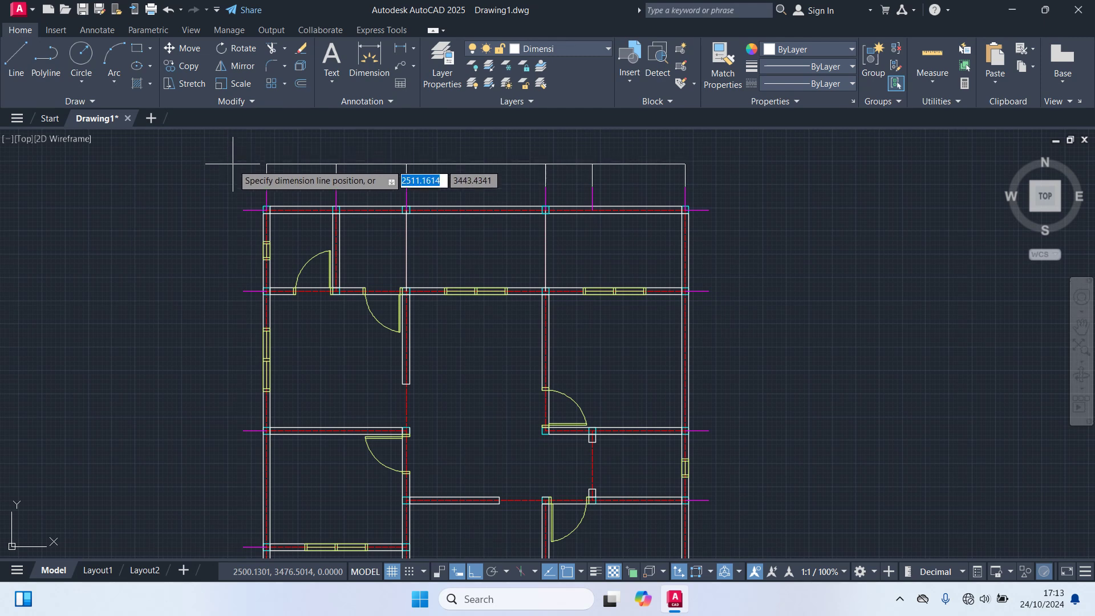
pyautogui.scroll(2, 233, 164)
pyautogui.moveTo(233, 163); pyautogui.dragTo(188, 235, button='middle')
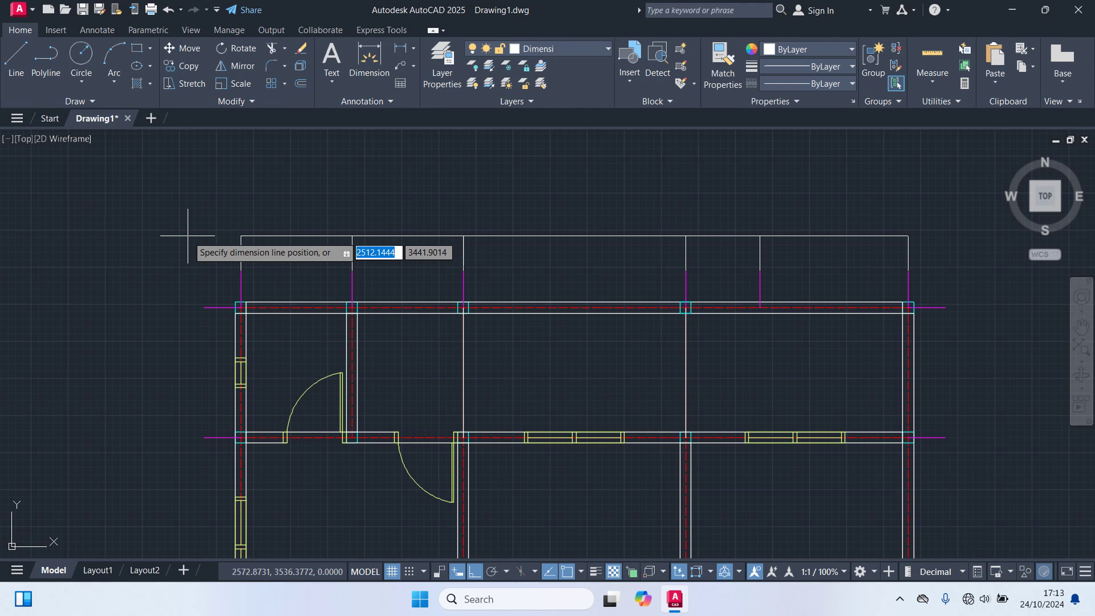
pyautogui.click(187, 235)
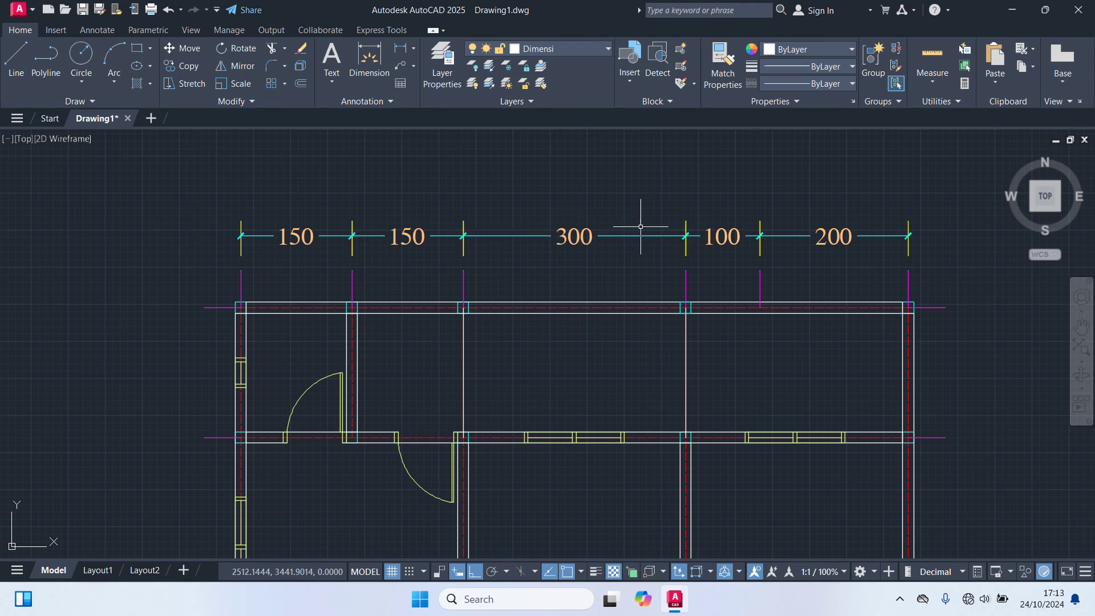
pyautogui.scroll(-2, 644, 260)
pyautogui.moveTo(635, 367); pyautogui.dragTo(627, 142, button='middle')
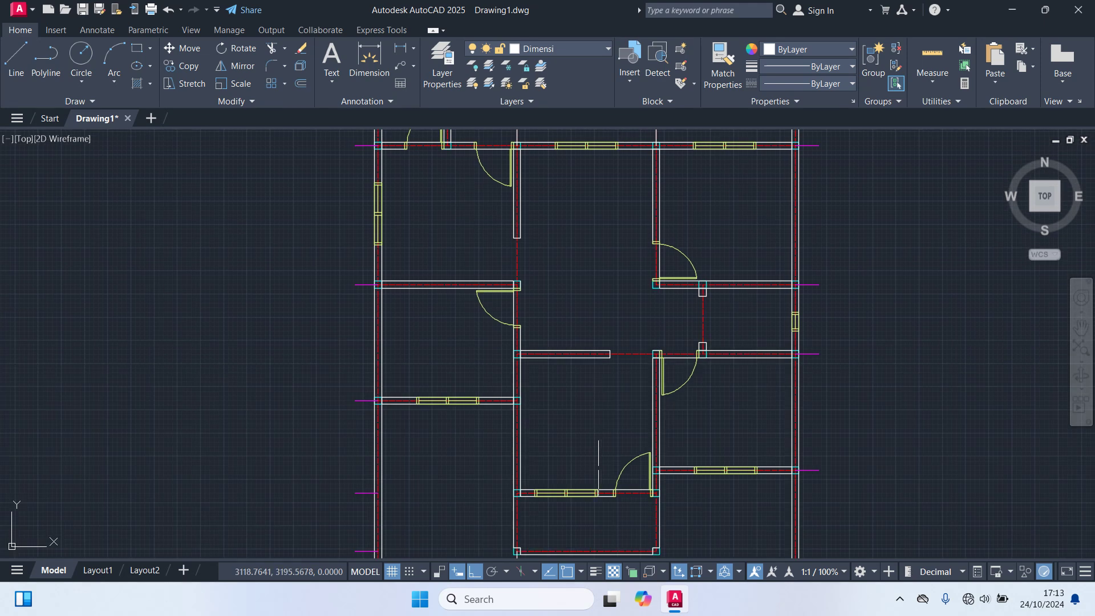
# Dimension the grid marks below the bottom wall, placing three 300 spans beneath the plan
pyautogui.moveTo(630, 338); pyautogui.dragTo(631, 167, button='middle')
pyautogui.press('Return')
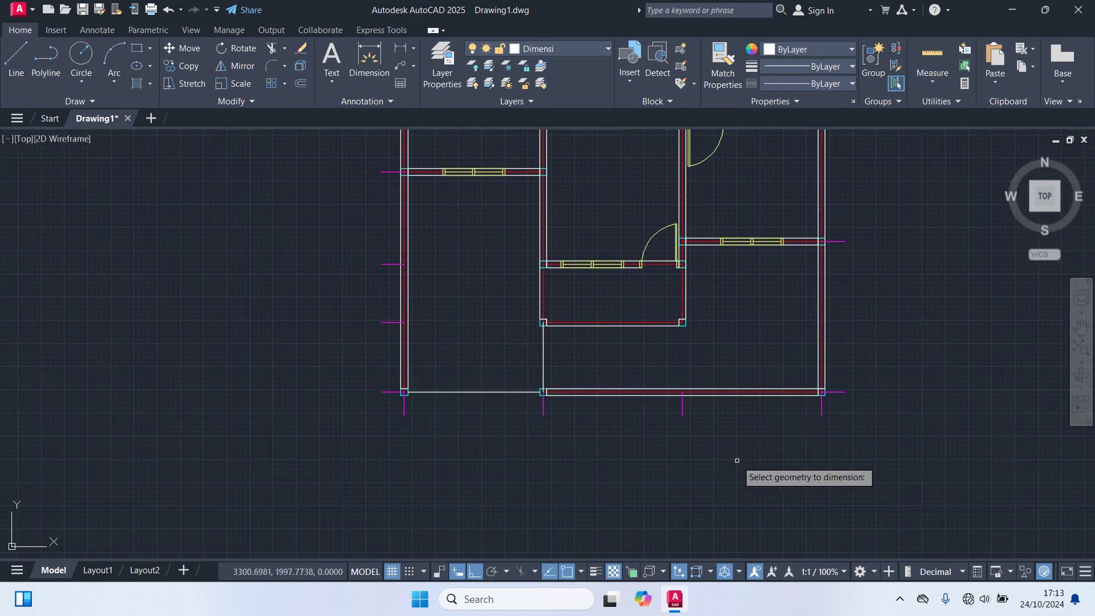
pyautogui.click(828, 429)
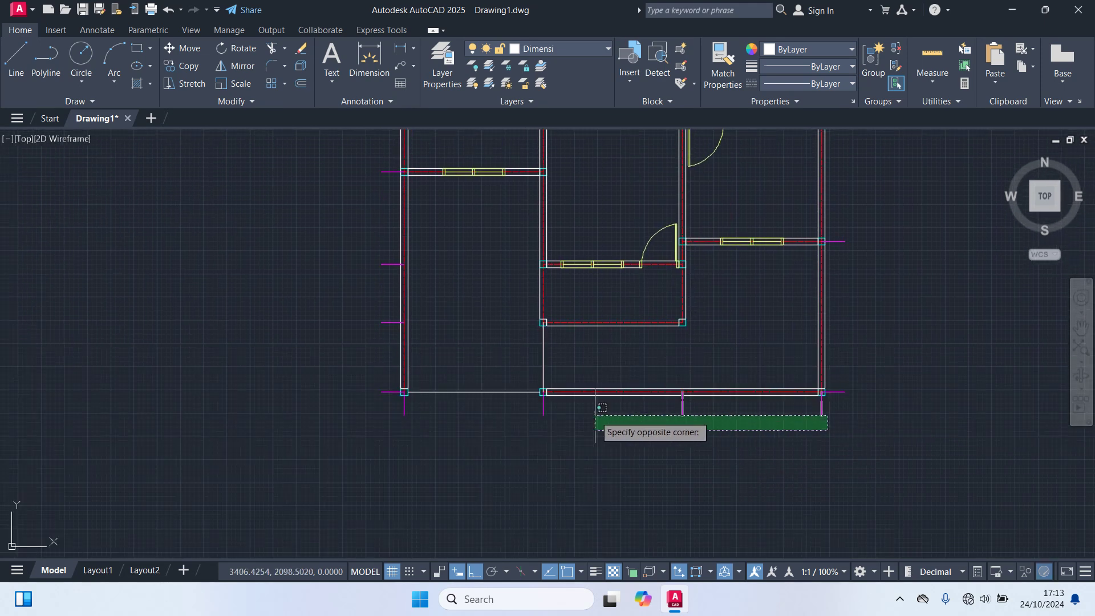
pyautogui.click(353, 404)
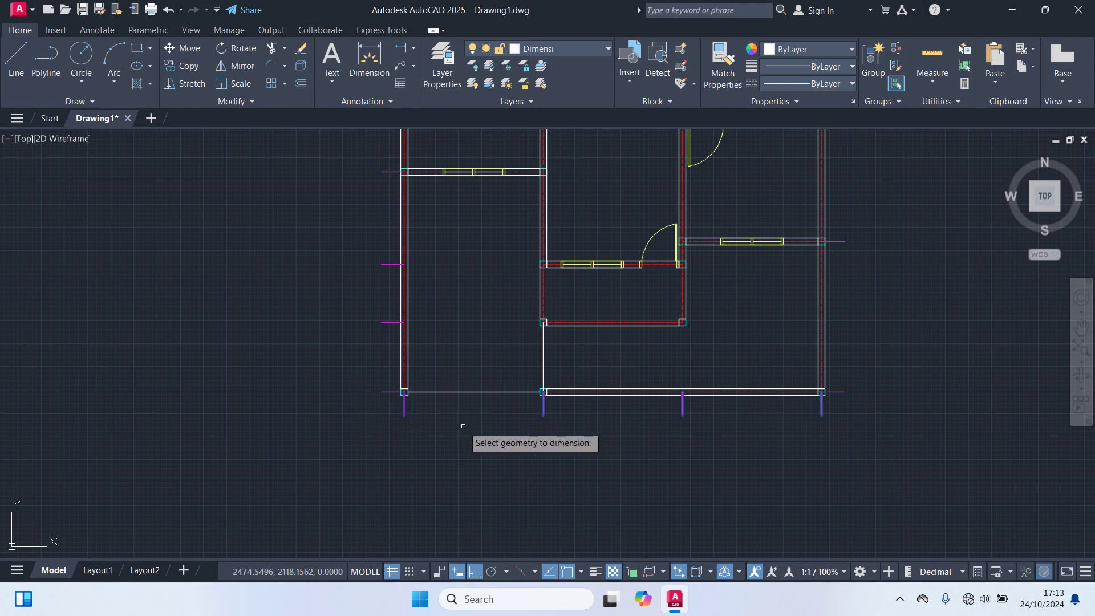
pyautogui.press('Return')
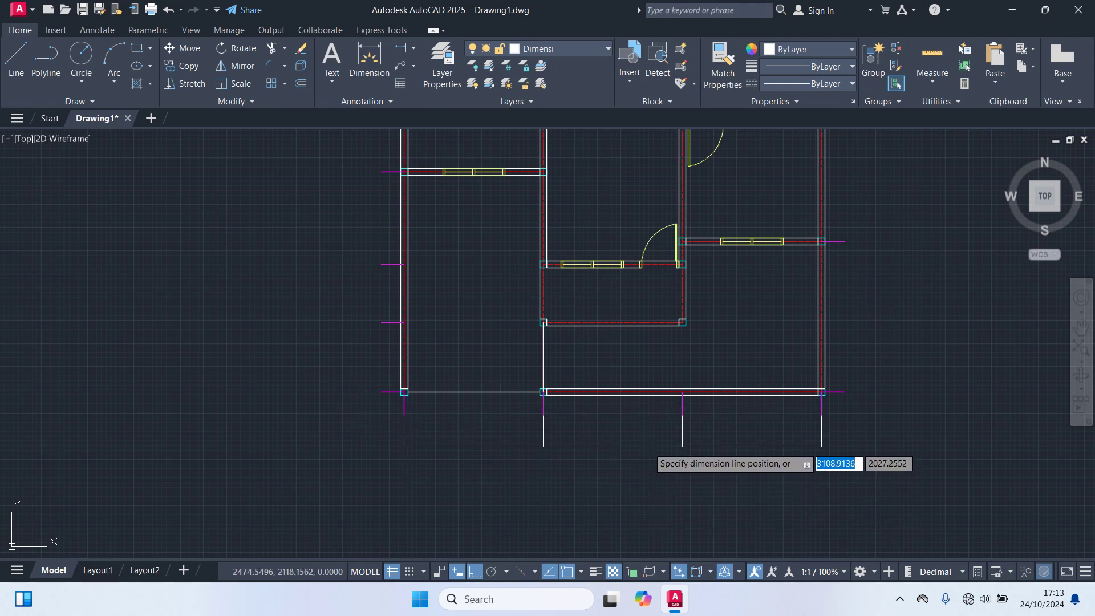
pyautogui.scroll(2, 641, 456)
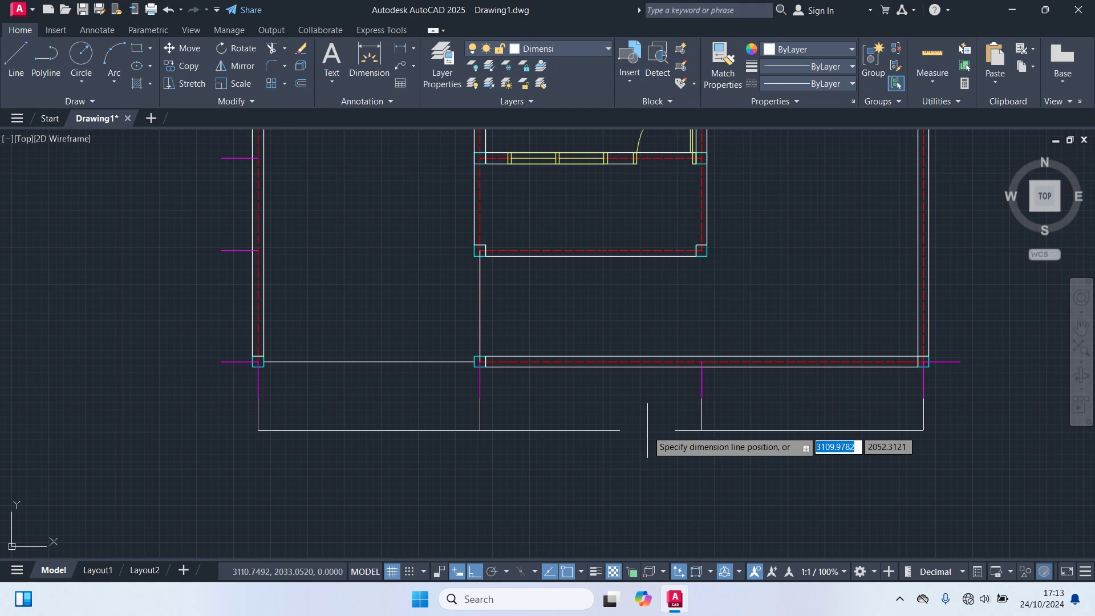
pyautogui.click(647, 430)
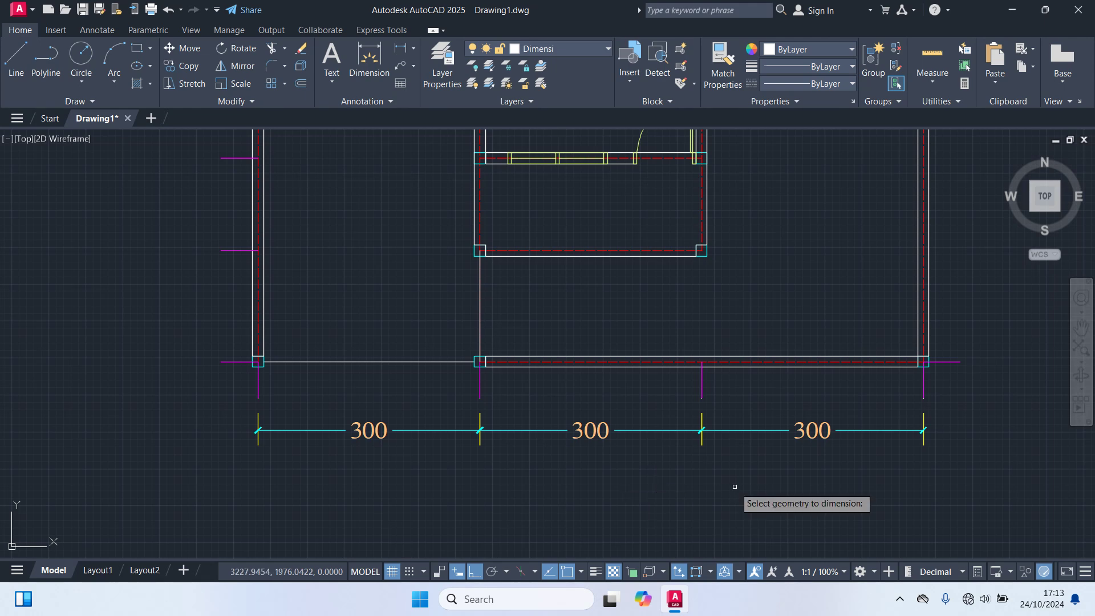
pyautogui.scroll(-2, 738, 489)
pyautogui.moveTo(889, 364); pyautogui.dragTo(727, 500, button='middle')
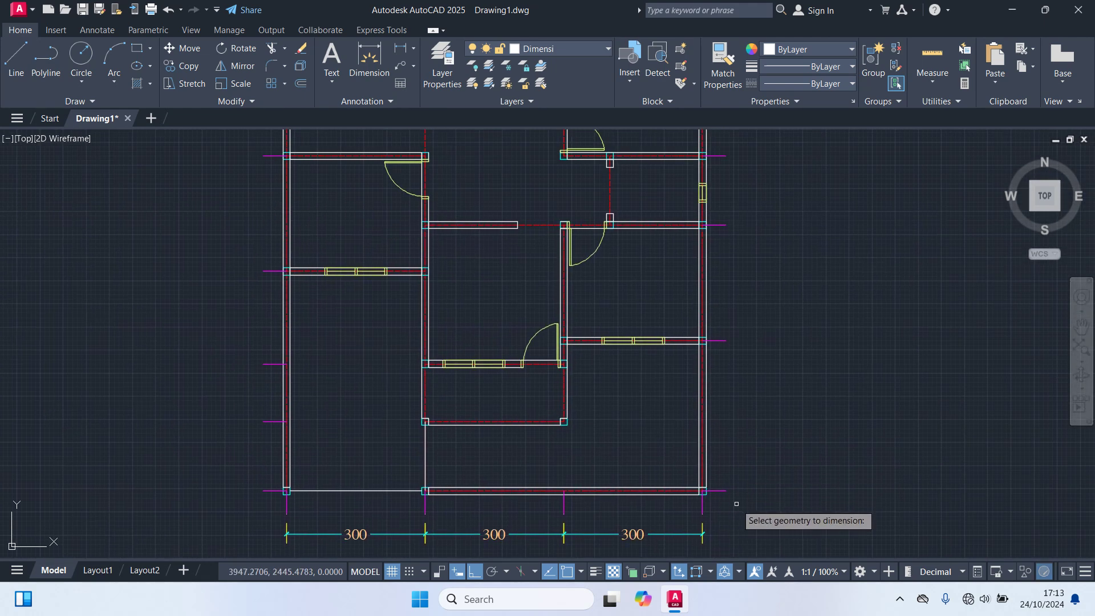
# Quick-dimension the right-side grid marks into a 175, 300, 150, 250, 325 vertical chain
pyautogui.click(737, 504)
pyautogui.scroll(-2, 748, 149)
pyautogui.moveTo(748, 148); pyautogui.dragTo(669, 408, button='middle')
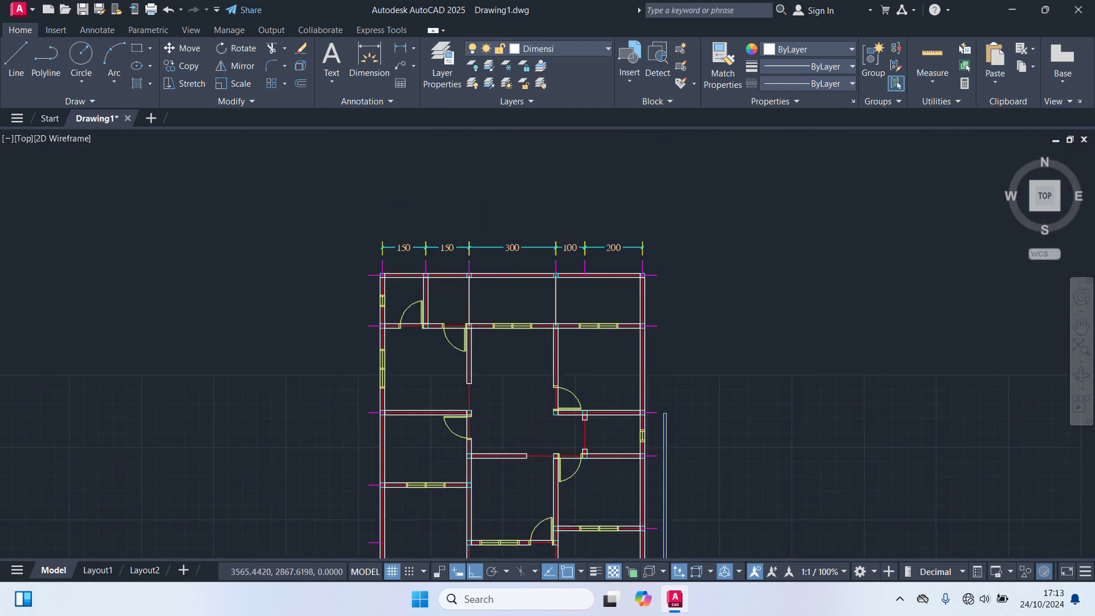
pyautogui.click(661, 254)
pyautogui.moveTo(709, 251); pyautogui.dragTo(662, 189, button='middle')
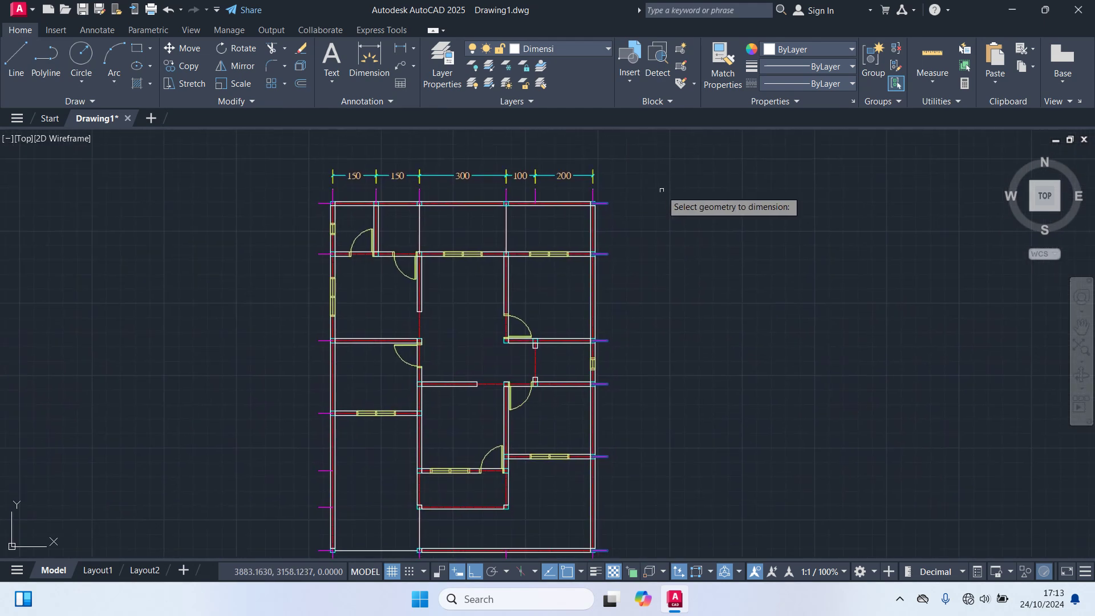
pyautogui.press('Return')
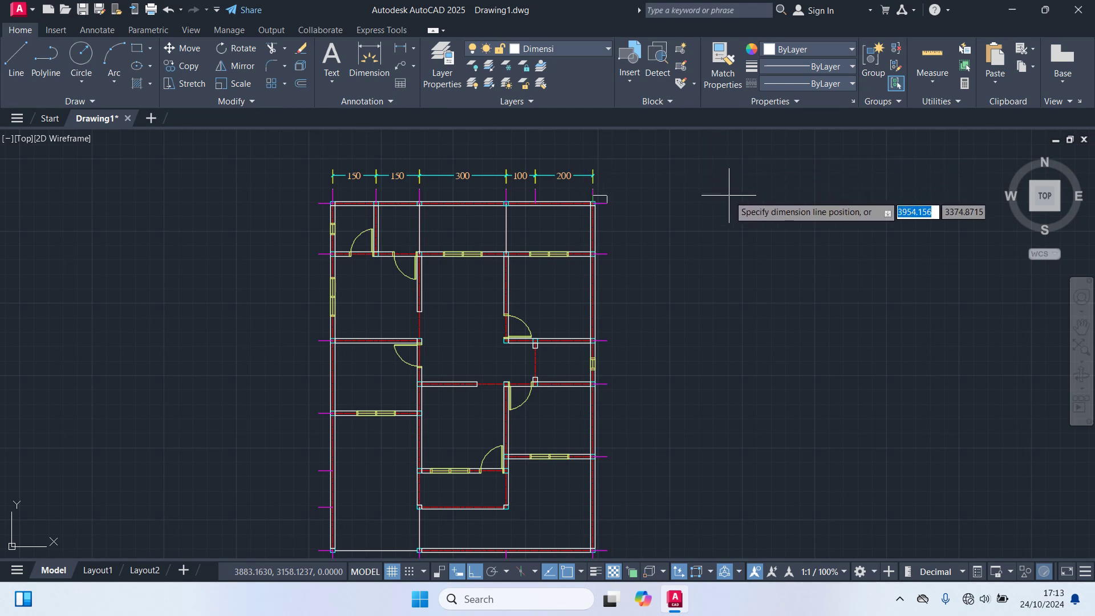
pyautogui.scroll(7, 622, 217)
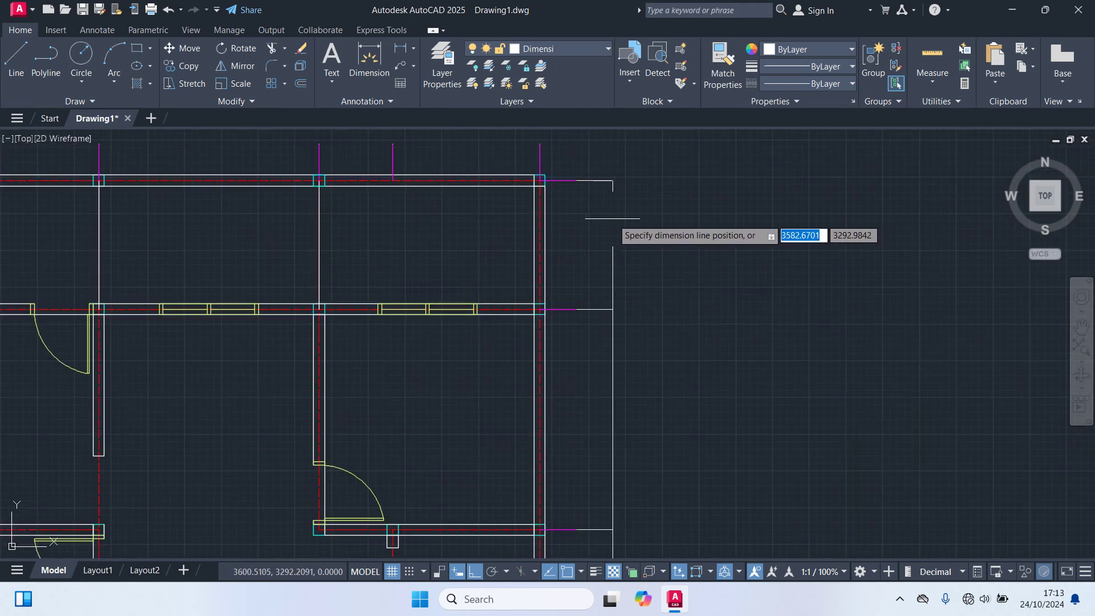
pyautogui.click(608, 218)
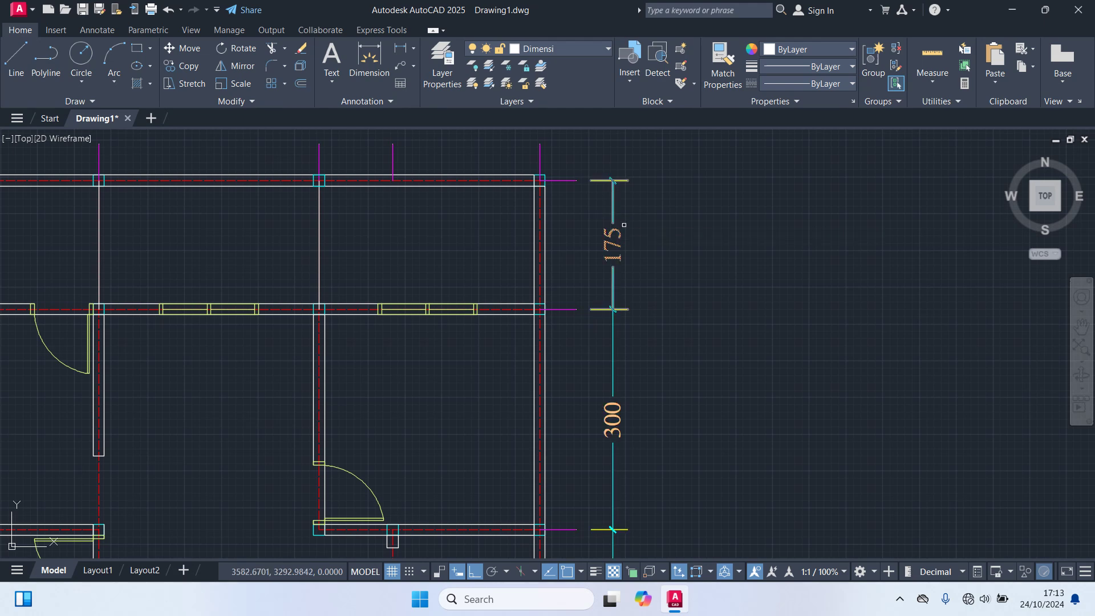
# Pan the view to bring the plan's left wall and its guide ticks into view
pyautogui.scroll(-5, 702, 342)
pyautogui.moveTo(710, 421); pyautogui.dragTo(703, 139, button='middle')
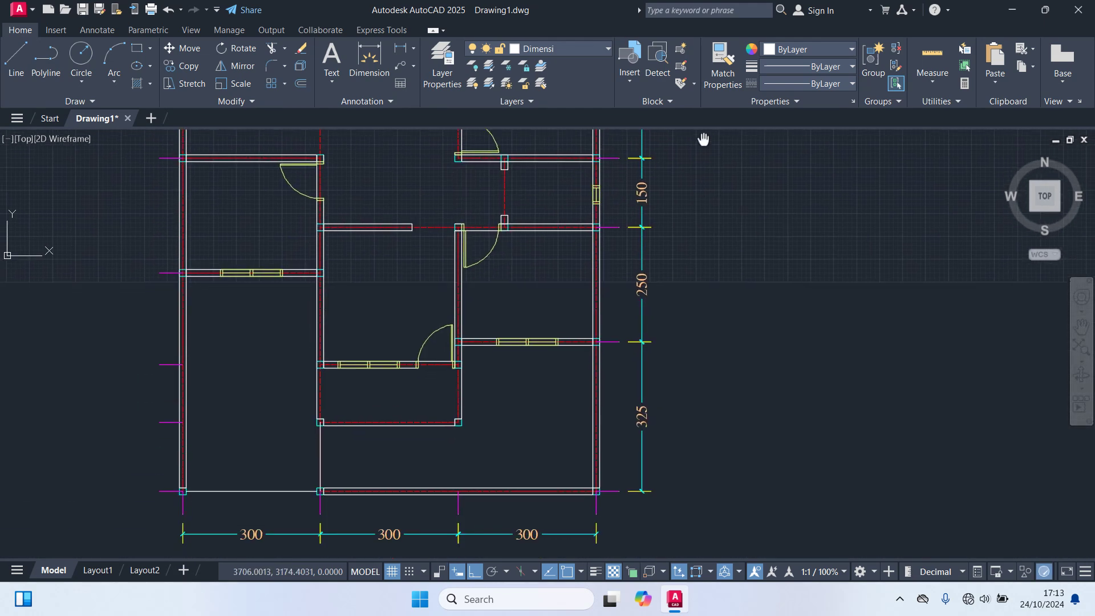
pyautogui.moveTo(703, 140); pyautogui.dragTo(796, 135, button='middle')
pyautogui.moveTo(388, 348); pyautogui.dragTo(748, 345, button='middle')
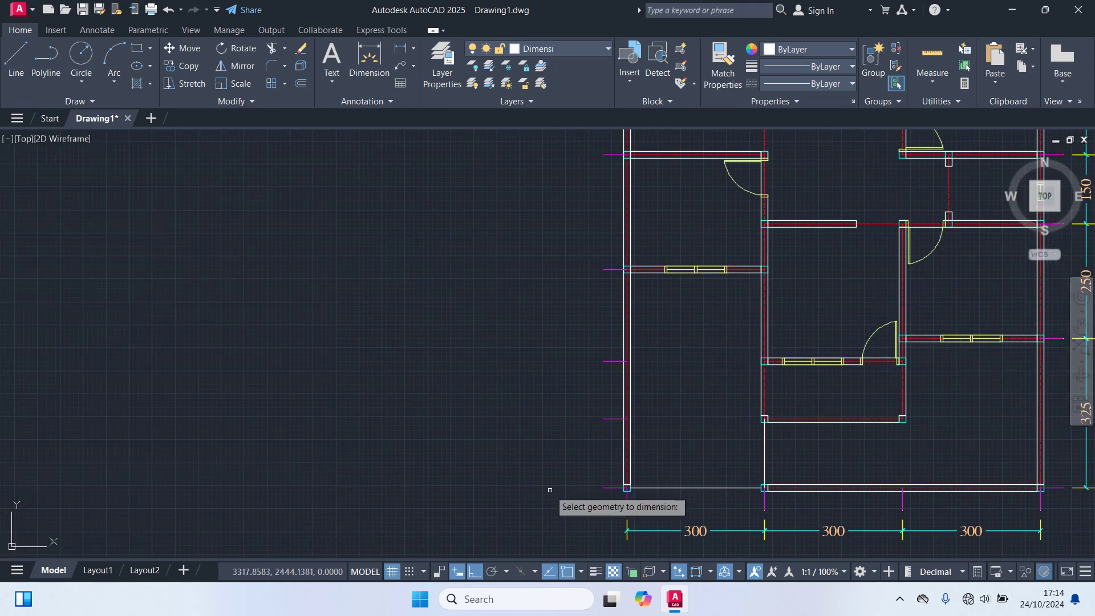
# Quick-dimension the left guide ticks as a 175, 300, 250, 200, 125, 150 chain left of the plan
pyautogui.click(614, 503)
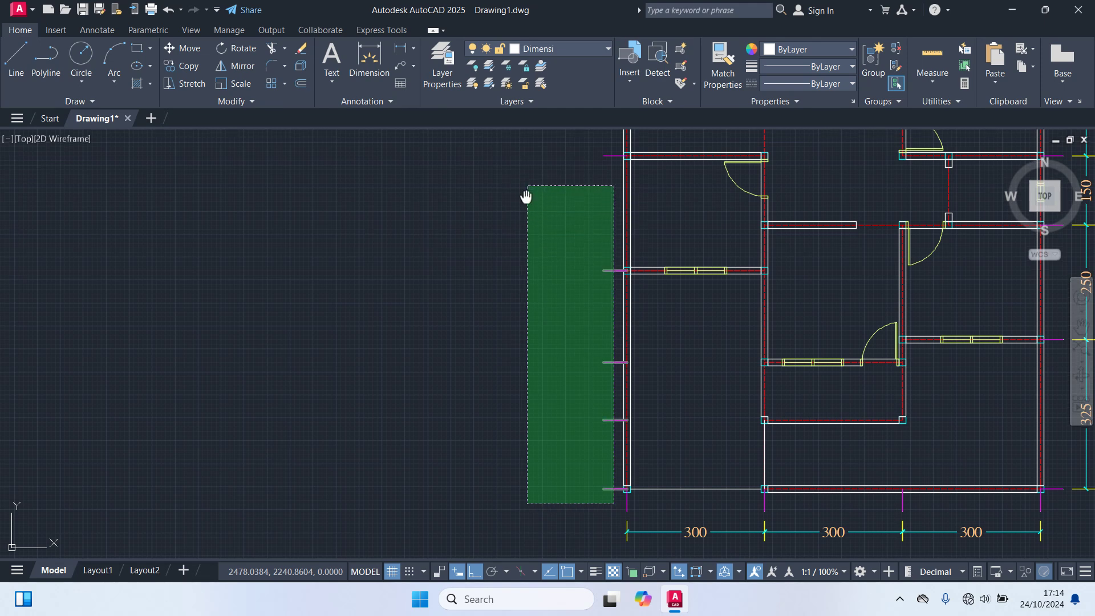
pyautogui.moveTo(526, 195); pyautogui.dragTo(473, 443, button='middle')
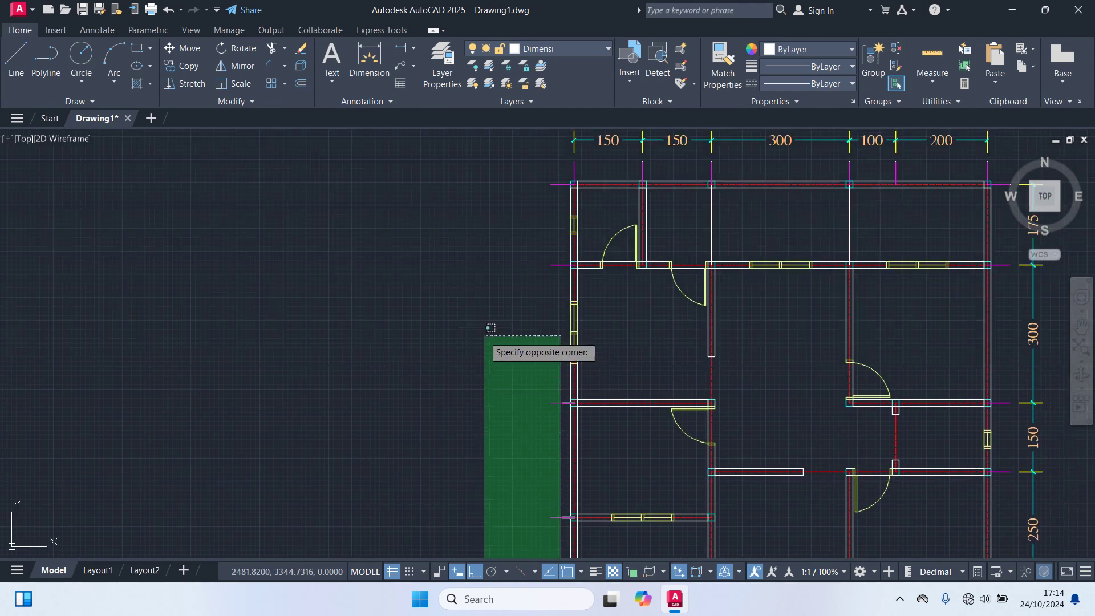
pyautogui.click(502, 163)
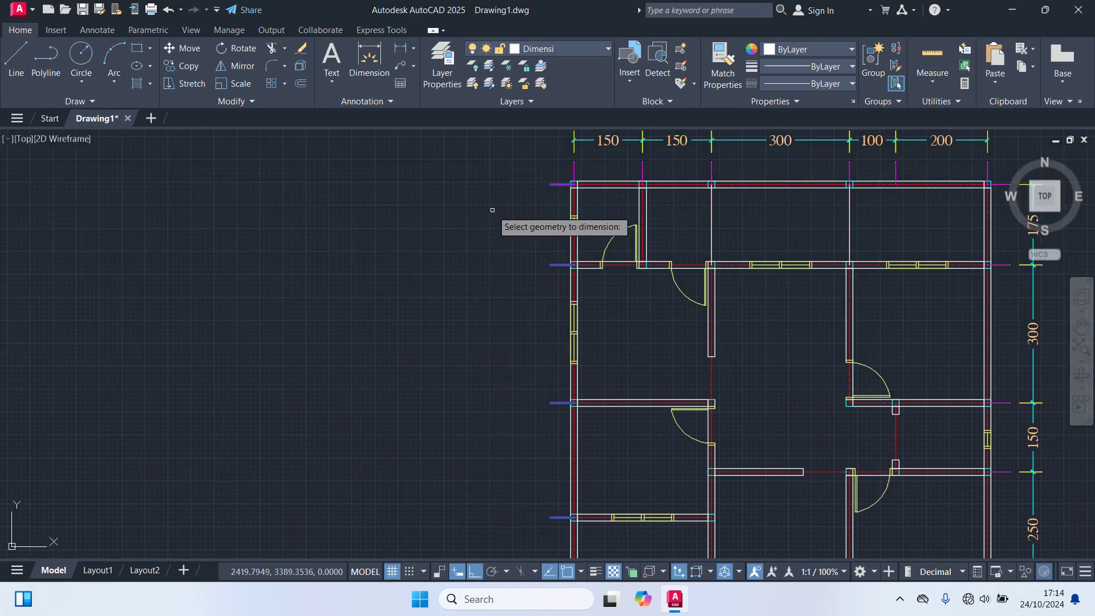
pyautogui.press('Return')
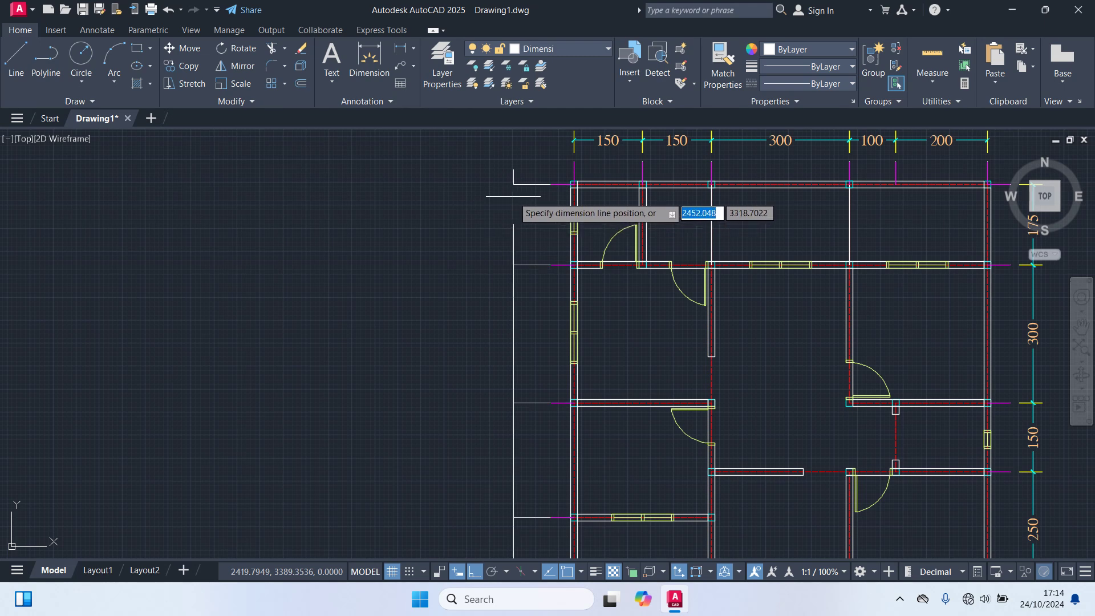
pyautogui.scroll(2, 517, 198)
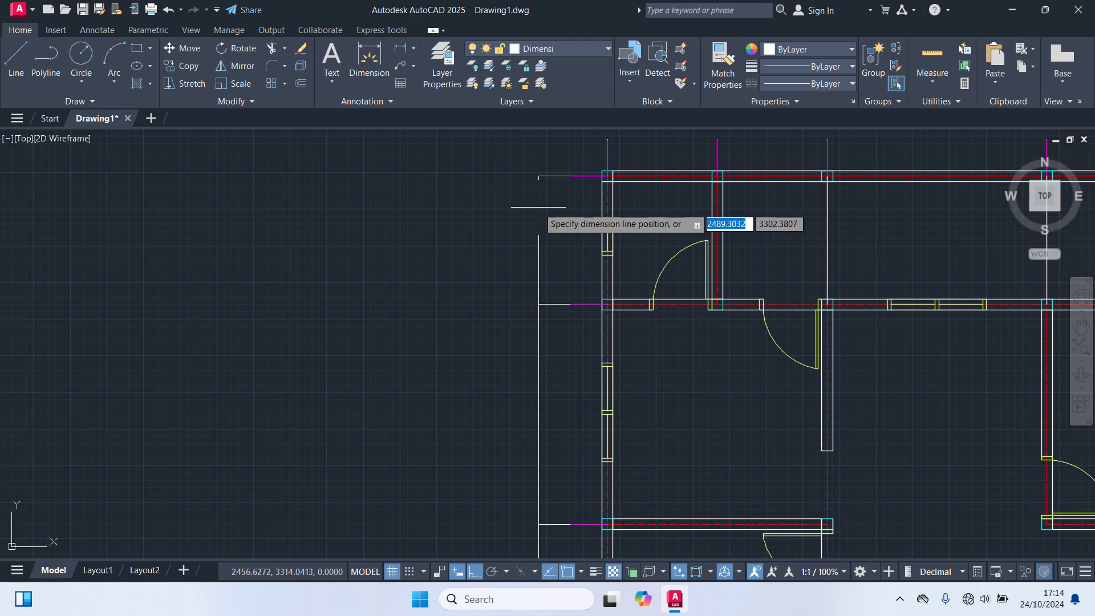
pyautogui.click(539, 207)
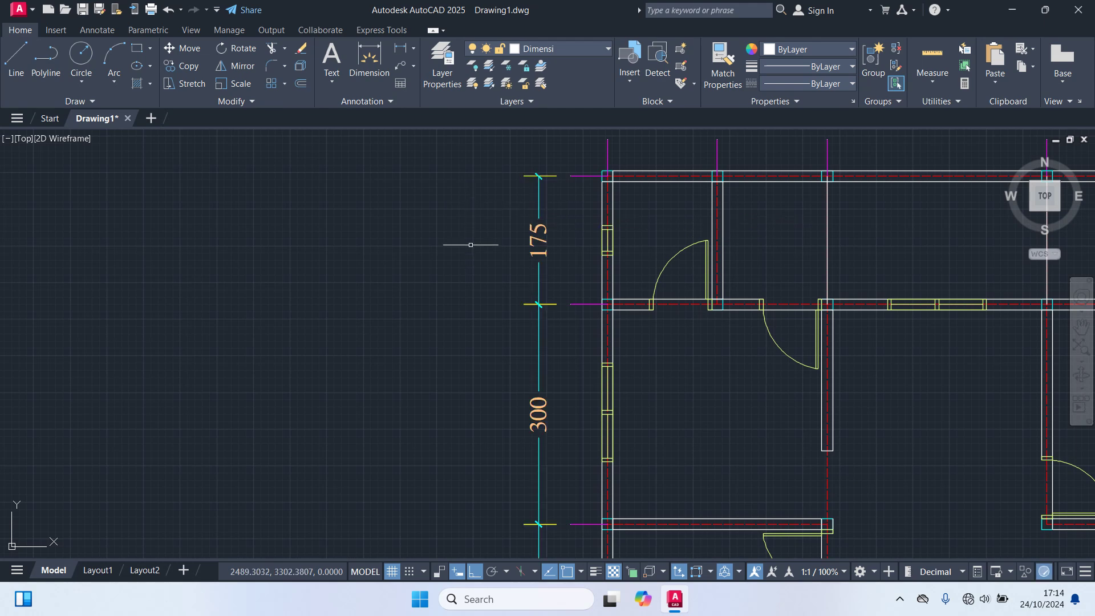
# Pan and zoom across the plan to bring the right wall's window area into view
pyautogui.moveTo(478, 321); pyautogui.dragTo(514, 53, button='middle')
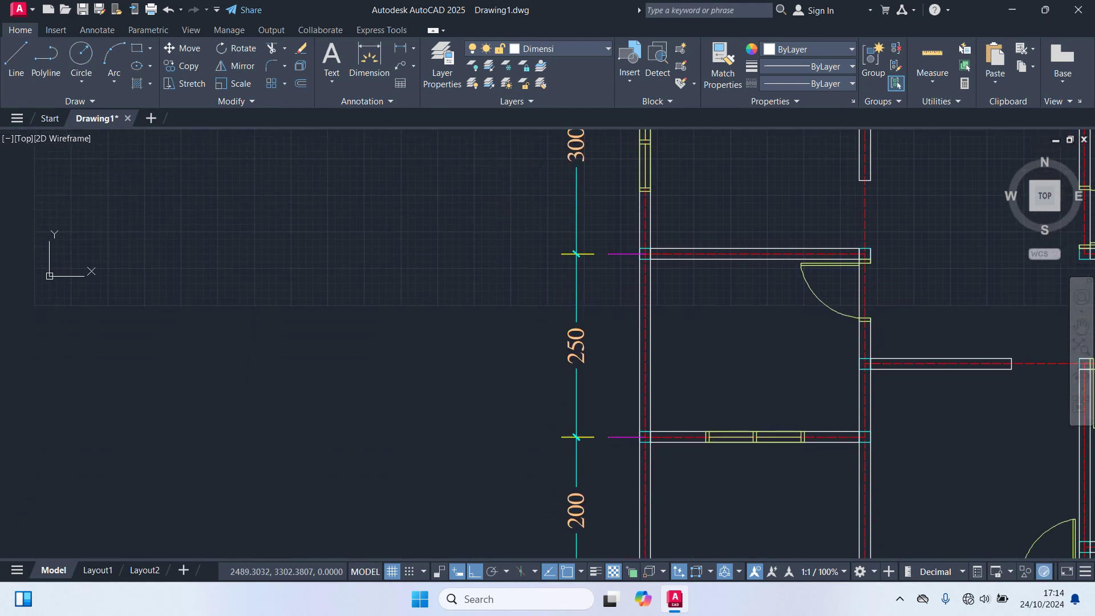
pyautogui.moveTo(522, 305); pyautogui.dragTo(516, 118, button='middle')
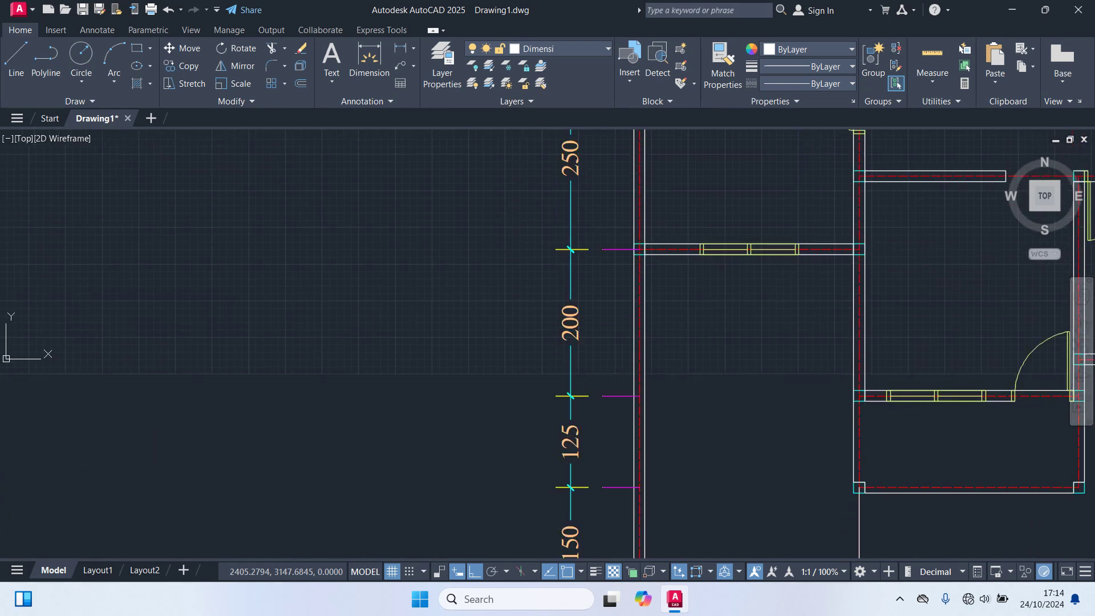
pyautogui.scroll(-1, 494, 383)
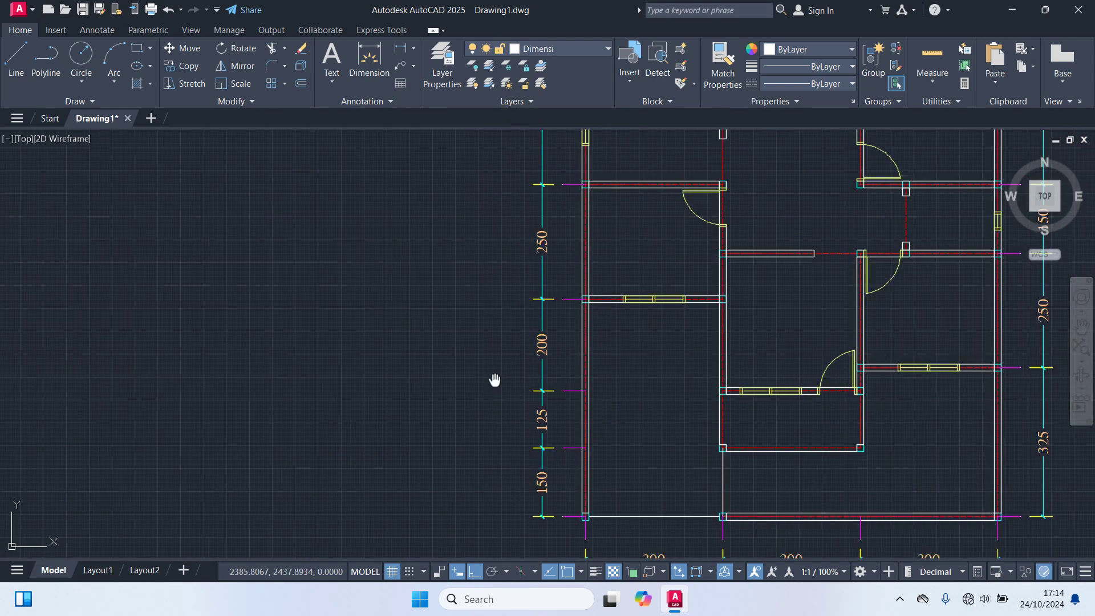
pyautogui.moveTo(496, 379); pyautogui.dragTo(505, 303, button='middle')
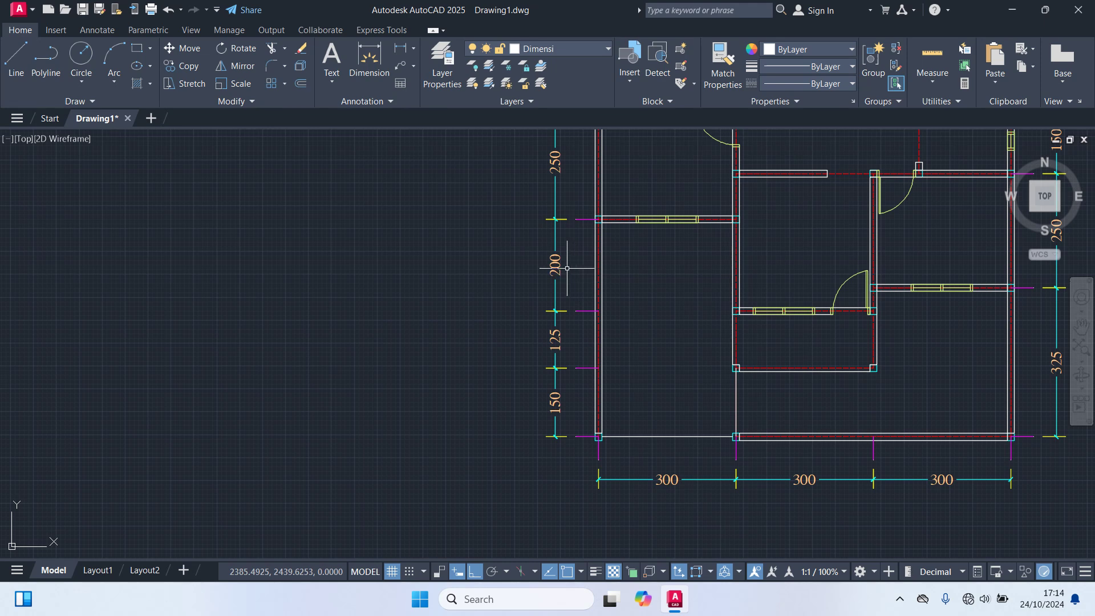
pyautogui.scroll(-2, 630, 414)
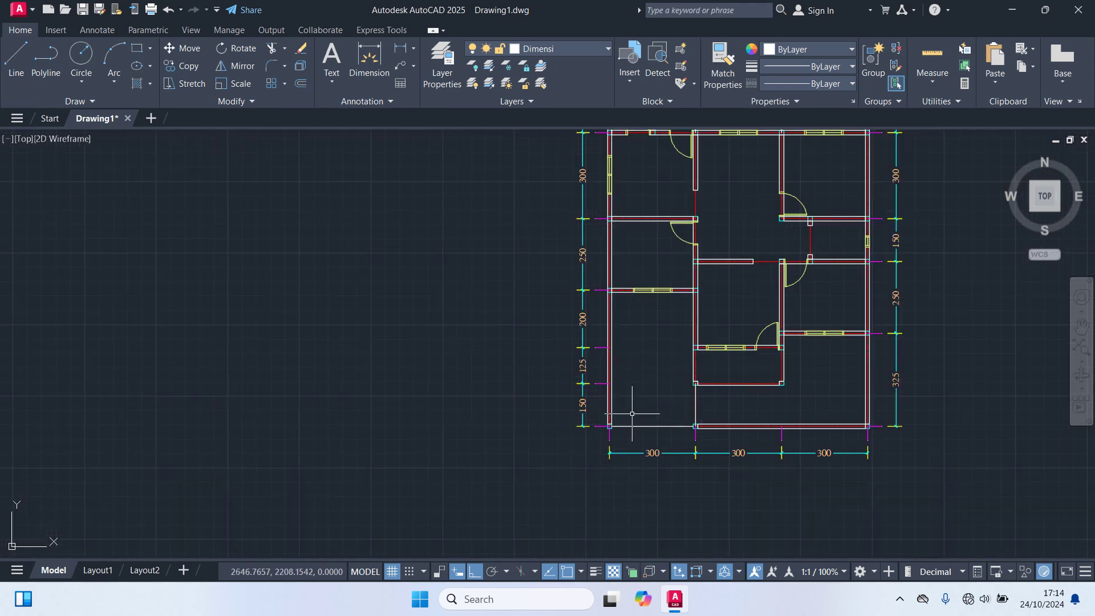
pyautogui.moveTo(877, 357); pyautogui.dragTo(671, 448, button='middle')
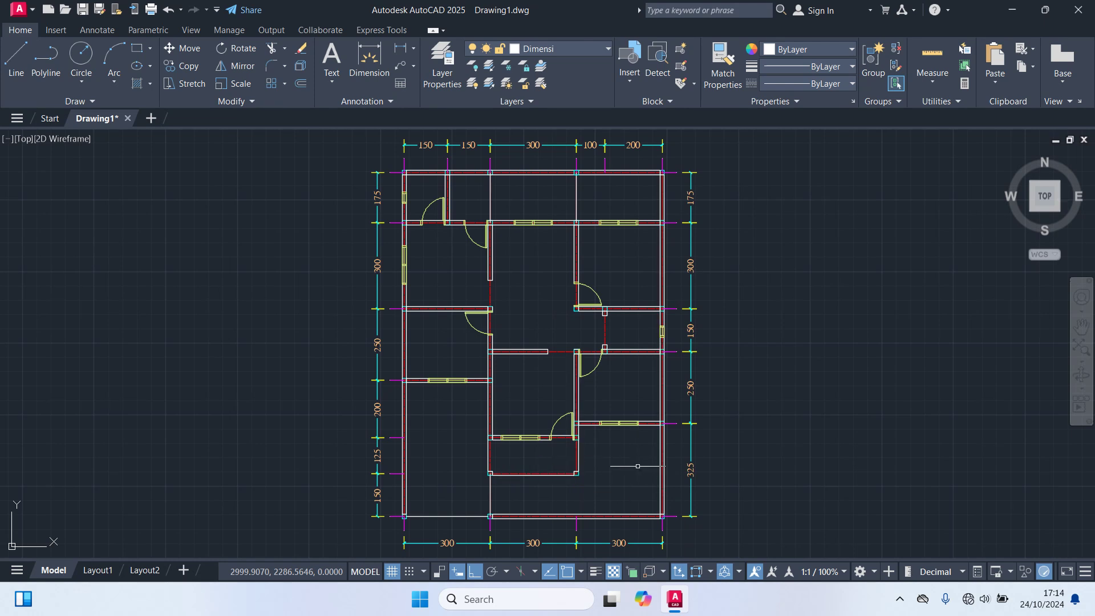
pyautogui.moveTo(713, 480); pyautogui.dragTo(704, 439, button='middle')
pyautogui.scroll(2, 660, 394)
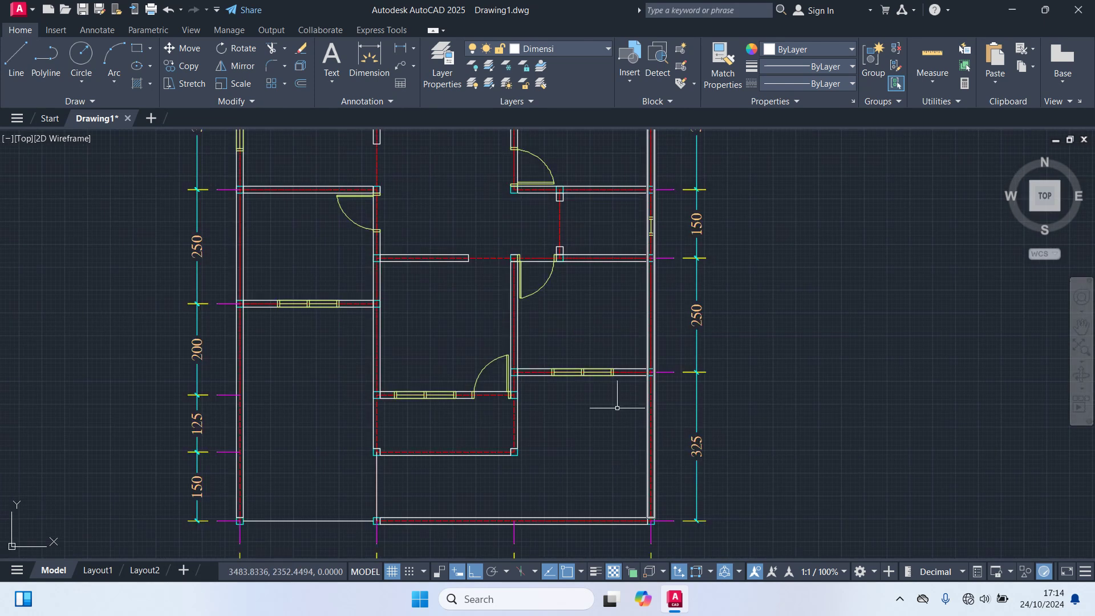
pyautogui.scroll(3, 661, 372)
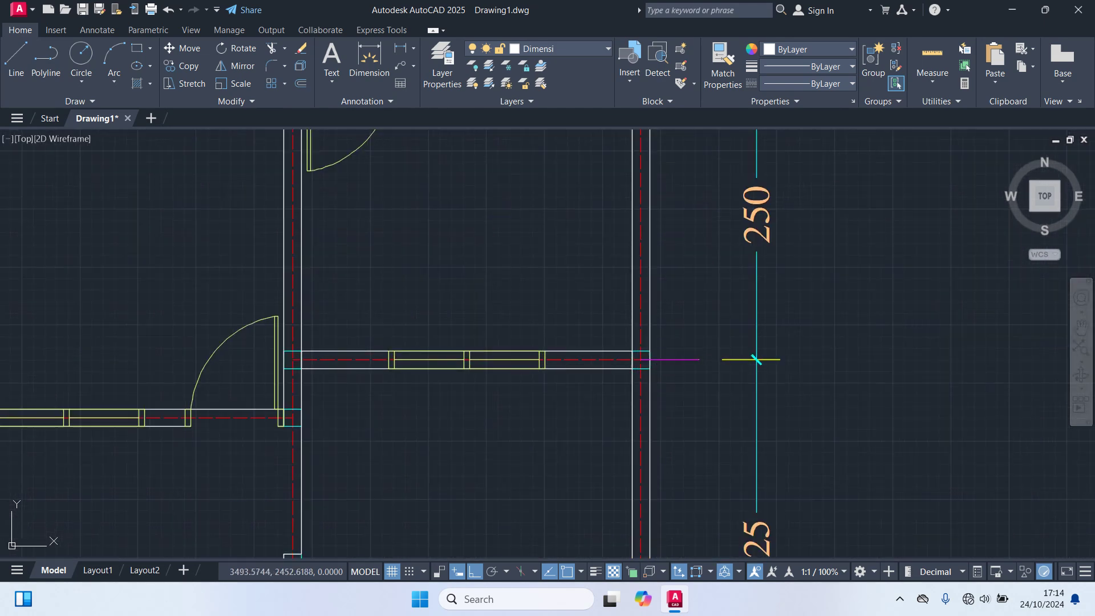
pyautogui.moveTo(660, 367); pyautogui.dragTo(663, 240, button='middle')
# Move the magenta guide tick by the window wall lower down the right wall
pyautogui.click(673, 234)
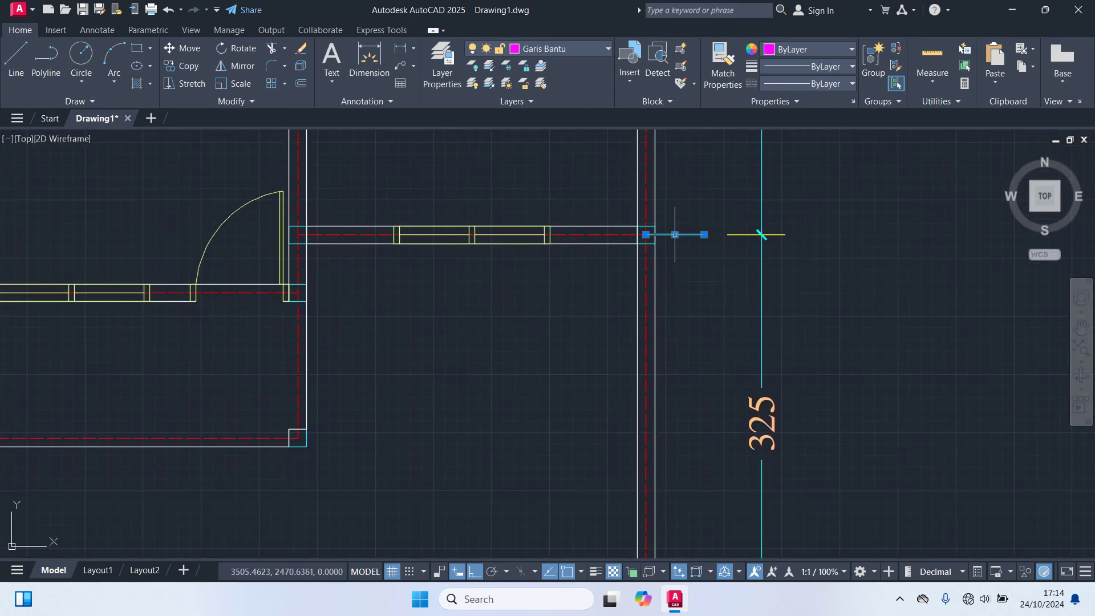
pyautogui.write('m')
pyautogui.press('Return')
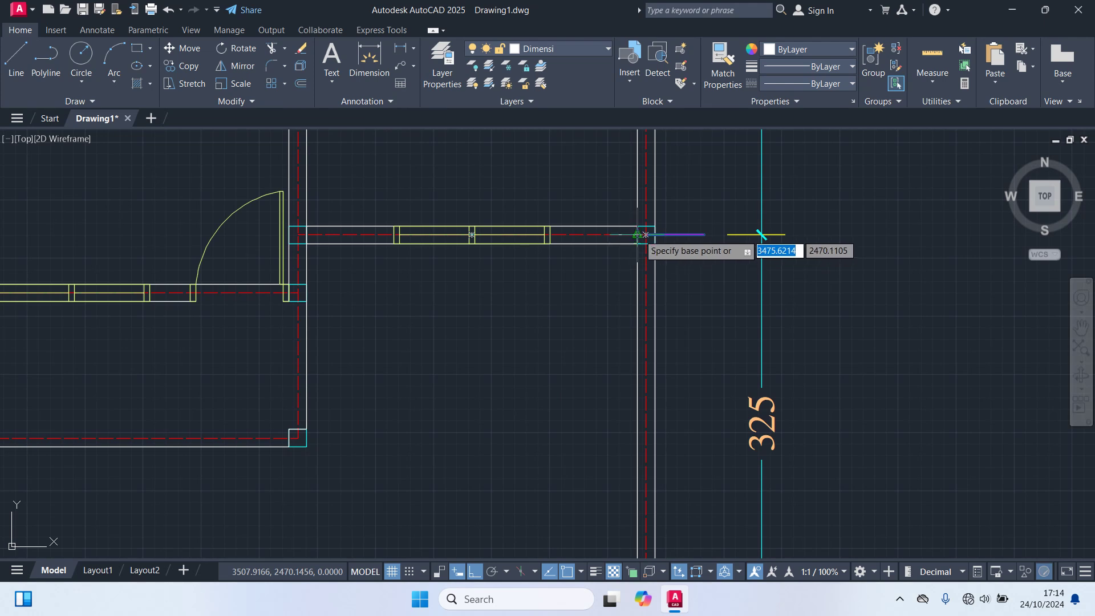
pyautogui.click(645, 235)
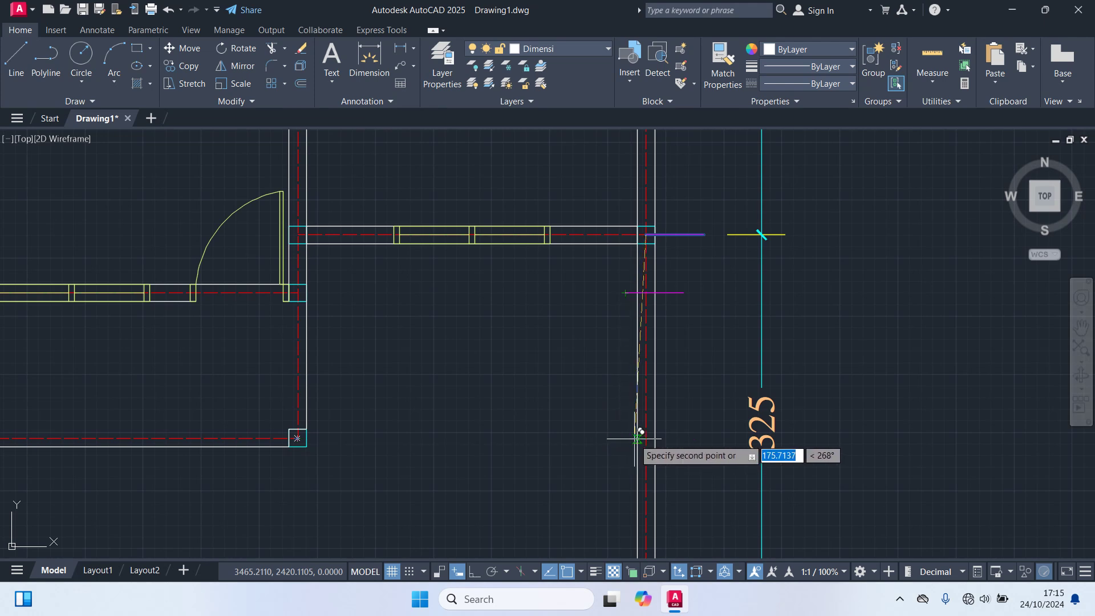
pyautogui.click(625, 438)
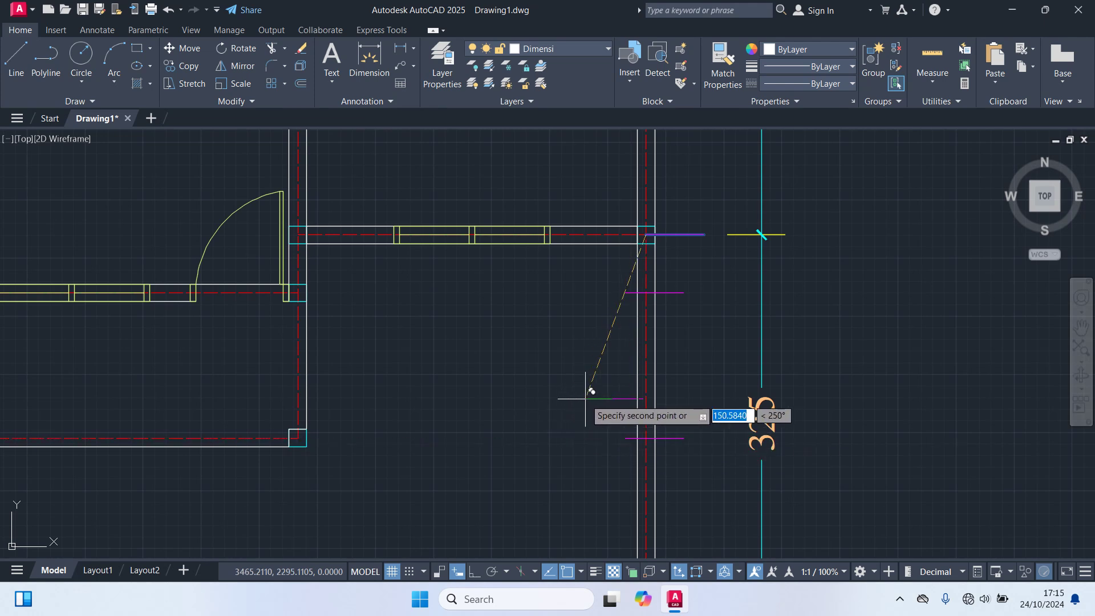
pyautogui.press('Escape')
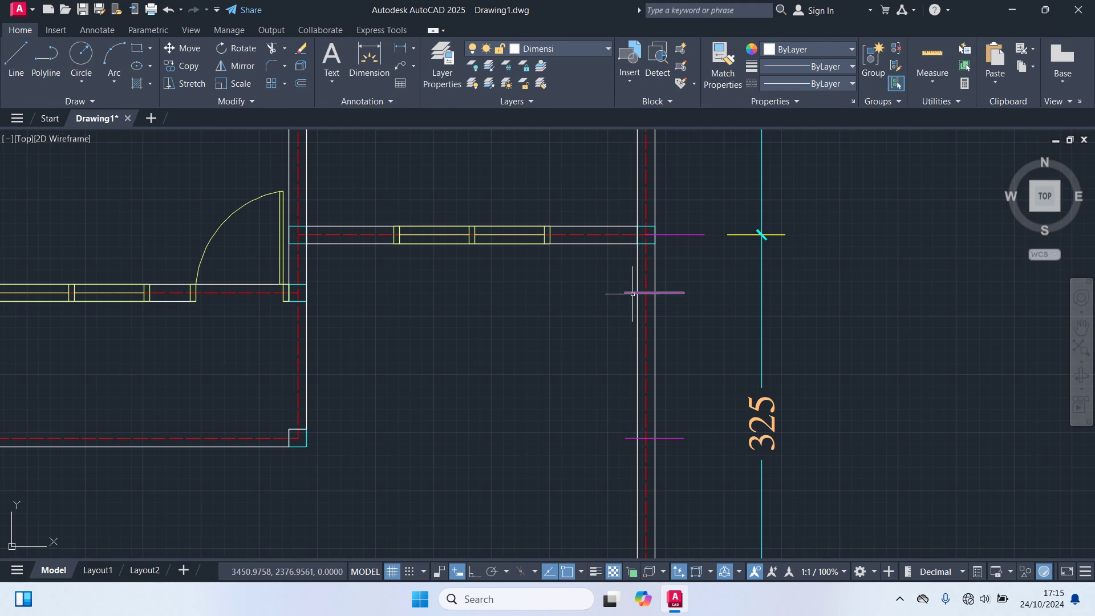
# Shift the newly placed magenta guide tick to its adjusted position on the right wall
pyautogui.click(632, 293)
pyautogui.write('m')
pyautogui.press('Return')
pyautogui.scroll(2, 622, 296)
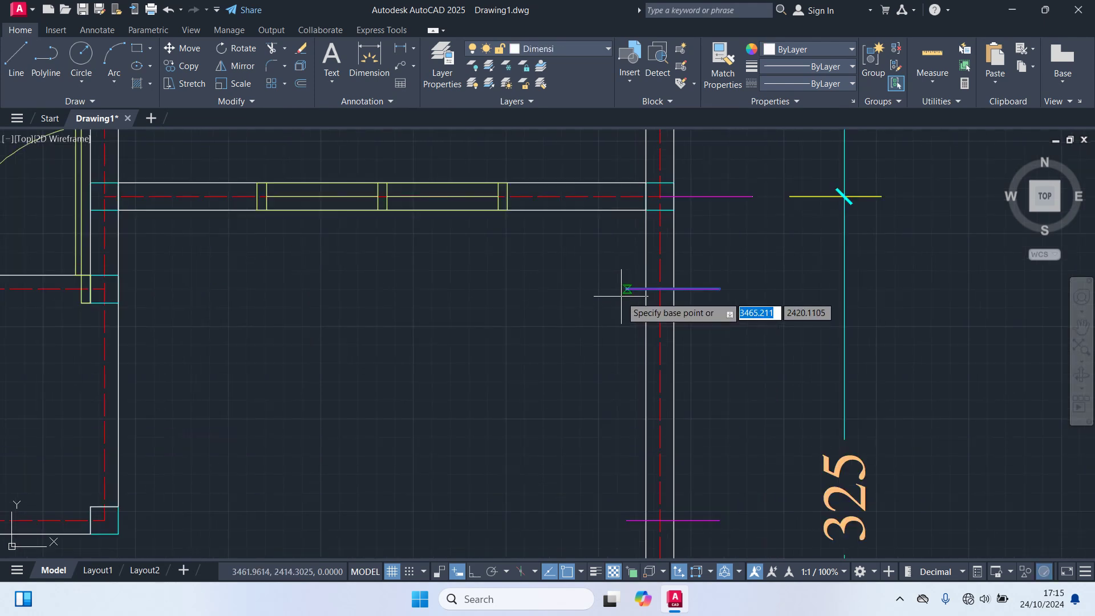
pyautogui.click(627, 288)
pyautogui.click(660, 287)
# Start moving the lower magenta guide tick from its endpoint, viewing the whole right side
pyautogui.moveTo(637, 376); pyautogui.dragTo(630, 342, button='middle')
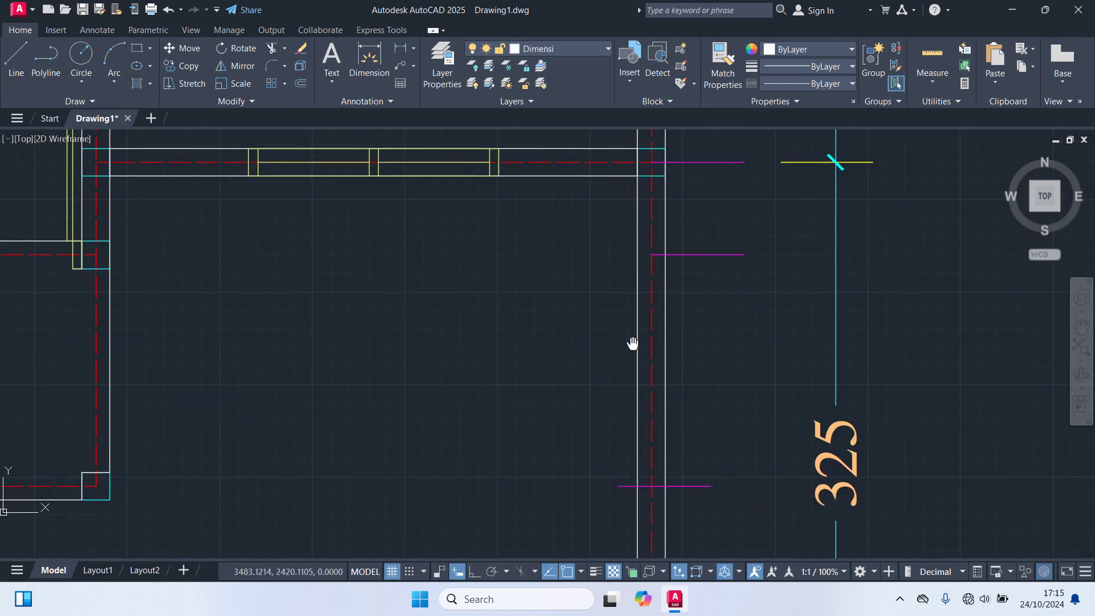
pyautogui.moveTo(665, 513); pyautogui.dragTo(665, 416, button='middle')
pyautogui.click(679, 388)
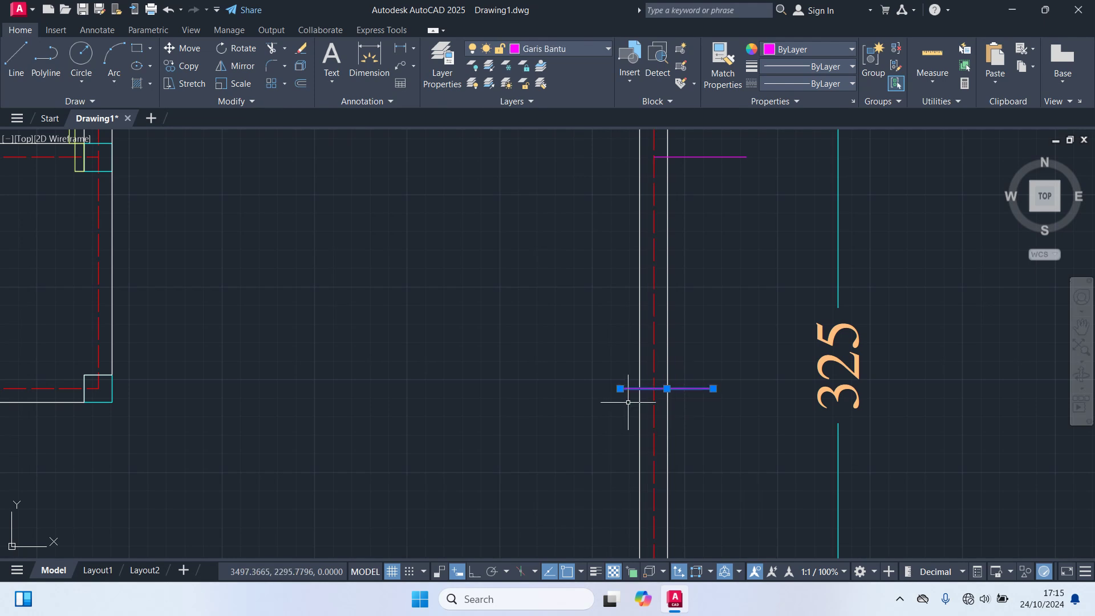
pyautogui.write('m')
pyautogui.press('Return')
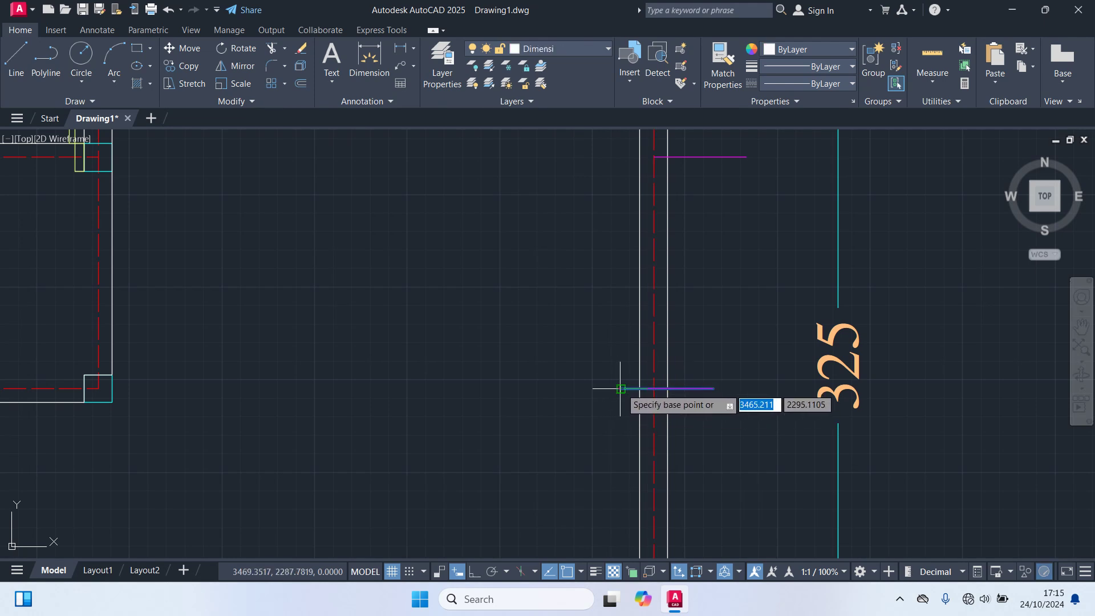
pyautogui.click(620, 389)
pyautogui.scroll(-3, 665, 377)
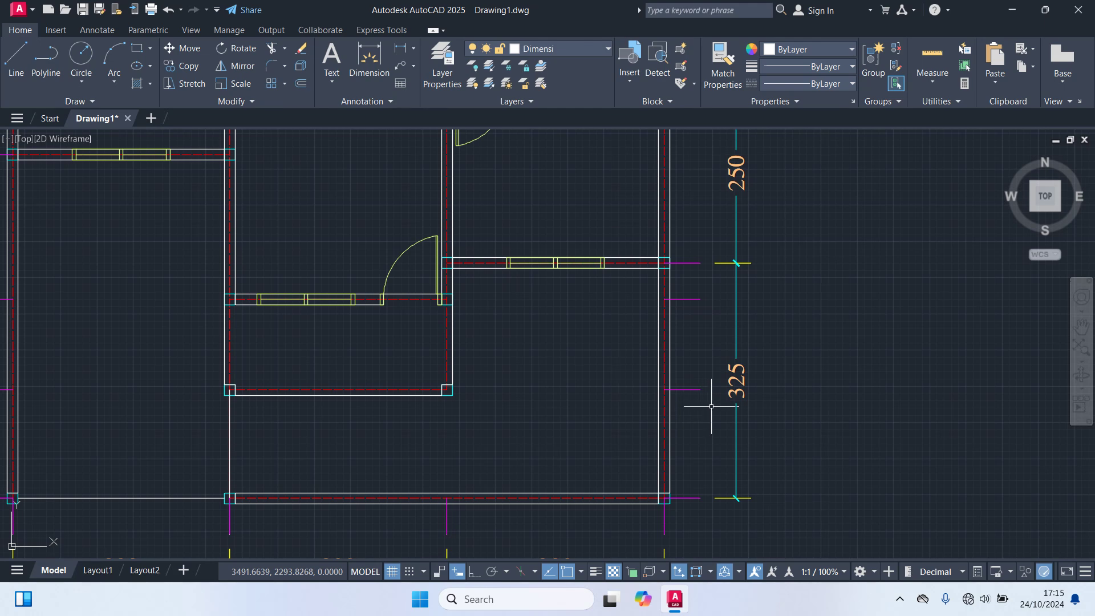
pyautogui.scroll(-3, 711, 406)
pyautogui.moveTo(754, 465); pyautogui.dragTo(752, 491, button='middle')
pyautogui.scroll(-2, 747, 480)
# Delete the old right-side dimension chain with its single 325 span
pyautogui.click(770, 502)
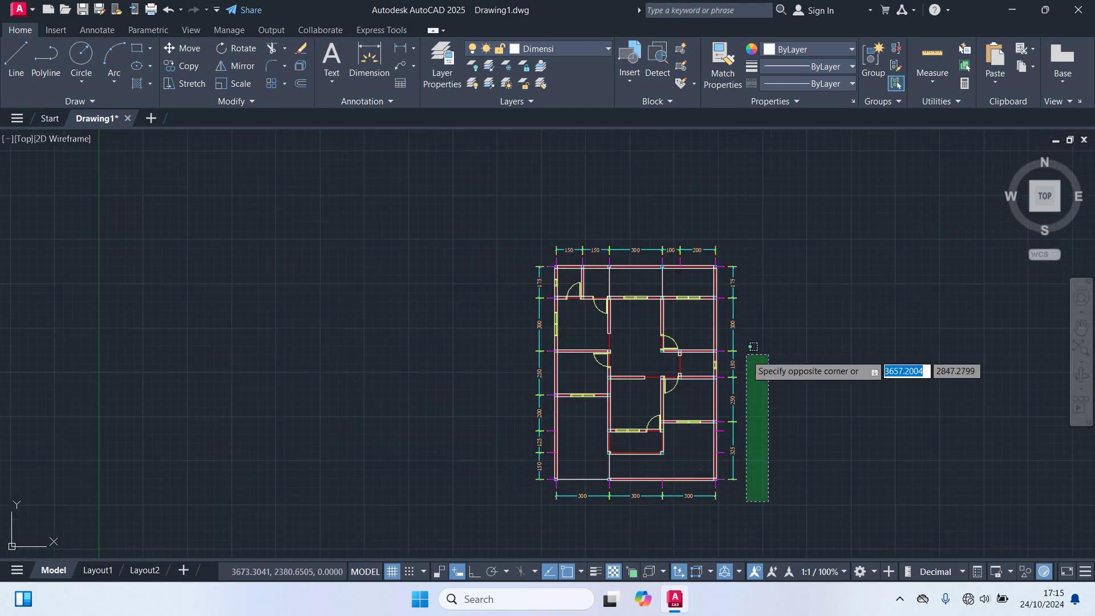
pyautogui.click(732, 249)
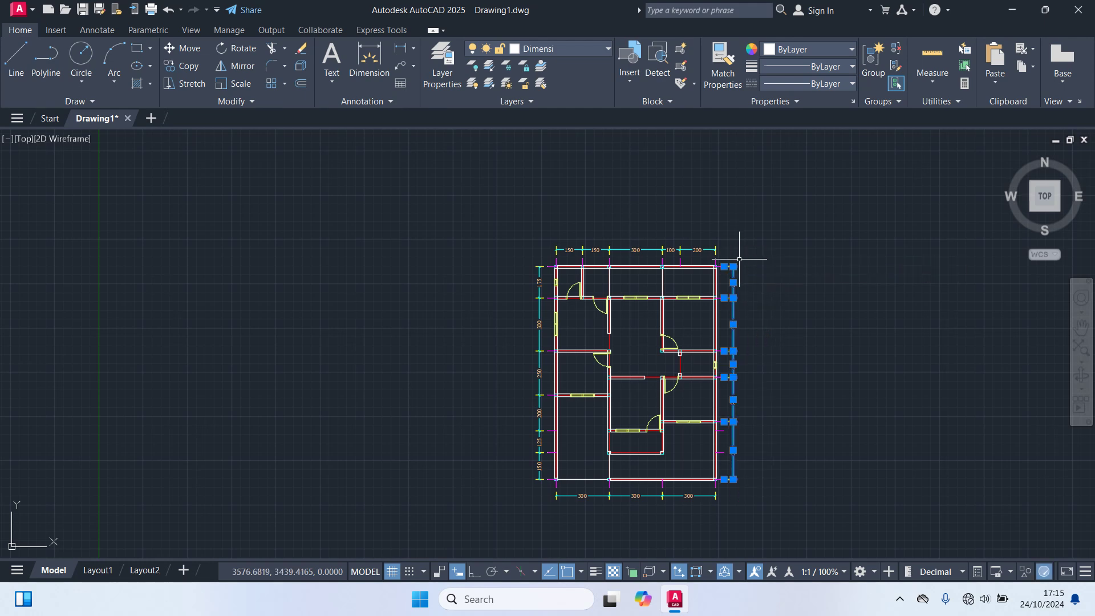
pyautogui.press('Delete')
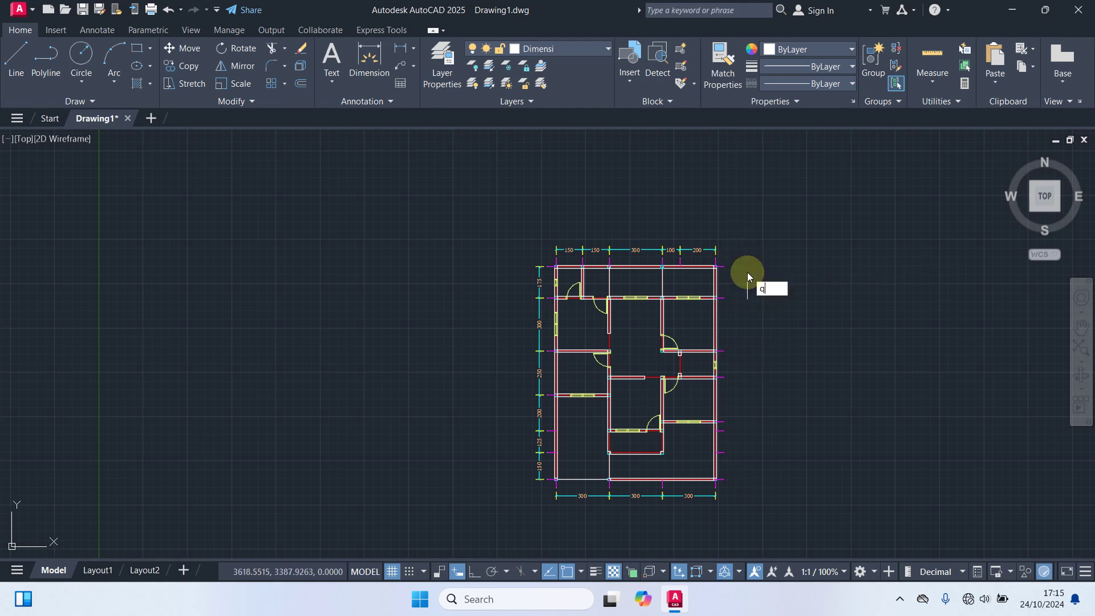
# Quick-dimension the right-side walls as a 175, 300, 150, 250, 50, 125, 150 chain
pyautogui.write('dim')
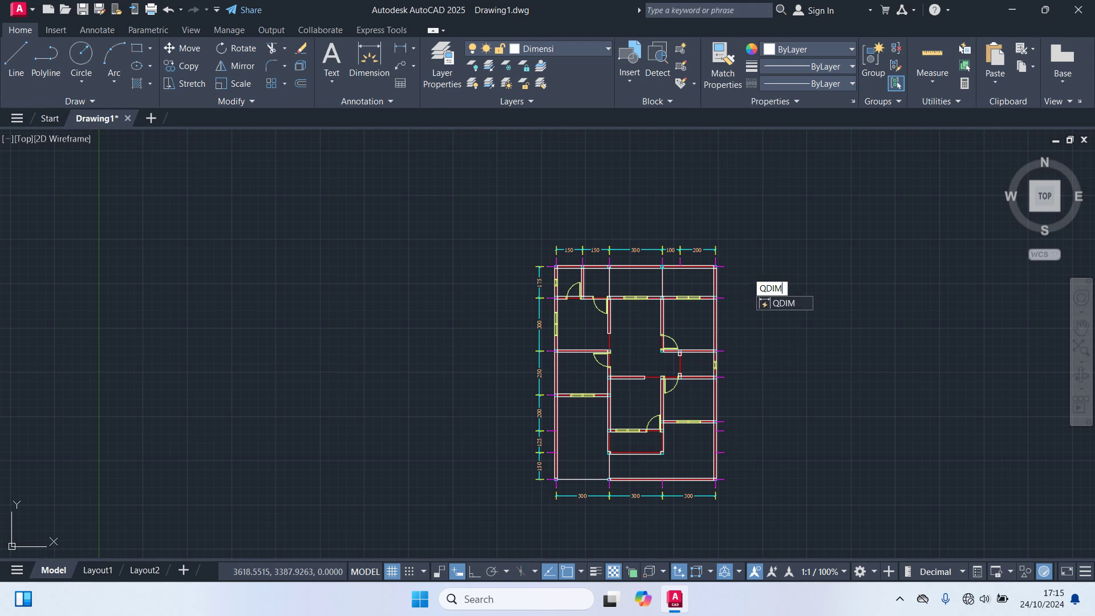
pyautogui.press('Return')
pyautogui.scroll(4, 719, 439)
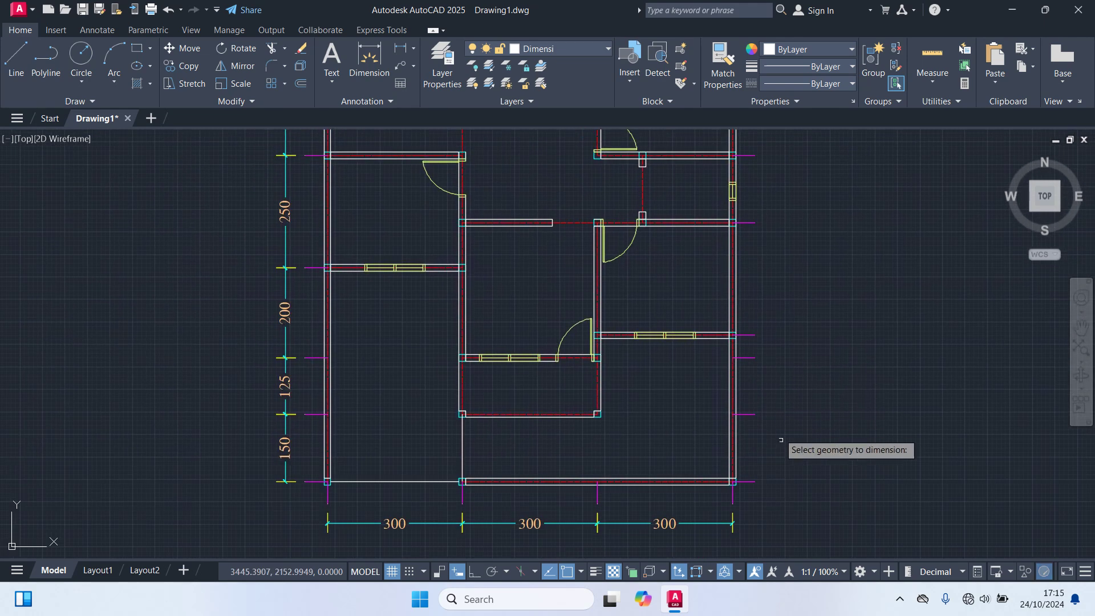
pyautogui.click(778, 505)
pyautogui.scroll(-4, 752, 187)
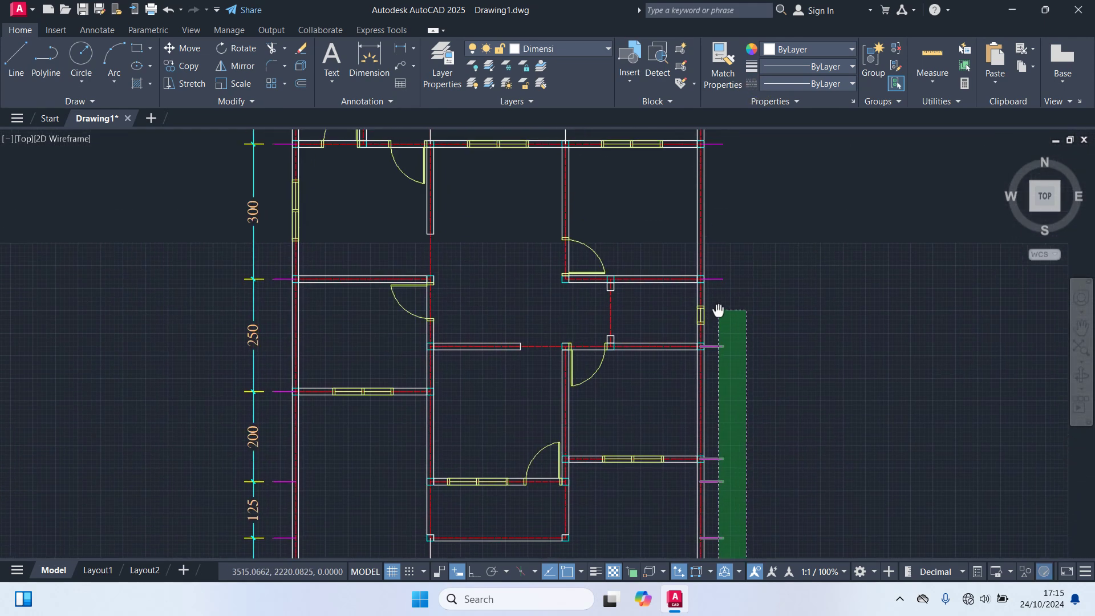
pyautogui.scroll(2, 701, 194)
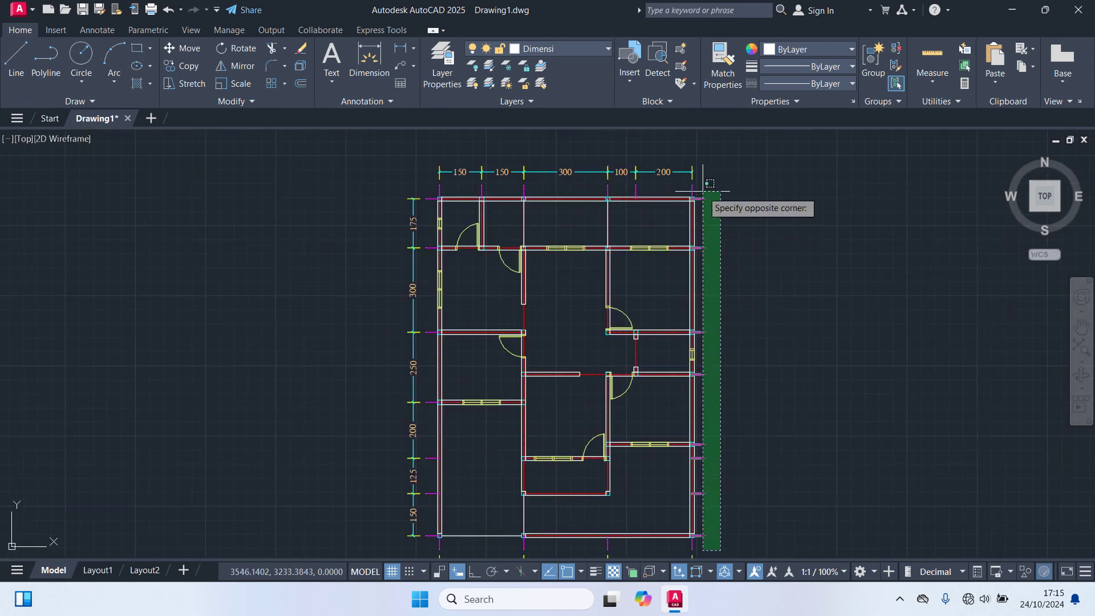
pyautogui.click(700, 190)
pyautogui.press('Return')
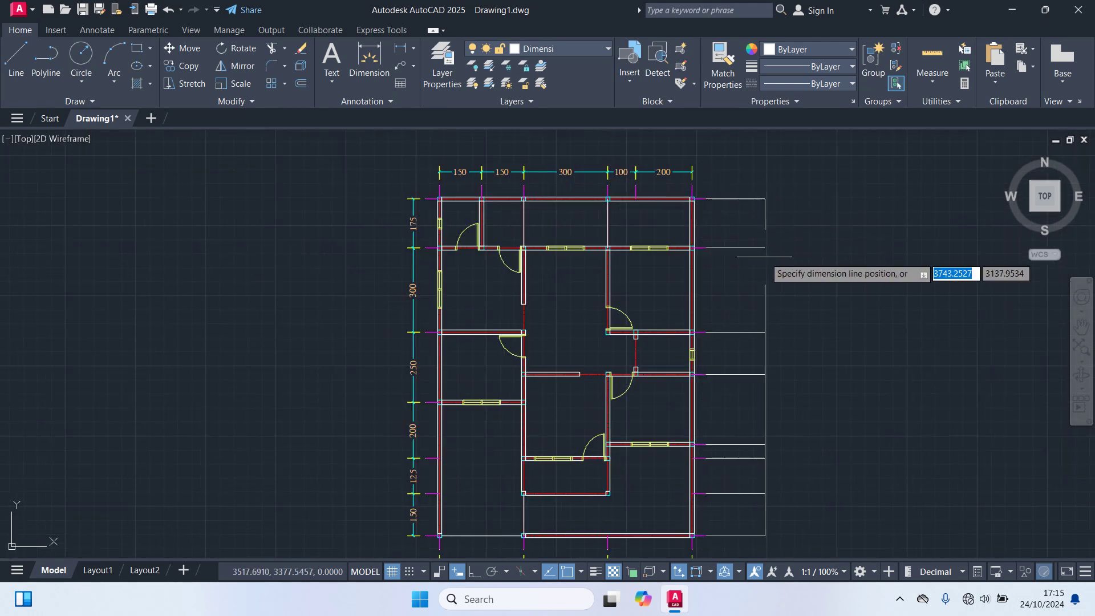
pyautogui.scroll(4, 723, 242)
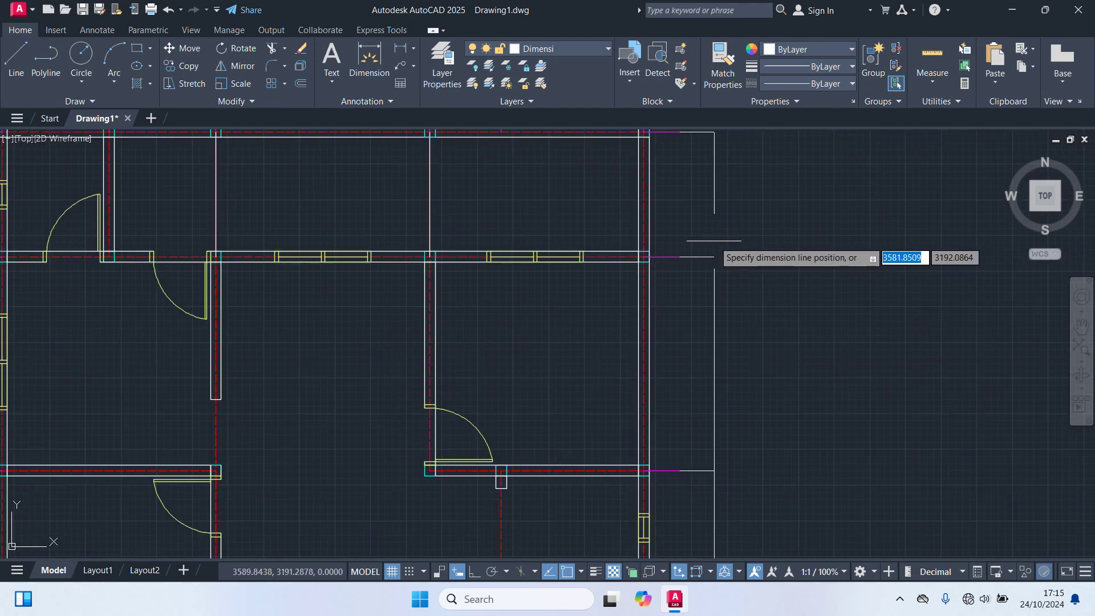
pyautogui.click(714, 241)
pyautogui.scroll(-4, 776, 234)
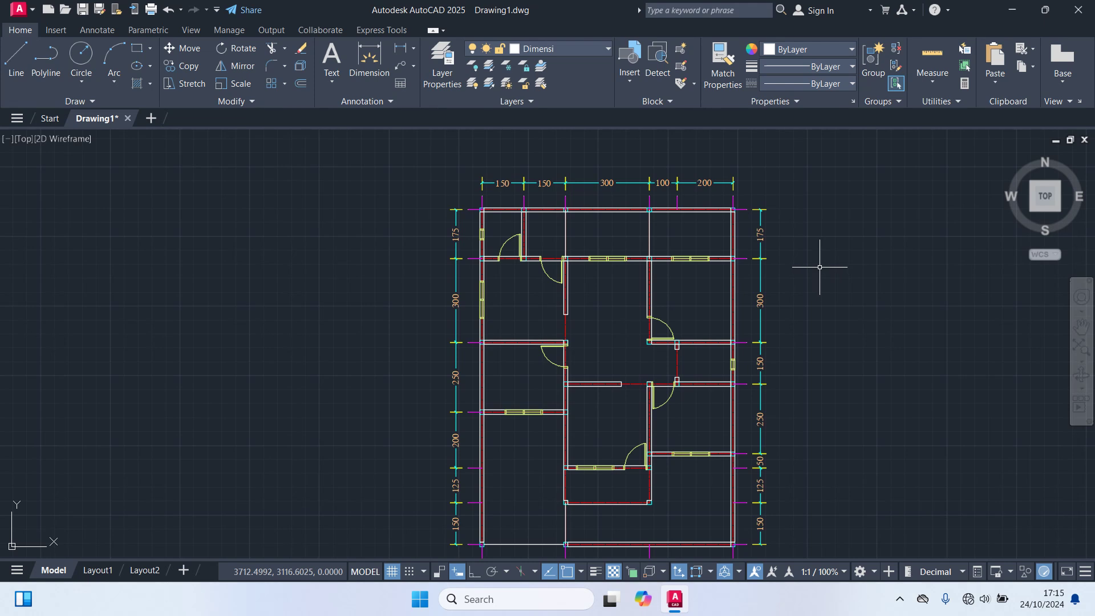
pyautogui.moveTo(802, 323); pyautogui.dragTo(797, 241, button='middle')
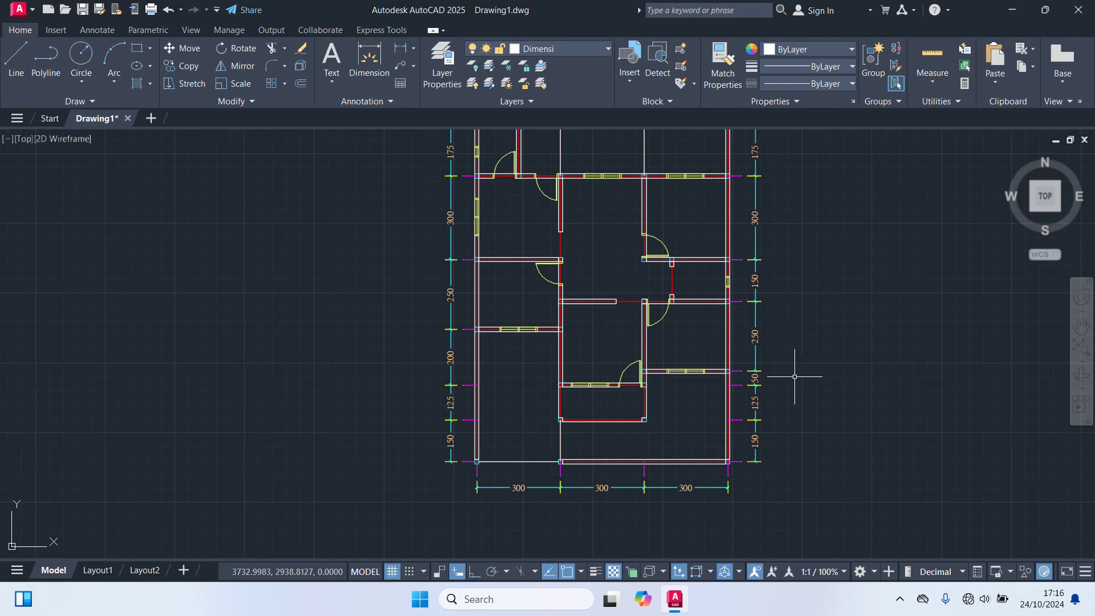
pyautogui.moveTo(794, 376); pyautogui.dragTo(805, 326, button='middle')
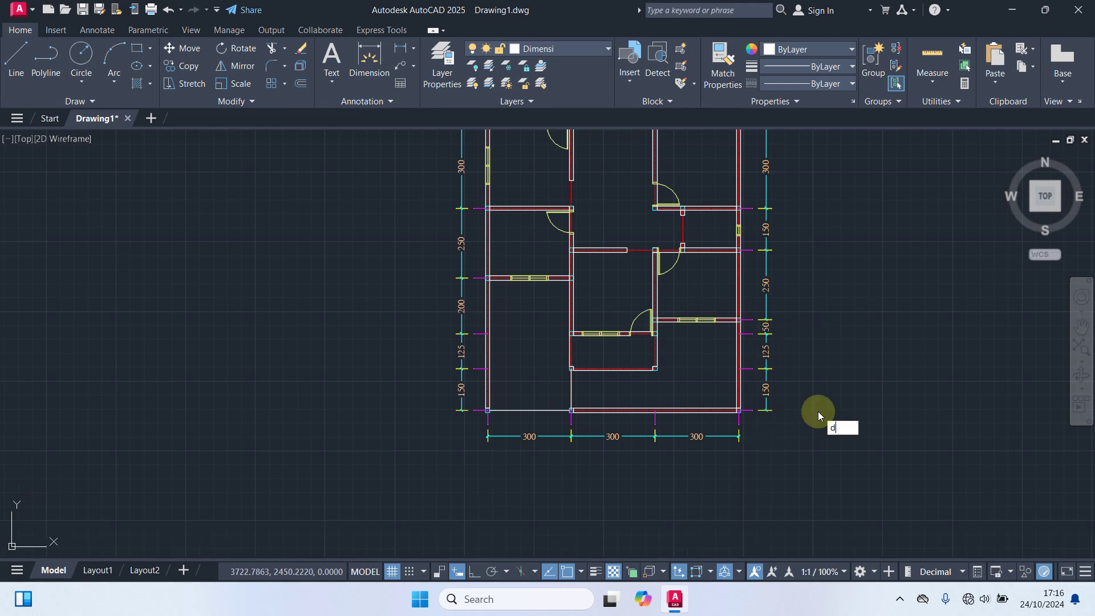
# Add the overall 1200 vertical dimension down the plan's left side
pyautogui.write('im')
pyautogui.press('Return')
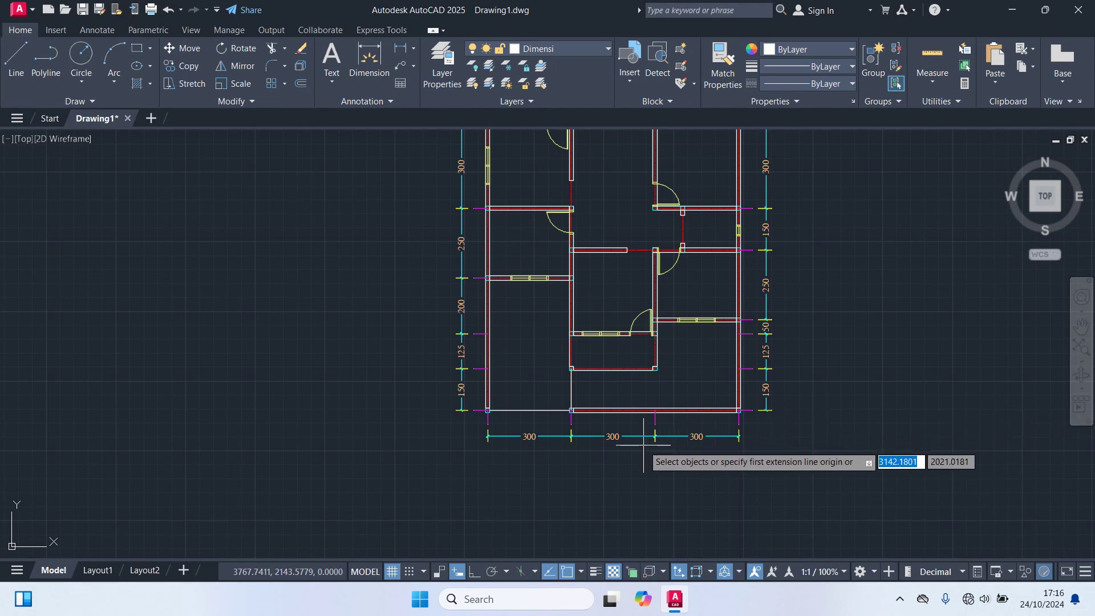
pyautogui.scroll(8, 477, 413)
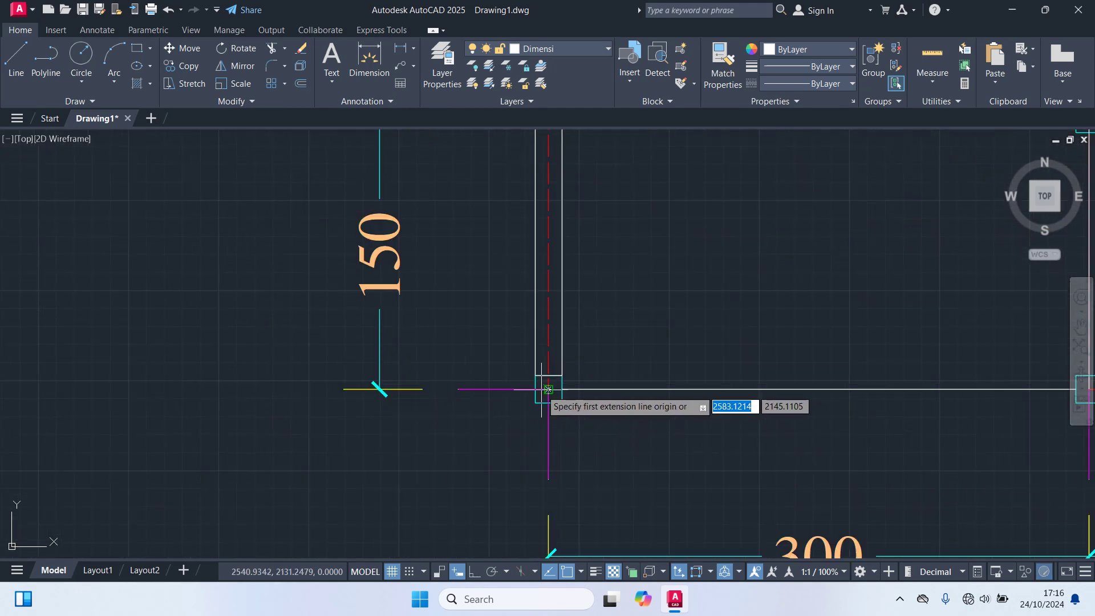
pyautogui.click(548, 390)
pyautogui.scroll(-8, 505, 319)
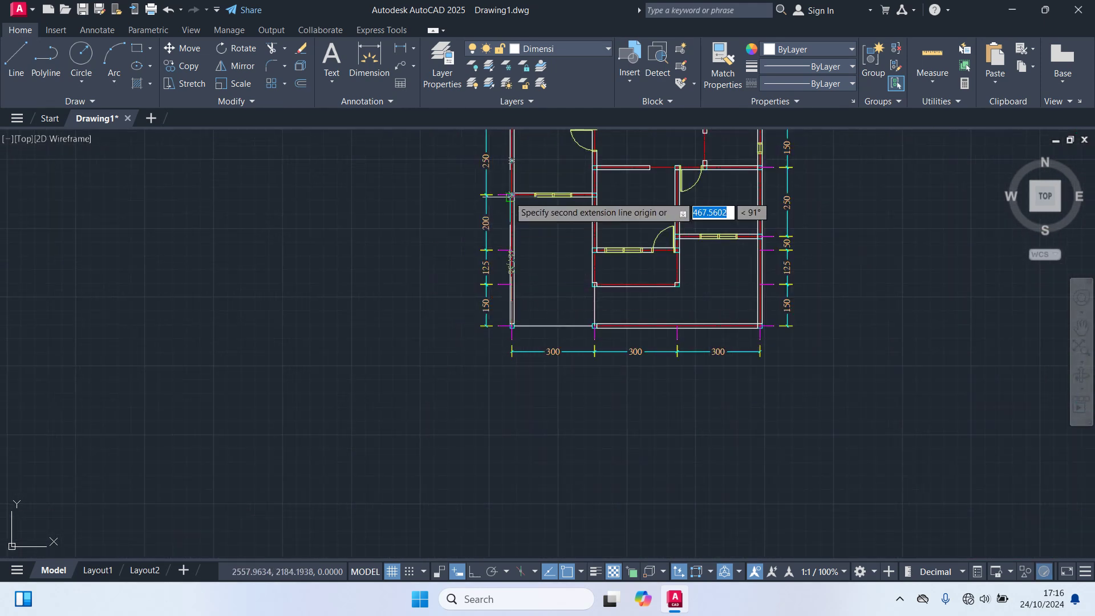
pyautogui.moveTo(511, 195); pyautogui.dragTo(599, 556, button='middle')
pyautogui.scroll(8, 627, 236)
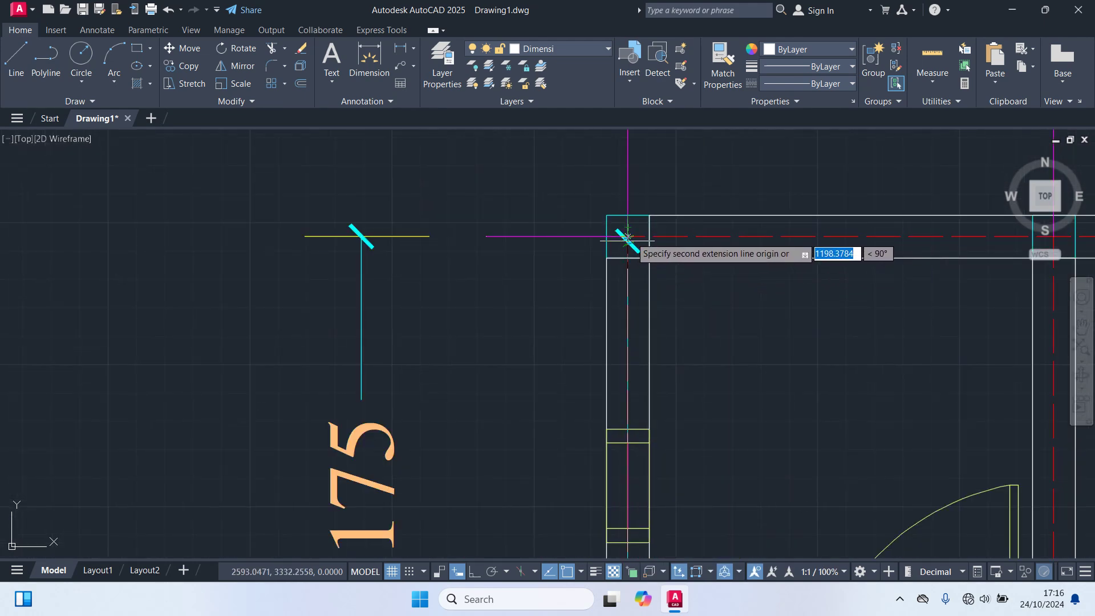
pyautogui.scroll(6, 627, 238)
pyautogui.click(627, 236)
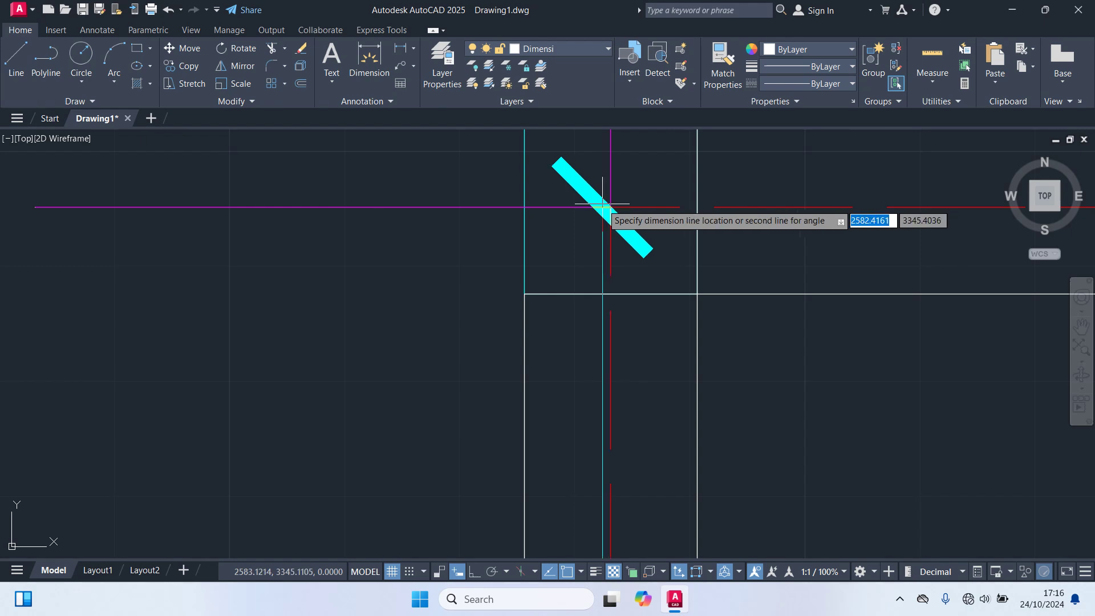
pyautogui.scroll(-10, 603, 203)
pyautogui.moveTo(289, 234); pyautogui.dragTo(472, 133, button='middle')
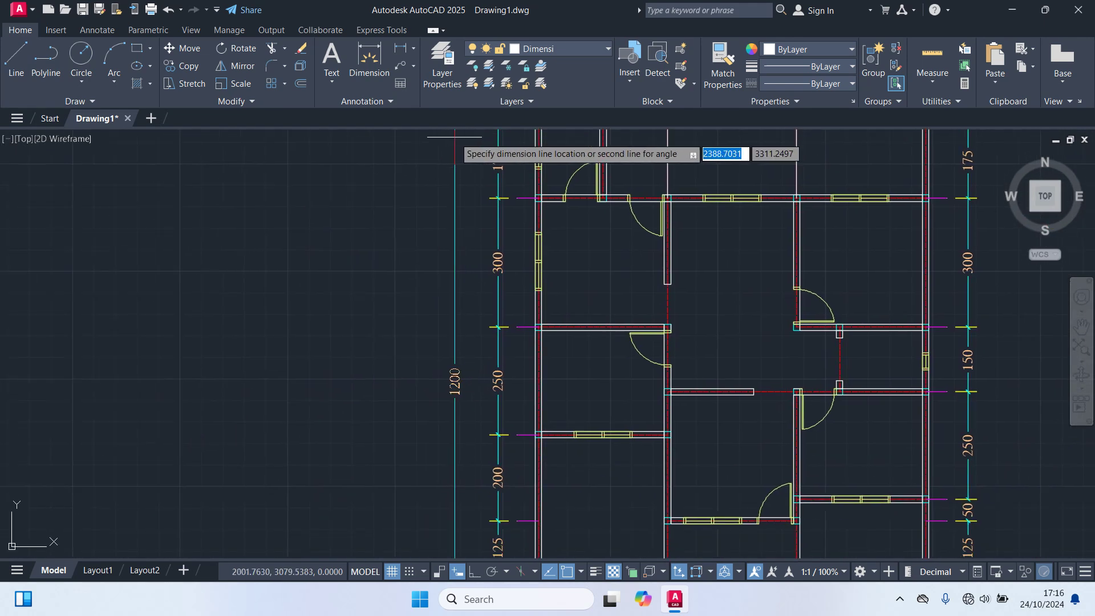
pyautogui.click(452, 138)
# Add the overall 900 horizontal dimension across the plan's top
pyautogui.moveTo(473, 206); pyautogui.dragTo(439, 394, button='middle')
pyautogui.scroll(4, 577, 388)
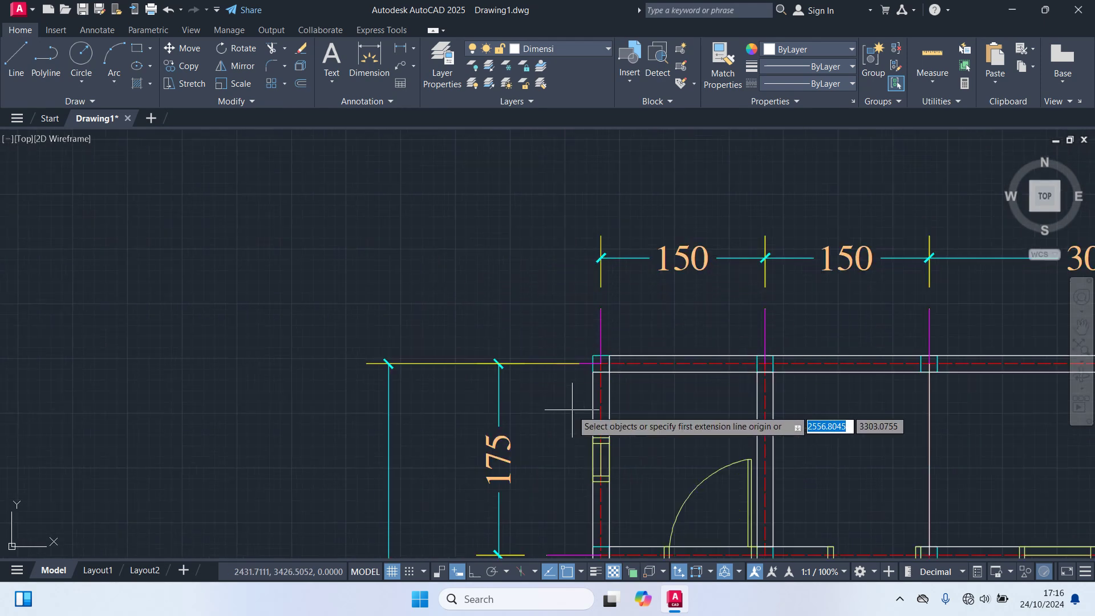
pyautogui.scroll(6, 576, 345)
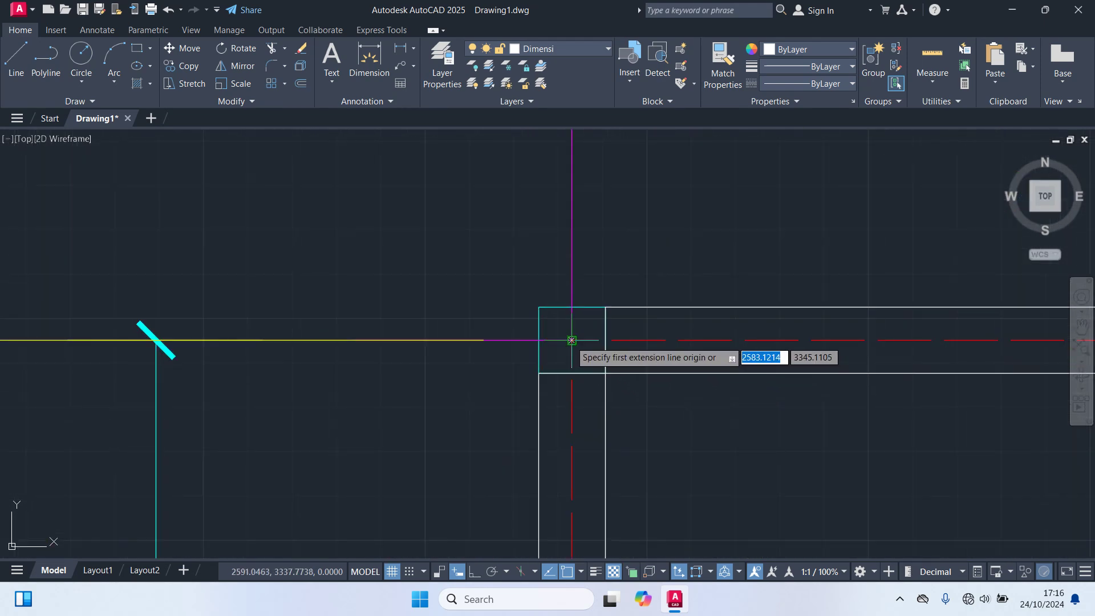
pyautogui.click(572, 340)
pyautogui.scroll(-3, 572, 340)
pyautogui.moveTo(856, 370); pyautogui.dragTo(223, 265, button='middle')
pyautogui.moveTo(601, 274); pyautogui.dragTo(501, 257, button='middle')
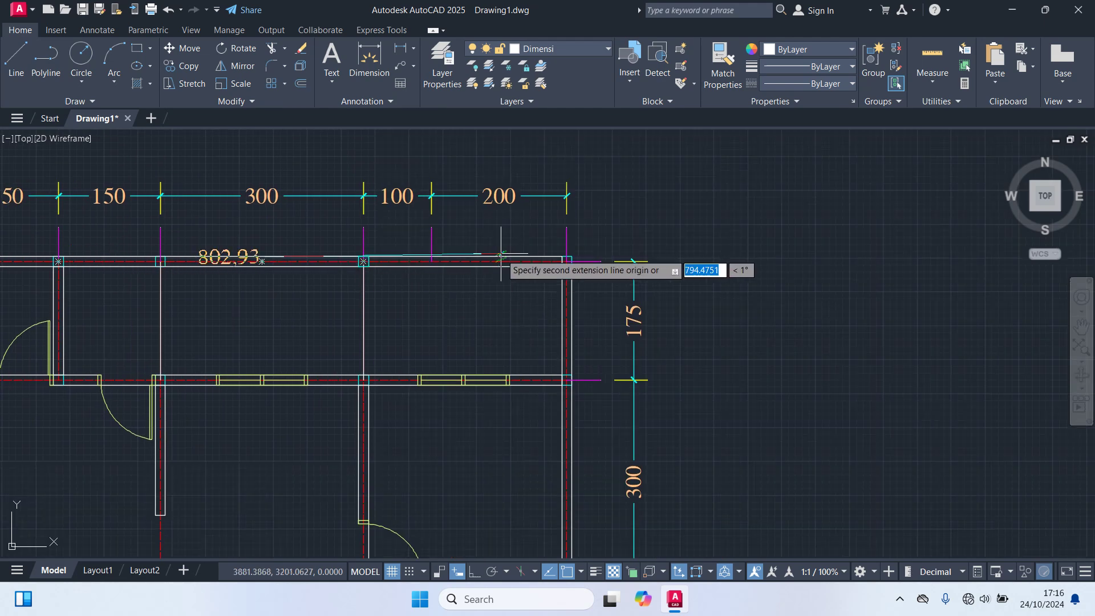
pyautogui.scroll(5, 513, 251)
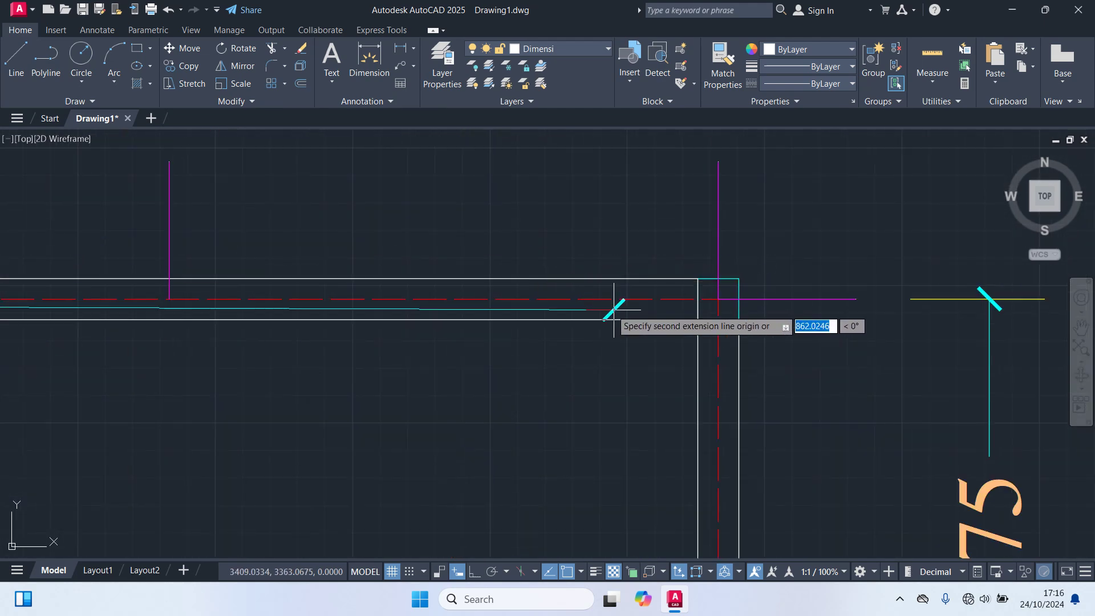
pyautogui.click(718, 299)
pyautogui.scroll(-3, 727, 296)
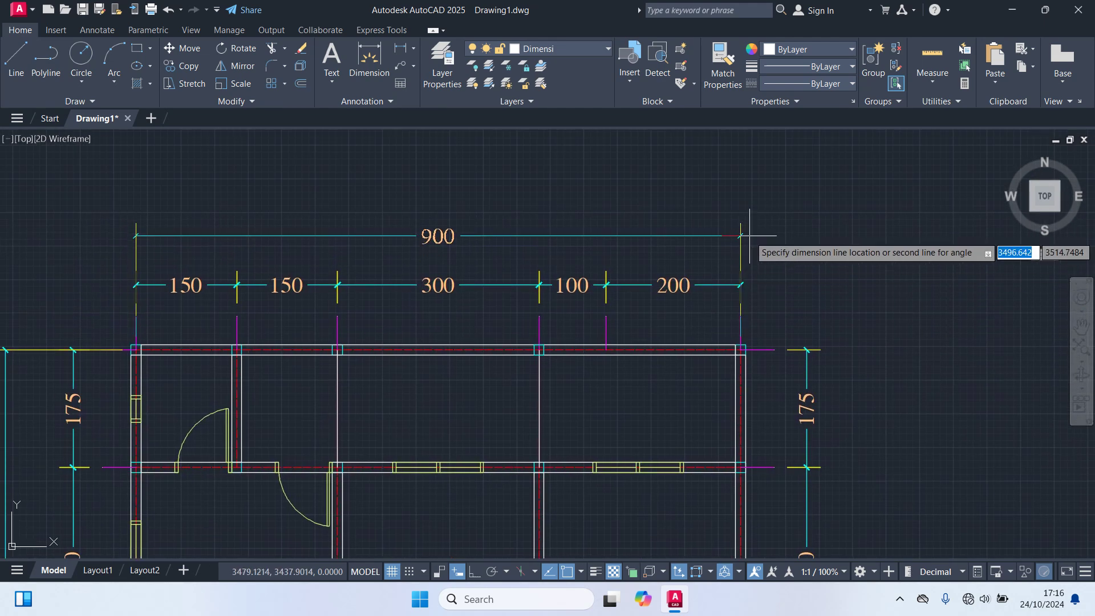
pyautogui.click(743, 231)
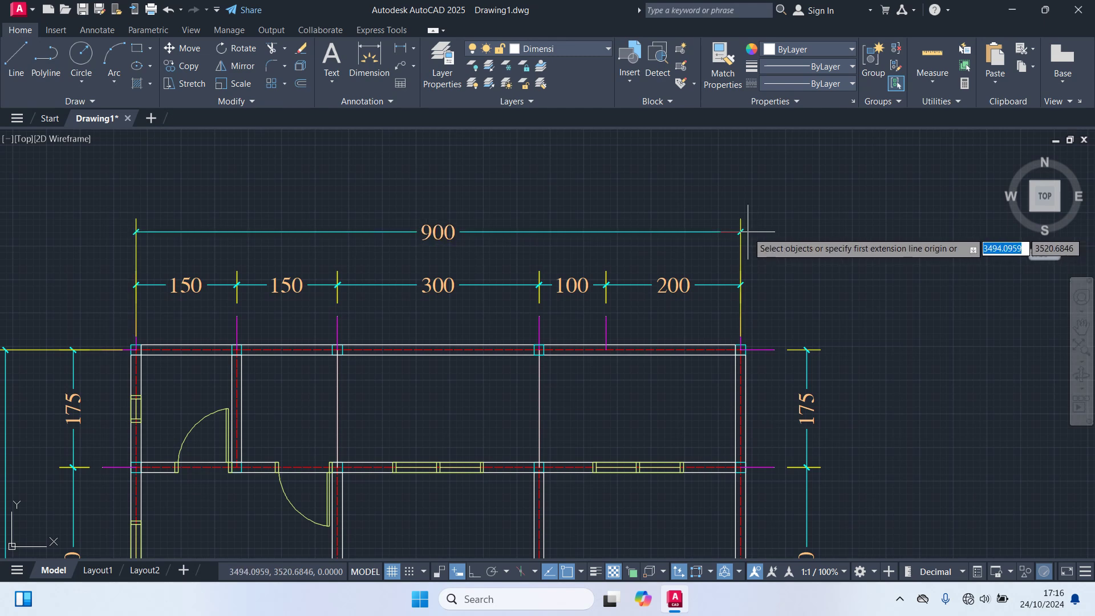
pyautogui.scroll(-4, 866, 267)
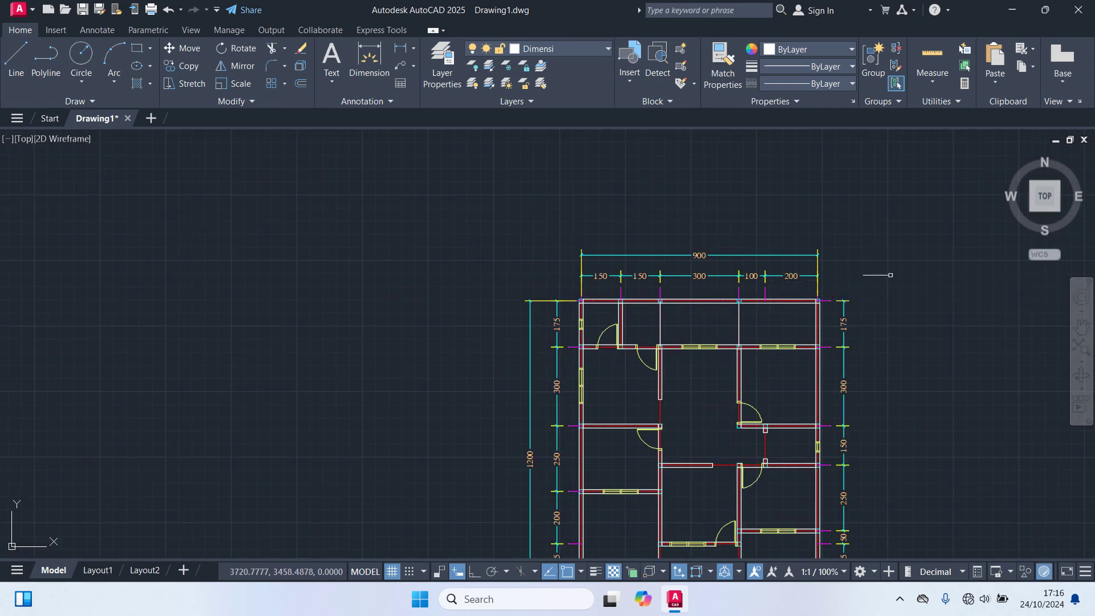
pyautogui.scroll(-2, 897, 299)
pyautogui.moveTo(896, 299); pyautogui.dragTo(831, 245, button='middle')
pyautogui.scroll(2, 602, 355)
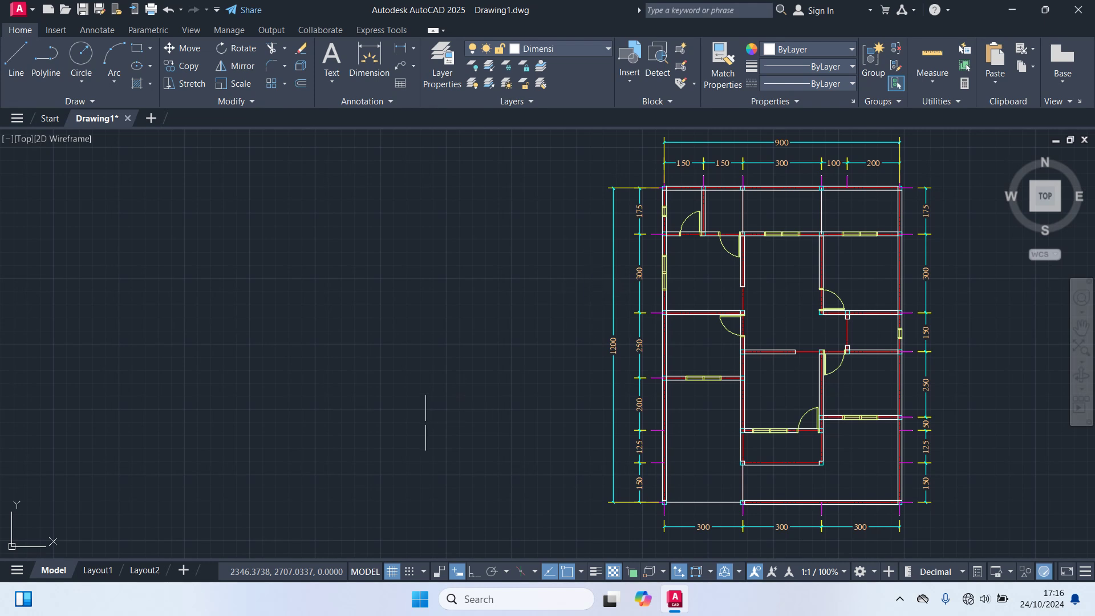
# Make Teks the current layer
pyautogui.click(546, 49)
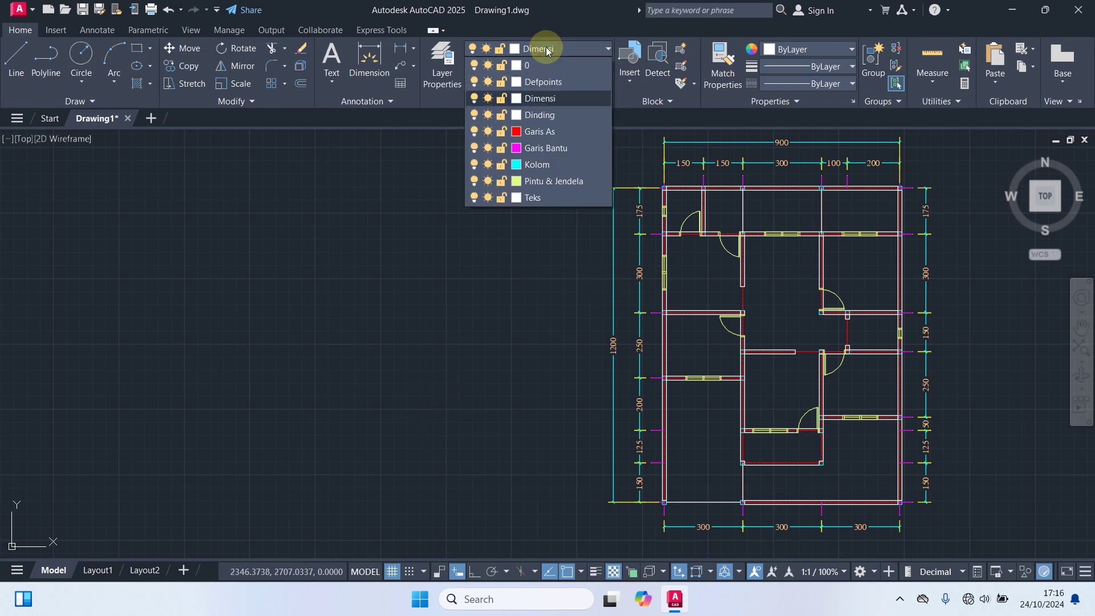
pyautogui.click(540, 198)
pyautogui.moveTo(520, 313)
pyautogui.mouseDown(button='middle')
pyautogui.moveTo(415, 327)
pyautogui.moveTo(393, 320)
pyautogui.mouseUp(button='middle')
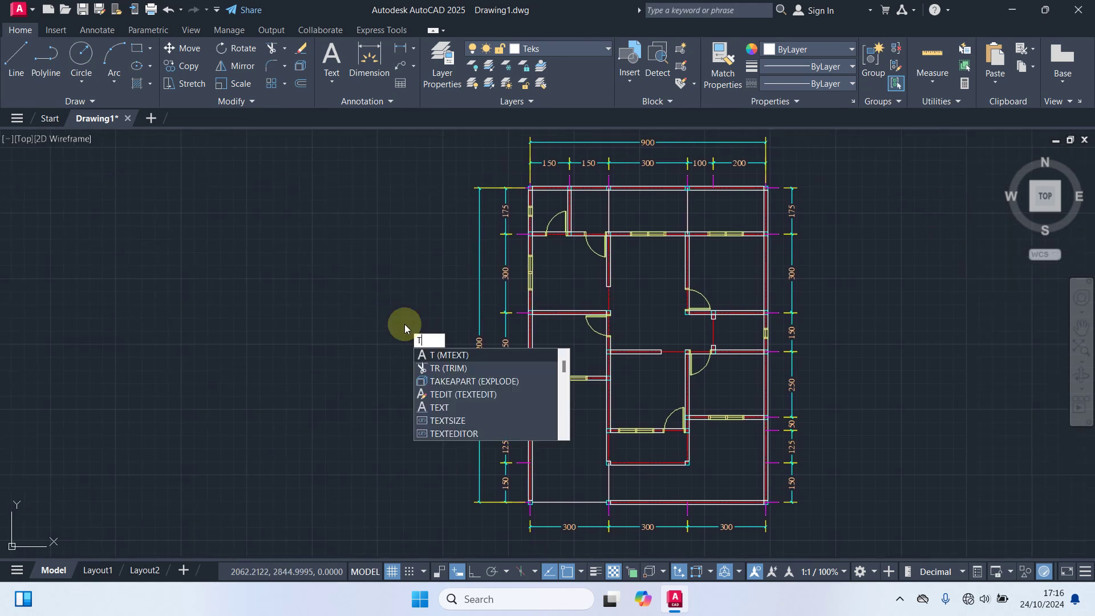
# Draw a multiline text box in the bottom-centre room and enter a centred 'Teks' label
pyautogui.press('Return')
pyautogui.moveTo(680, 501)
pyautogui.mouseDown(button='middle')
pyautogui.moveTo(650, 463)
pyautogui.moveTo(600, 436)
pyautogui.mouseUp(button='middle')
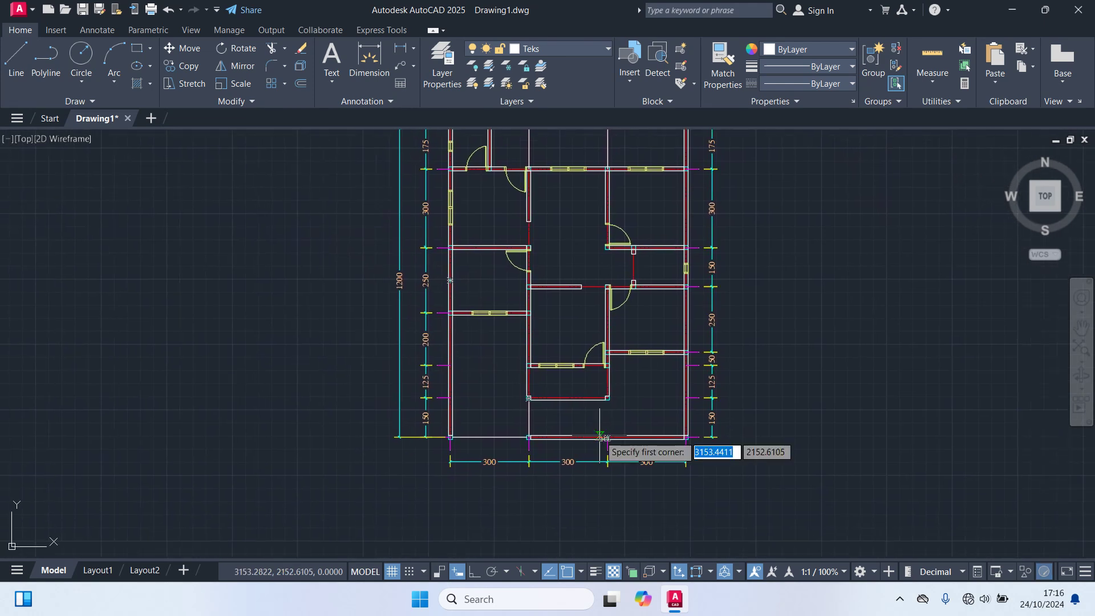
pyautogui.scroll(6, 564, 397)
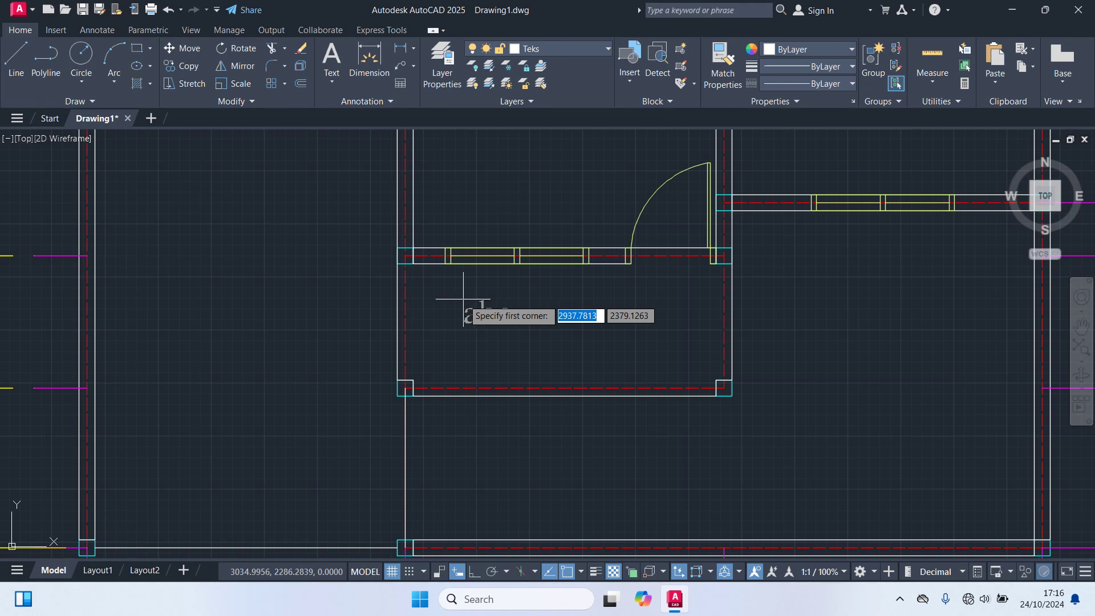
pyautogui.click(463, 298)
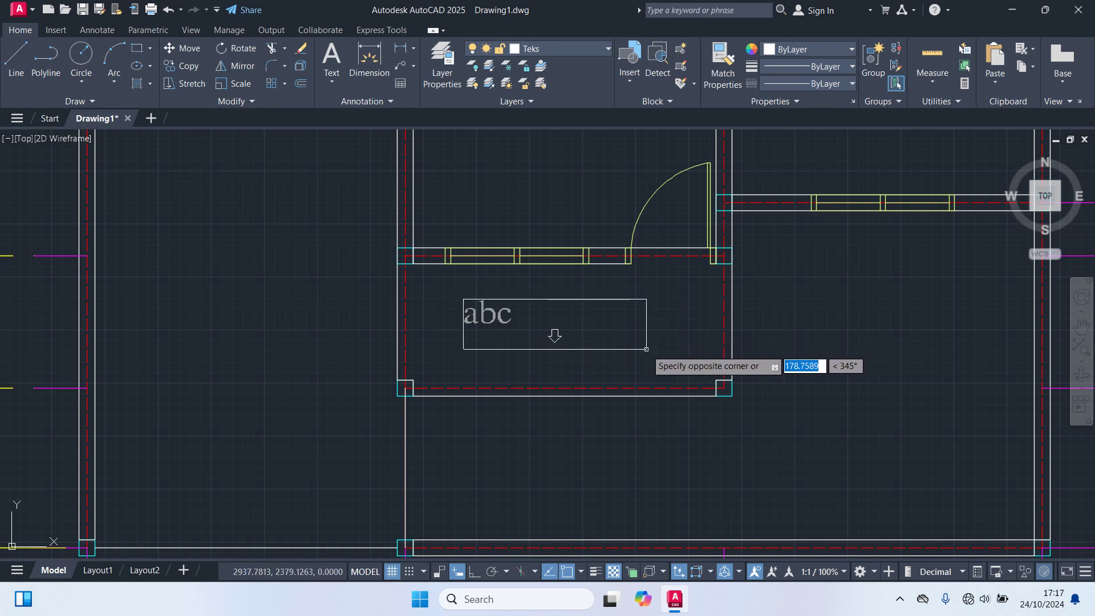
pyautogui.click(646, 348)
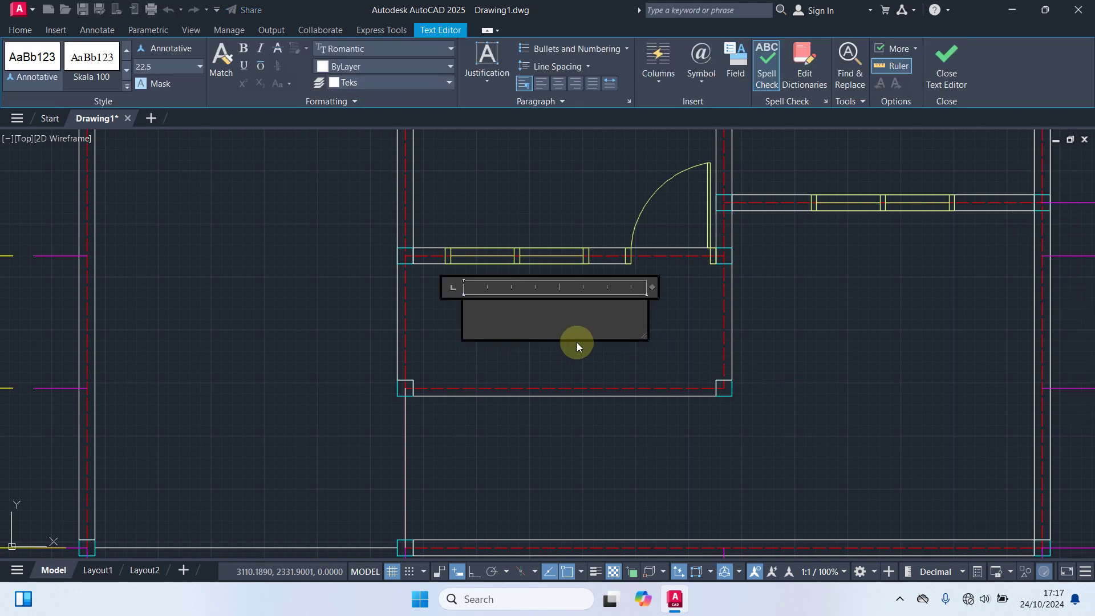
pyautogui.write('Te')
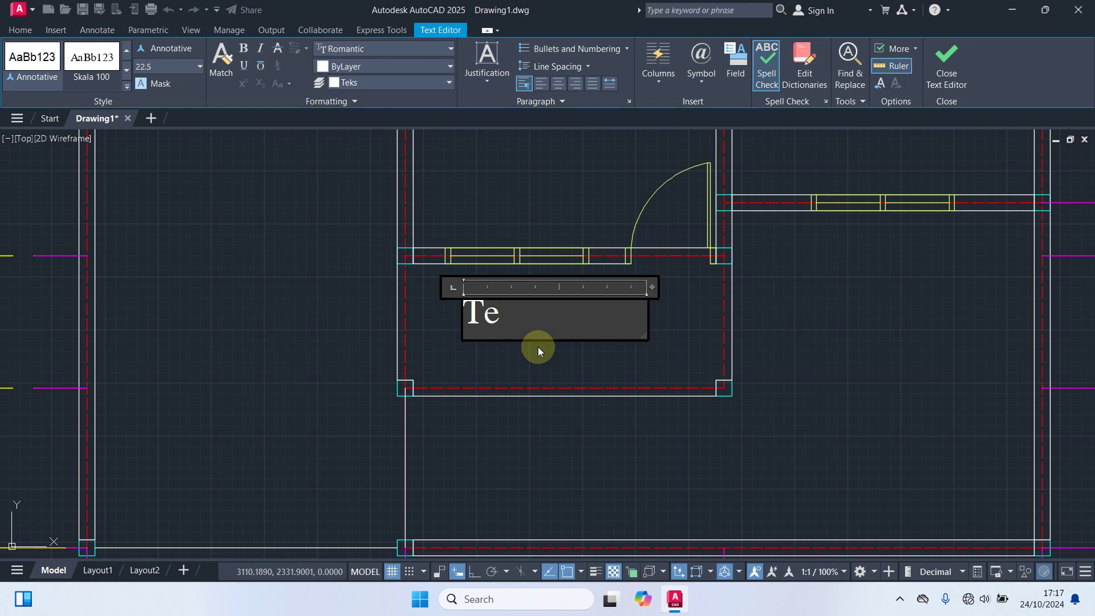
pyautogui.write('ks')
pyautogui.moveTo(540, 315); pyautogui.dragTo(358, 301)
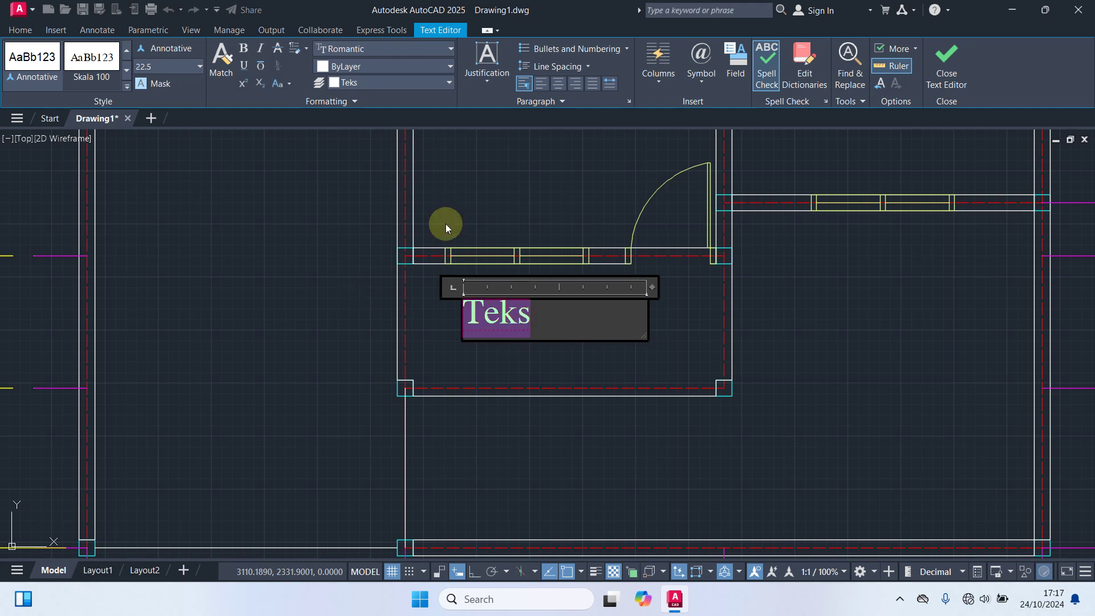
pyautogui.click(558, 84)
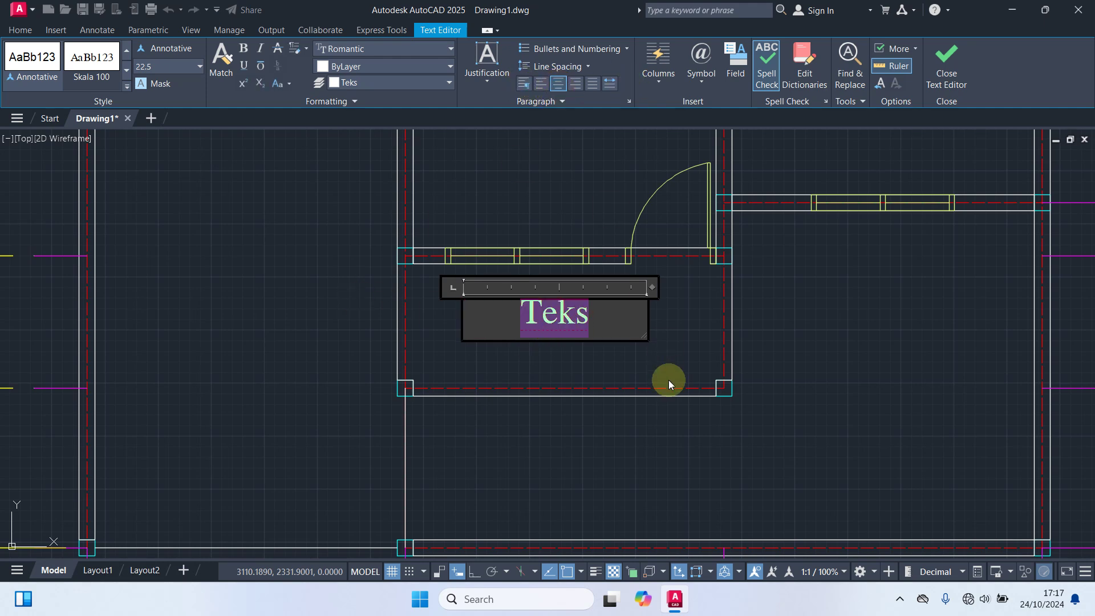
pyautogui.click(632, 374)
pyautogui.scroll(-3, 630, 368)
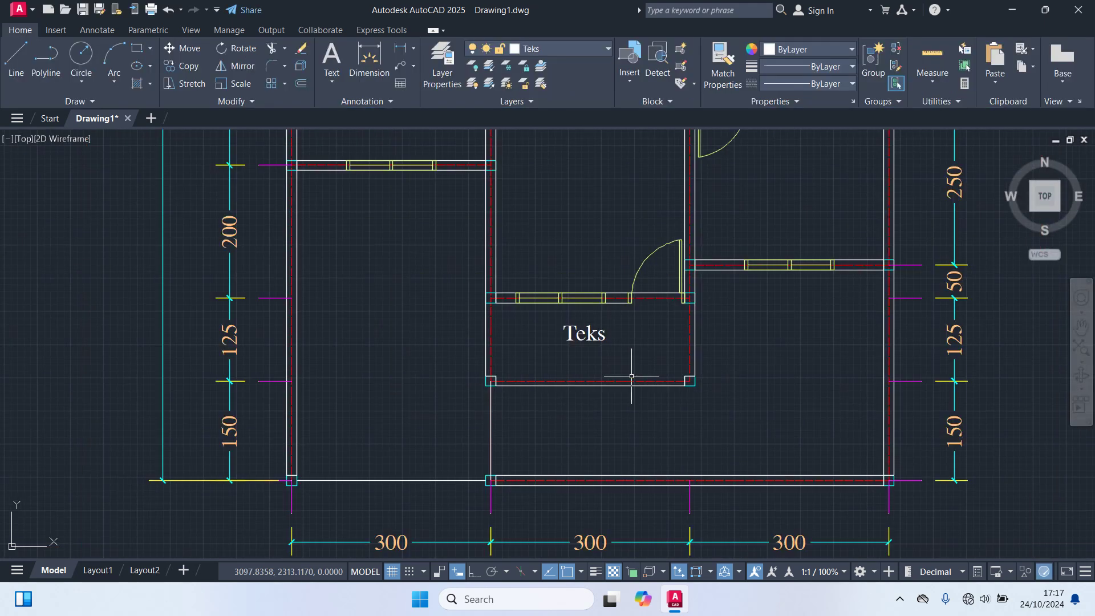
# Copy the Teks label into the lower rooms, including the room beside the door
pyautogui.click(548, 244)
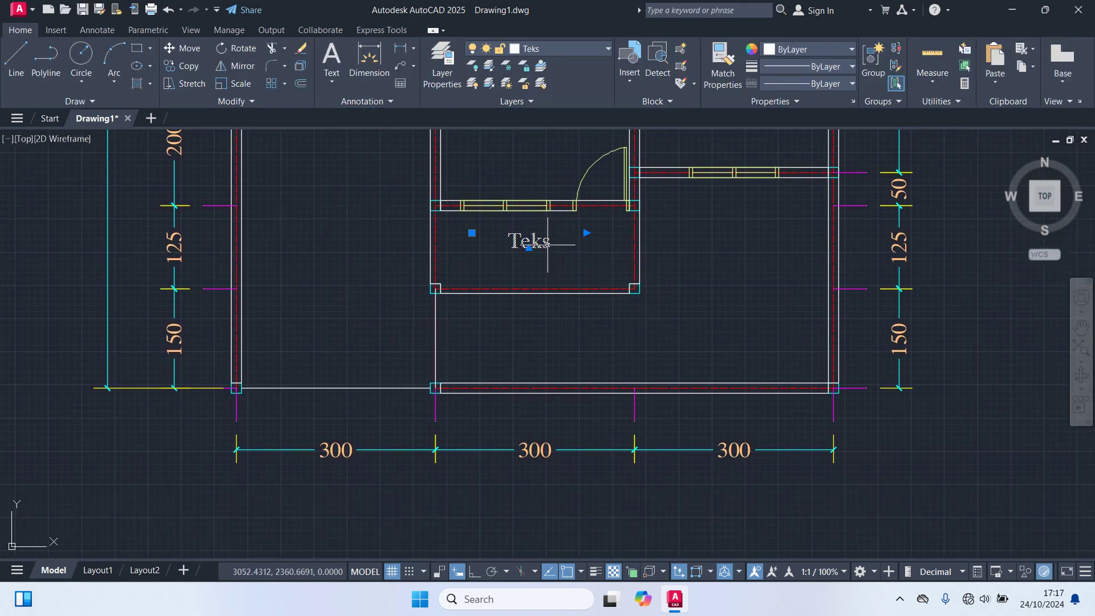
pyautogui.write('co')
pyautogui.press('Return')
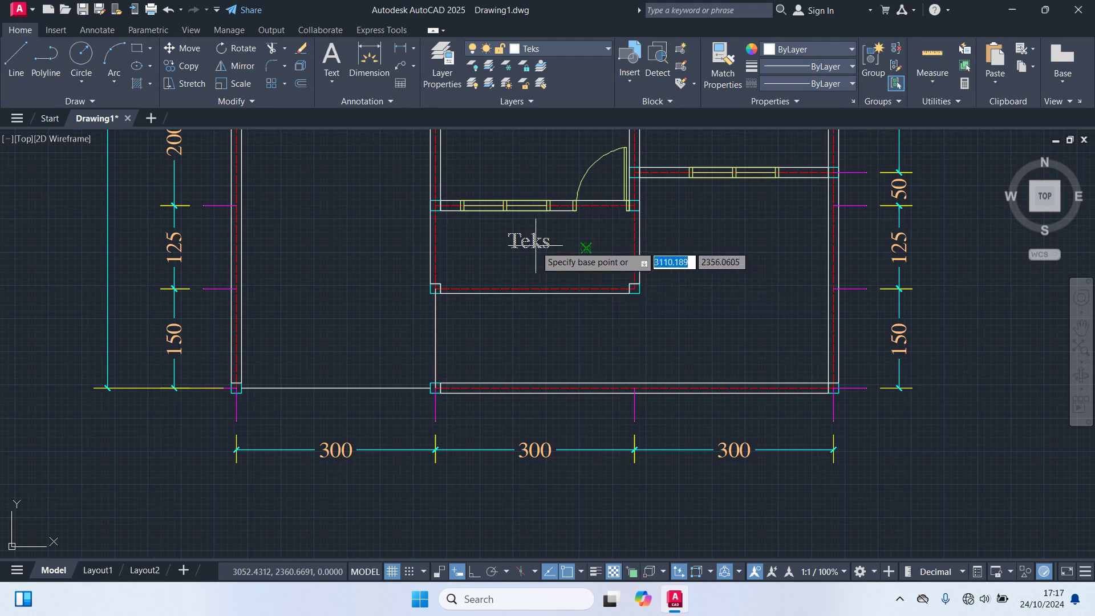
pyautogui.scroll(2, 541, 248)
pyautogui.click(547, 255)
pyautogui.scroll(-2, 631, 344)
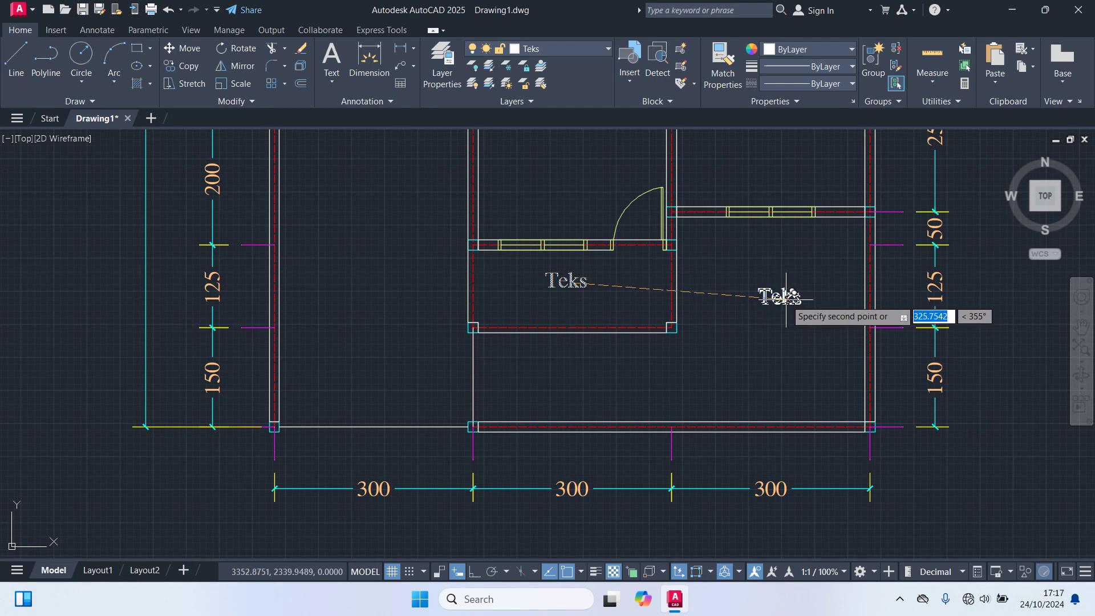
pyautogui.click(785, 296)
pyautogui.moveTo(454, 383); pyautogui.dragTo(618, 491, button='middle')
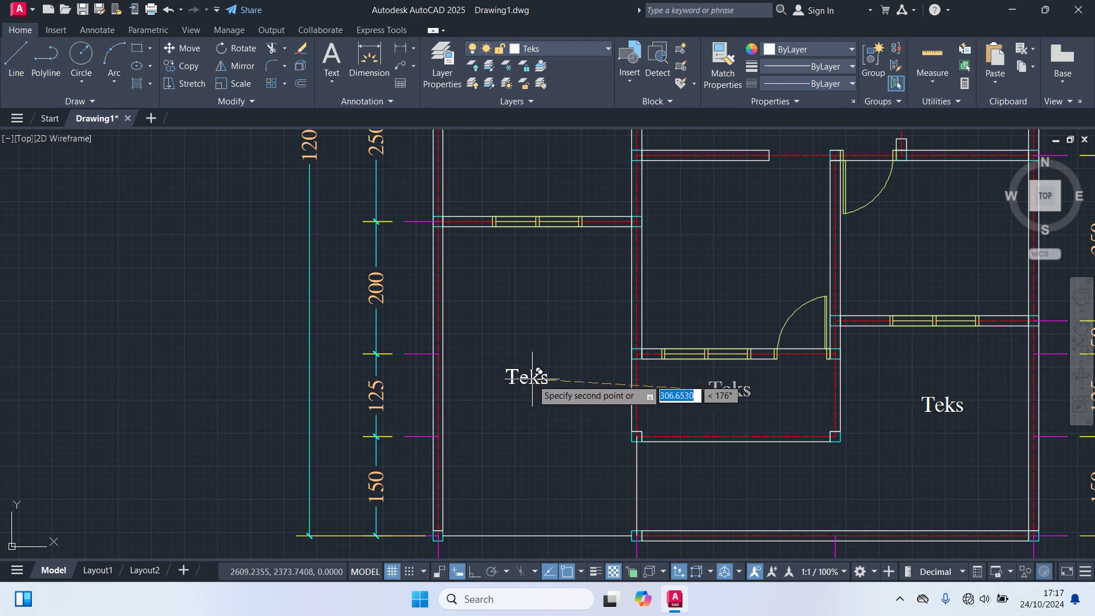
pyautogui.click(542, 374)
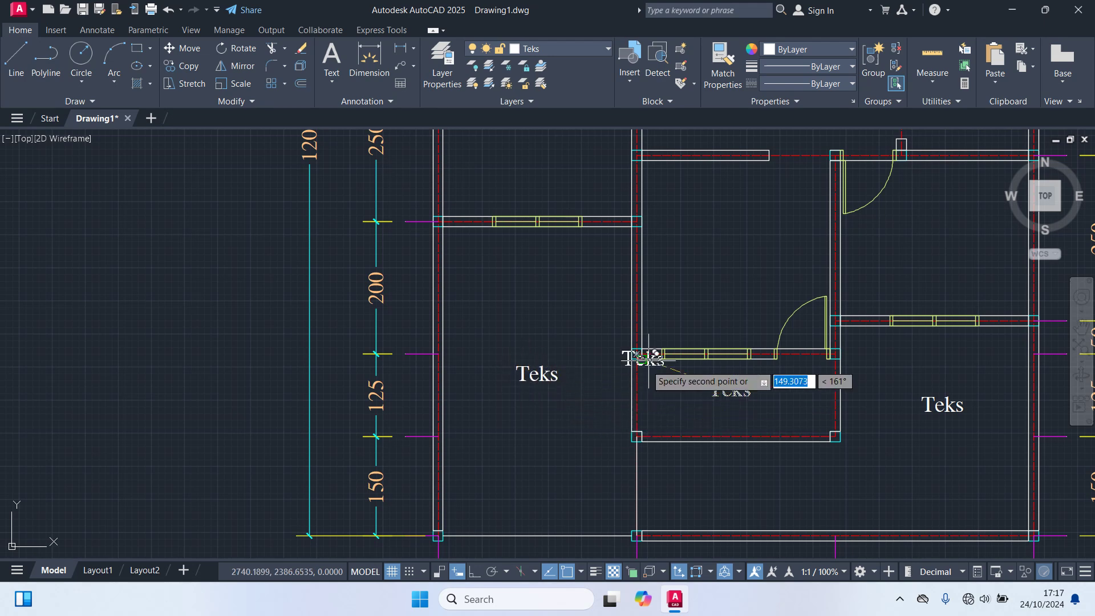
pyautogui.moveTo(659, 321)
pyautogui.mouseDown(button='middle')
pyautogui.moveTo(597, 371)
pyautogui.moveTo(593, 394)
pyautogui.mouseUp(button='middle')
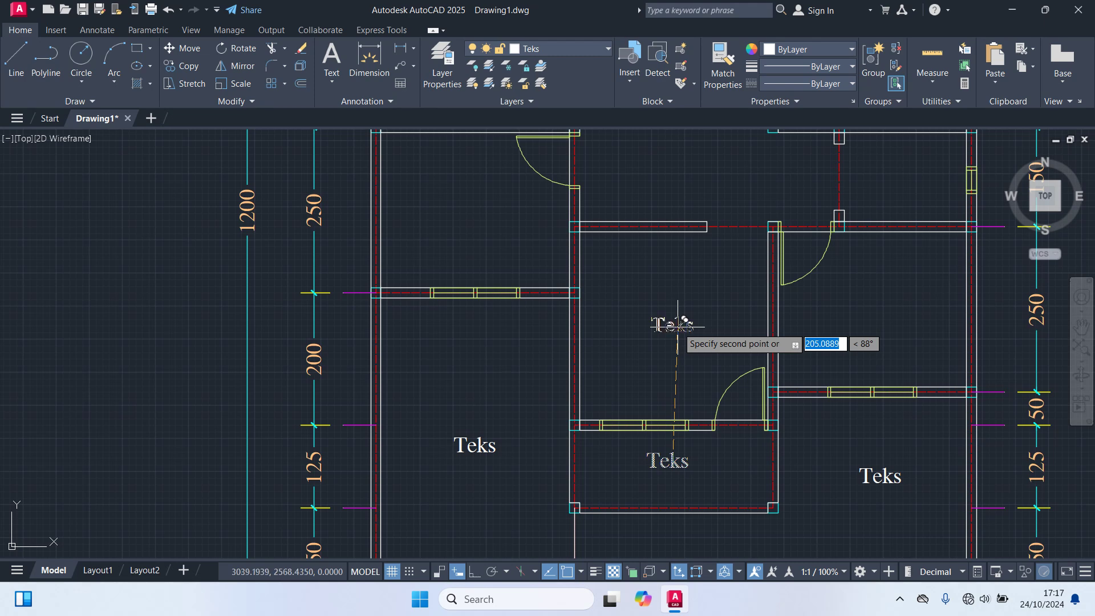
pyautogui.moveTo(869, 319); pyautogui.dragTo(715, 335, button='middle')
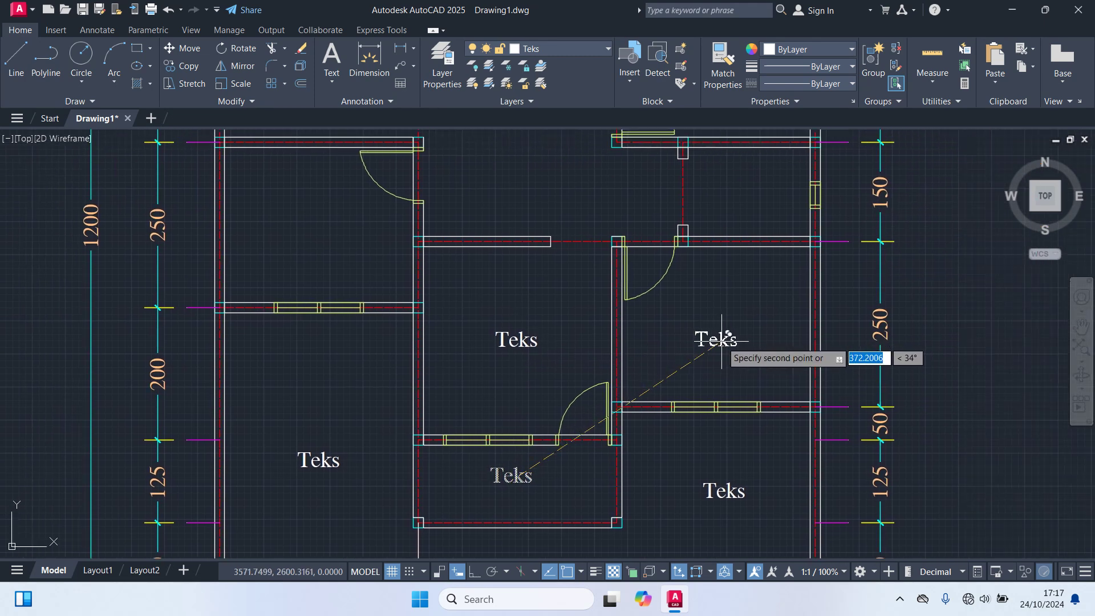
pyautogui.click(733, 331)
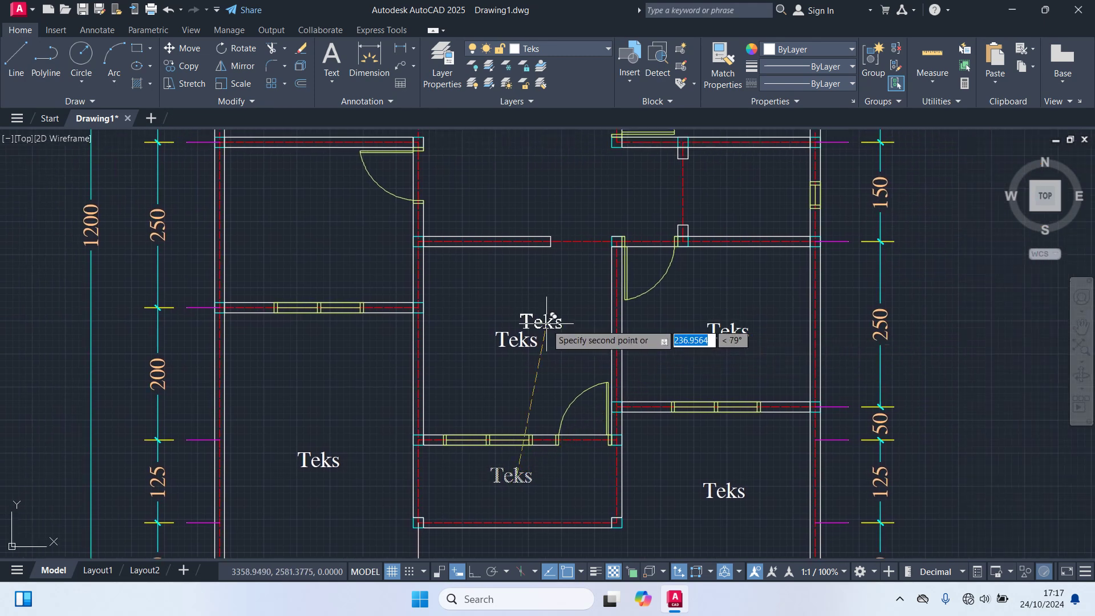
# Place further Teks copies in the upper, middle and top-row rooms, then end copying
pyautogui.moveTo(526, 318); pyautogui.dragTo(657, 409, button='middle')
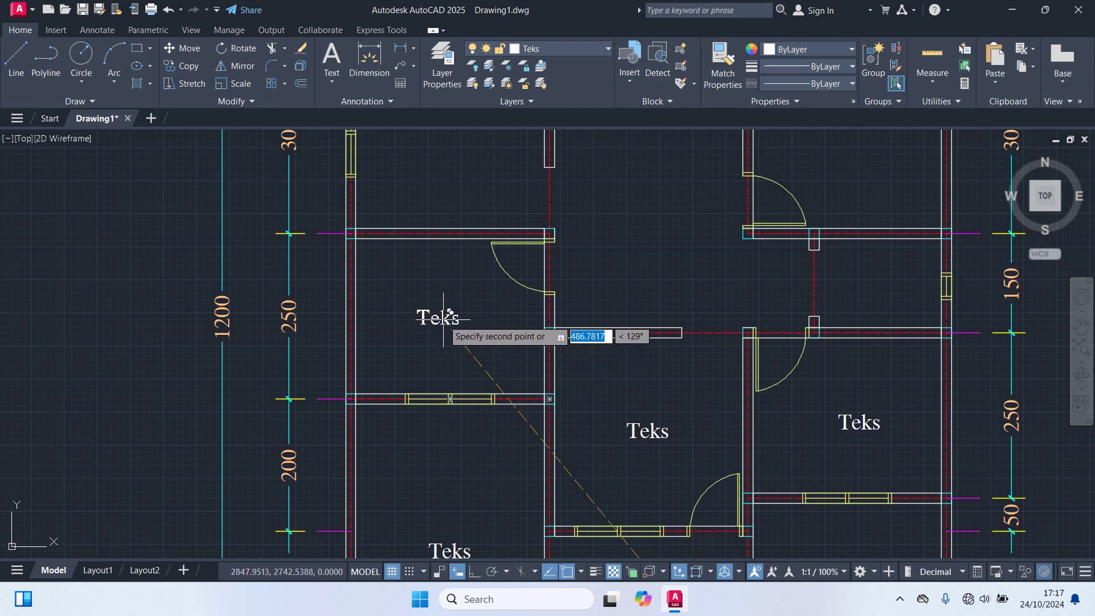
pyautogui.click(451, 322)
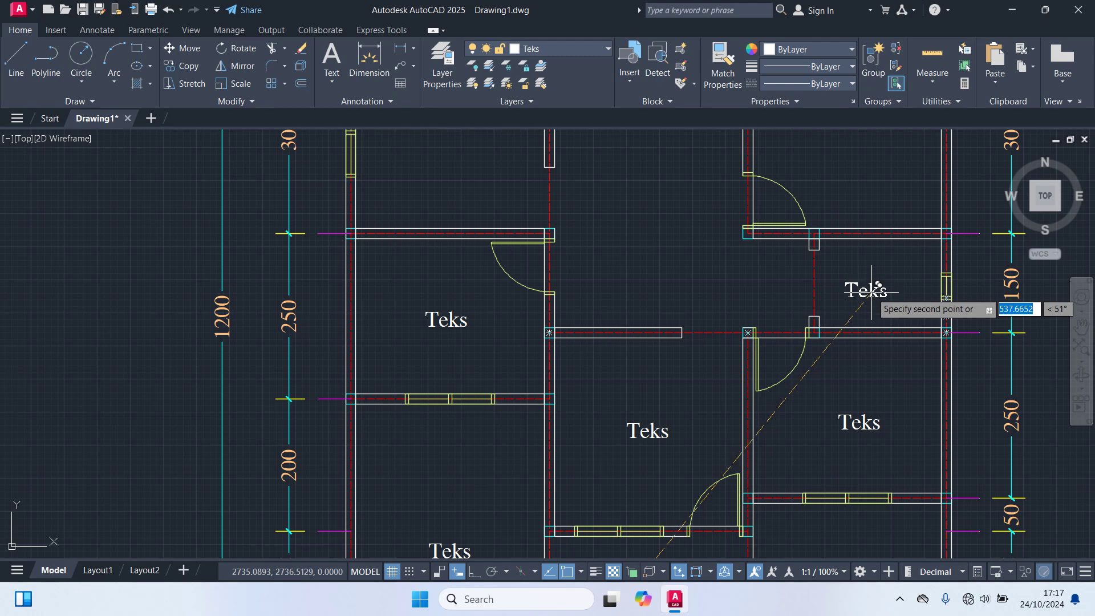
pyautogui.click(872, 291)
pyautogui.moveTo(661, 251)
pyautogui.mouseDown(button='middle')
pyautogui.moveTo(699, 383)
pyautogui.moveTo(691, 340)
pyautogui.mouseUp(button='middle')
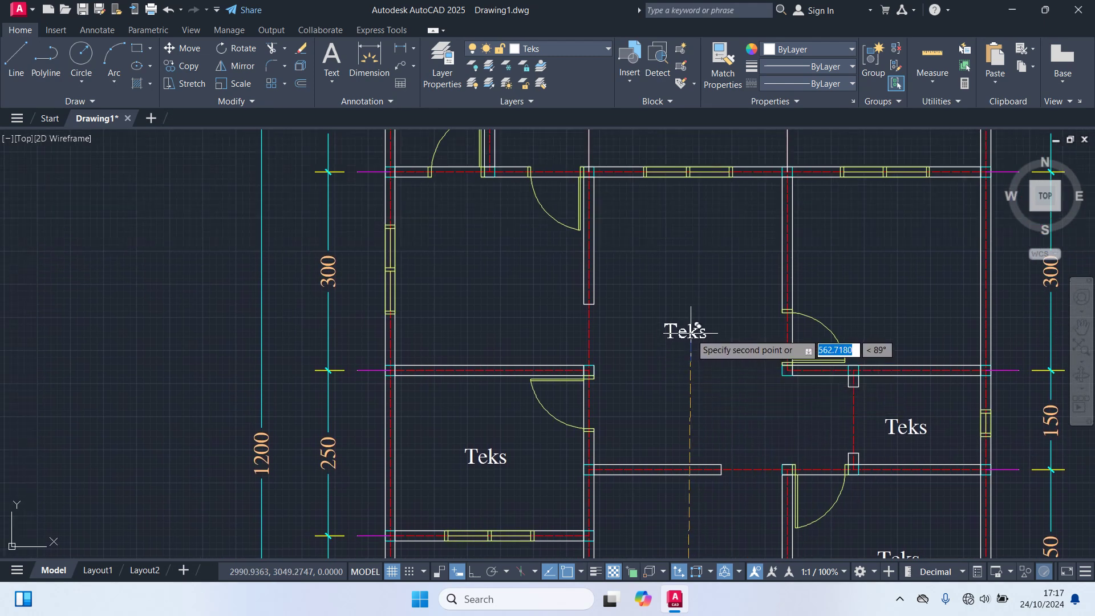
pyautogui.click(694, 302)
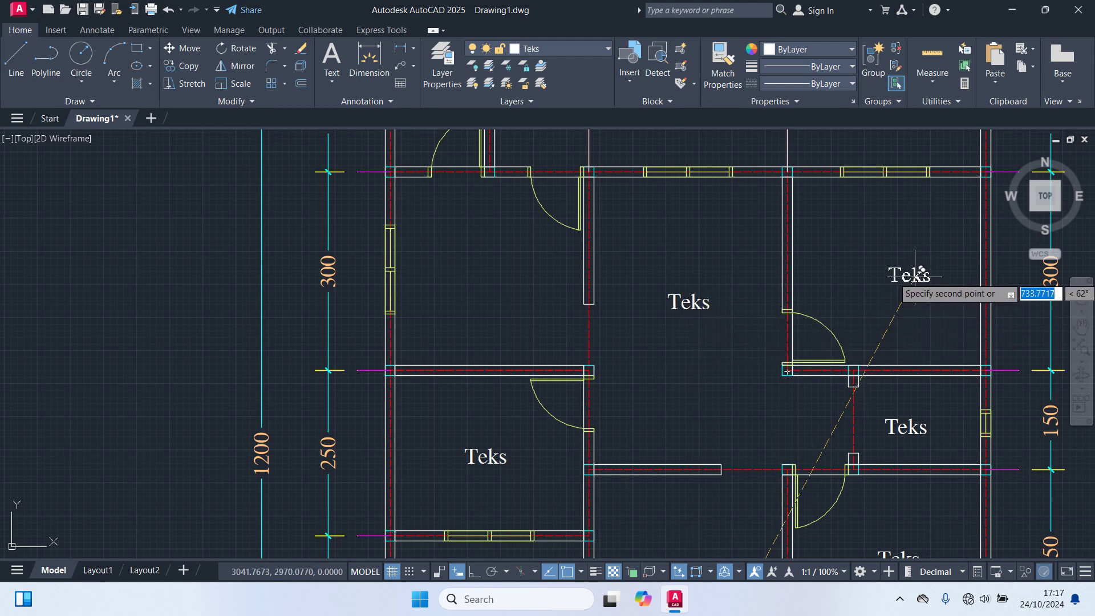
pyautogui.click(893, 265)
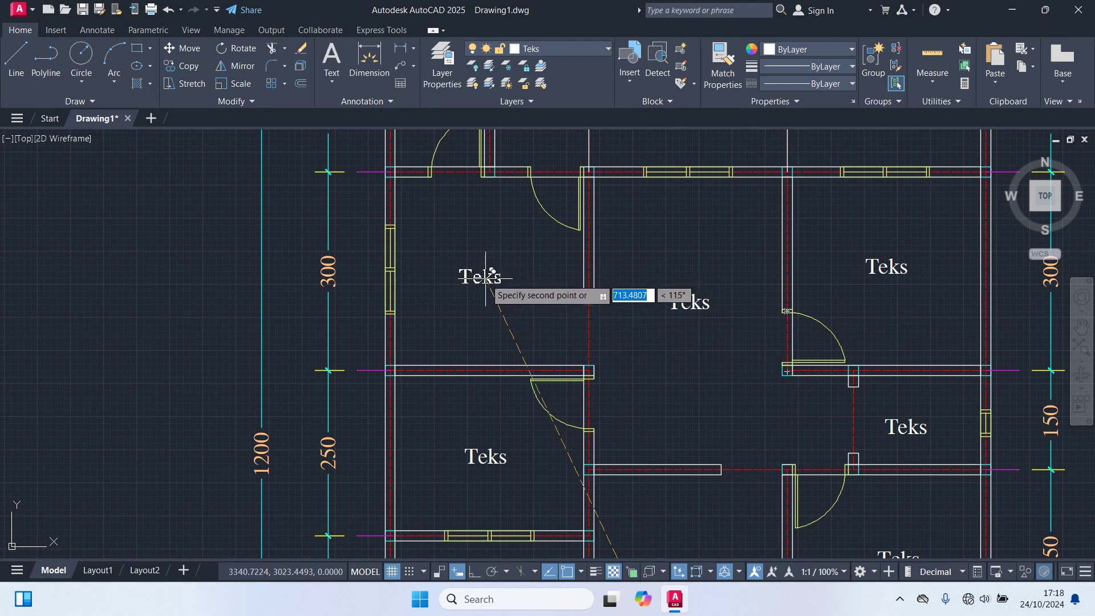
pyautogui.click(487, 277)
pyautogui.moveTo(518, 338); pyautogui.dragTo(536, 492, button='middle')
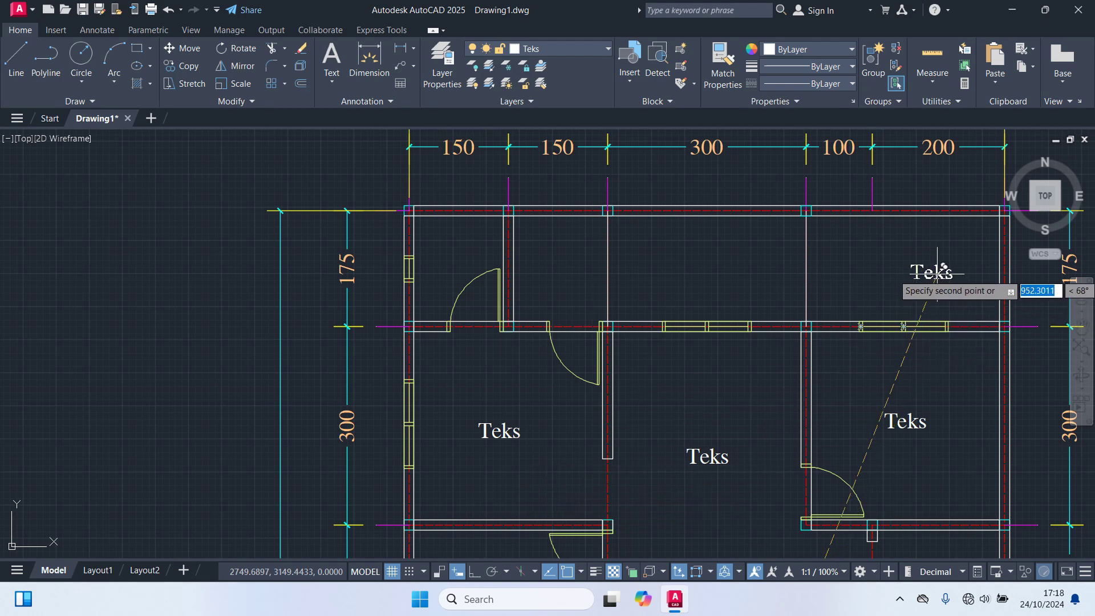
pyautogui.click(901, 263)
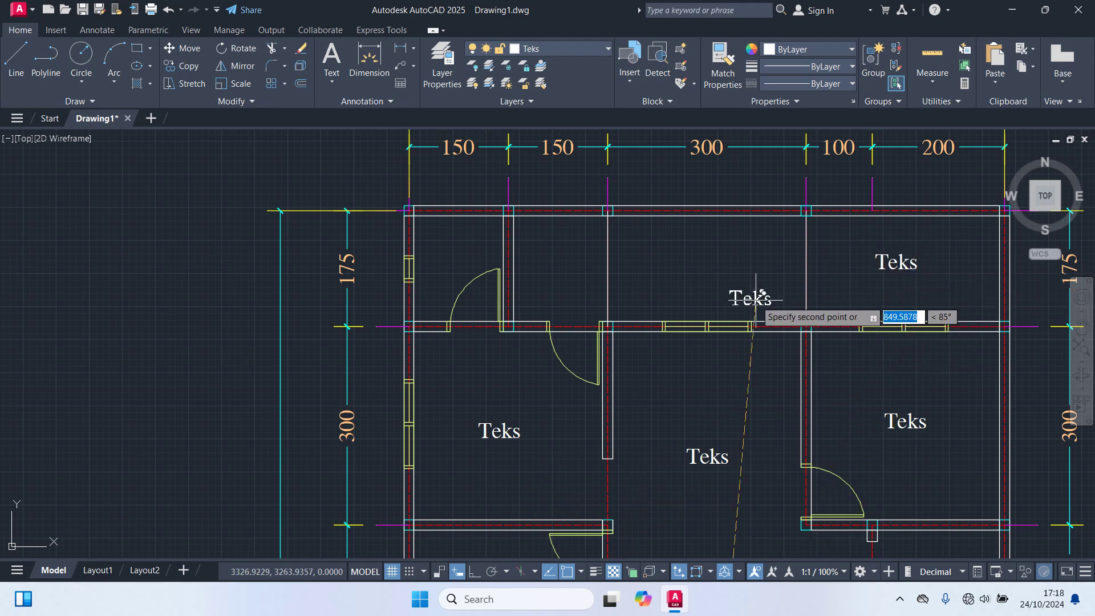
pyautogui.click(710, 263)
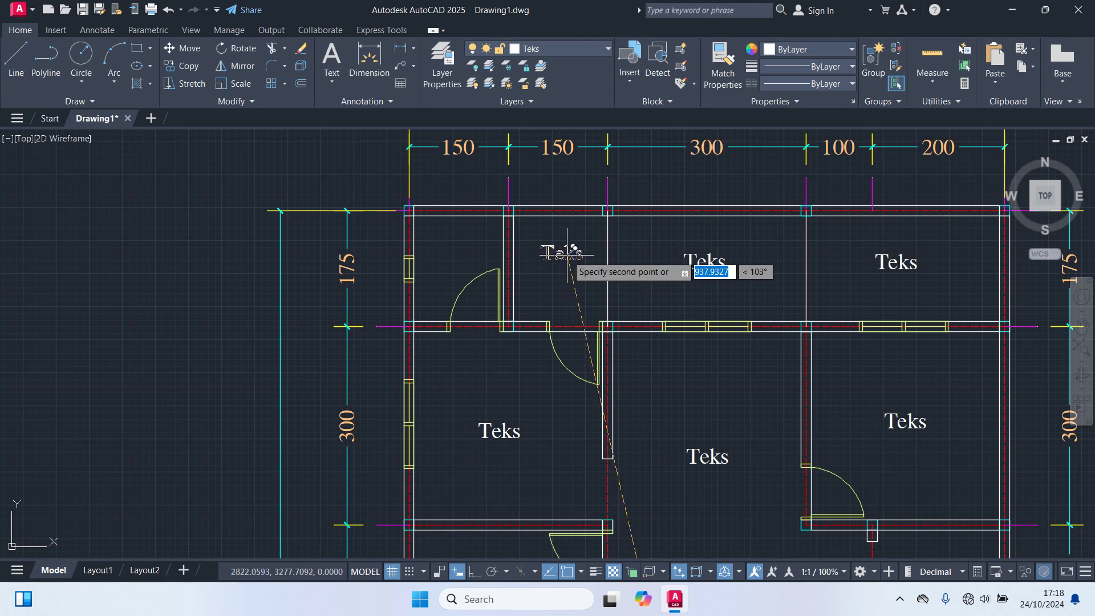
pyautogui.click(567, 254)
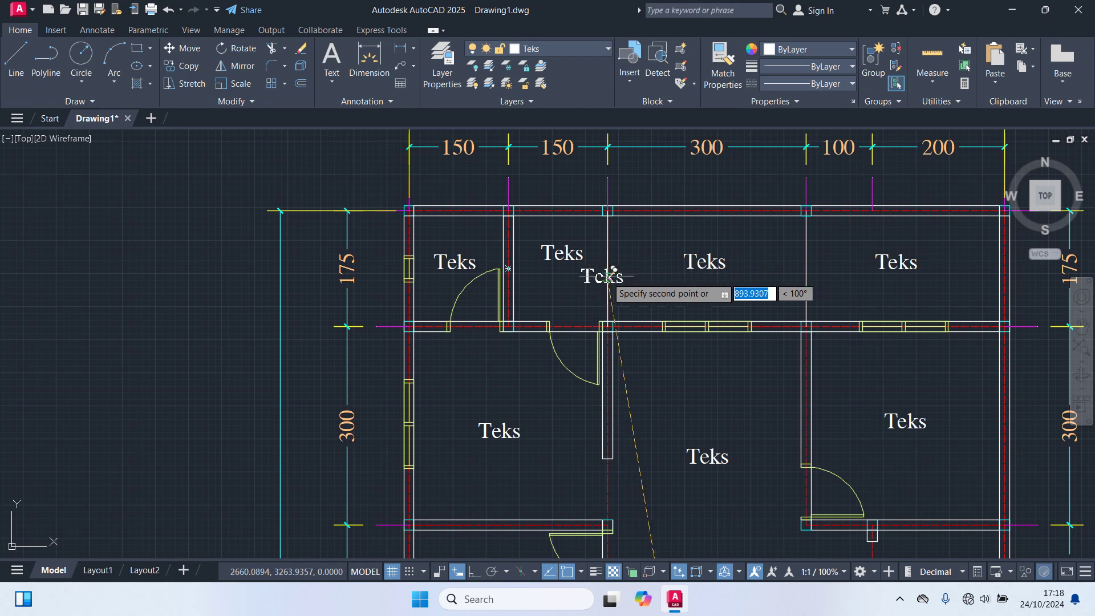
pyautogui.scroll(-4, 630, 305)
pyautogui.press('Escape')
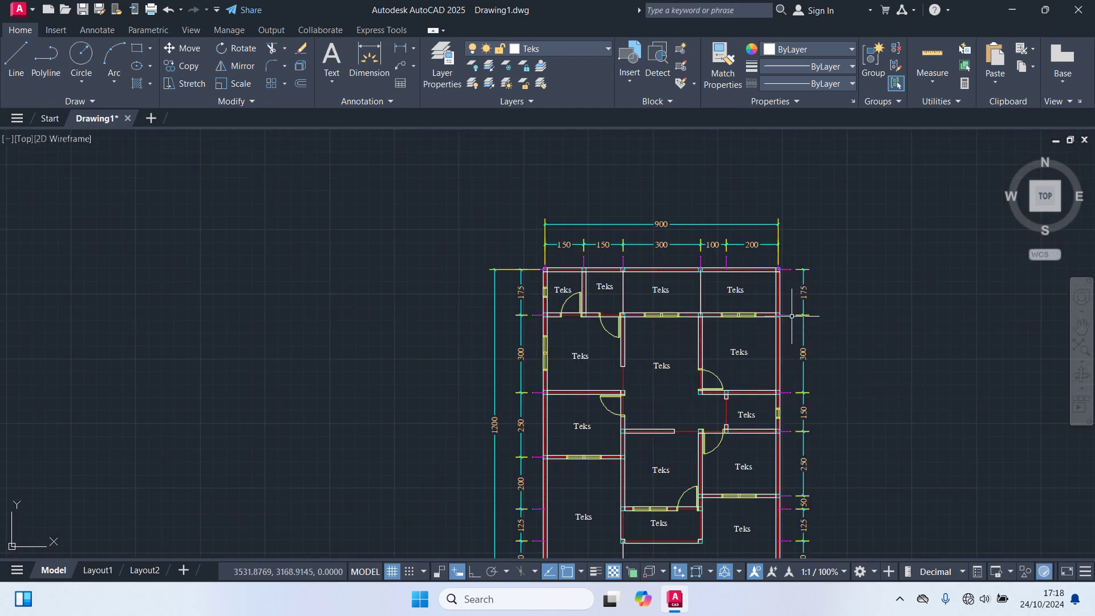
# Start the ED command to edit the existing text labels
pyautogui.moveTo(980, 410); pyautogui.dragTo(924, 199, button='middle')
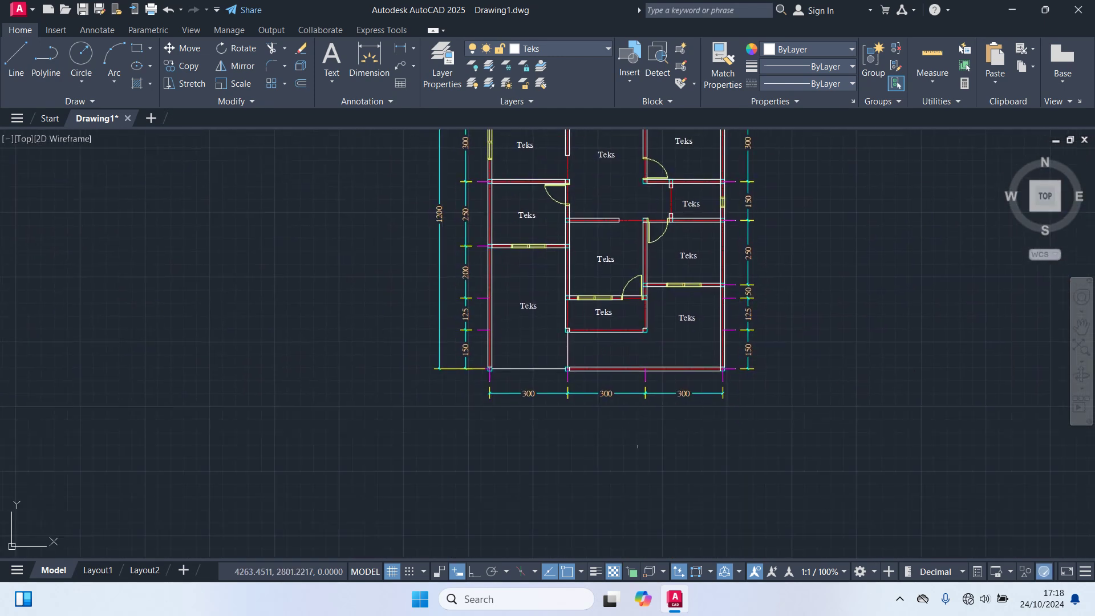
pyautogui.write('ed')
pyautogui.press('Return')
pyautogui.scroll(6, 689, 334)
# Rename the front-area Teks label to 'Taman Depan'
pyautogui.click(738, 272)
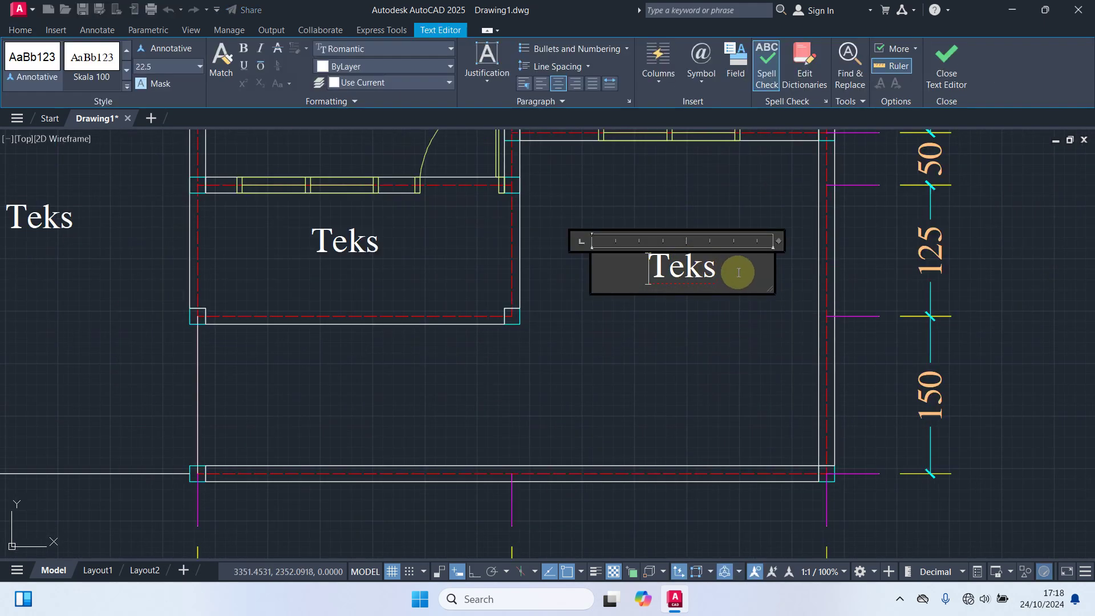
pyautogui.moveTo(738, 273); pyautogui.dragTo(452, 278)
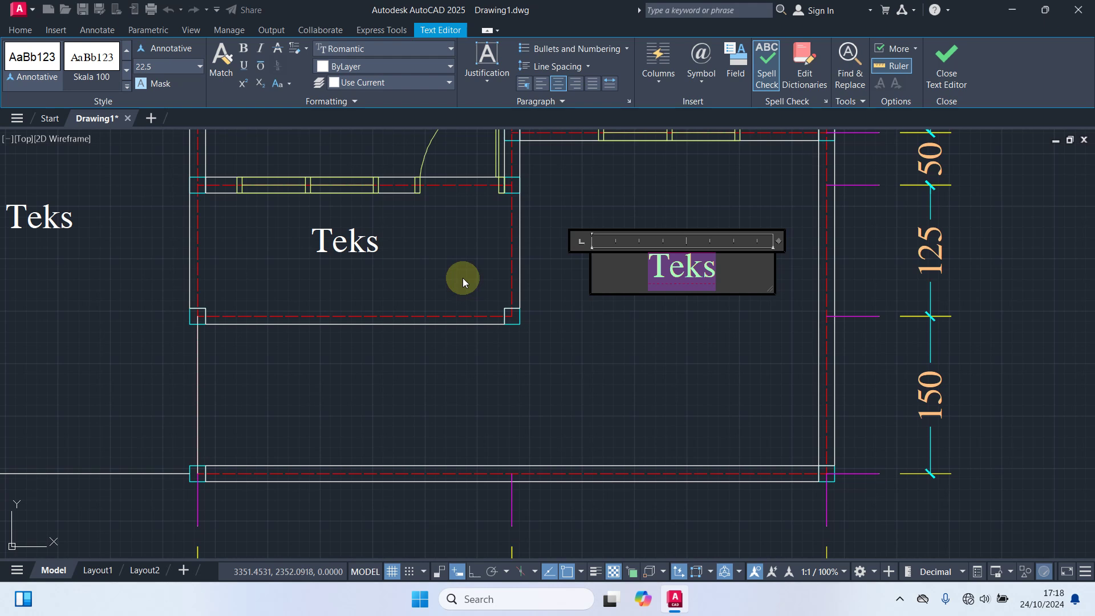
pyautogui.write('Ta')
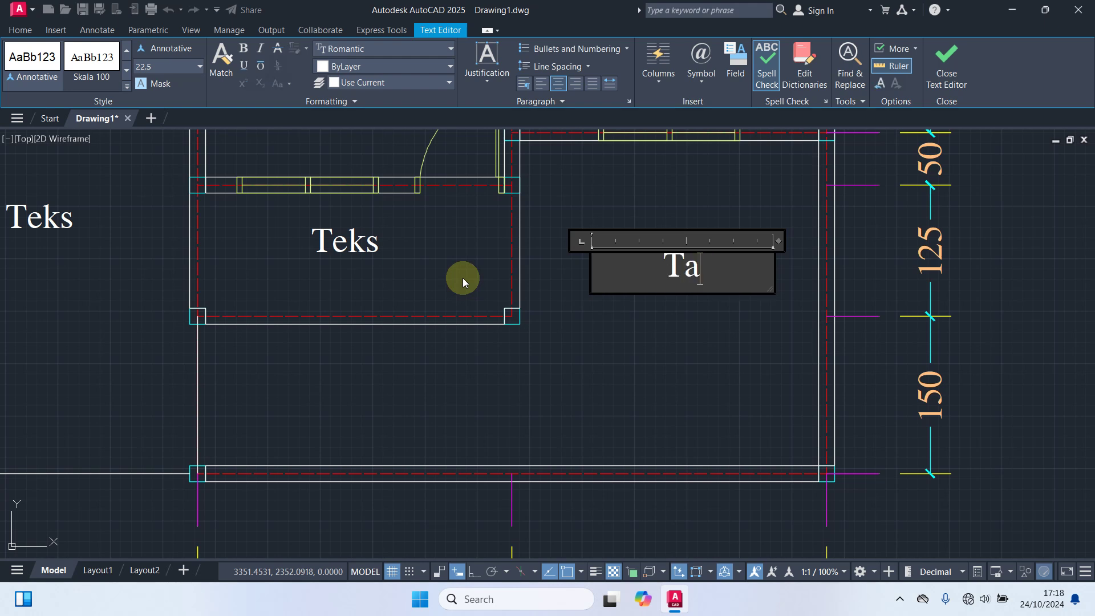
pyautogui.write('man Depan')
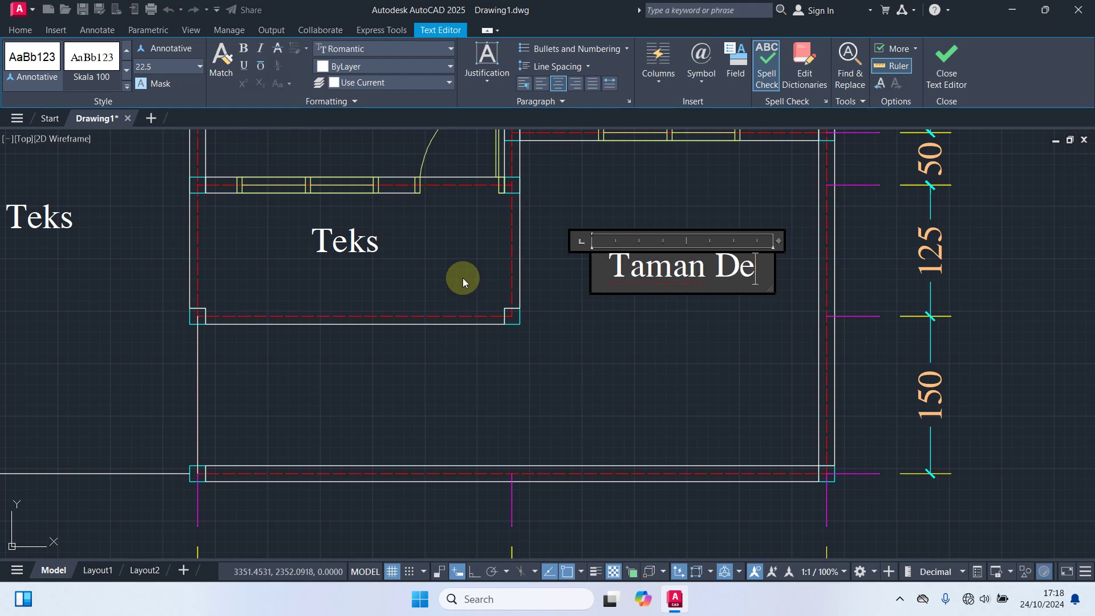
pyautogui.click(590, 364)
# Rename the porch room's Teks label to 'Teras'
pyautogui.moveTo(494, 334); pyautogui.dragTo(617, 442, button='middle')
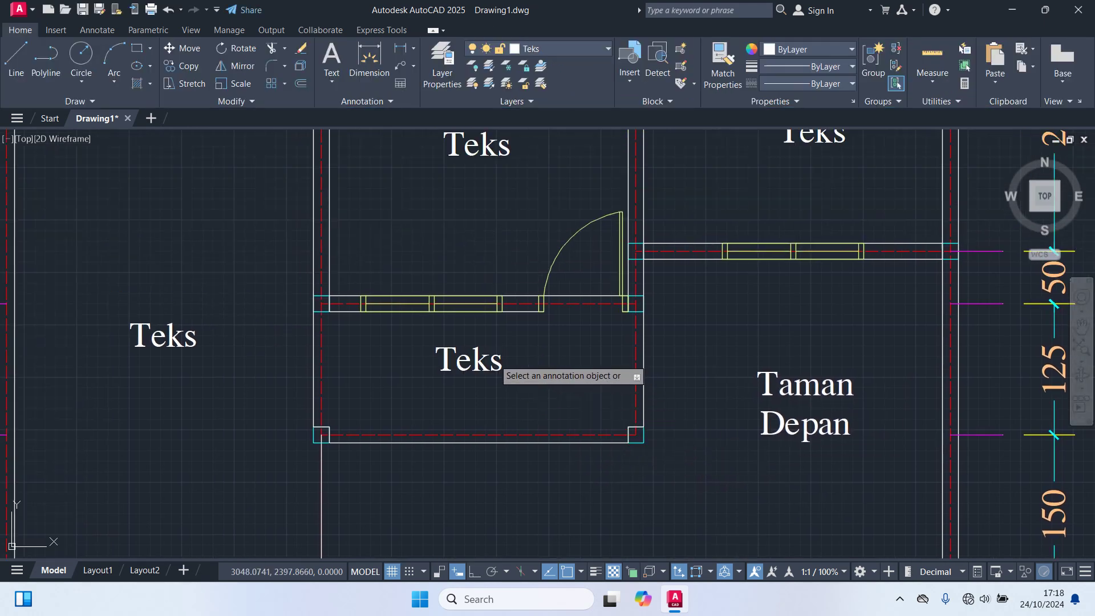
pyautogui.click(489, 360)
pyautogui.moveTo(520, 367); pyautogui.dragTo(336, 339)
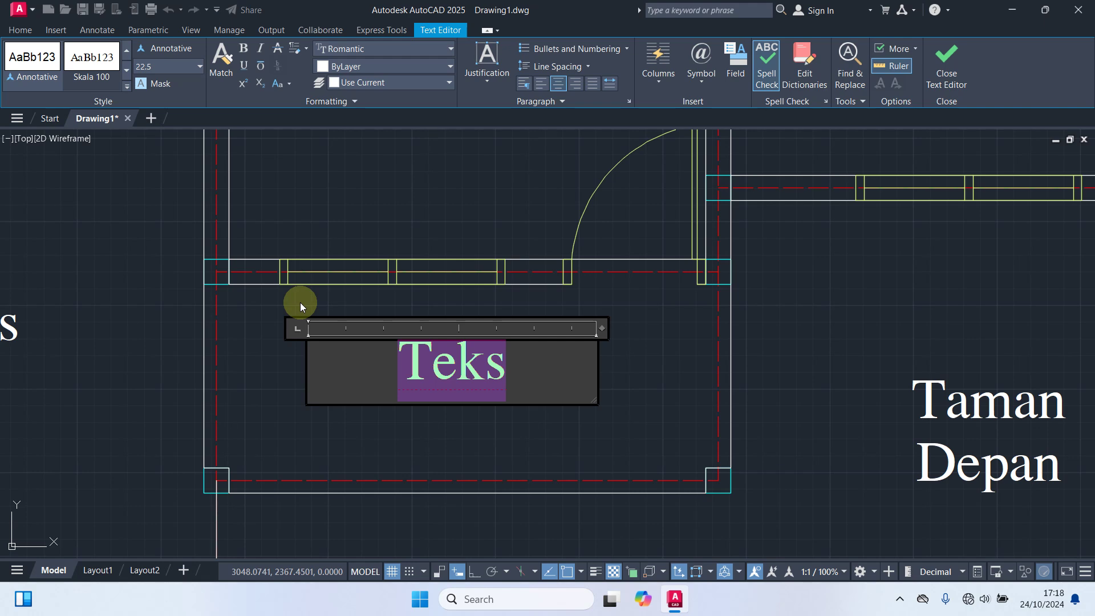
pyautogui.write('Teras')
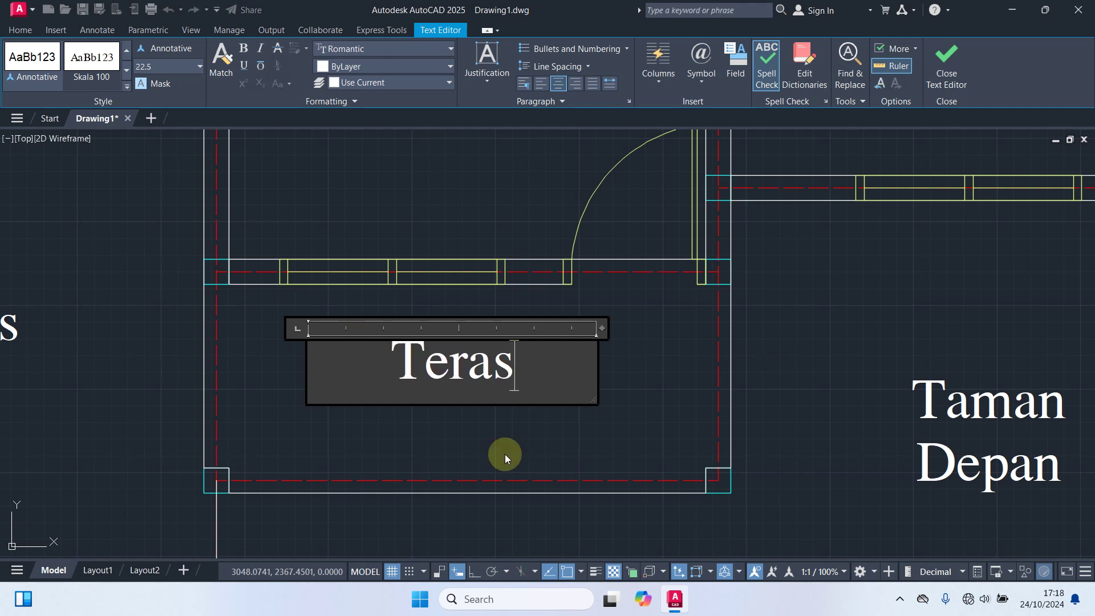
pyautogui.click(505, 457)
# Change the middle room's Teks label to 'Ruang Tamu'
pyautogui.scroll(-4, 616, 439)
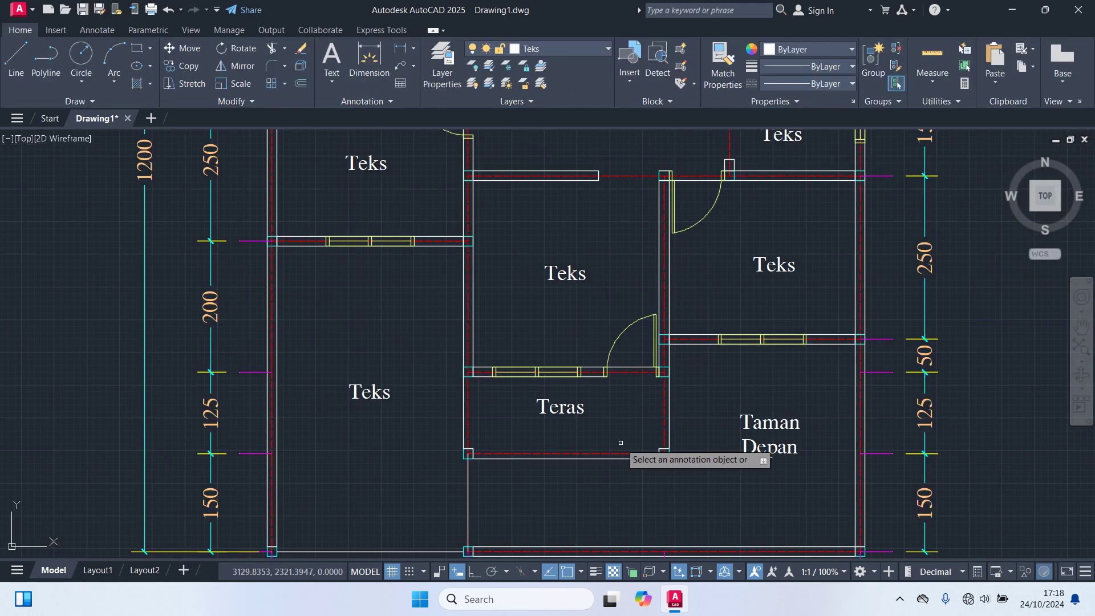
pyautogui.click(579, 277)
pyautogui.moveTo(592, 276); pyautogui.dragTo(498, 273)
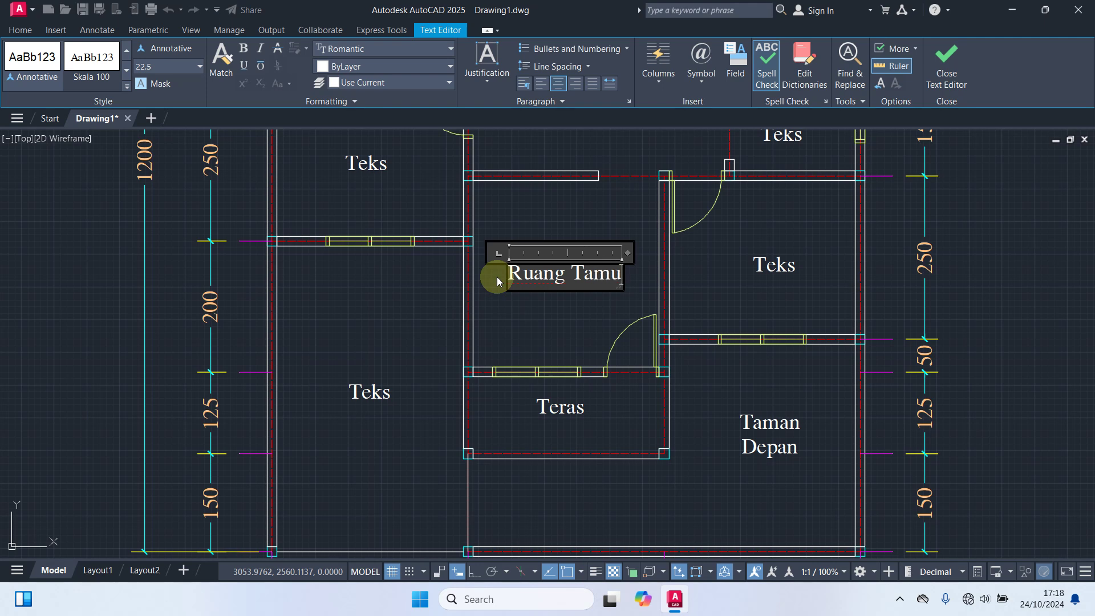
pyautogui.click(587, 311)
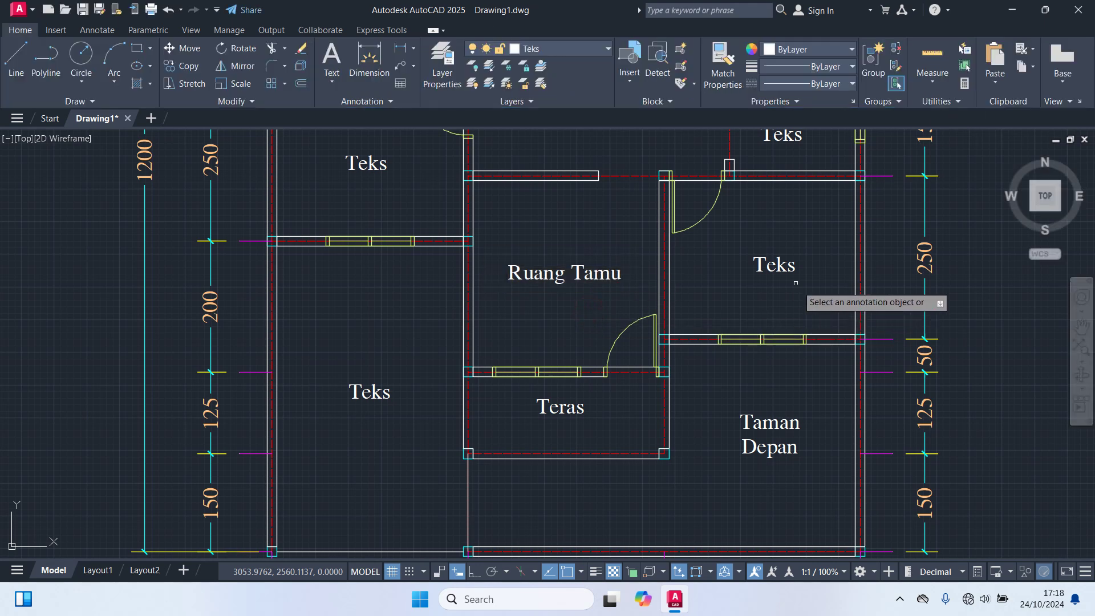
# Rename the right room's Teks label to 'Kamar 1'
pyautogui.click(794, 265)
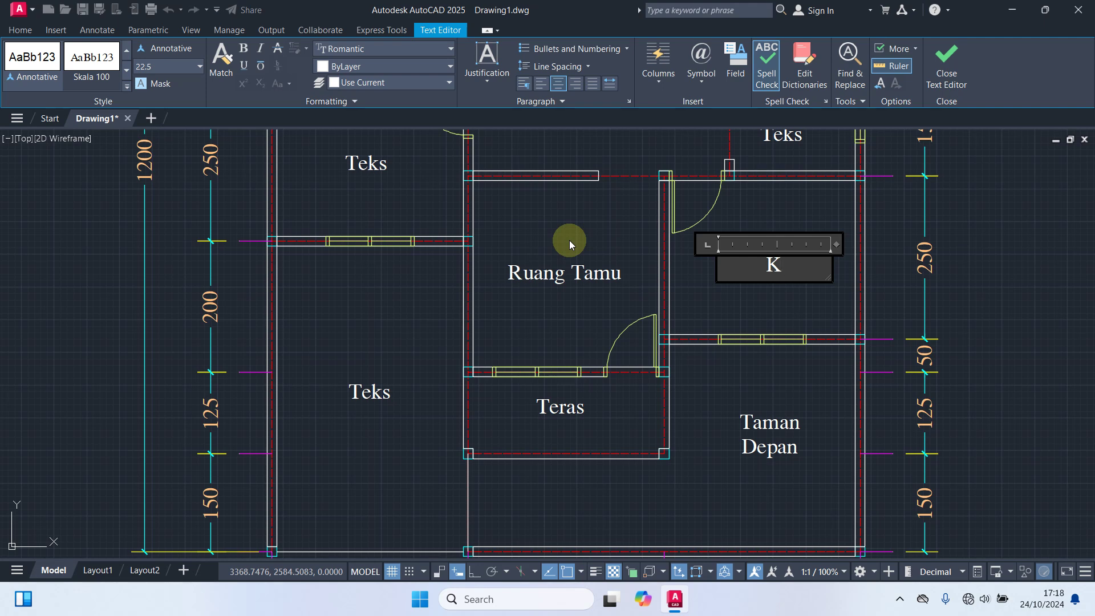
pyautogui.write('Kamar 1')
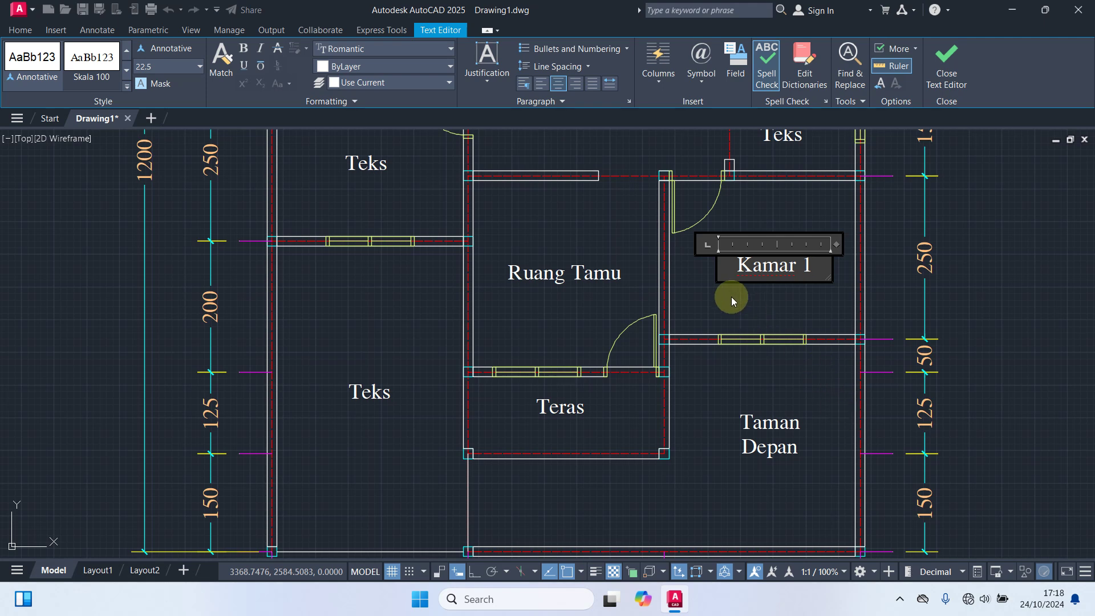
pyautogui.click(731, 297)
# Select the word Teks in the left room's label for replacement
pyautogui.moveTo(385, 413); pyautogui.dragTo(482, 363, button='middle')
pyautogui.doubleClick(473, 344)
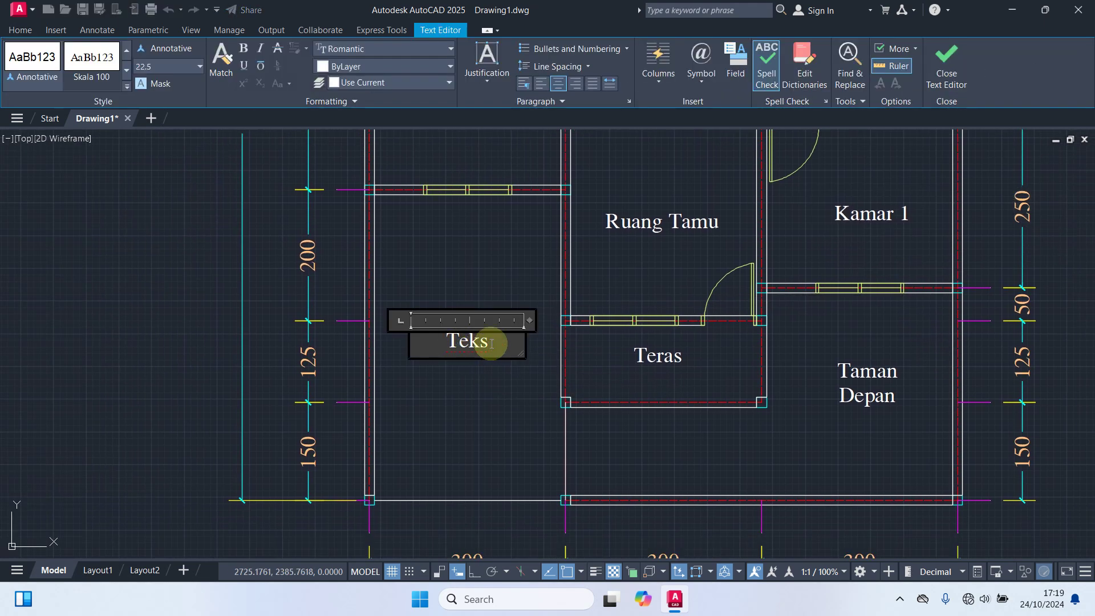
pyautogui.moveTo(489, 340); pyautogui.dragTo(265, 327)
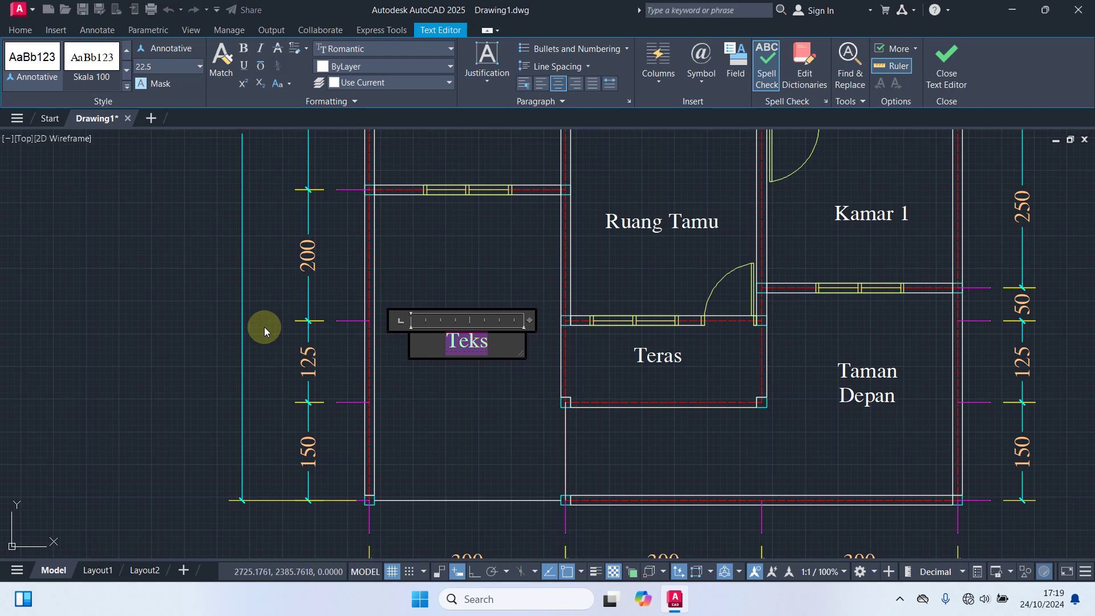
# Label the parking area 'Tempat Parkir Mobil', then reopen it and clear the wording
pyautogui.write('Te')
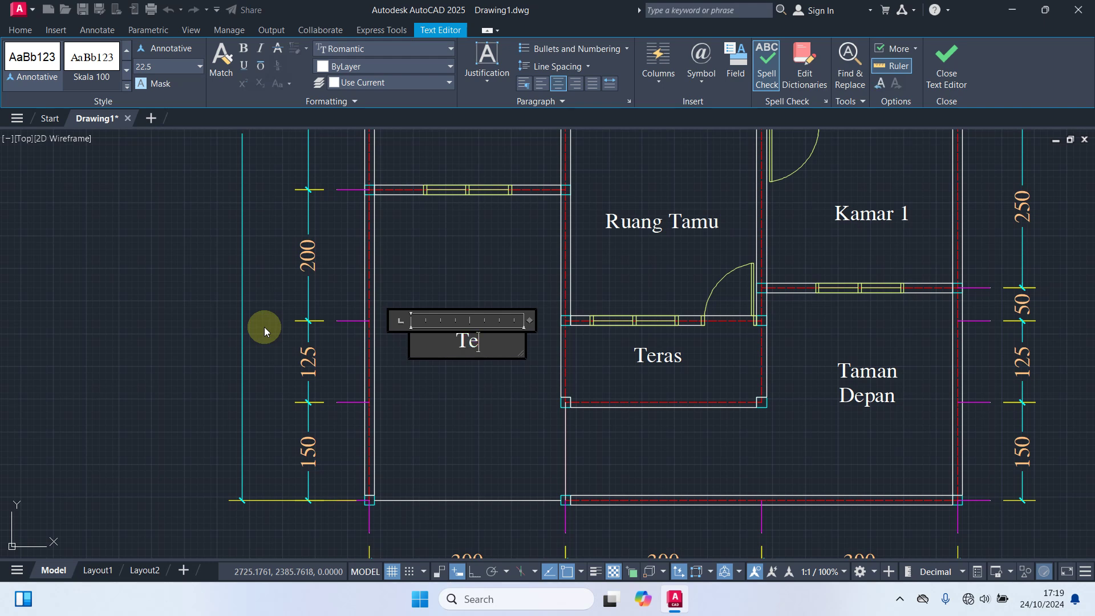
pyautogui.write('mpat Parkir ')
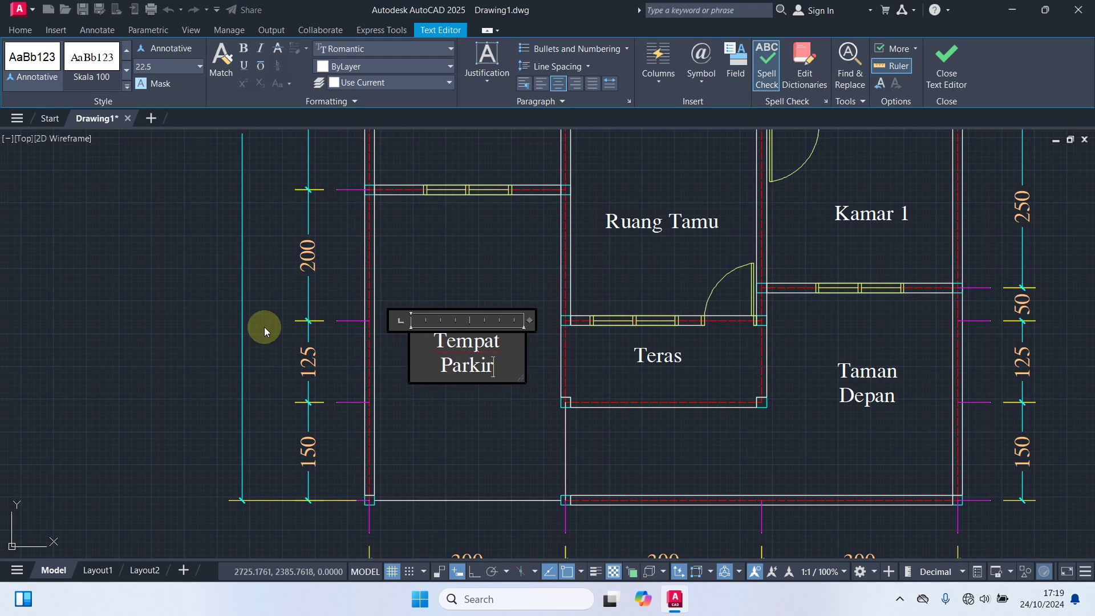
pyautogui.write('Mobil')
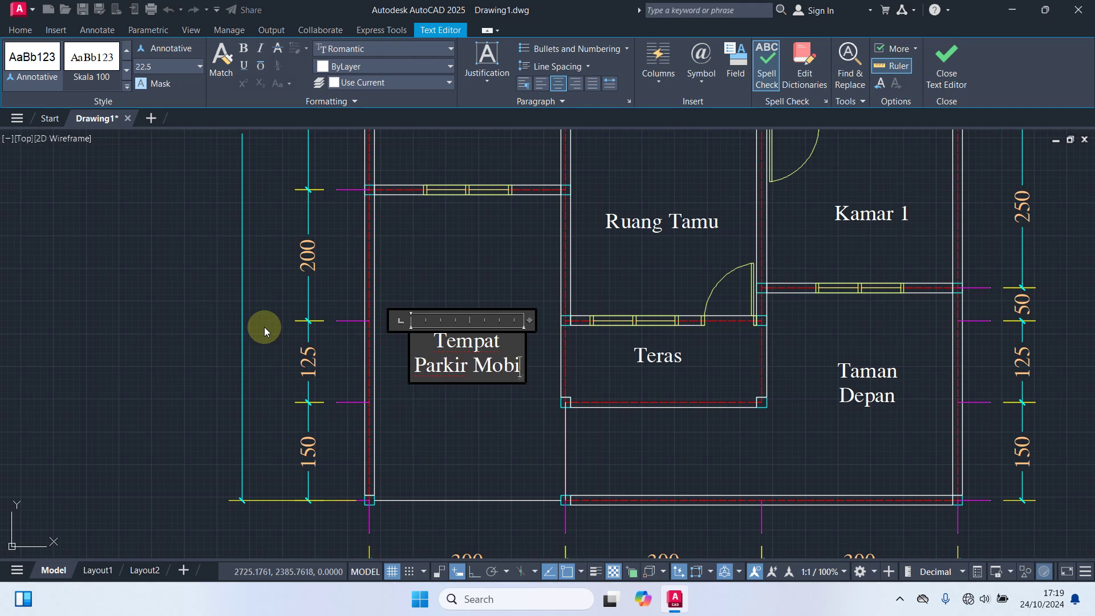
pyautogui.click(477, 230)
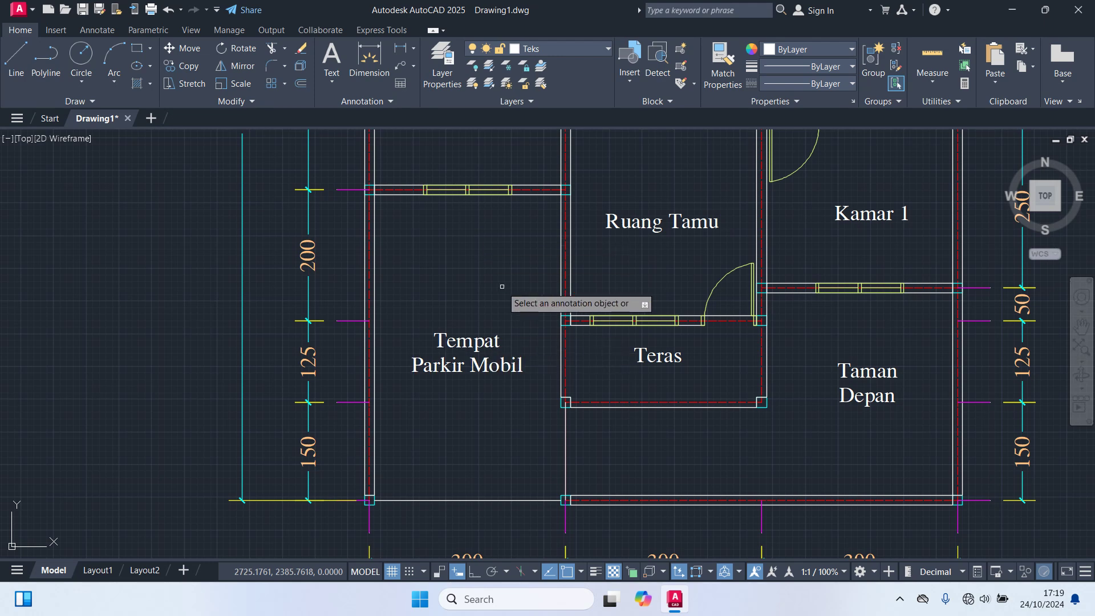
pyautogui.click(519, 355)
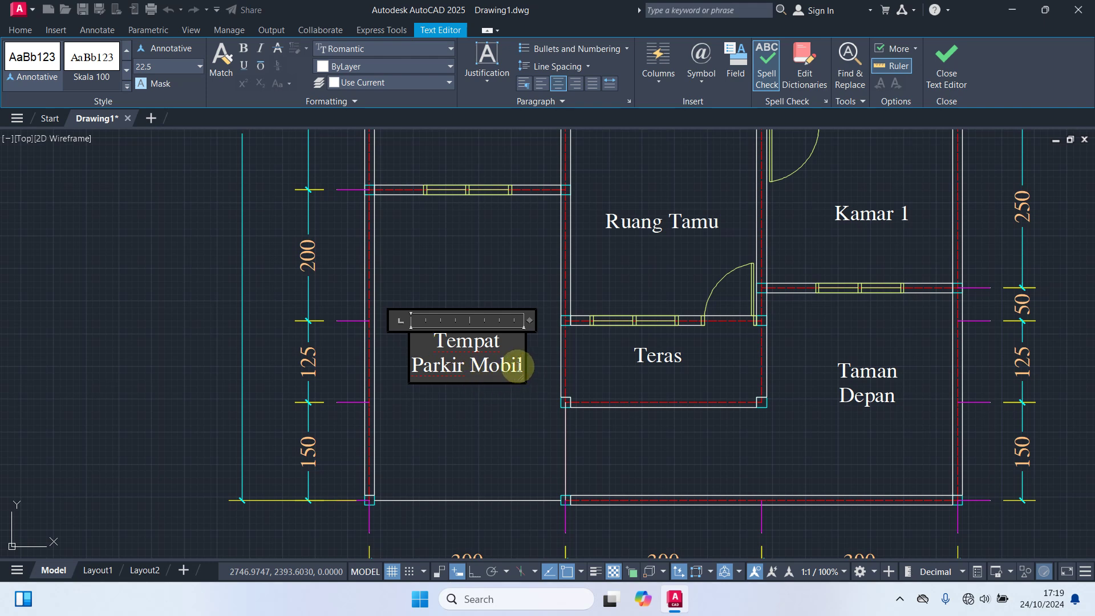
pyautogui.hotkey('ctrl', 'a')
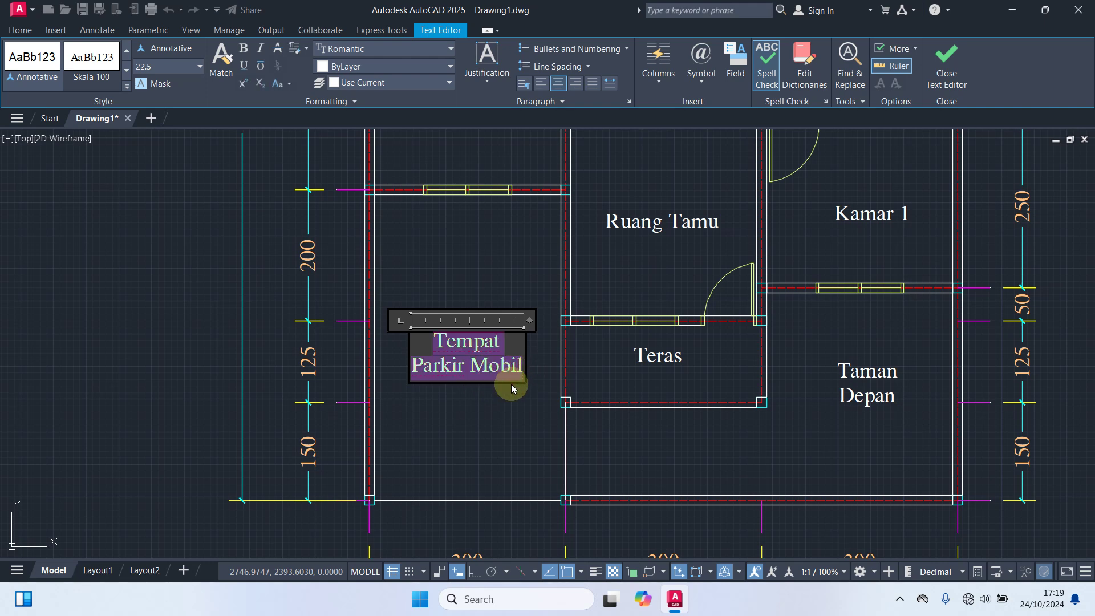
pyautogui.write('Gudan')
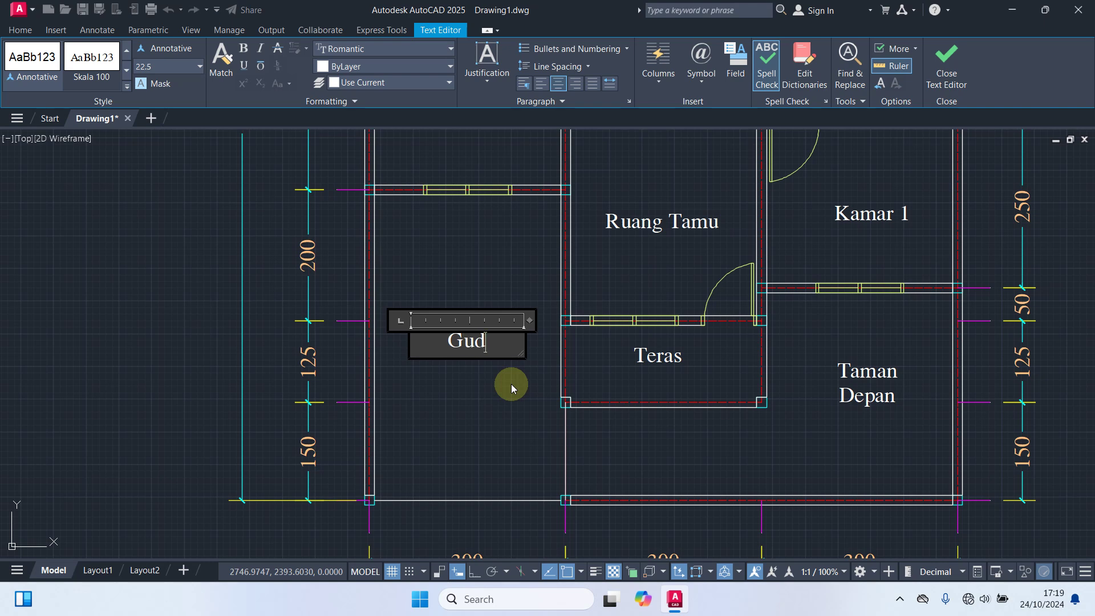
pyautogui.press('BackSpace')
pyautogui.press('BackSpace')
pyautogui.press('BackSpace')
pyautogui.press('BackSpace')
pyautogui.write('arasi')
pyautogui.press('BackSpace')
pyautogui.press('BackSpace')
pyautogui.press('BackSpace')
pyautogui.press('BackSpace')
pyautogui.press('BackSpace')
pyautogui.press('BackSpace')
# Retype the parking label as 'Tempat Parkir Kendaraan', fixing typos, and commit it
pyautogui.write('Parkir Kendar')
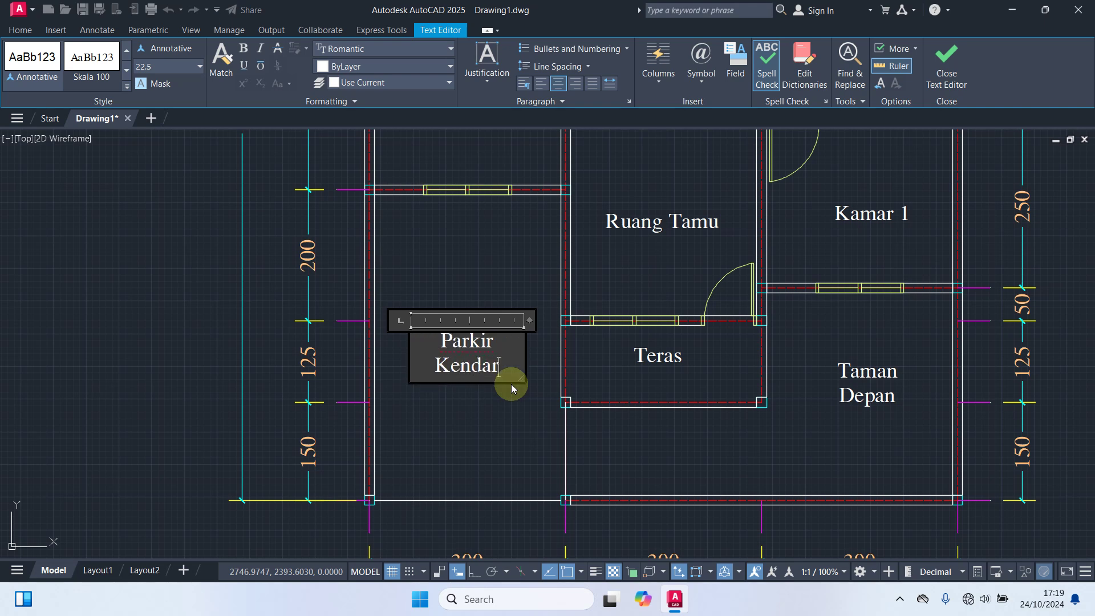
pyautogui.press('BackSpace')
pyautogui.press('BackSpace')
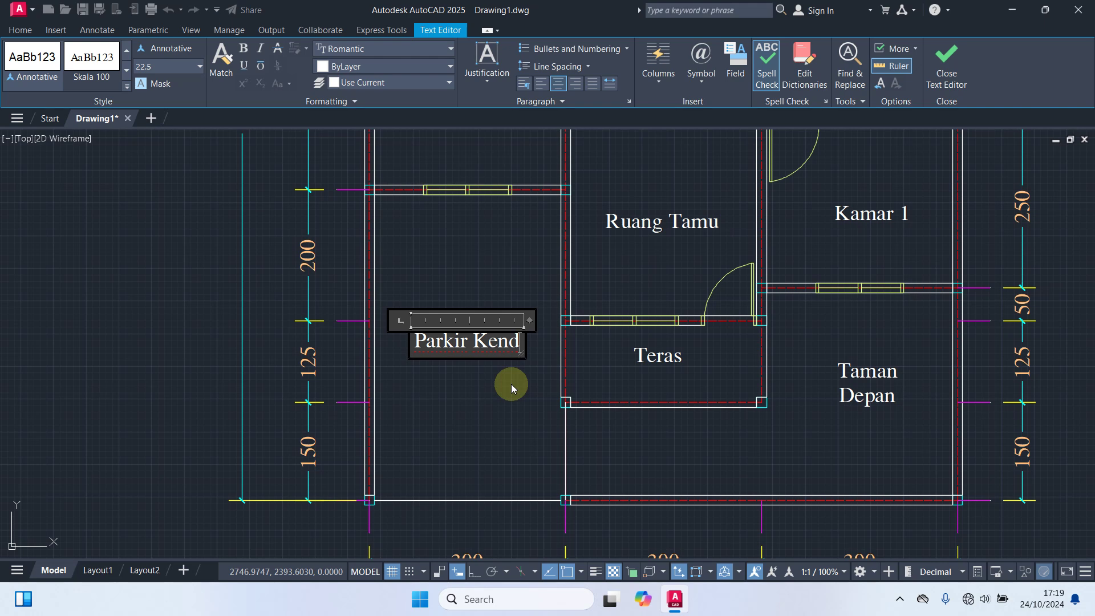
pyautogui.write('eraan')
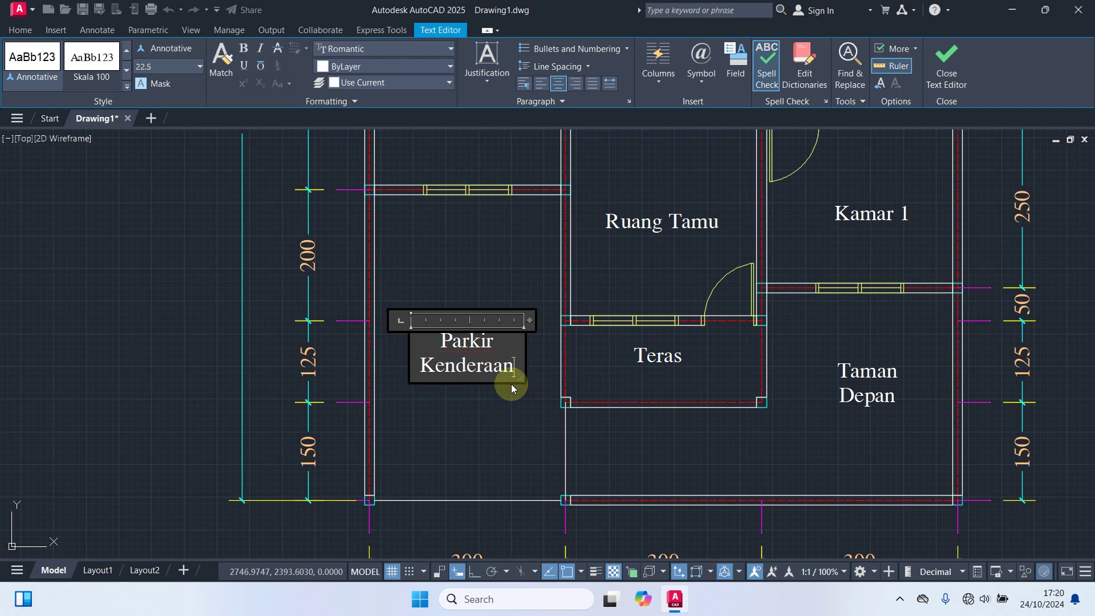
pyautogui.click(479, 375)
pyautogui.press('BackSpace')
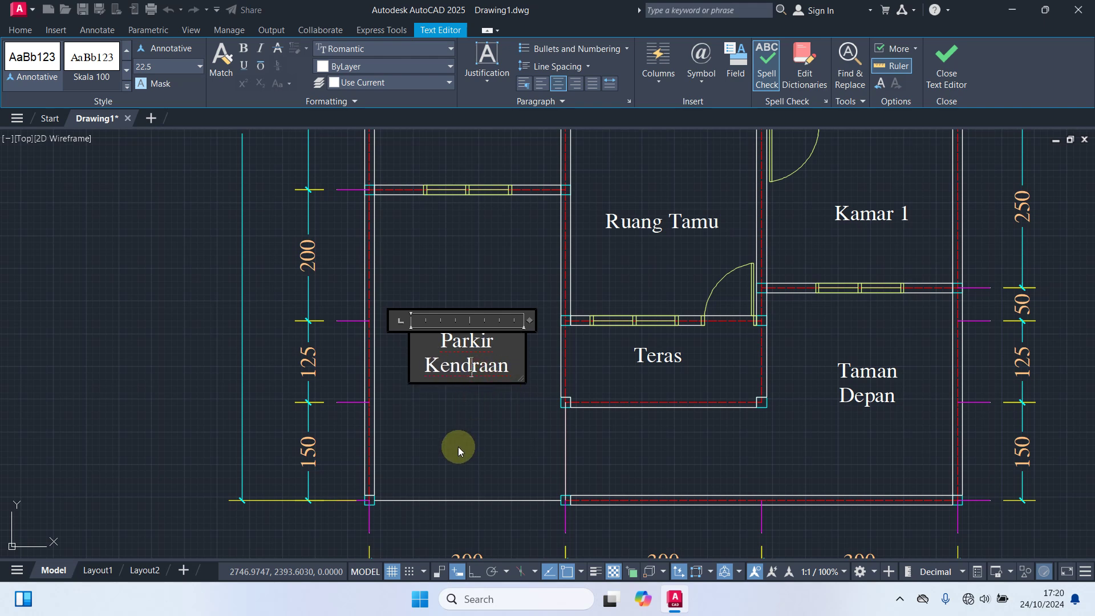
pyautogui.write('a')
pyautogui.click(440, 341)
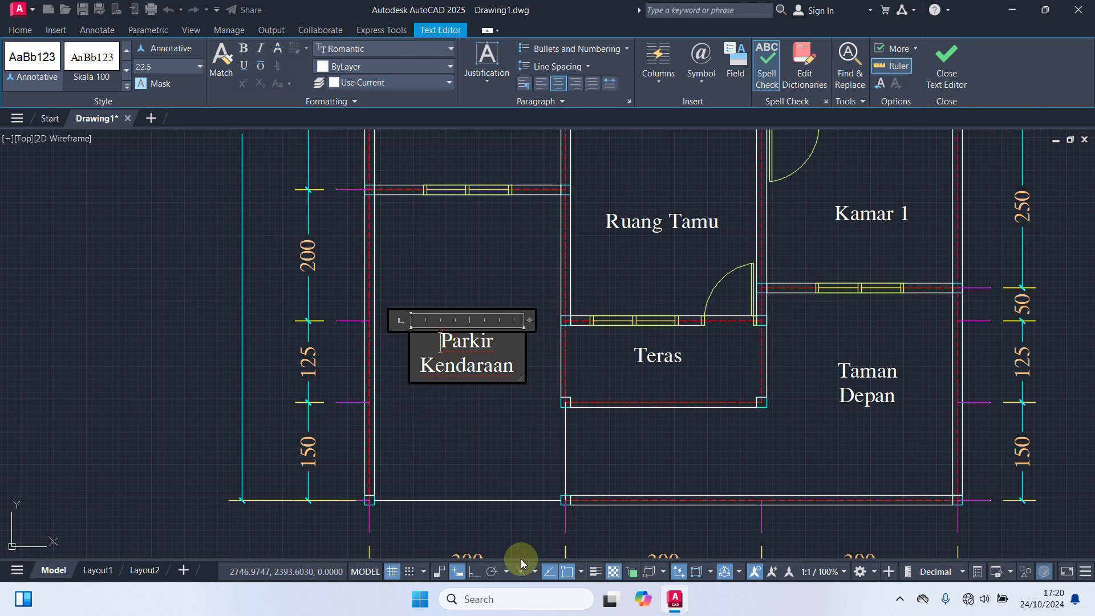
pyautogui.write('Tempat')
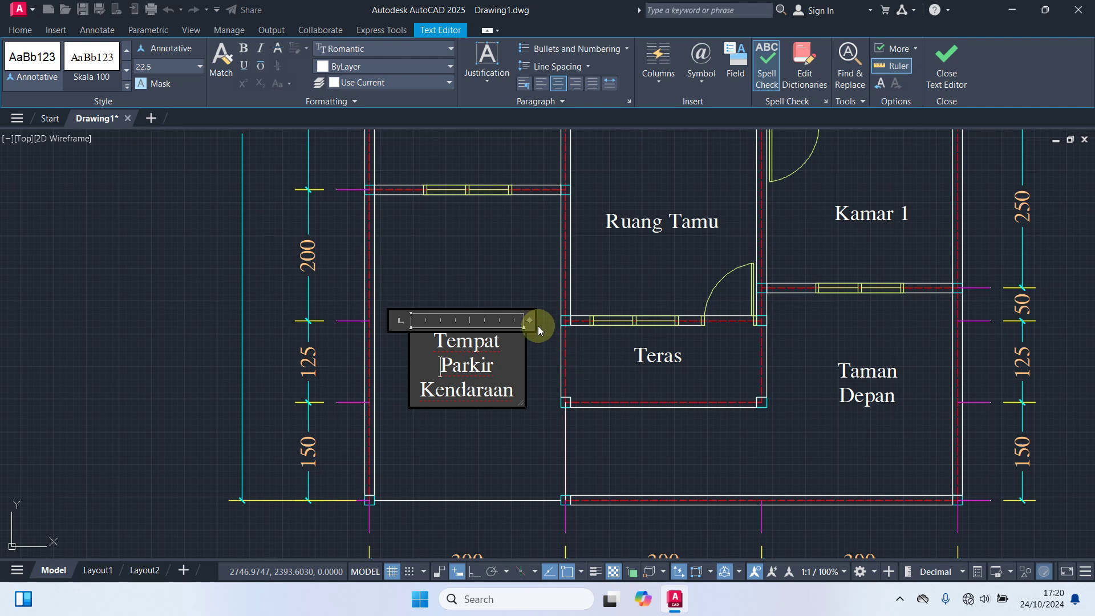
pyautogui.click(543, 348)
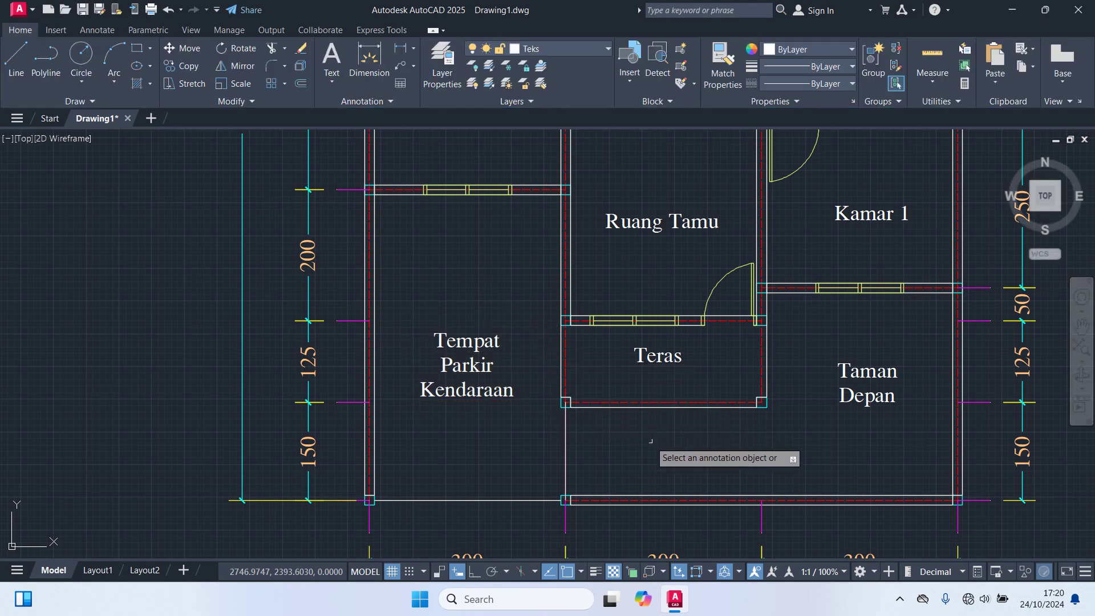
# Replace the Teks label above the parking area with 'Kamar 2'
pyautogui.scroll(-2, 868, 229)
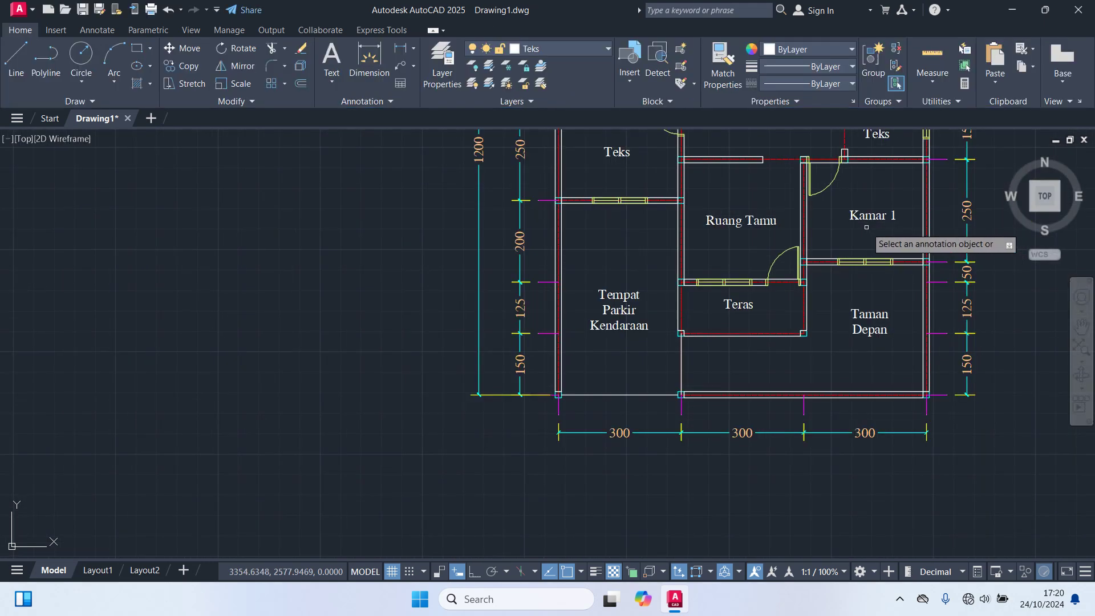
pyautogui.moveTo(868, 229); pyautogui.dragTo(855, 339, button='middle')
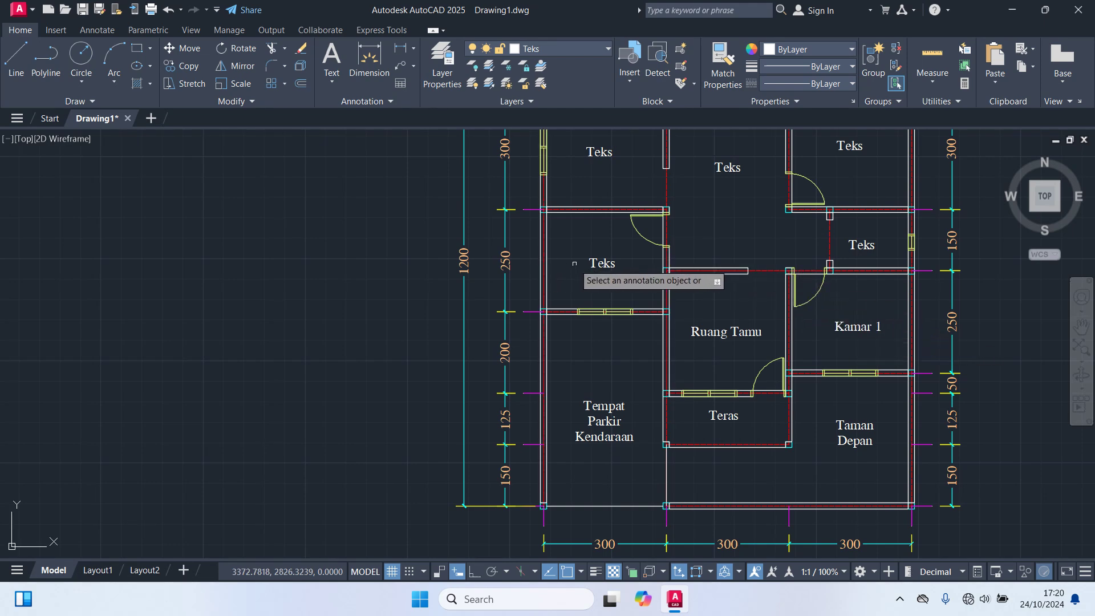
pyautogui.click(599, 263)
pyautogui.scroll(5, 597, 263)
pyautogui.moveTo(647, 264); pyautogui.dragTo(403, 252)
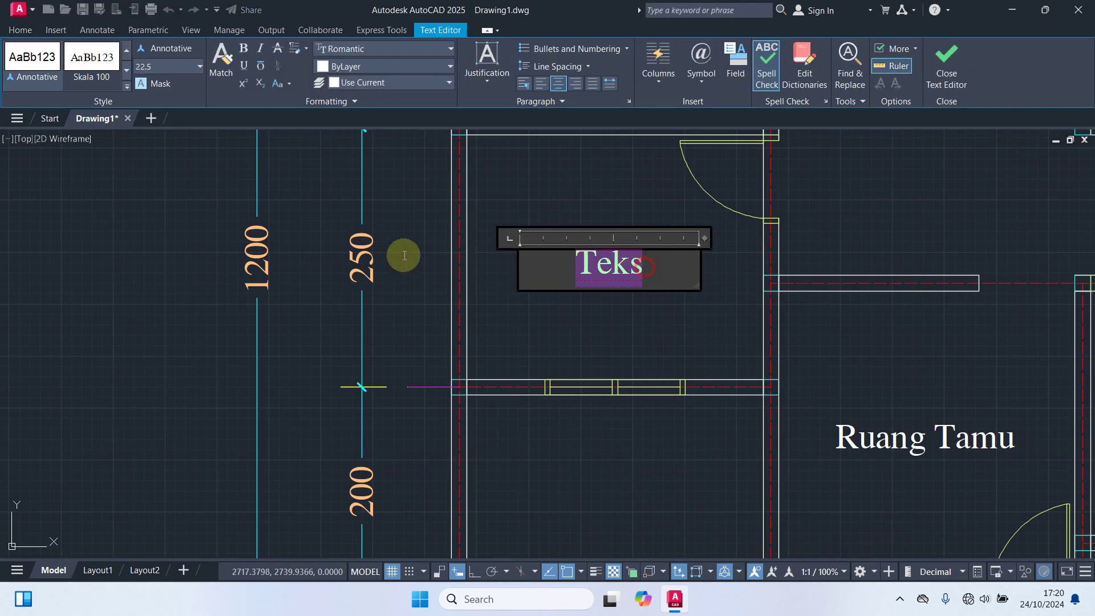
pyautogui.write('Kamar 2')
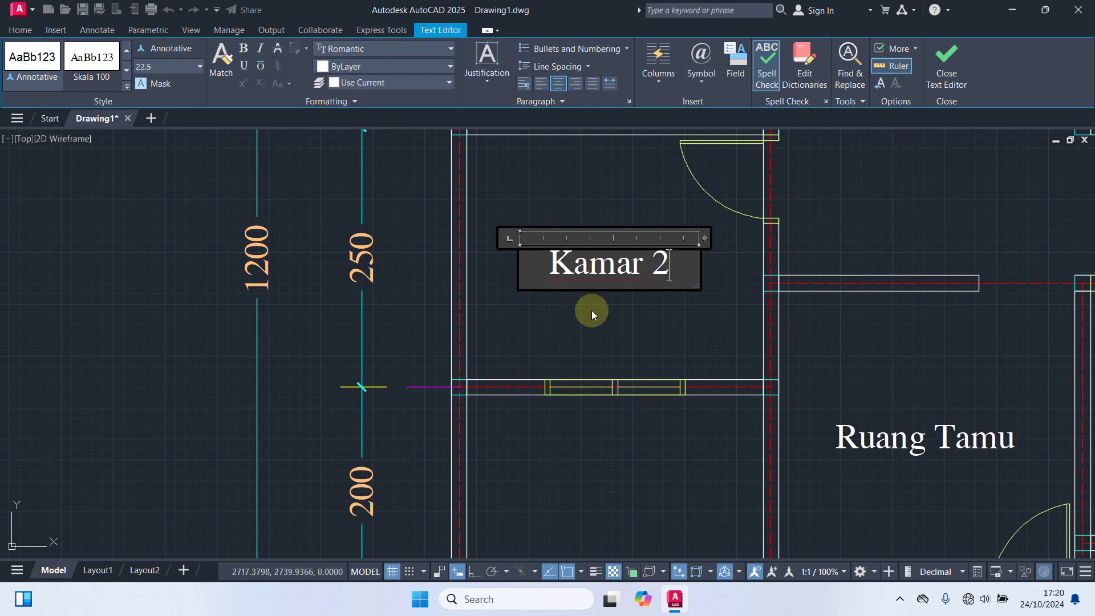
pyautogui.click(596, 355)
# Replace the Teks label in the small room above Kamar 1 with 'Mushola'
pyautogui.scroll(-4, 596, 355)
pyautogui.moveTo(604, 365); pyautogui.dragTo(581, 372, button='middle')
pyautogui.press('space')
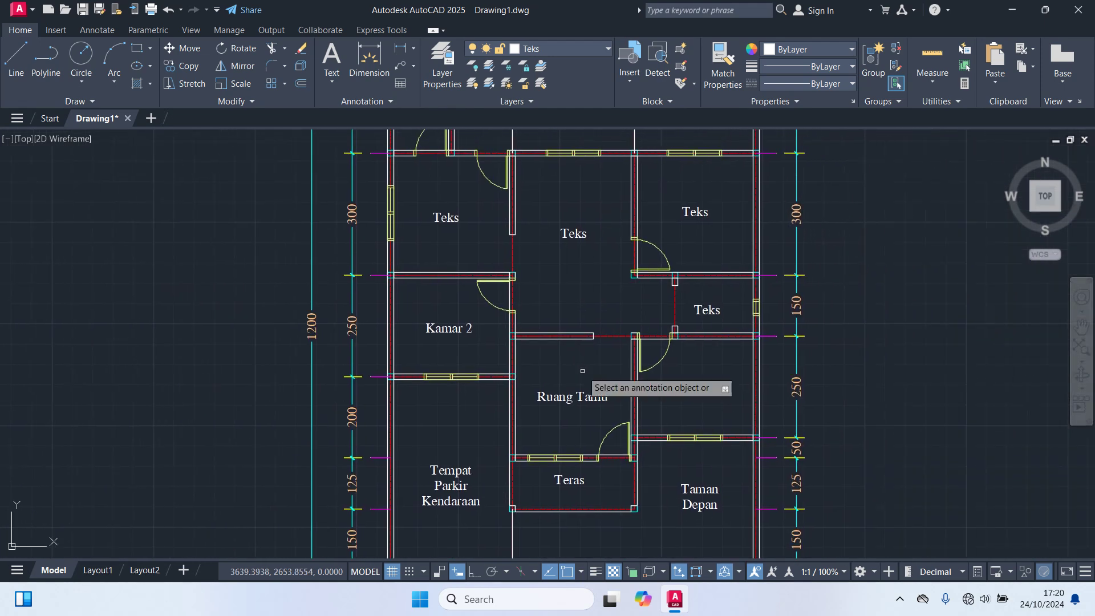
pyautogui.scroll(4, 733, 322)
pyautogui.click(713, 311)
pyautogui.moveTo(725, 311); pyautogui.dragTo(433, 327)
pyautogui.write('M')
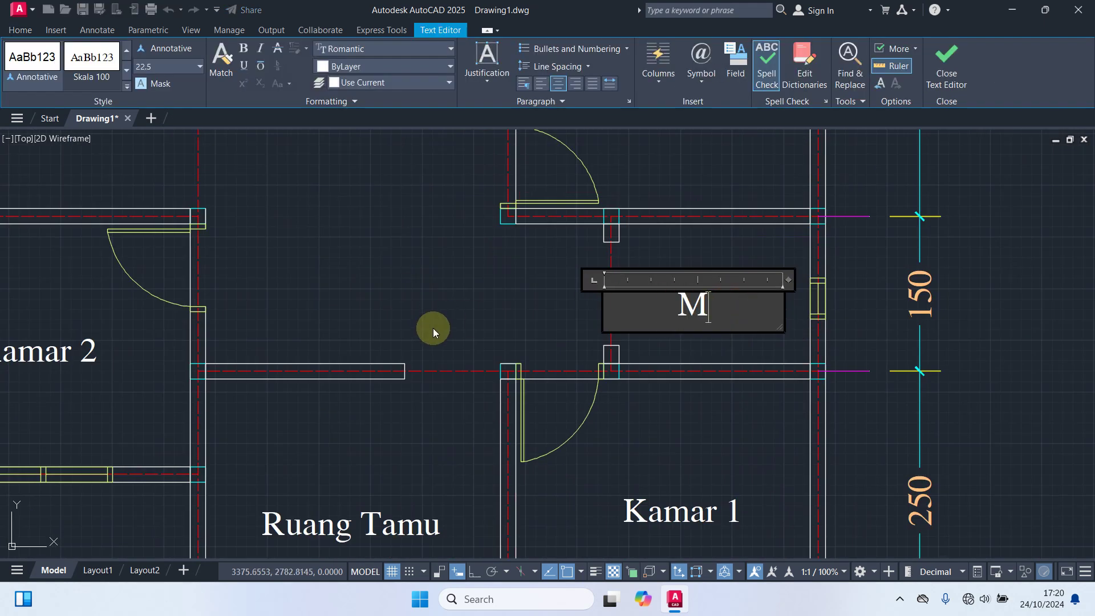
pyautogui.write('ushola')
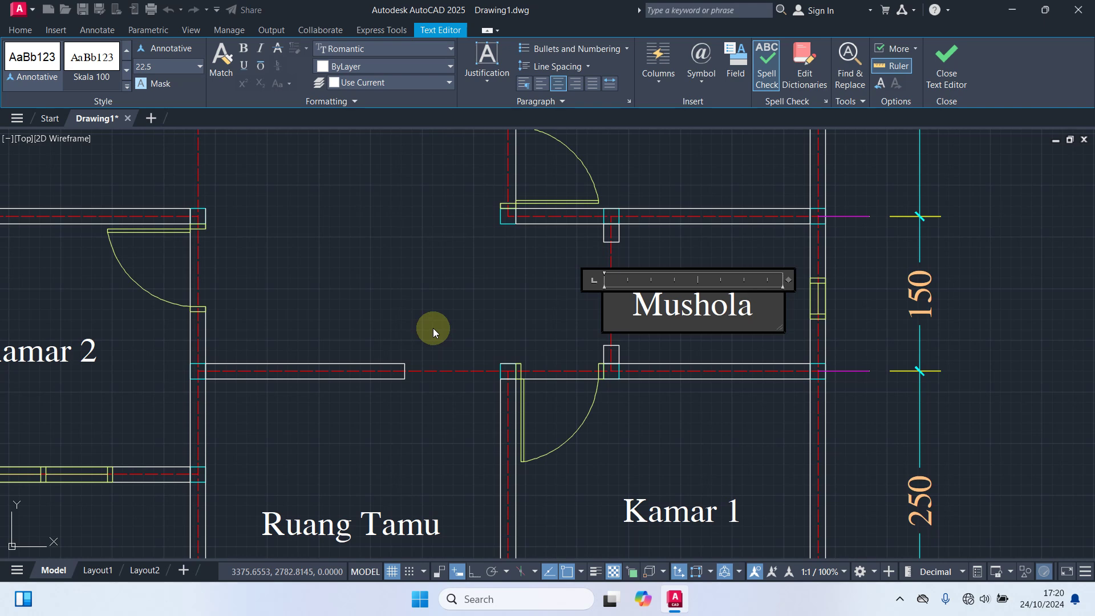
pyautogui.click(560, 275)
pyautogui.scroll(-4, 473, 314)
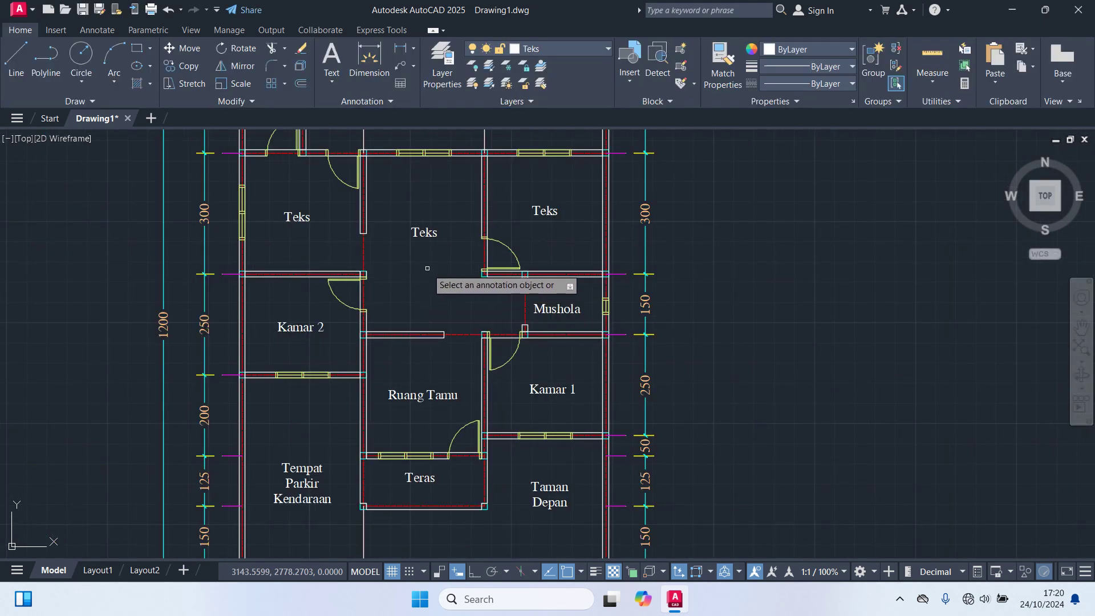
pyautogui.moveTo(427, 265); pyautogui.dragTo(489, 317, button='middle')
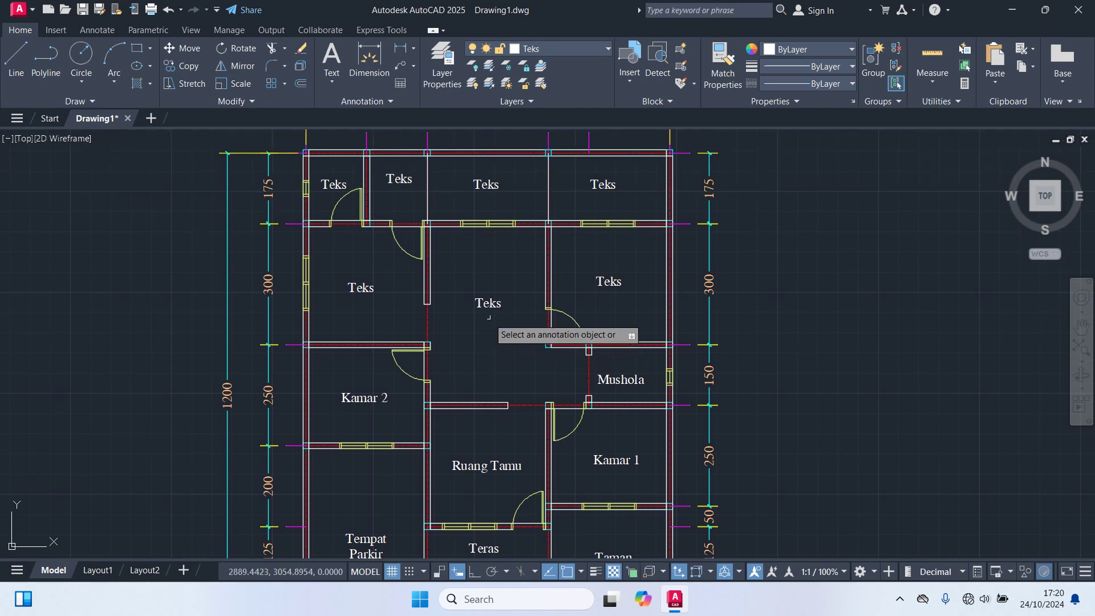
# Label the central room 'Ruang Keluarga'
pyautogui.click(488, 302)
pyautogui.scroll(2, 486, 303)
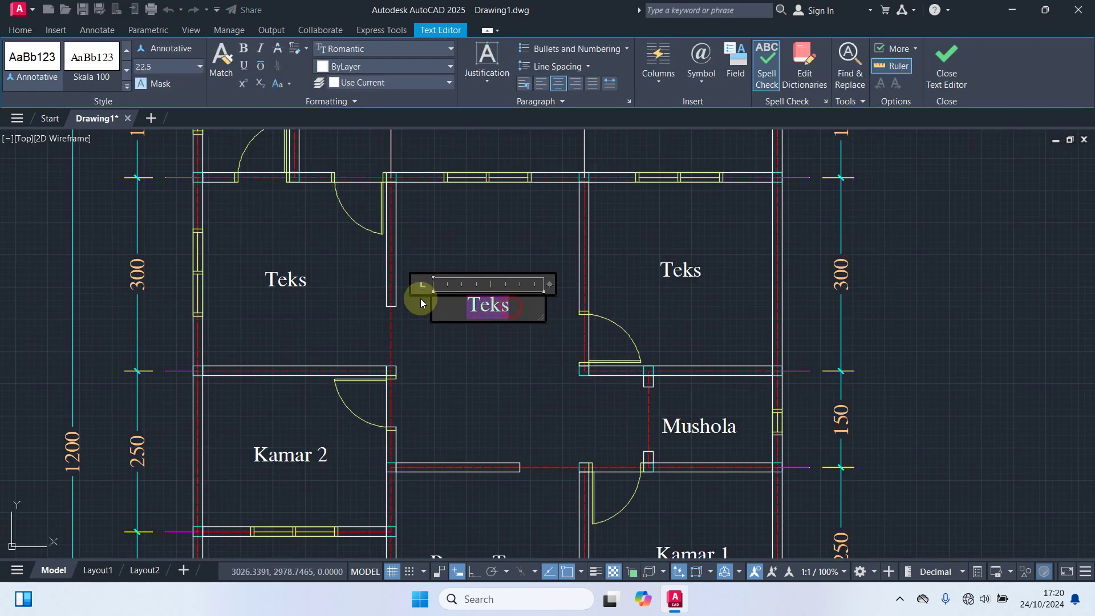
pyautogui.write('Ruang K')
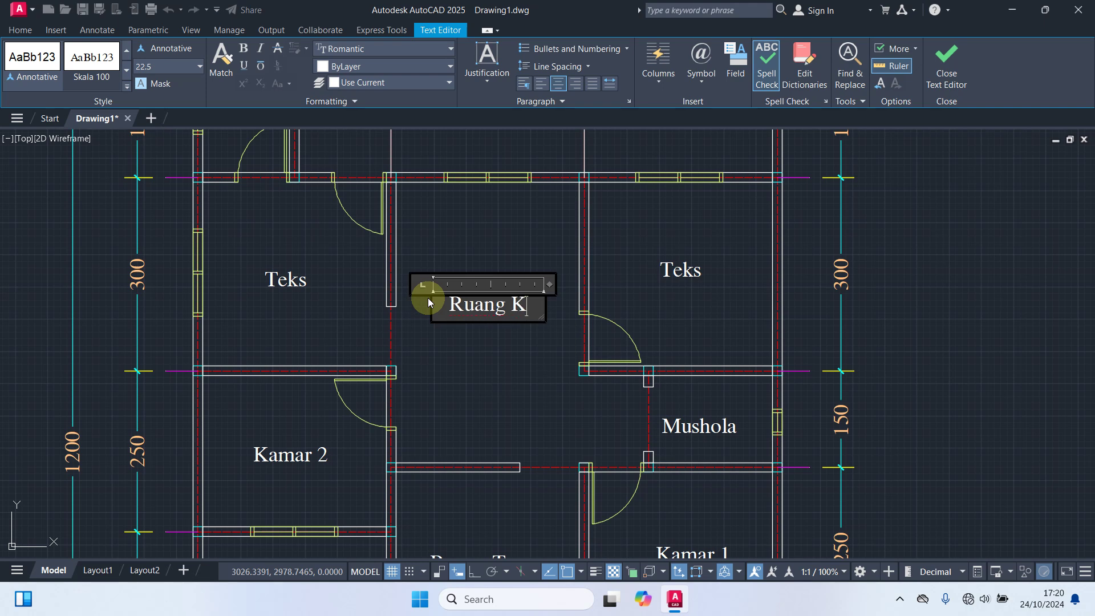
pyautogui.write('eluarga')
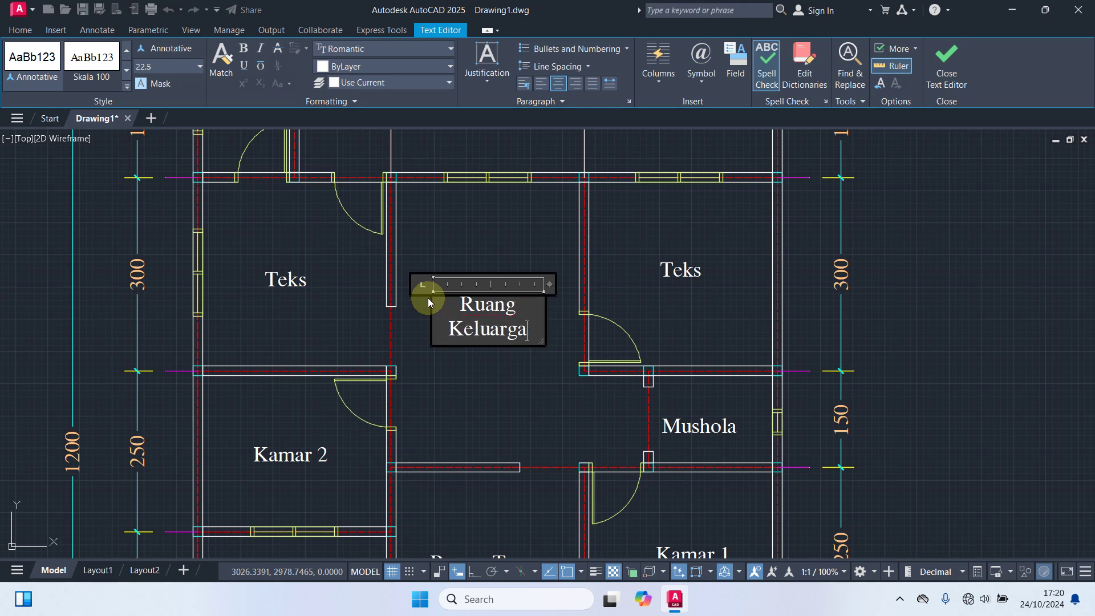
pyautogui.click(457, 428)
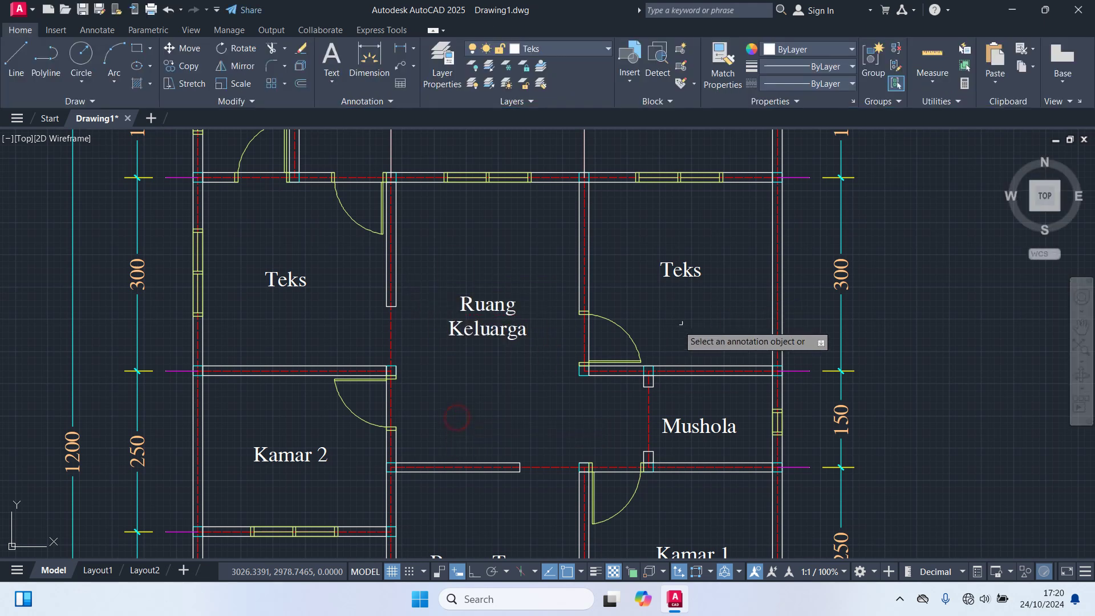
# Replace the Teks label right of Ruang Keluarga with 'Kamar 3'
pyautogui.click(680, 267)
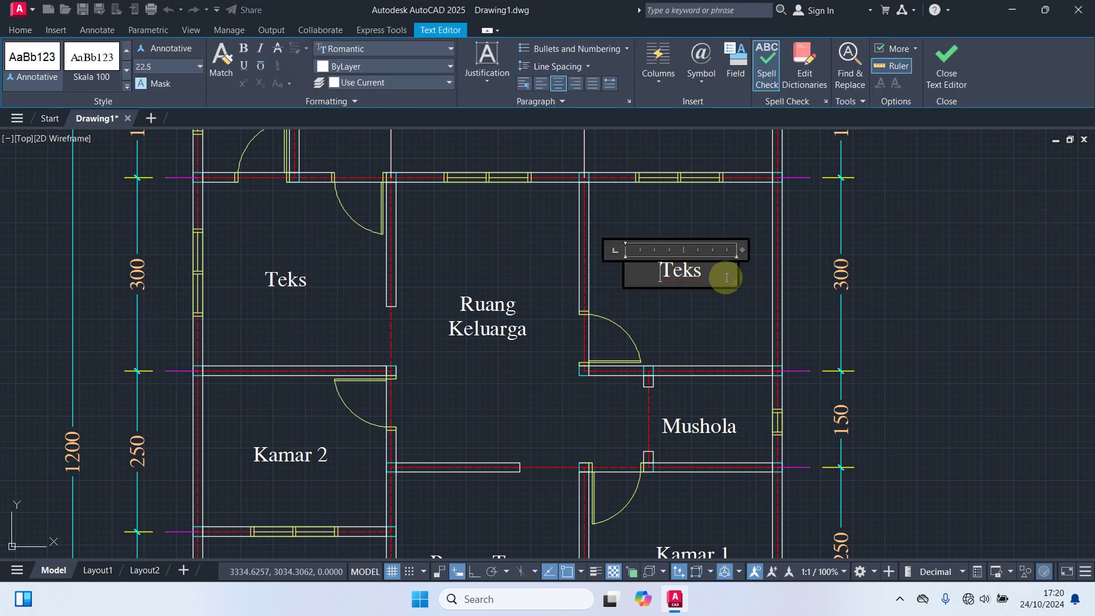
pyautogui.moveTo(726, 277); pyautogui.dragTo(593, 272)
pyautogui.write('Kama')
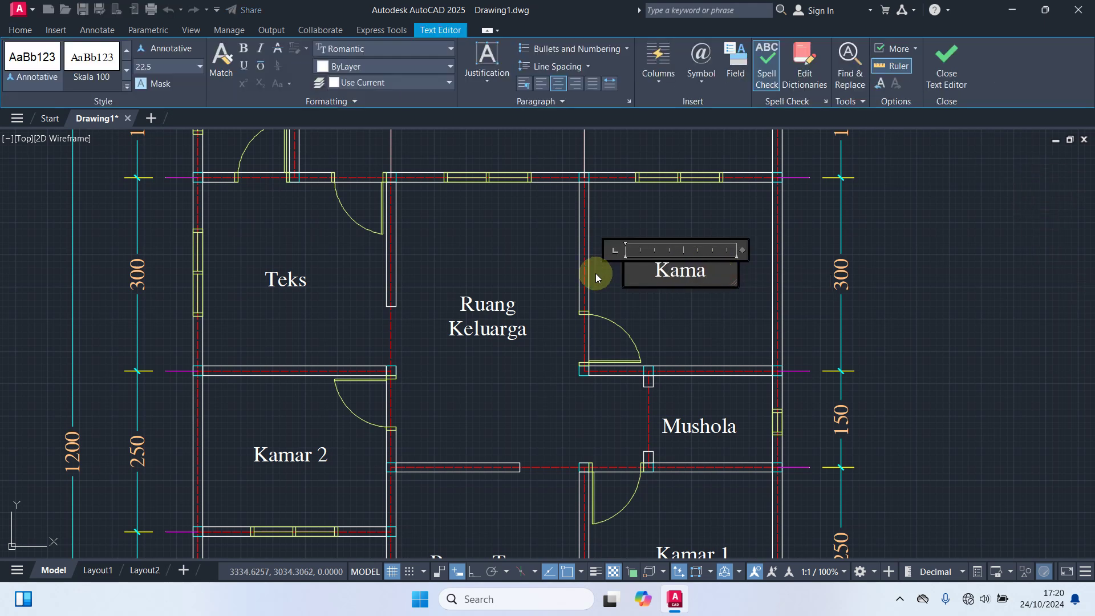
pyautogui.write('r 3')
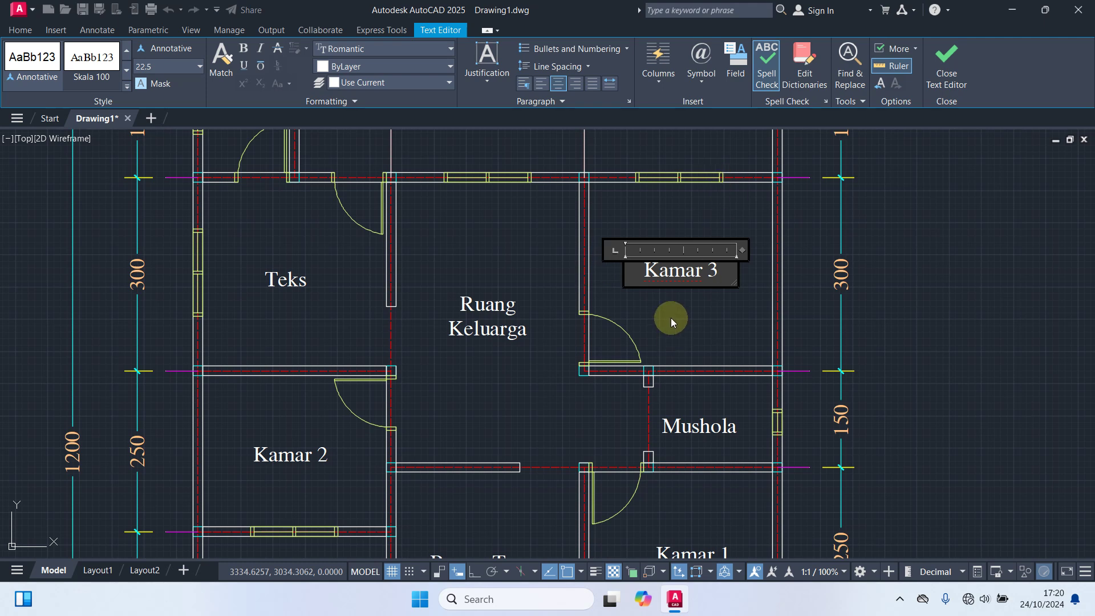
pyautogui.click(671, 317)
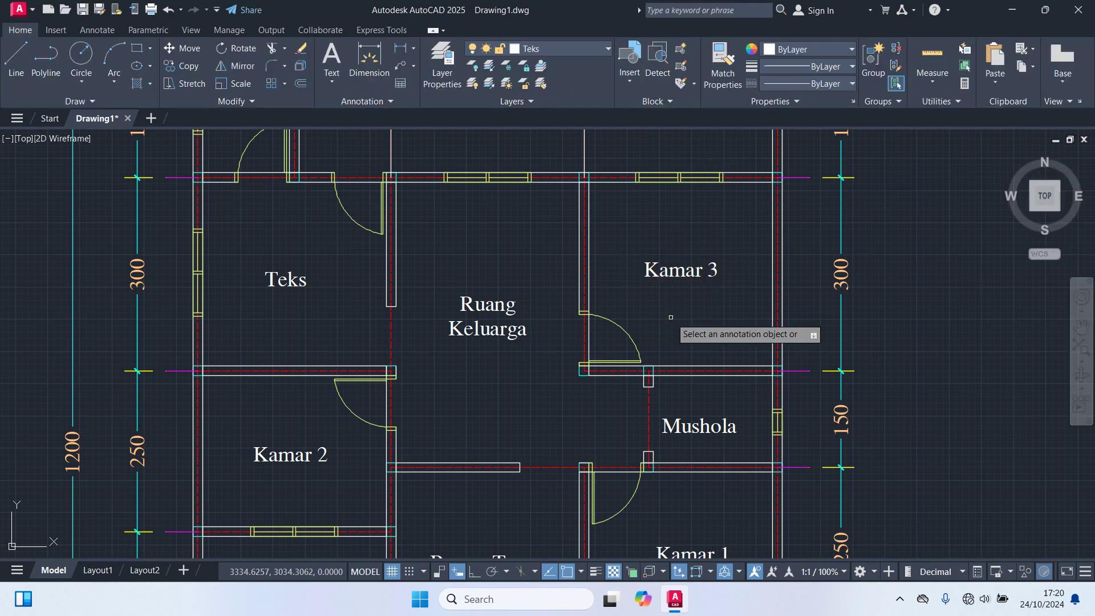
# Replace the upper-left room's Teks label with 'Dapur'
pyautogui.click(292, 279)
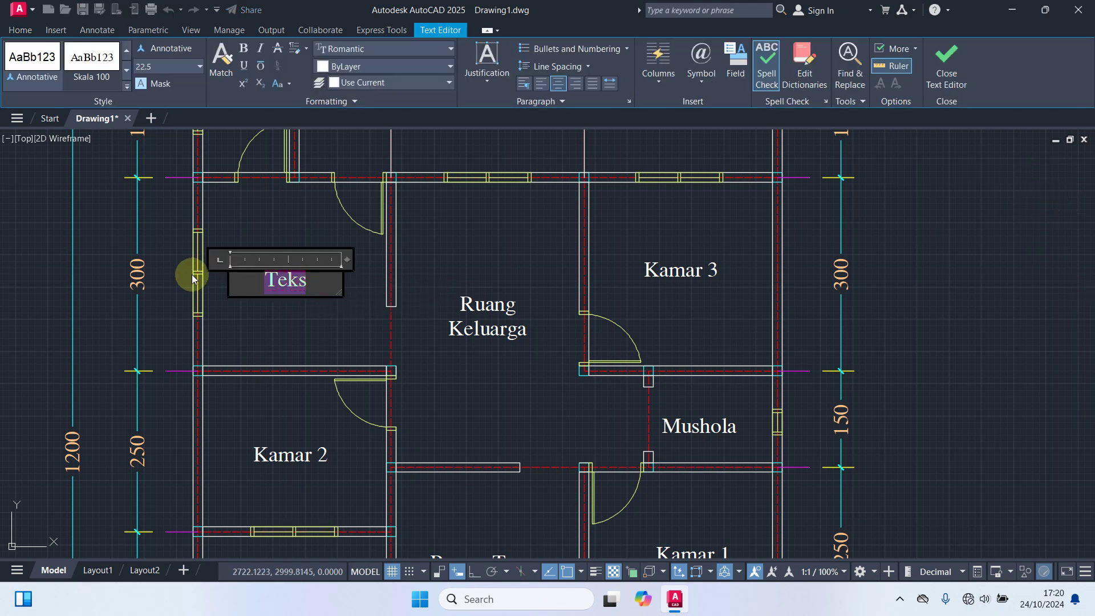
pyautogui.write('Dapur')
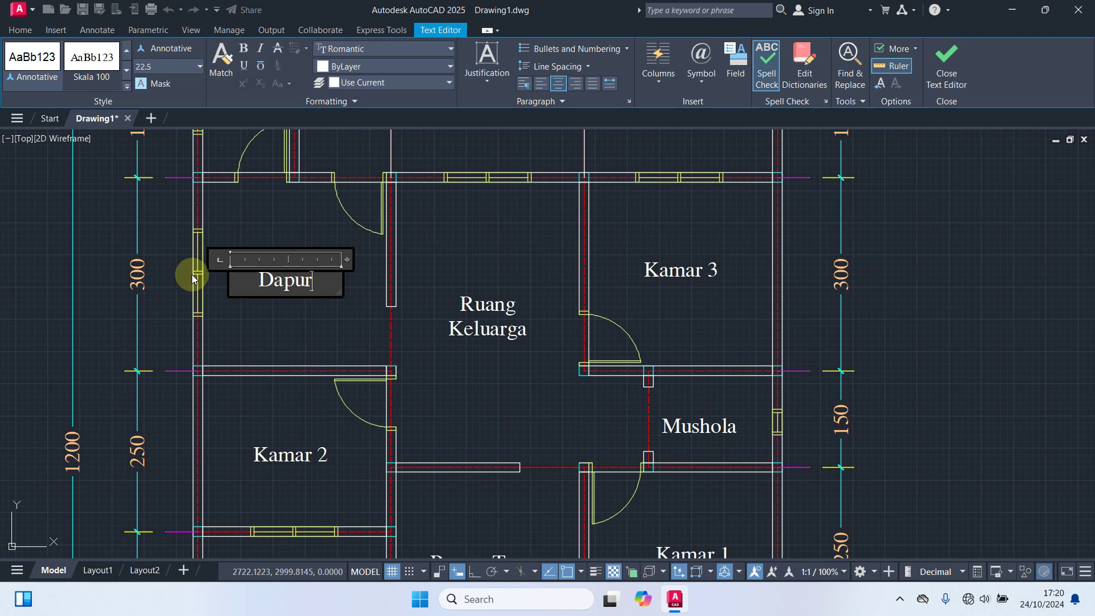
pyautogui.click(433, 248)
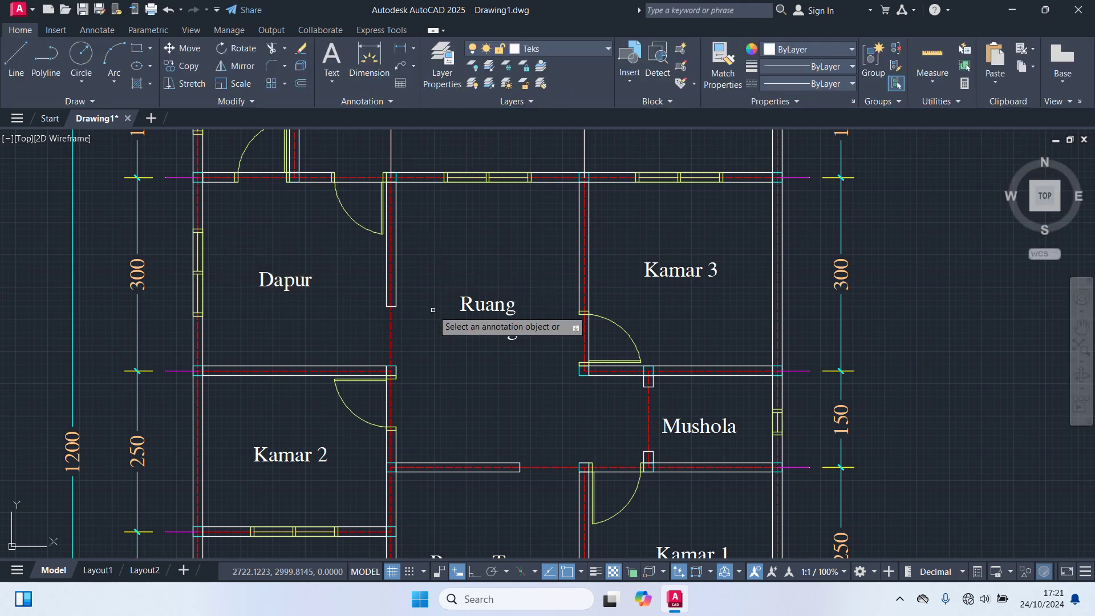
# Rename the rightmost top-row Teks label to 'Taman Belakang'
pyautogui.moveTo(443, 293); pyautogui.dragTo(454, 462, button='middle')
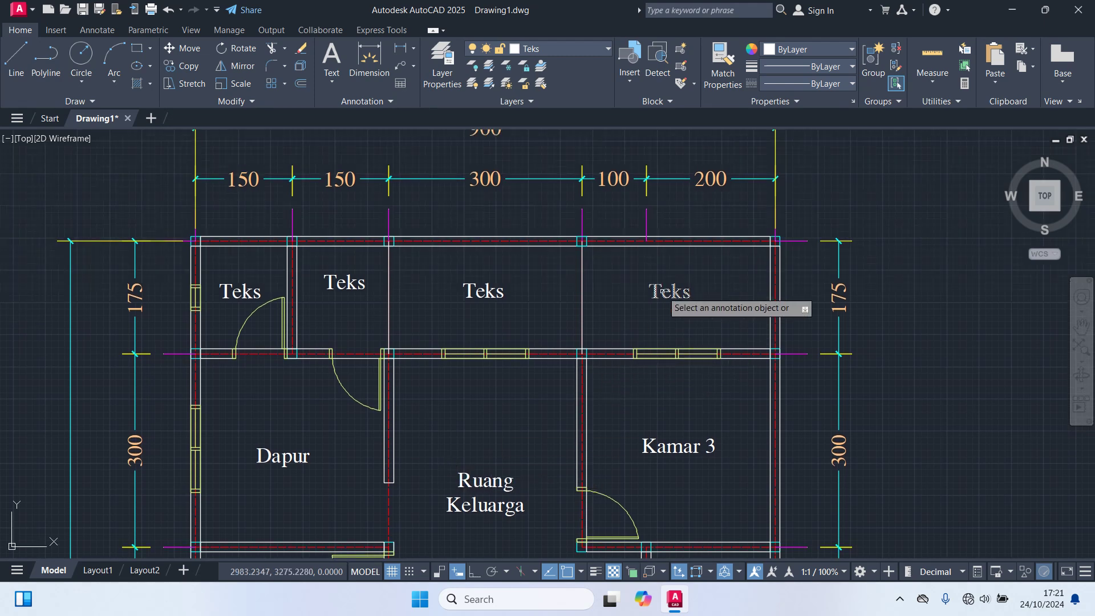
pyautogui.click(664, 293)
pyautogui.moveTo(704, 293); pyautogui.dragTo(549, 290)
pyautogui.write('T')
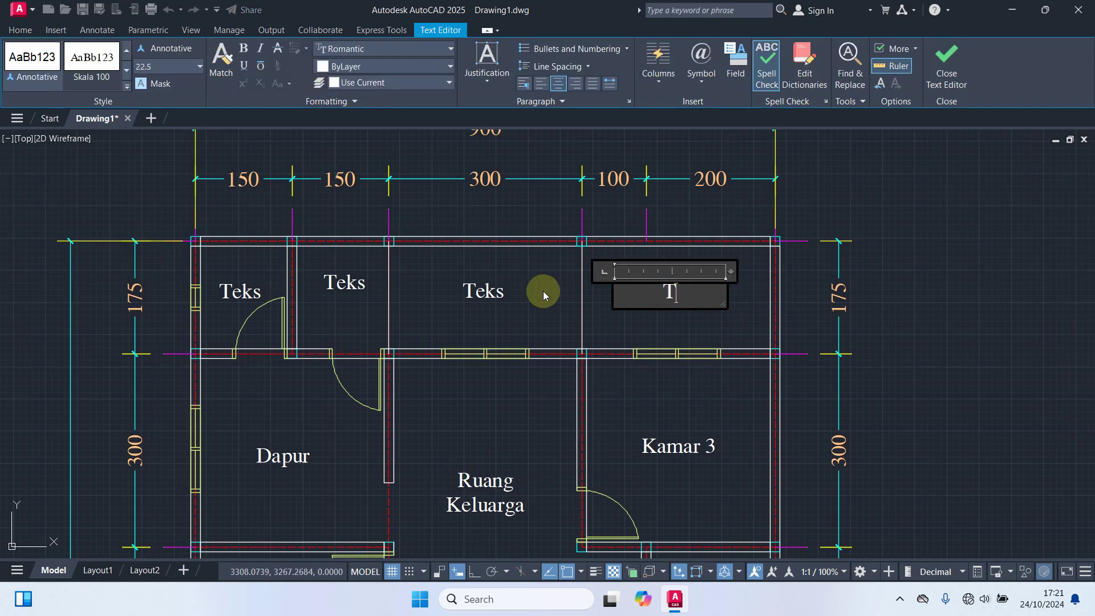
pyautogui.write('aman Bela')
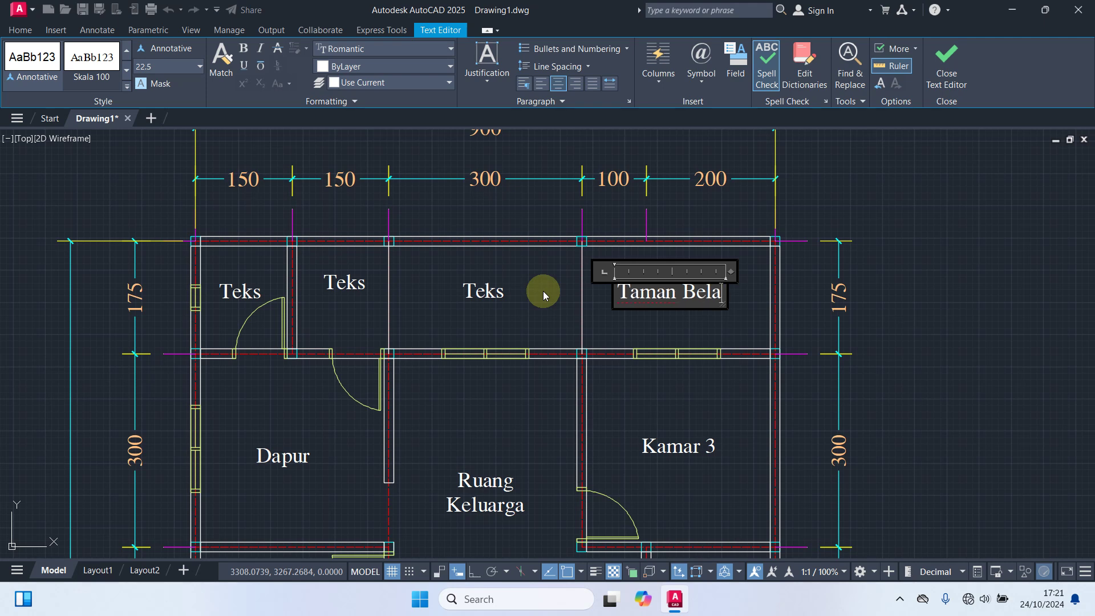
pyautogui.write('kang')
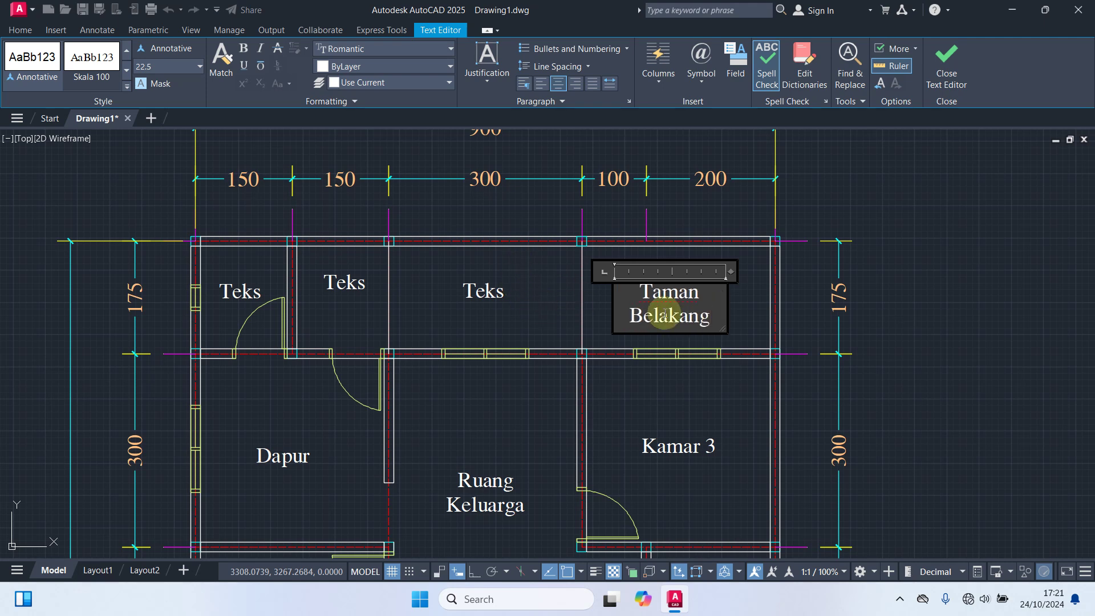
pyautogui.click(603, 314)
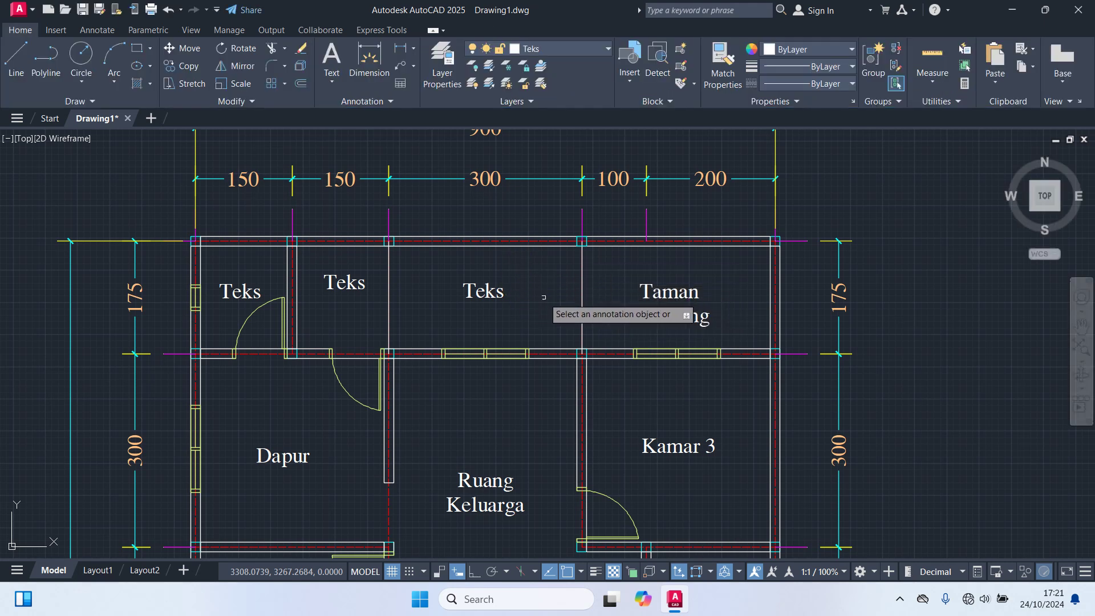
# Rename the label beside Taman Belakang to 'Tempat Jemuran'
pyautogui.click(516, 296)
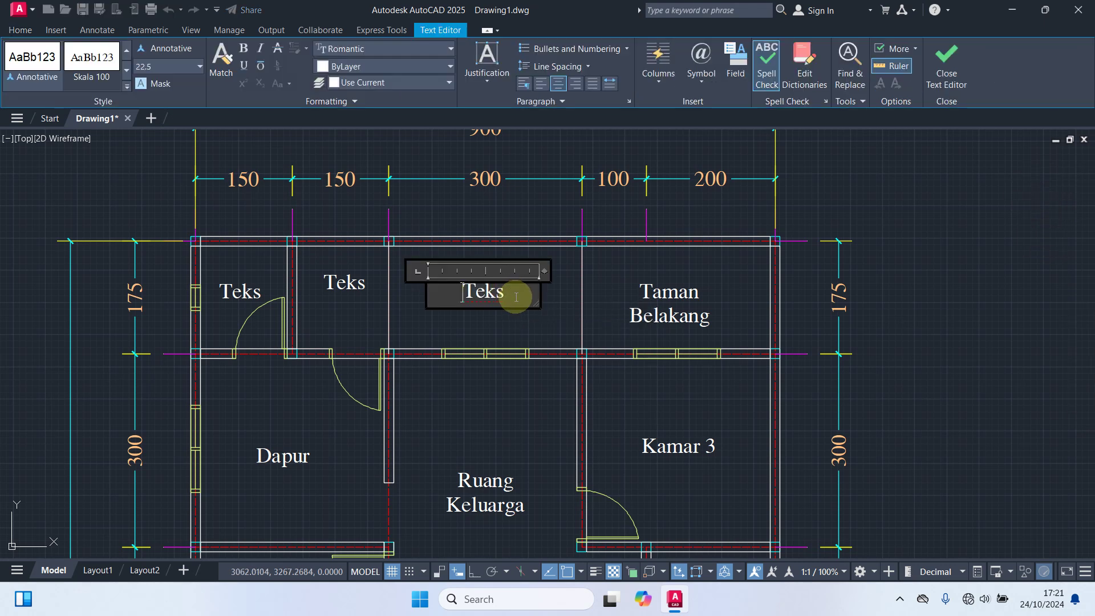
pyautogui.moveTo(516, 296); pyautogui.dragTo(384, 286)
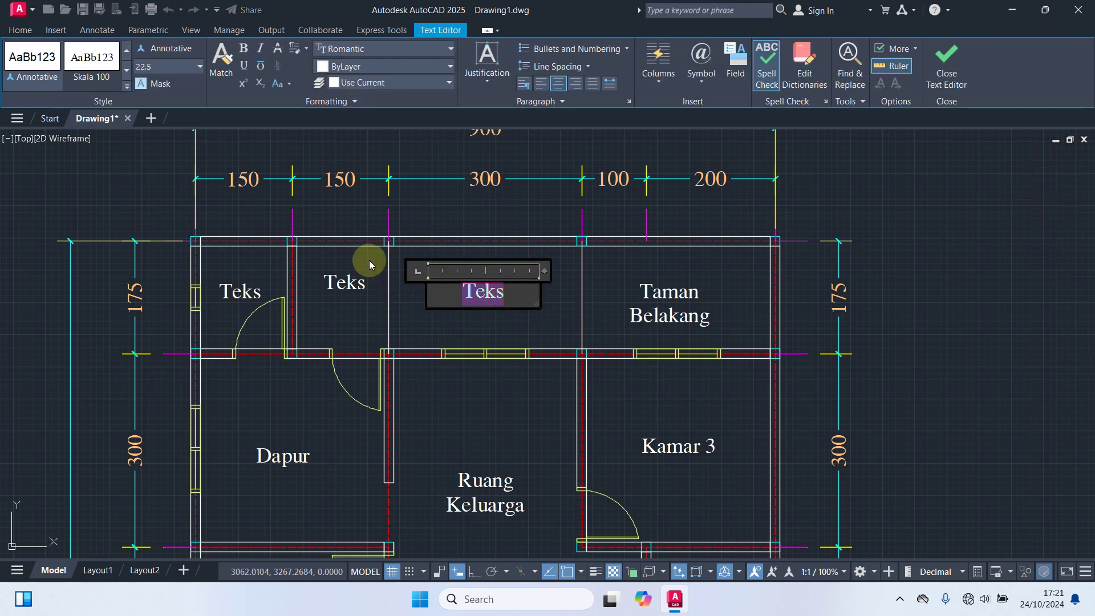
pyautogui.write('Tempat')
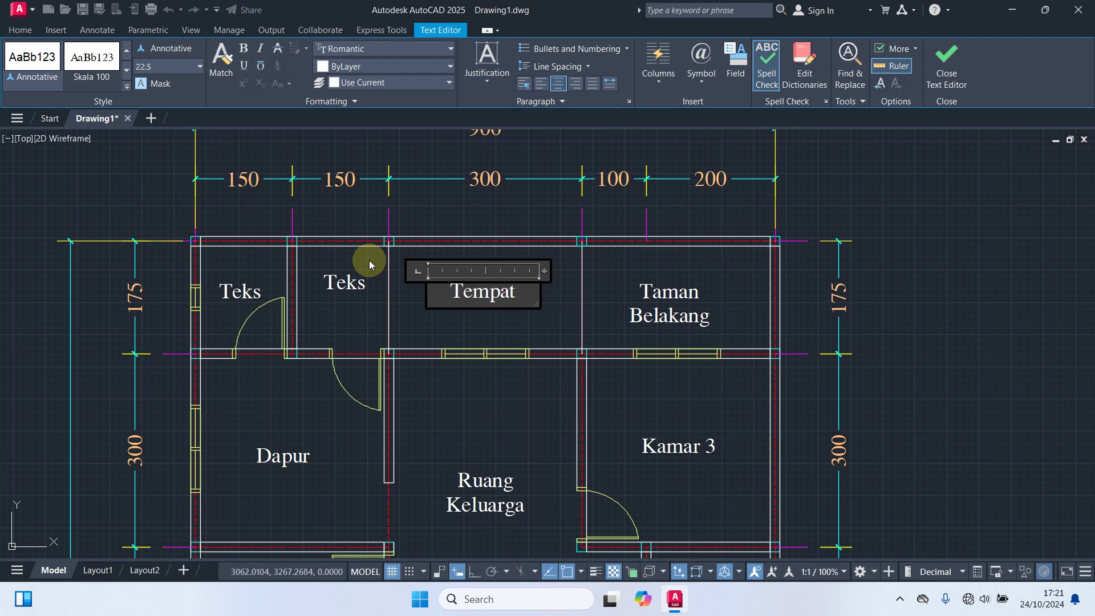
pyautogui.write(' Jemuran')
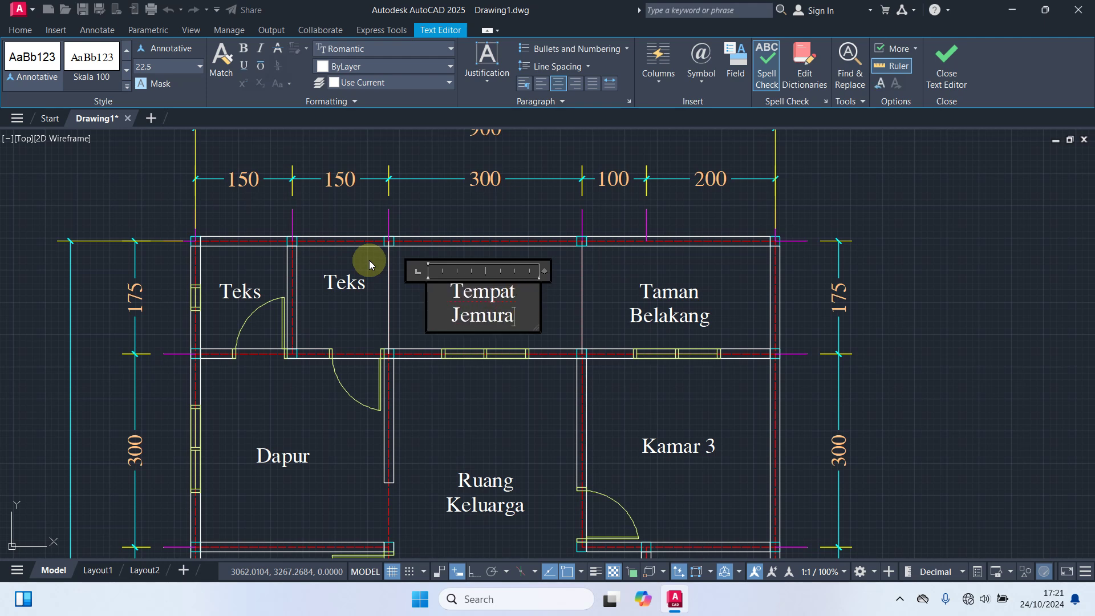
pyautogui.click(403, 297)
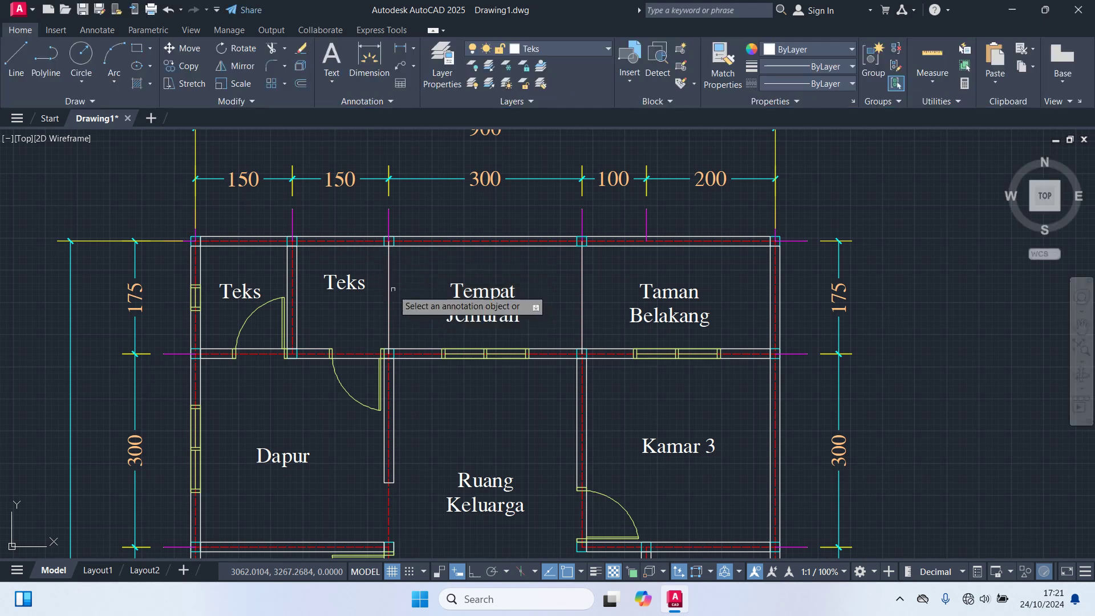
# Label the next room 'Tempat Cuci', split onto two lines
pyautogui.click(349, 284)
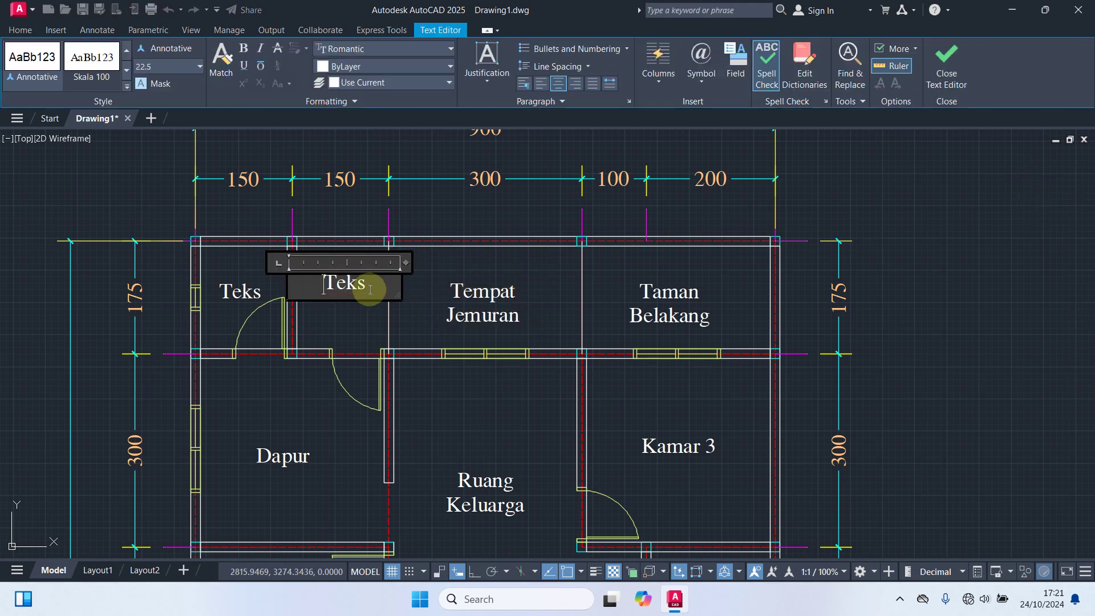
pyautogui.write('Tempat')
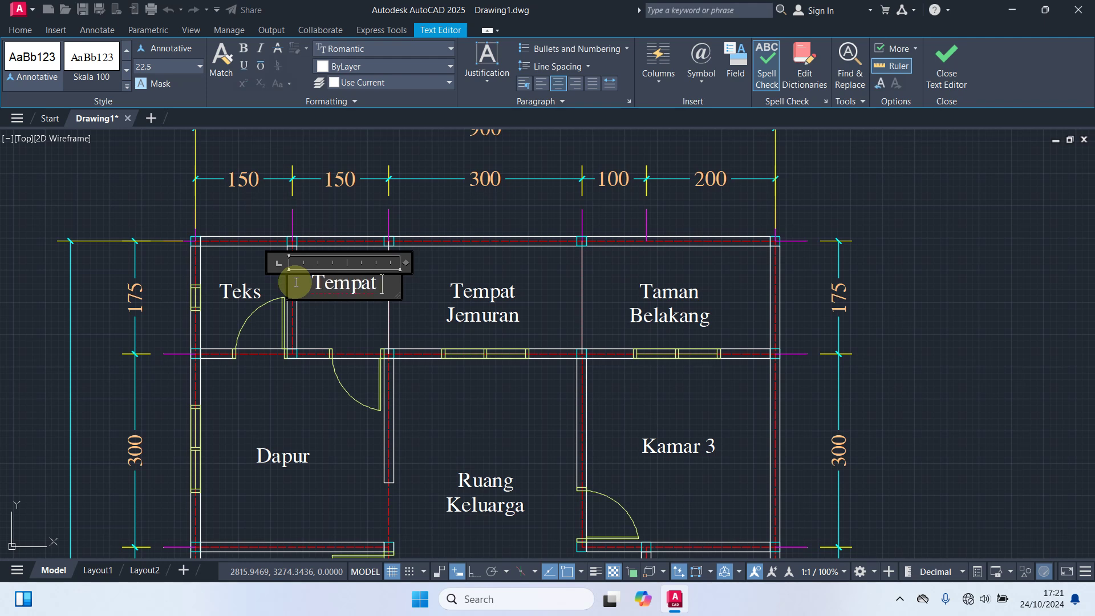
pyautogui.write(' Cuci')
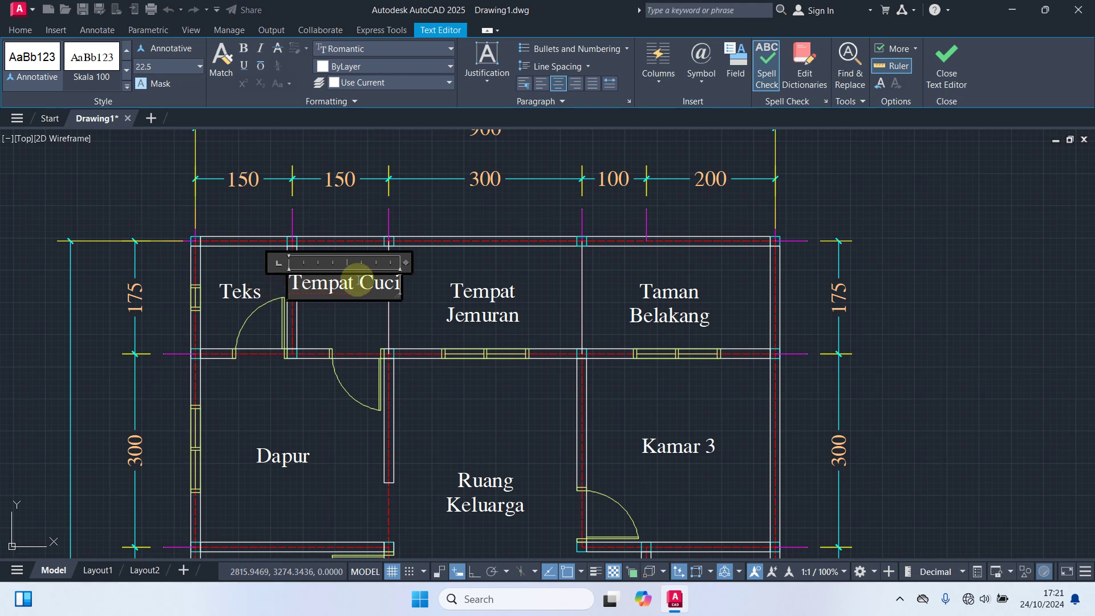
pyautogui.click(359, 283)
pyautogui.press('Return')
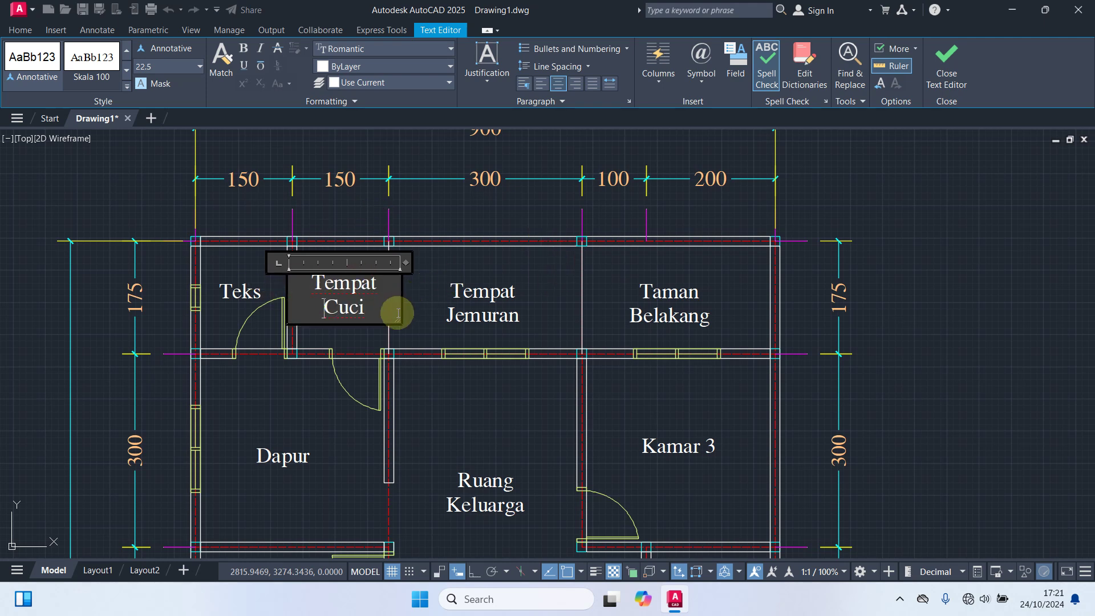
pyautogui.click(368, 334)
# Rename the last top-row Teks label to 'Km/wc'
pyautogui.doubleClick(246, 292)
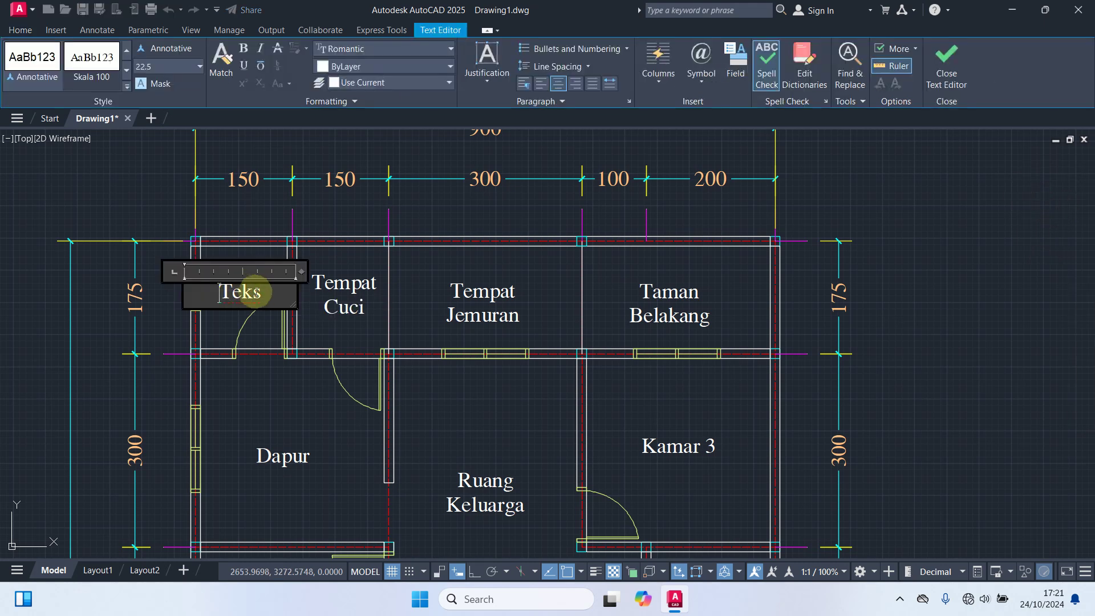
pyautogui.moveTo(262, 294); pyautogui.dragTo(121, 280)
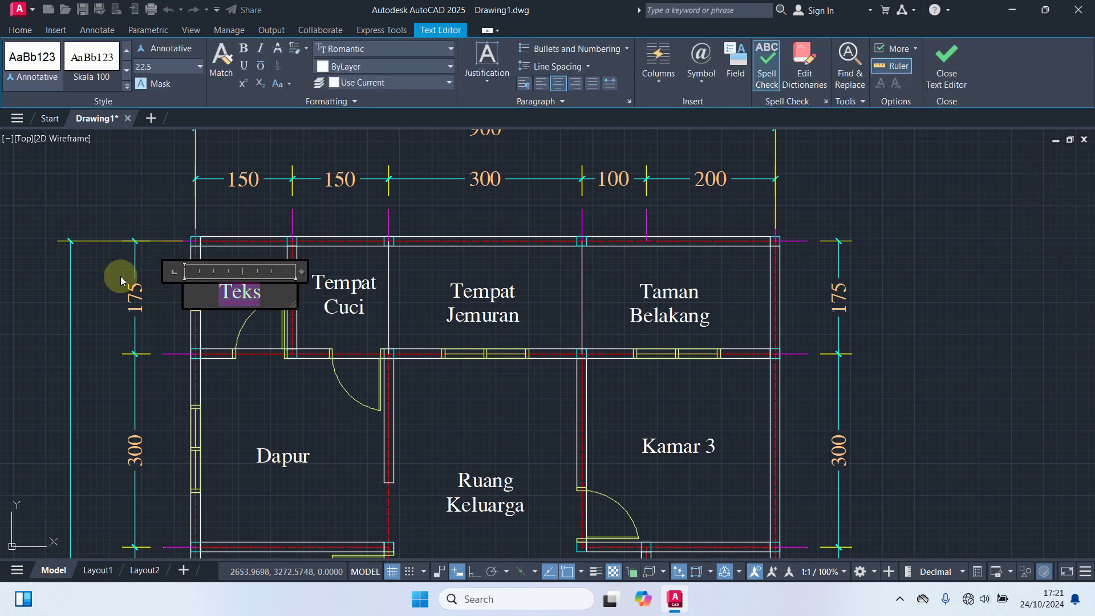
pyautogui.write('Km')
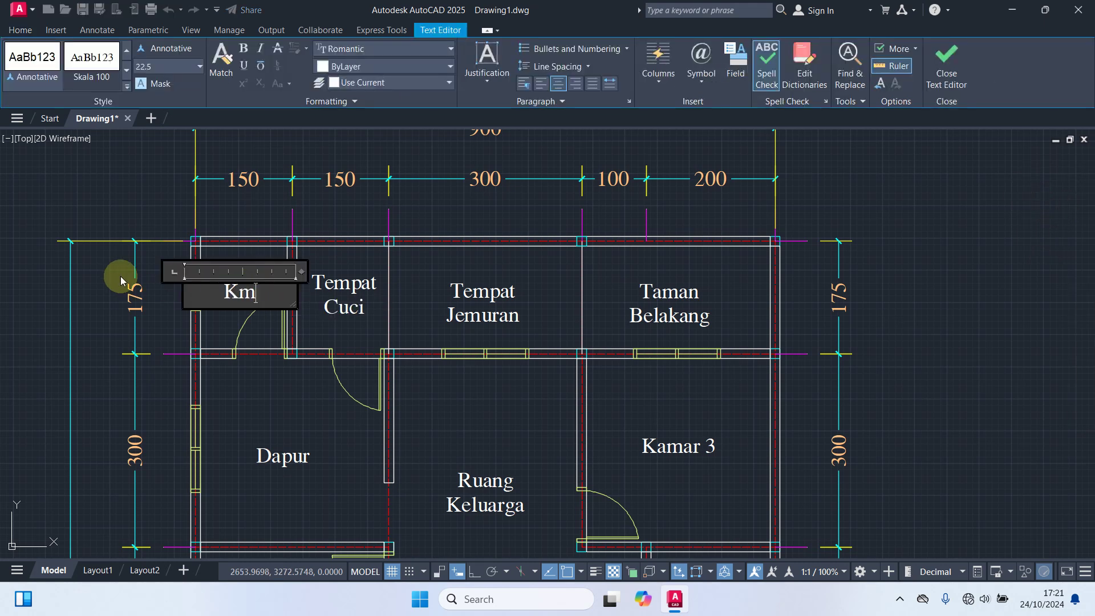
pyautogui.write('/wc')
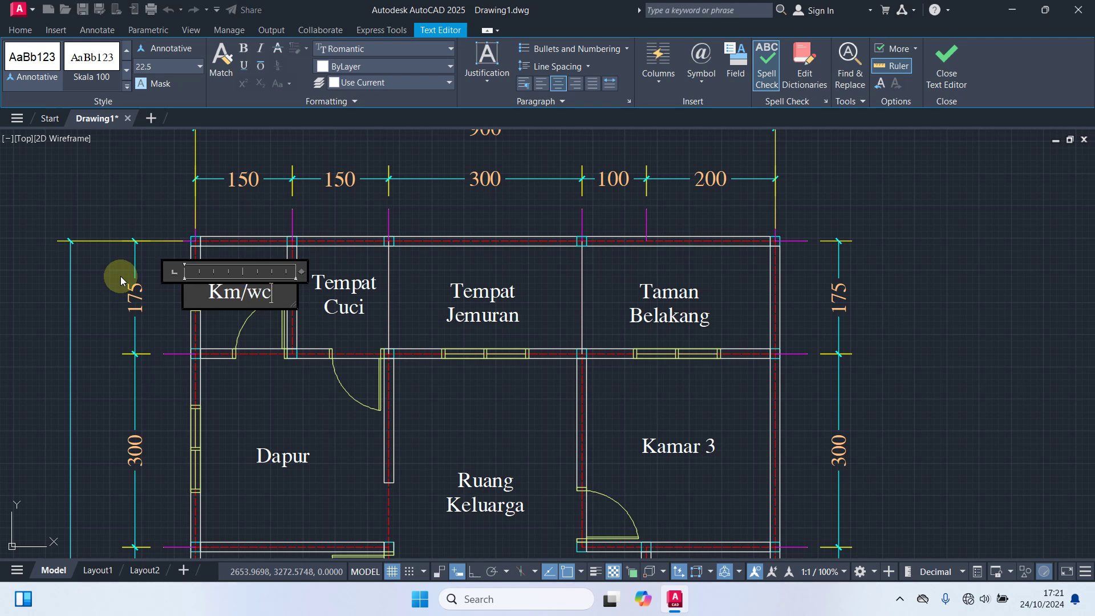
pyautogui.click(268, 368)
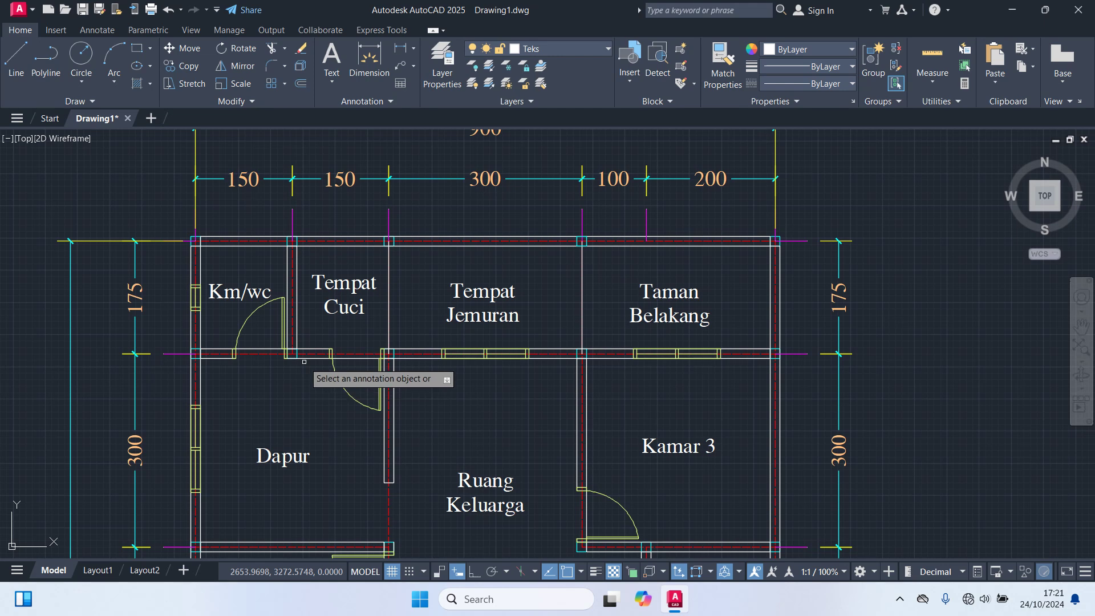
# End text editing, fit the whole plan in view, and turn off the Garis Bantu layer
pyautogui.press('Escape')
pyautogui.scroll(-3, 709, 349)
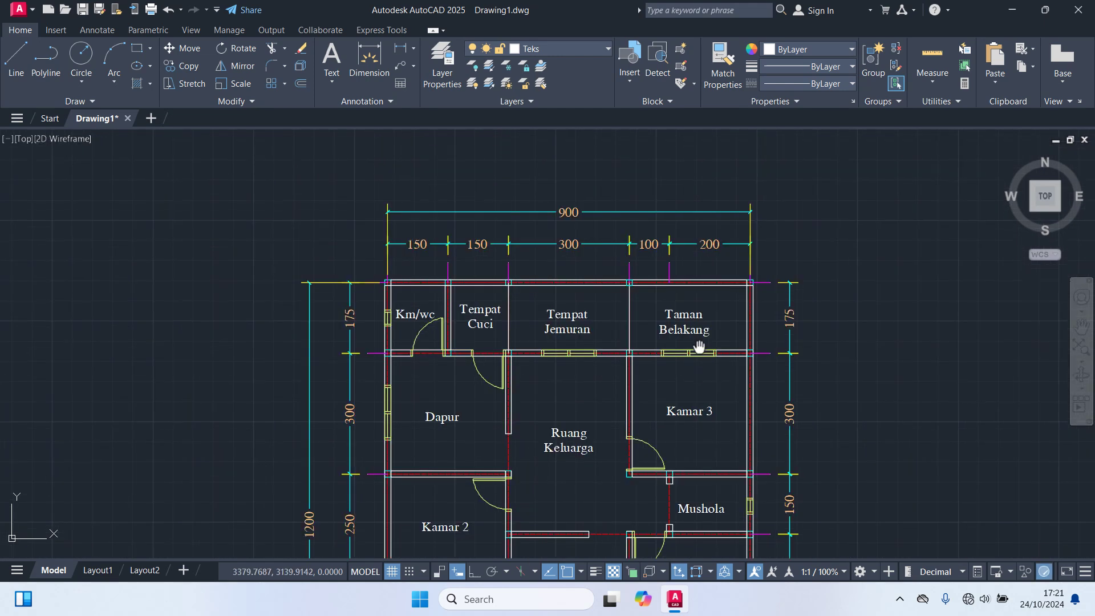
pyautogui.moveTo(711, 389)
pyautogui.mouseDown(button='middle')
pyautogui.moveTo(667, 234)
pyautogui.moveTo(681, 202)
pyautogui.mouseUp(button='middle')
pyautogui.scroll(-2, 697, 311)
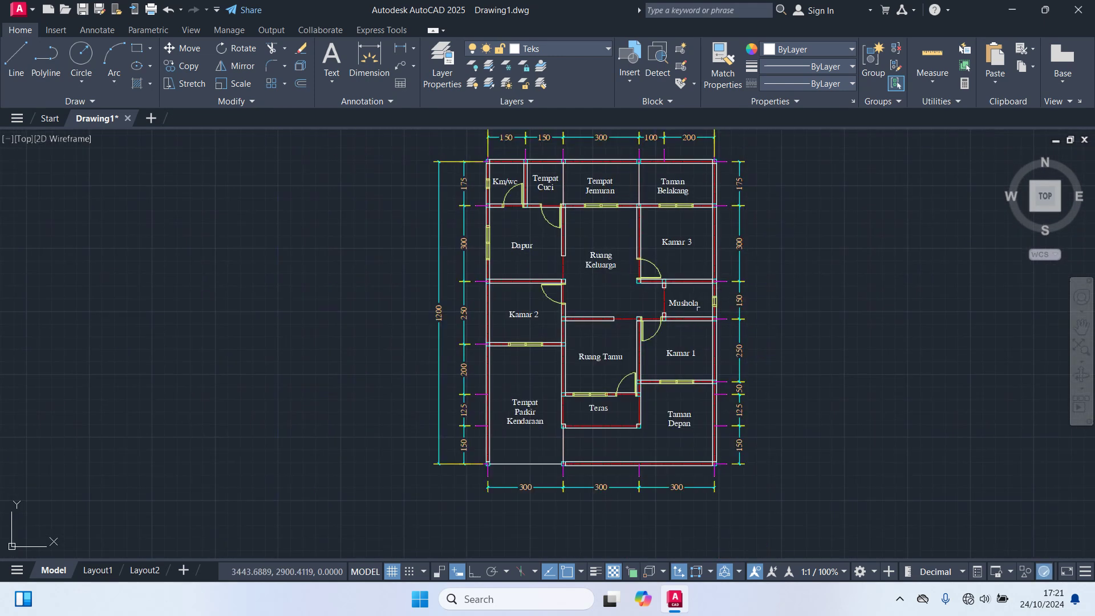
pyautogui.moveTo(779, 313); pyautogui.dragTo(785, 341, button='middle')
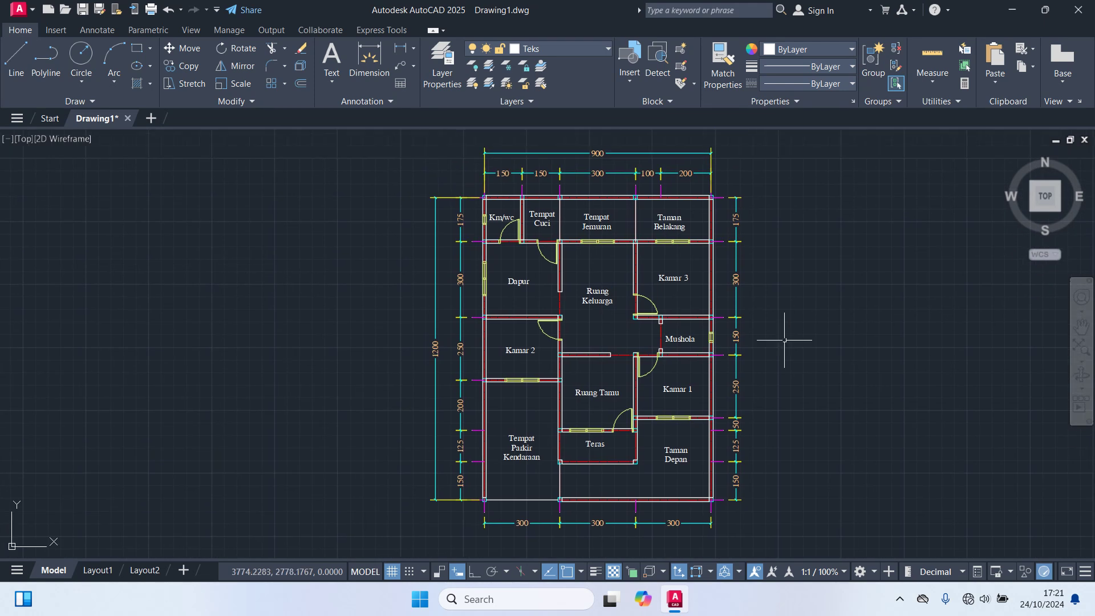
pyautogui.click(573, 56)
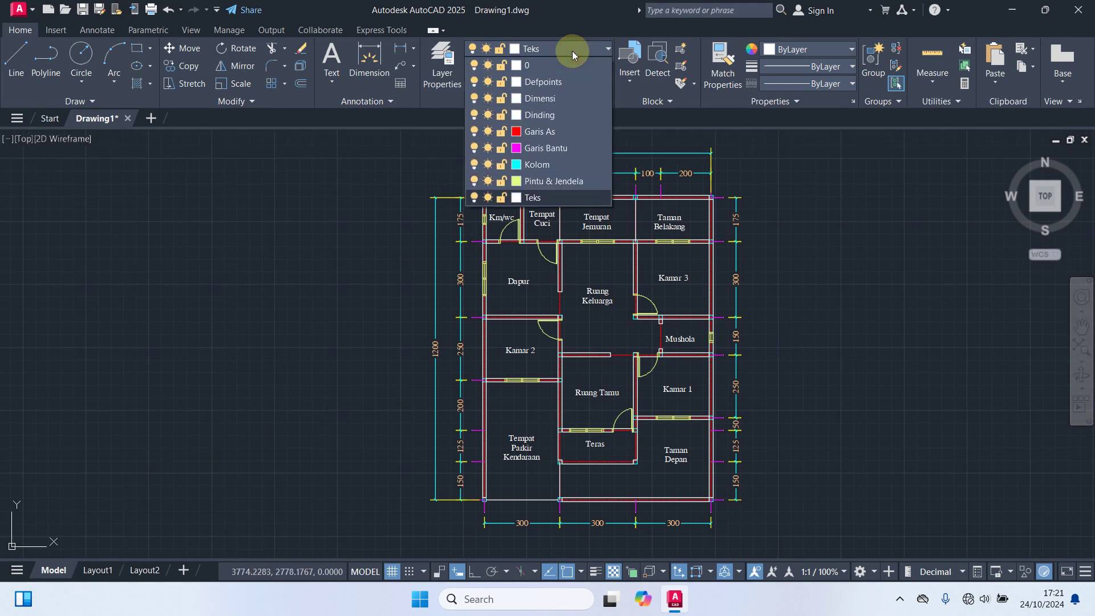
pyautogui.click(475, 150)
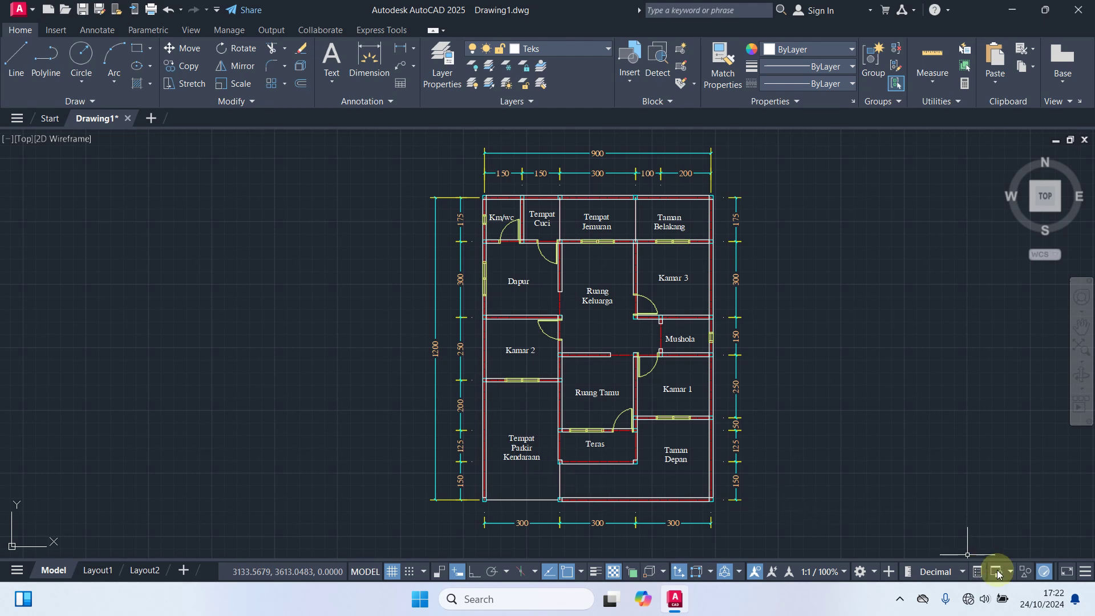
# Enable Clean Screen and Zoom Extents so the whole floor plan fills the view
pyautogui.click(1066, 572)
pyautogui.write('z')
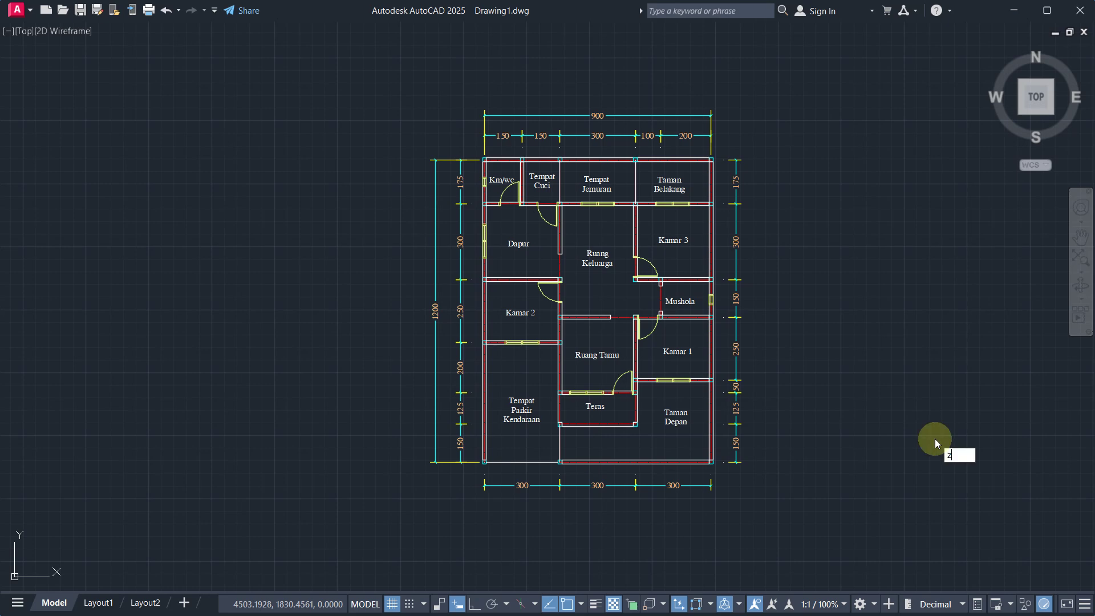
pyautogui.press('Return')
pyautogui.write('e')
pyautogui.press('Return')
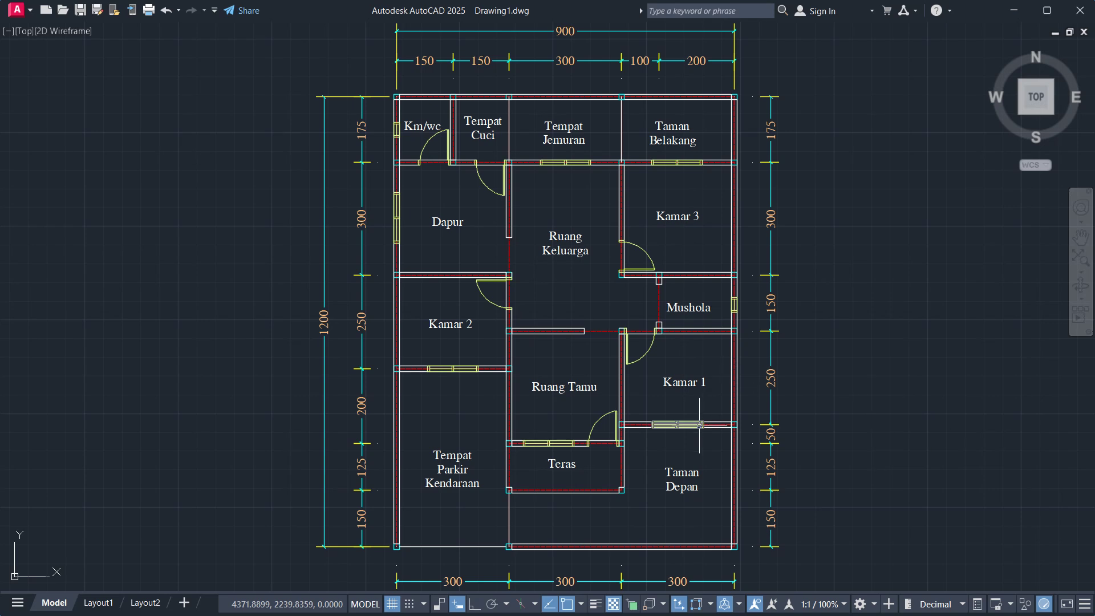
# Select and deselect the window in Kamar 1's wall, then minimize AutoCAD
pyautogui.click(678, 424)
pyautogui.press('Escape')
pyautogui.click(1018, 8)
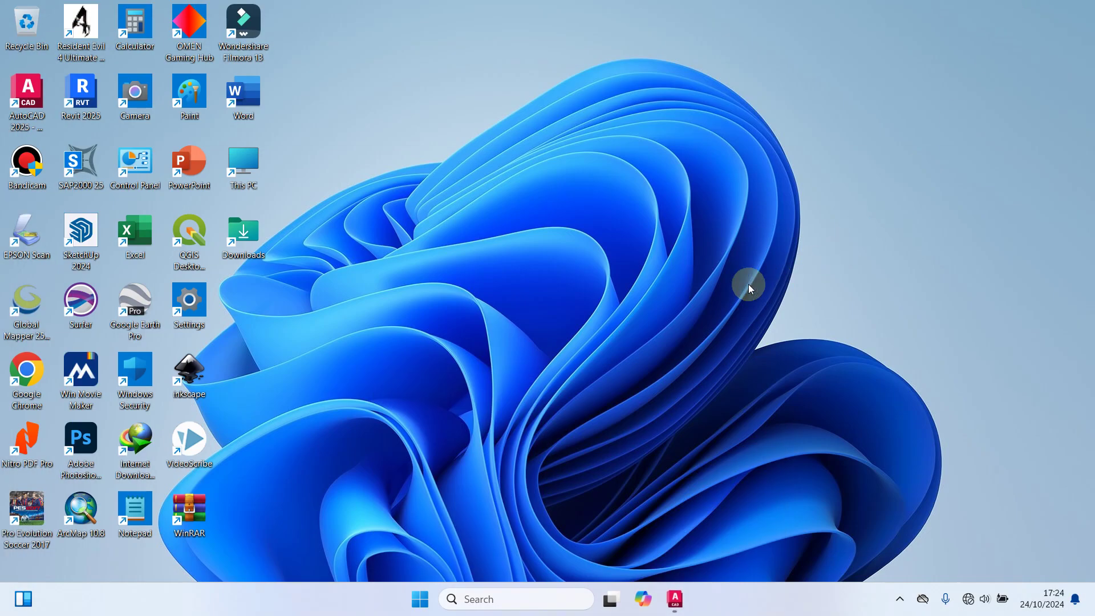